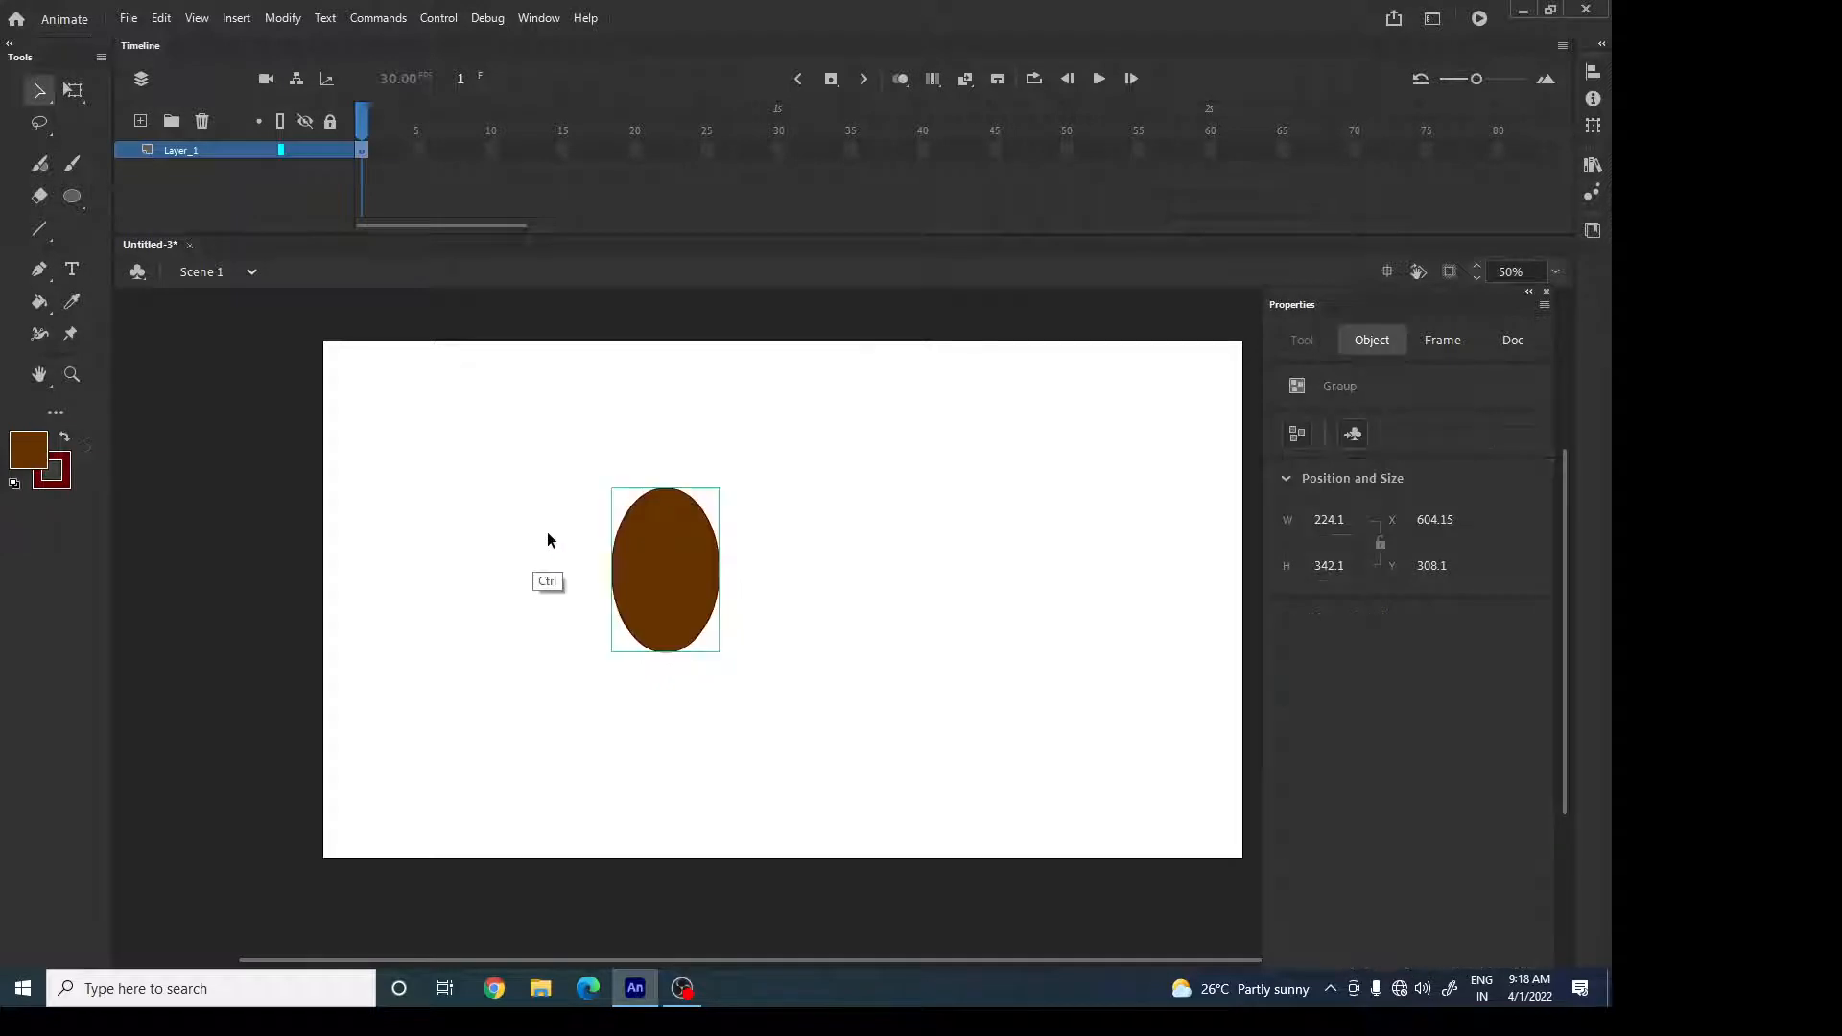
Add a keyframe at frame 2, move the ball's pivot to its bottom edge and squash the ball to about 248.5 px high.
left_click(375, 151)
key("F6")
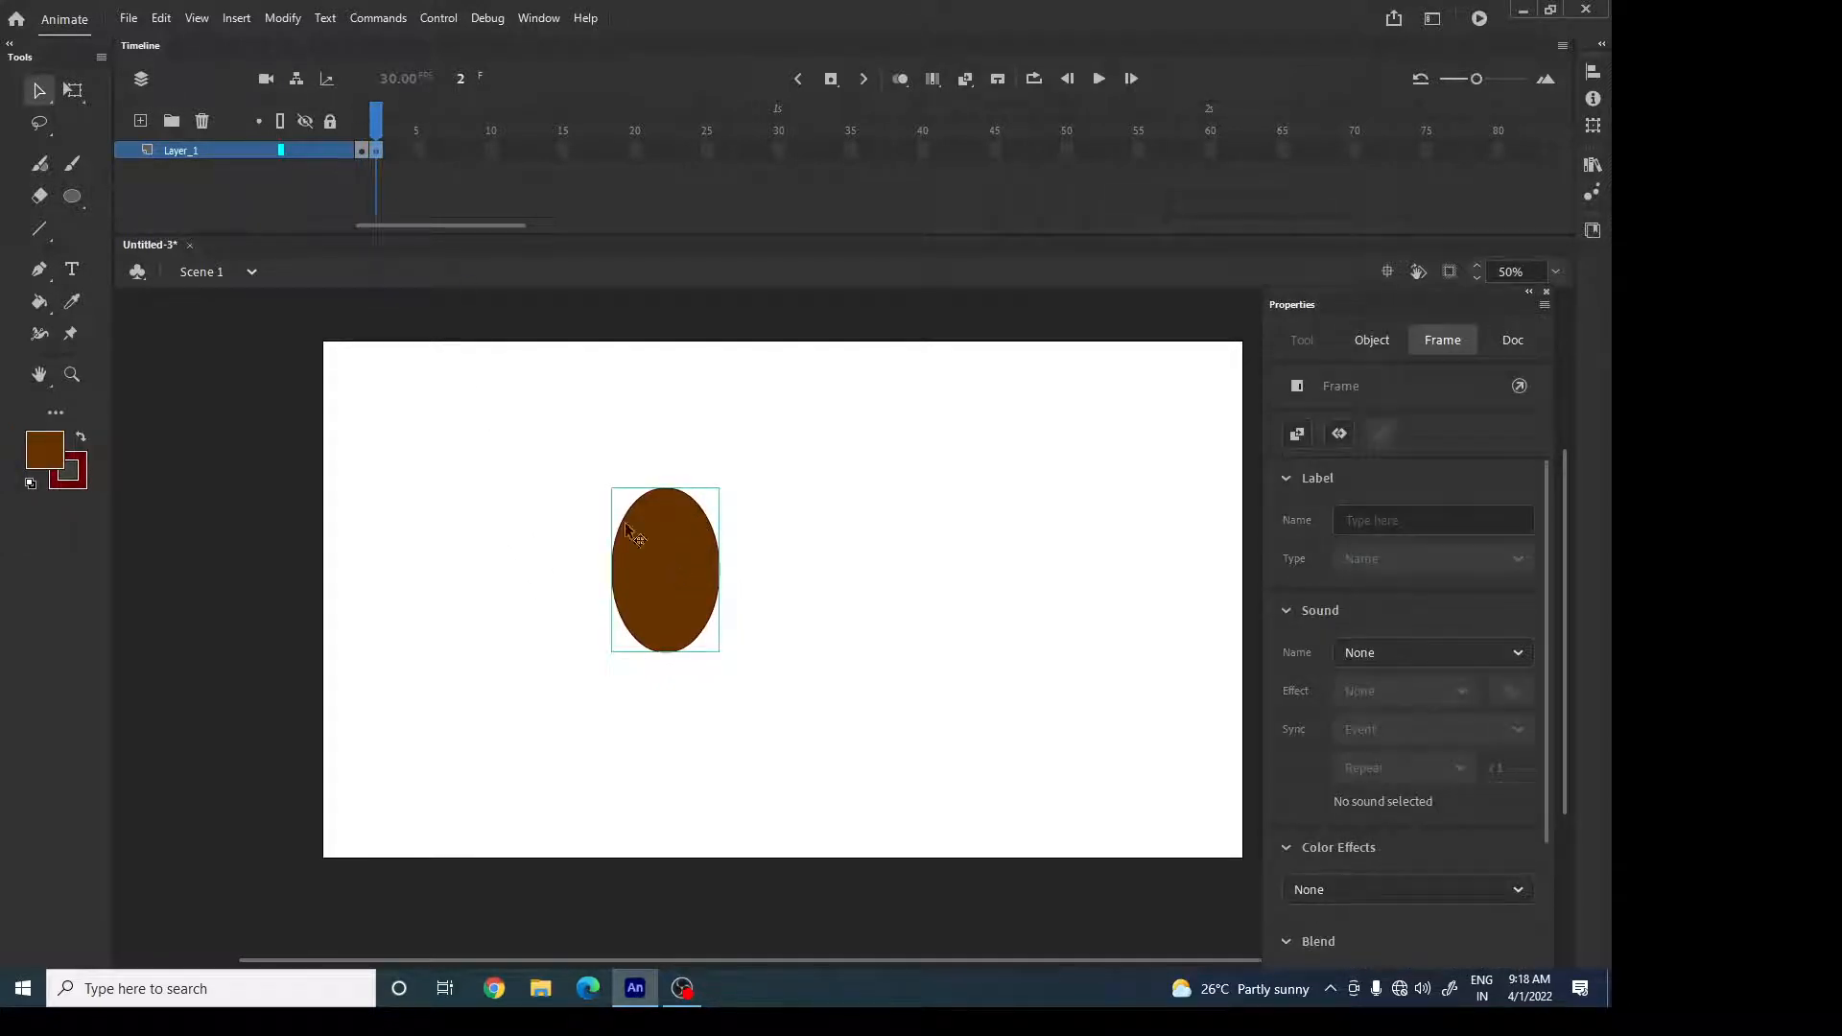
key("q")
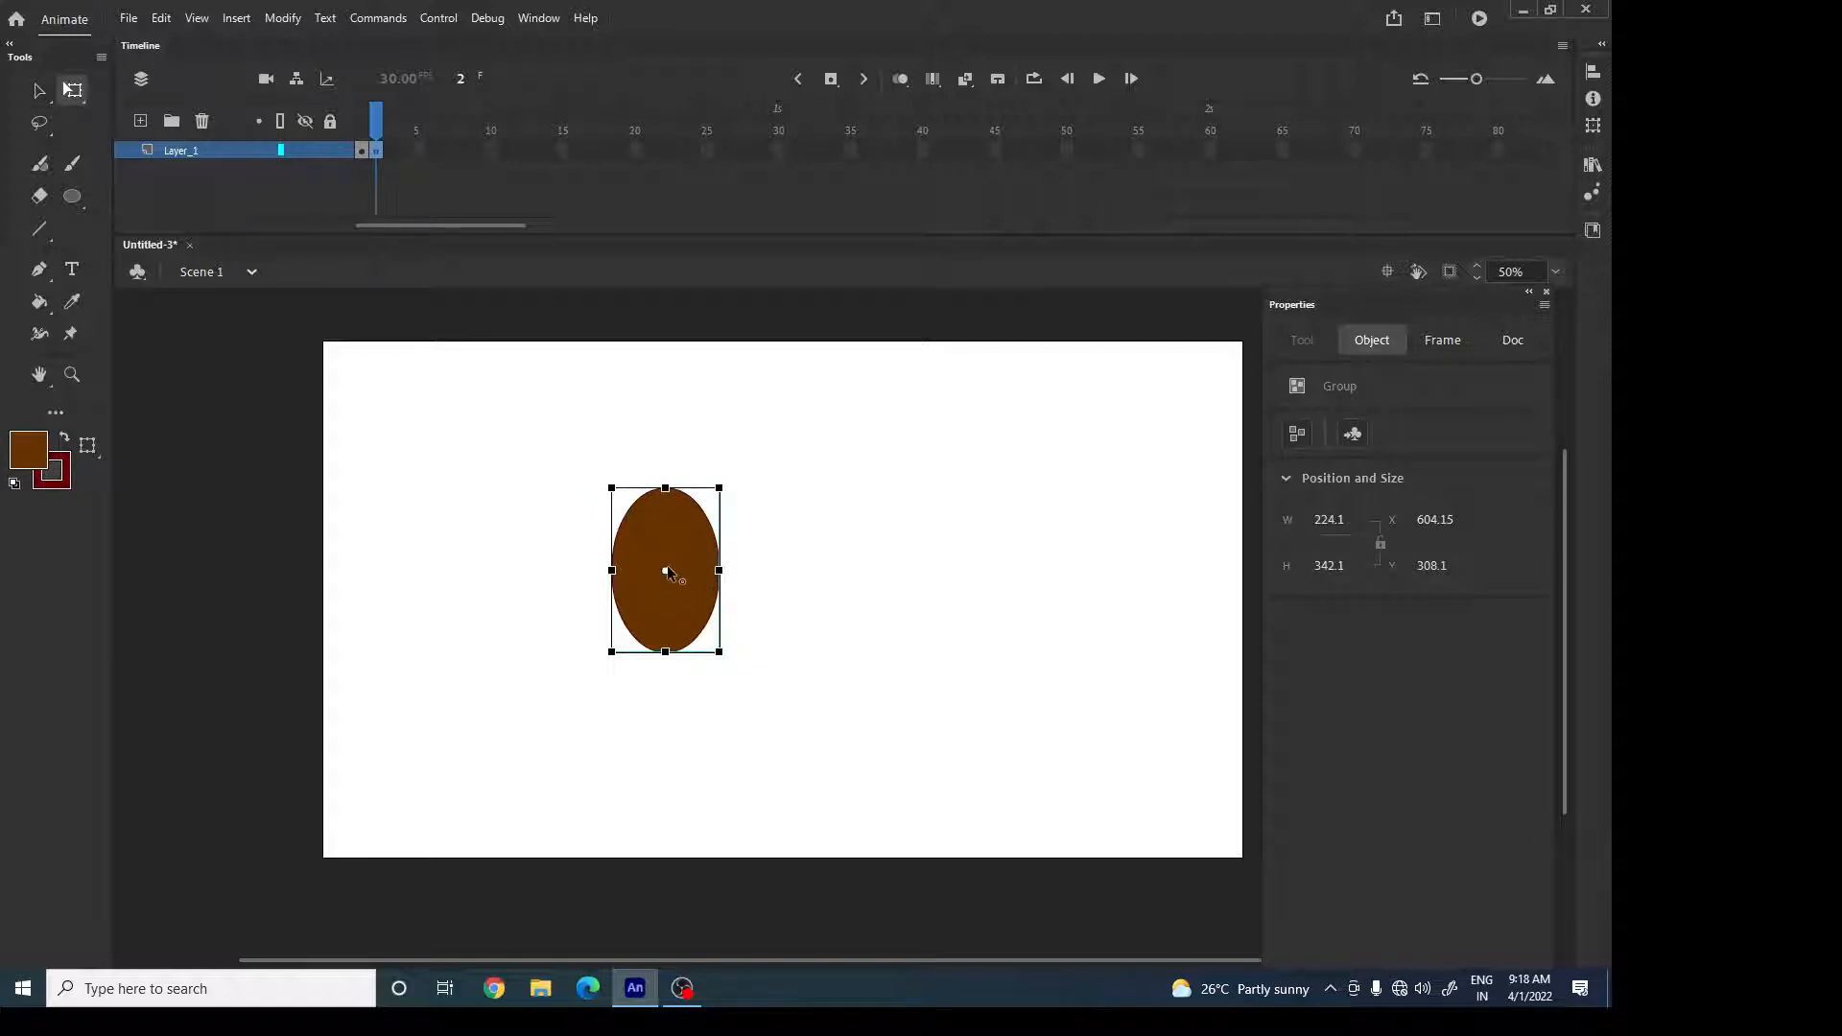
left_click_drag(665, 571, 665, 652)
left_click_drag(665, 489, 665, 531)
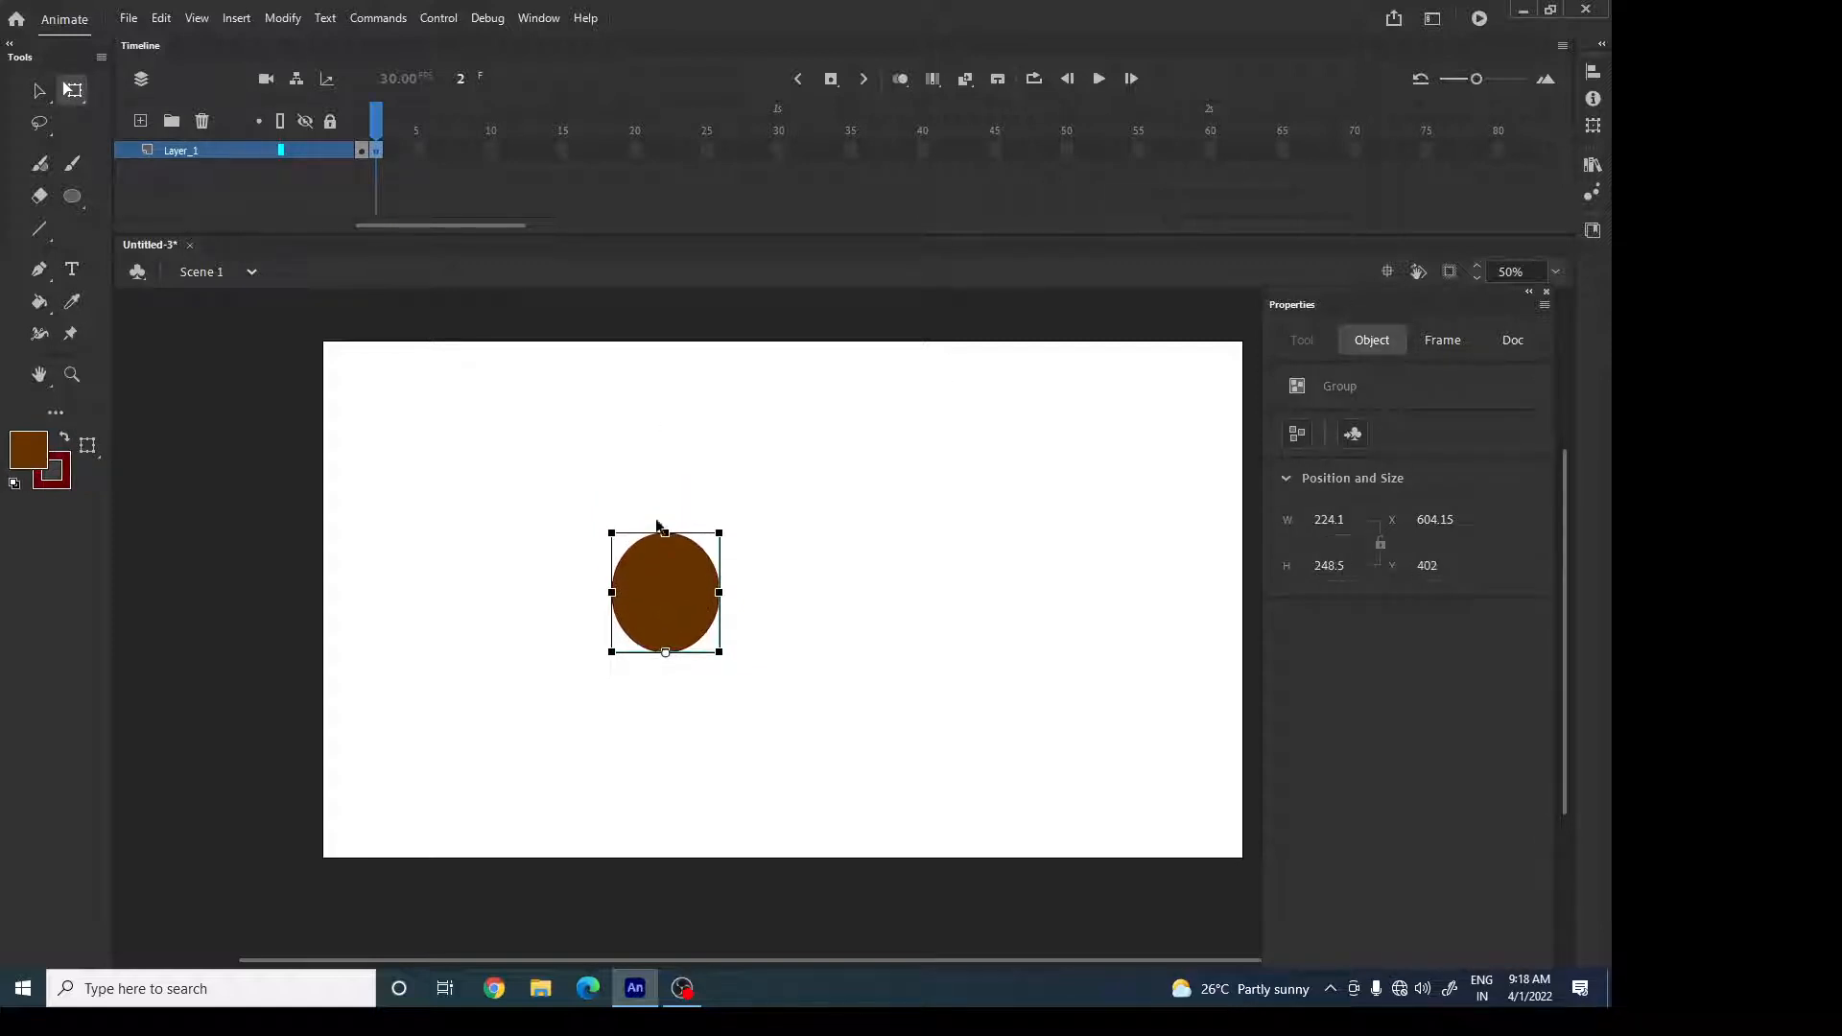
Add a keyframe at frame 3 and stretch the ball upward from its bottom pivot, slightly taller than in frame 1.
left_click(462, 226)
left_click(687, 612)
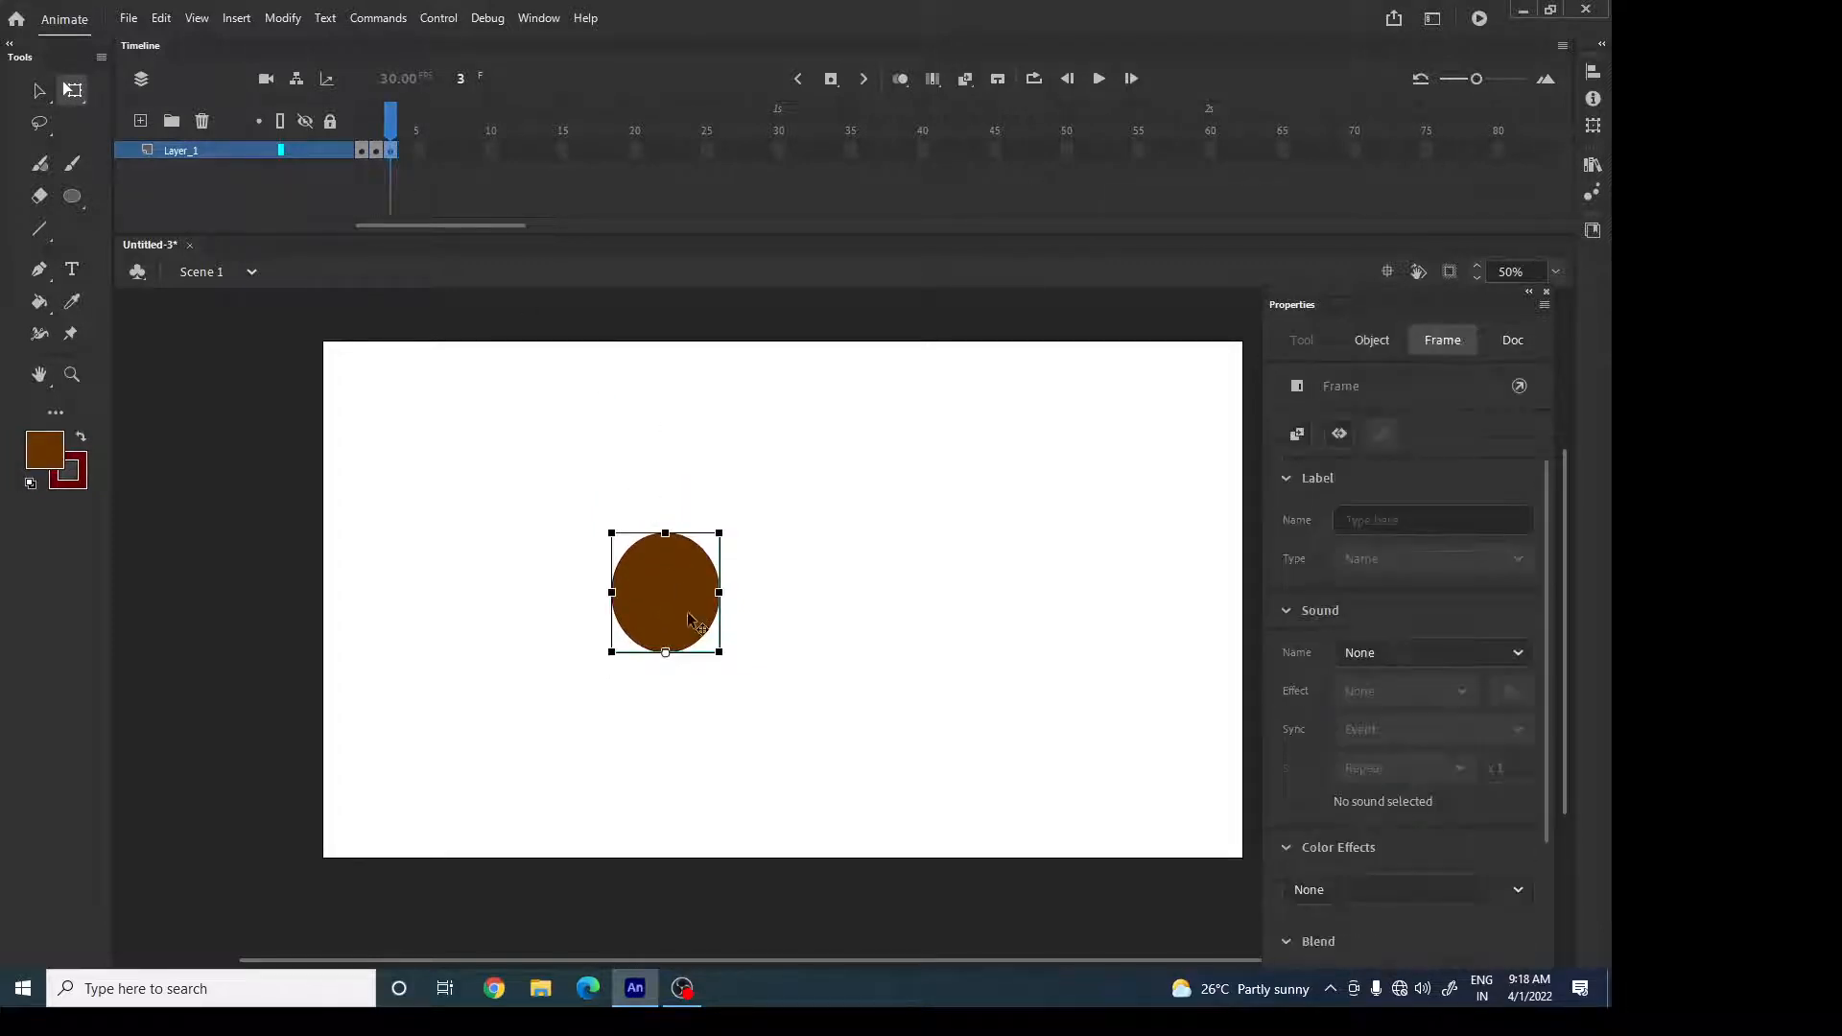
key("F6")
left_click_drag(665, 533, 669, 477)
Add keyframes at frames 4, 5 and 6, varying the ball's height to continue the squash and stretch.
left_click(402, 152)
key("F6")
left_click(418, 151)
key("F6")
left_click(432, 151)
key("F6")
Play the squash-and-stretch animation on the stage and as a test movie, close the test and scrub through the frames.
left_click(773, 459)
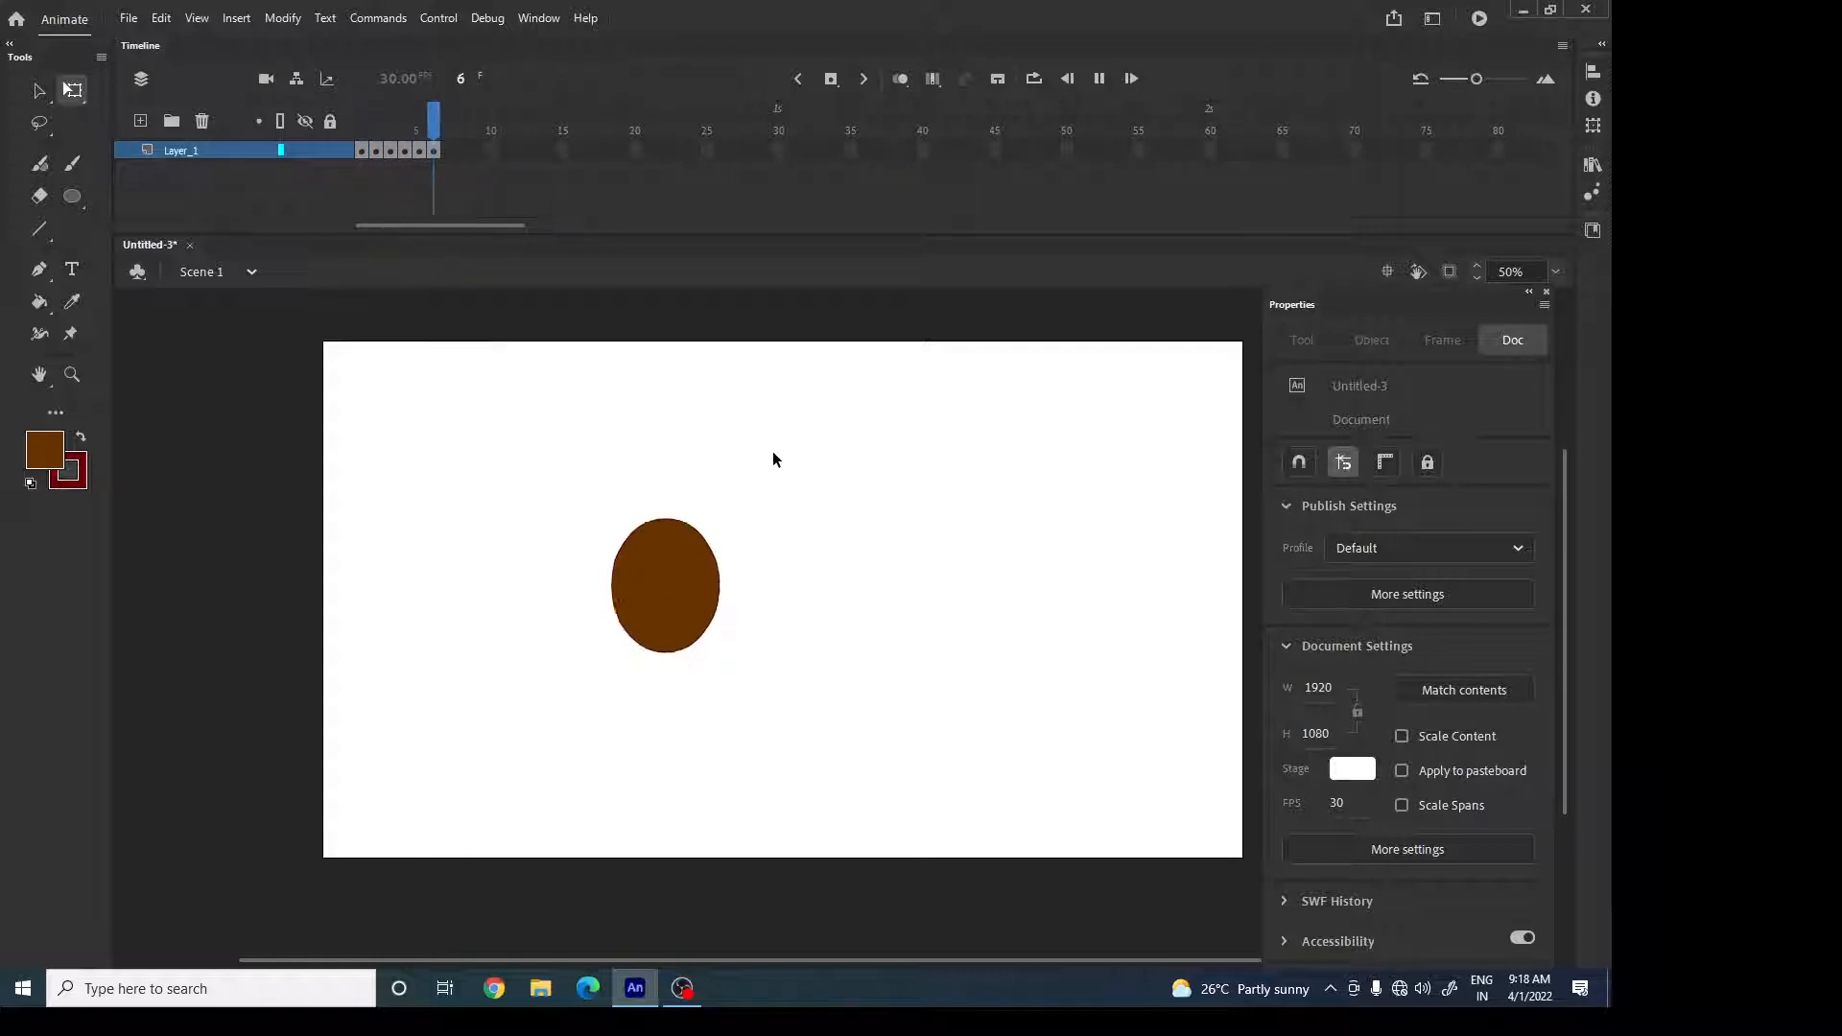
key("ctrl+Return")
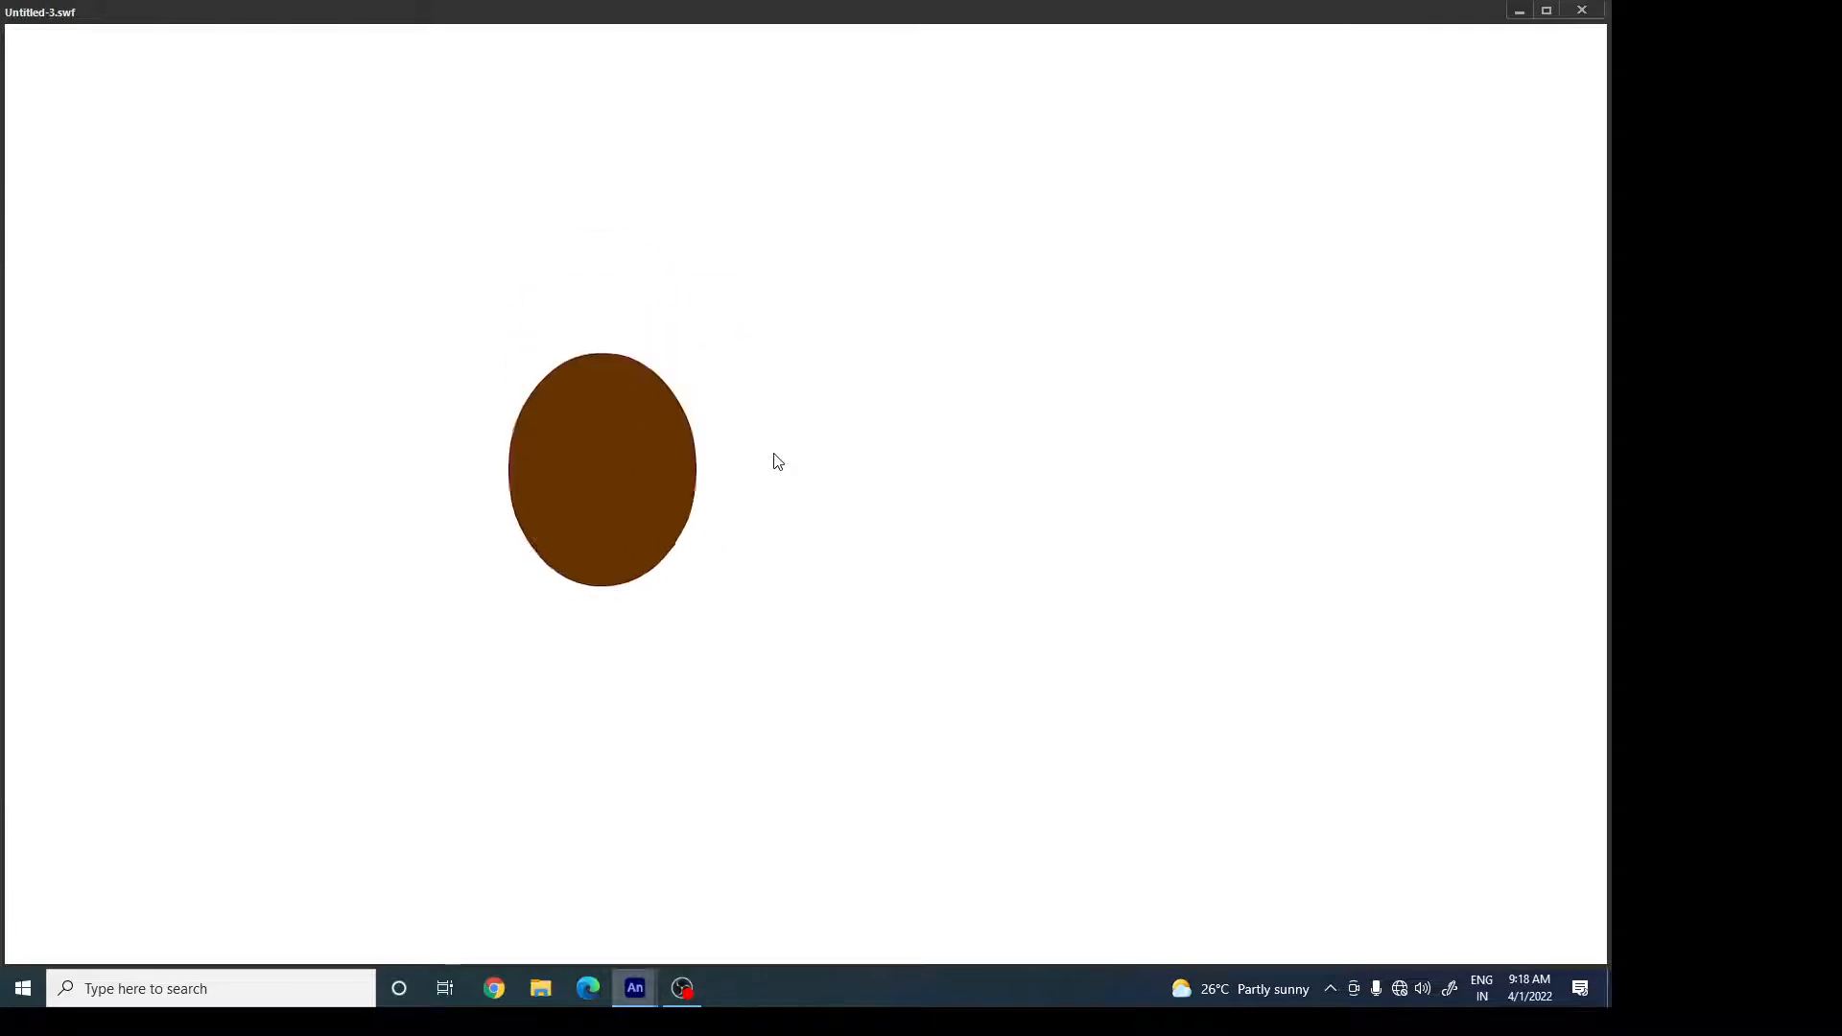
left_click(1596, 17)
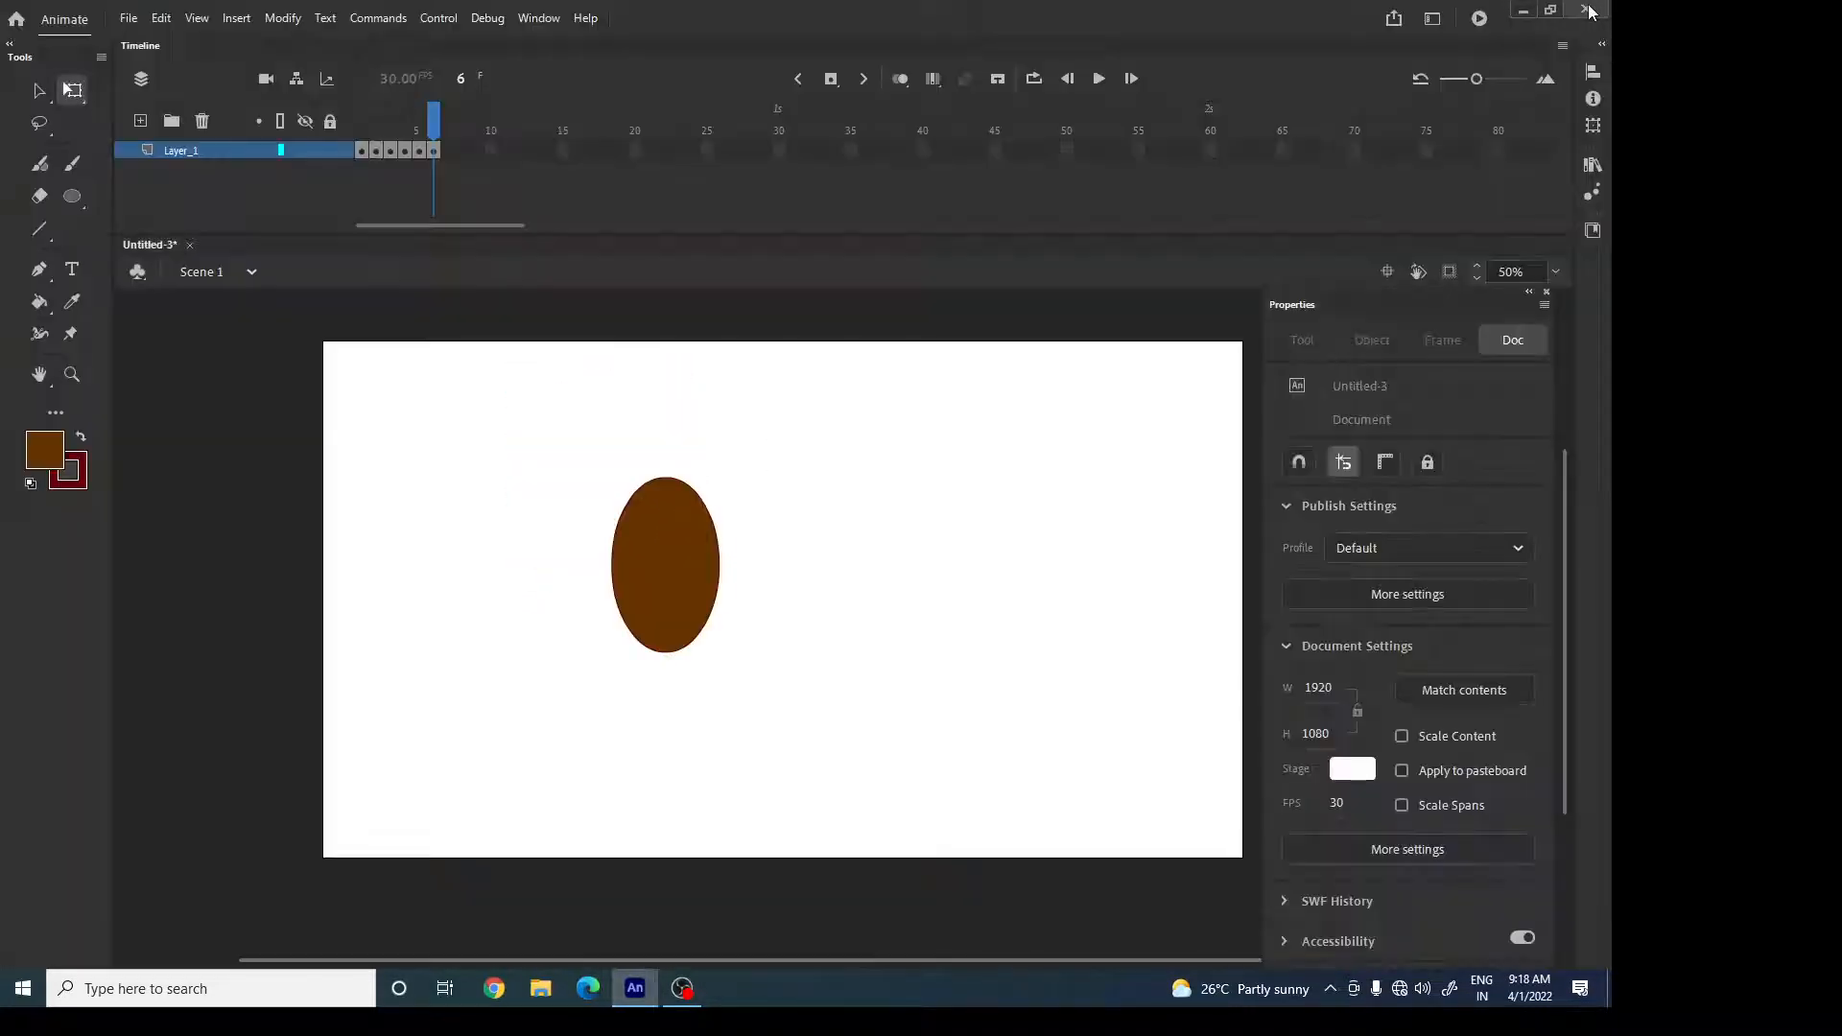
left_click_drag(432, 123, 460, 199)
Cut the animated ball layer from the scene and create a new Graphic symbol named "ball bounce".
right_click(226, 144)
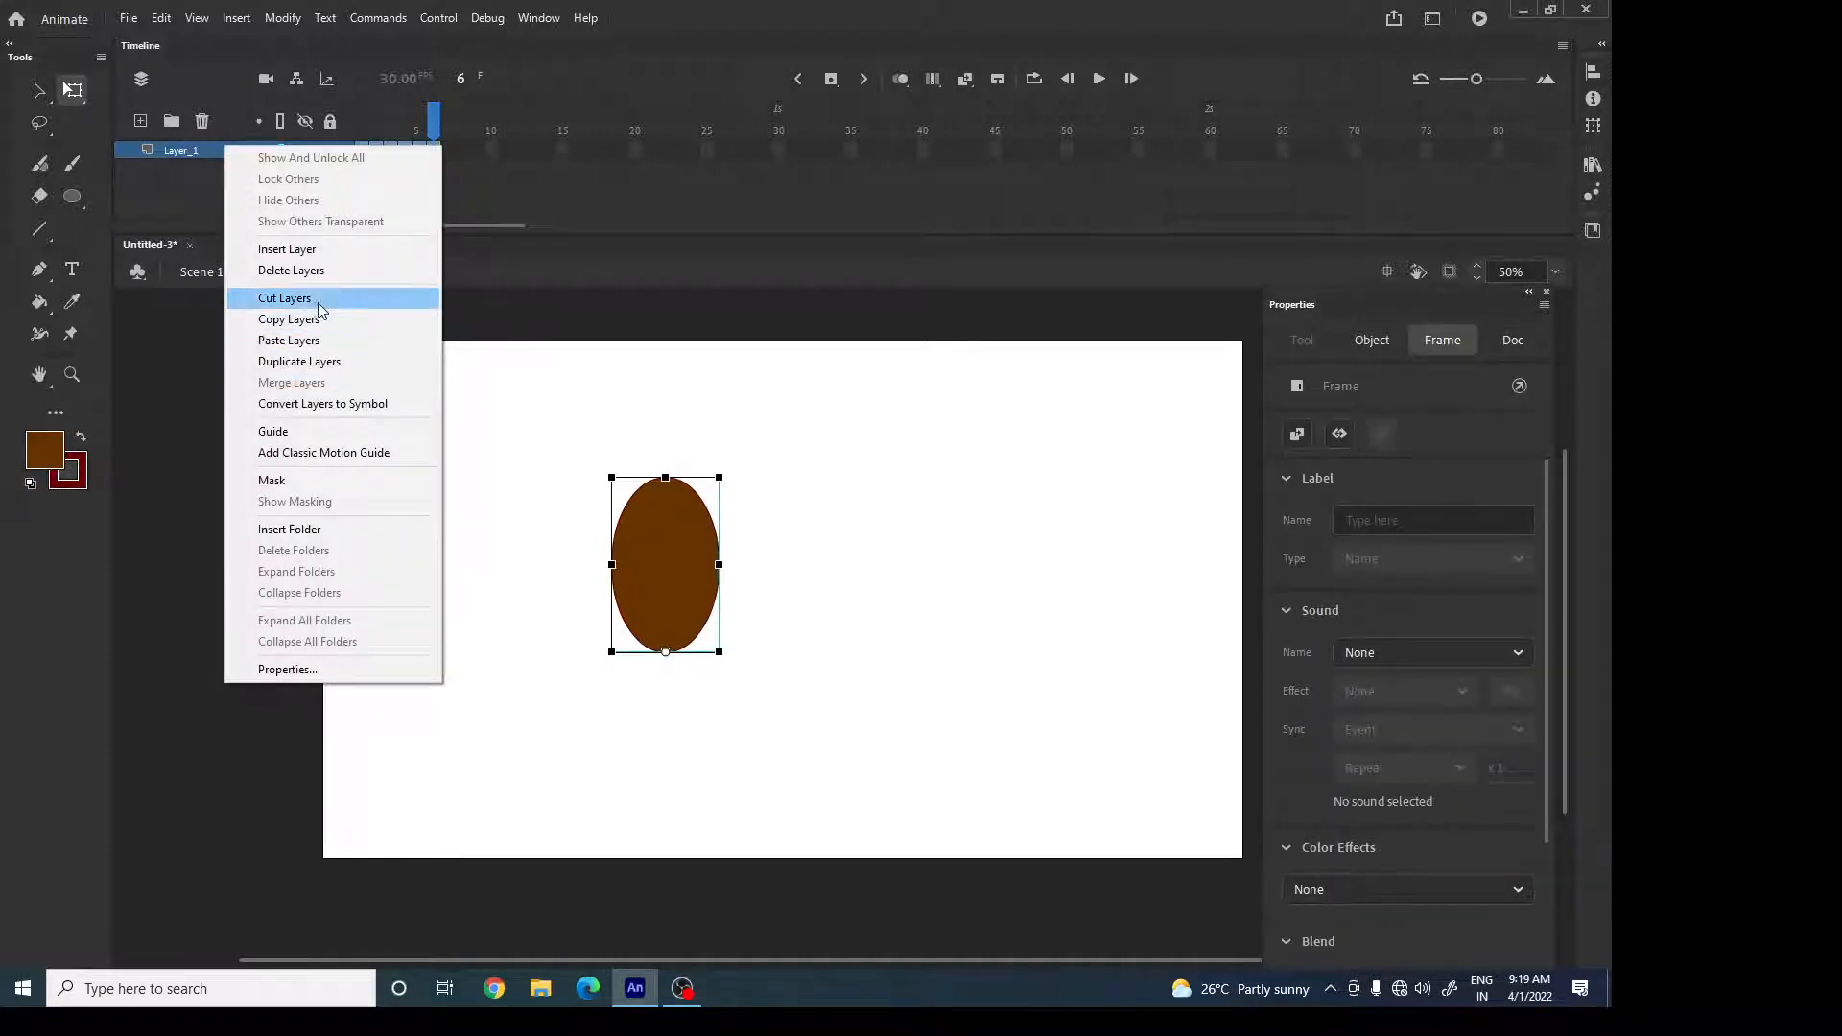
left_click(321, 304)
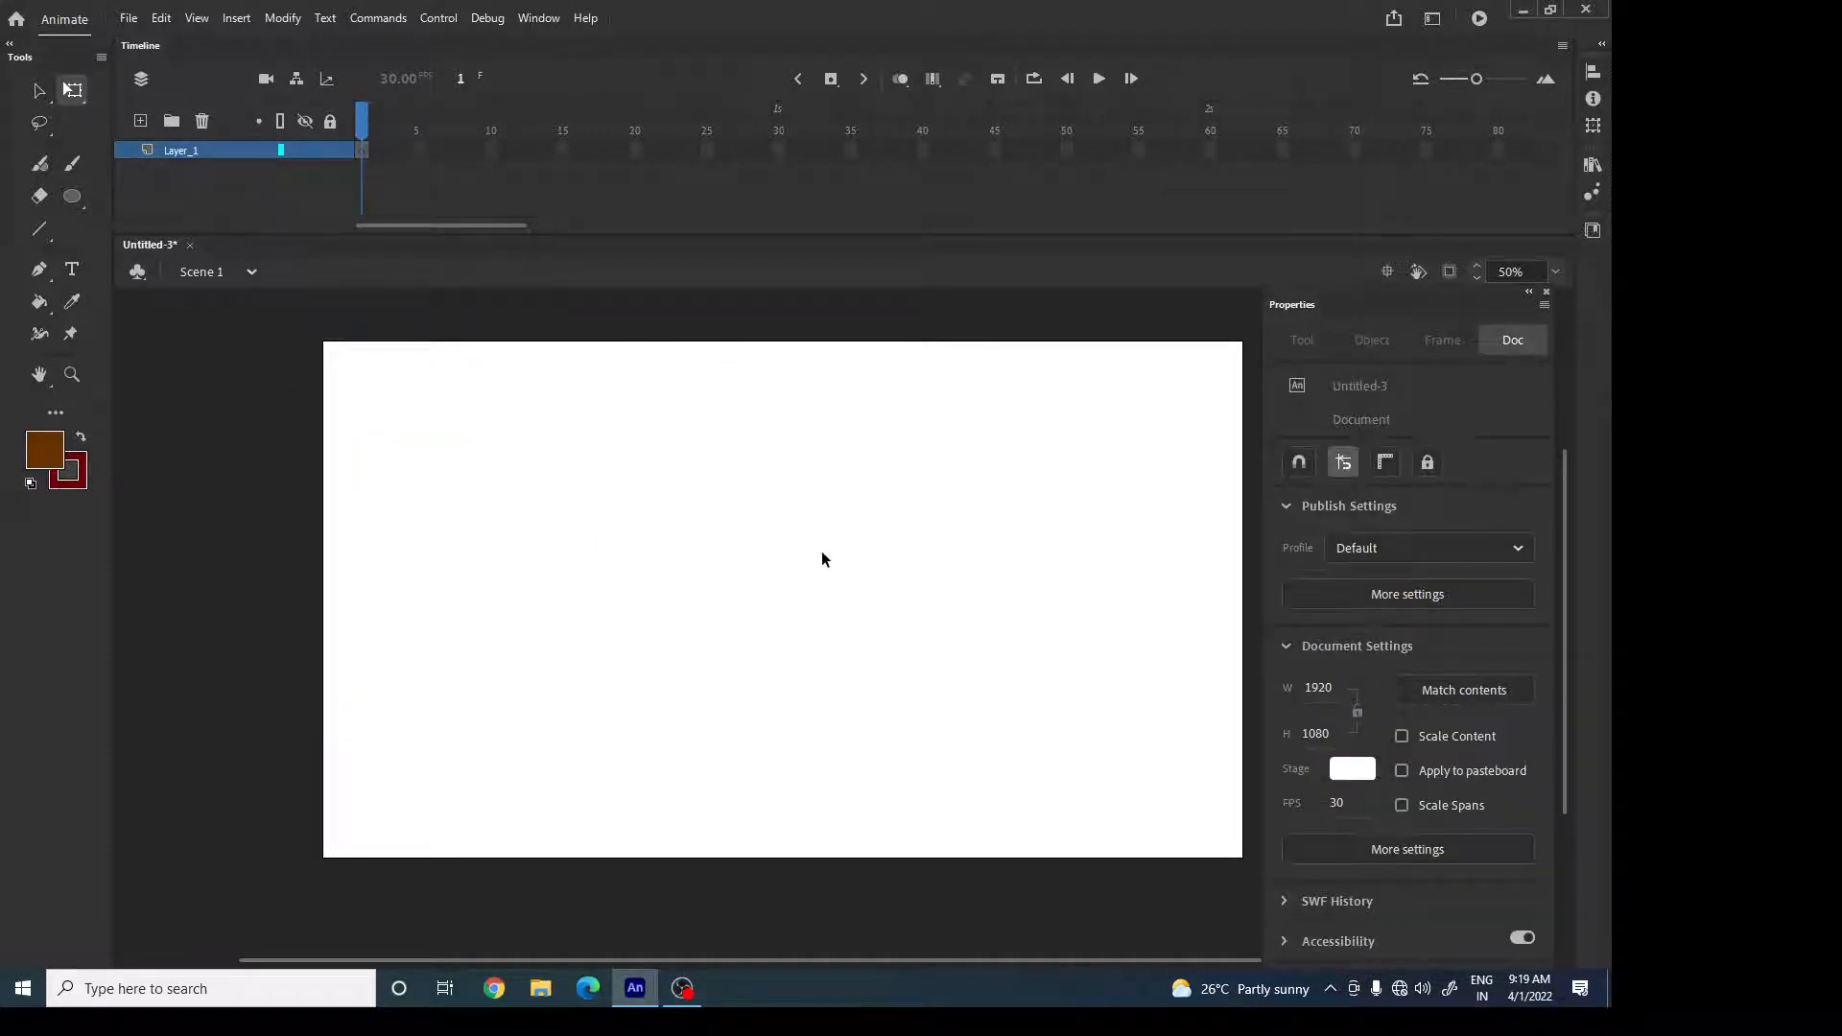
left_click(280, 17)
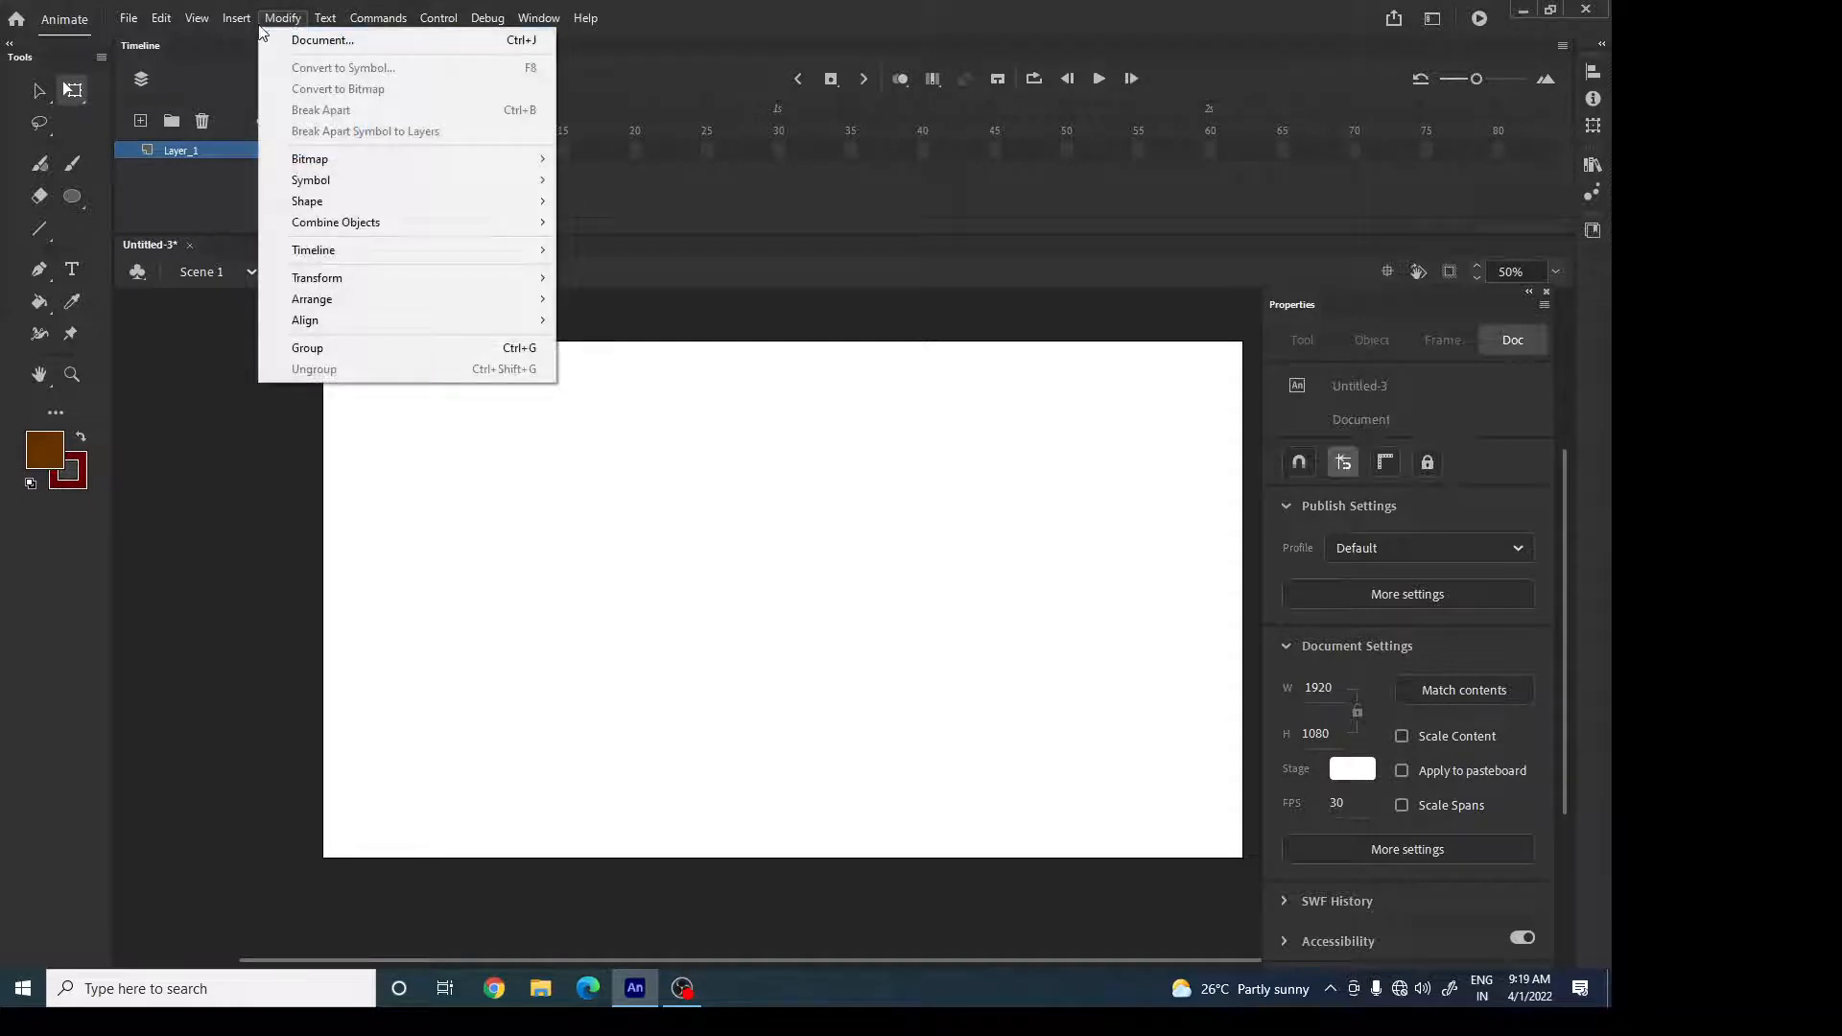
left_click(254, 40)
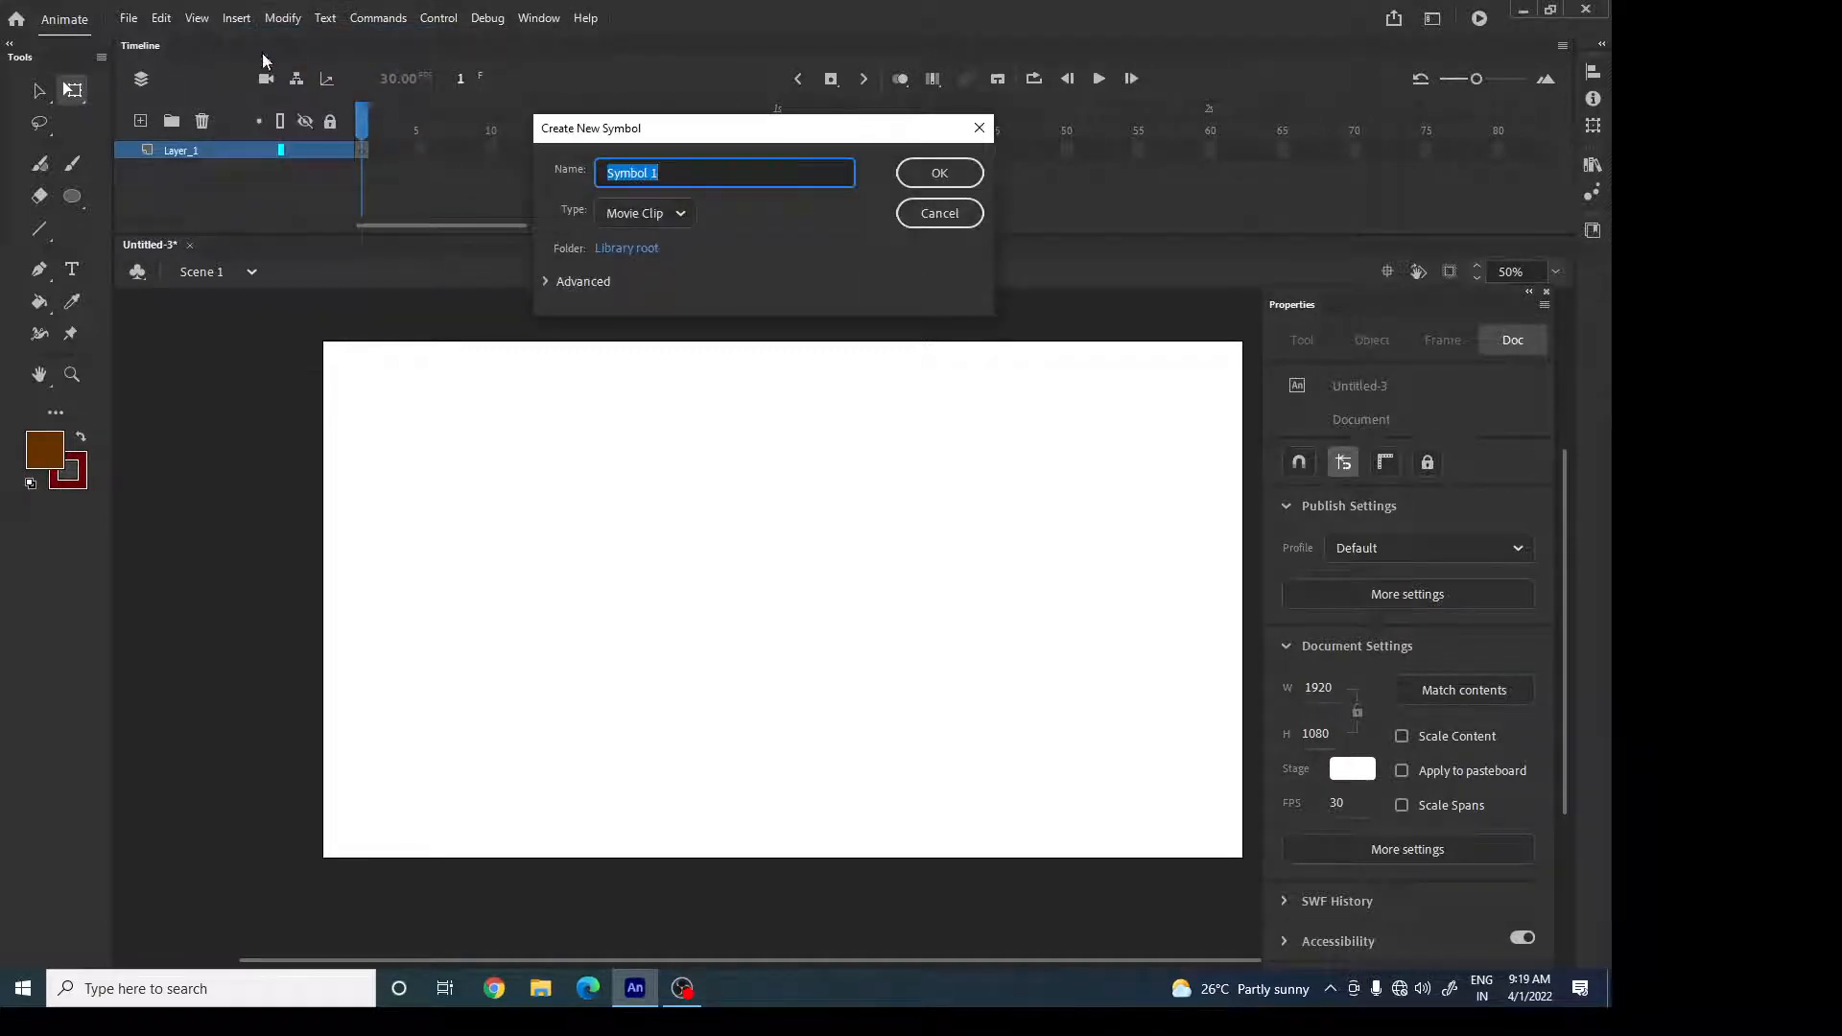
left_click(684, 213)
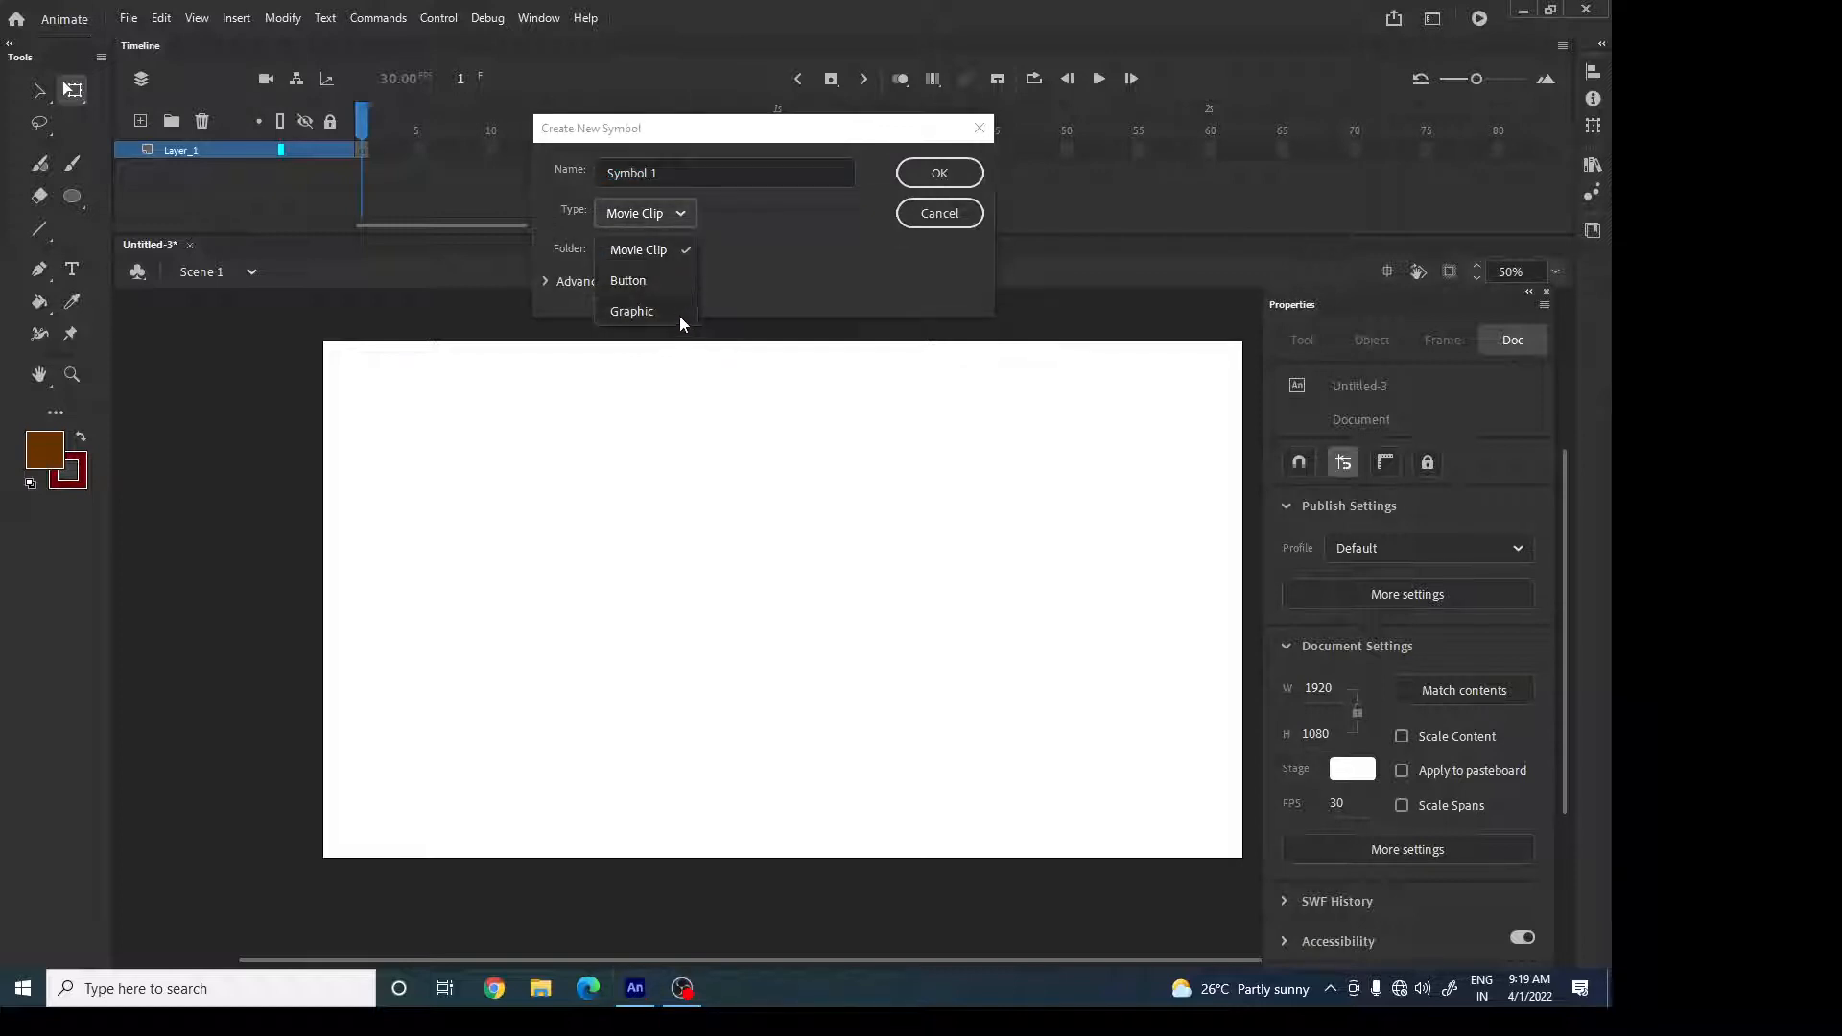
left_click(638, 311)
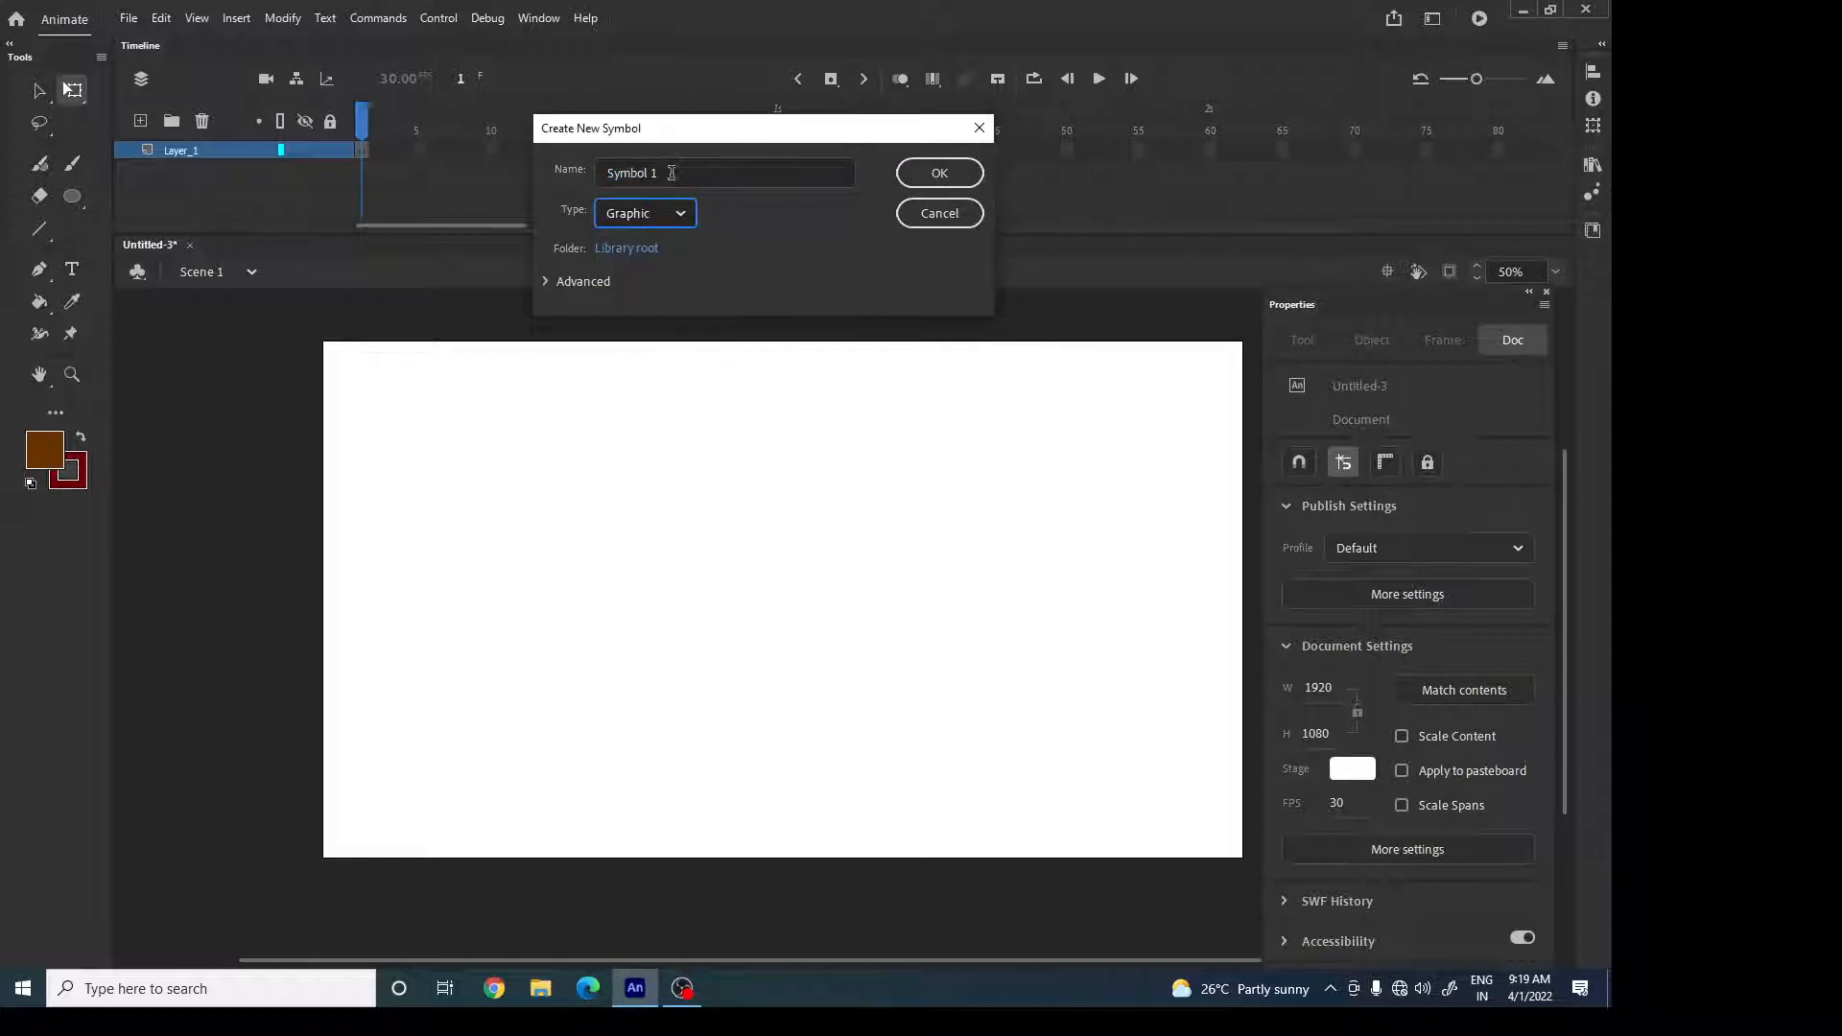
left_click(672, 172)
left_click_drag(681, 172, 594, 171)
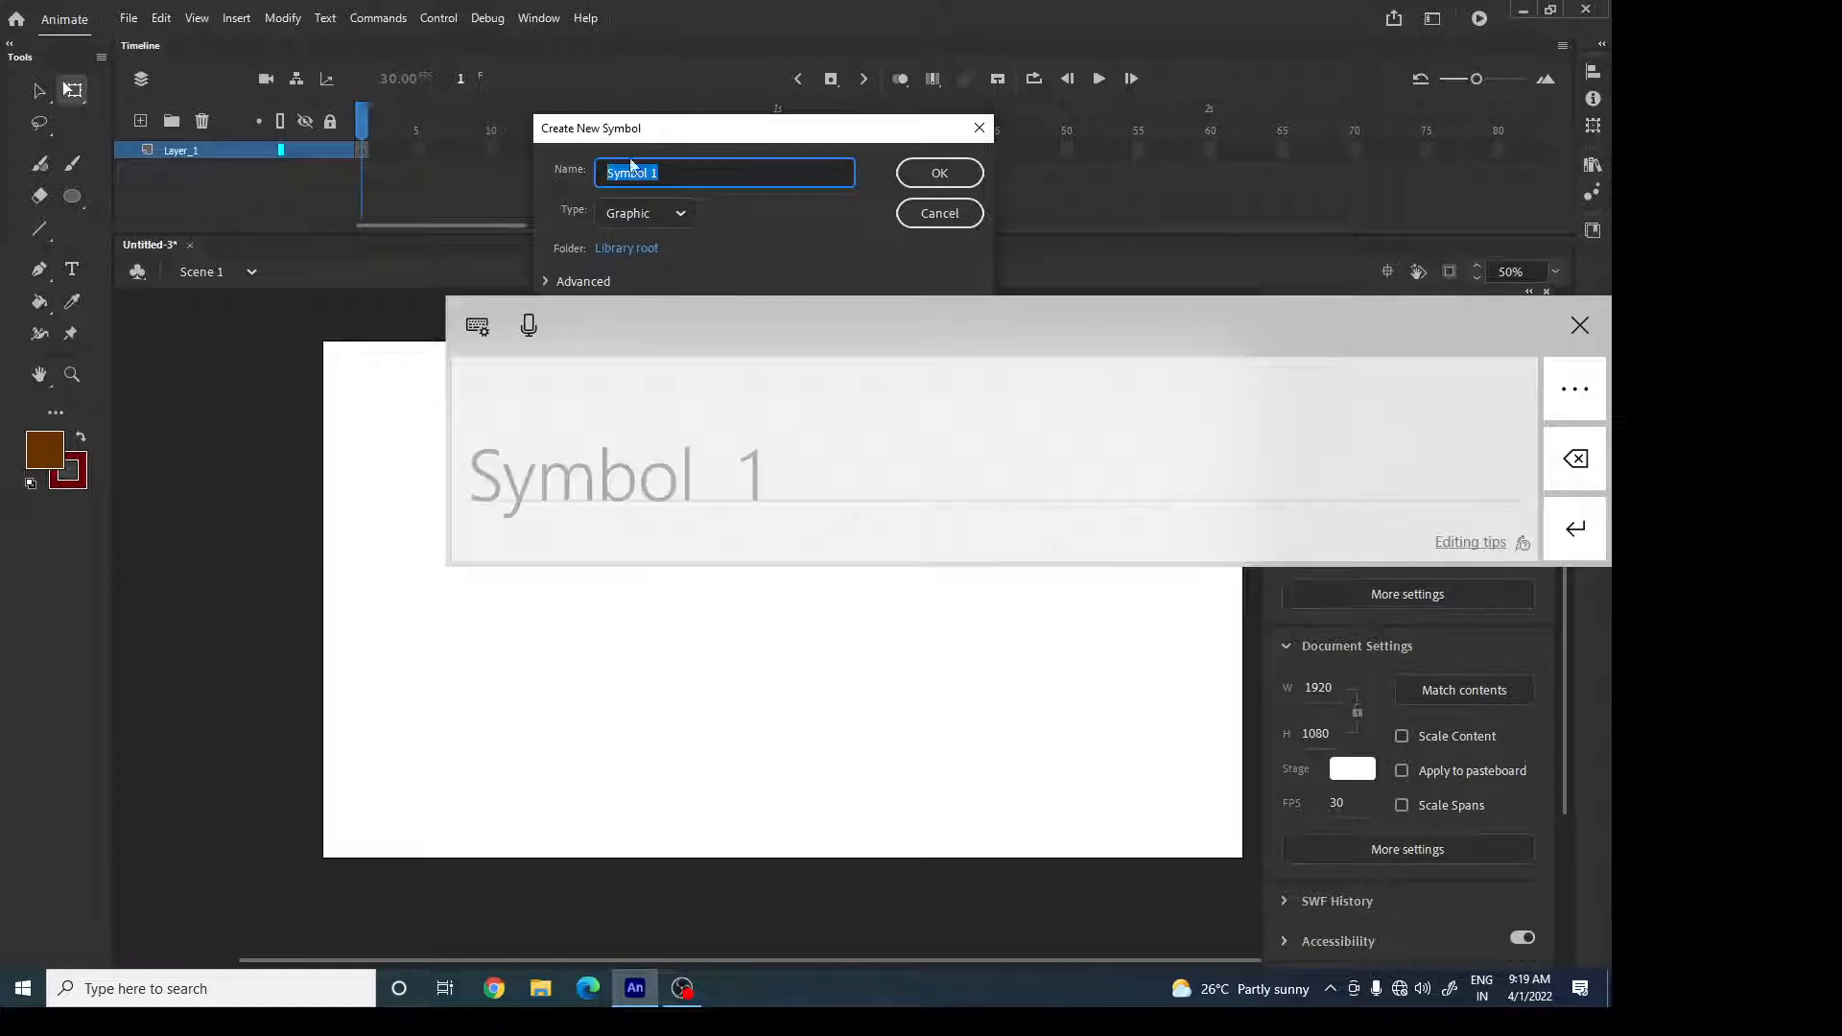
left_click(1580, 325)
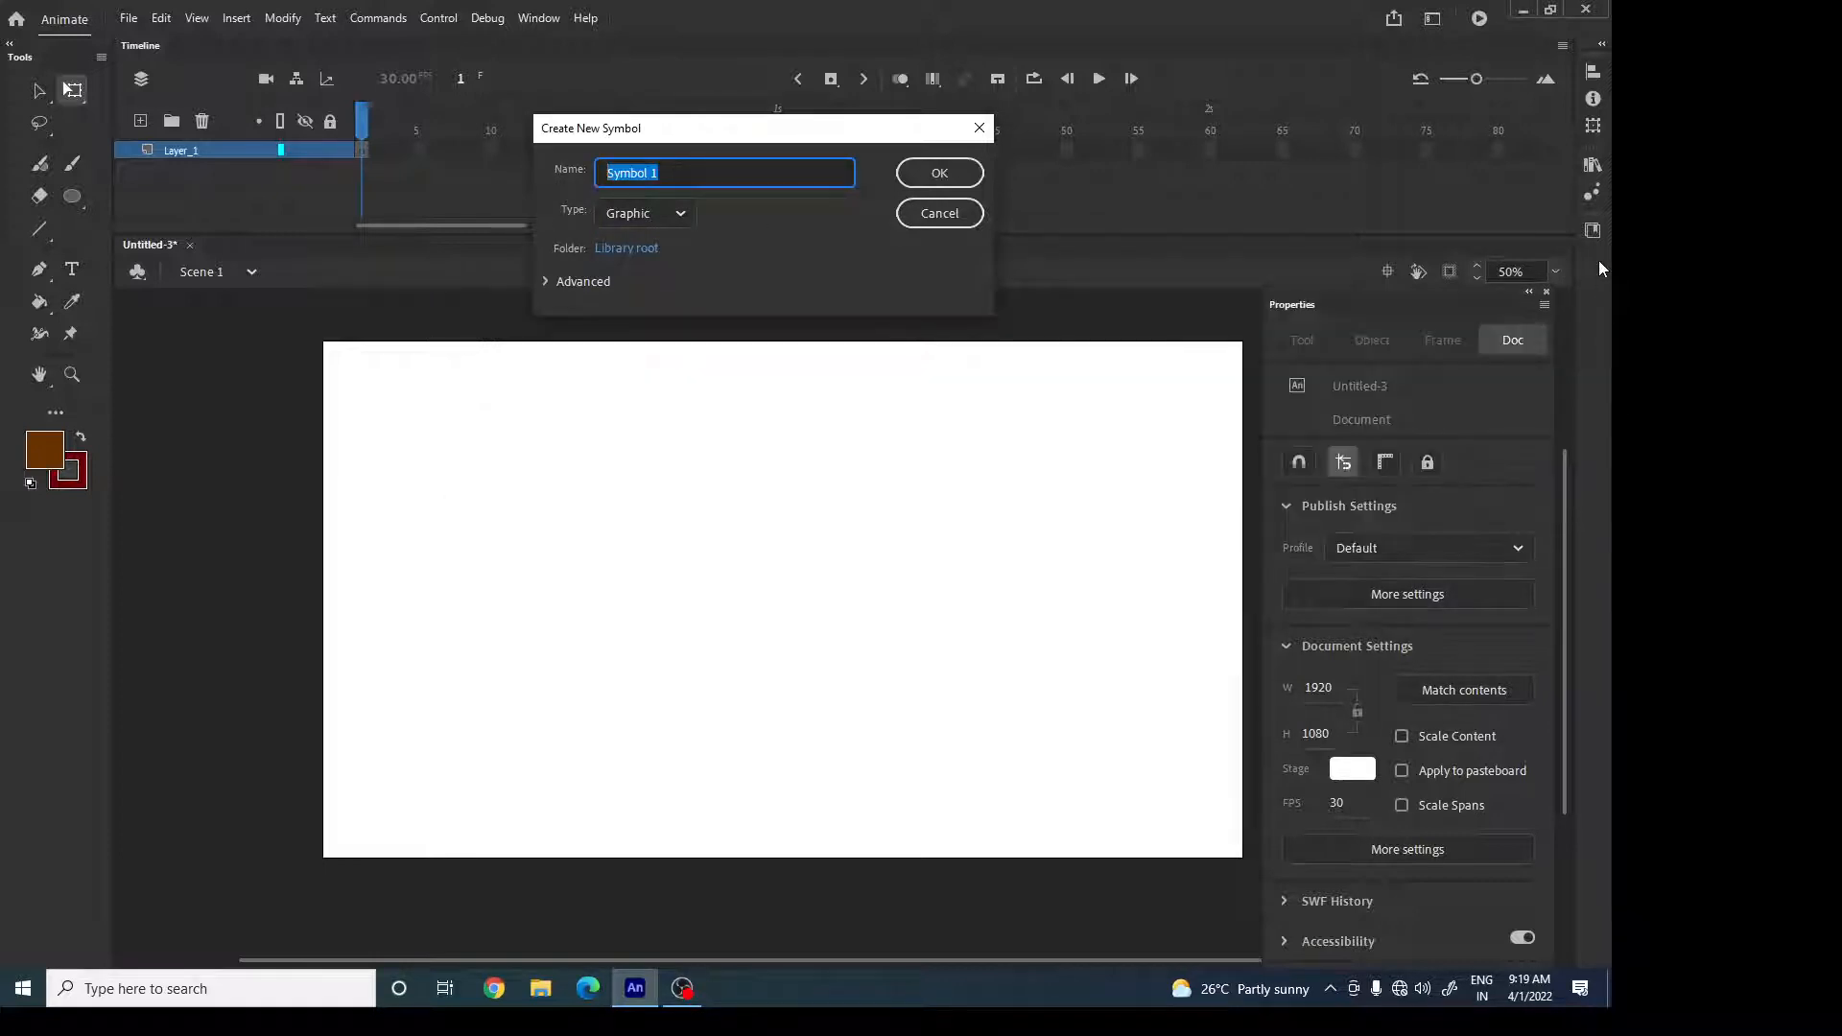
type("ball biounce")
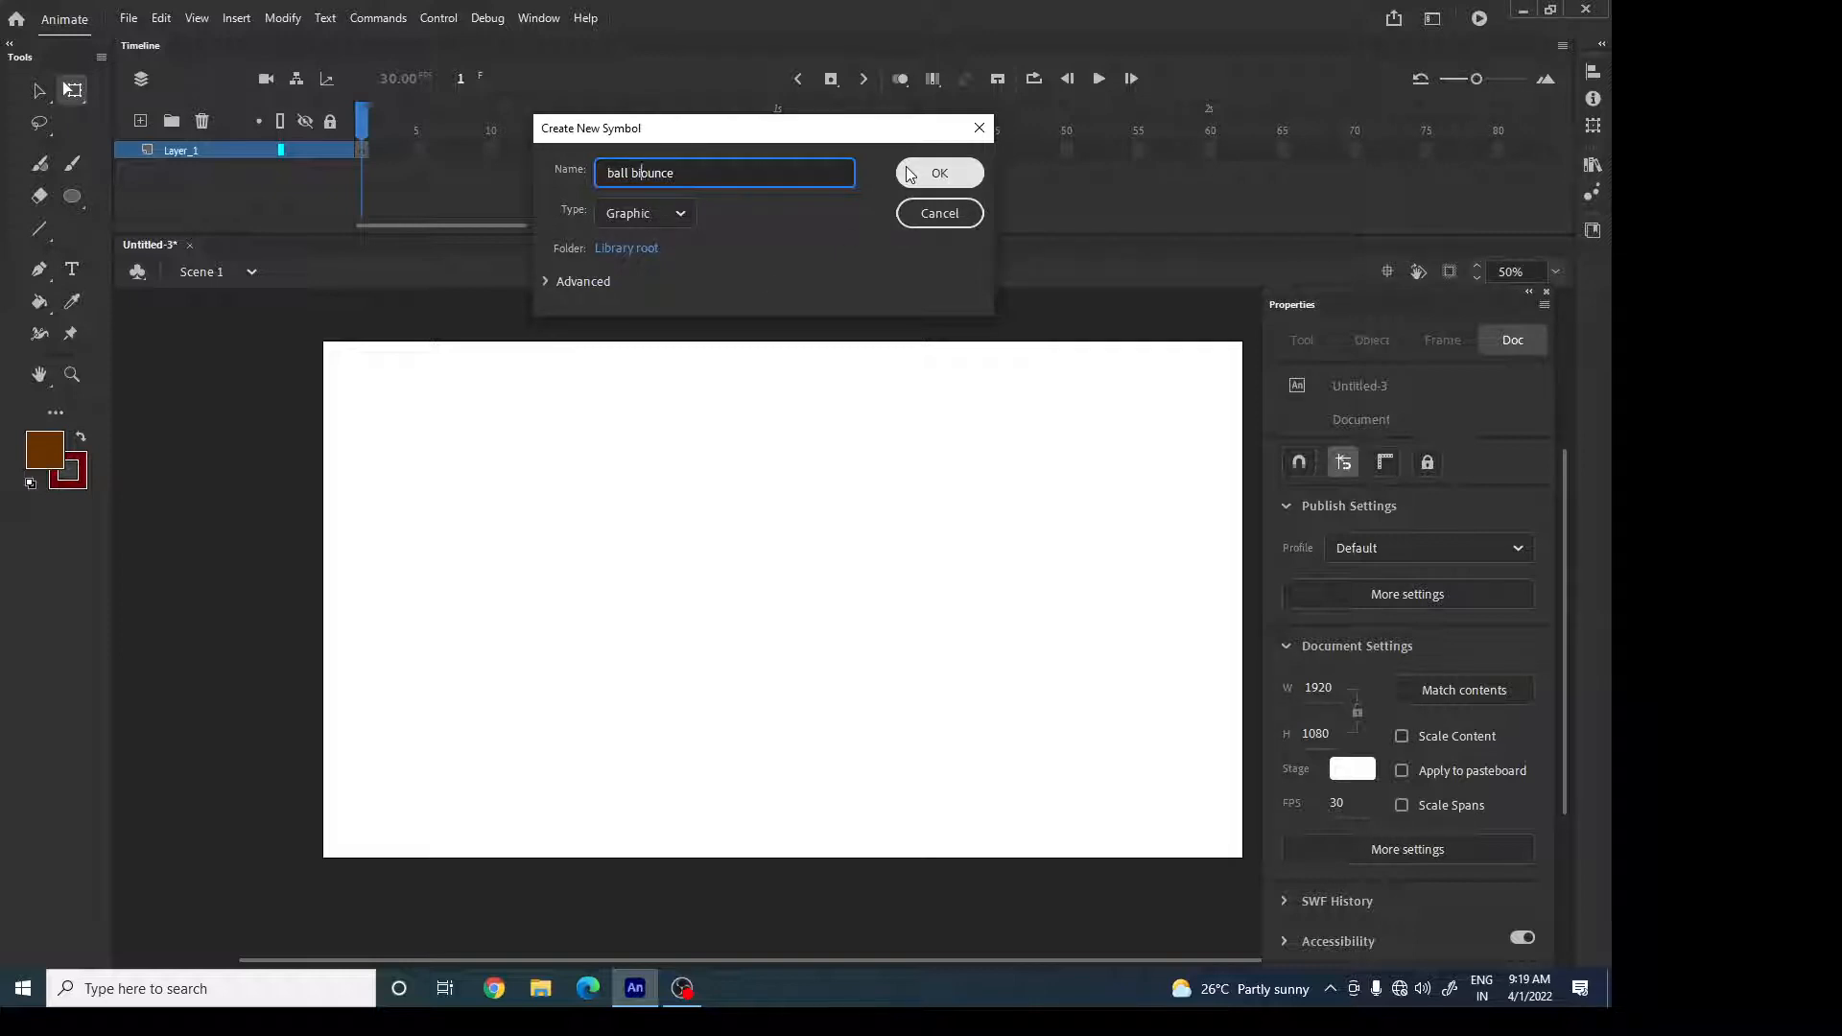
key("BackSpace")
left_click(923, 173)
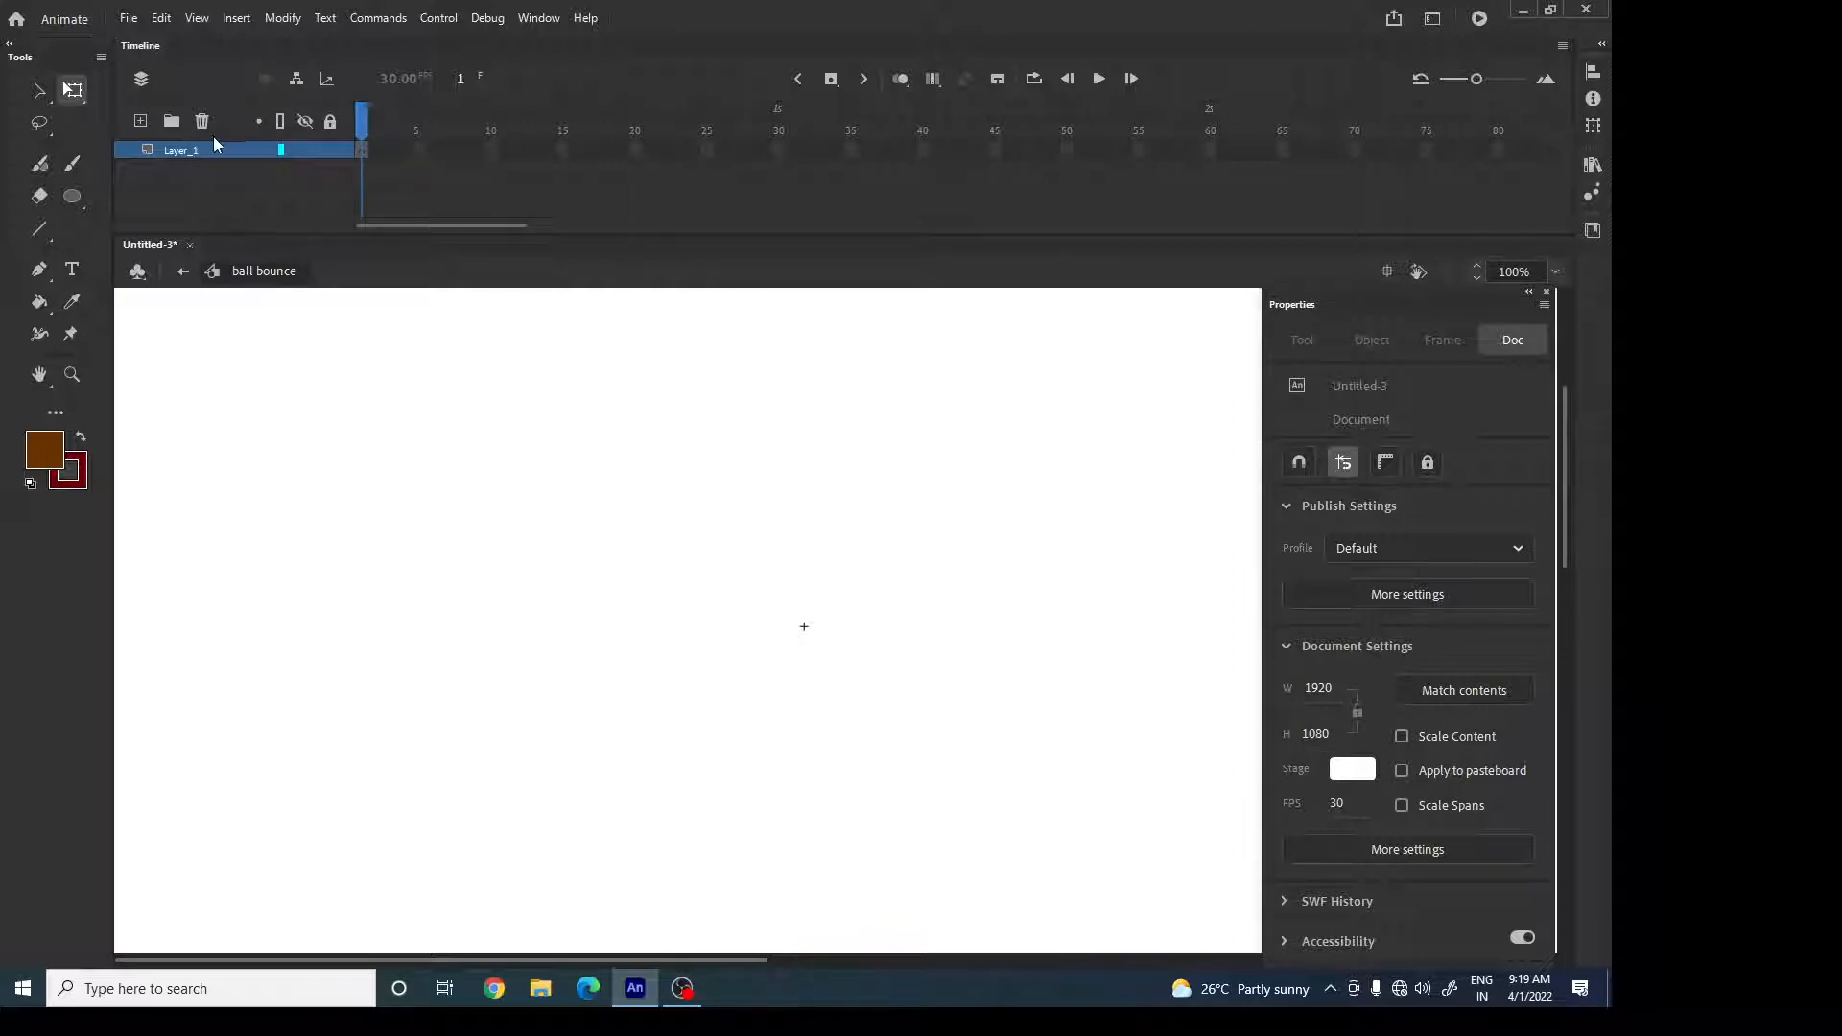
Paste the cut layer into the ball bounce symbol, scrub through its frames and return to Scene 1.
right_click(193, 153)
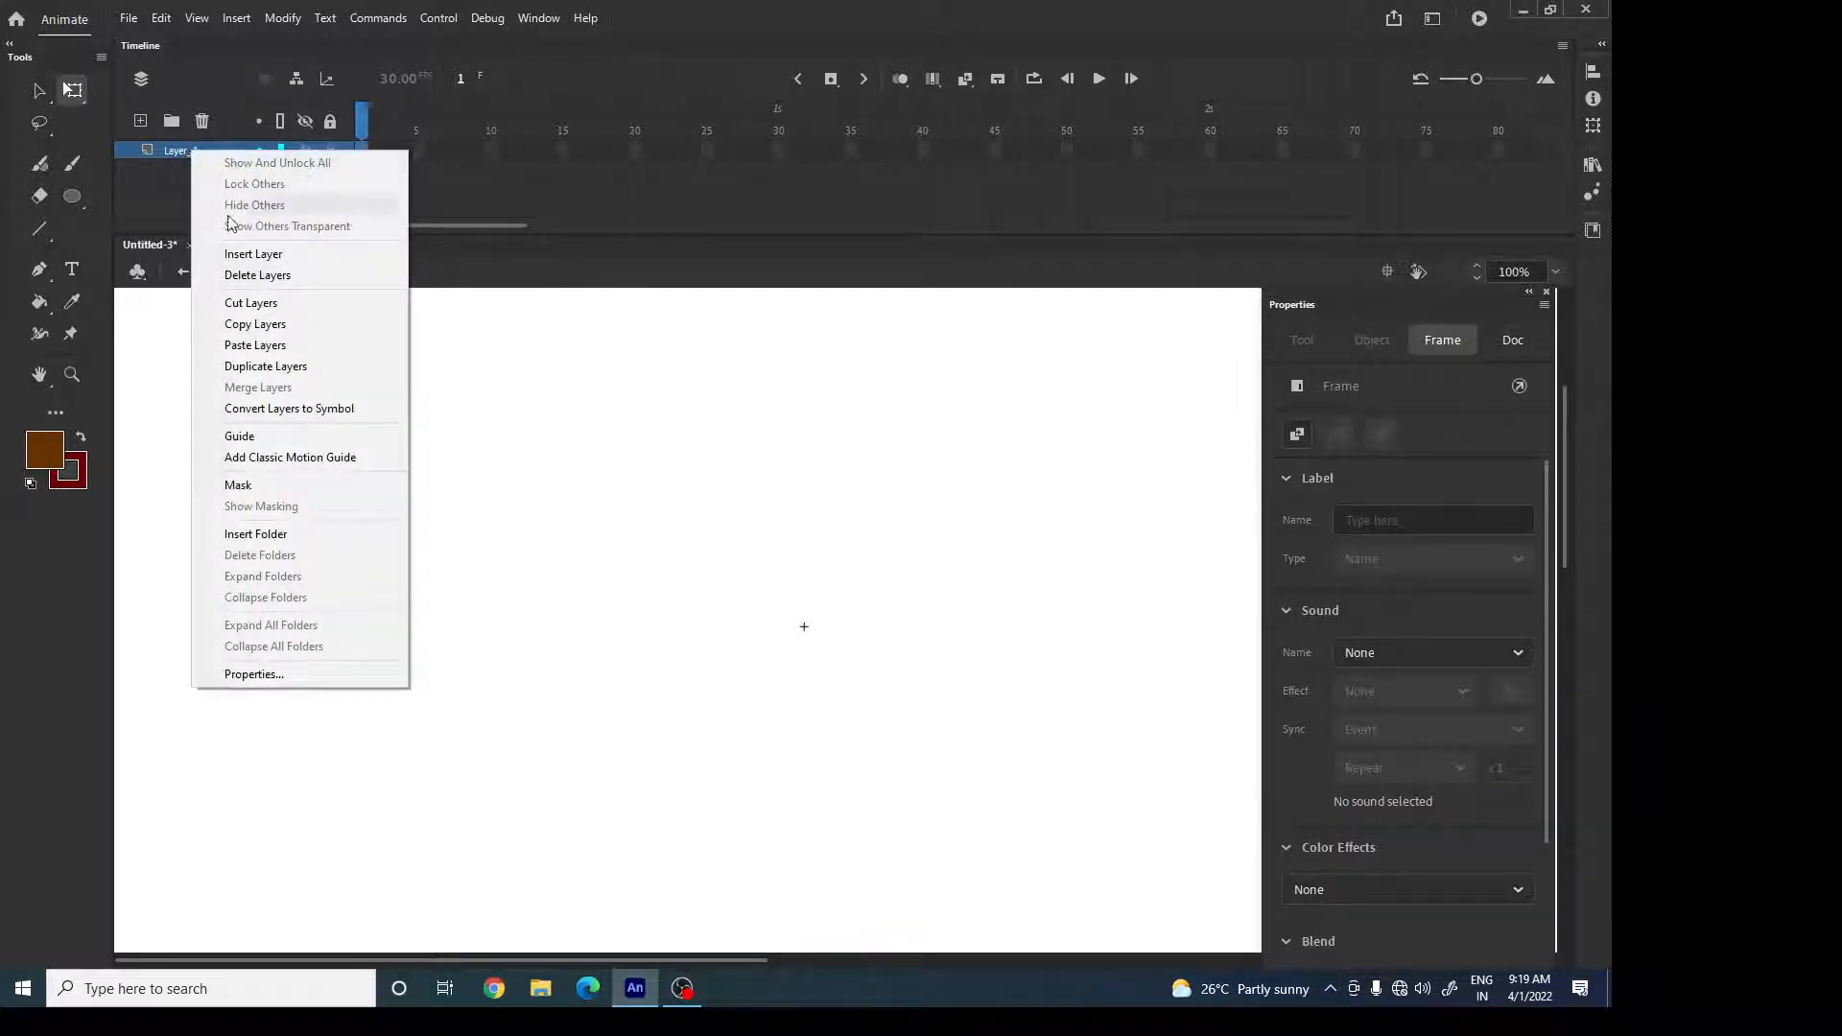
left_click(259, 344)
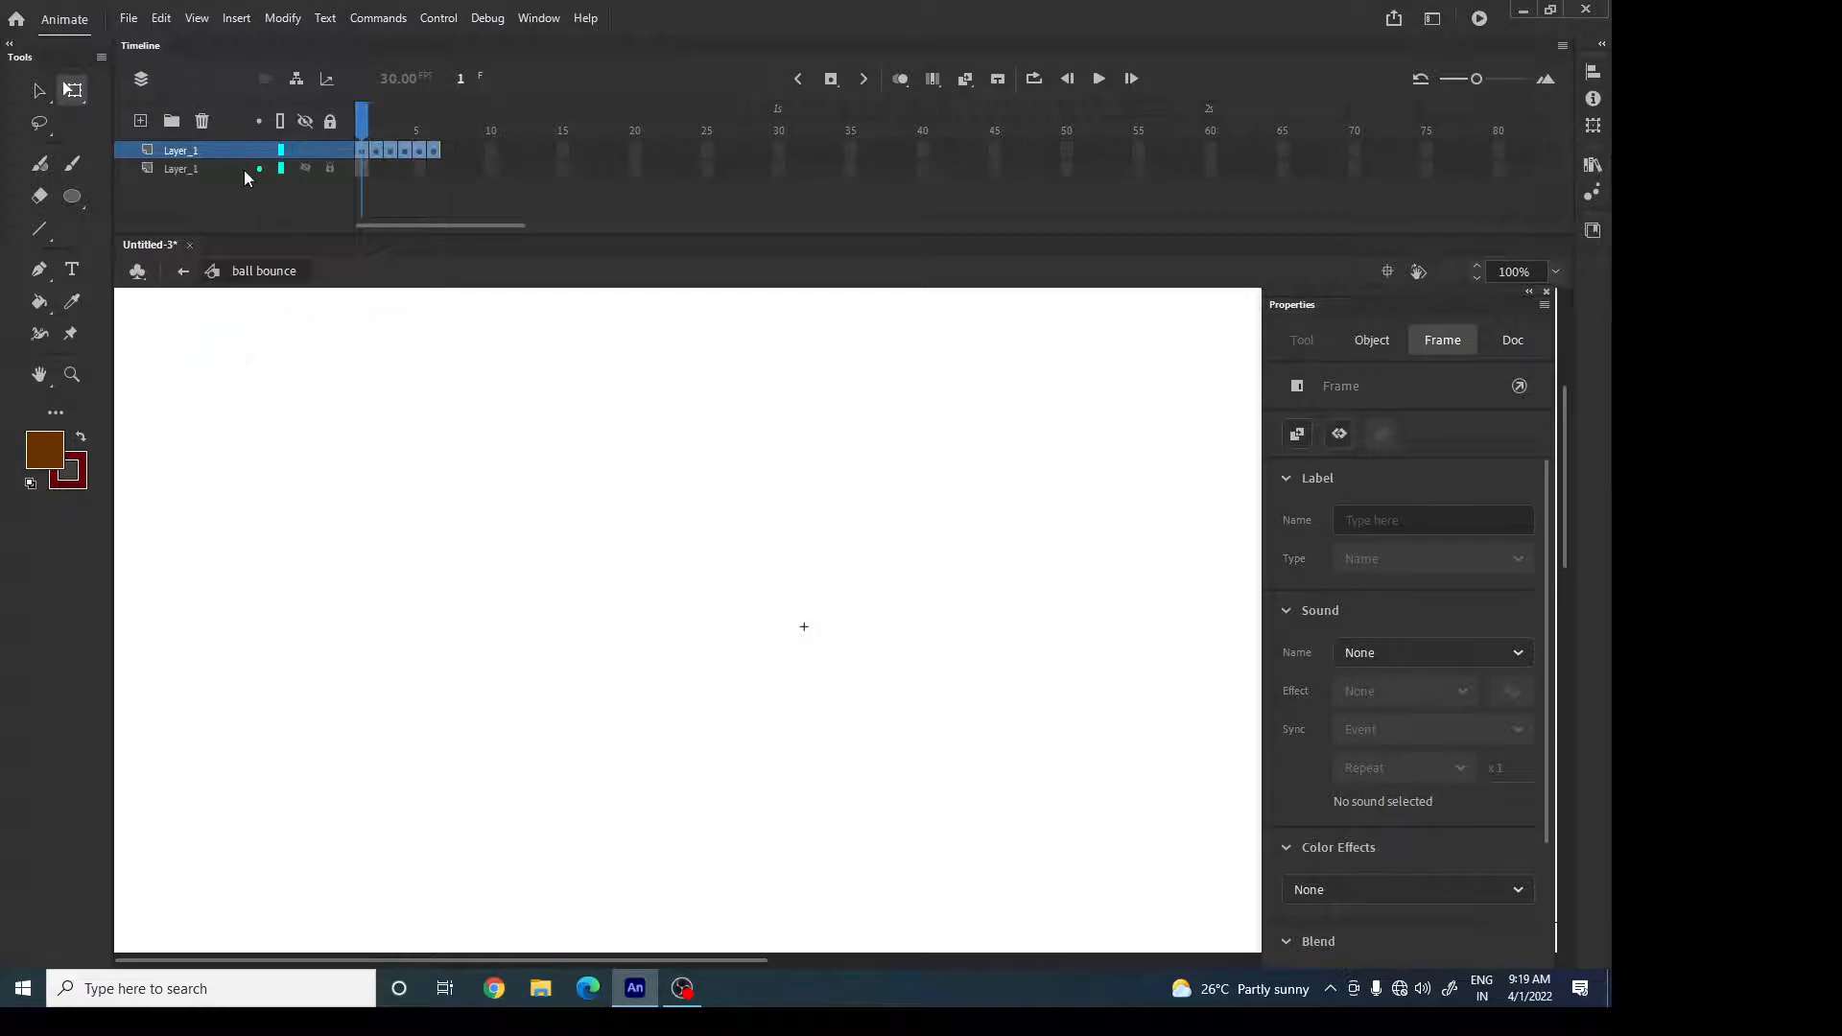
left_click_drag(365, 134, 447, 144)
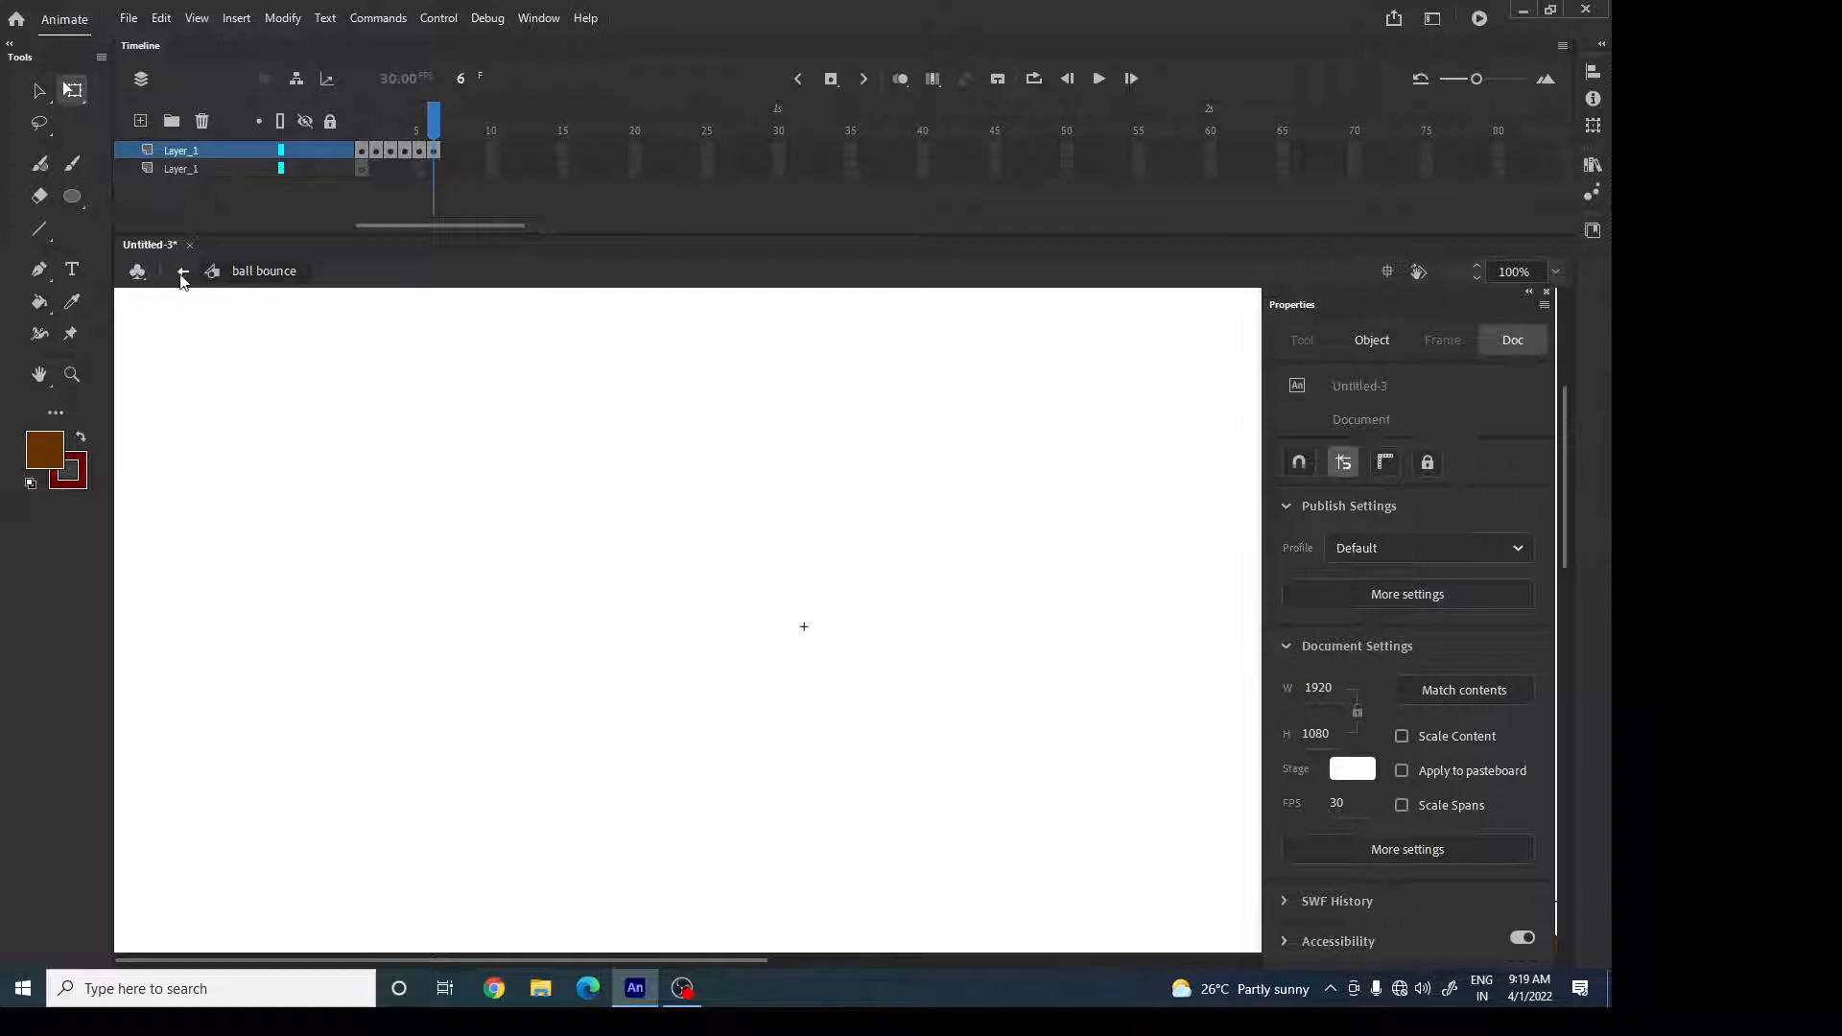
left_click(182, 277)
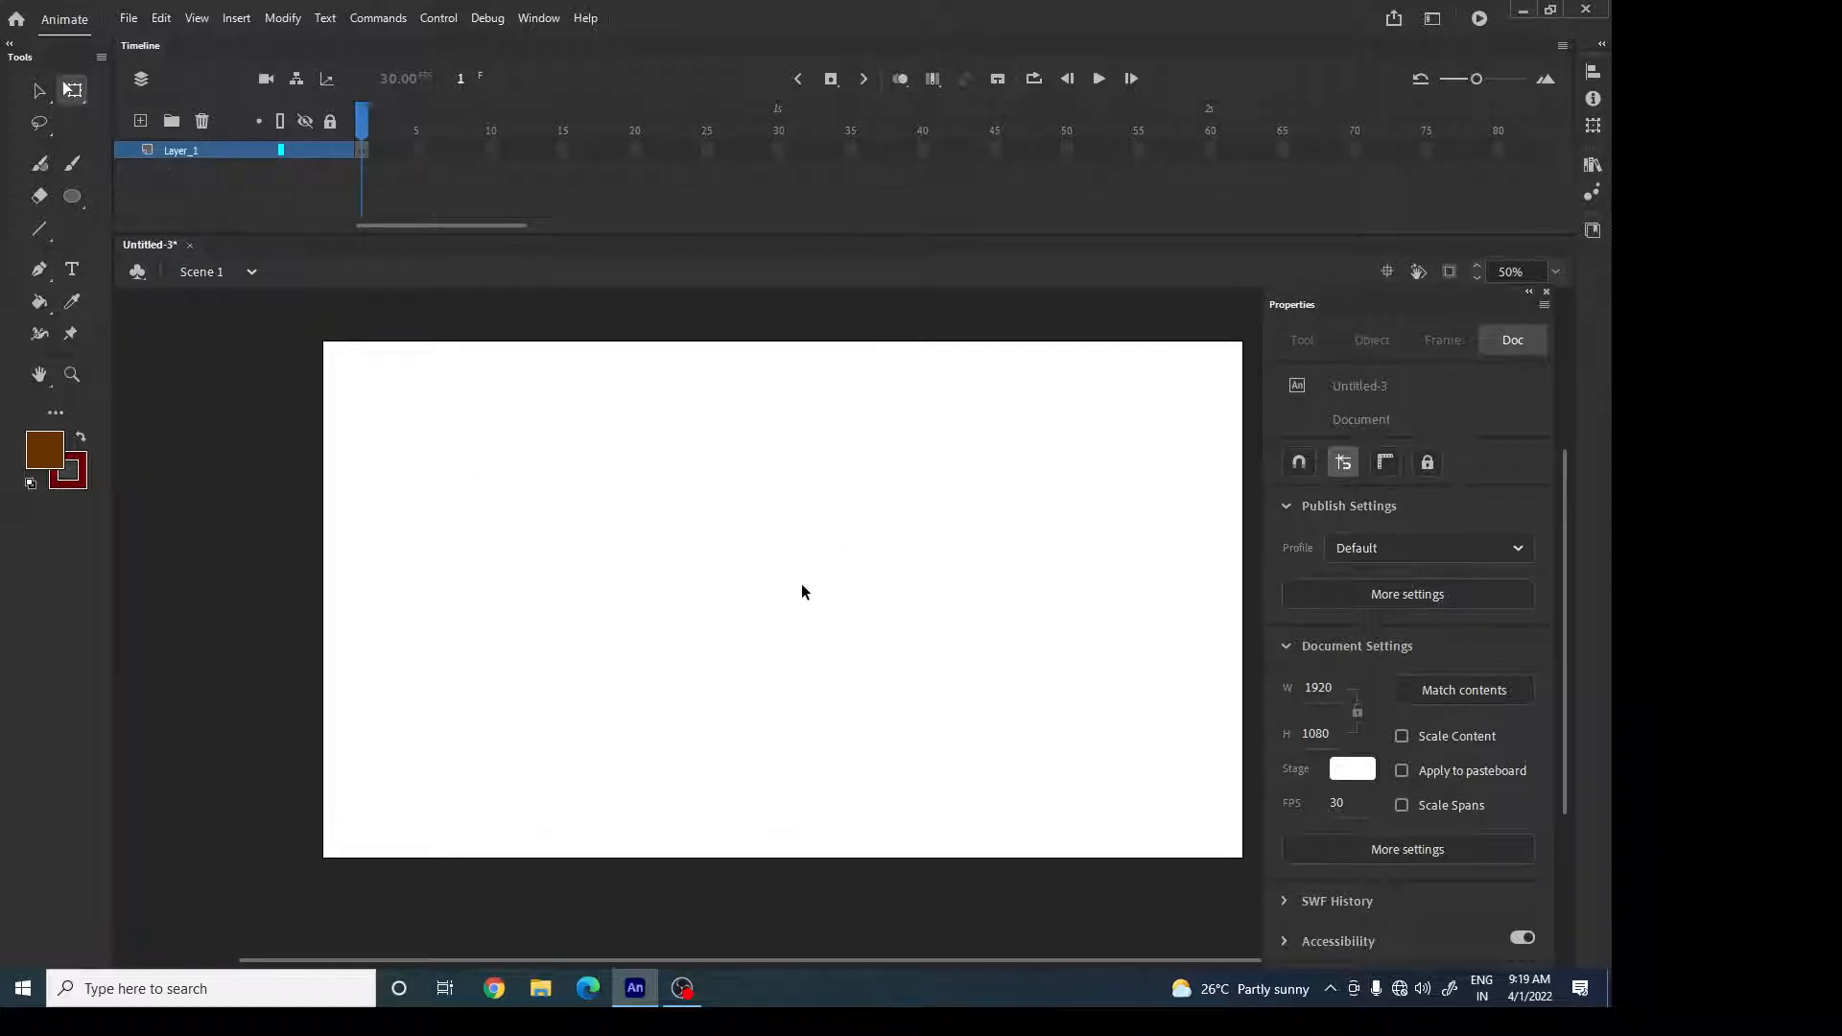
Show the Library and detach it as a floating panel over the stage.
left_click(539, 19)
left_click(601, 265)
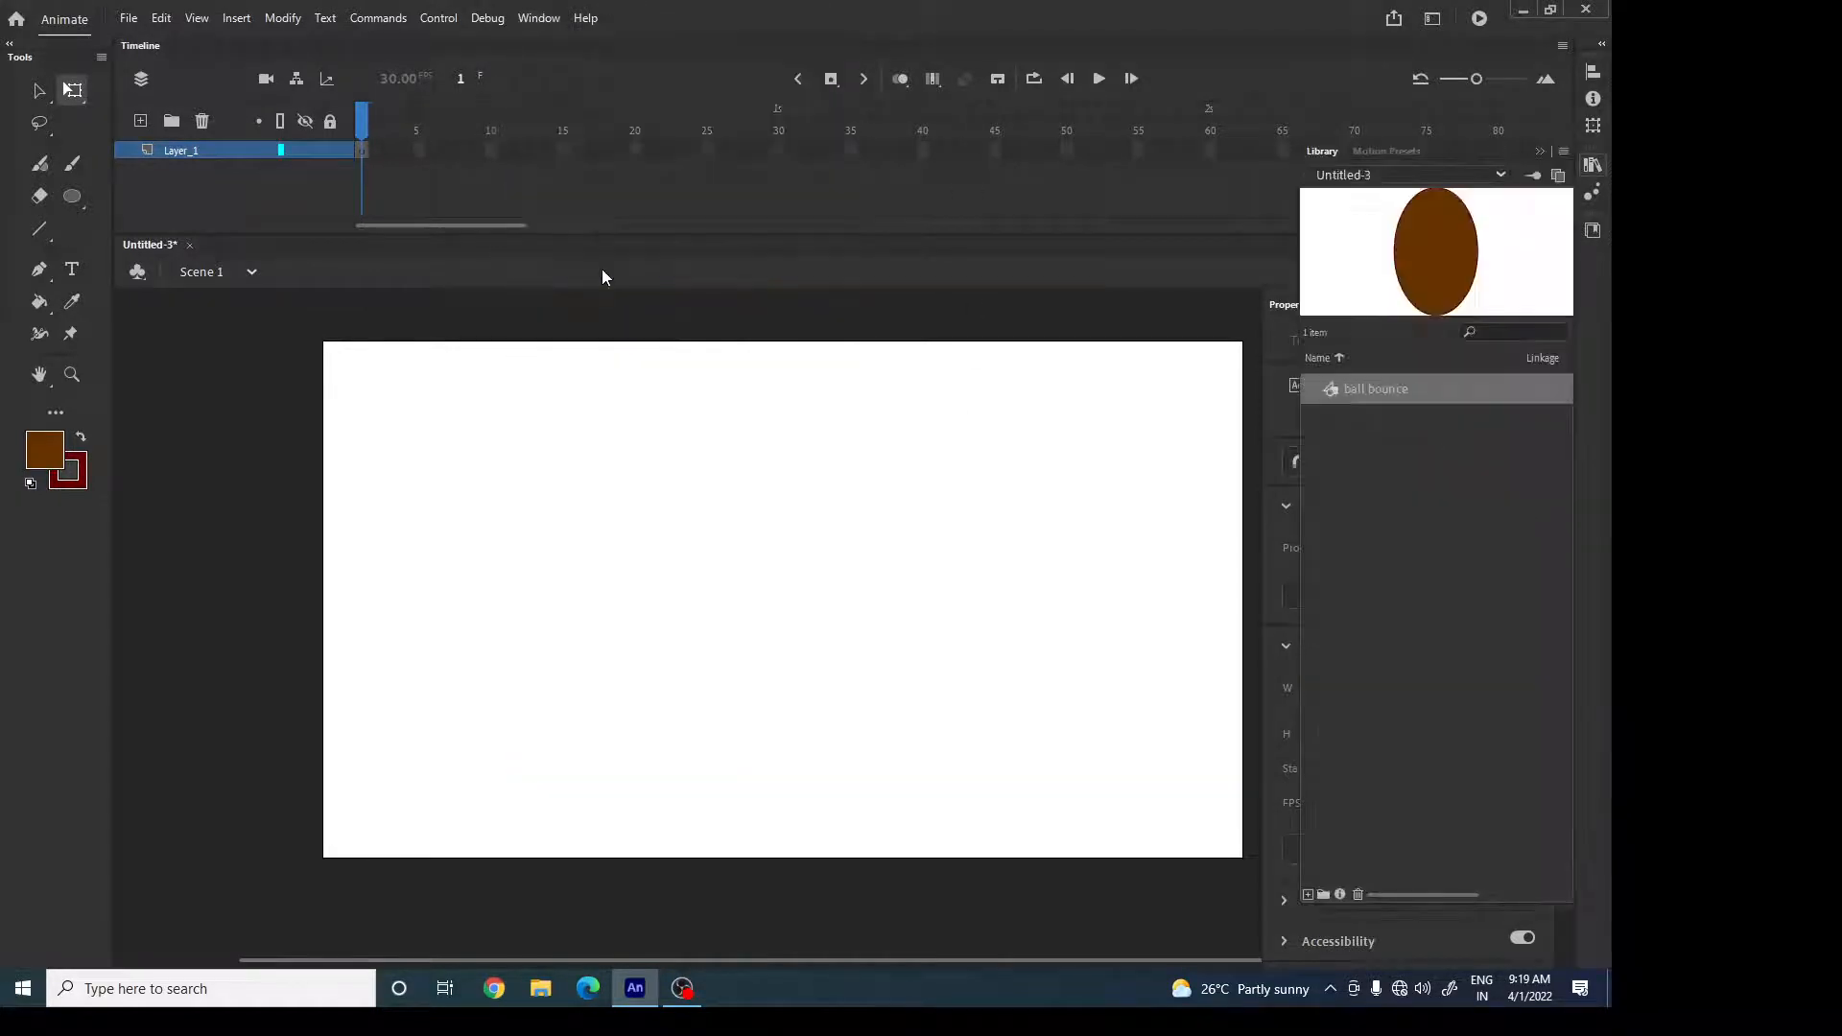
left_click_drag(1322, 150, 996, 511)
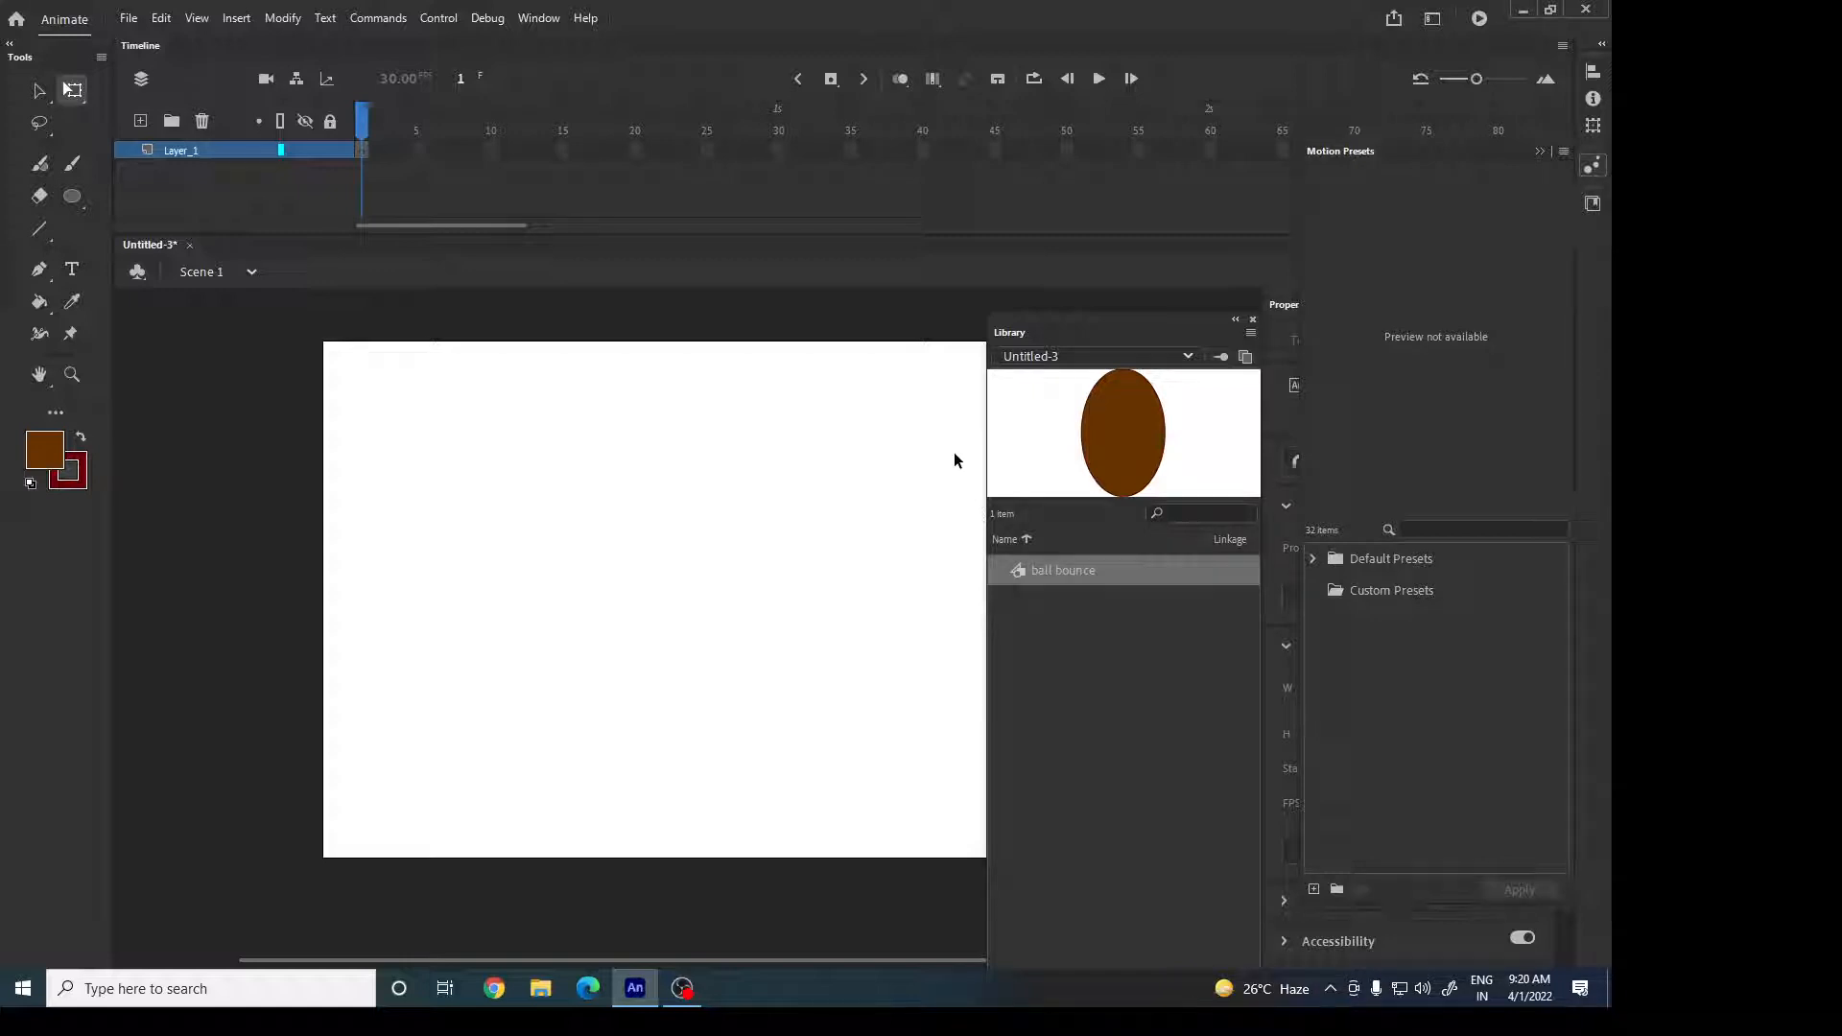
left_click(1096, 648)
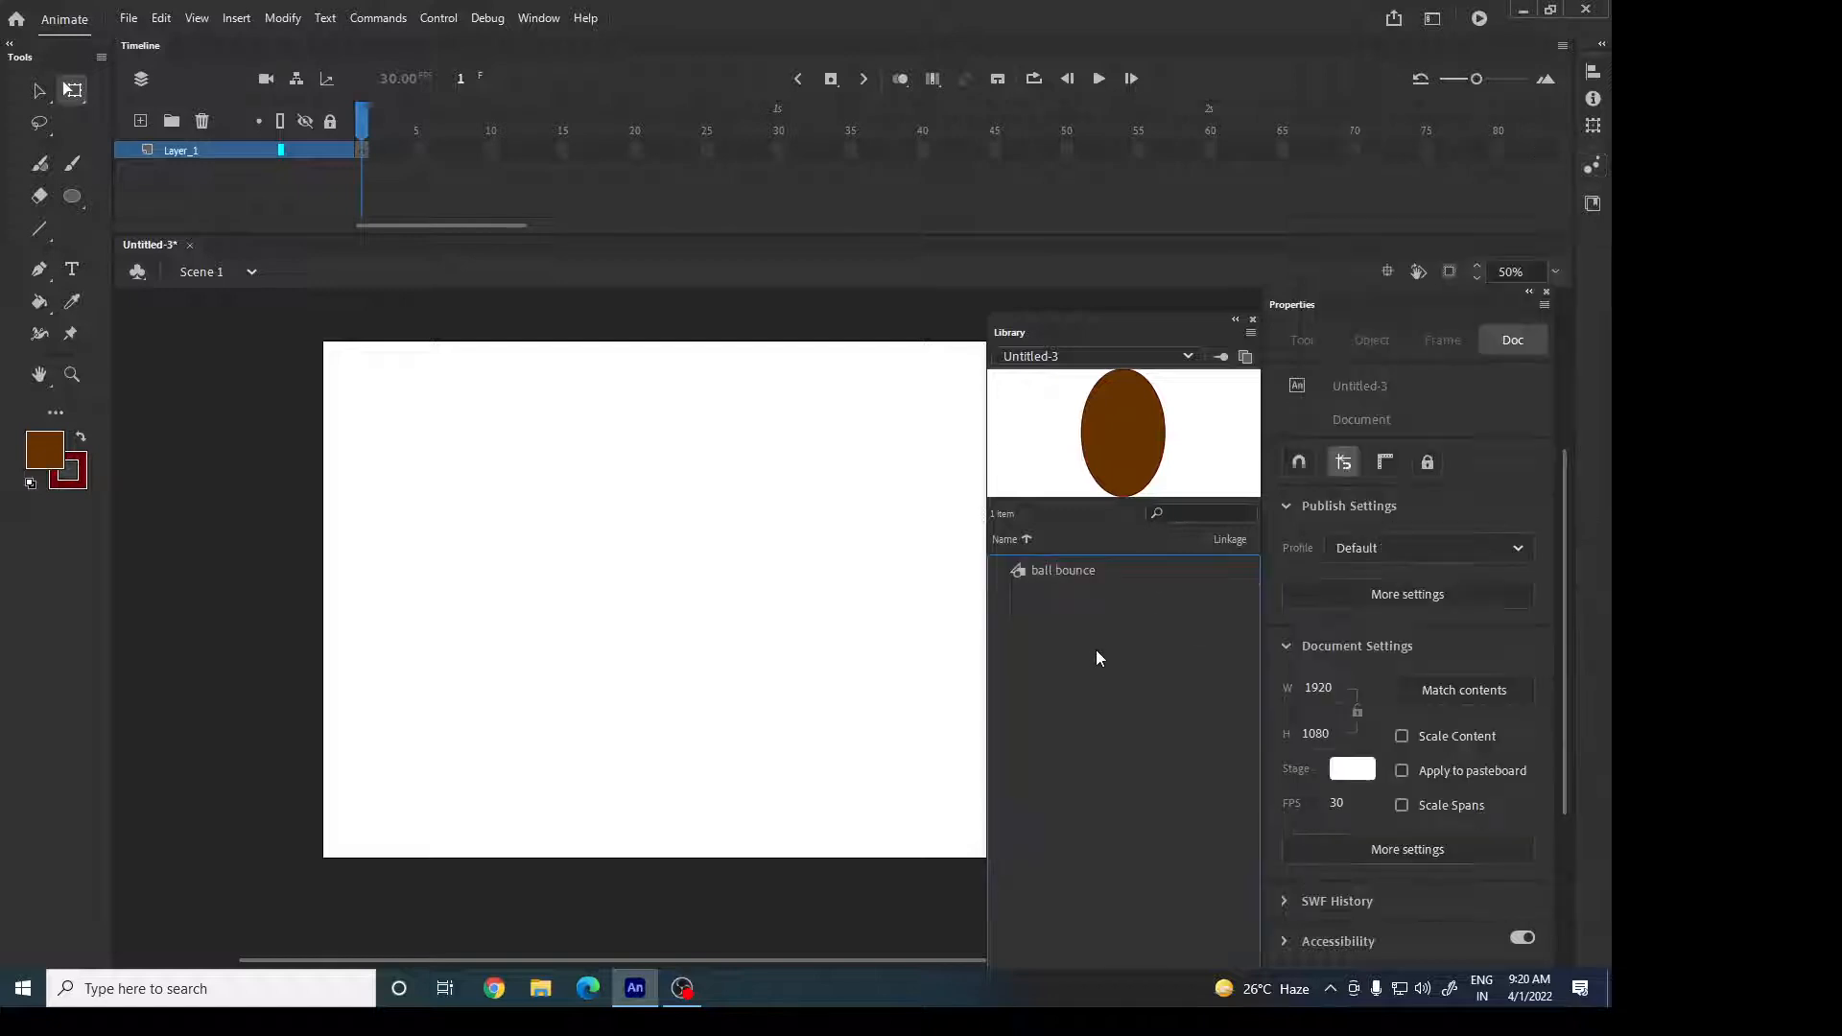
Place four instances of the ball bounce symbol at different spots on the stage and move the Library clear of them.
left_click(1028, 576)
left_click_drag(1038, 573, 541, 562)
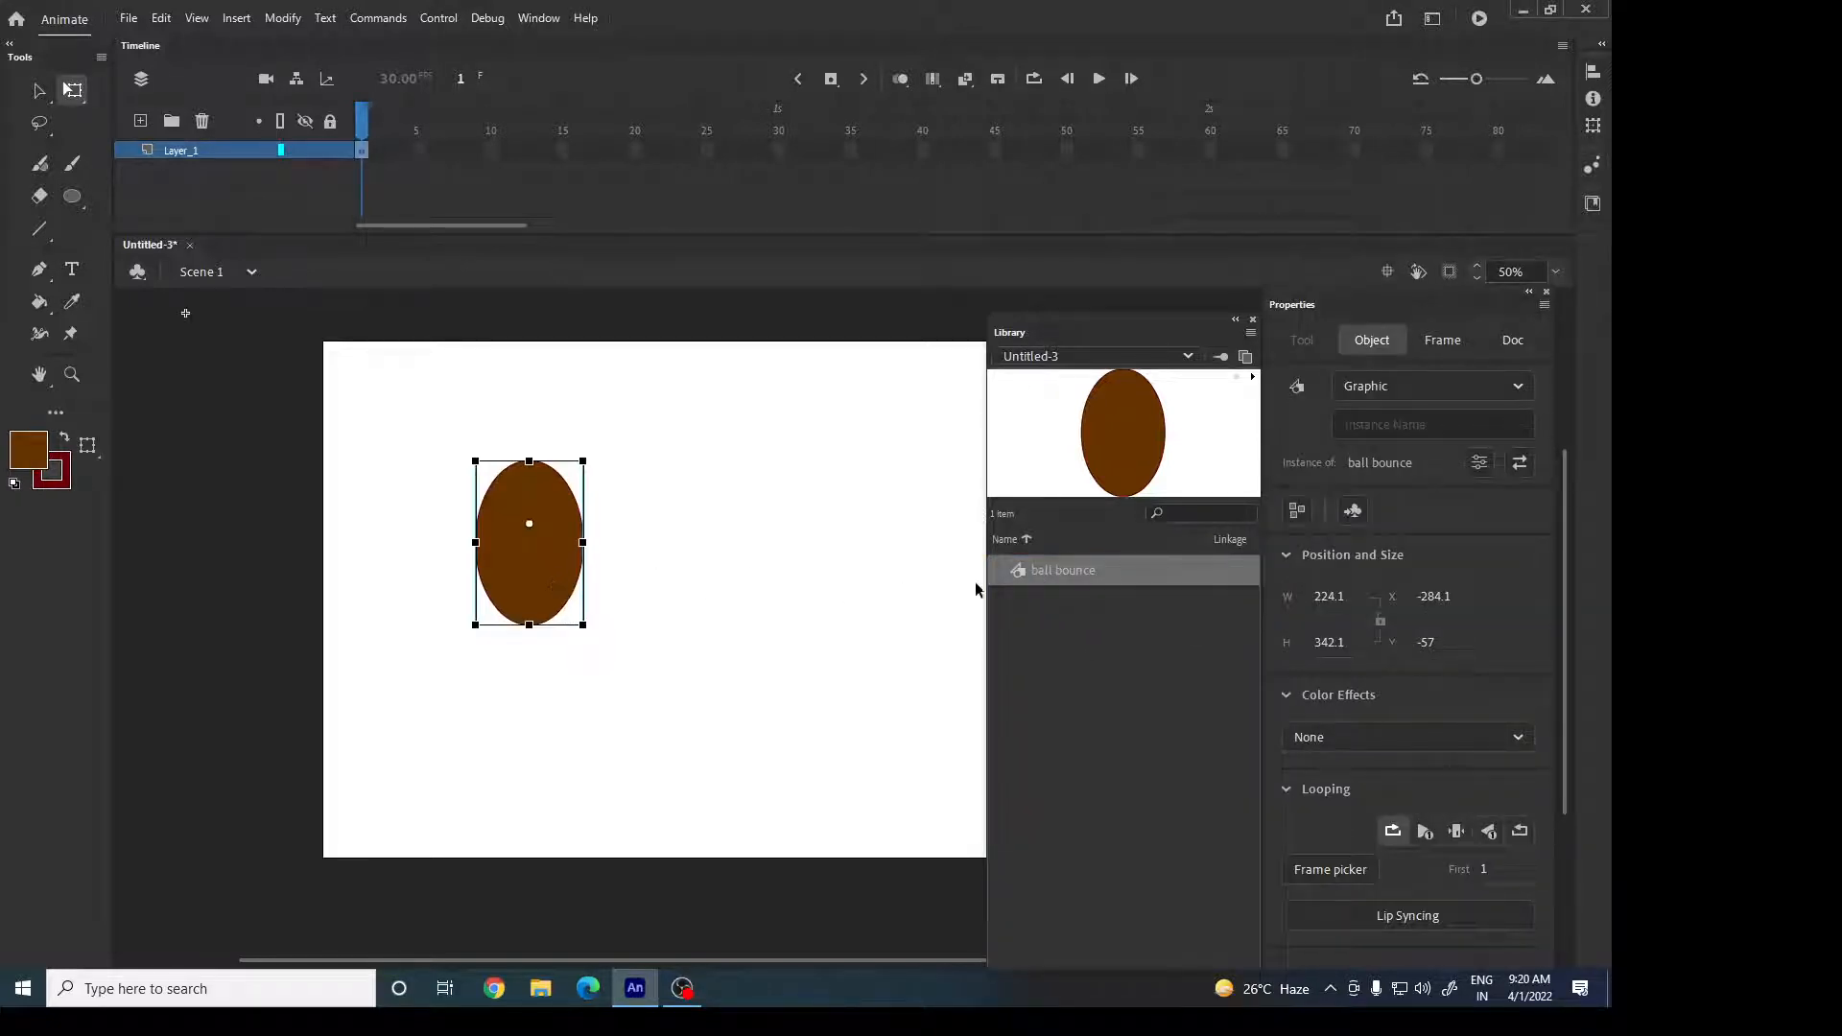
left_click_drag(1019, 578, 847, 683)
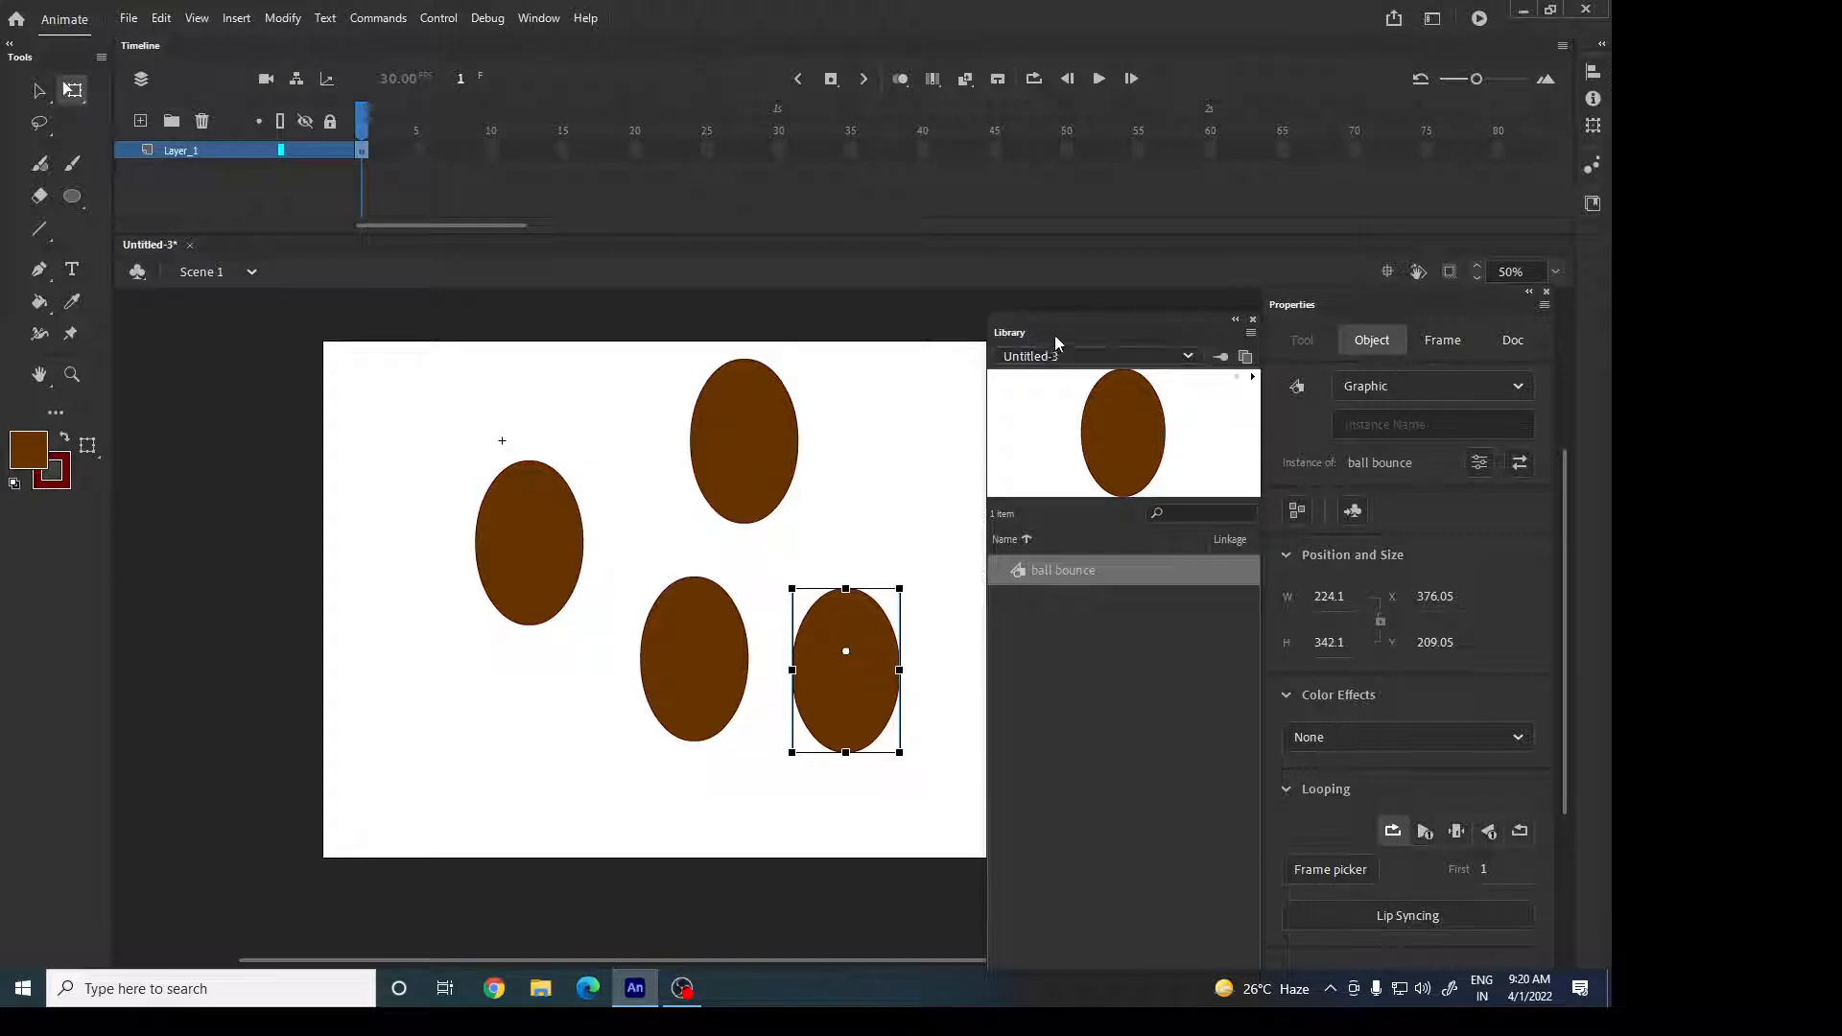
left_click_drag(1027, 336, 1054, 455)
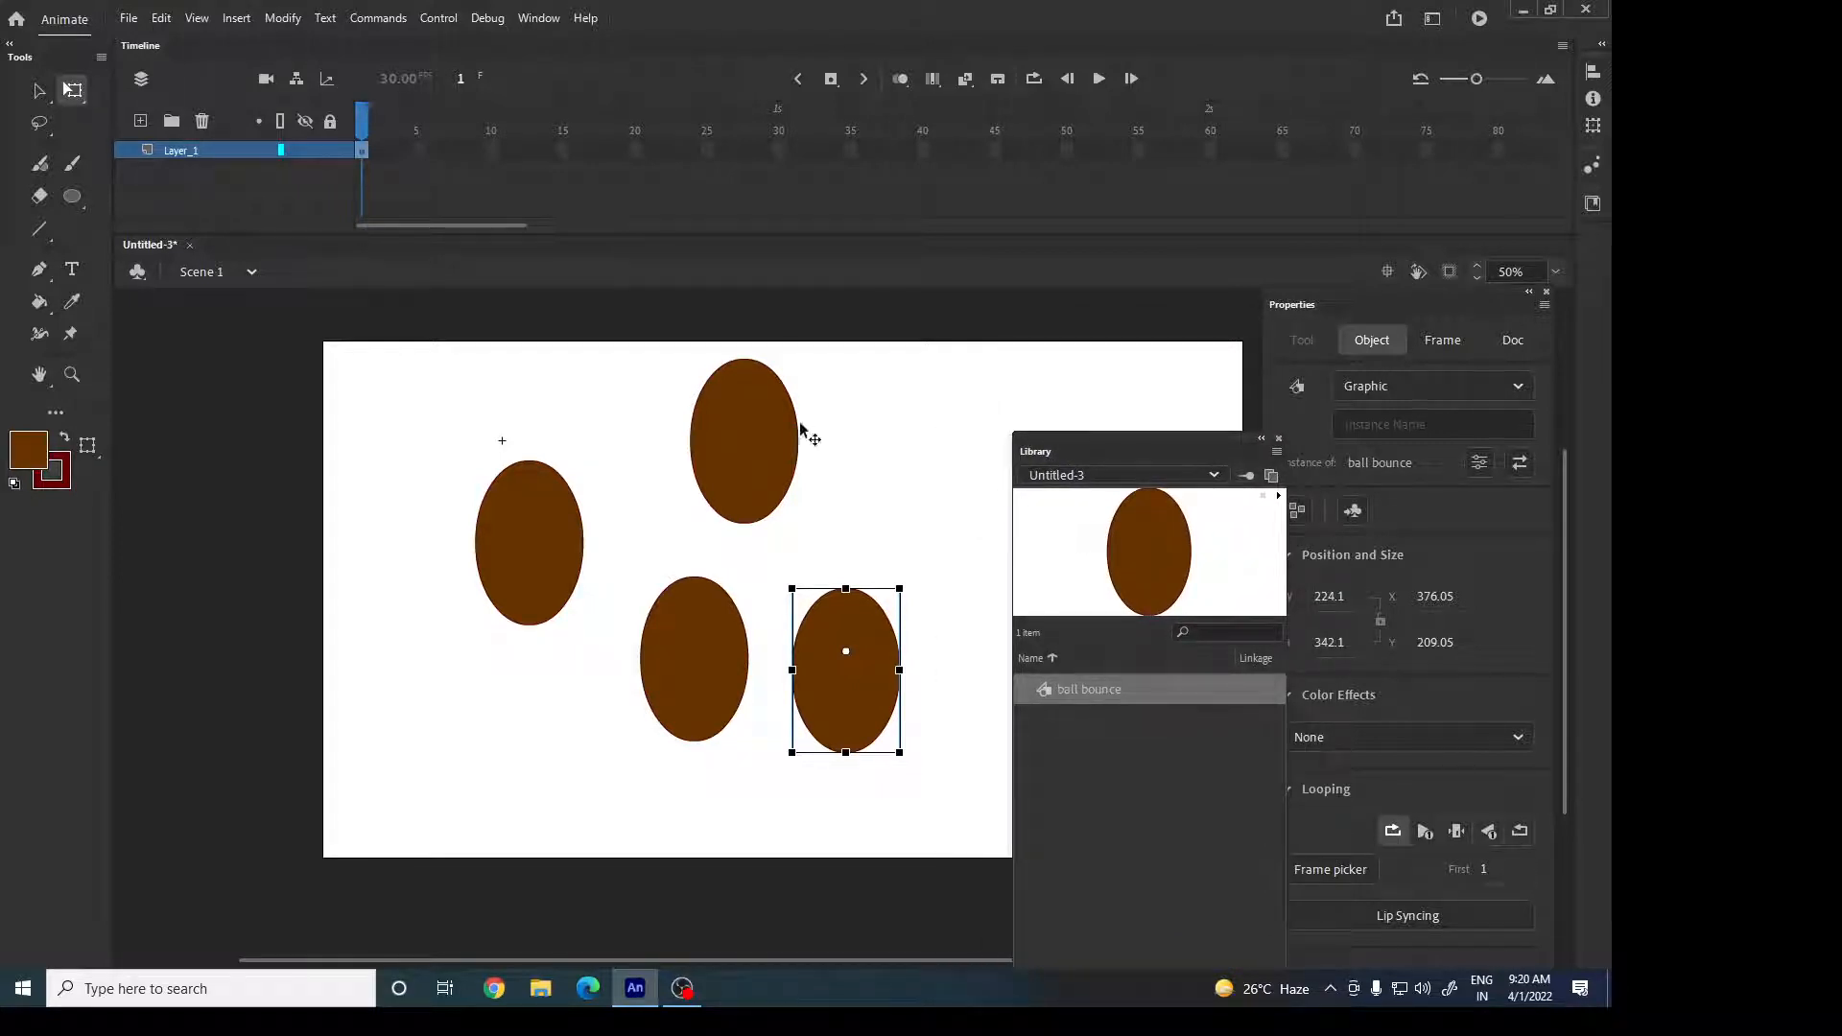
Open the uppermost ball bounce instance for in-place editing and scrub through its frames.
double_click(749, 465)
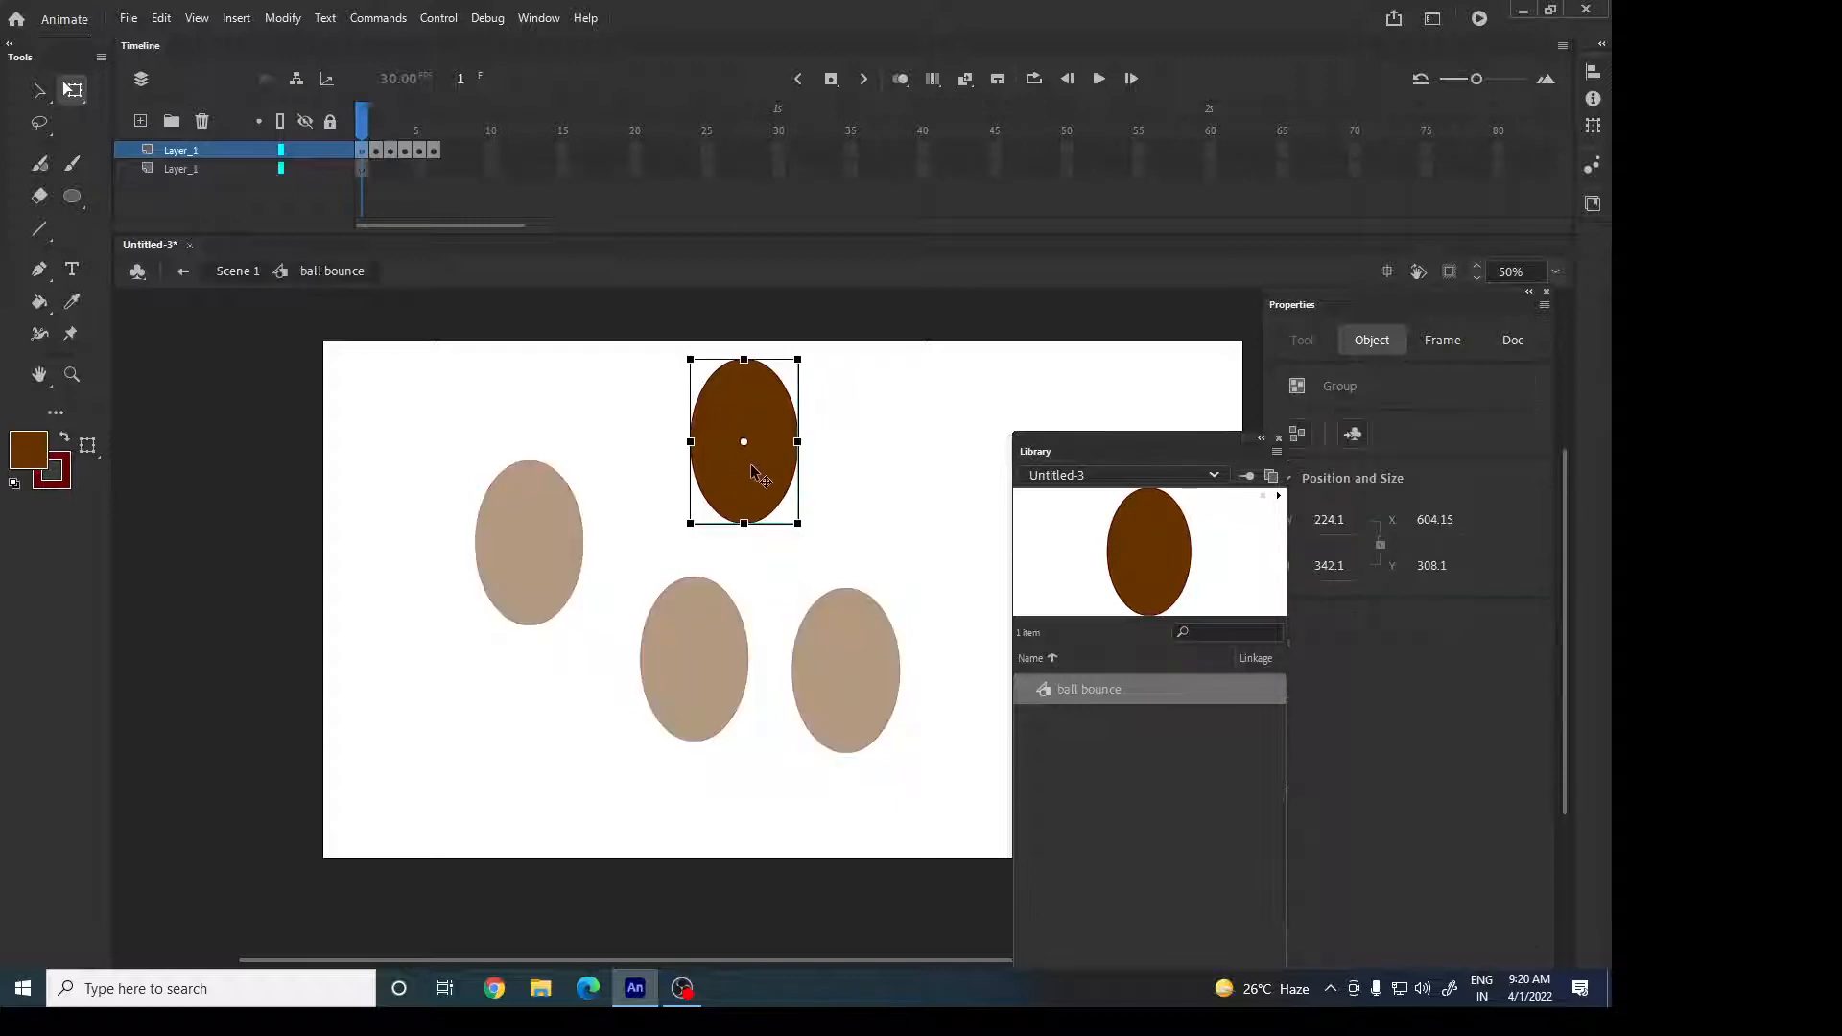
left_click(360, 151)
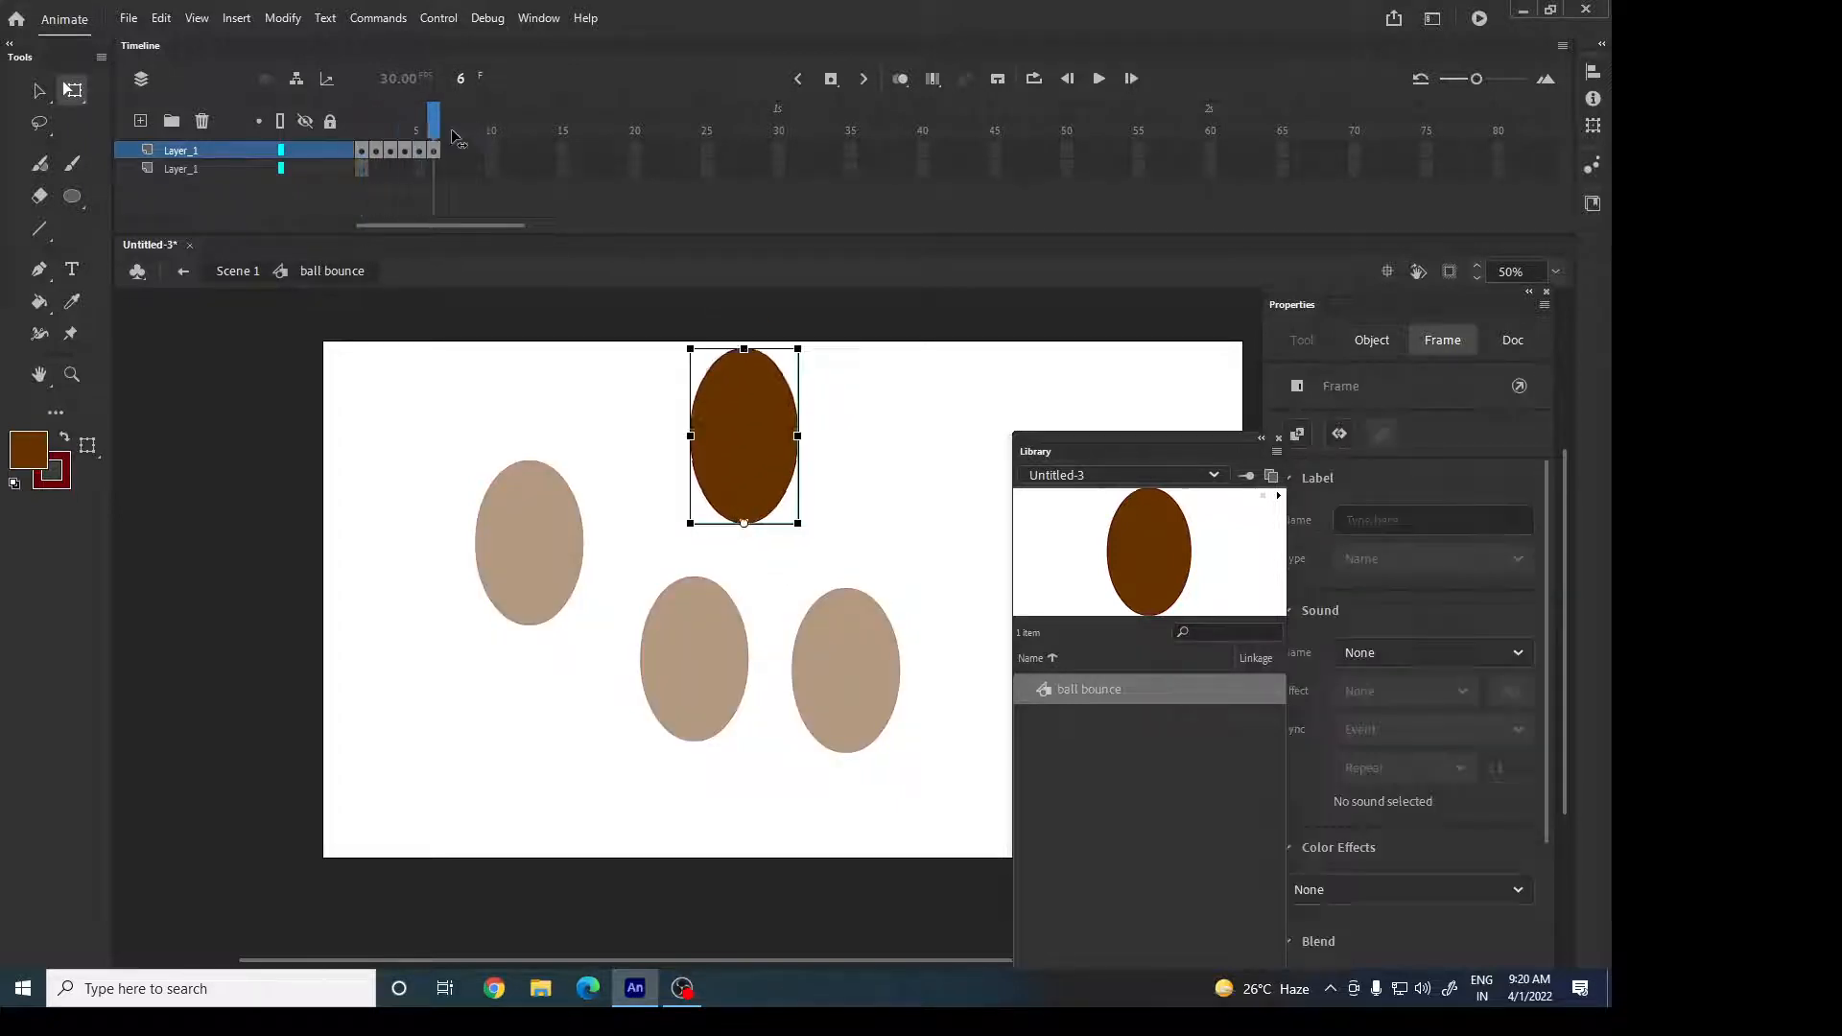
left_click_drag(347, 159, 437, 192)
Extend each of the six keyframes in the ball bounce symbol by one frame, so every pose holds for two frames.
left_click(357, 154)
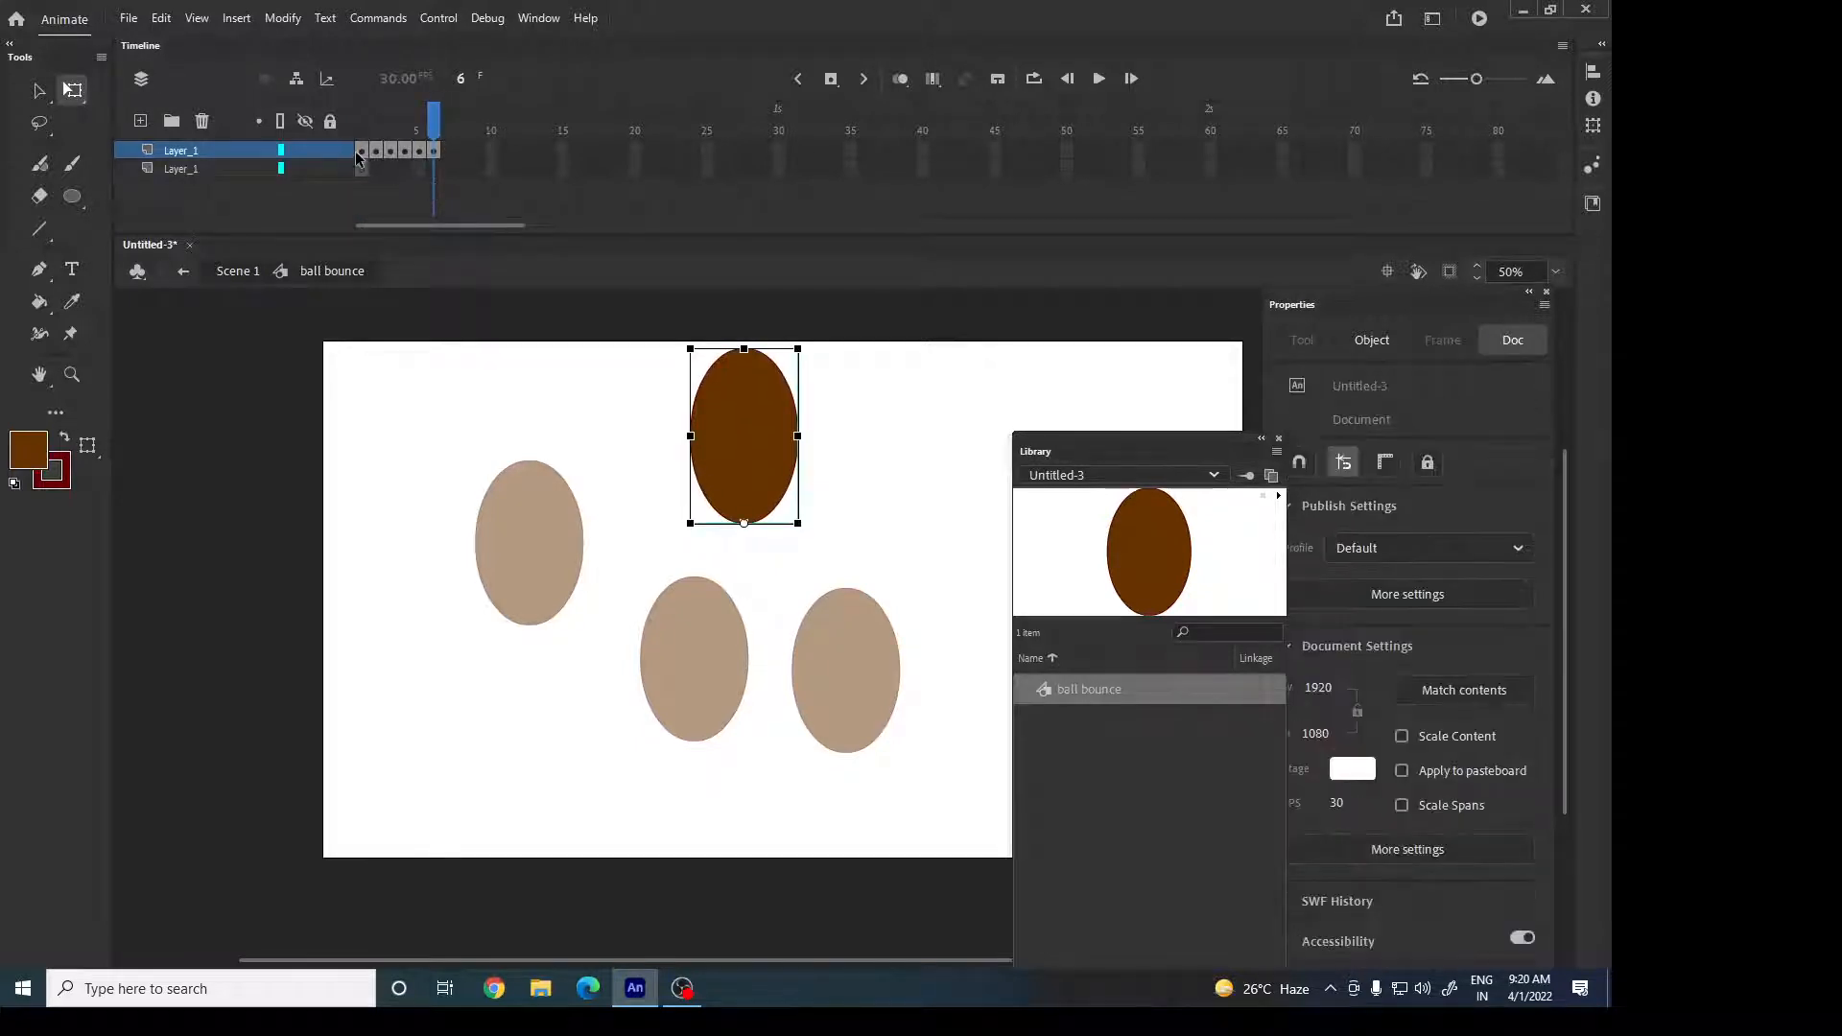
left_click(390, 155)
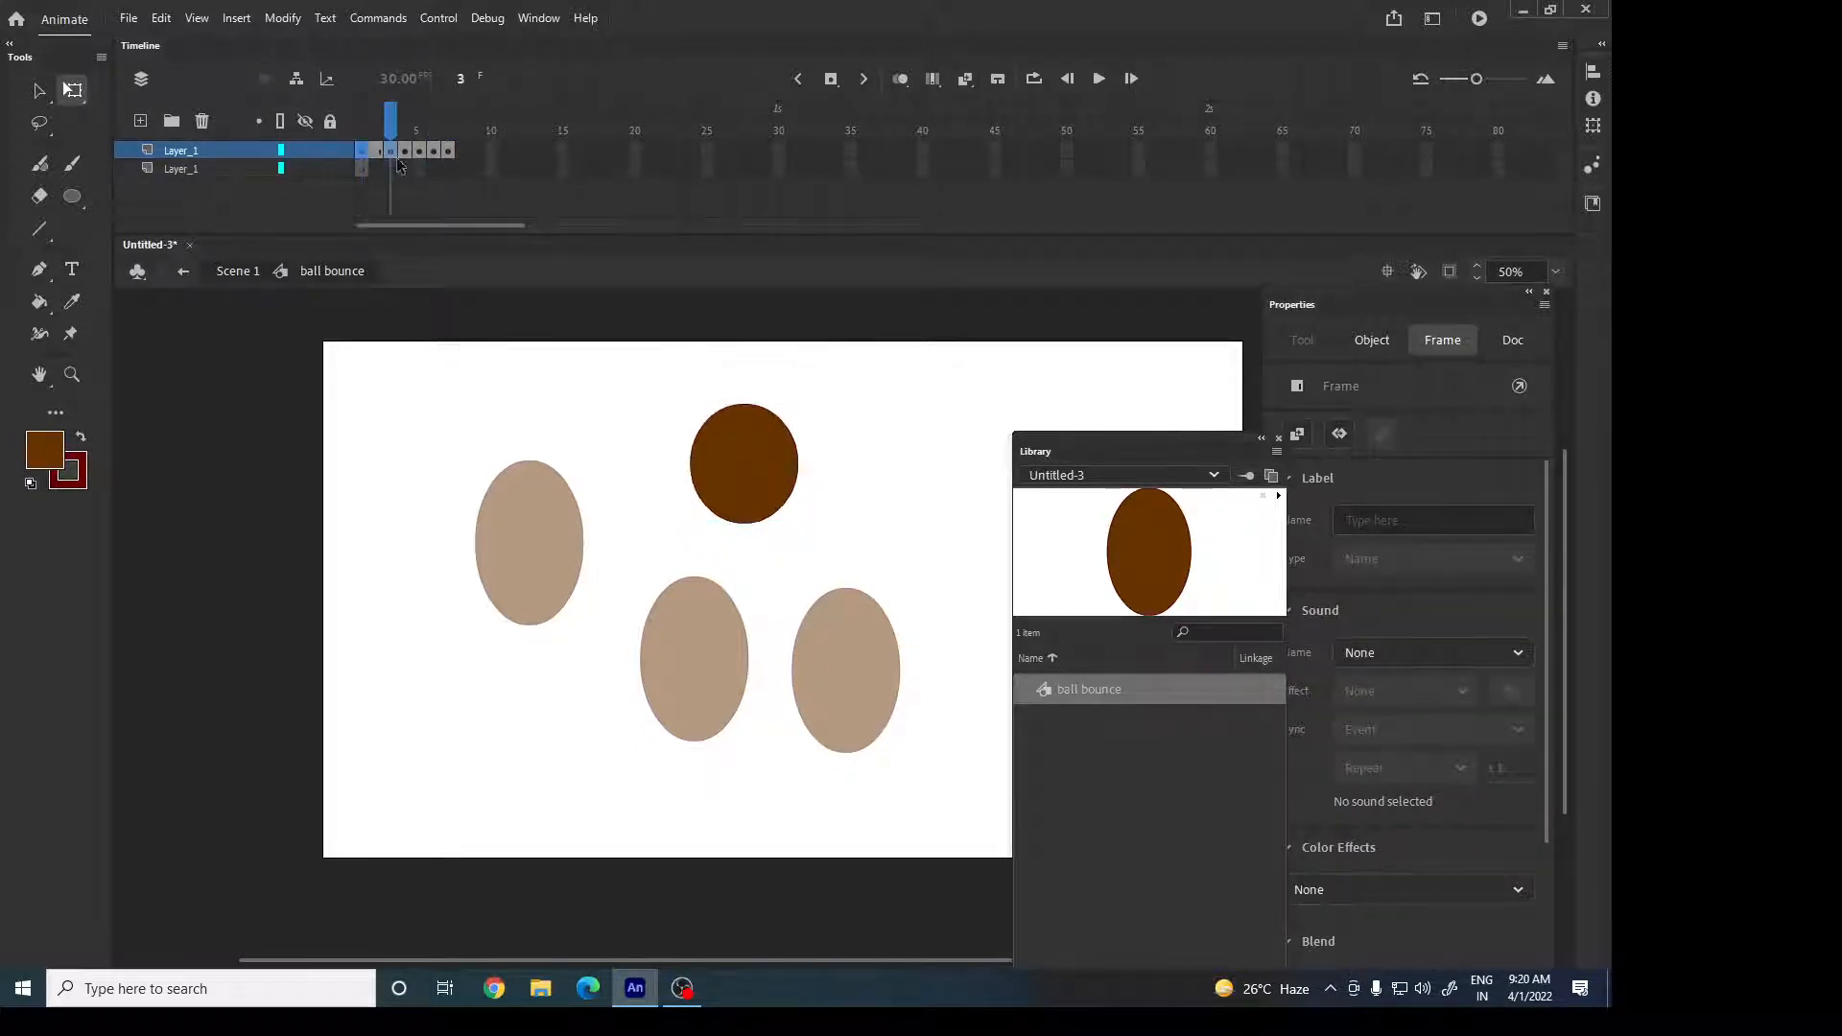
key("F5")
left_click(420, 156)
key("F5")
left_click(449, 156)
key("F5")
left_click(476, 156)
key("F5")
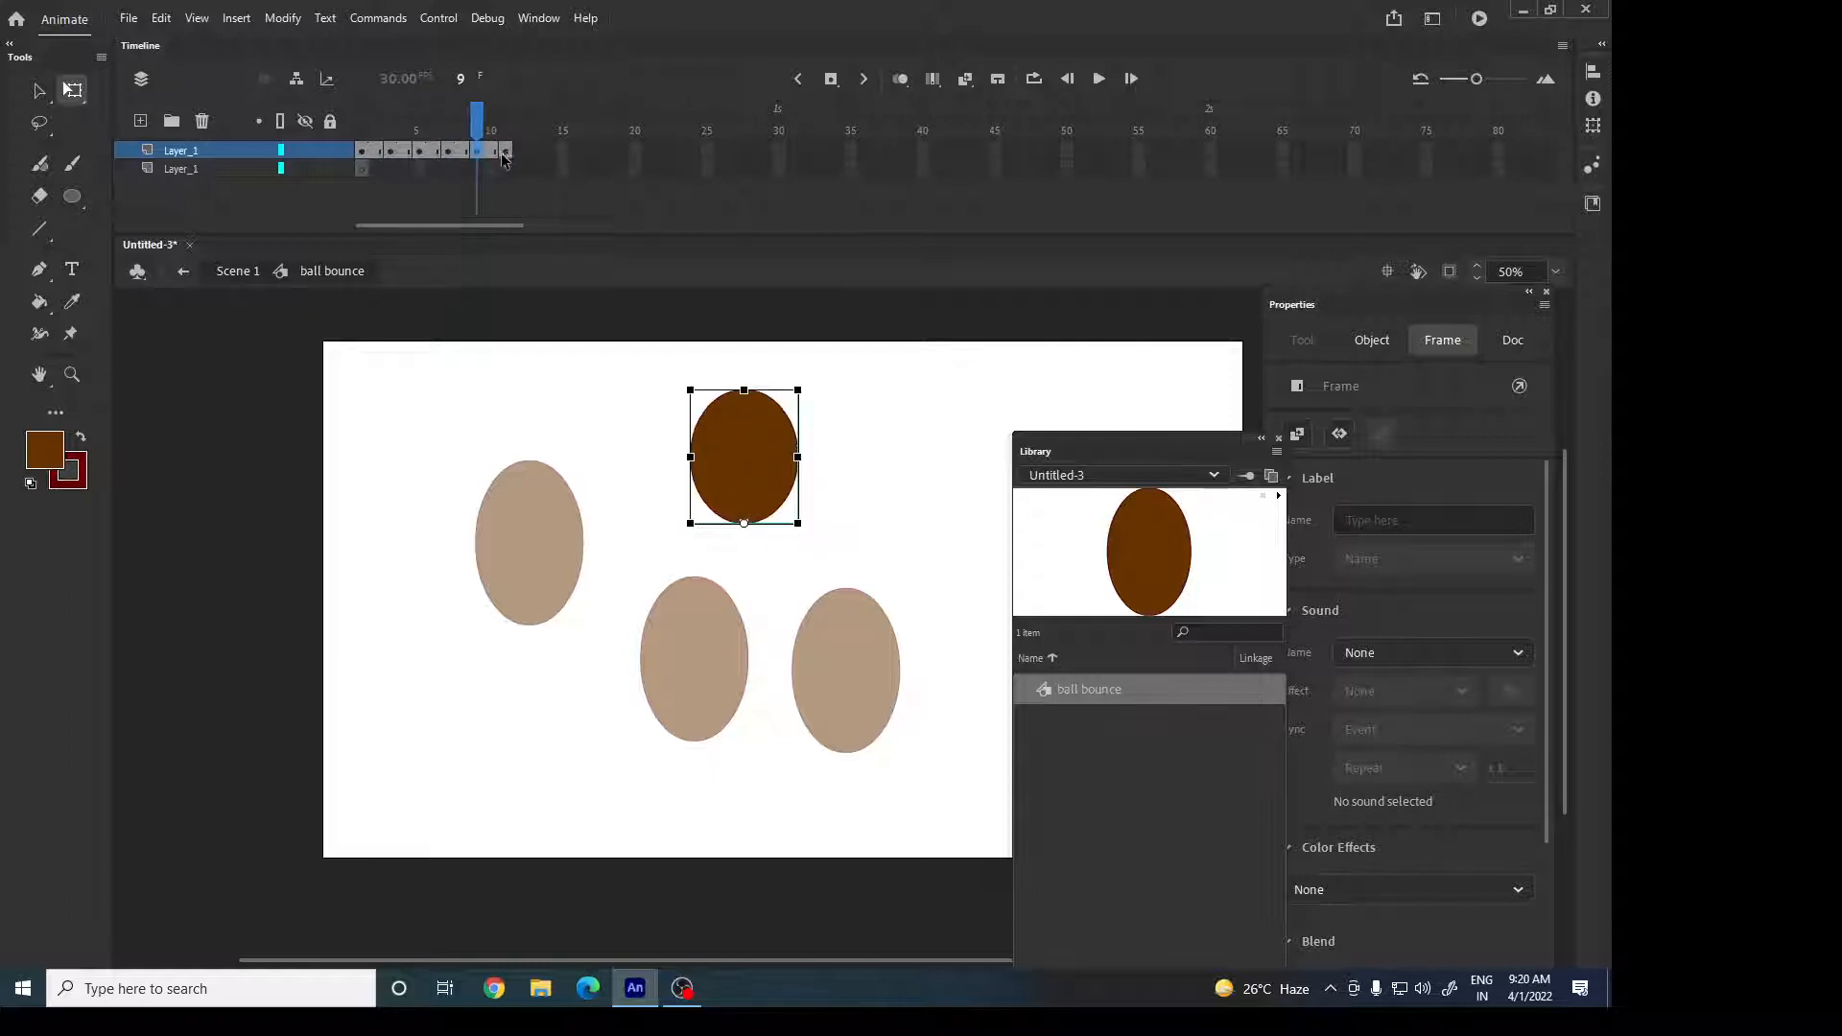
left_click(503, 158)
key("F5")
Play the 12-frame animation inside the symbol and return to Scene 1.
left_click_drag(515, 133, 525, 130)
left_click(363, 161)
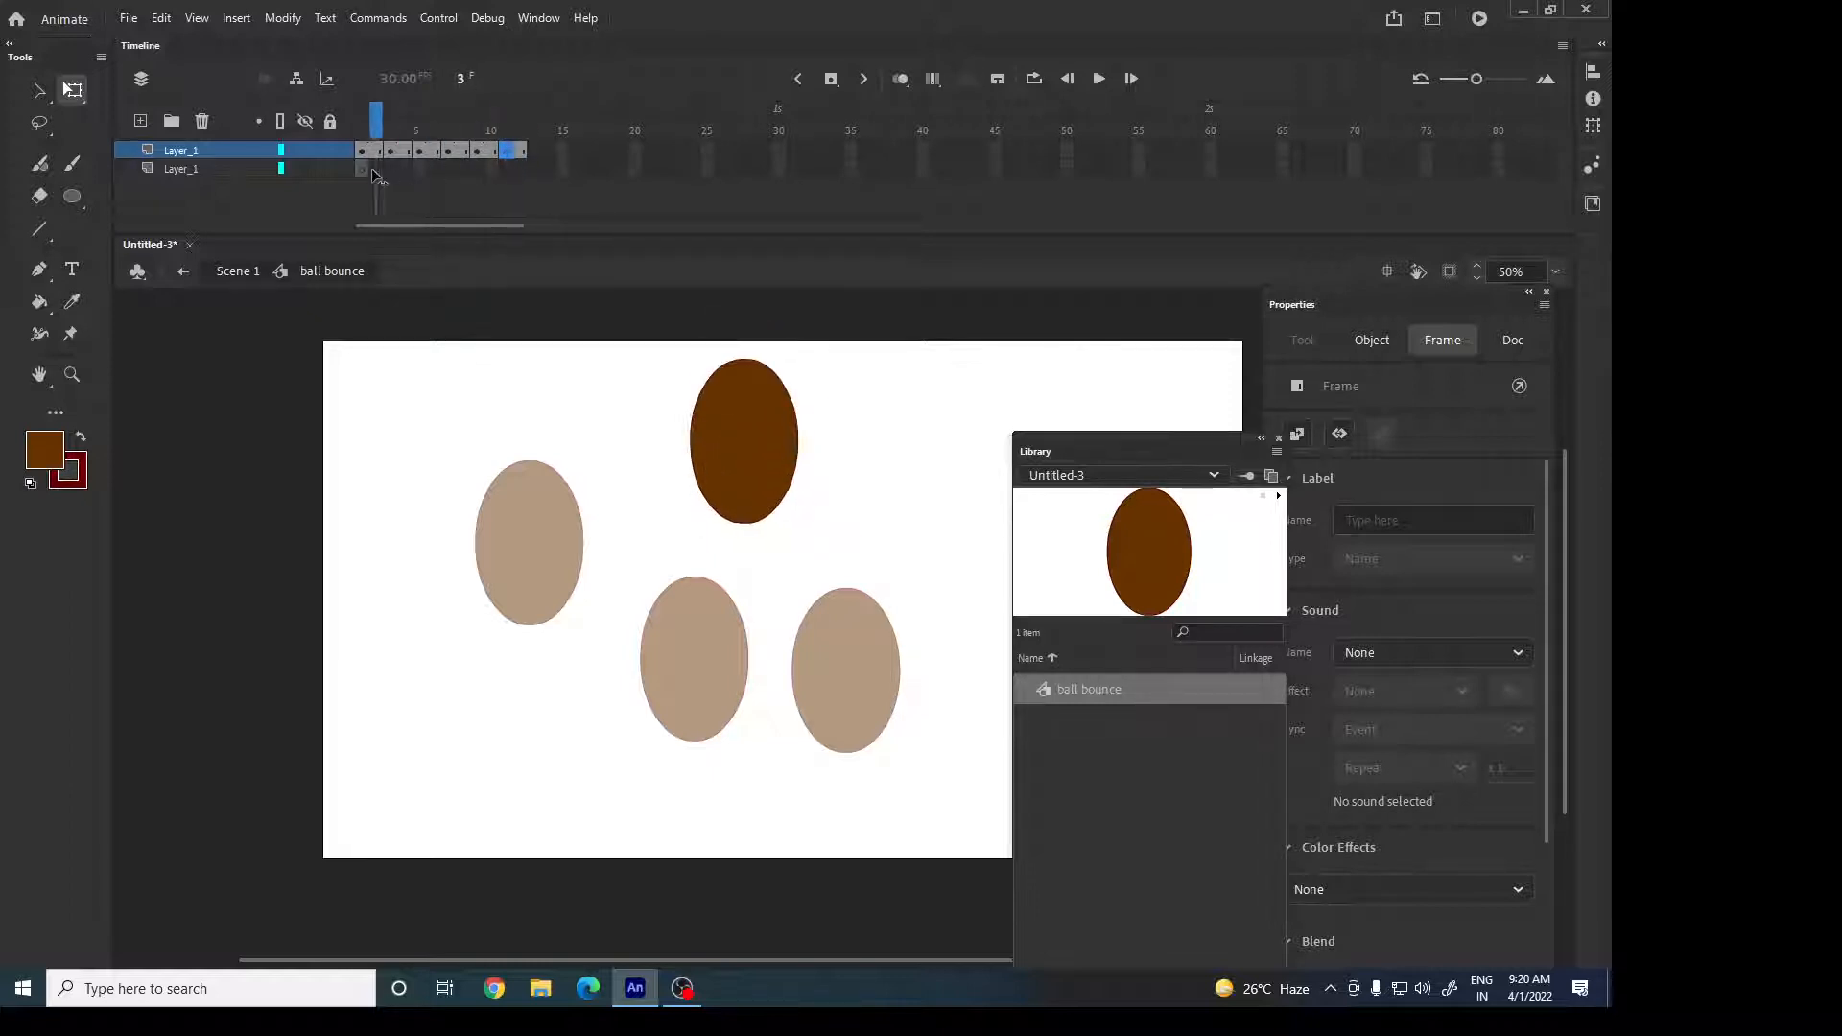
key("Return")
left_click(568, 347)
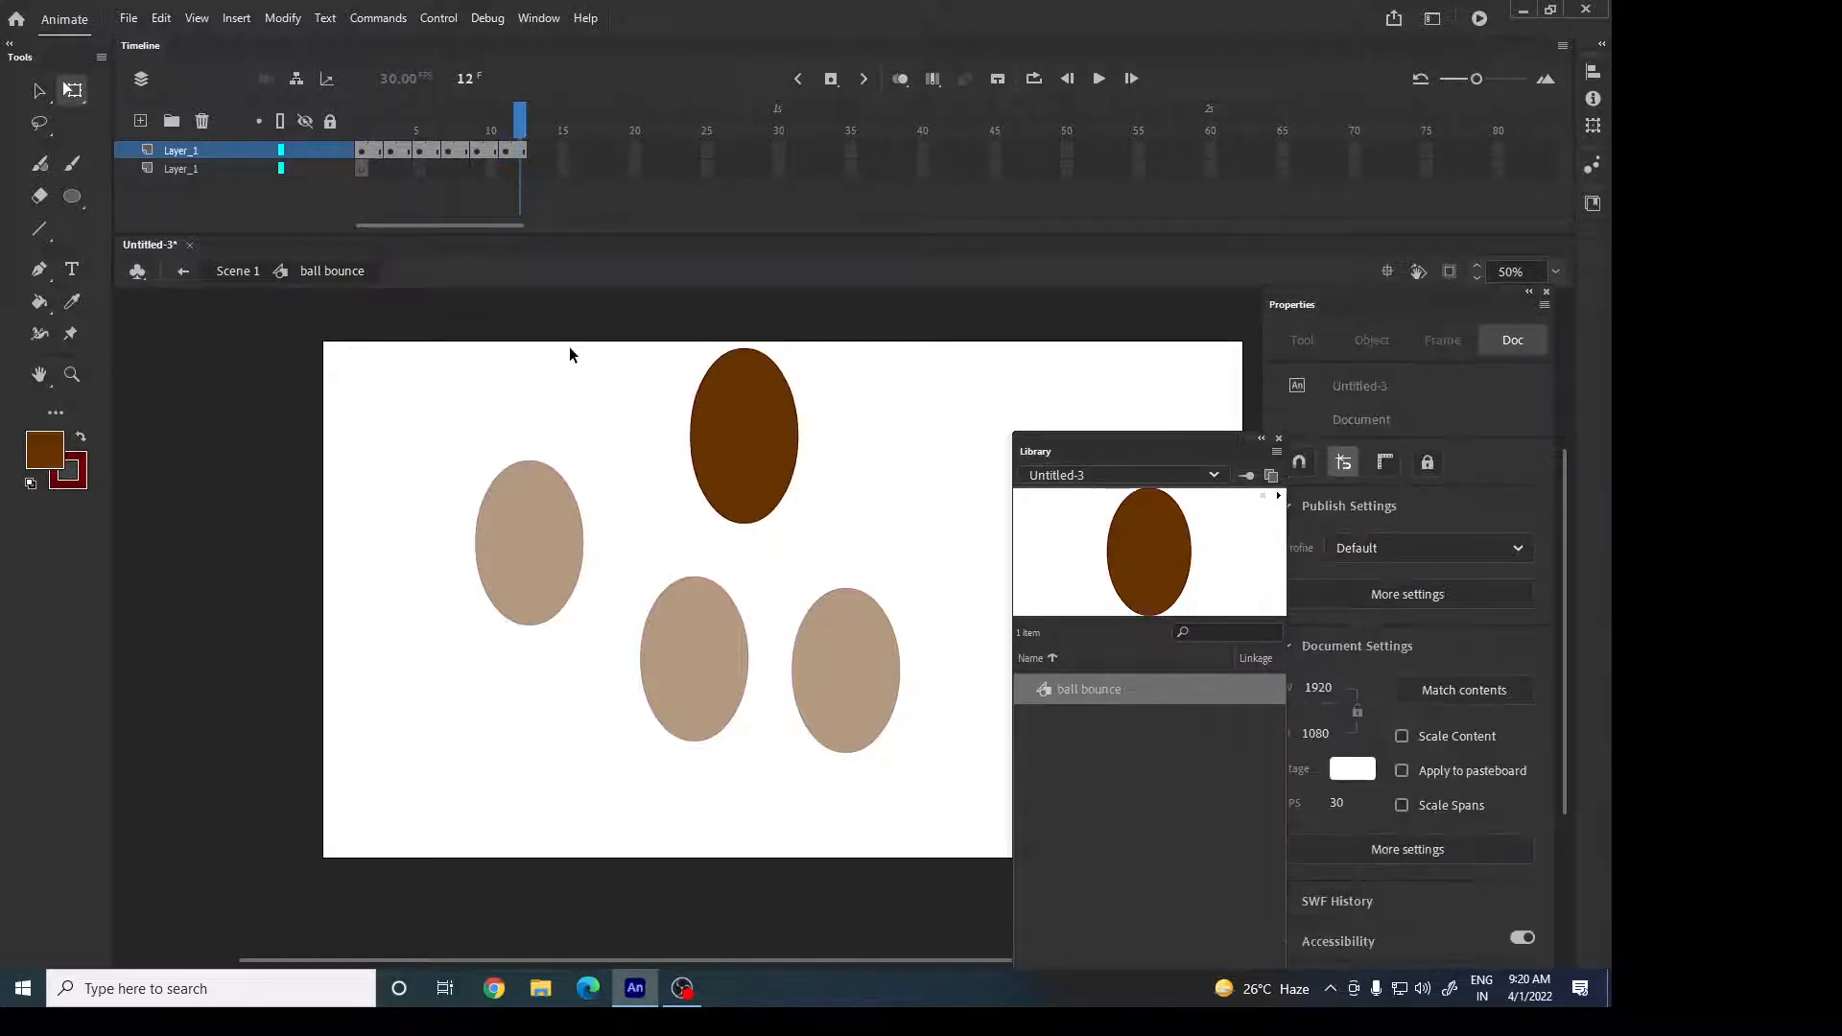
double_click(585, 399)
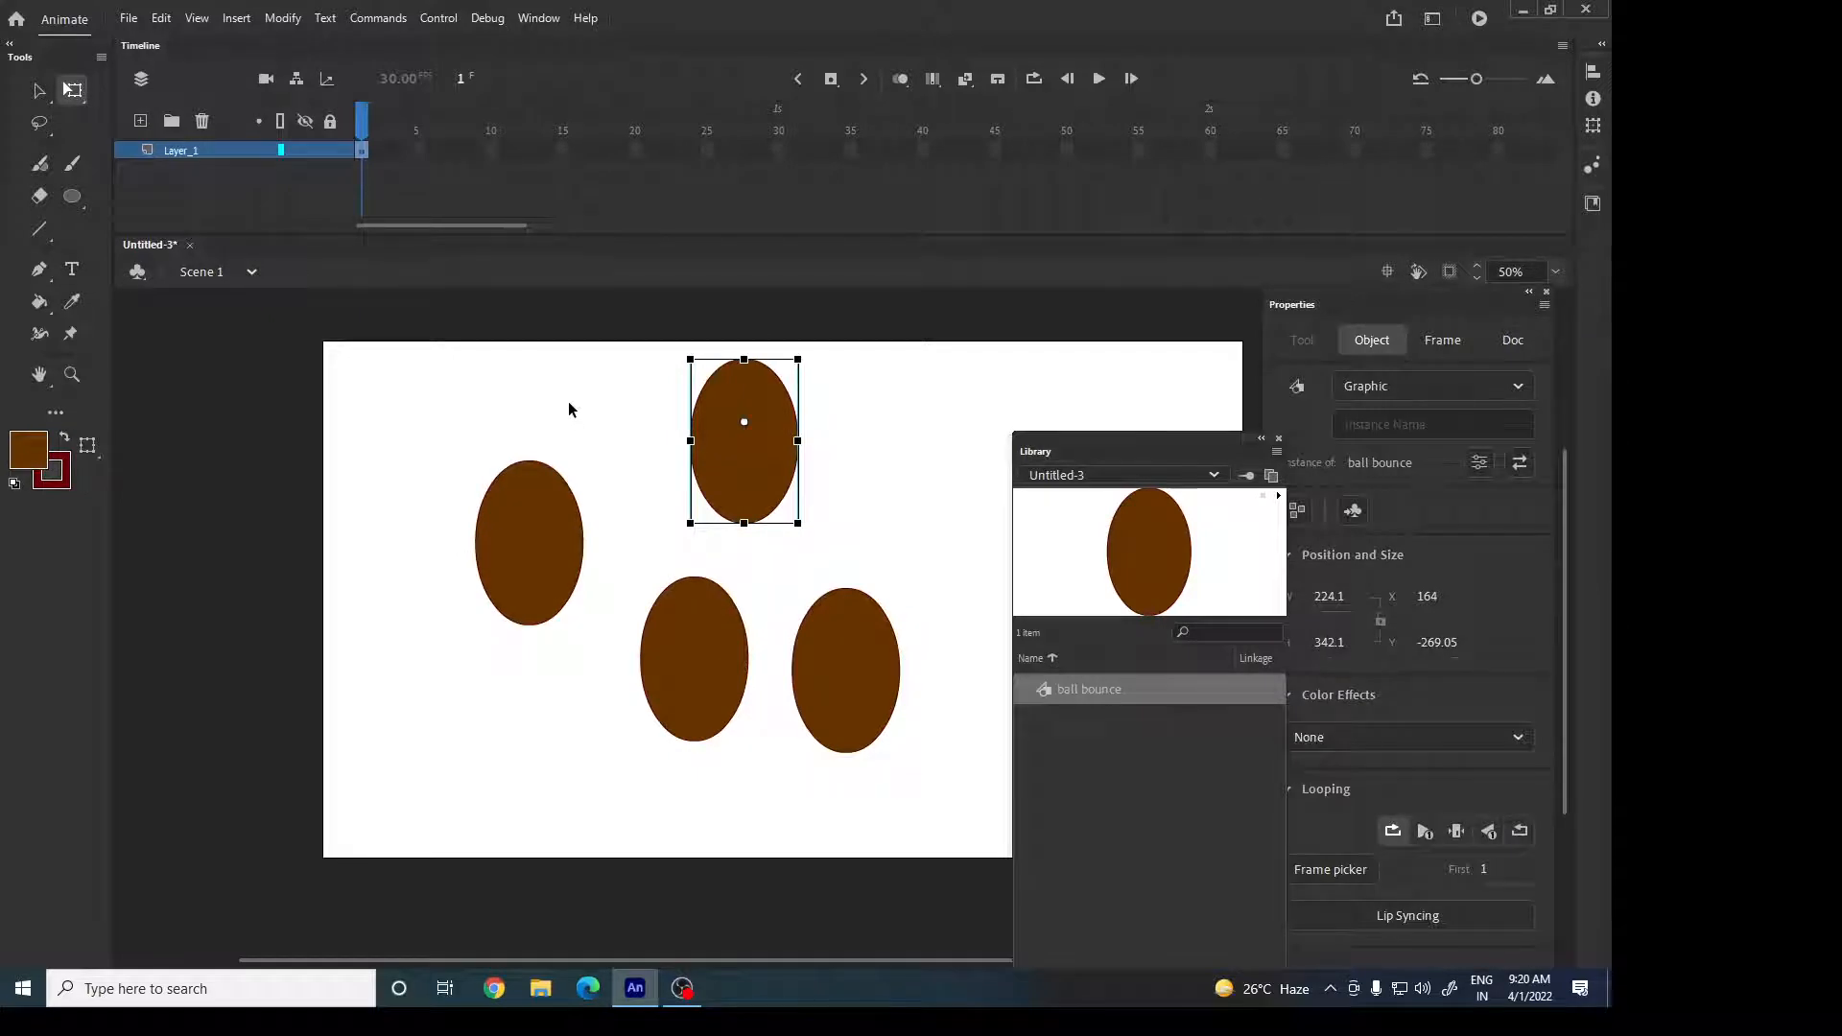
Open the leftmost ball bounce instance in place, examine its frame span, and return to Scene 1.
double_click(524, 568)
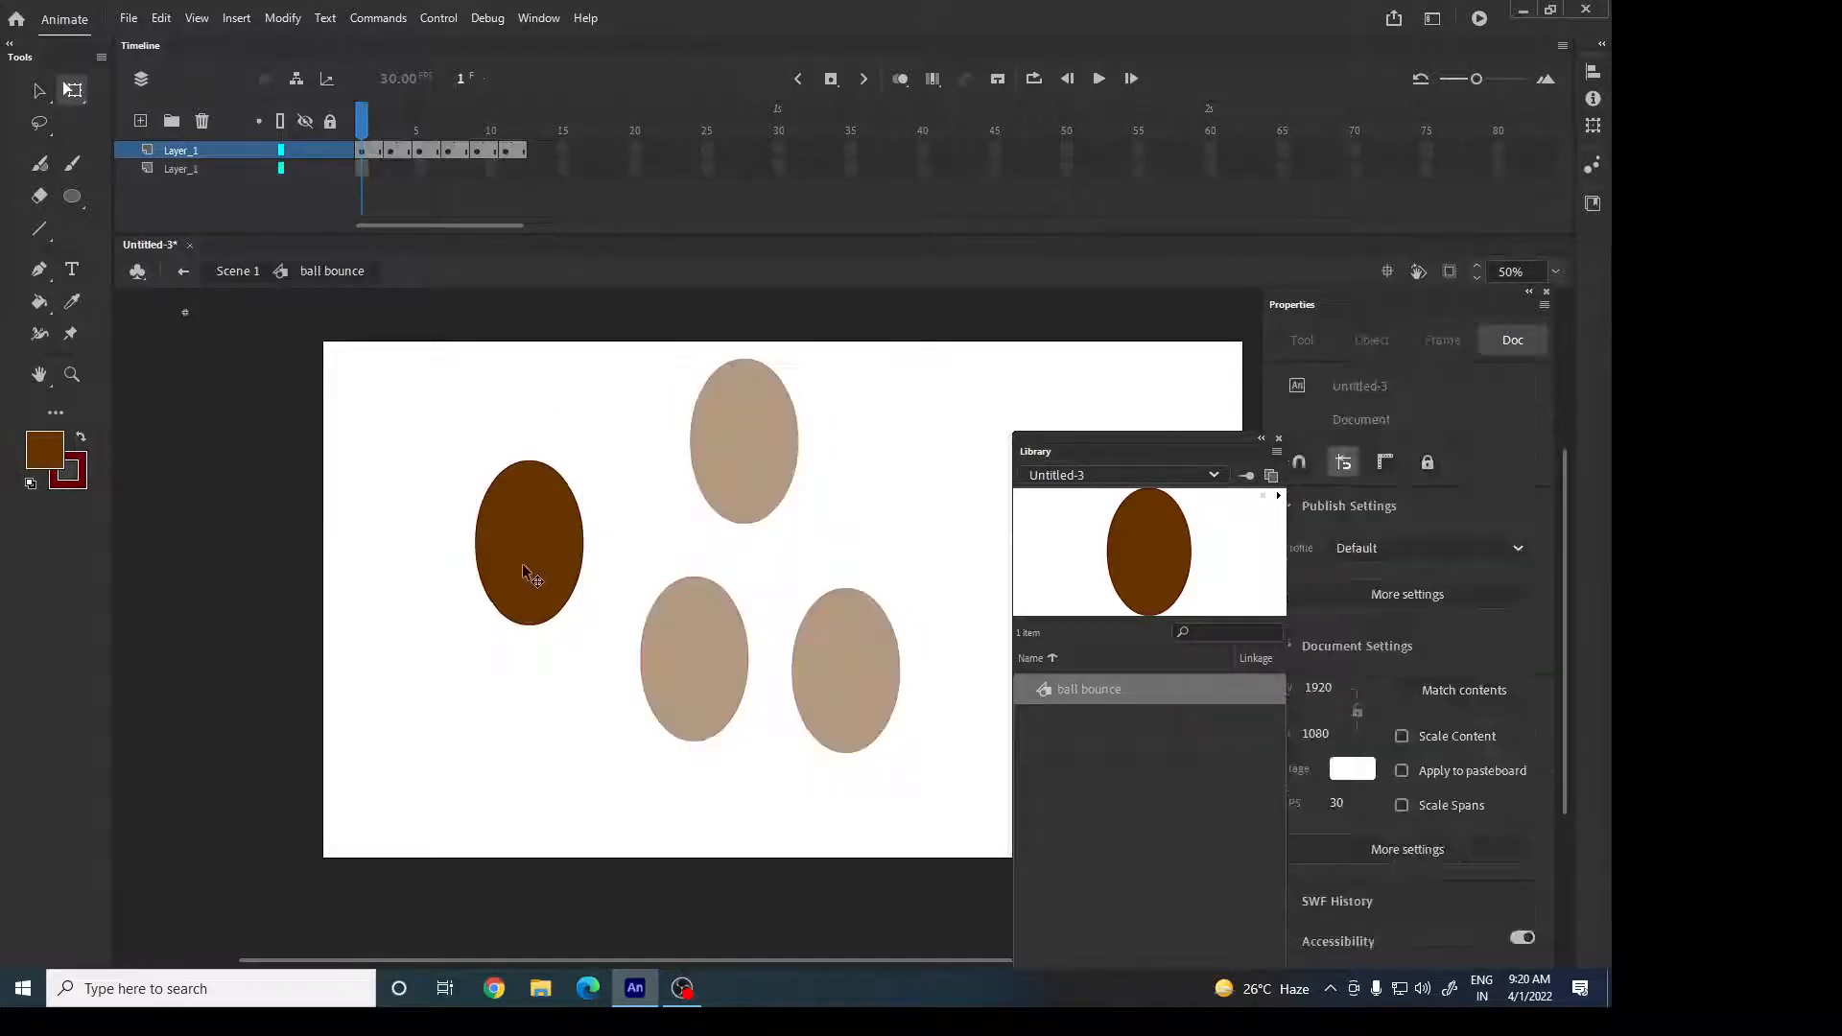
left_click_drag(391, 119, 493, 134)
left_click(595, 435)
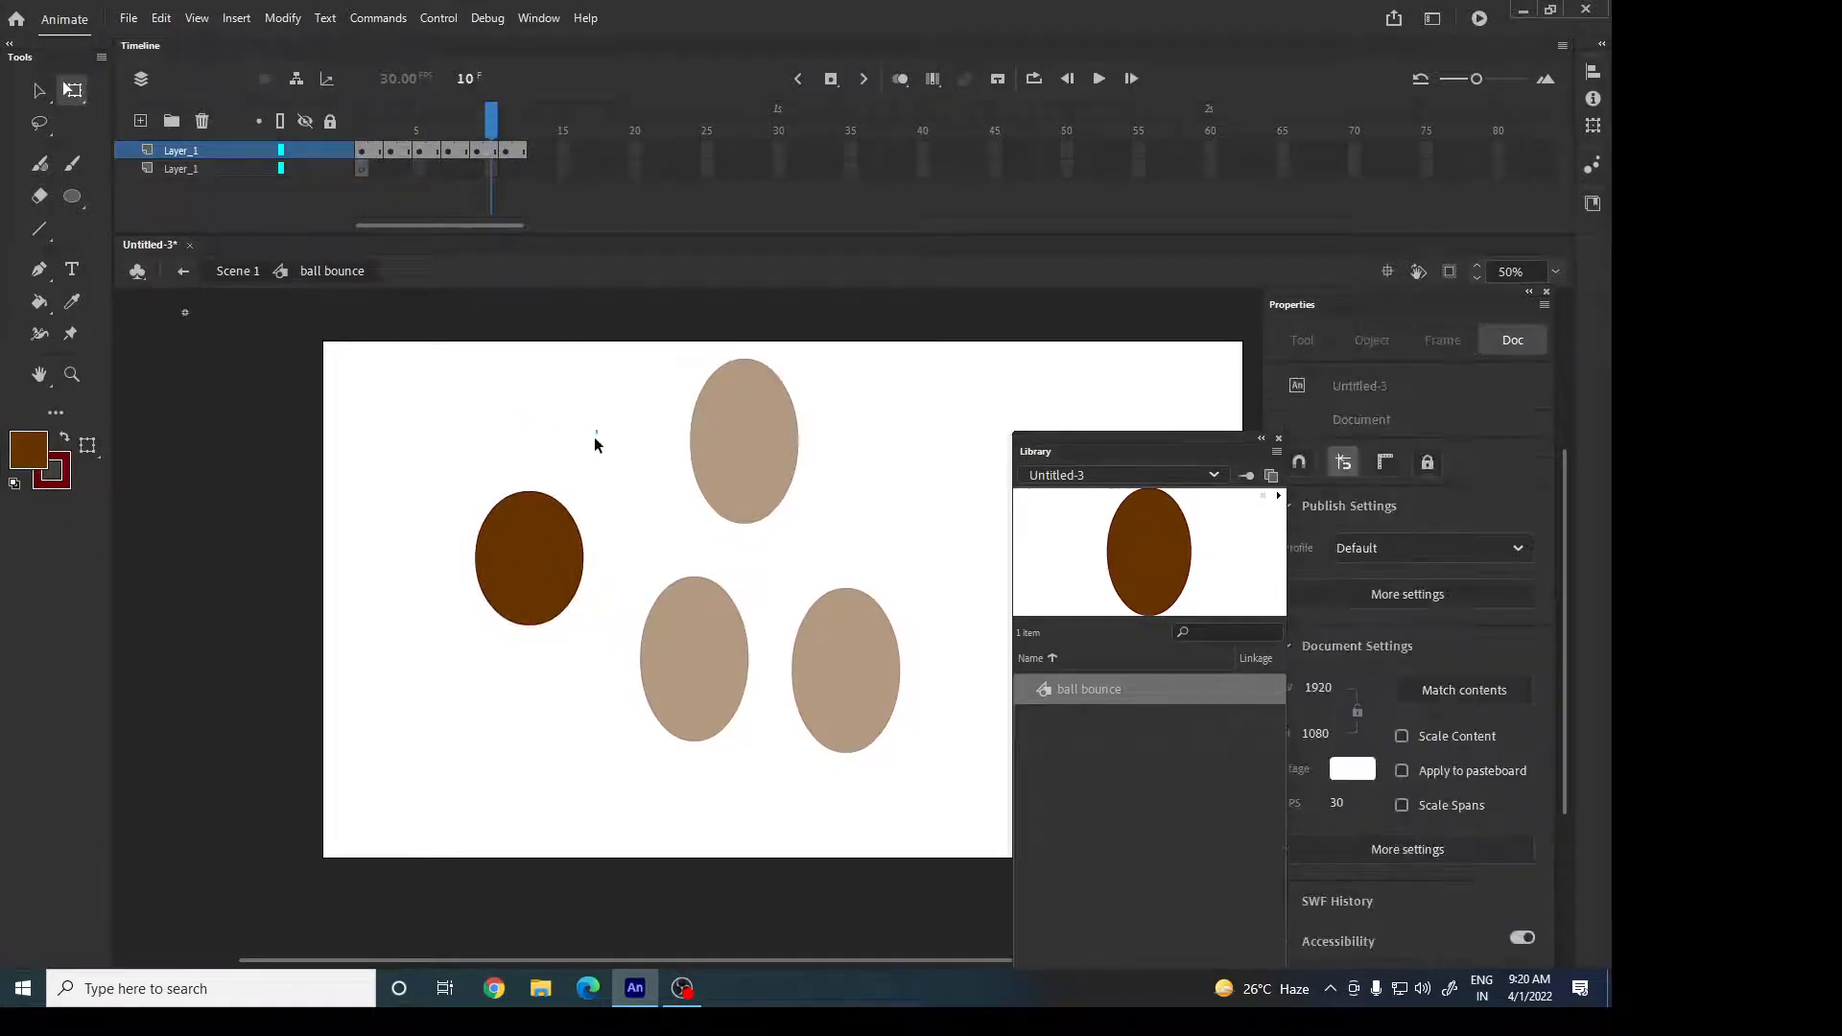
double_click(609, 448)
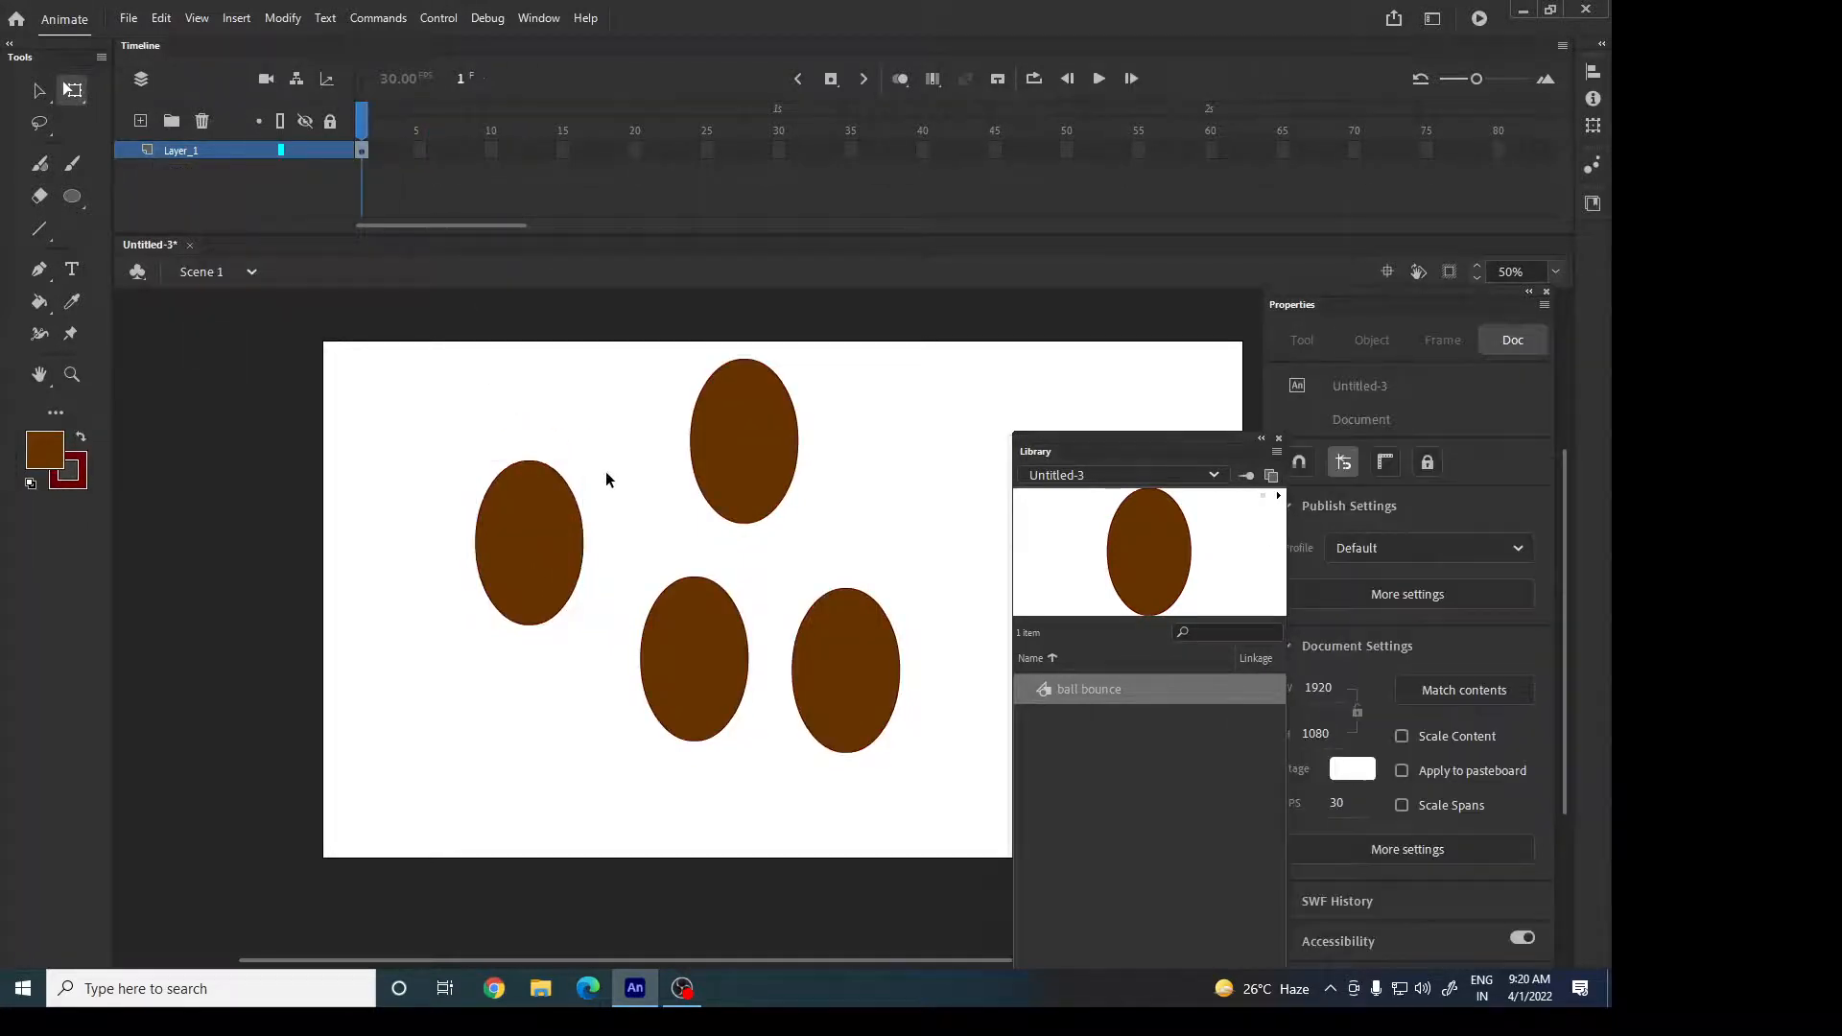
double_click(547, 550)
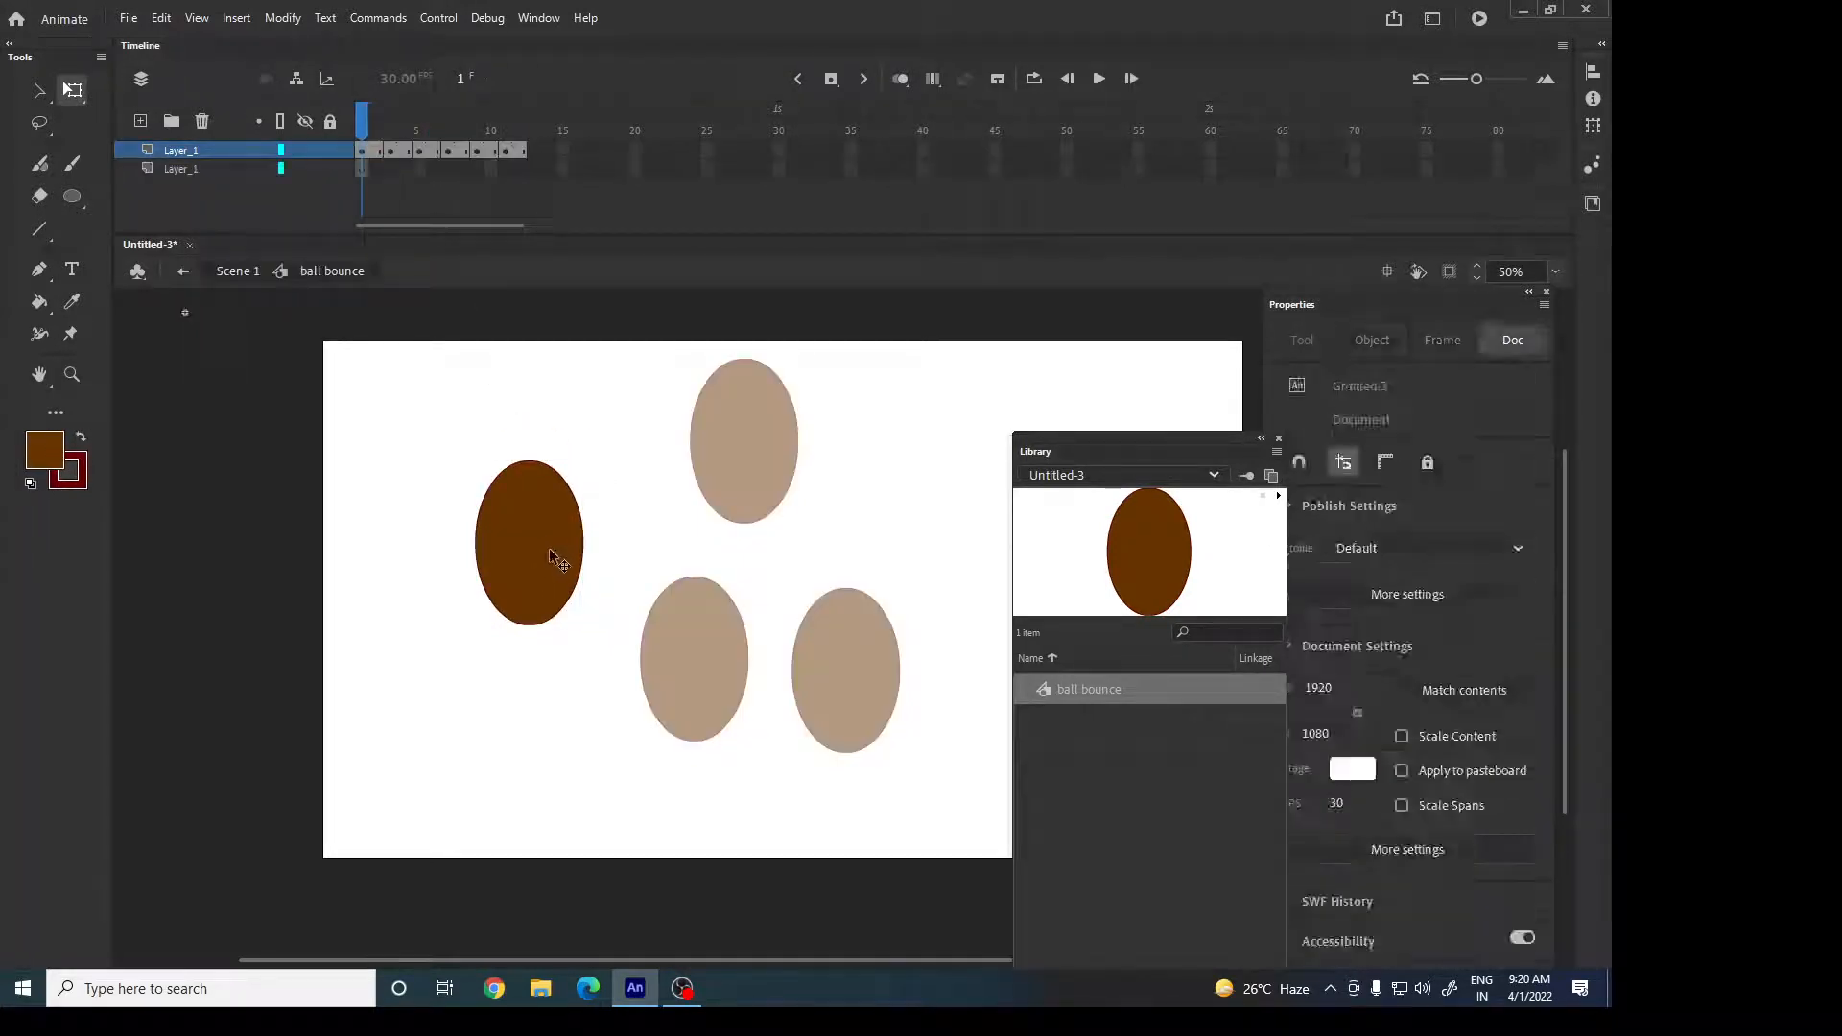
left_click(185, 275)
left_click(388, 528)
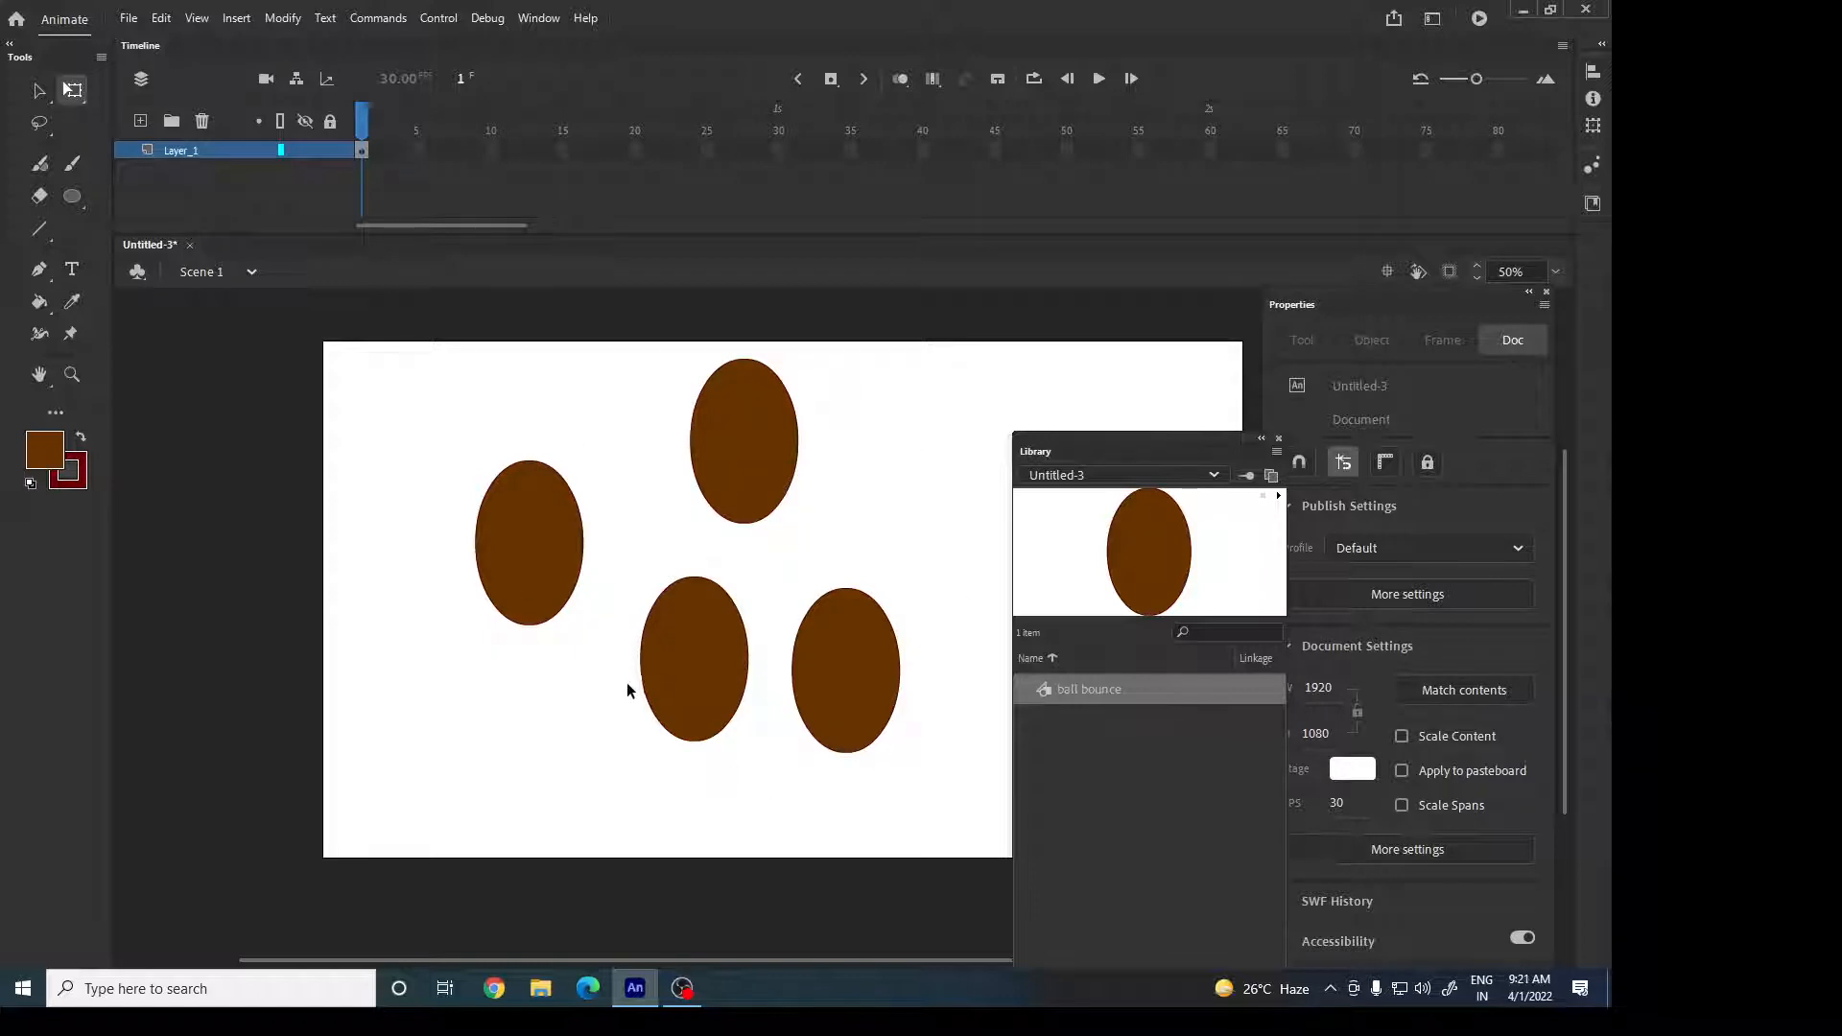
double_click(534, 508)
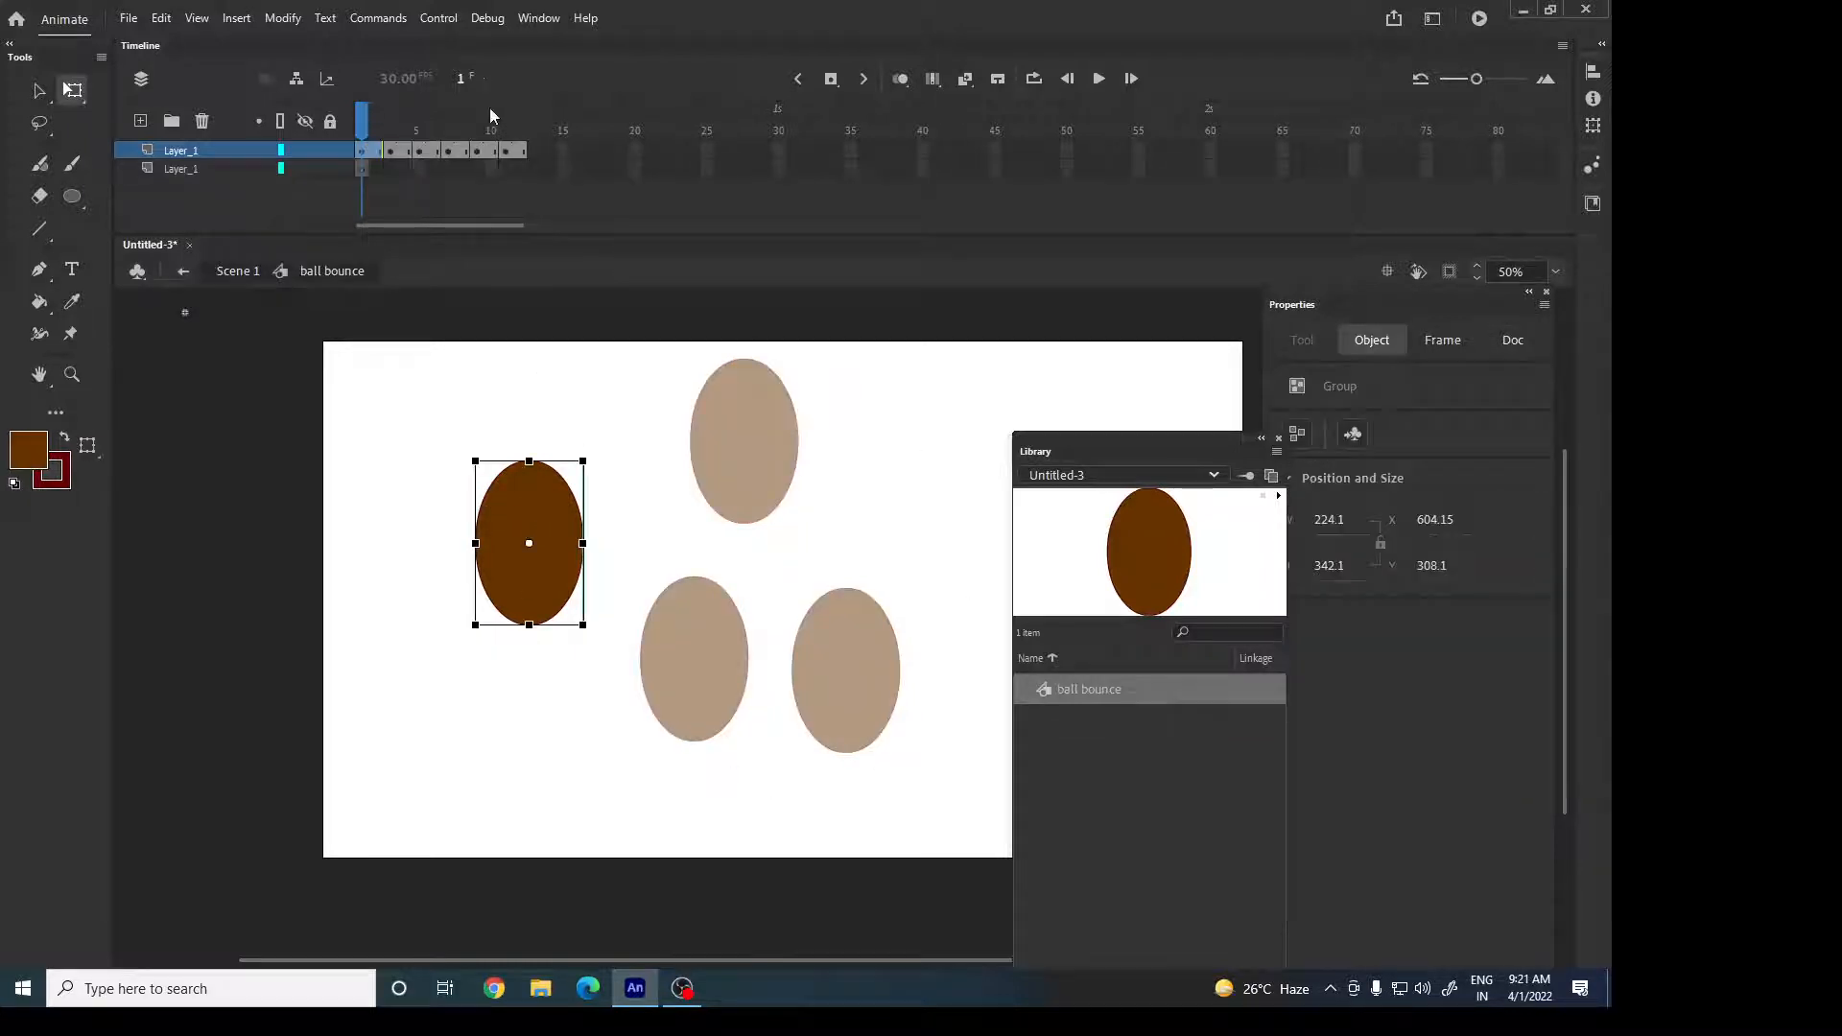
mouse_move(363, 123)
left_mouse_down()
mouse_move(520, 133)
mouse_move(358, 154)
left_mouse_up()
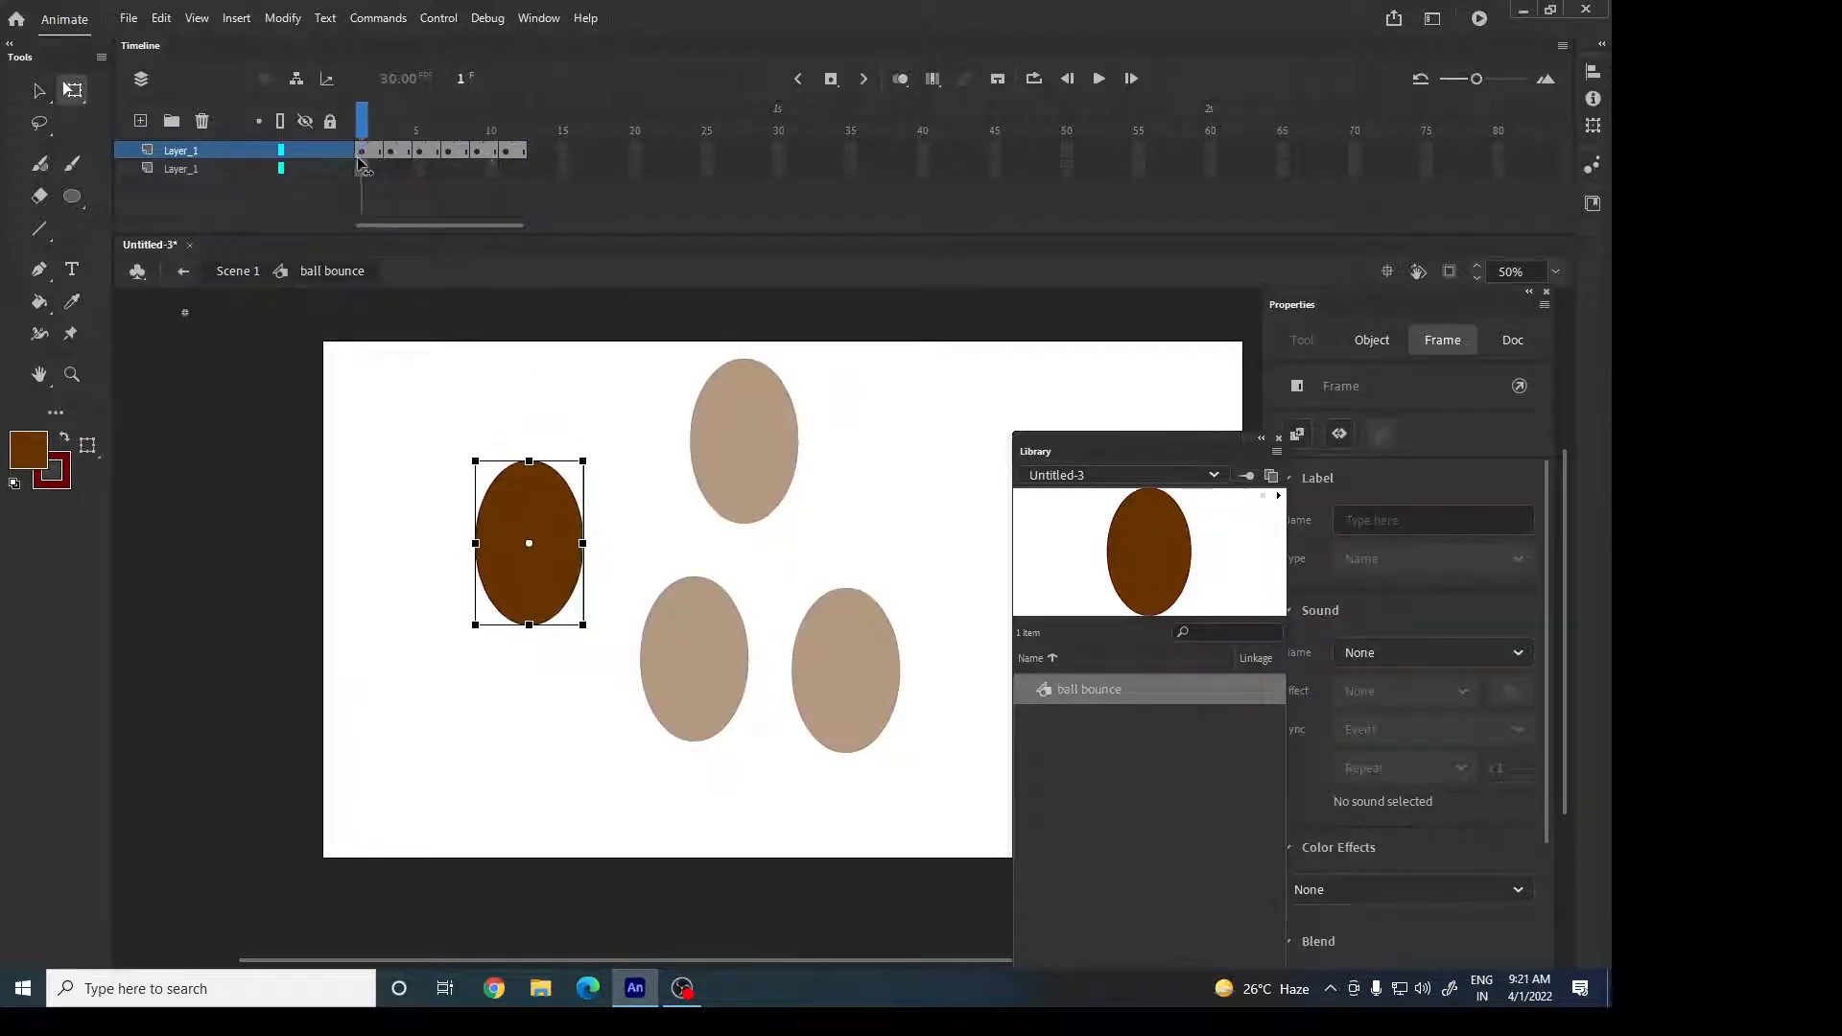
left_click(239, 270)
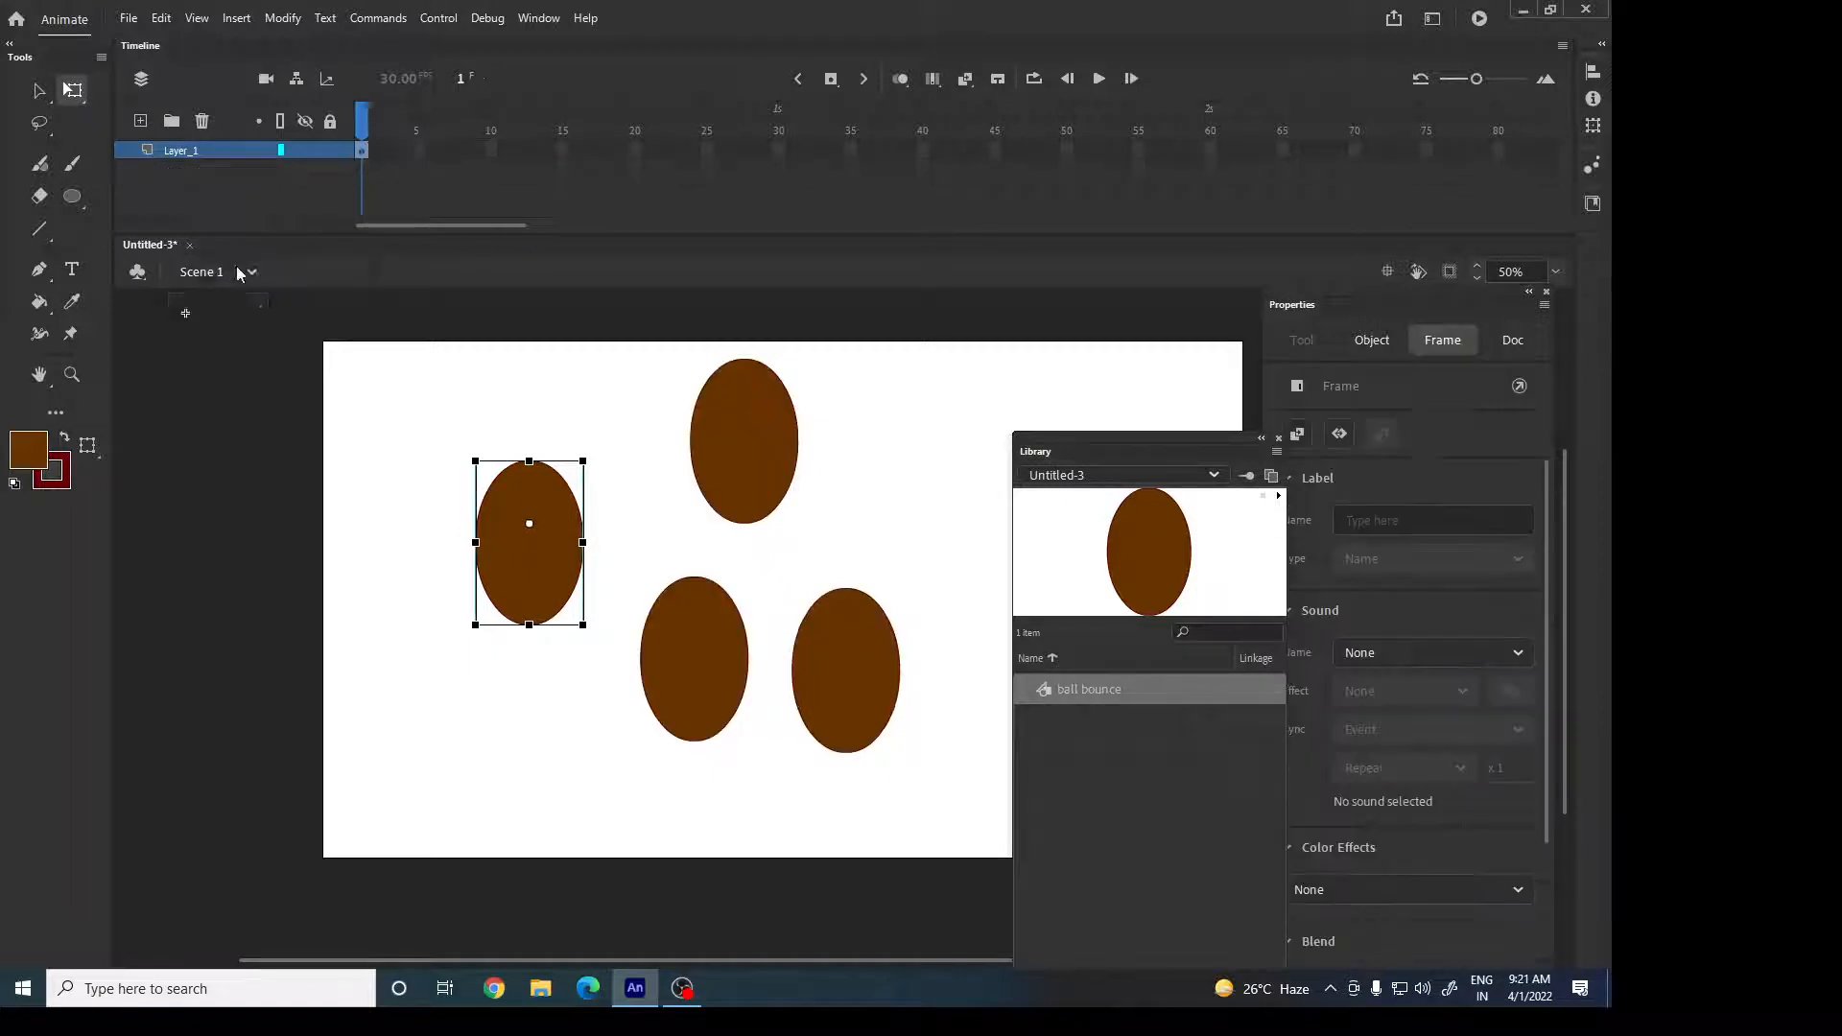
Extend Scene 1's Layer_1 to frame 12 and play the four ball instances.
left_click(521, 152)
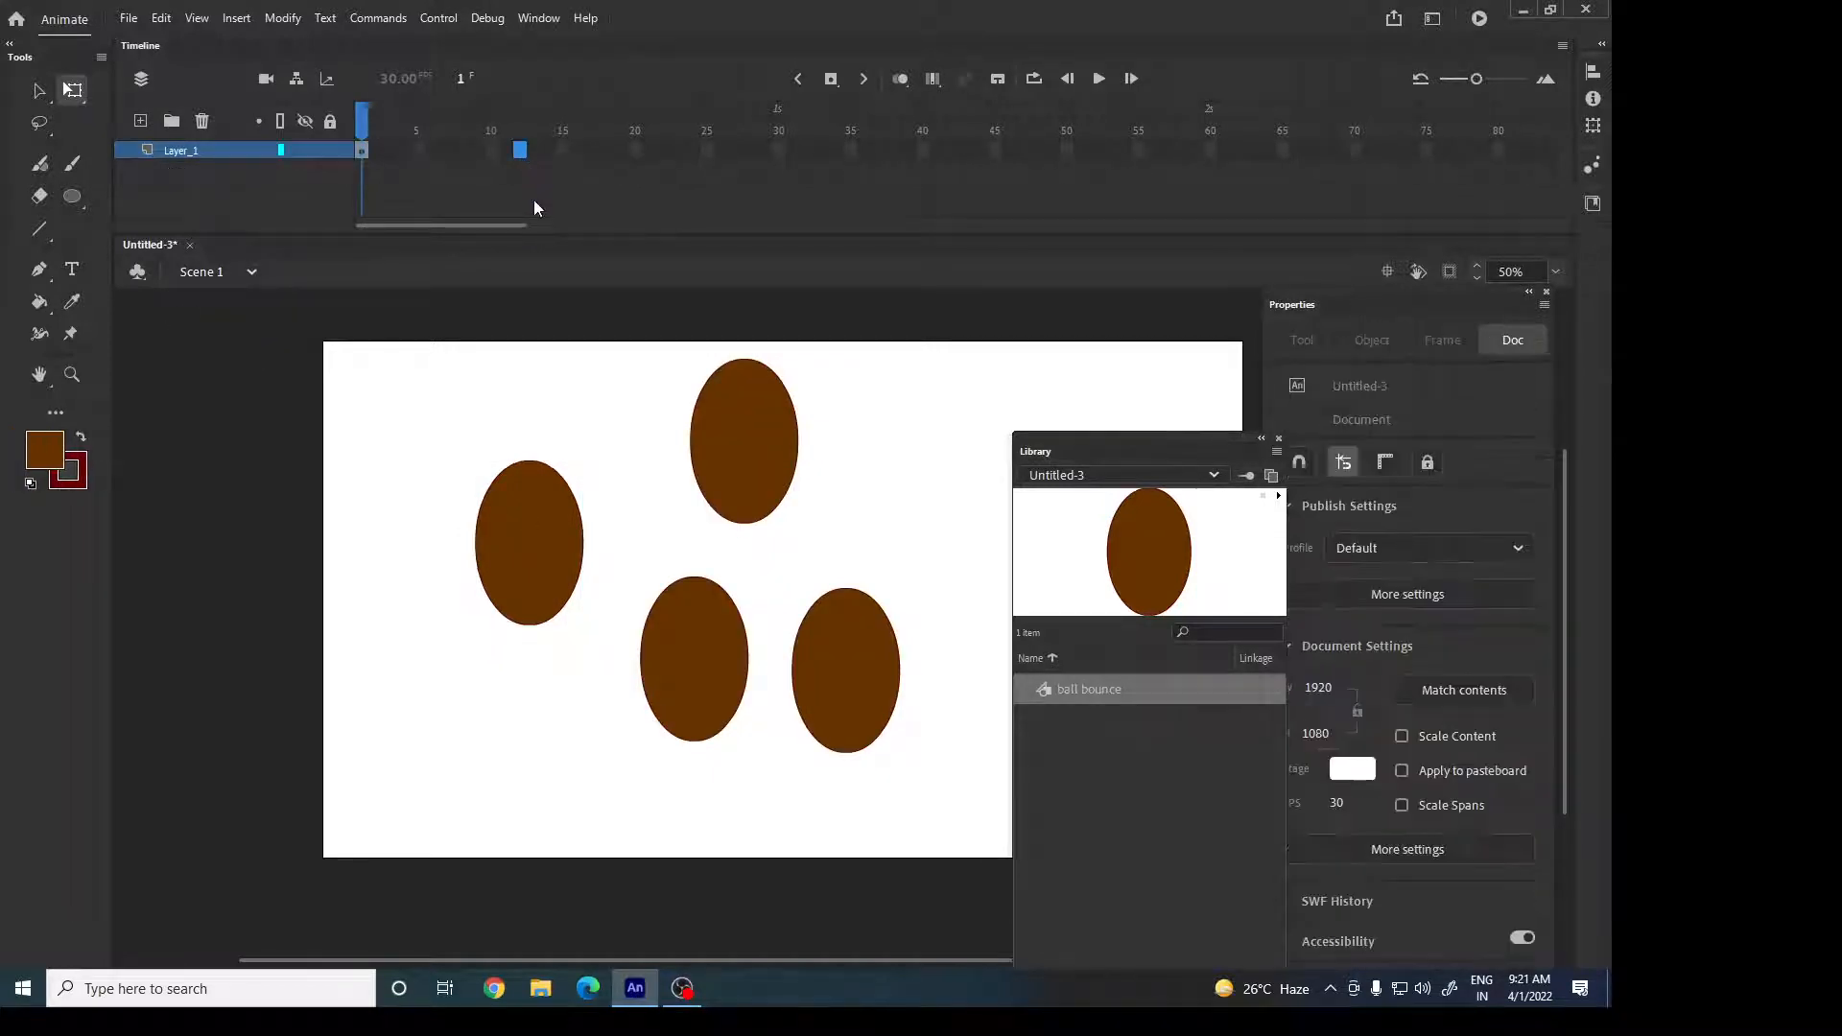
key("F5")
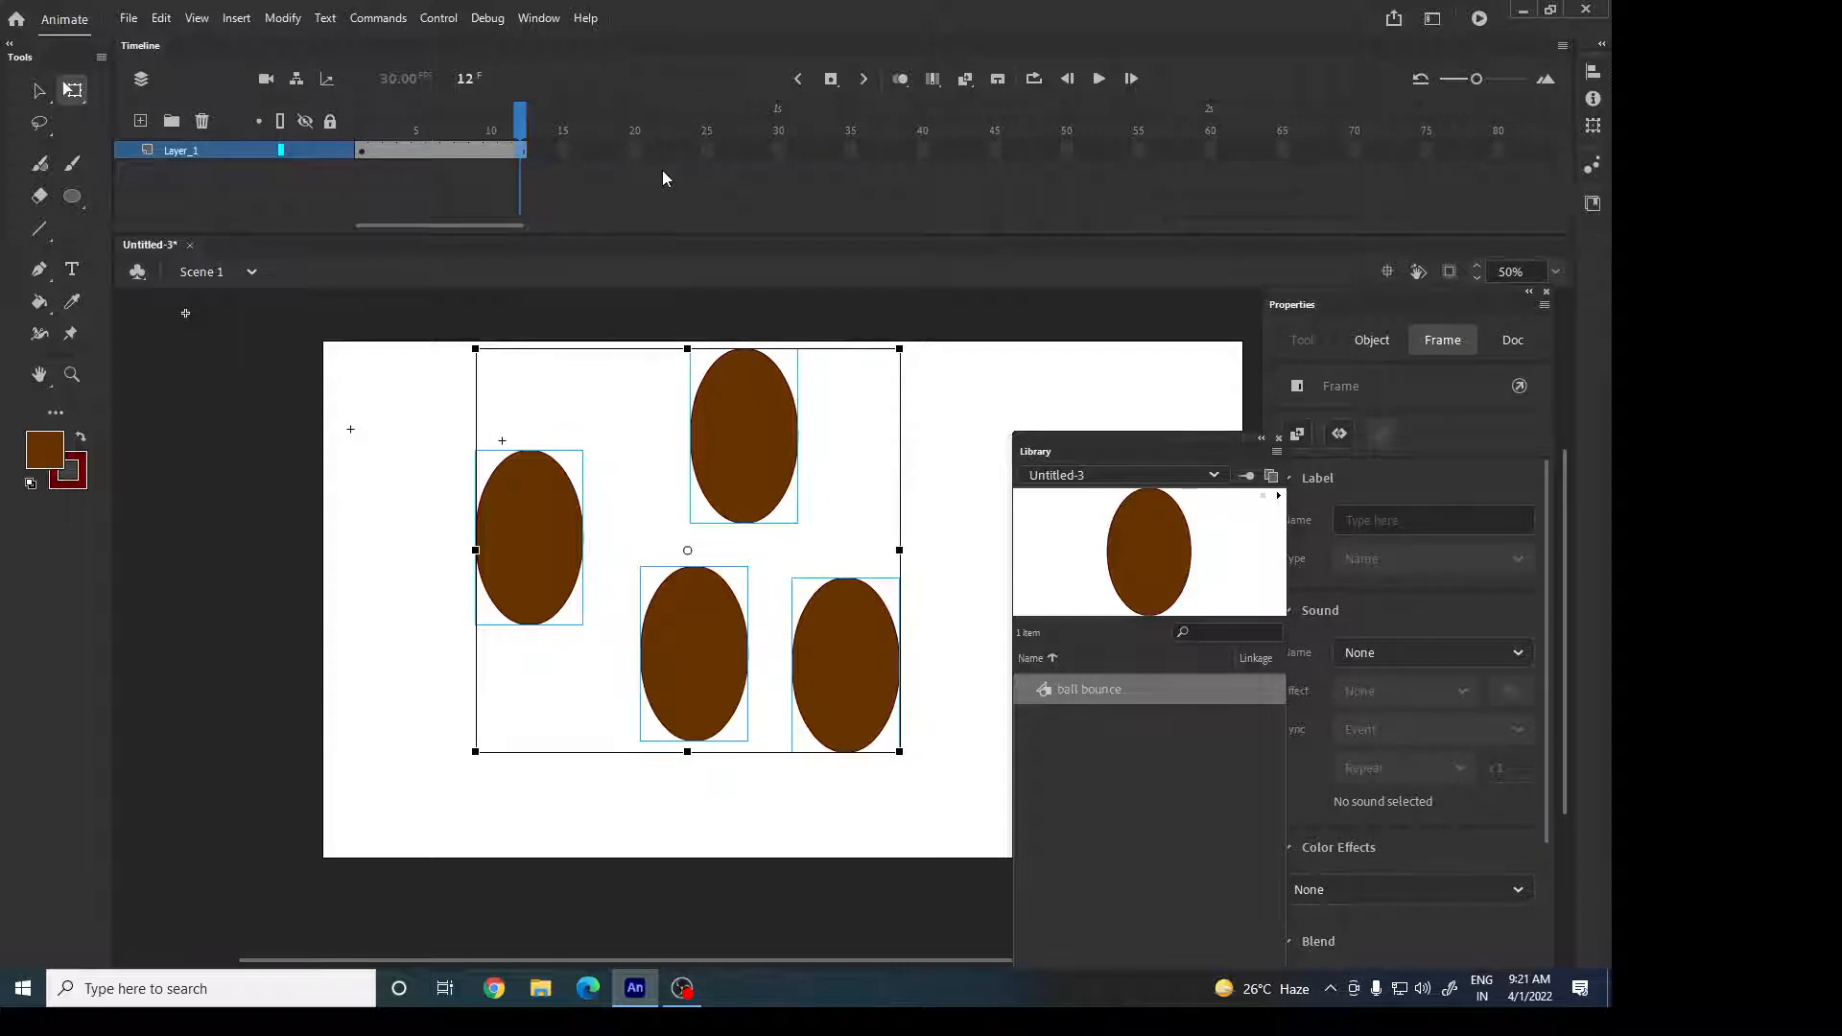
key("Return")
key("Return")
Extend Scene 1's Layer_1 to frame 64, test the movie, and close the preview.
left_click(1264, 151)
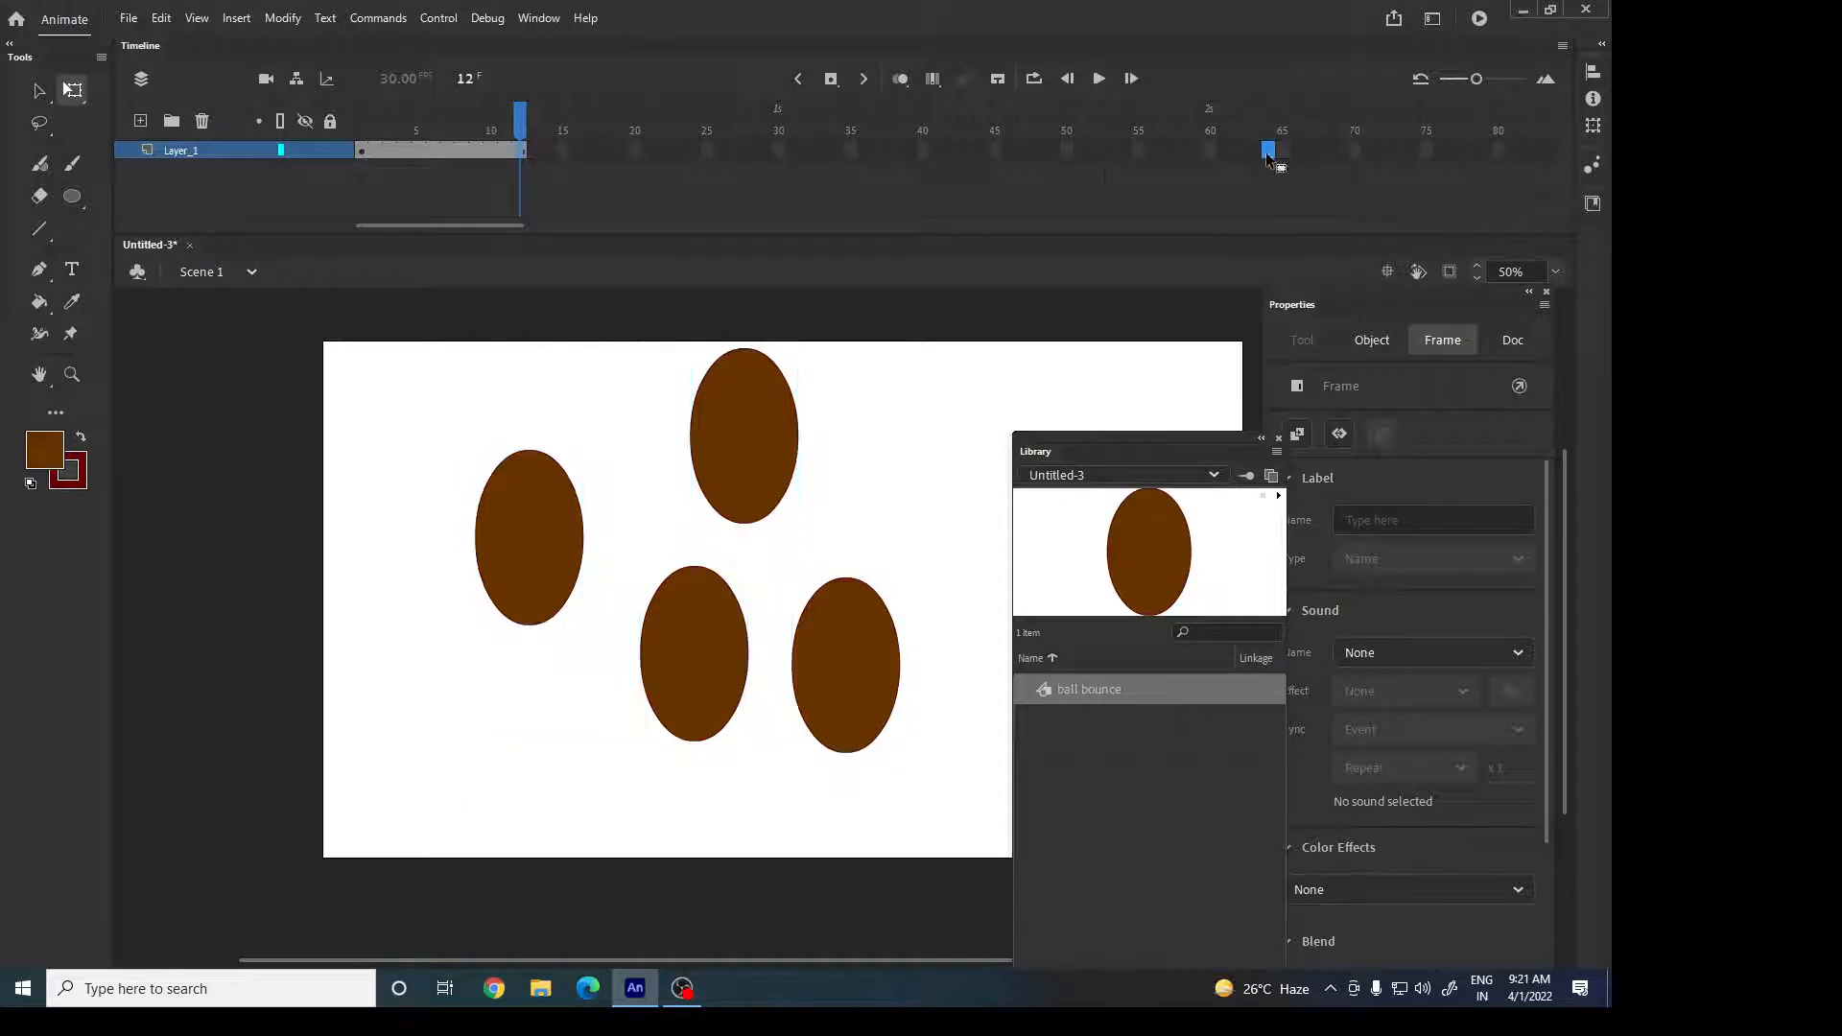
key("F5")
key("ctrl+Return")
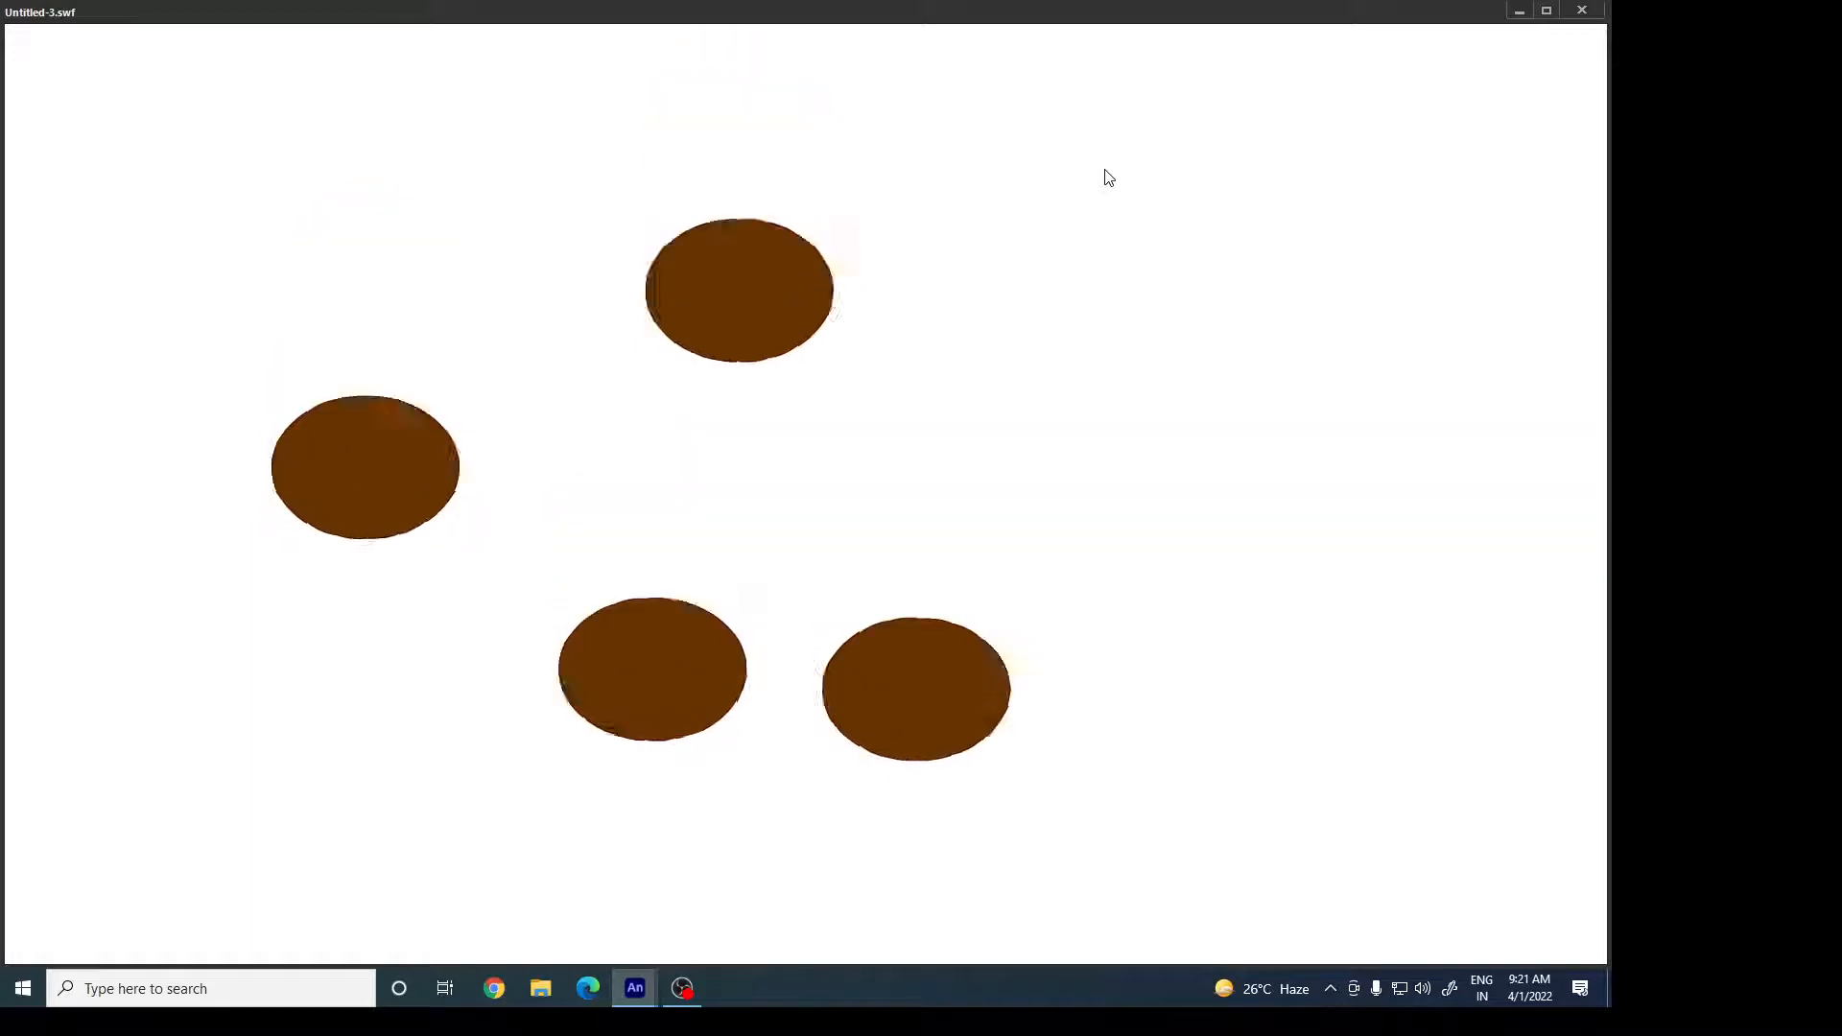
left_click(1580, 11)
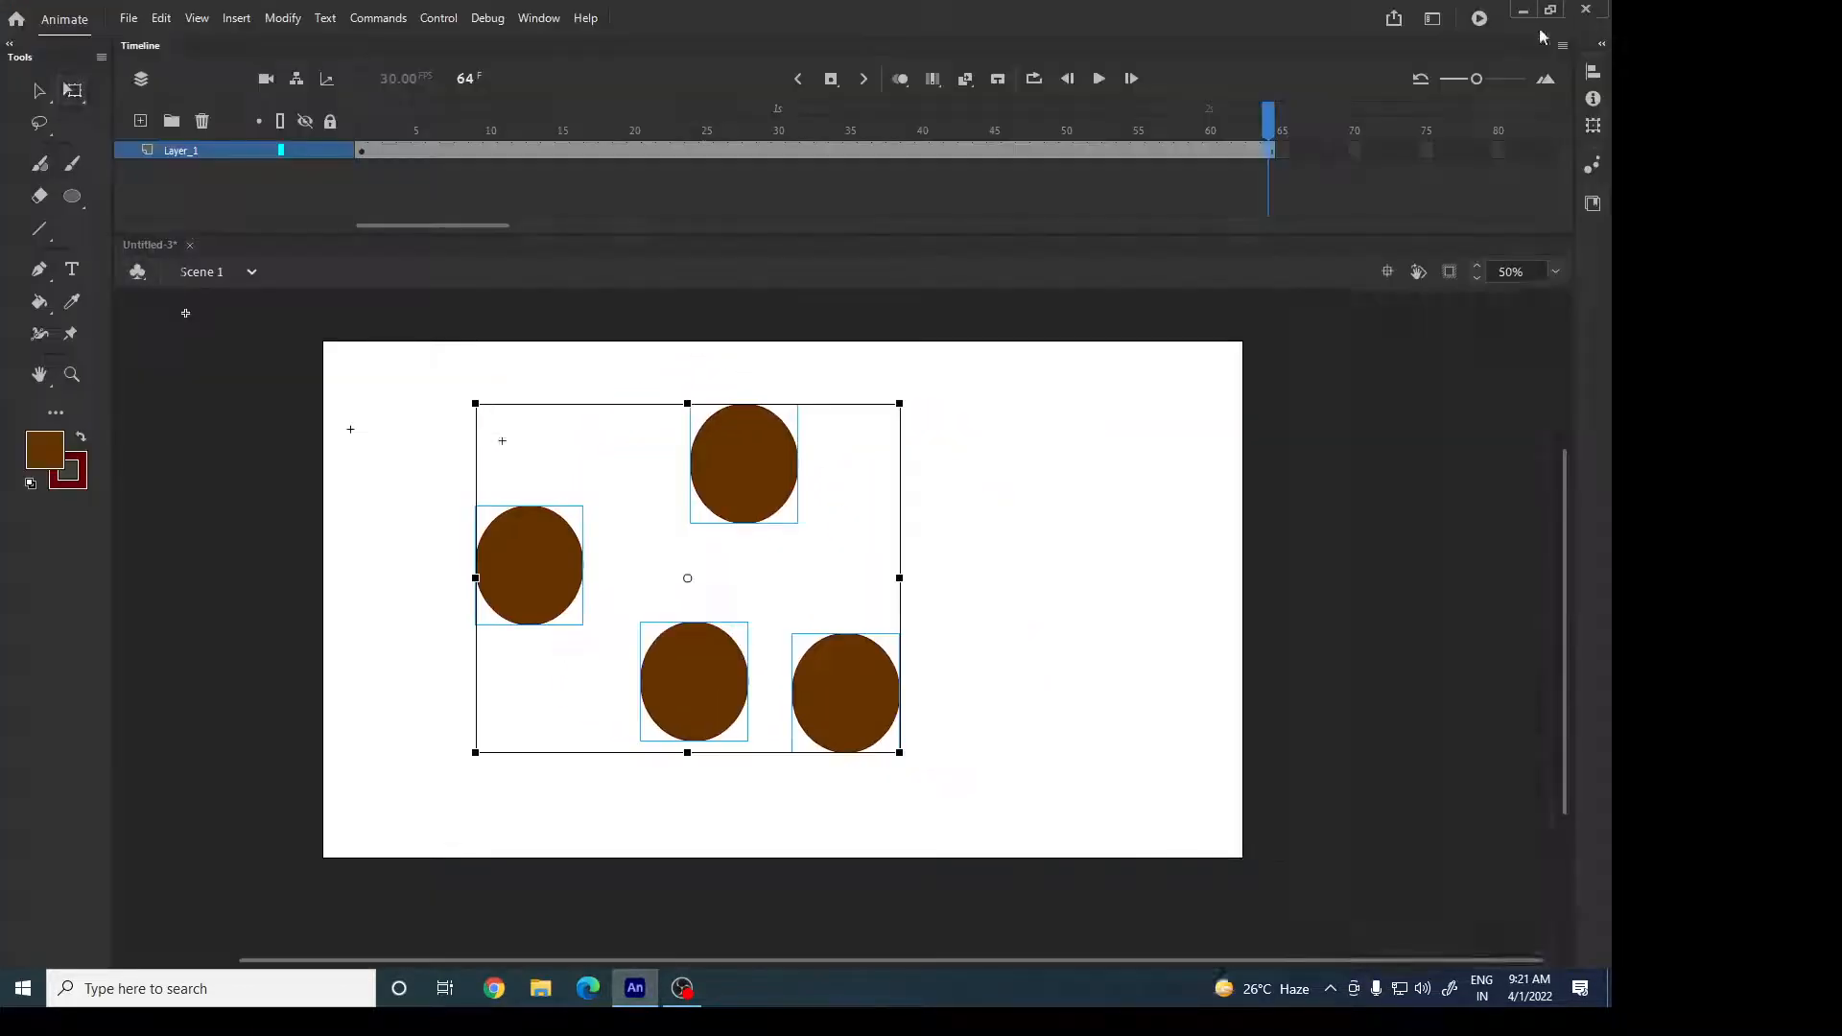
Open the uppermost ball bounce instance in place, scrub to frame 12, and return to Scene 1.
left_click(726, 370)
double_click(748, 456)
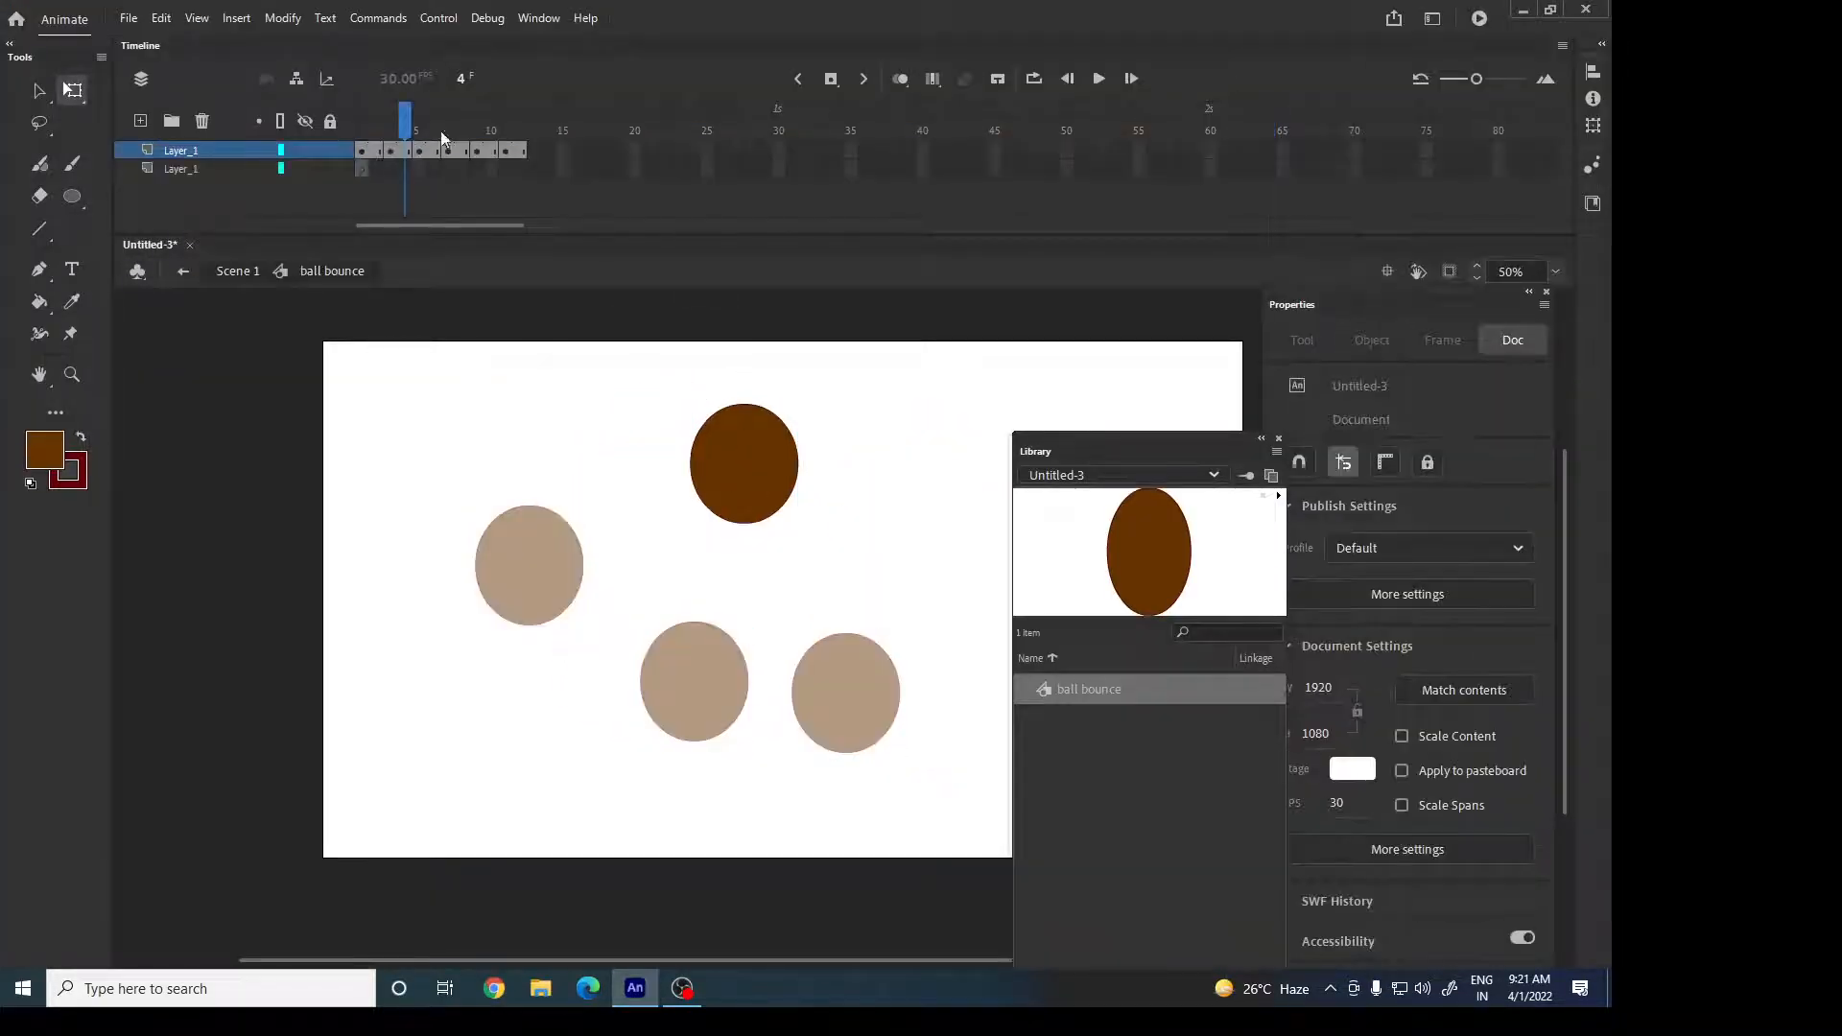
left_click_drag(440, 132, 521, 154)
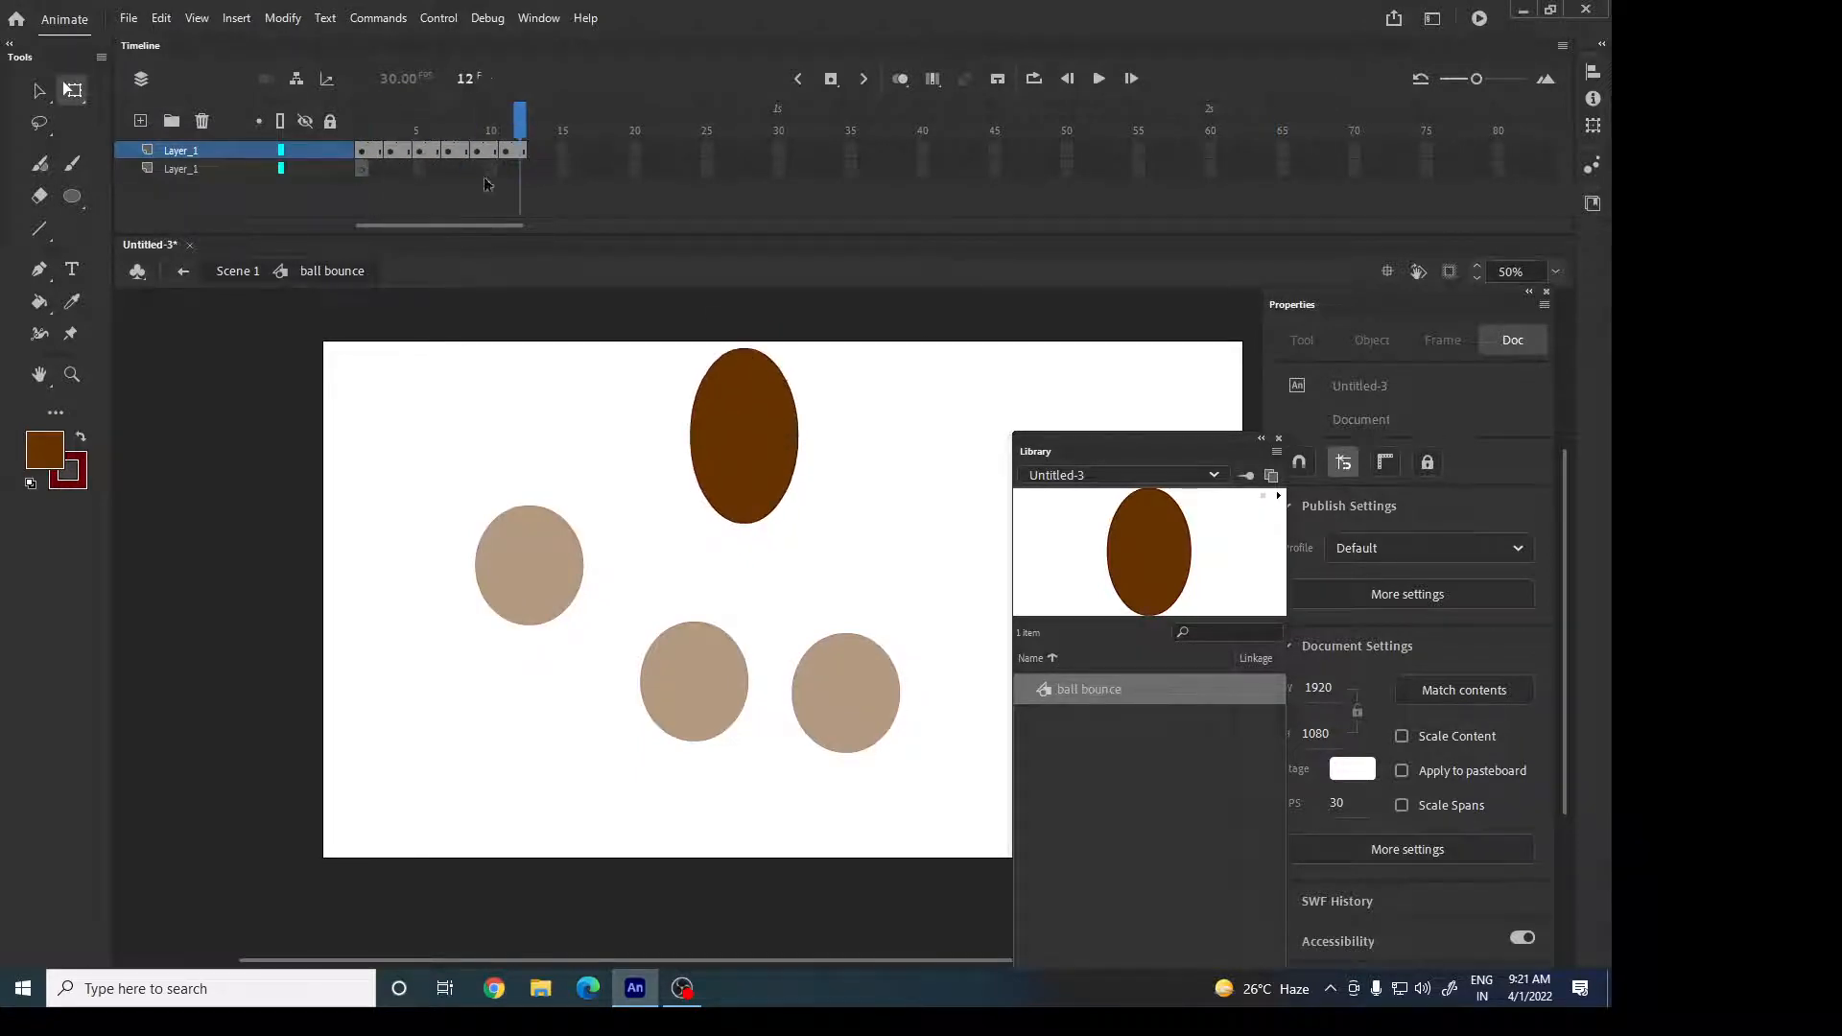
left_click(235, 272)
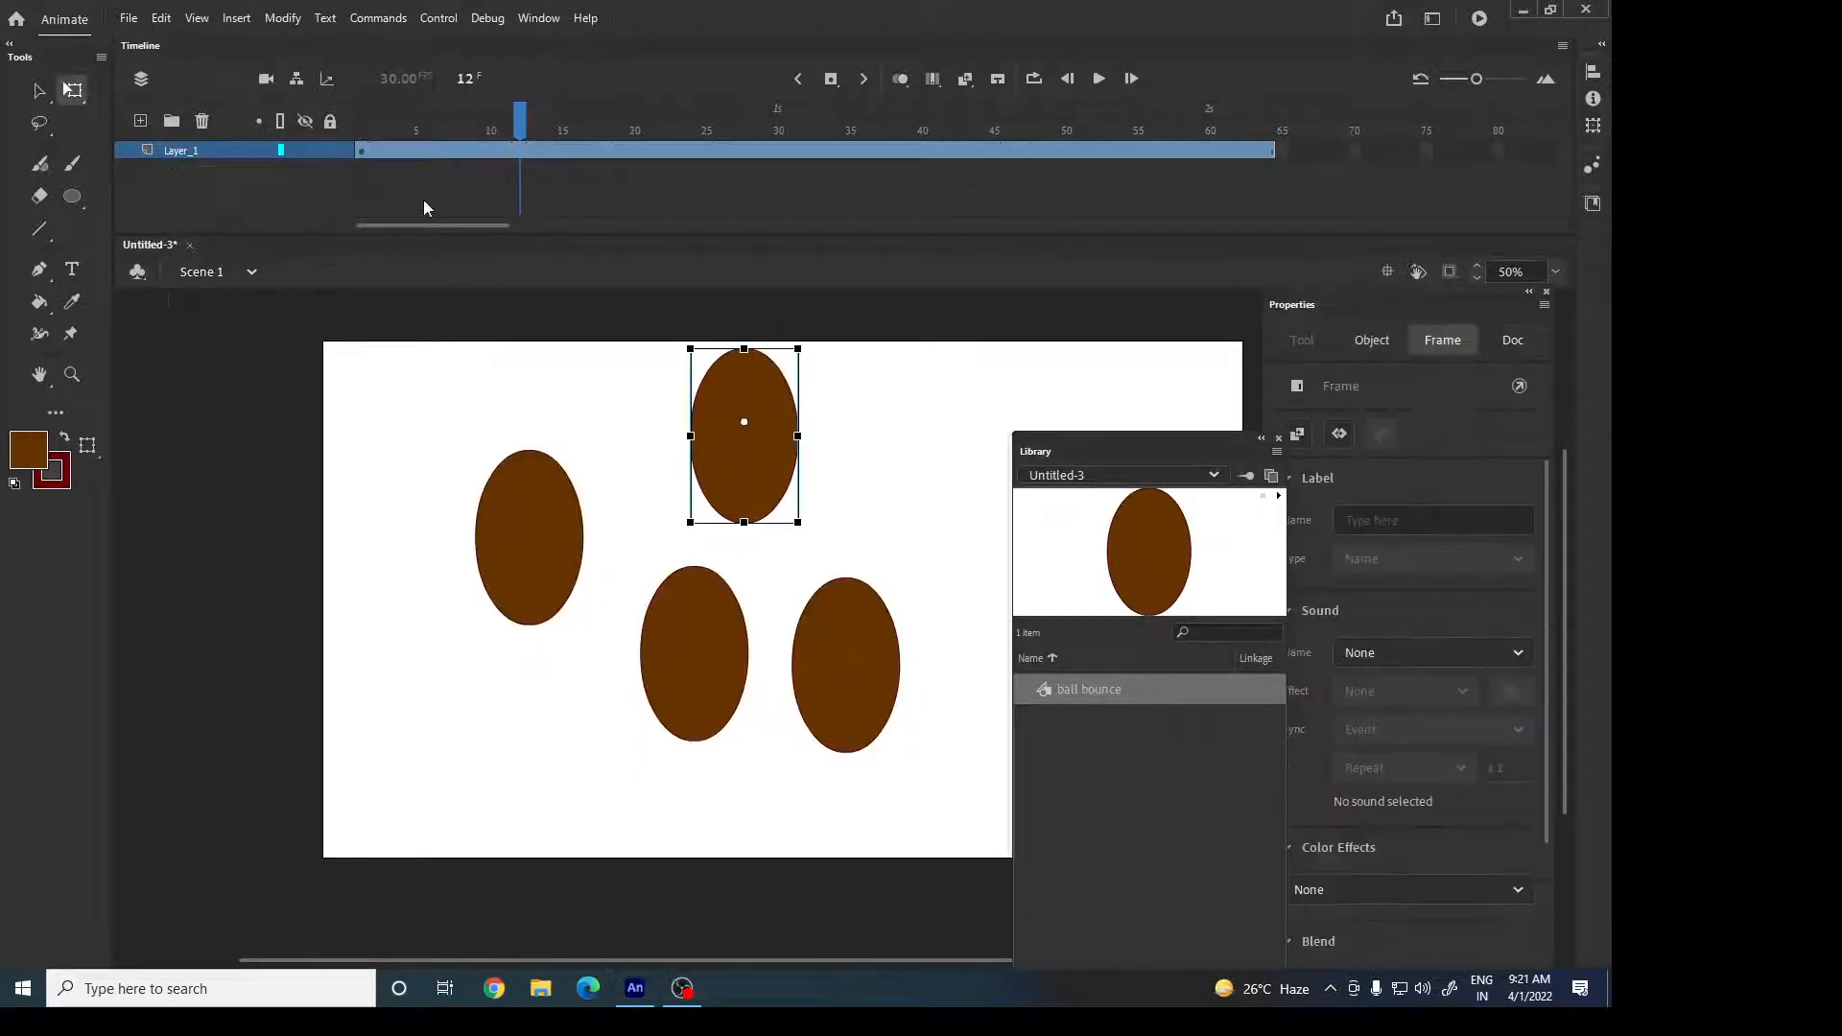
left_click(423, 213)
Remove frames from Scene 1's Layer_1 so that only five remain, and test the shortened movie.
left_click_drag(1268, 153, 344, 156)
right_click(441, 152)
left_click(493, 280)
left_click(359, 142)
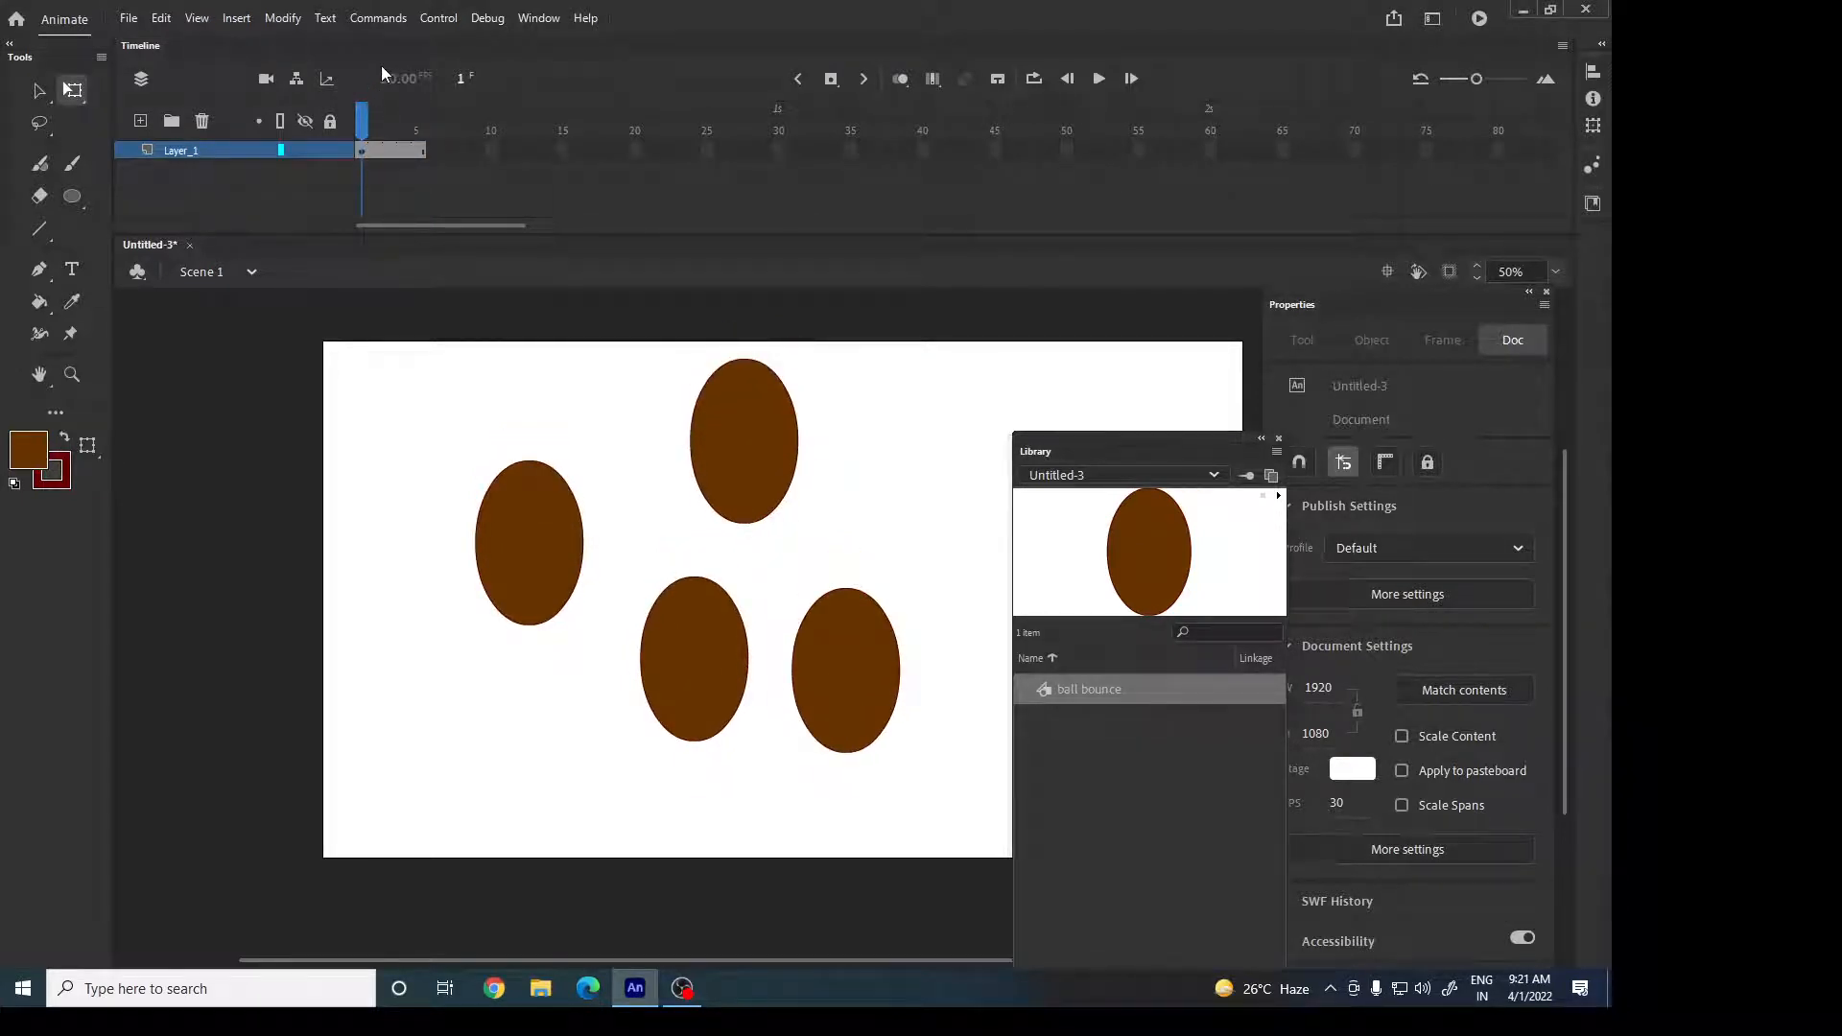
key("ctrl+Return")
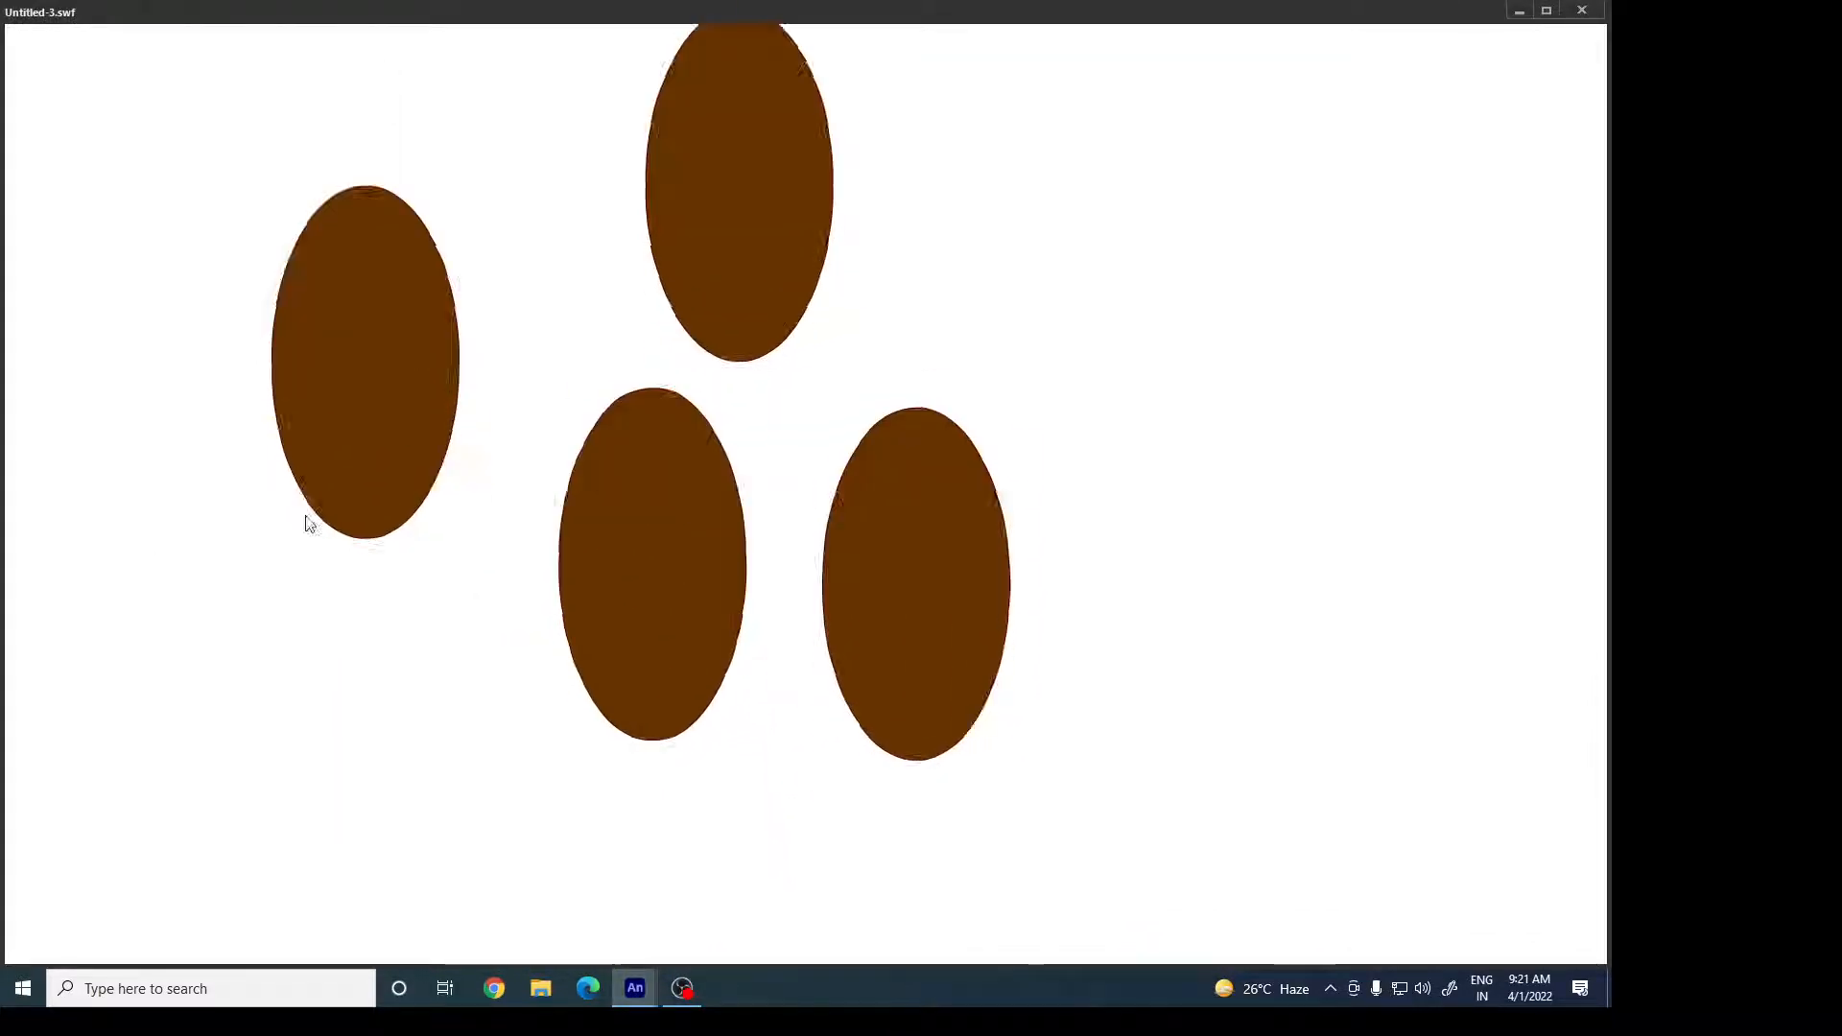
left_click(1582, 11)
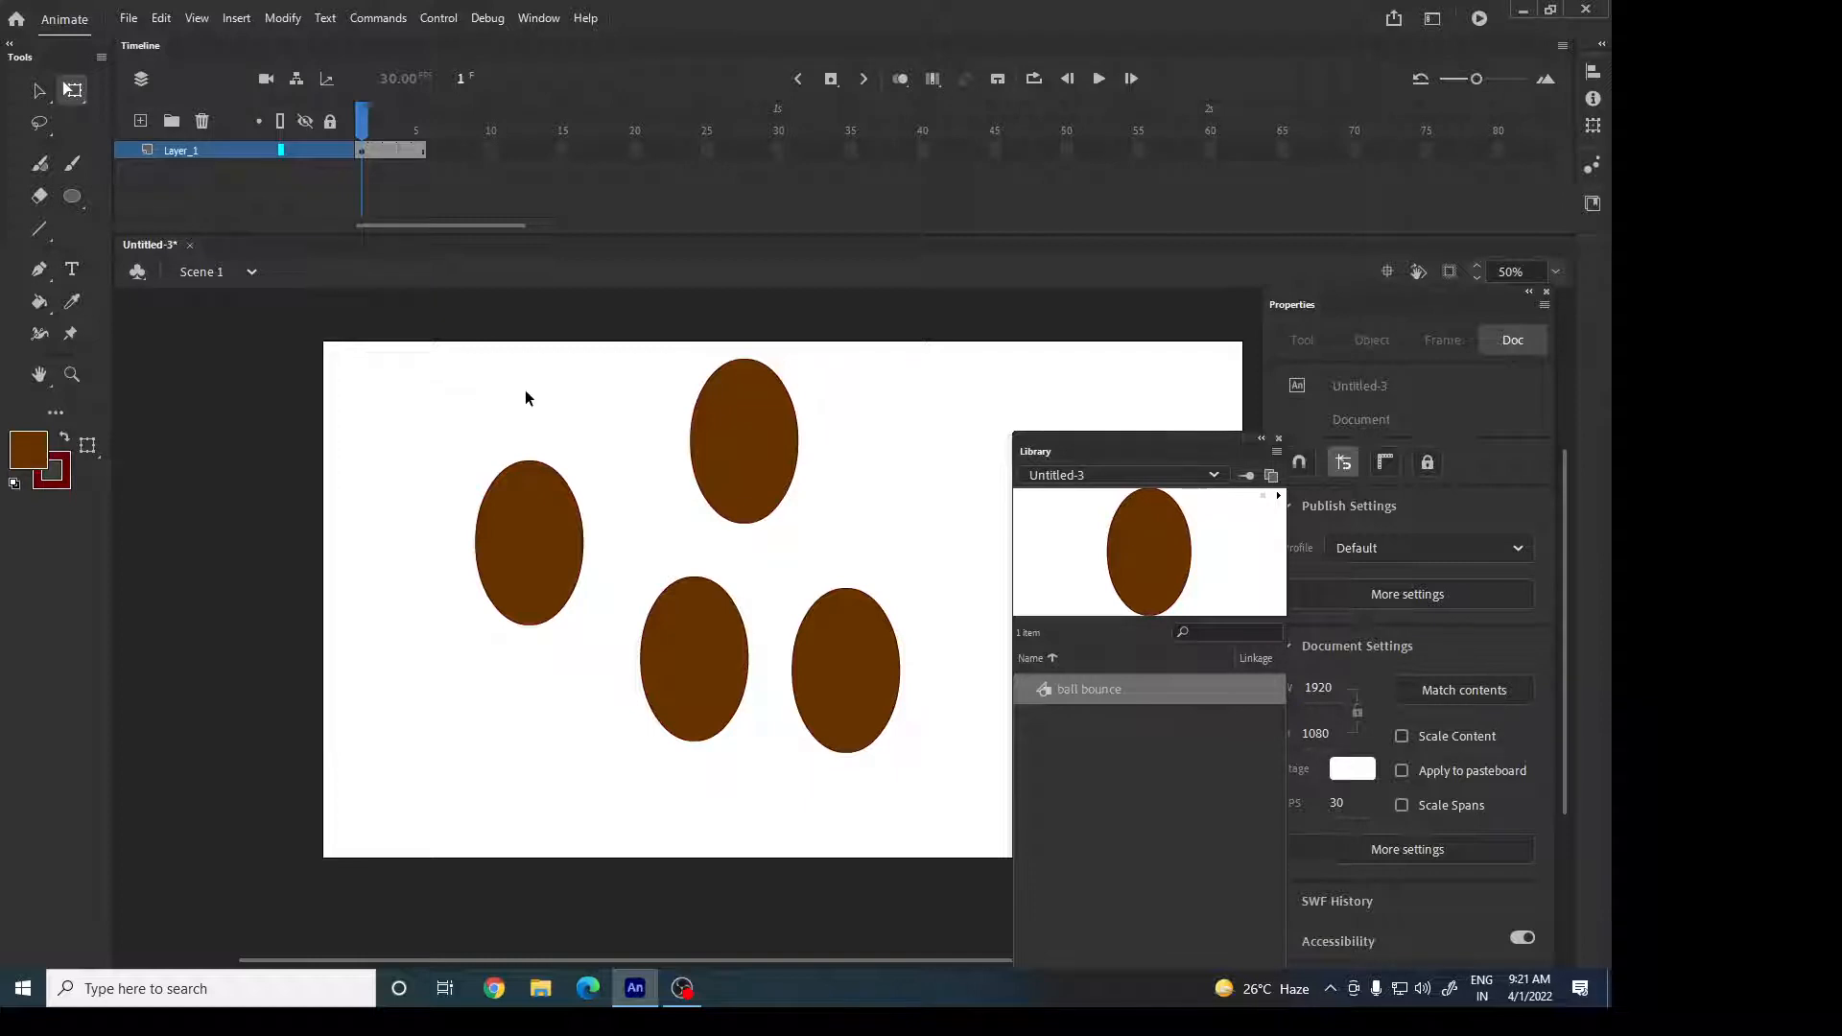
Delete all four ball bounce instances from the stage.
left_click(758, 449)
key("Delete")
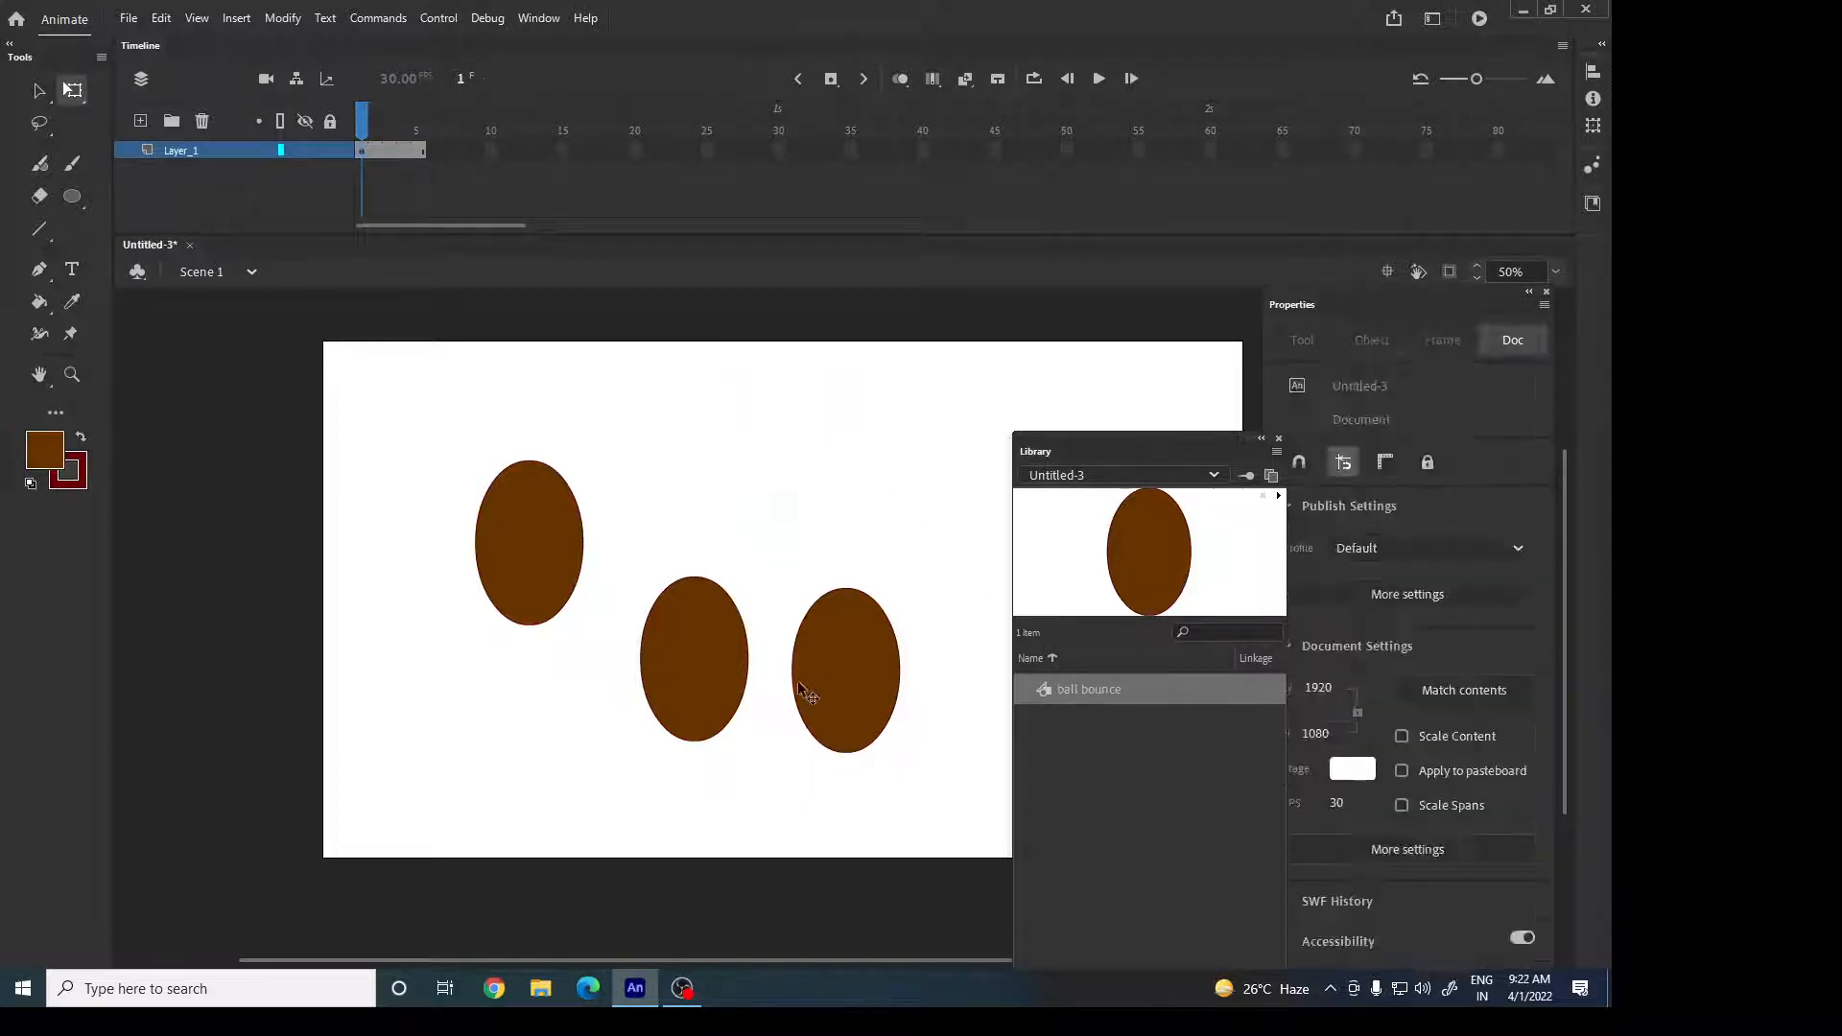
left_click(811, 696)
key("Delete")
left_click(711, 682)
key("Delete")
left_click(560, 597)
key("Delete")
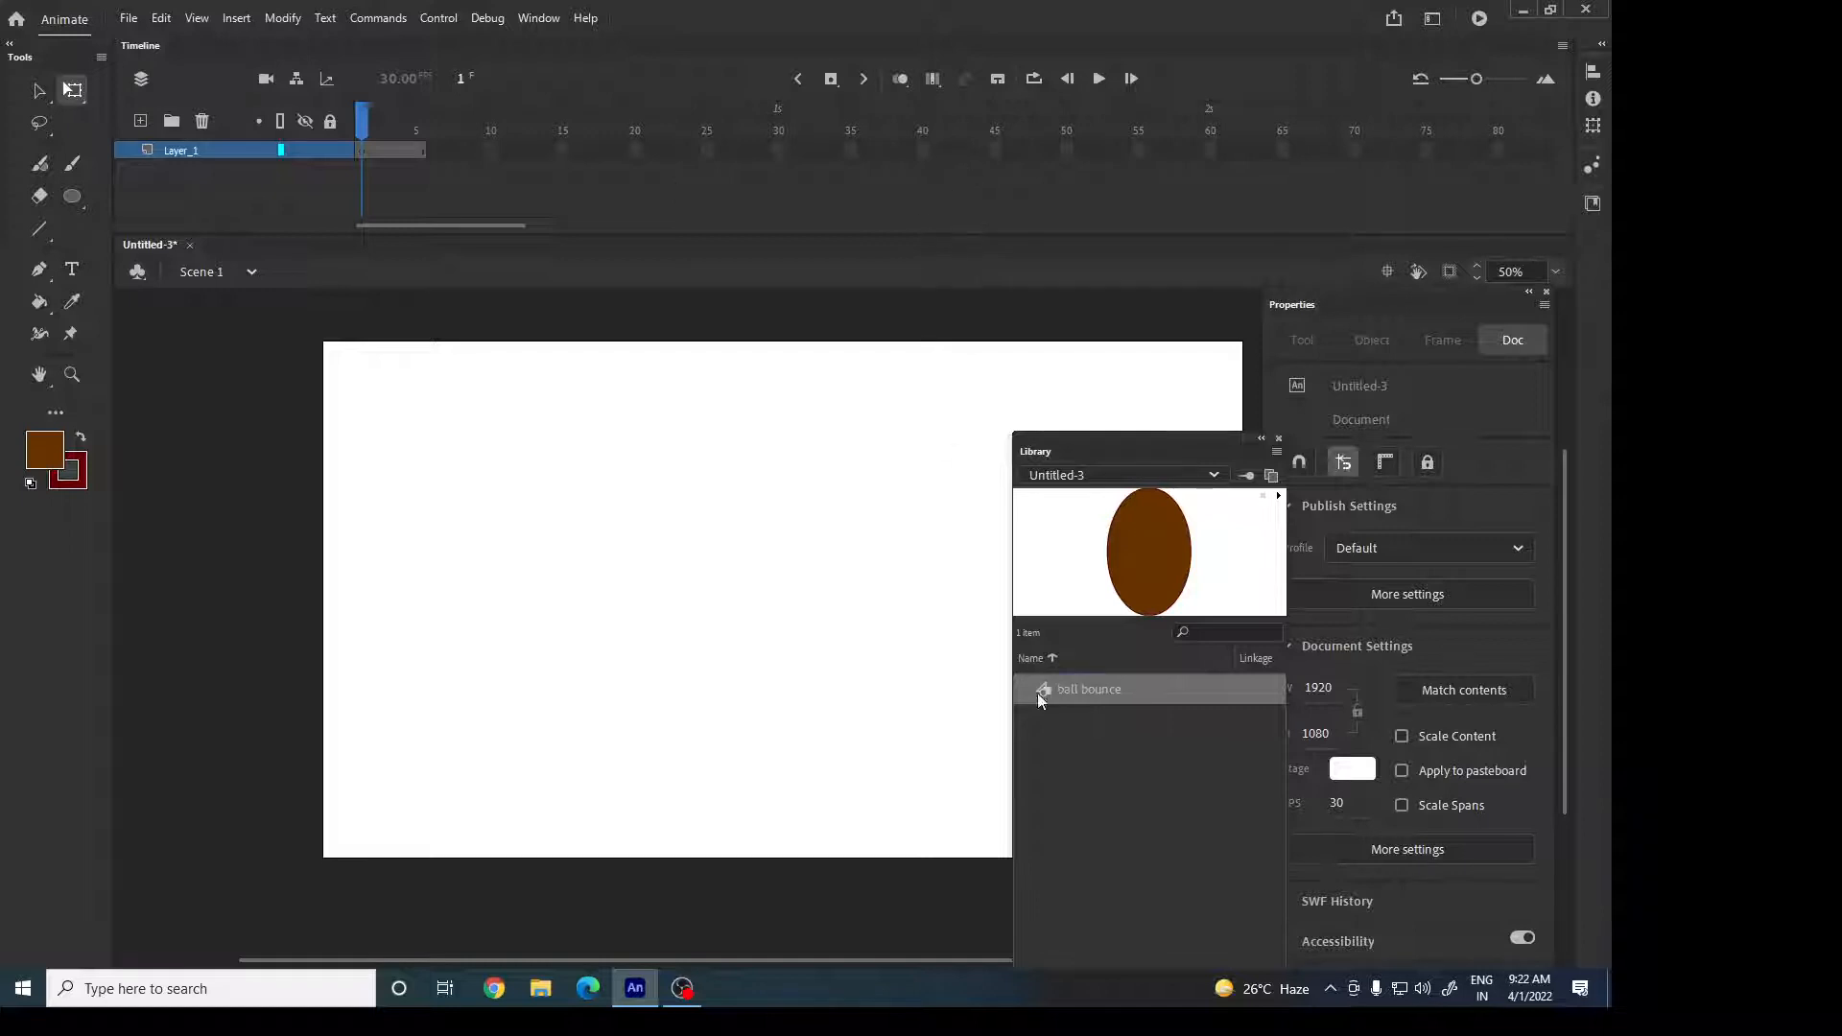
Place one ball bounce instance across the stage's left edge, slightly below mid-height, and close the Library.
left_click_drag(1041, 701, 305, 652)
left_click(831, 489)
left_click(1279, 439)
left_click(564, 637)
Extend Layer_1 to frame 50 and create a classic tween for the ball, with keyframes at frames 49 and 50.
left_click(1067, 150)
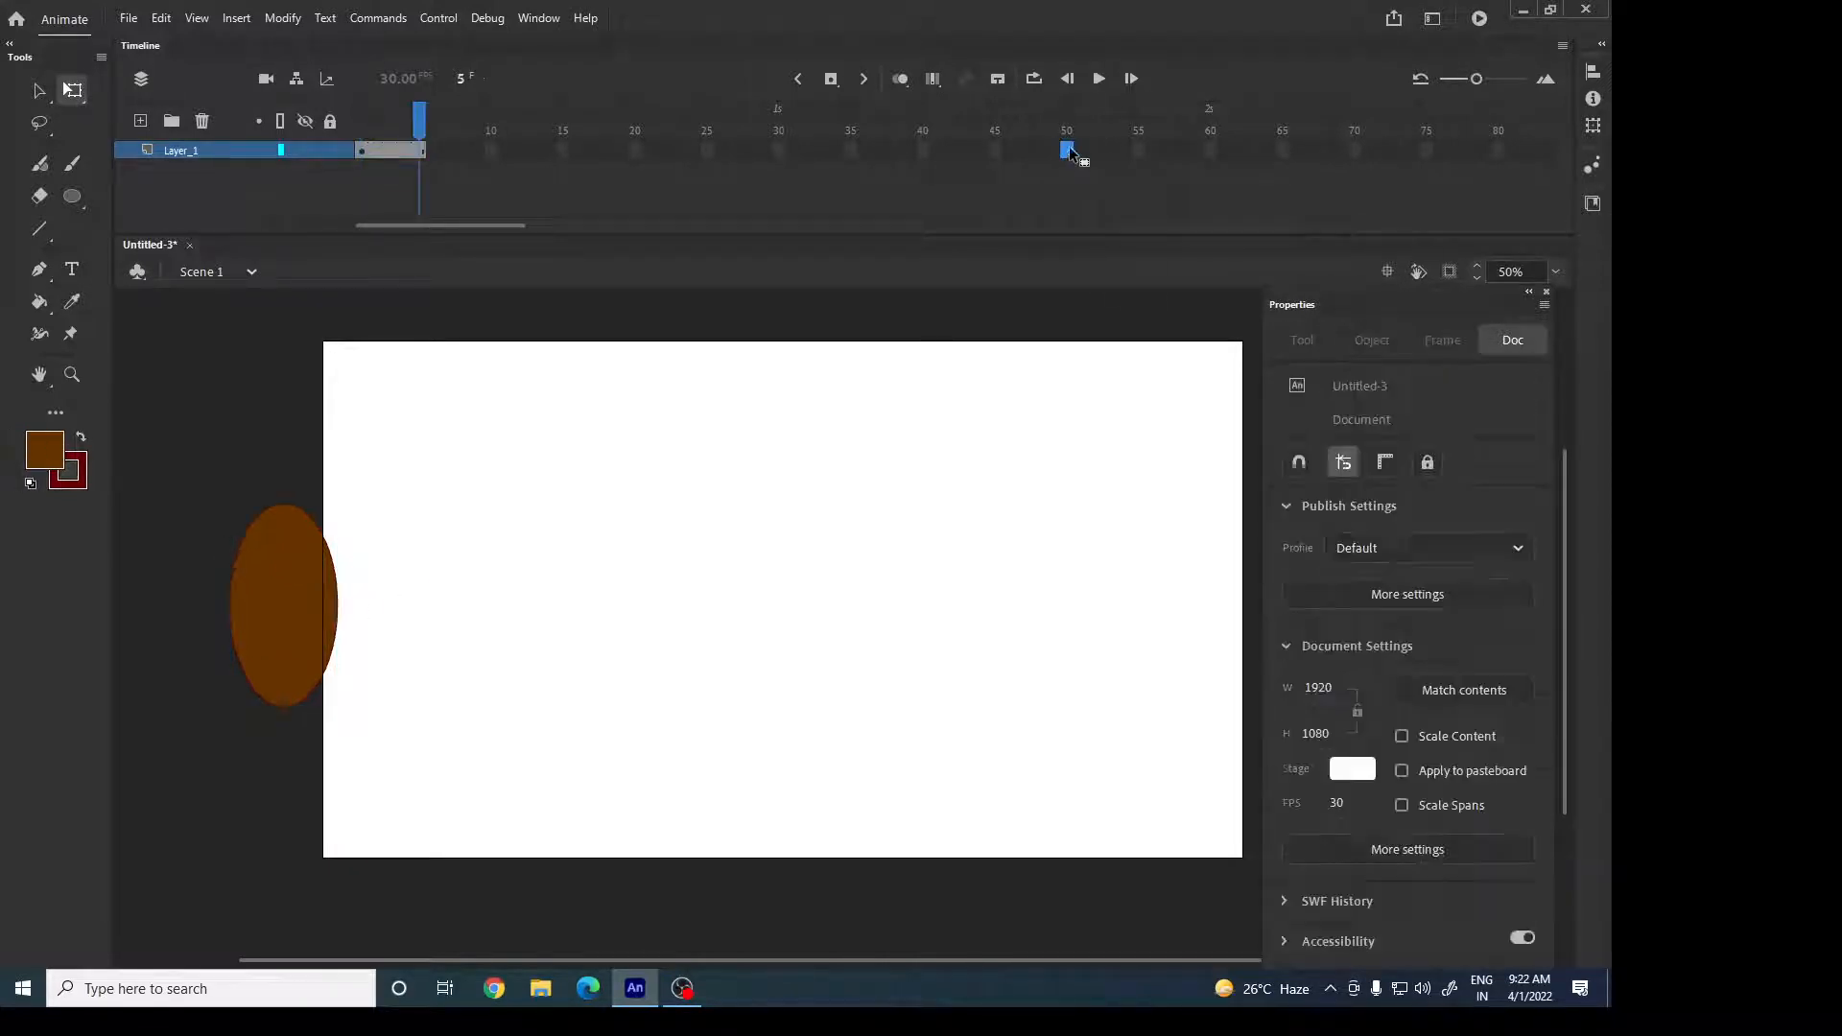
key("F5")
right_click(1055, 149)
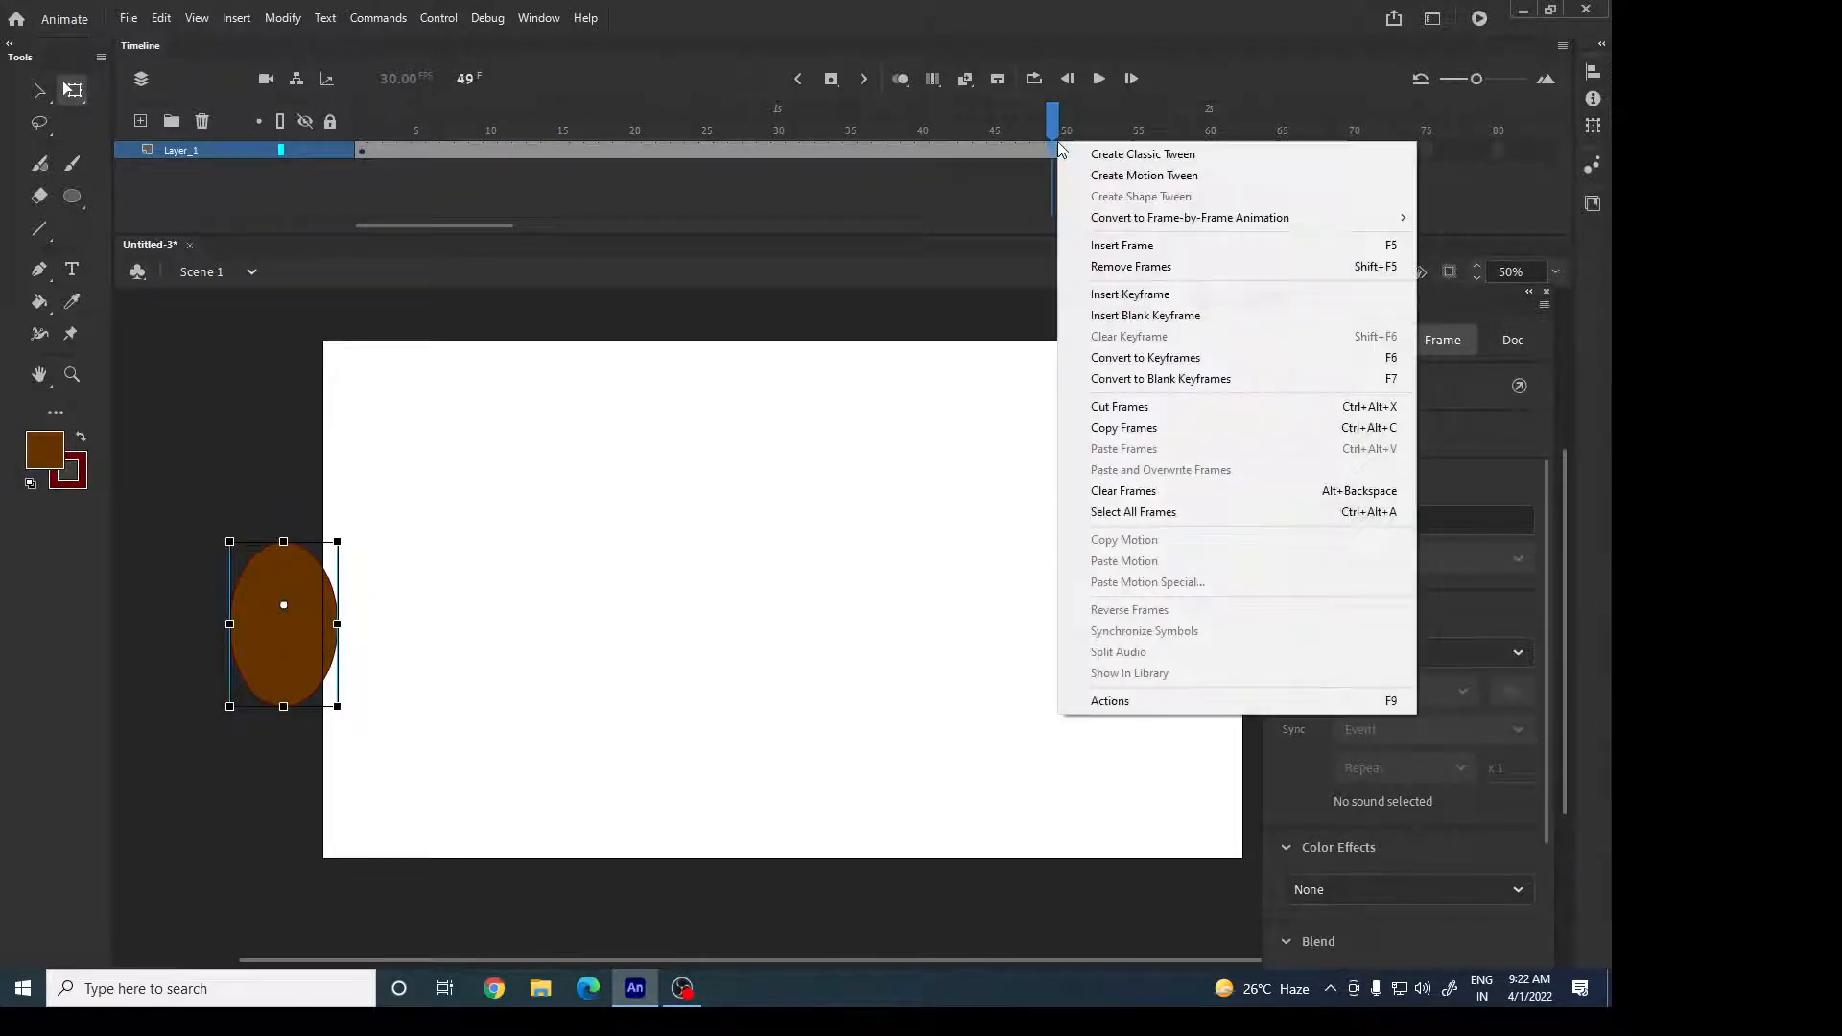
left_click(1072, 155)
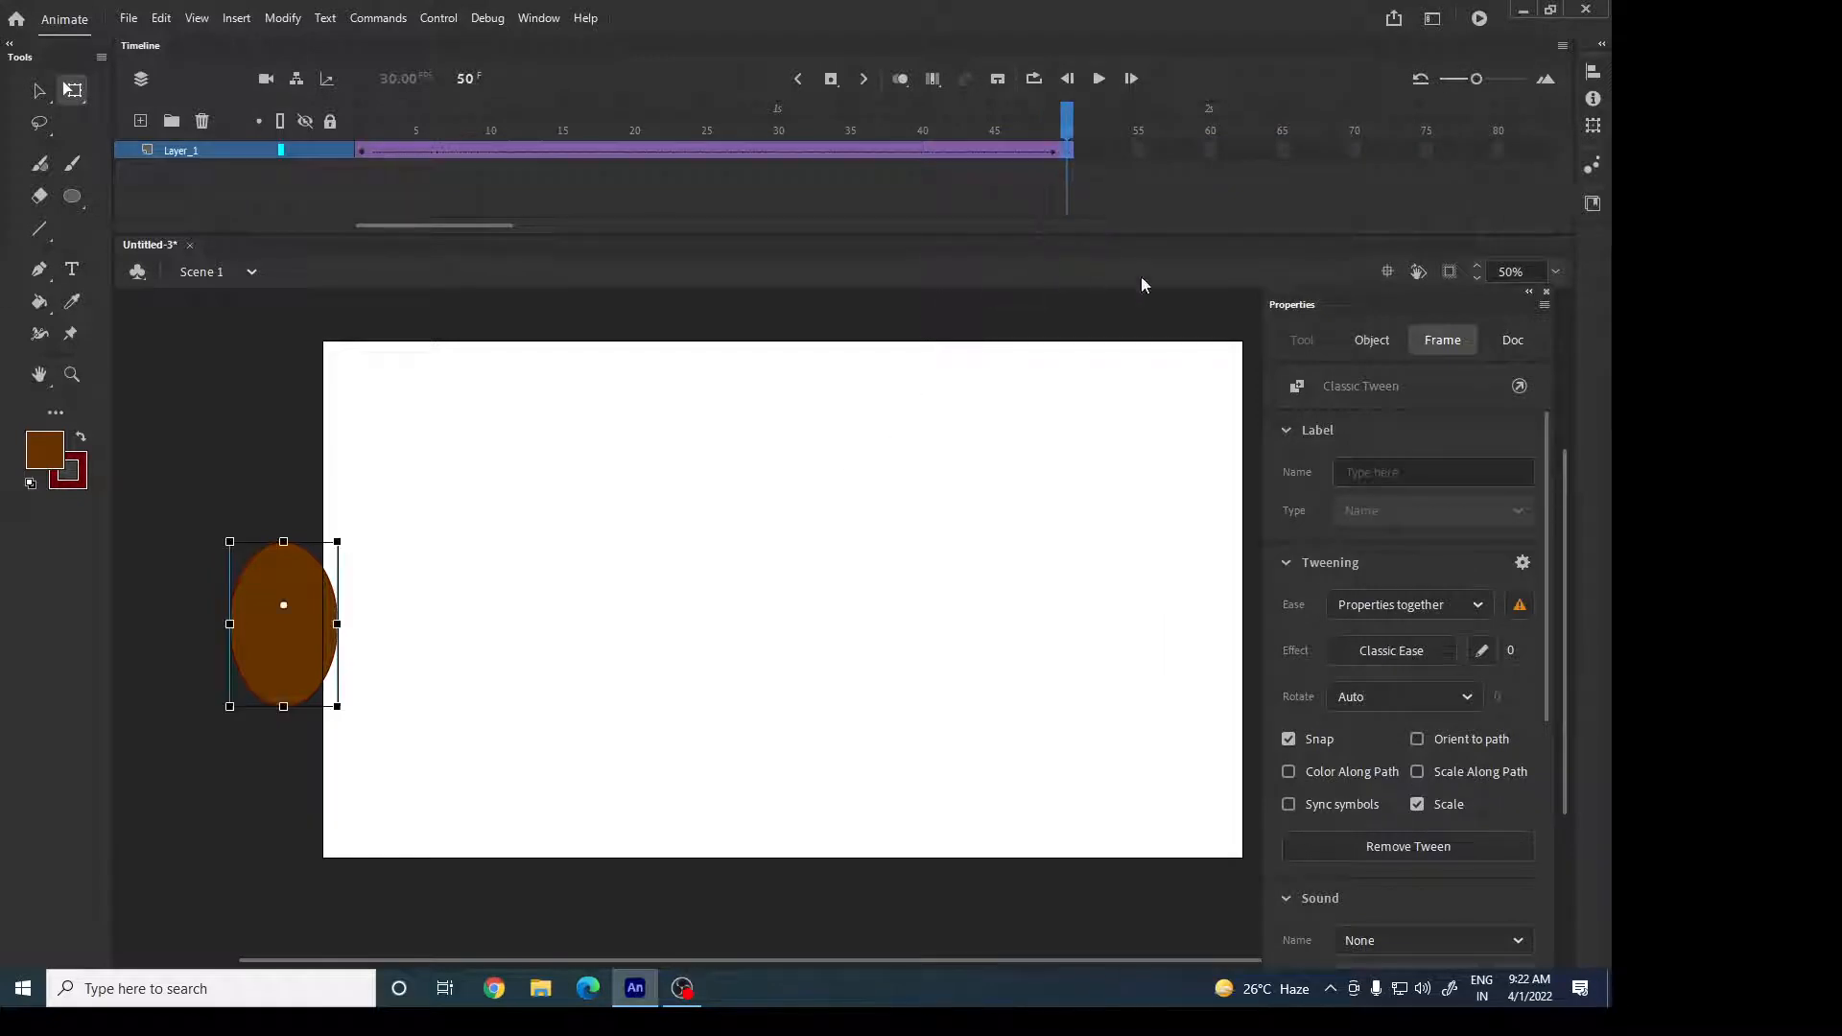
At frame 50, move the ball horizontally to just past the stage's right edge and play the animation from frame 1.
left_click_drag(1307, 314, 1398, 400)
left_click_drag(297, 671, 1307, 693)
left_click_drag(580, 135, 4, 269)
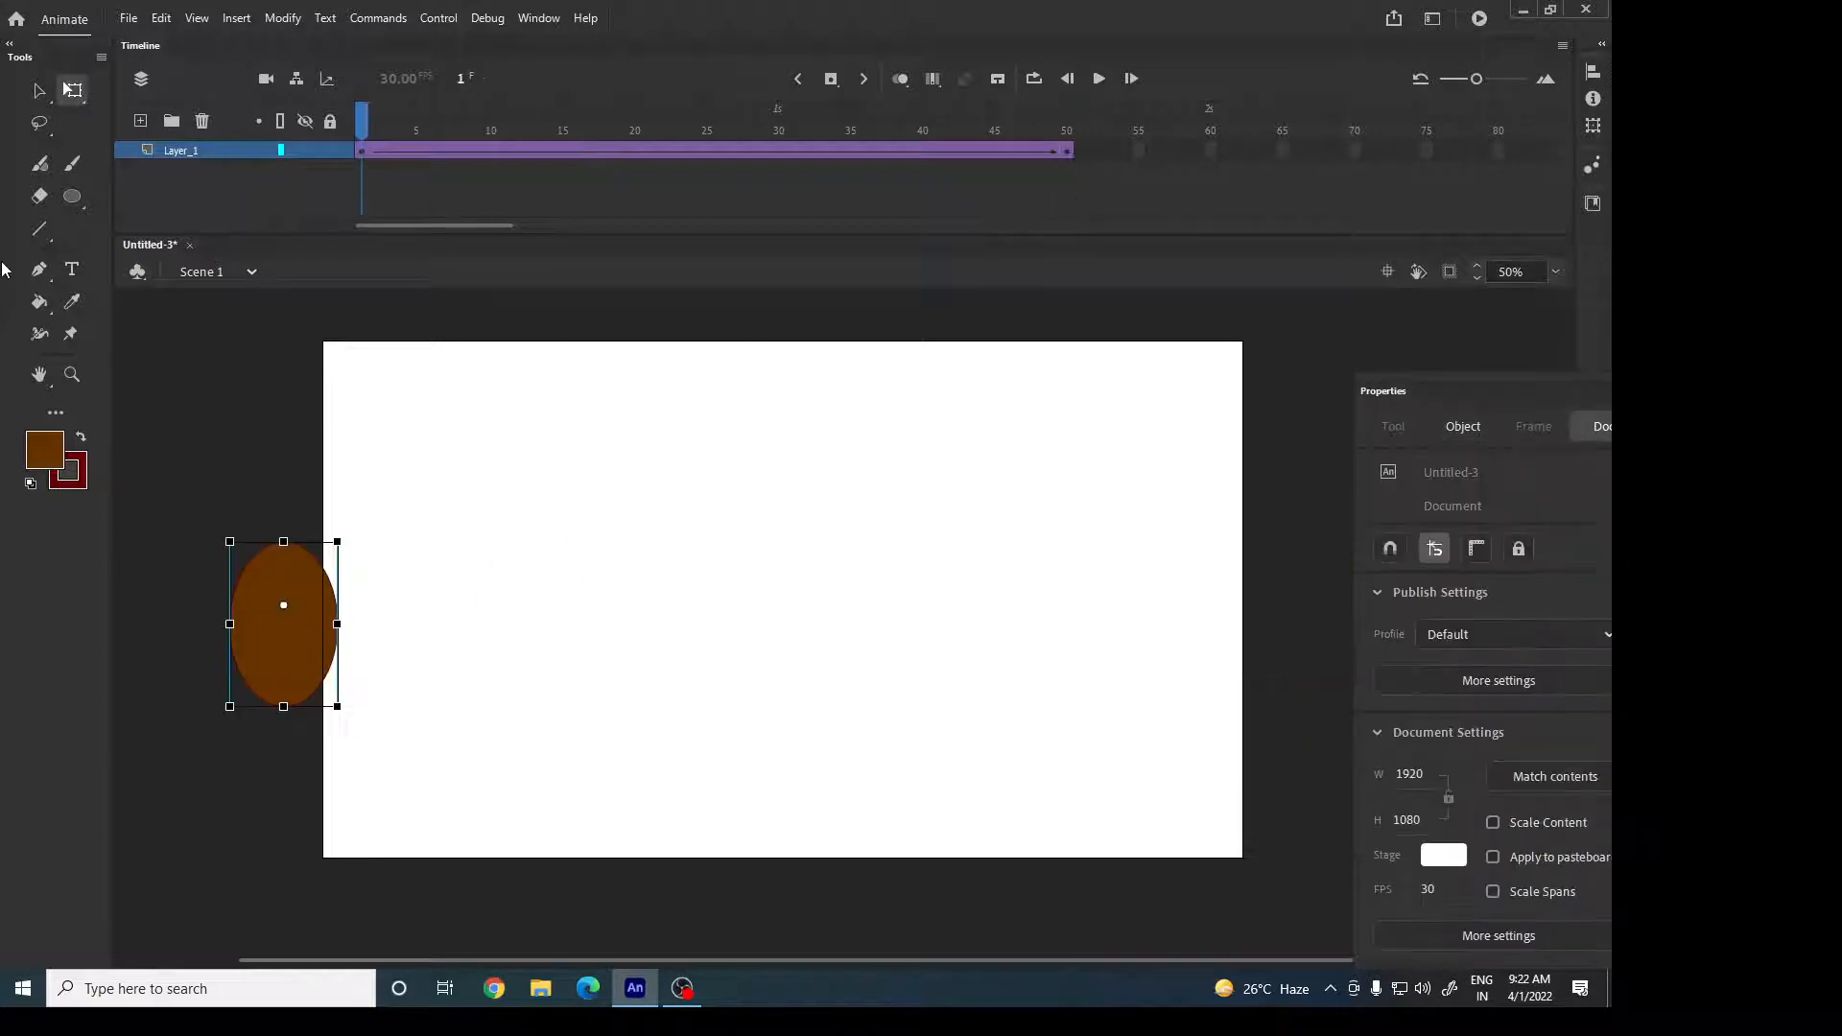
key("Return")
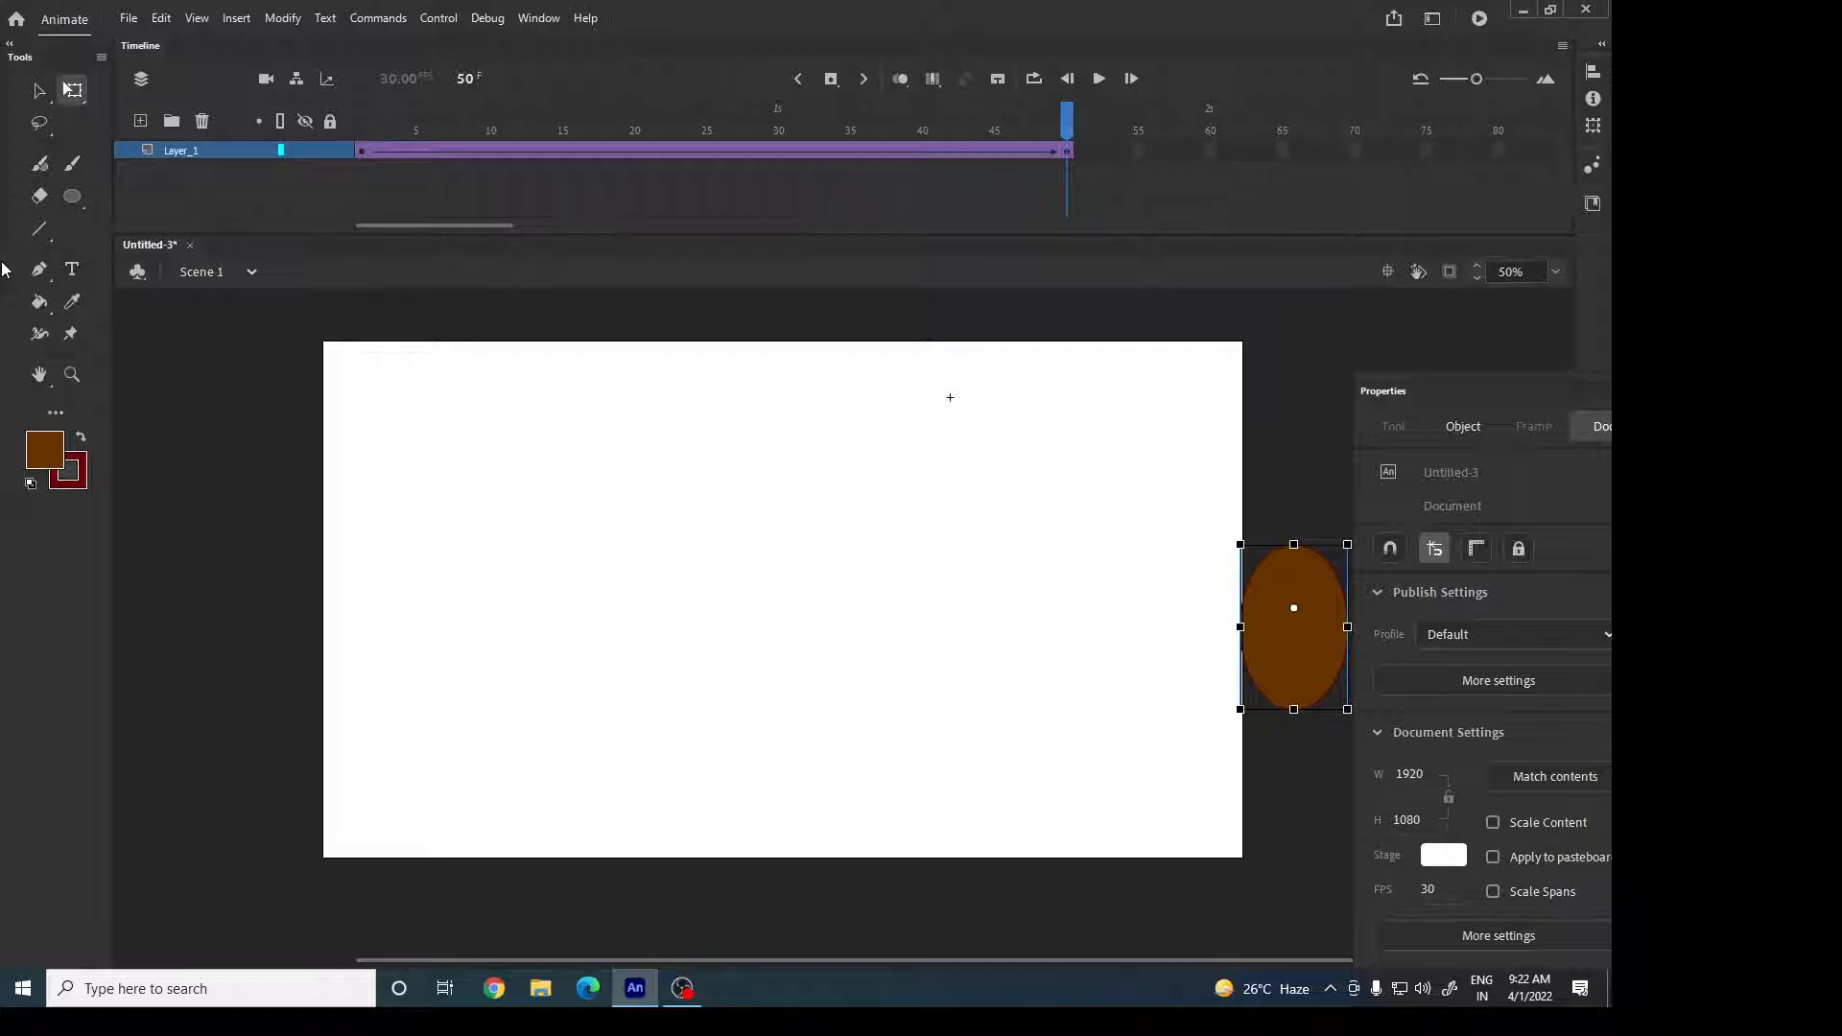
Test the movie of the ball crossing the stage, close the preview, and return to frame 1.
key("ctrl+Return")
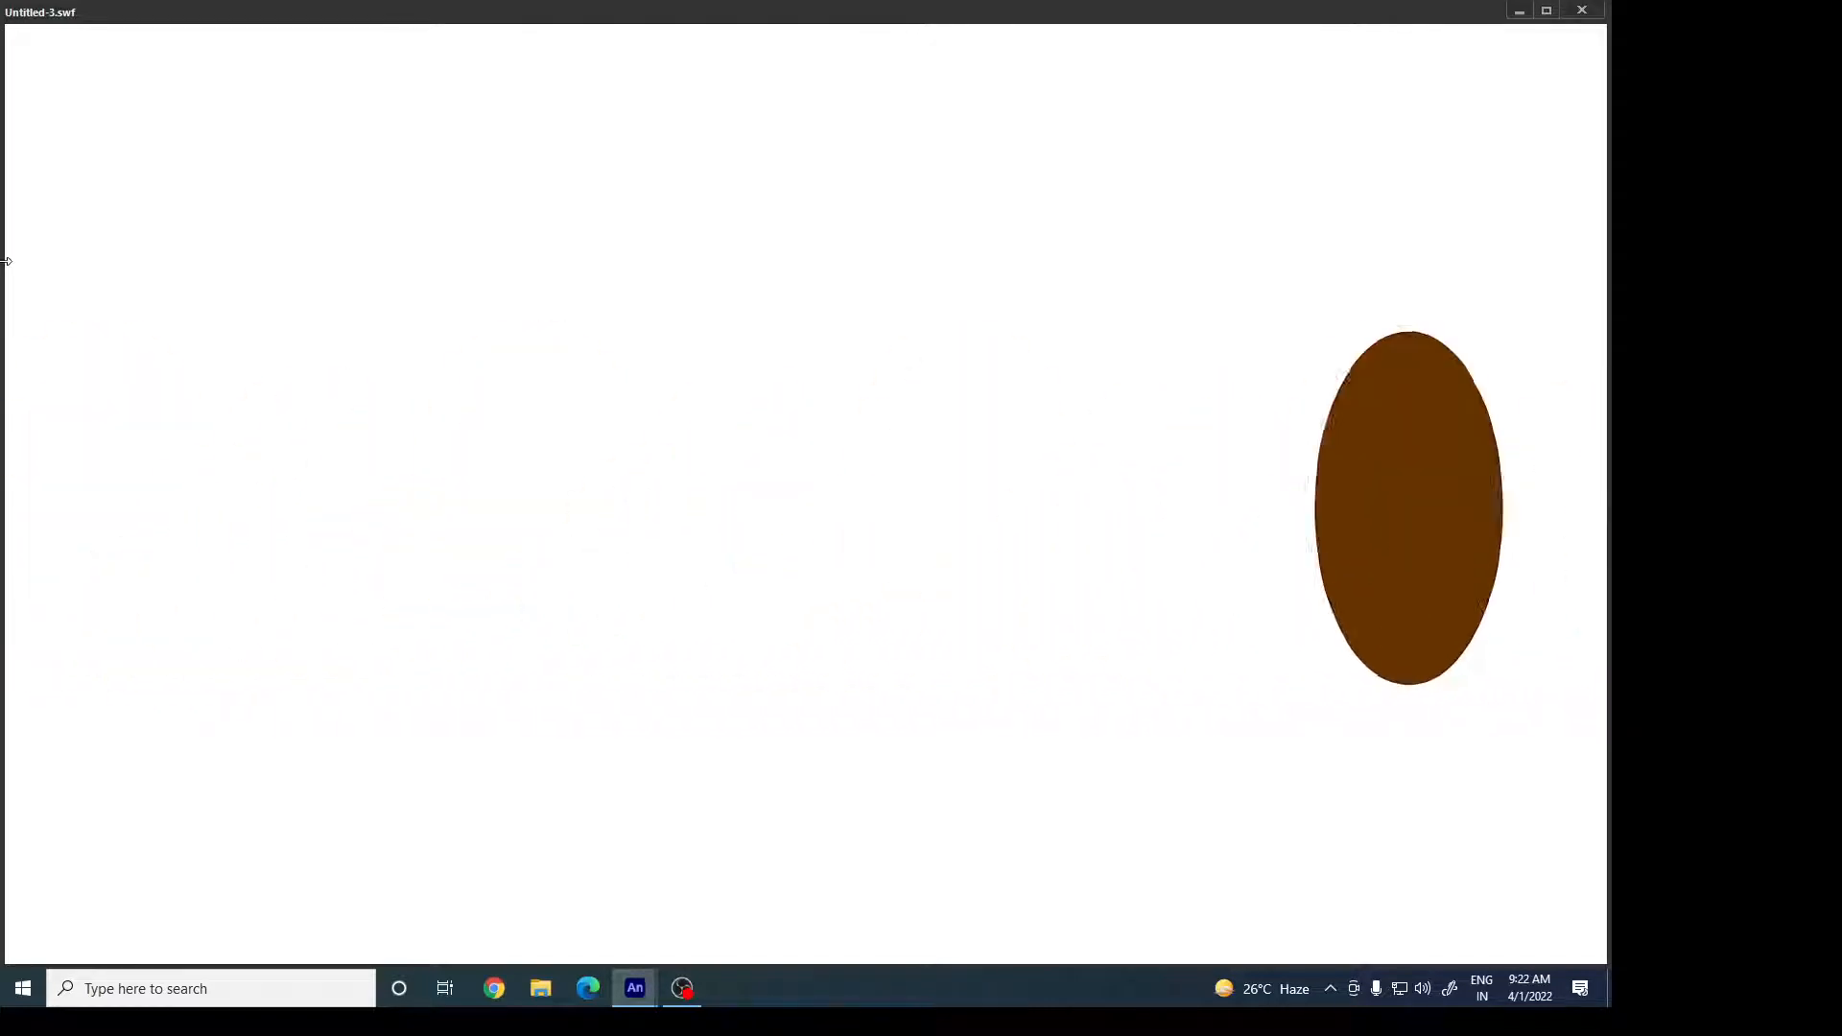
left_click(1588, 12)
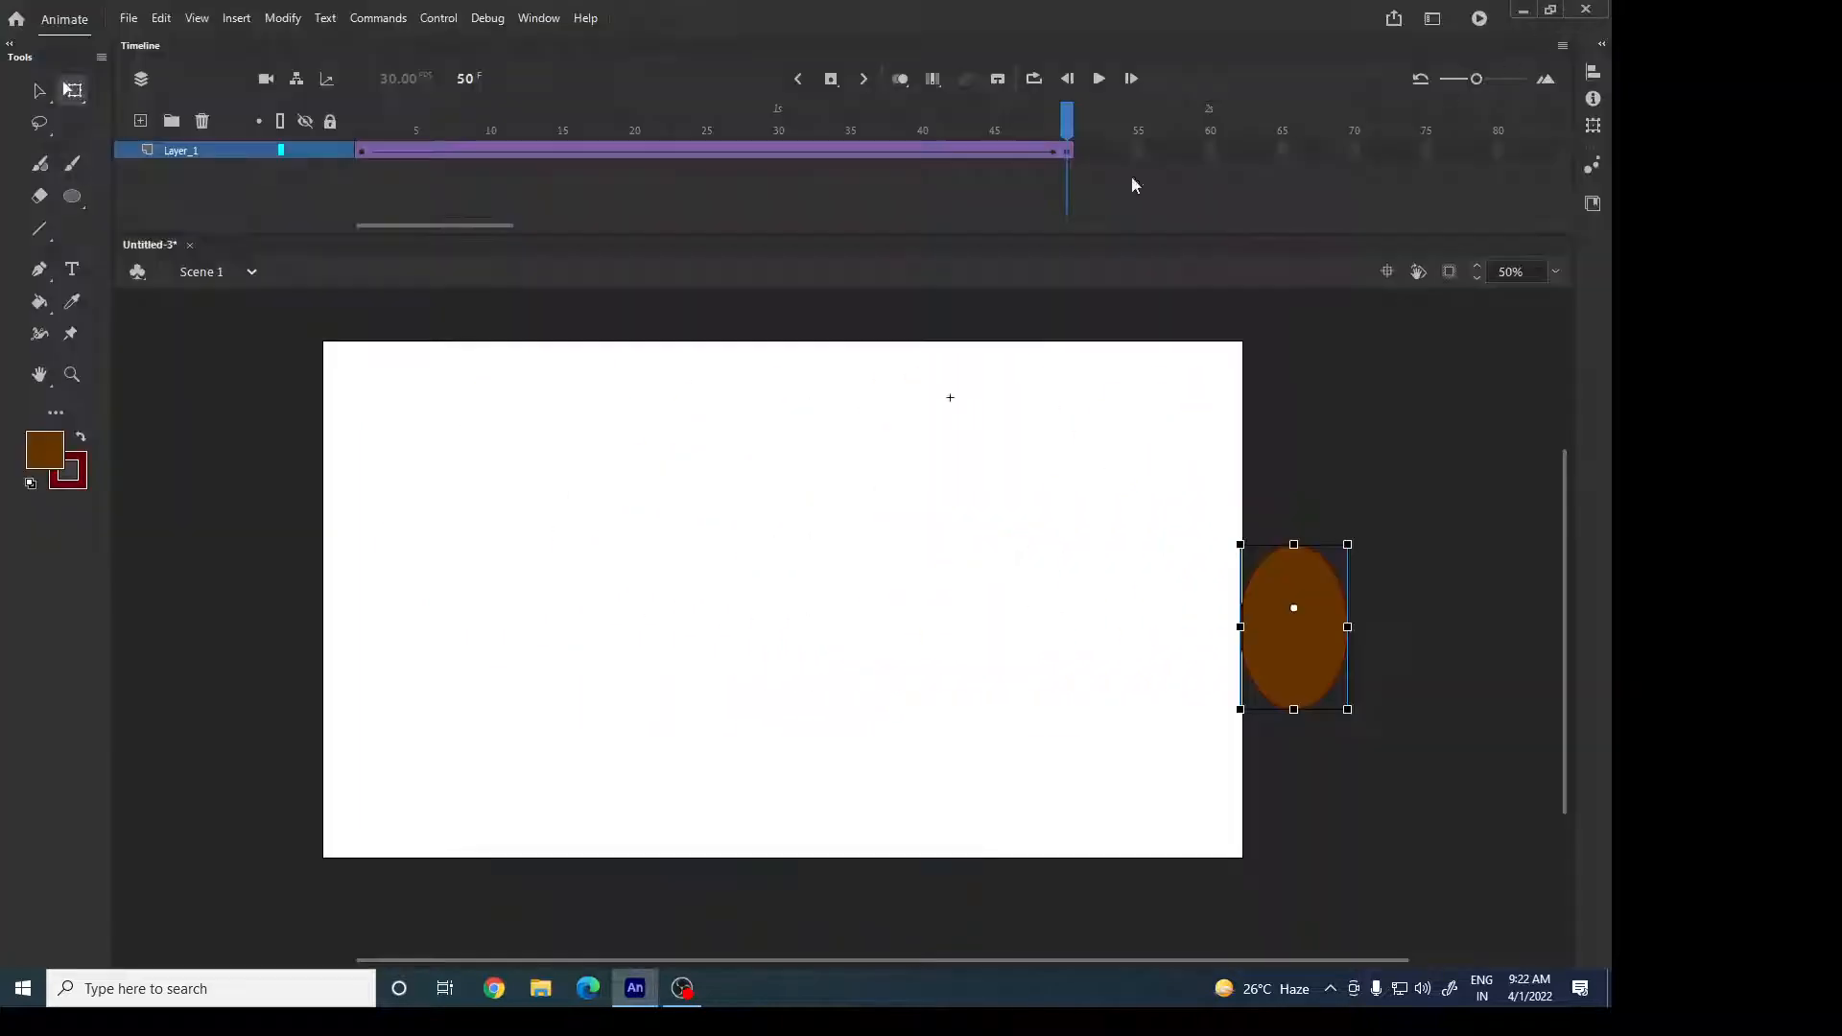
left_click_drag(771, 125, 290, 195)
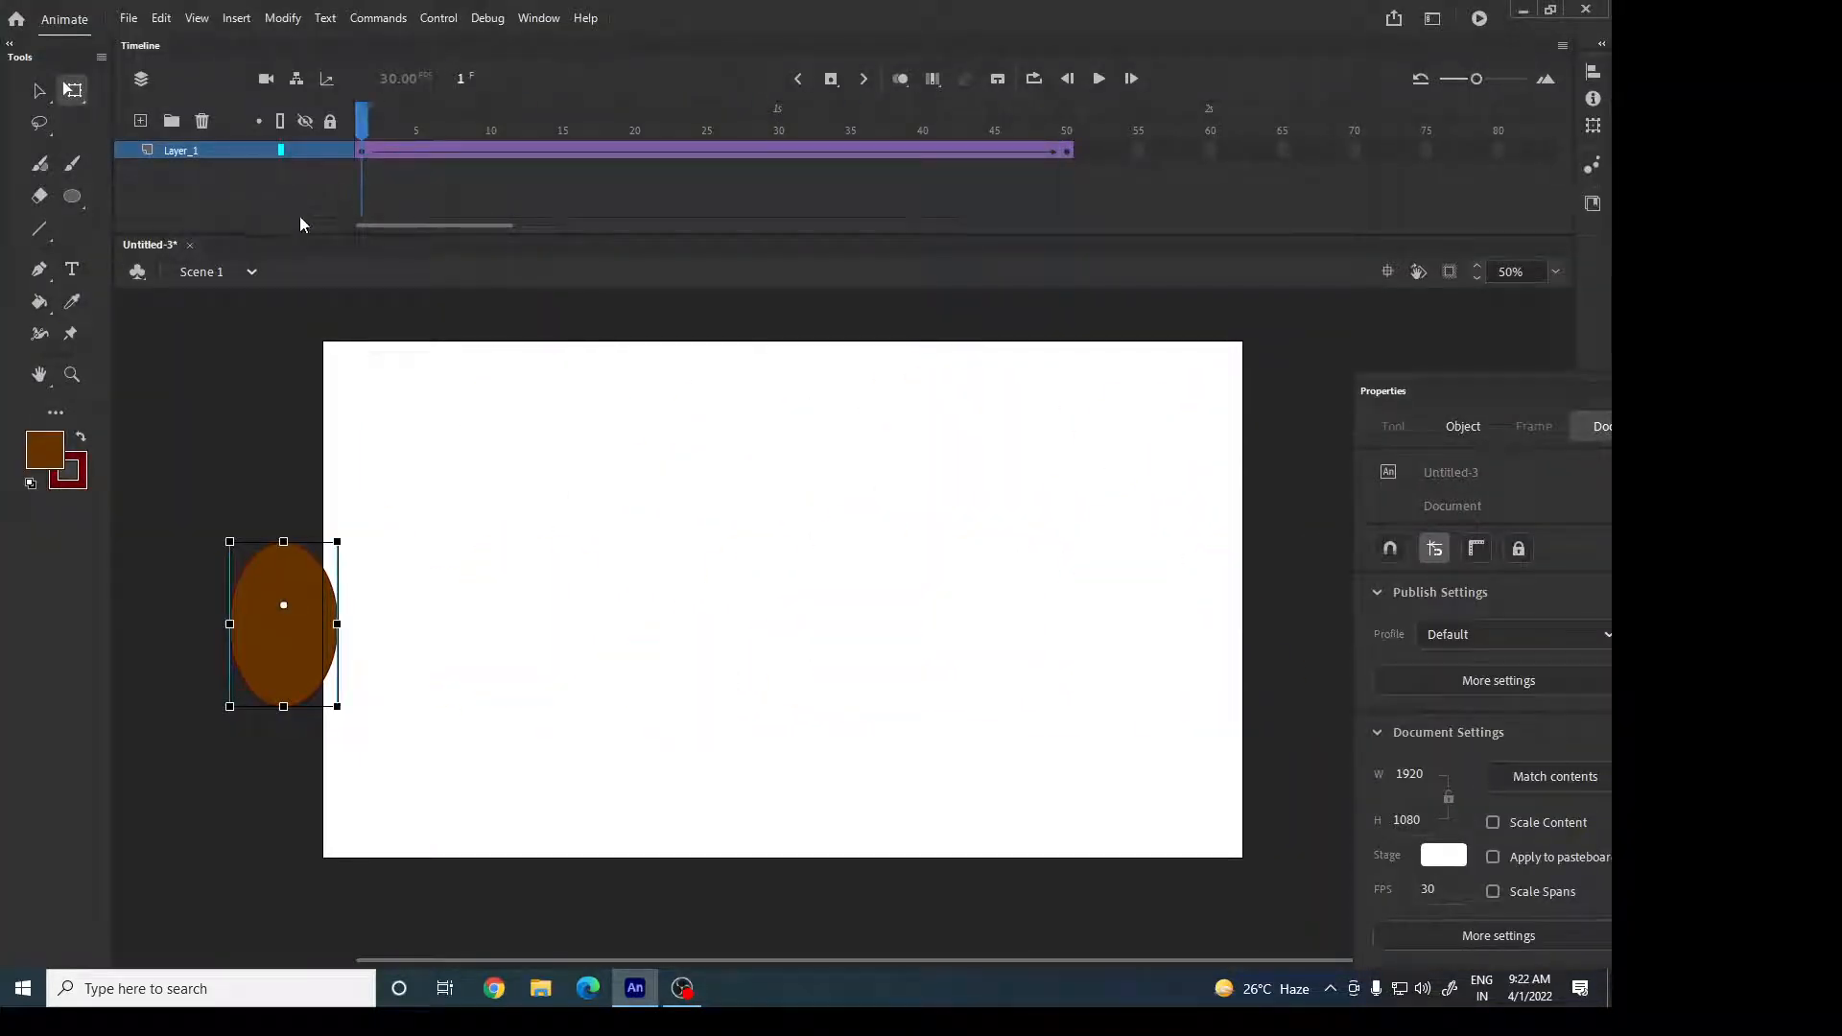
Open the 001 FLA file from the Desktop while keeping Untitled-3 open, and test its movie.
left_click(189, 245)
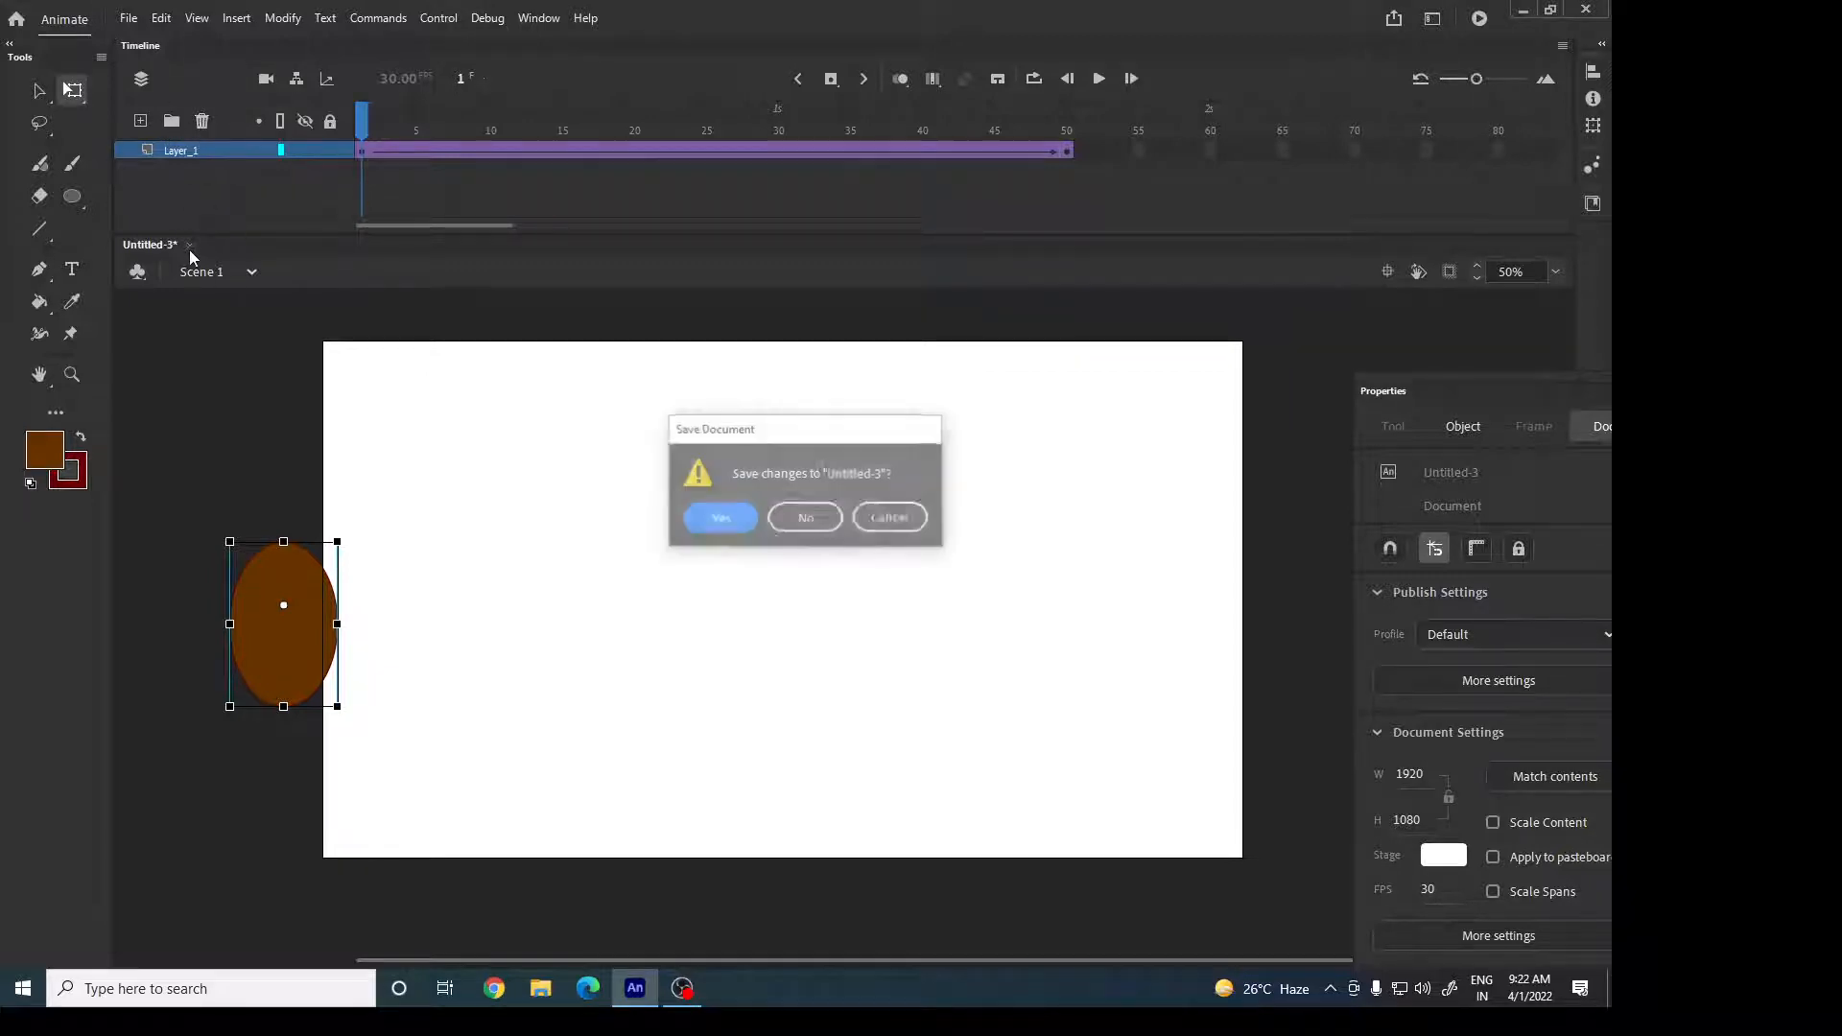
left_click(891, 518)
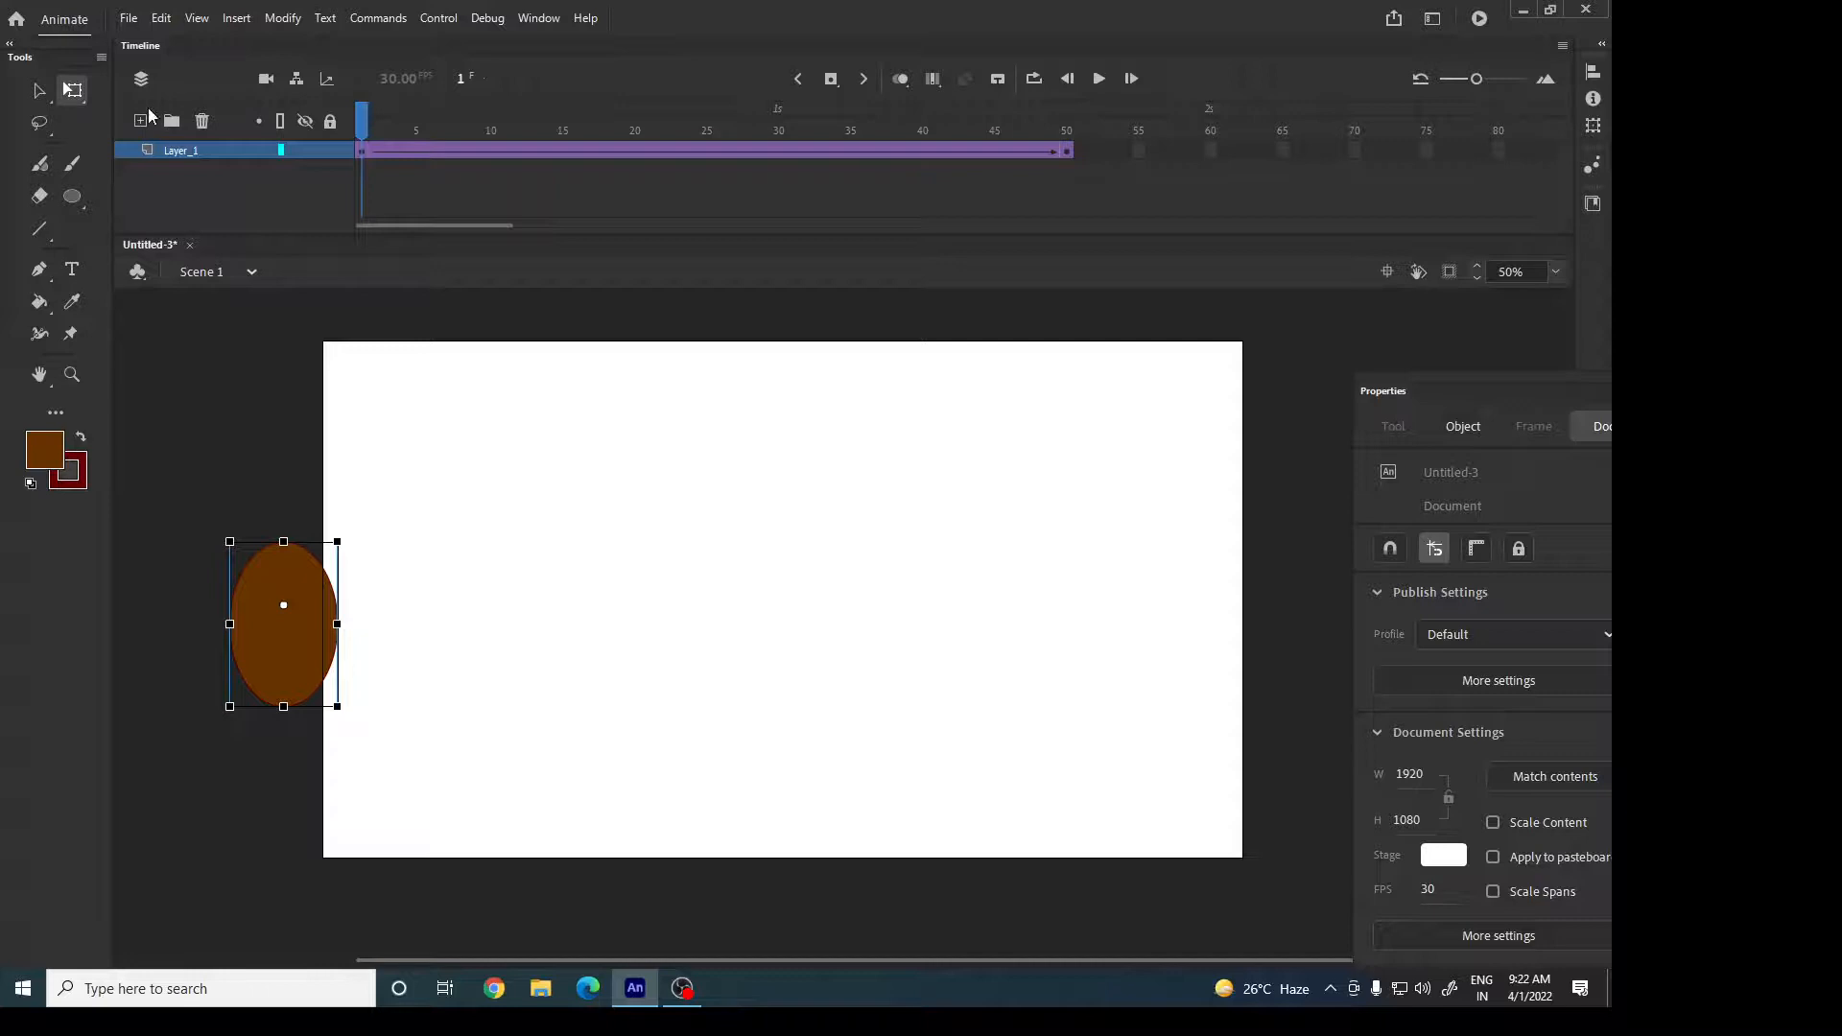
left_click(128, 17)
left_click(132, 82)
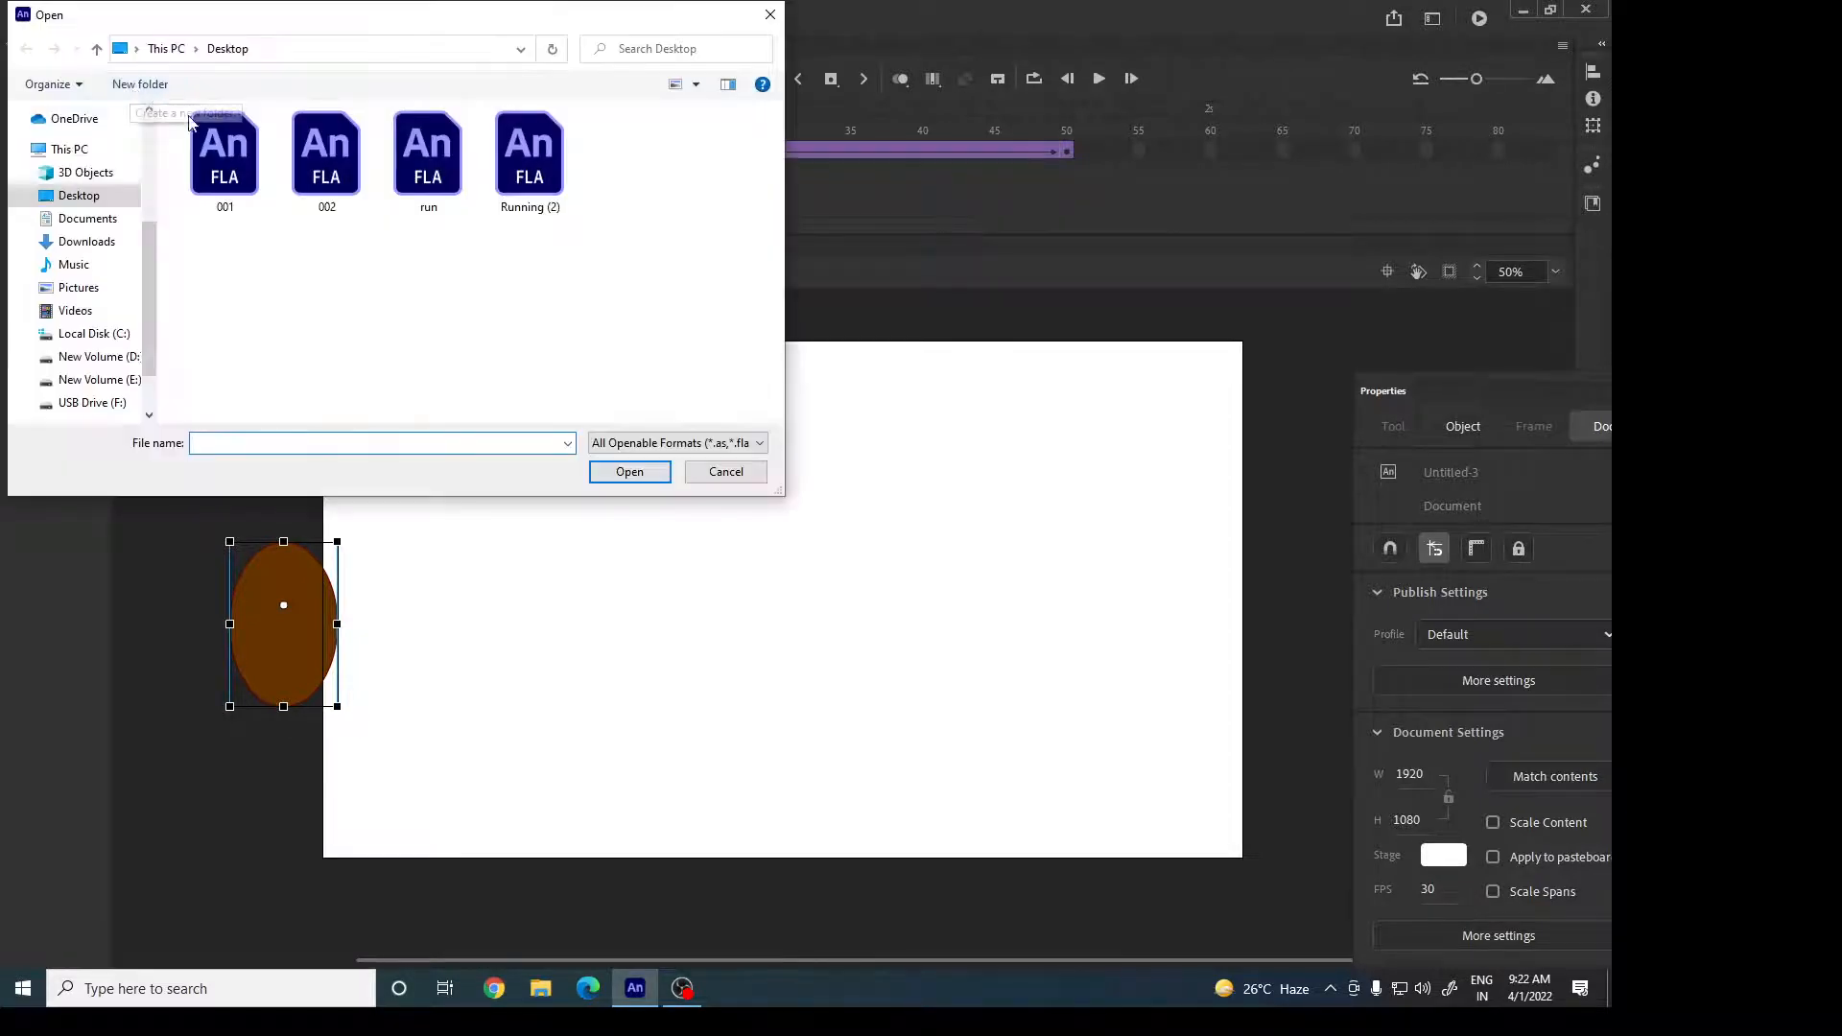
left_click(226, 158)
left_click(657, 479)
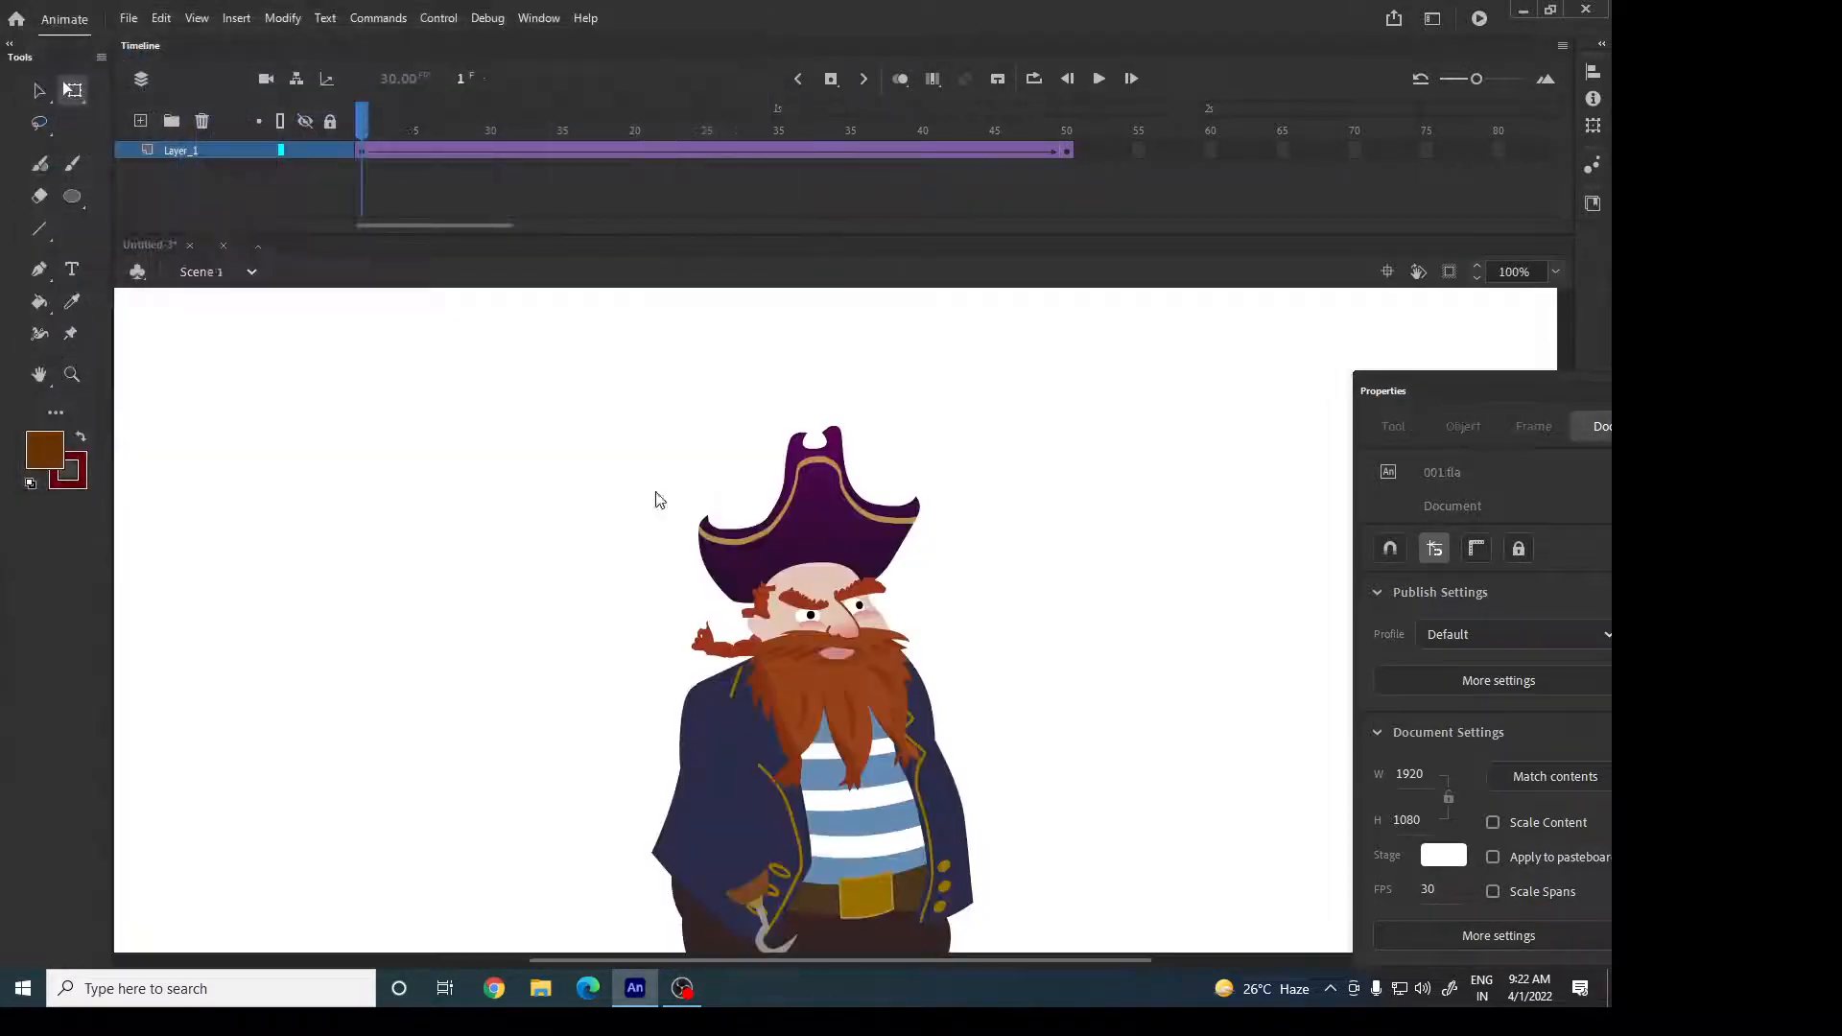
key("ctrl+Return")
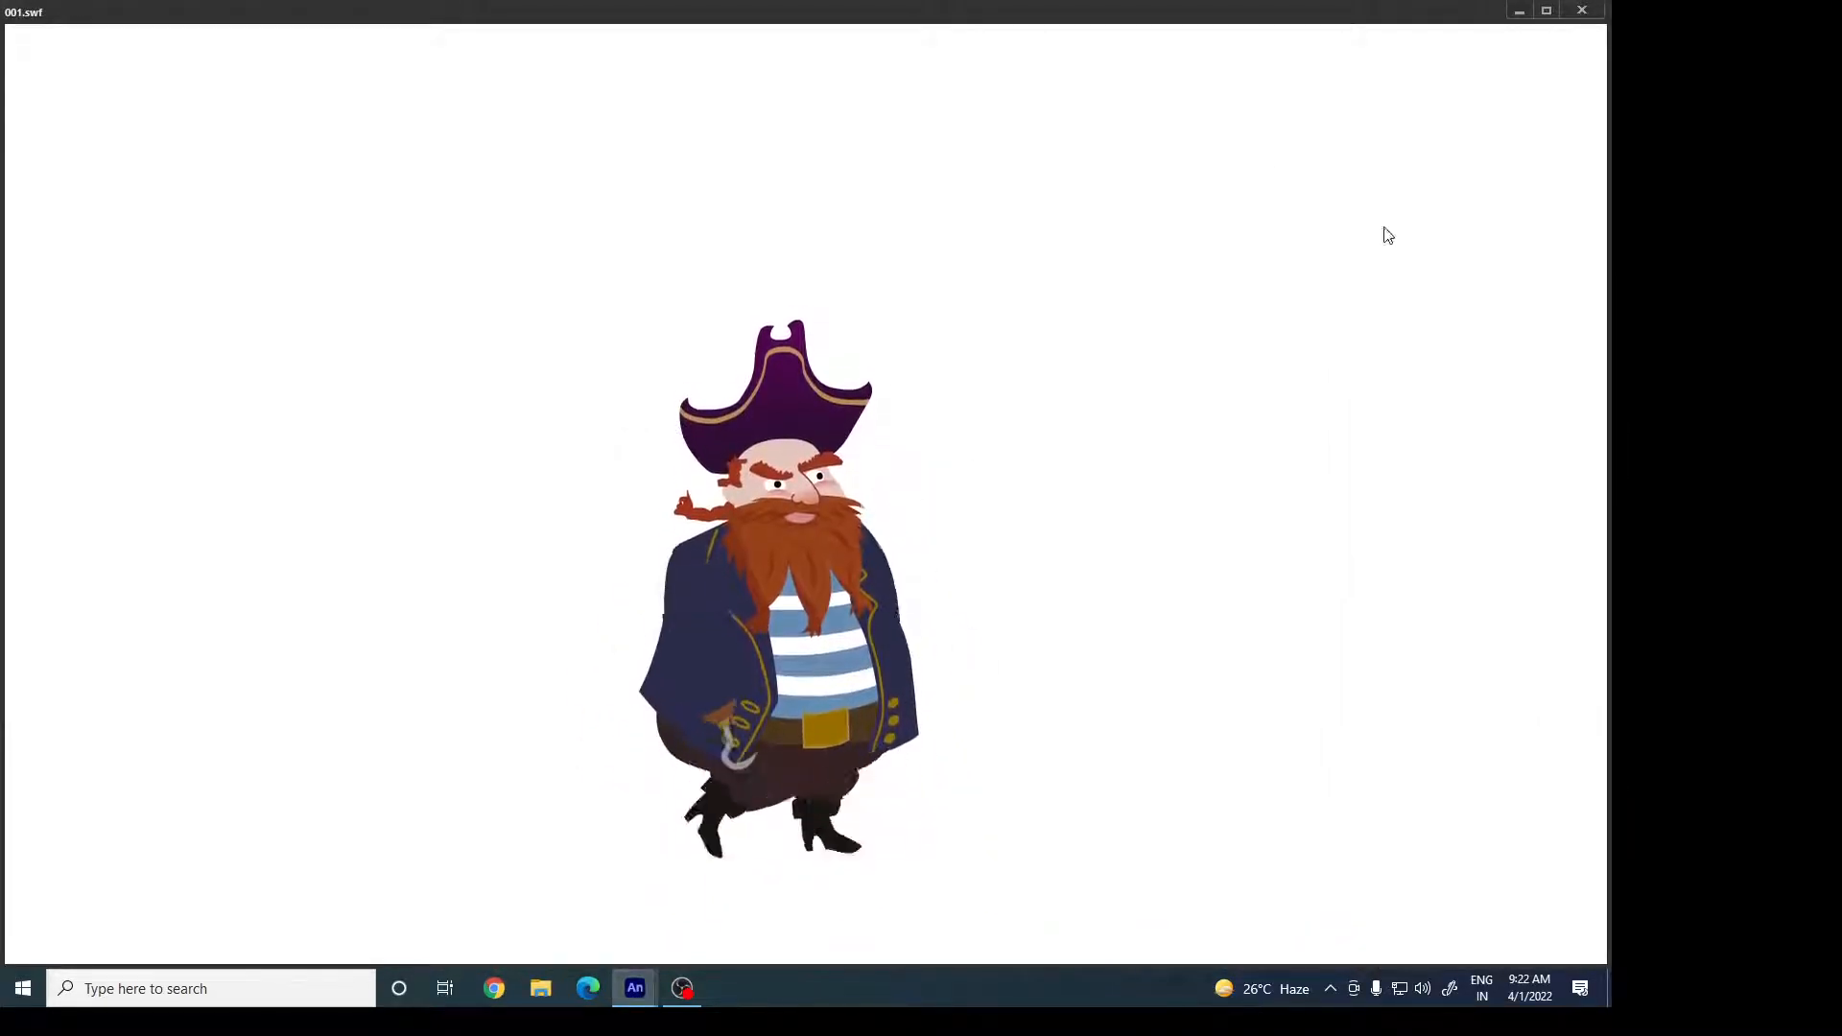
left_click(1582, 10)
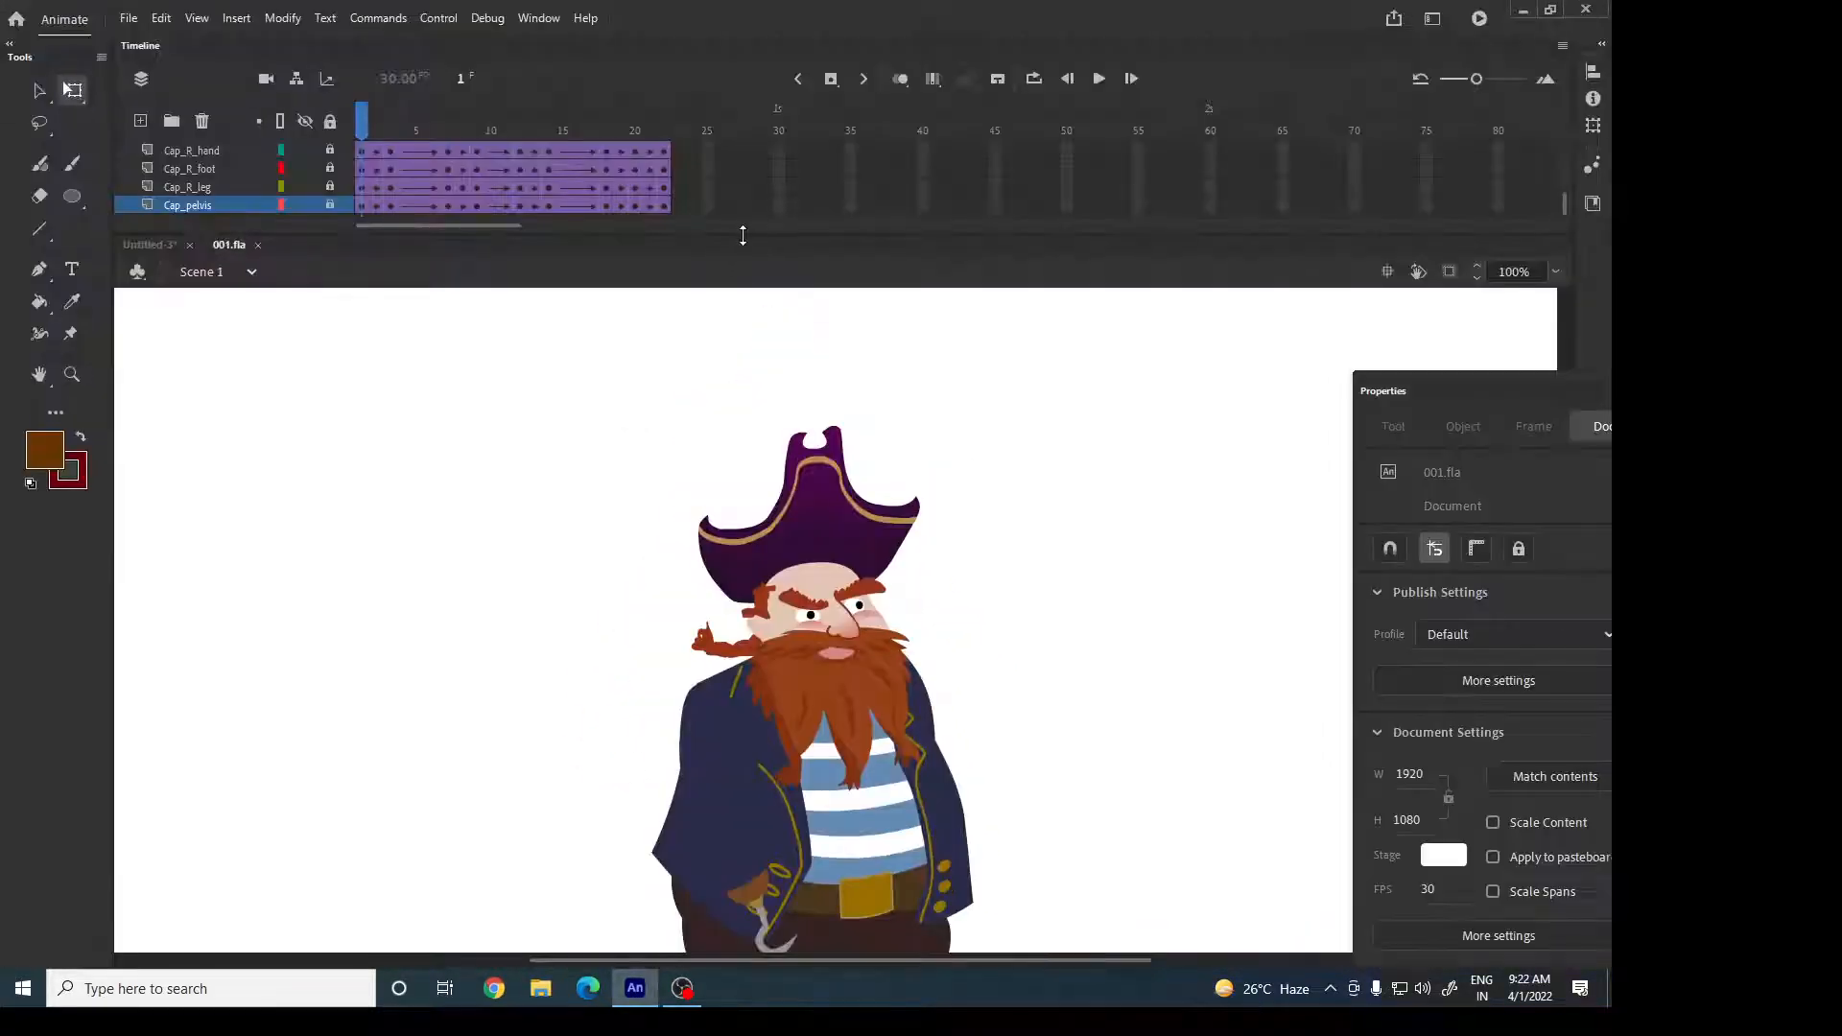
Unlock all the pirate's layers, from Cap_face to Cap_pelvis, and scrub the animation through to frame 22.
left_click_drag(740, 231, 731, 498)
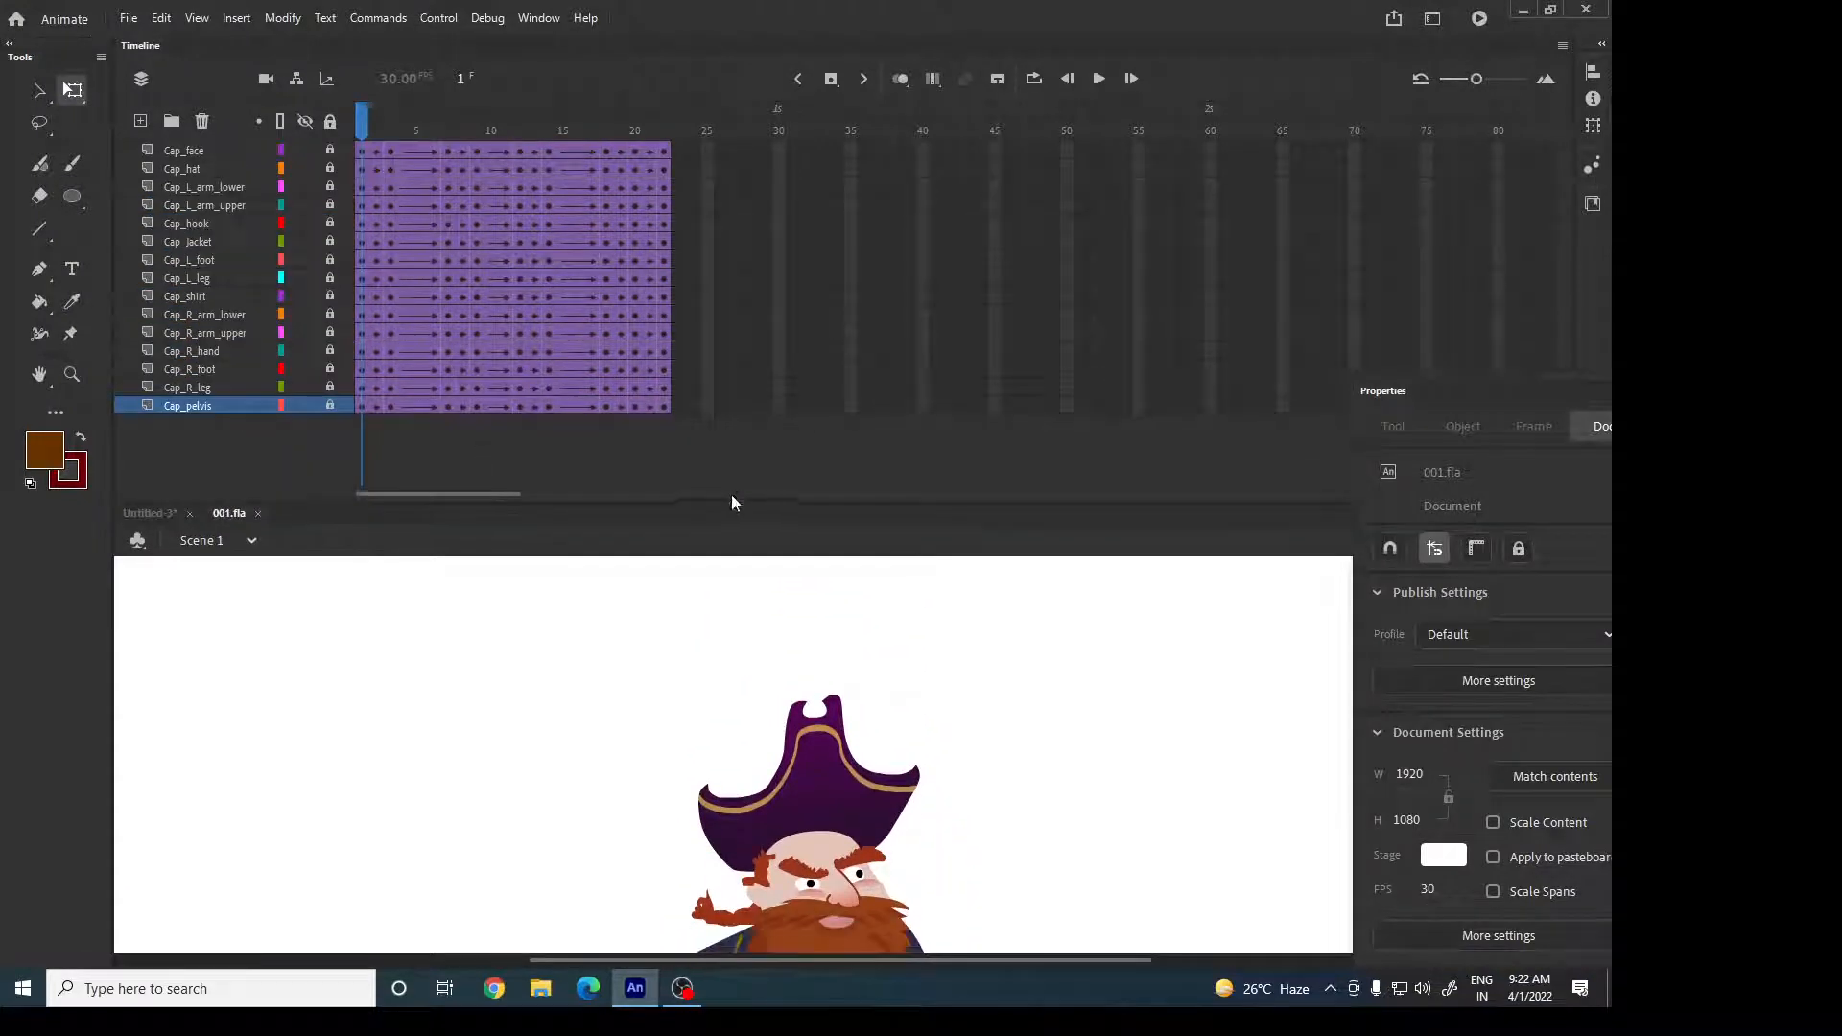
left_click_drag(331, 152, 326, 441)
left_click_drag(444, 127, 739, 196)
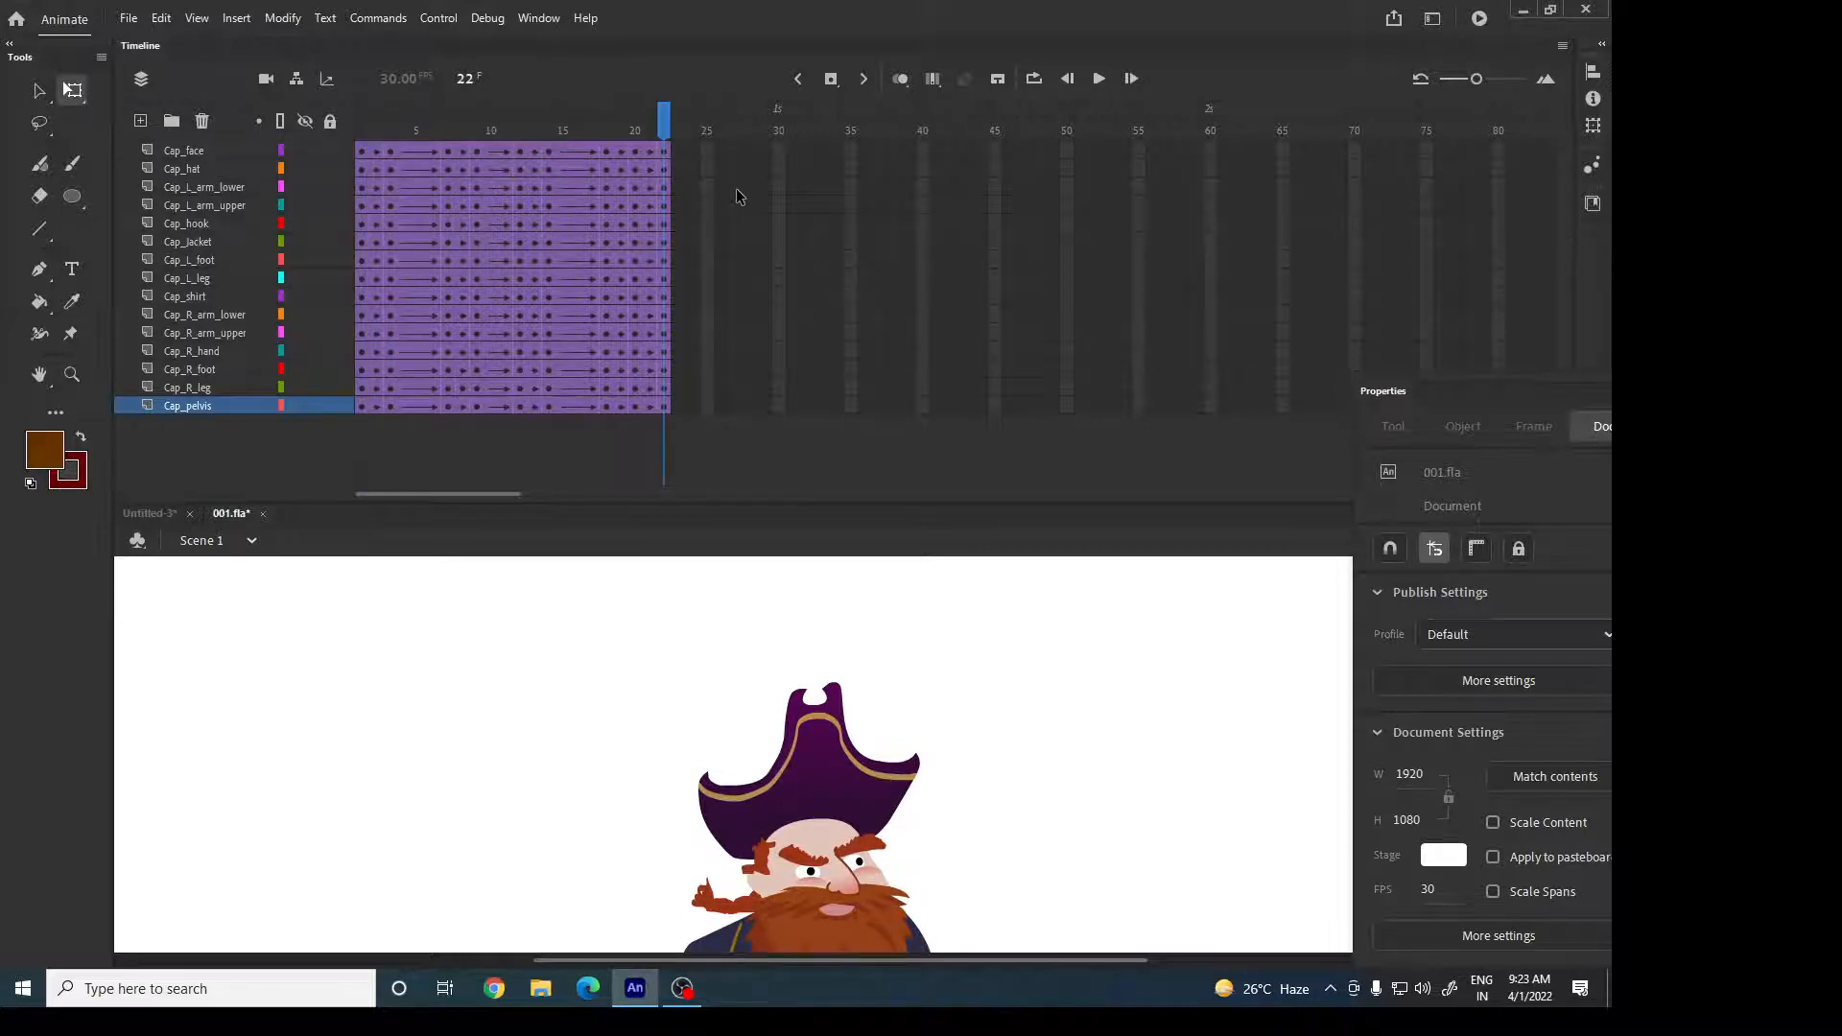
In Untitled-3, add a new layer and delete Layer_1 with the tweened ball.
left_click(155, 510)
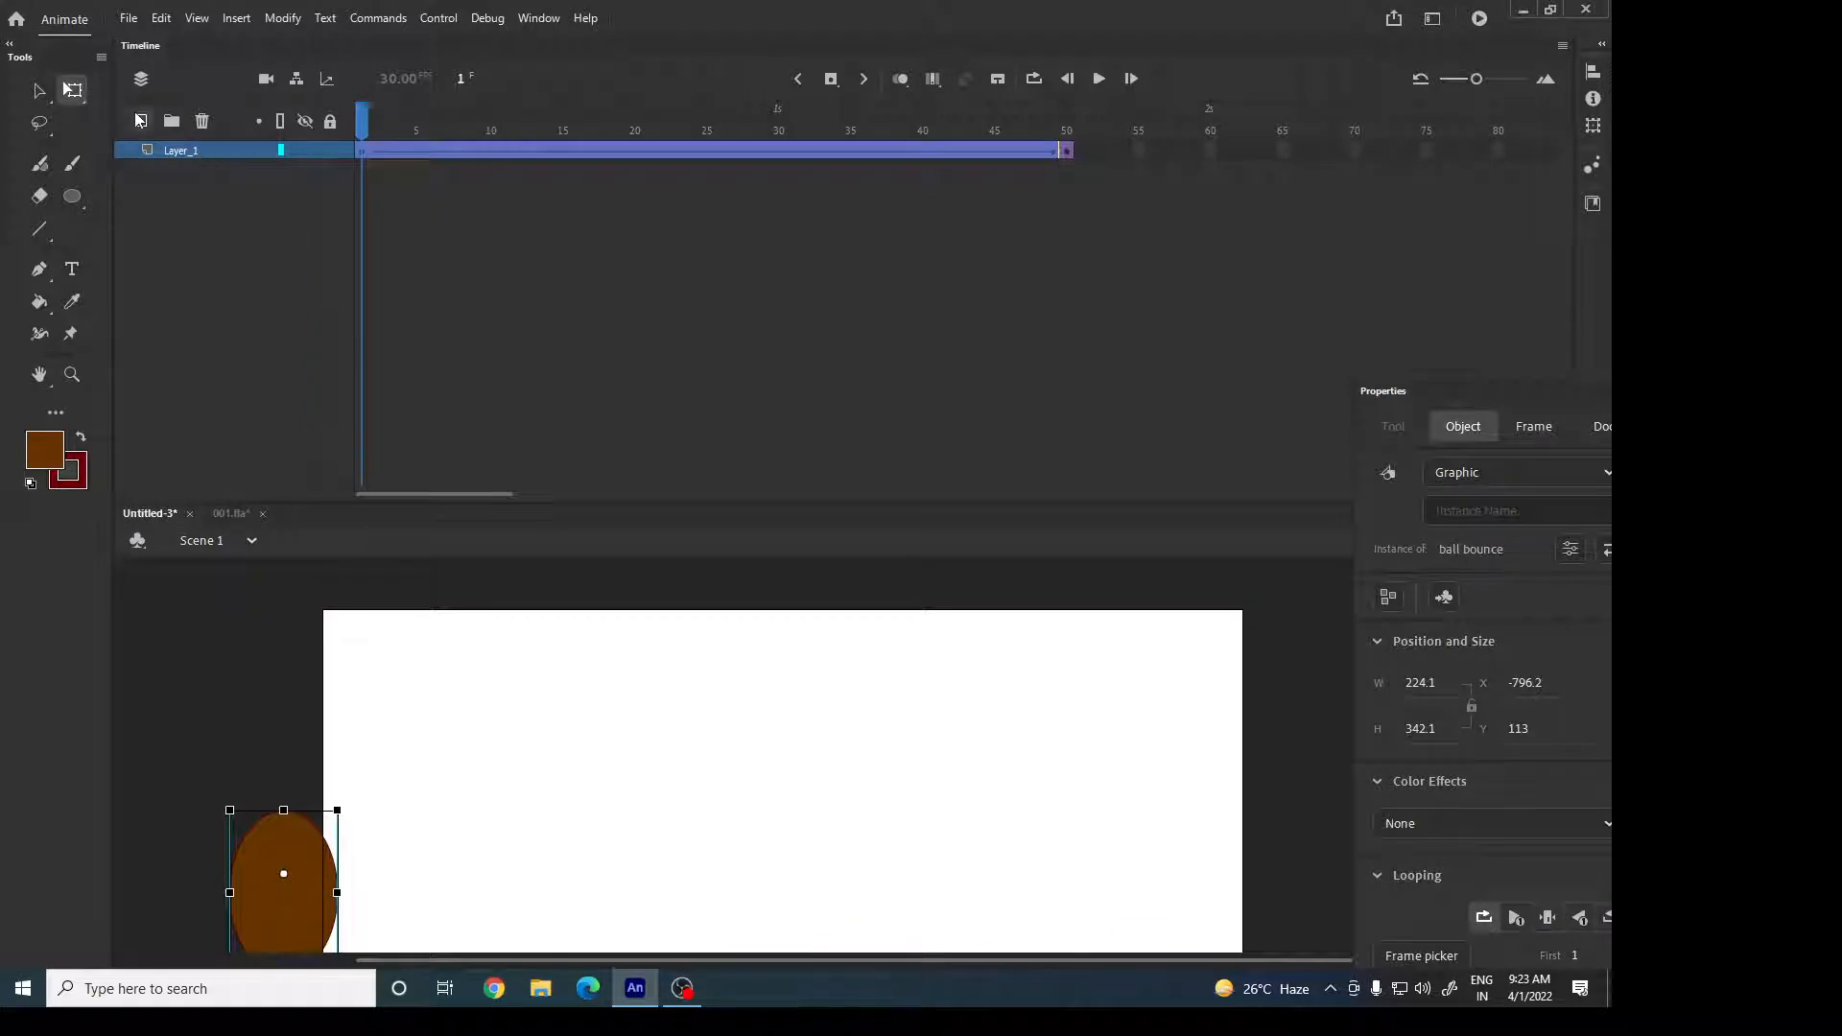
left_click(140, 119)
left_click(181, 169)
left_click(202, 120)
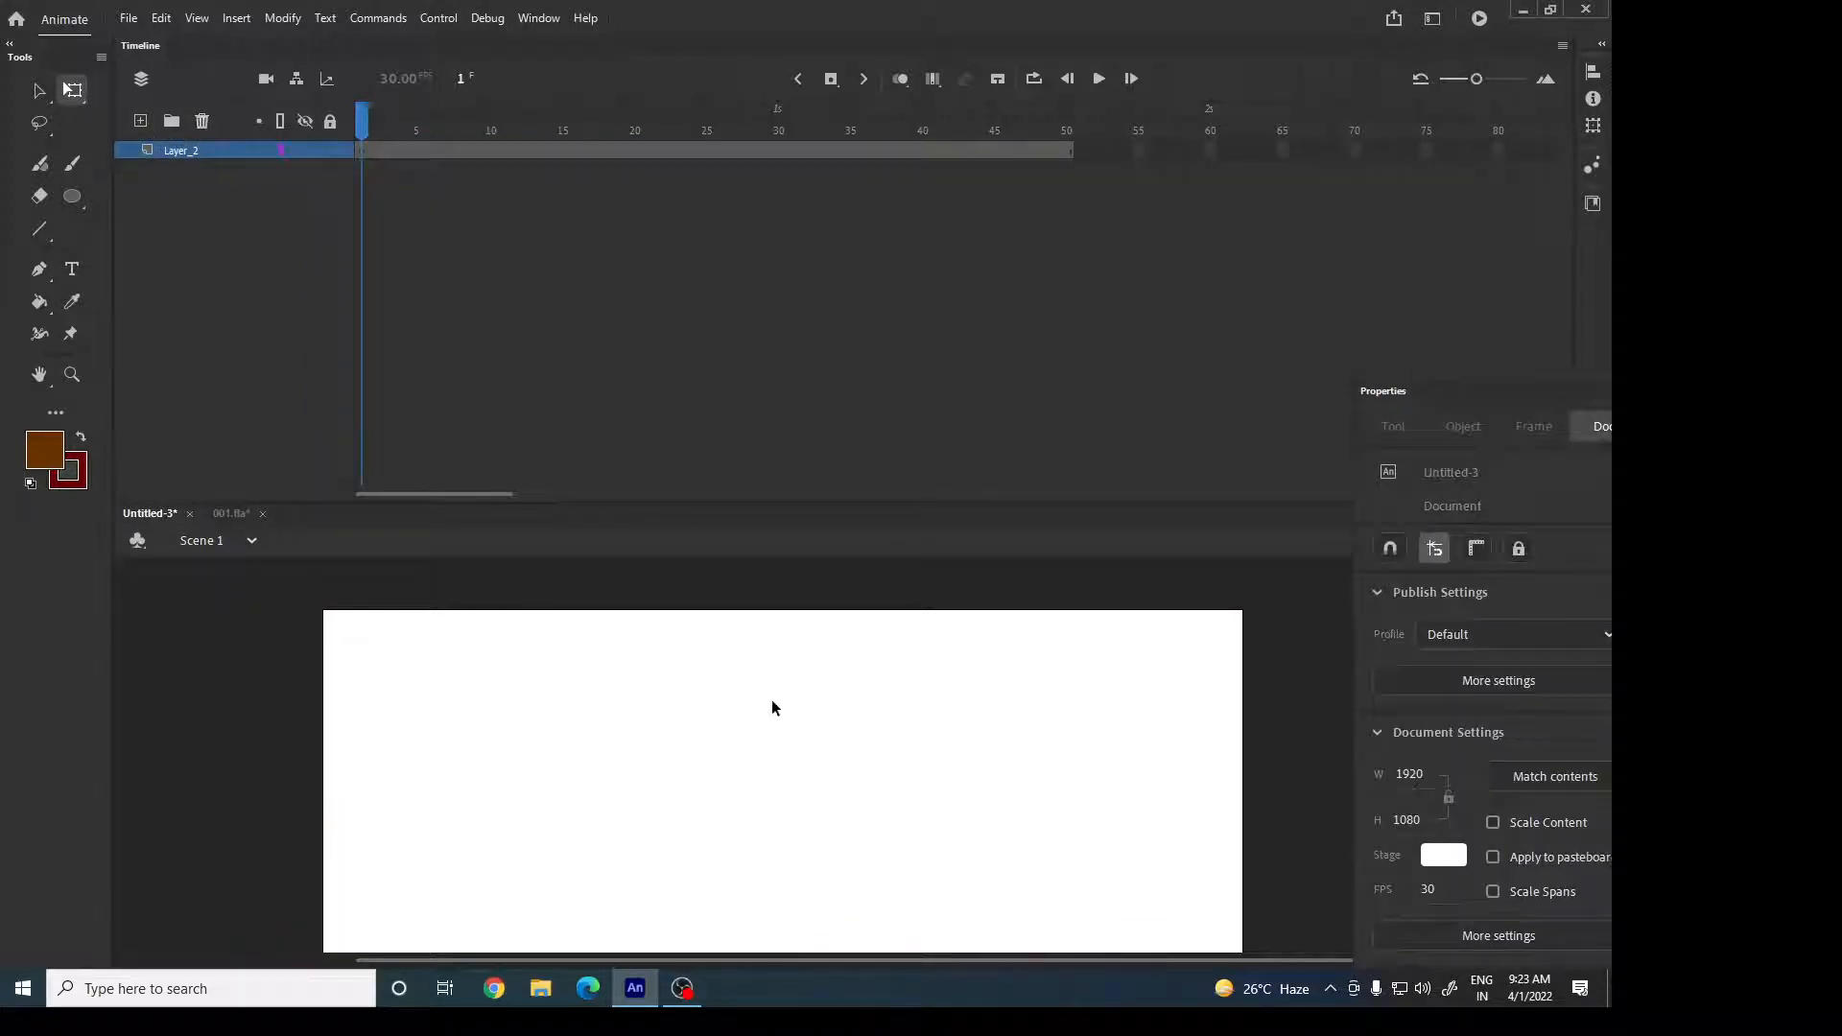
Draw a brown circle with a dark red stroke, about 670 px wide, near the stage's centre and select it whole.
key("ctrl+minus")
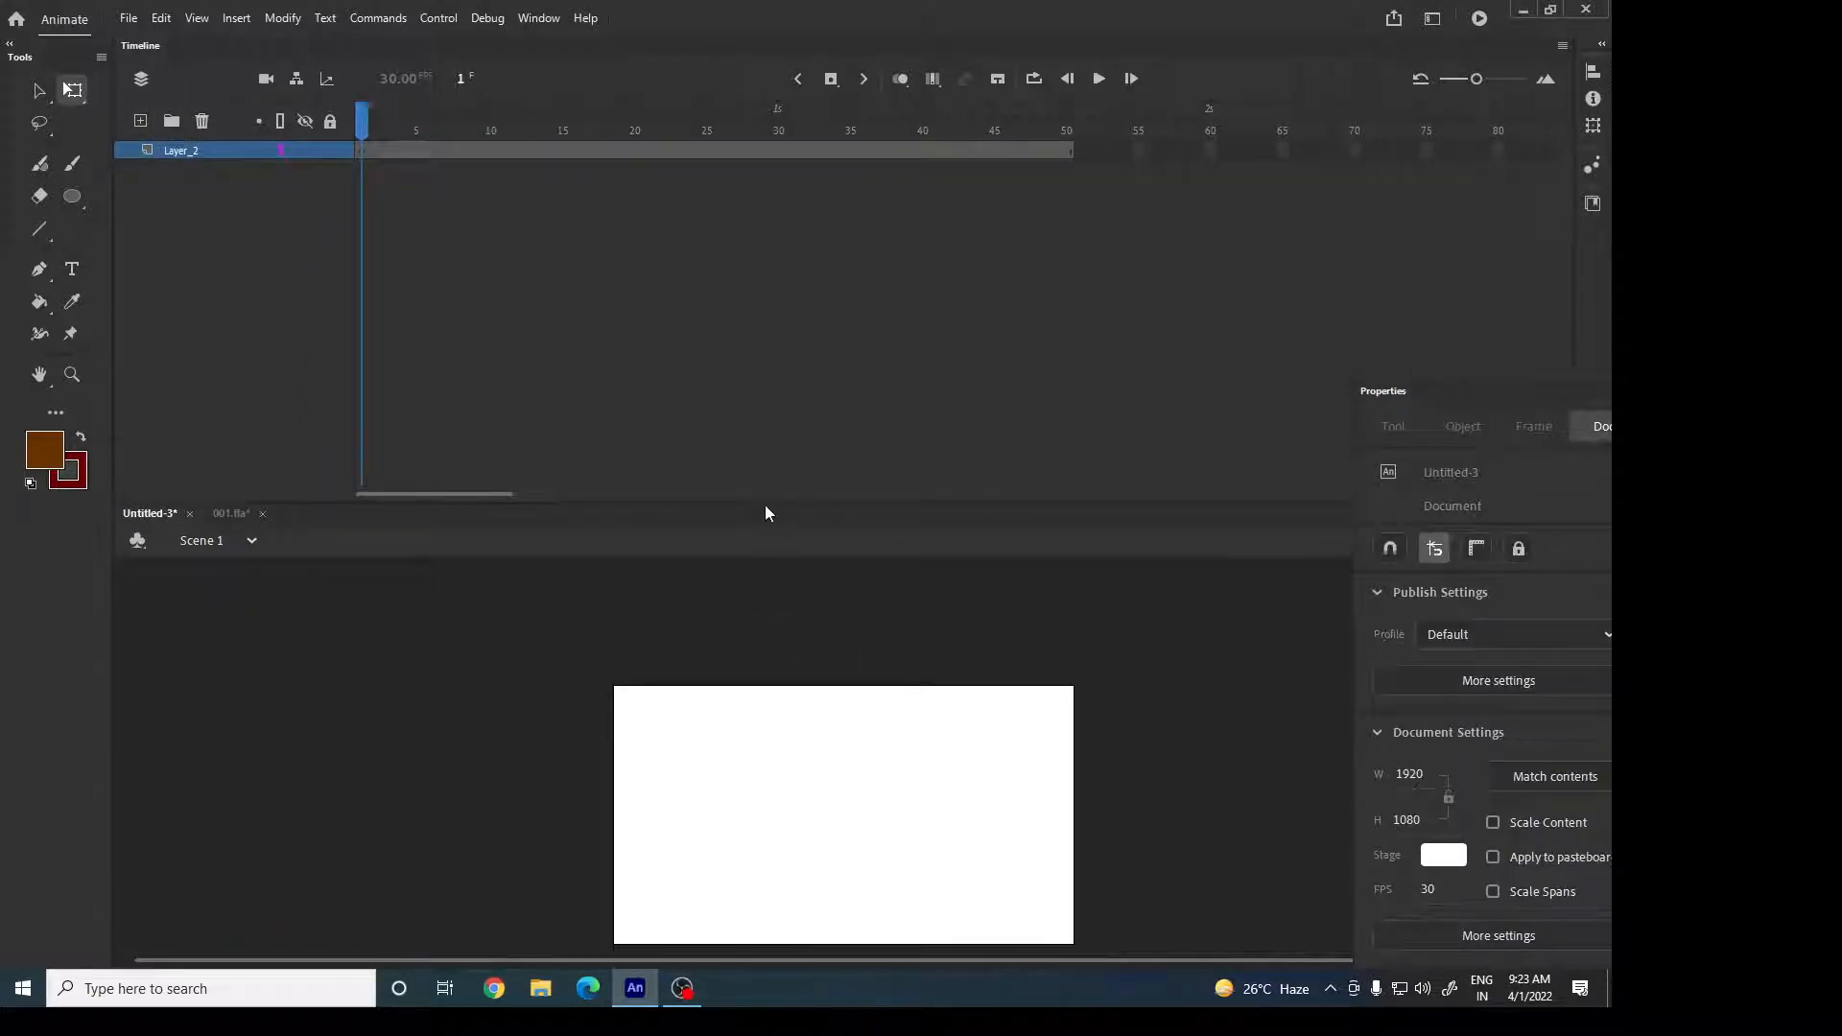
left_click_drag(763, 502, 758, 240)
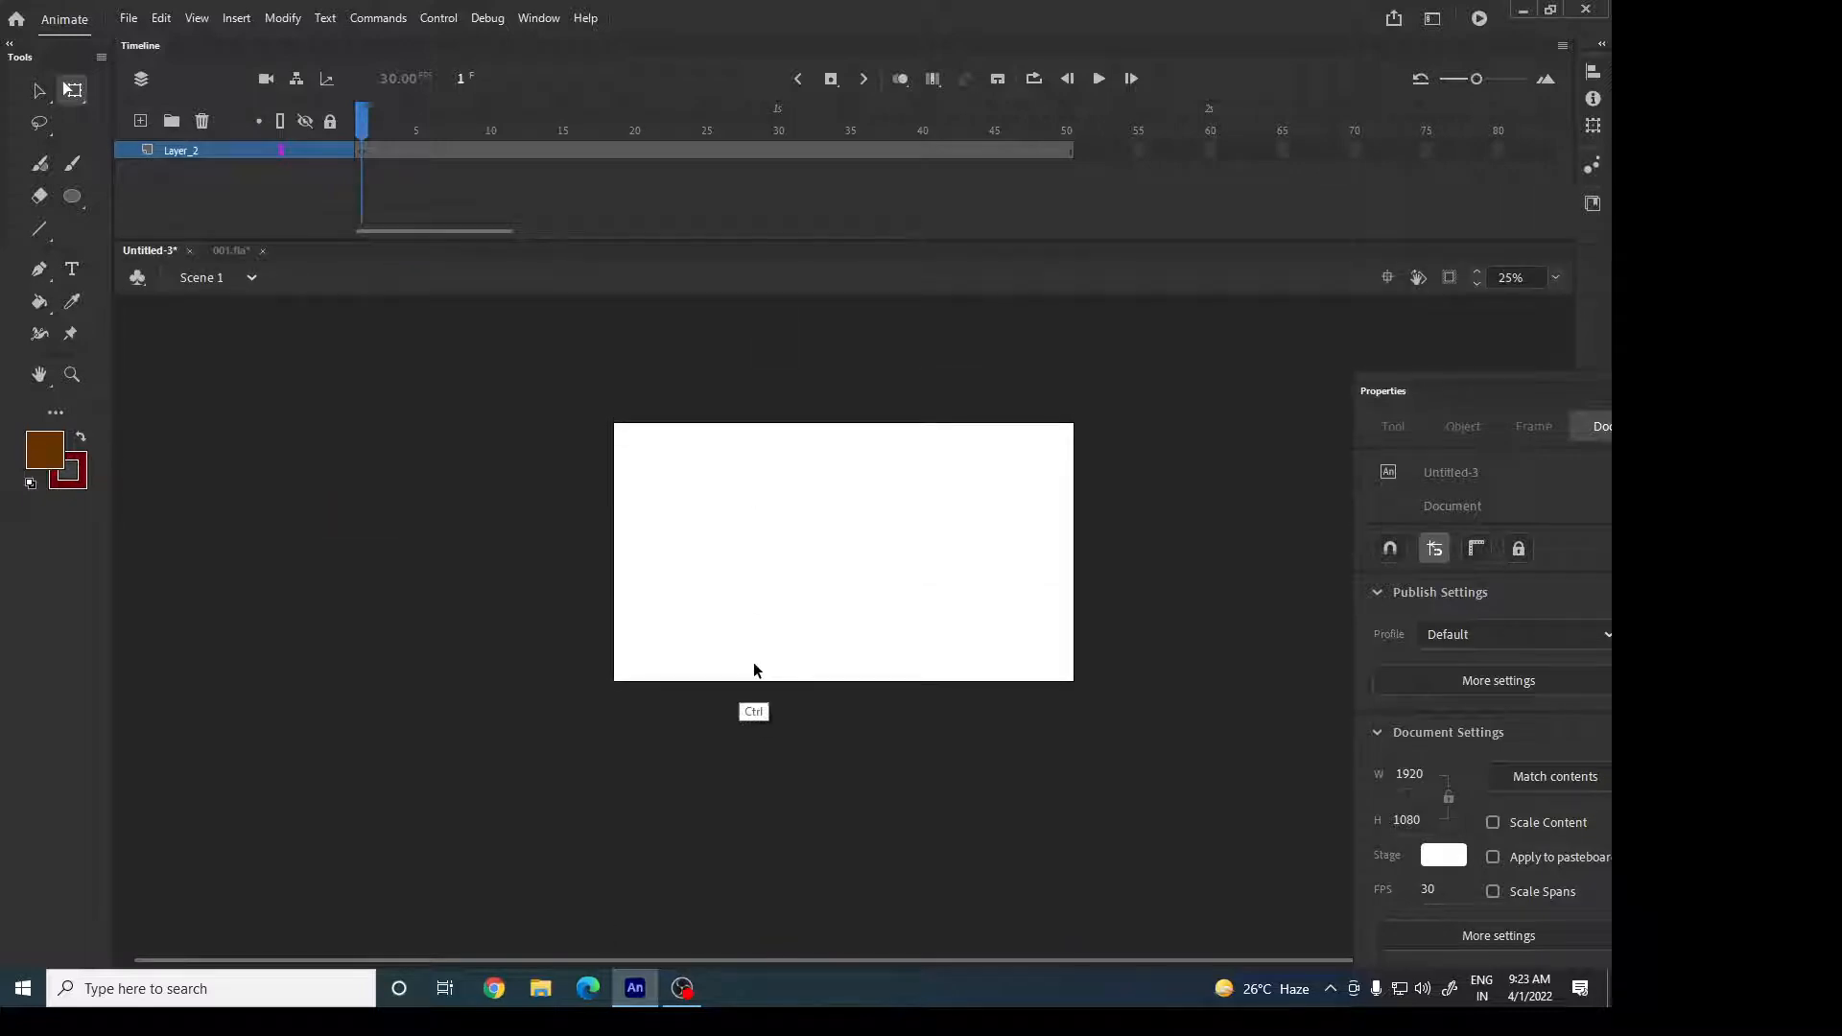
key("ctrl+equal")
left_click(71, 196)
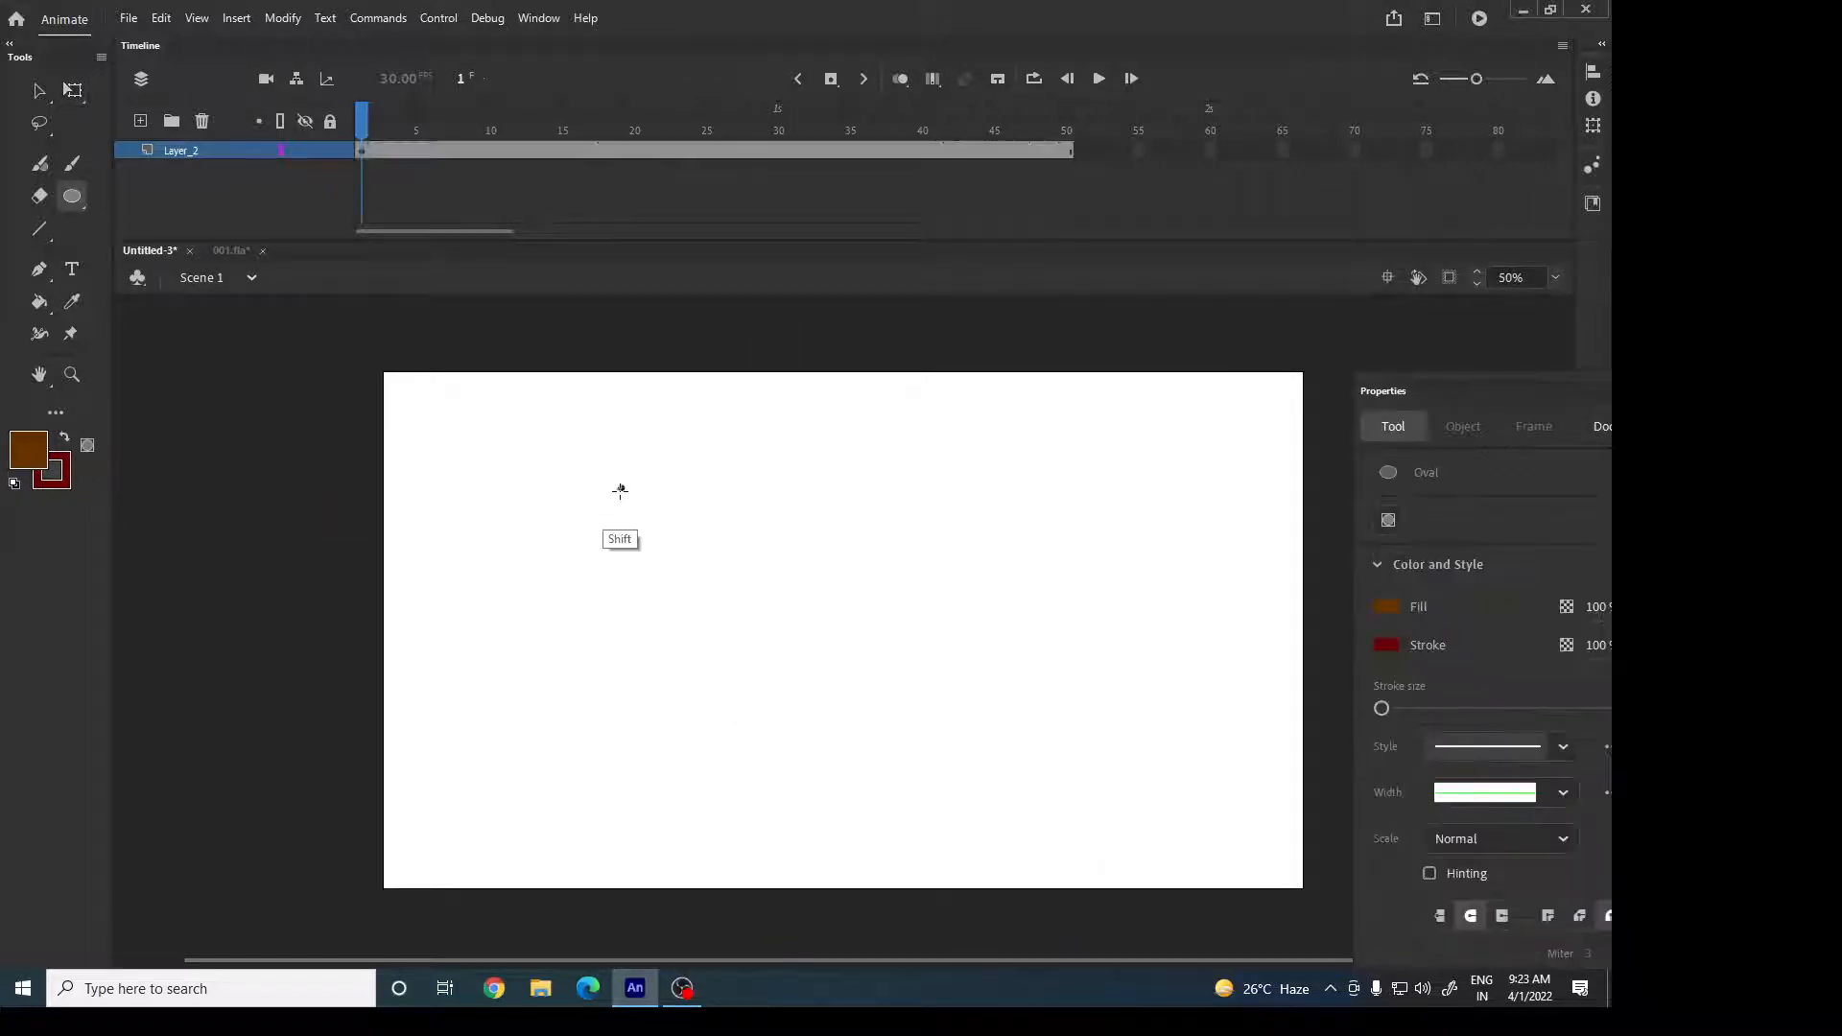
left_click_drag(617, 486, 859, 806)
key("v")
mouse_move(979, 871)
left_mouse_down()
mouse_move(748, 803)
mouse_move(572, 434)
left_mouse_up()
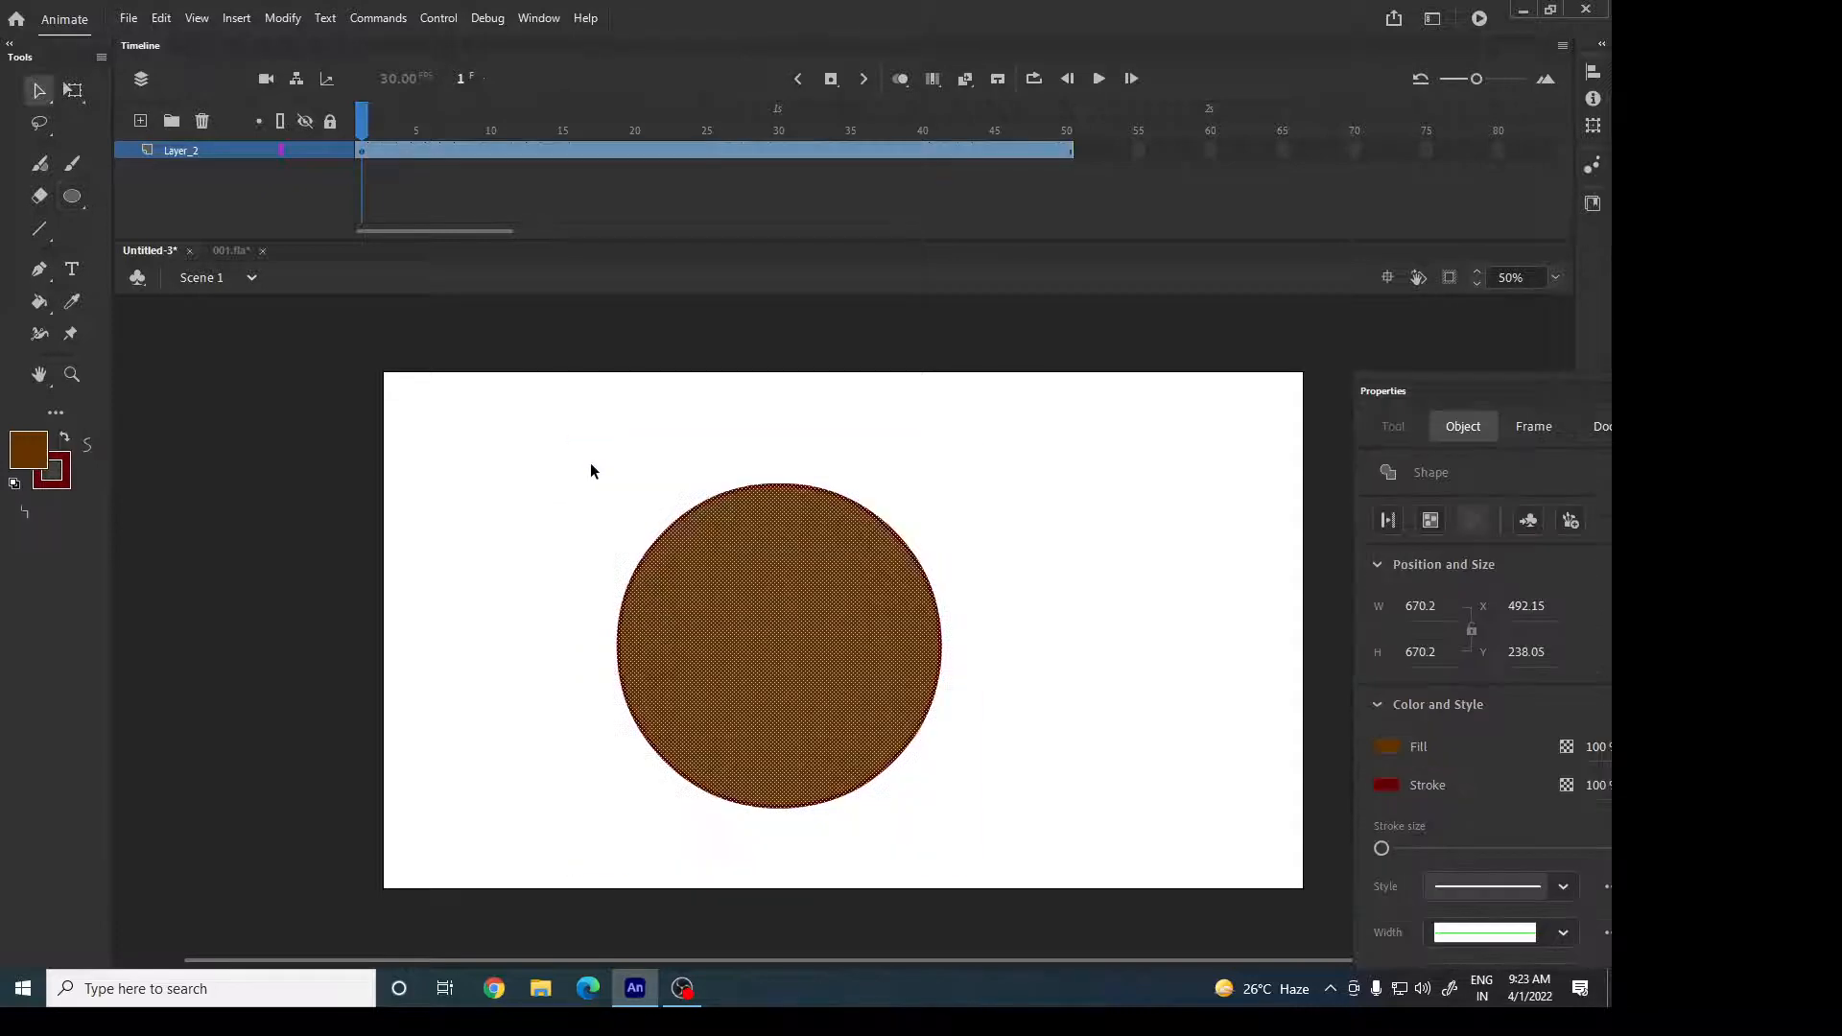
Convert the circle to a Graphic symbol named Symbol 1, open it for editing, and return to Scene 1.
right_click(764, 580)
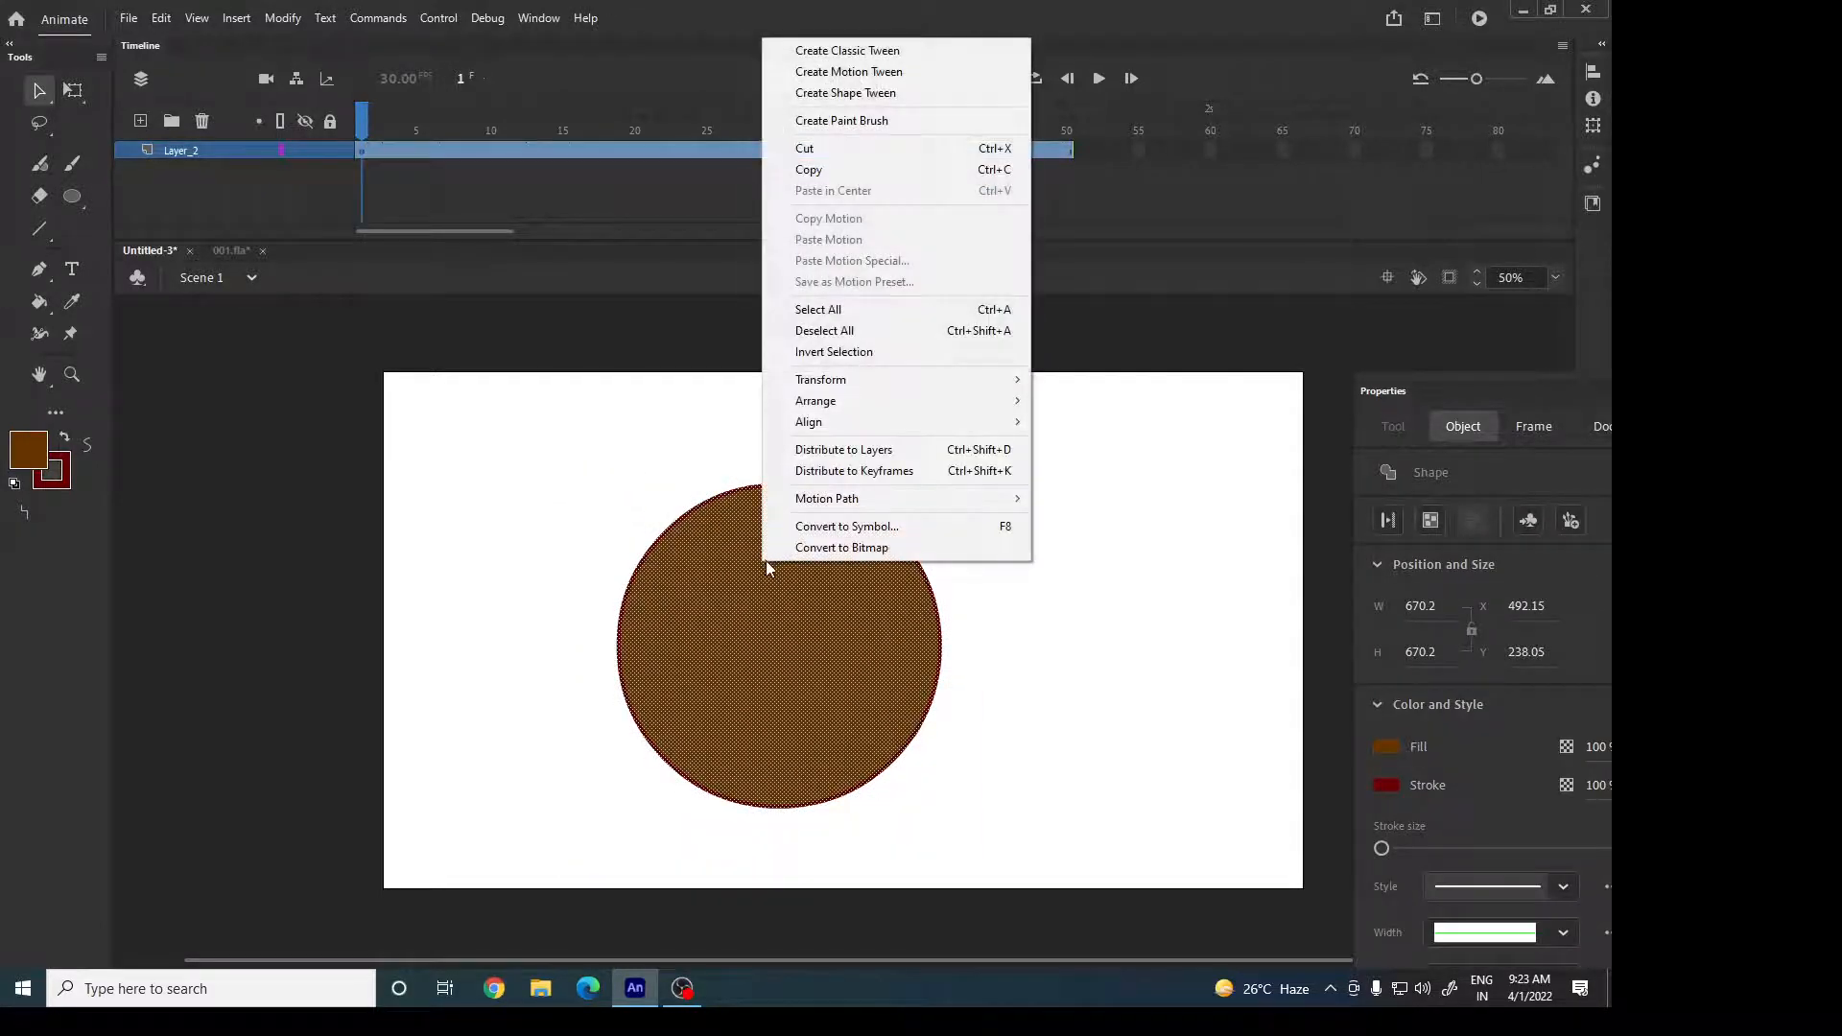
left_click(892, 528)
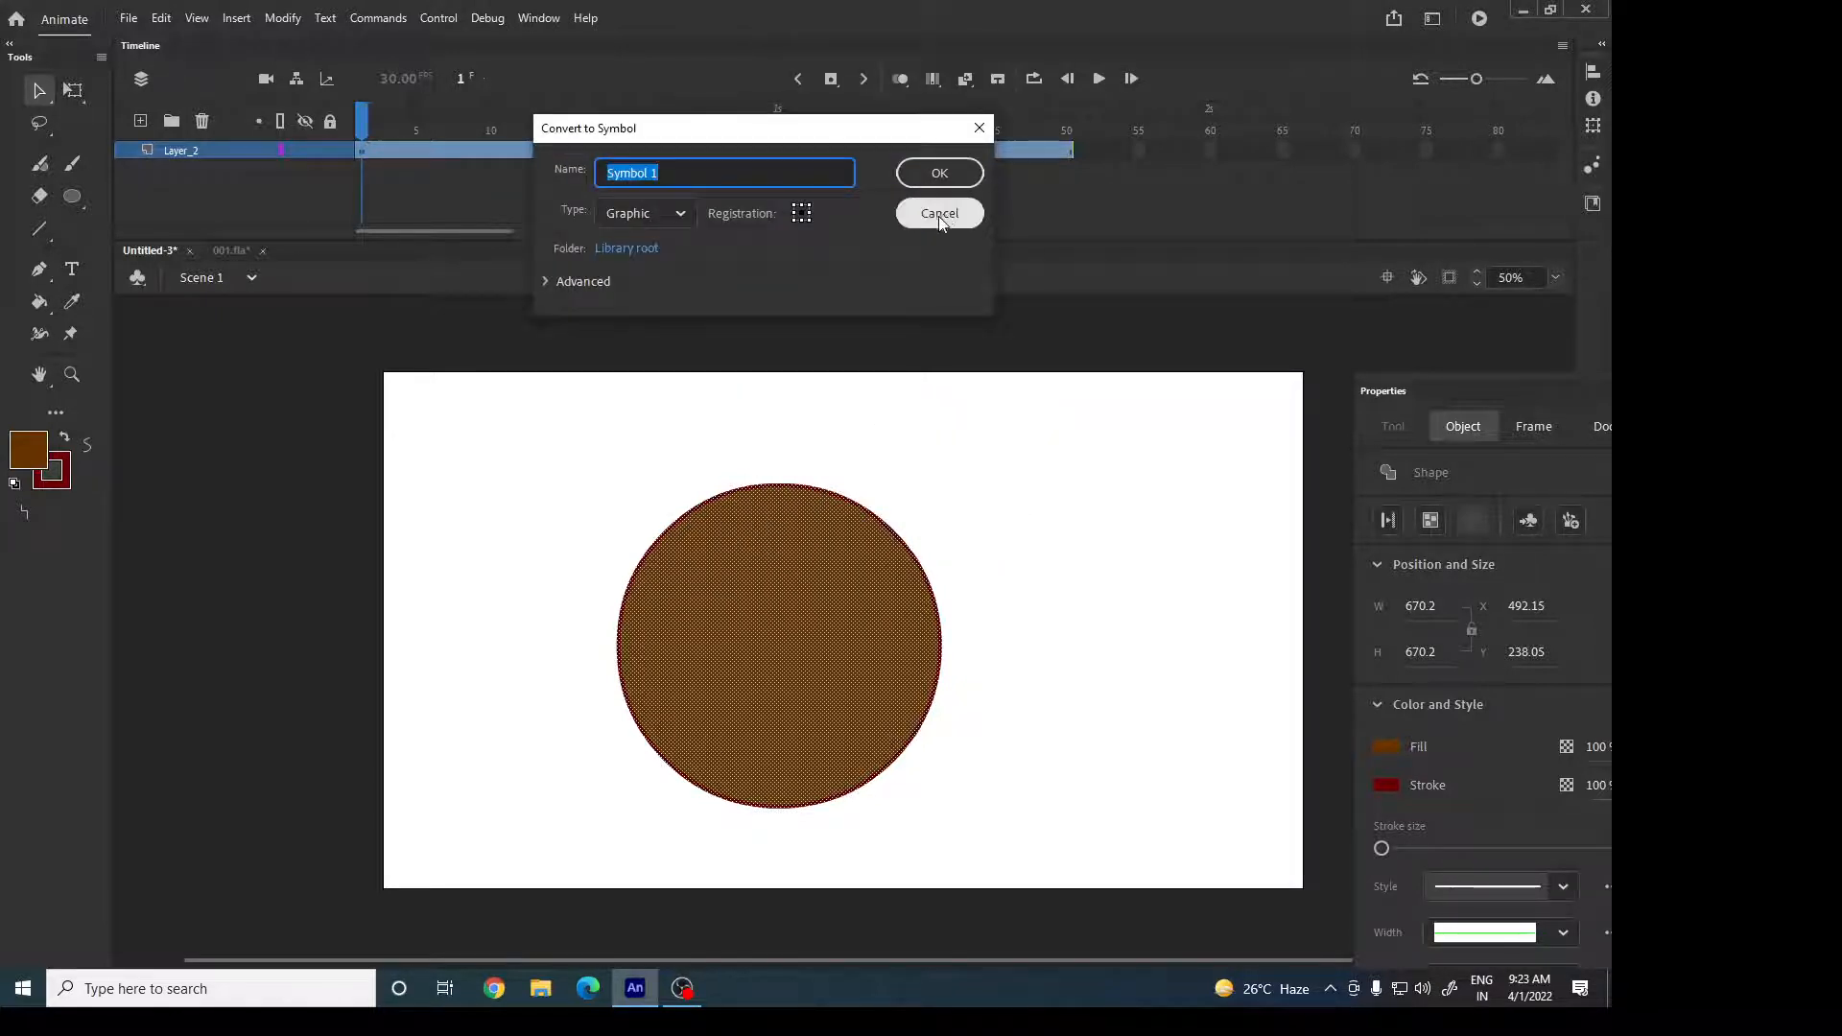
left_click(939, 172)
double_click(826, 581)
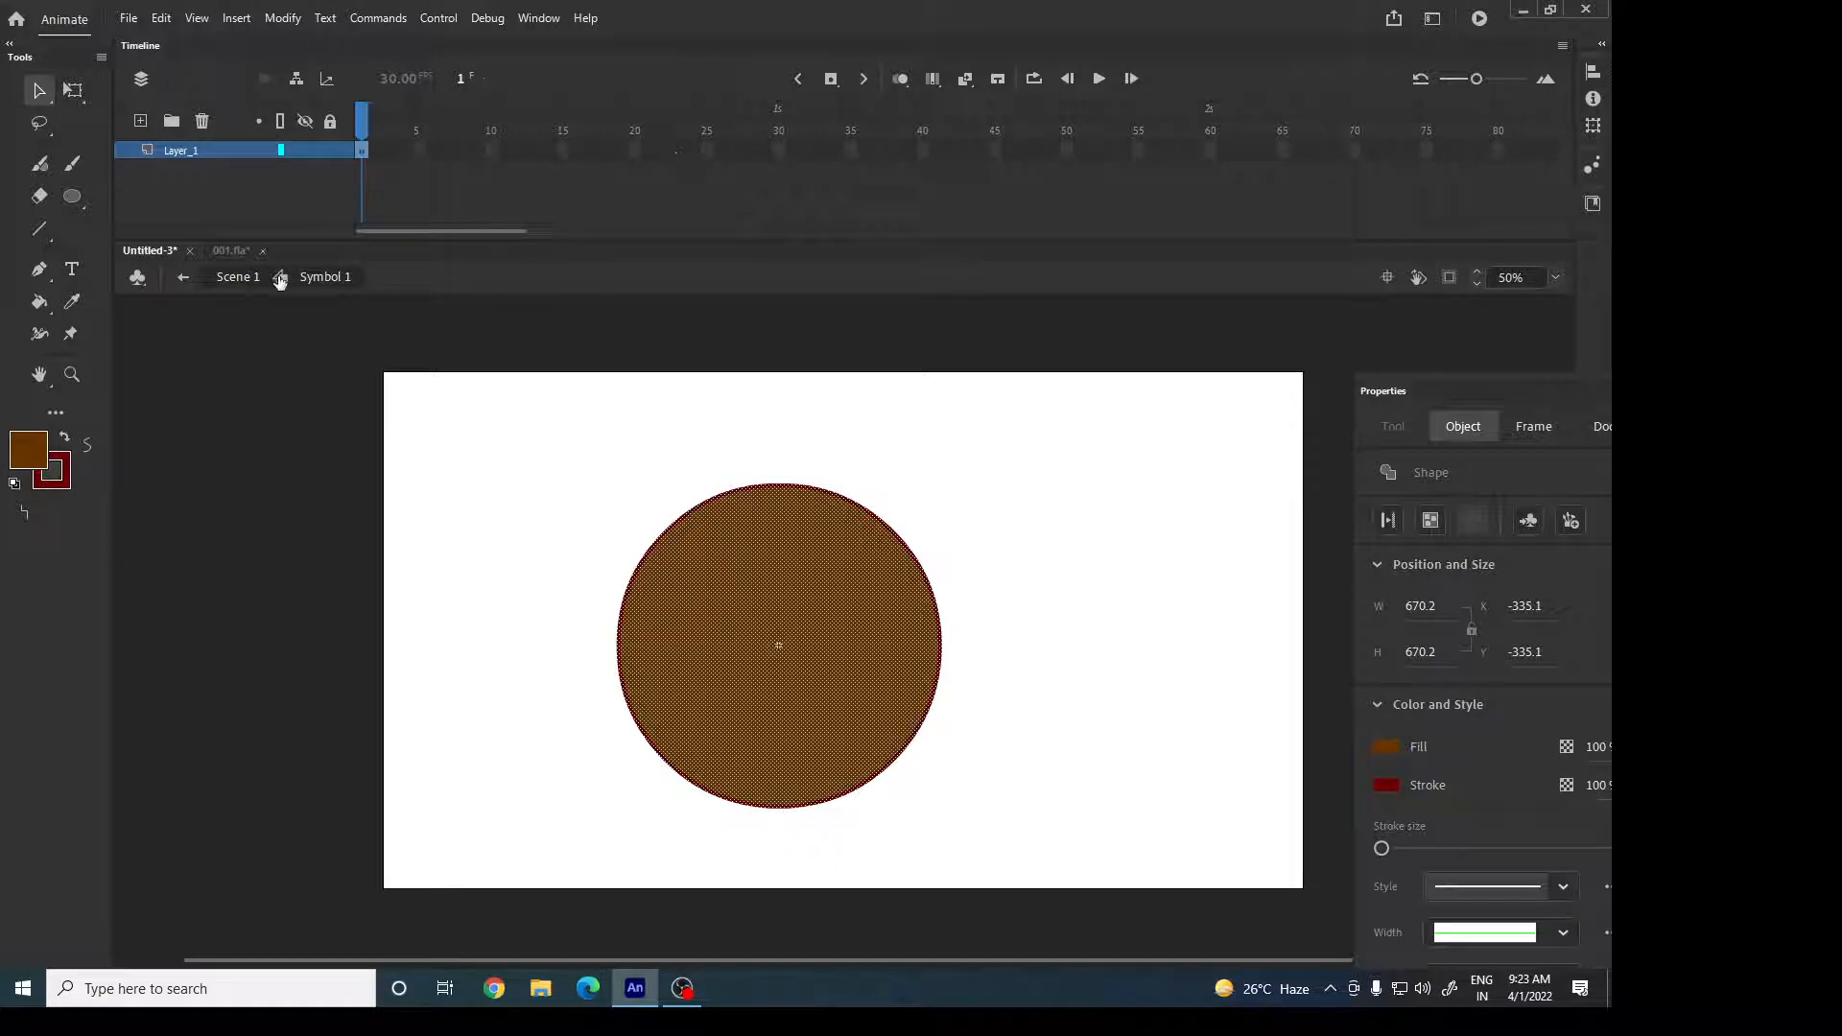
left_click(238, 276)
In 001.fla, select all layers from Cap_face to Cap_pelvis and copy them.
left_click(228, 250)
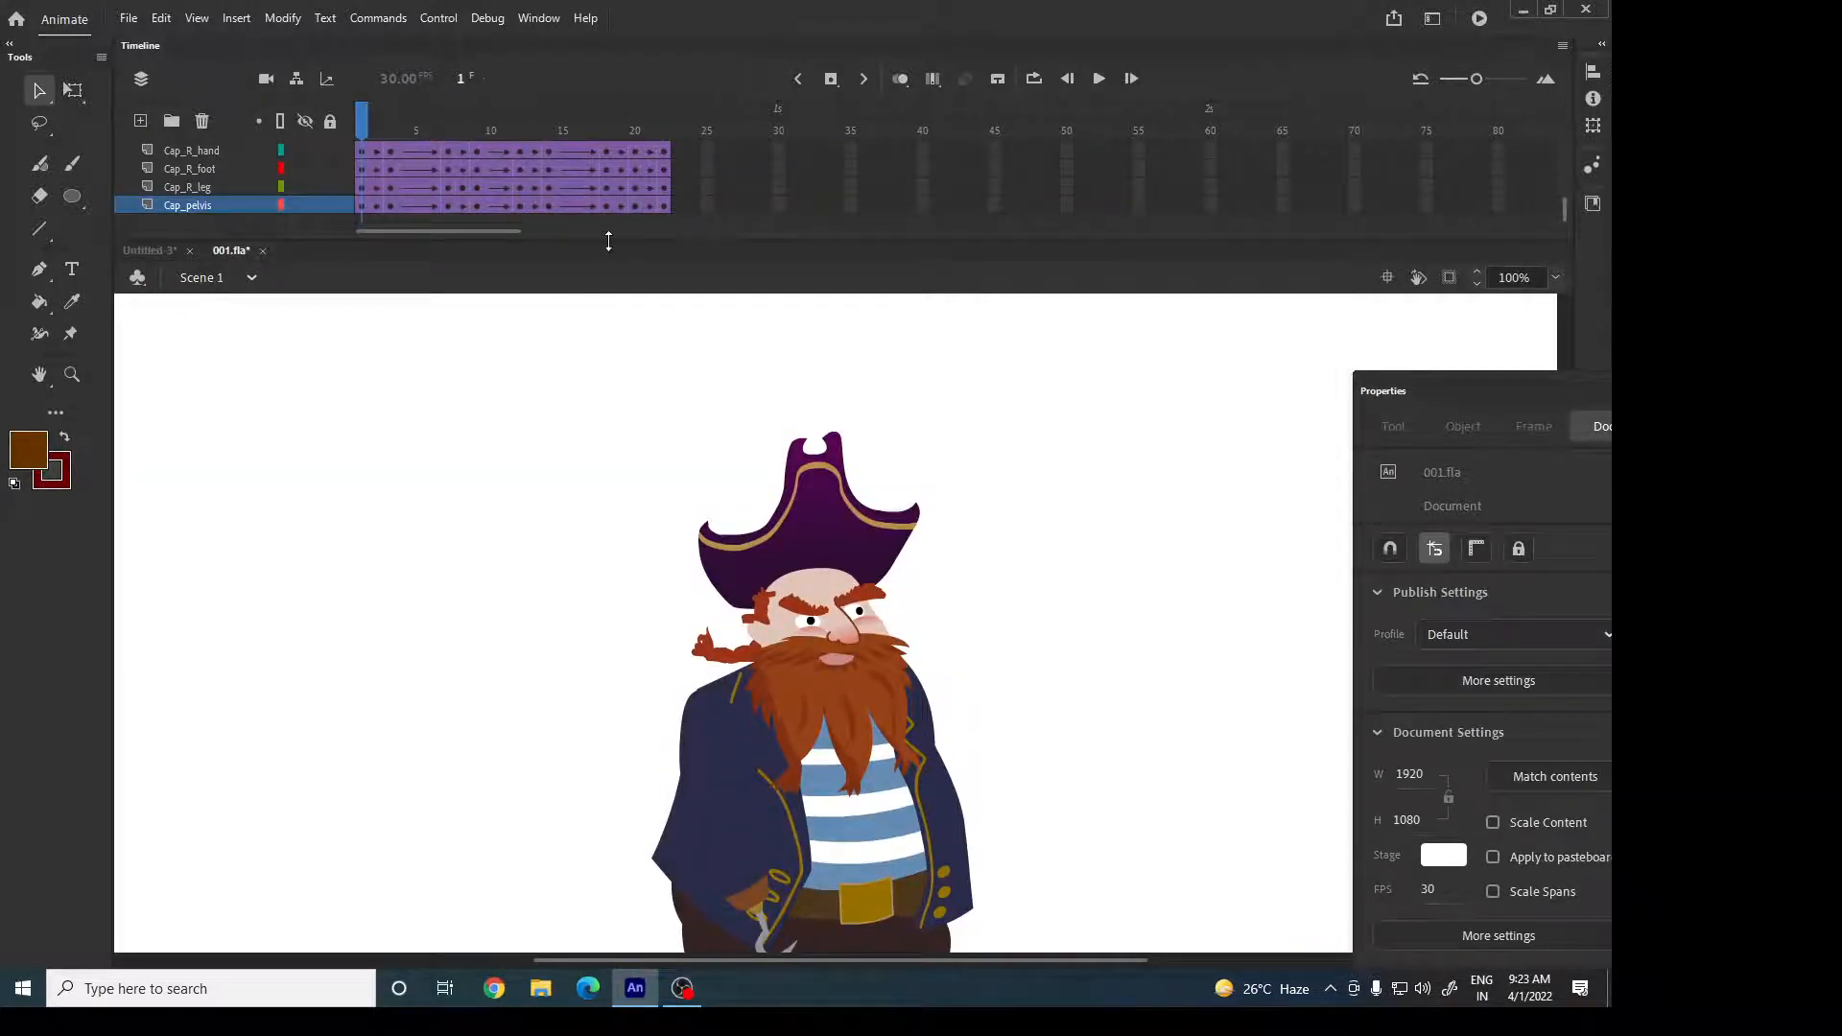
left_click_drag(608, 241, 617, 539)
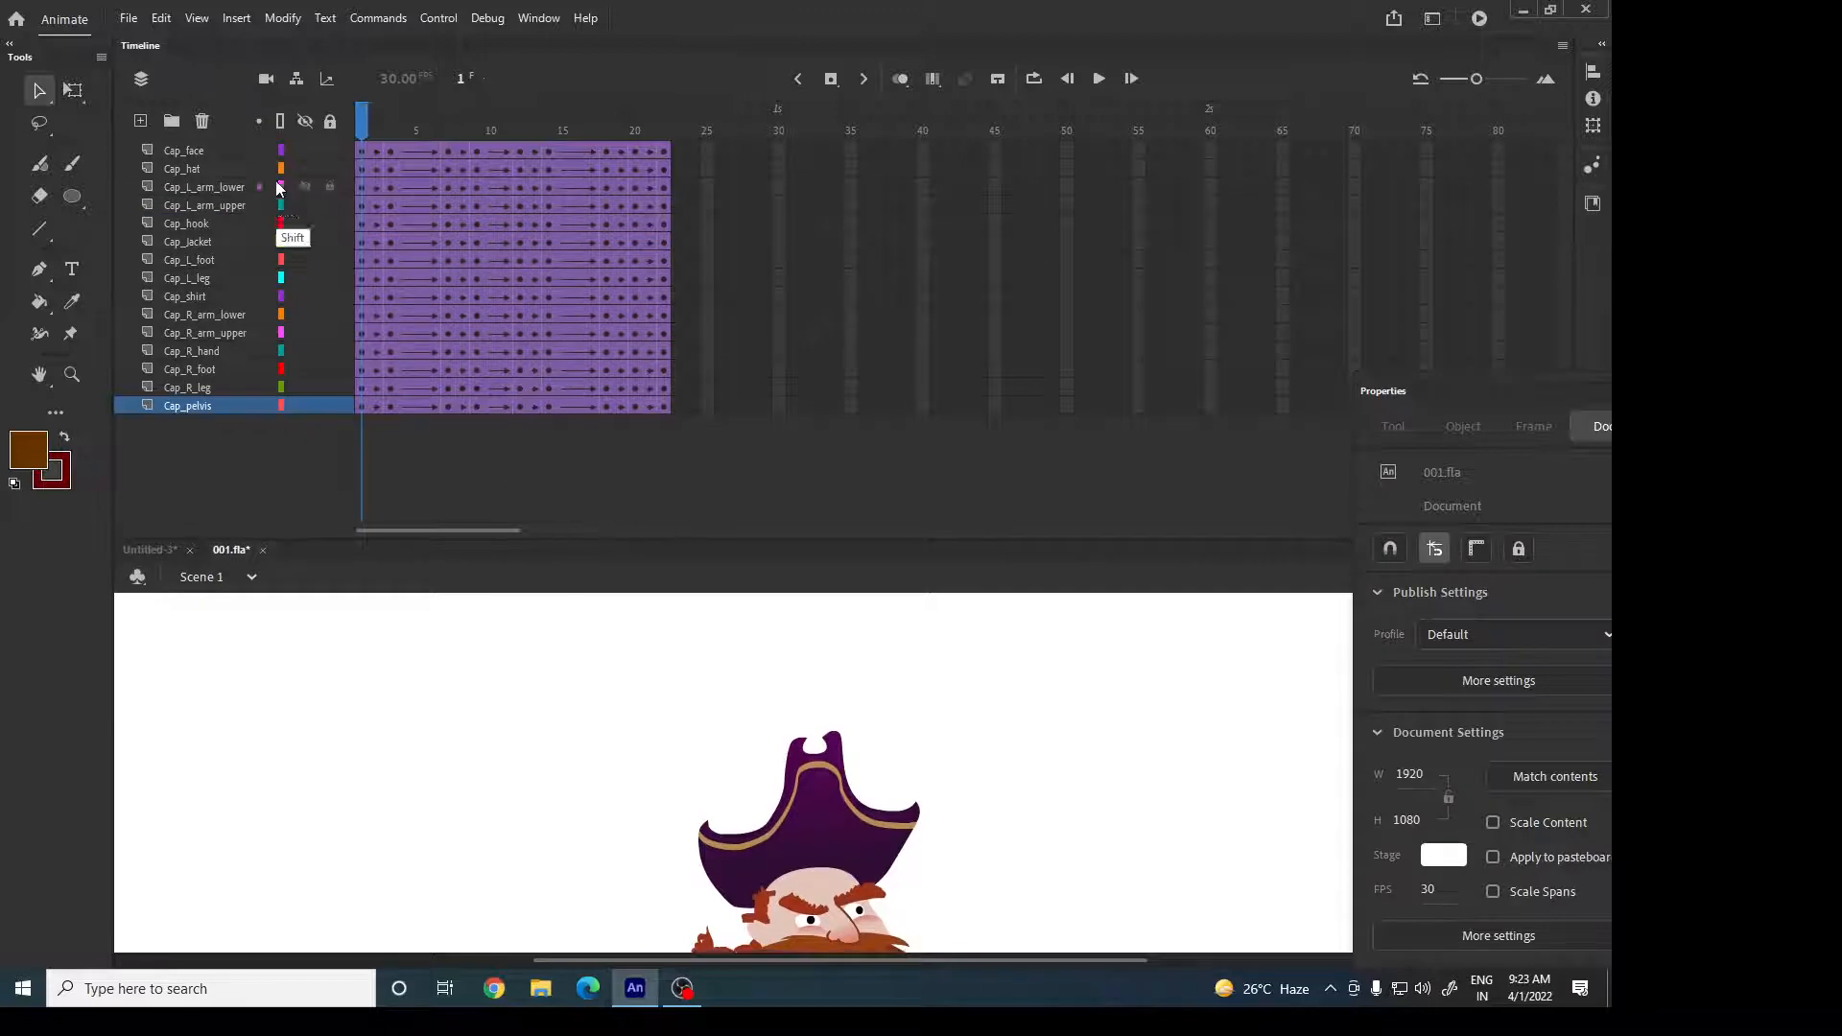
left_click(232, 157, "shift")
right_click(224, 146)
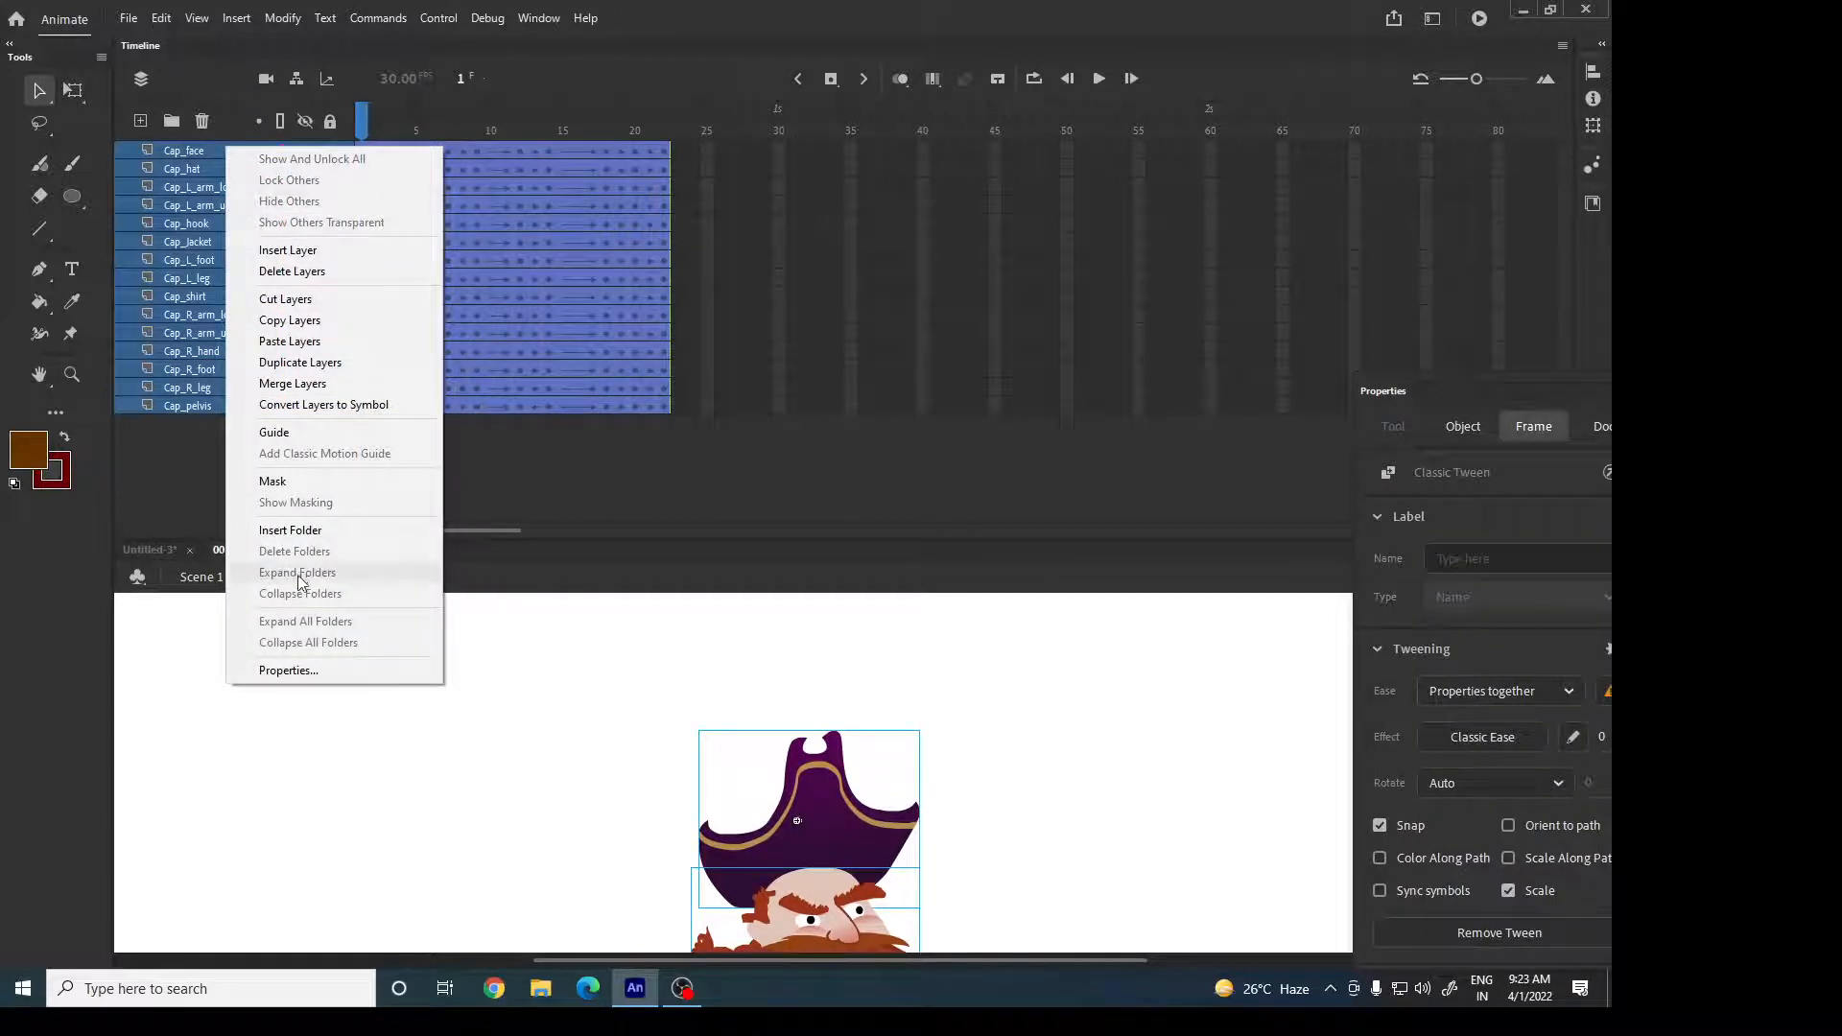
left_click(330, 323)
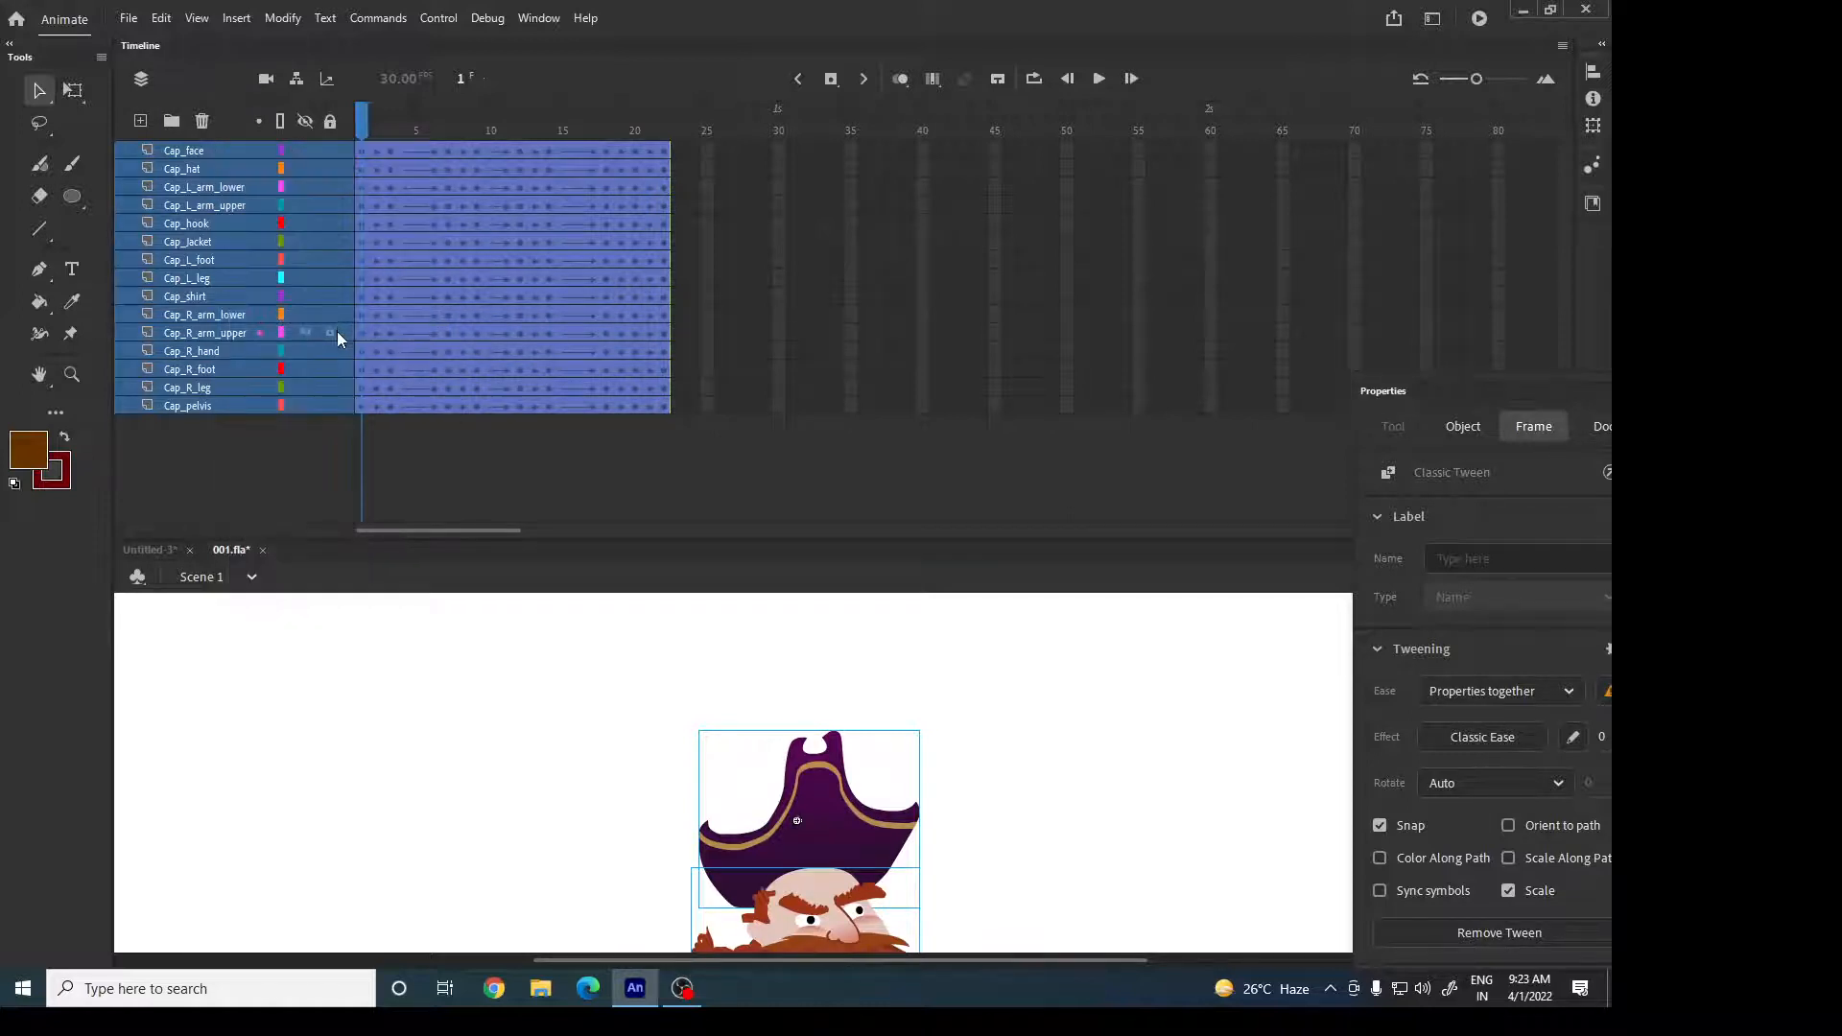
Create a new Full HD document, 1920 × 1080 at 30 fps, with the ActionScript 3.0 platform.
left_click(115, 18)
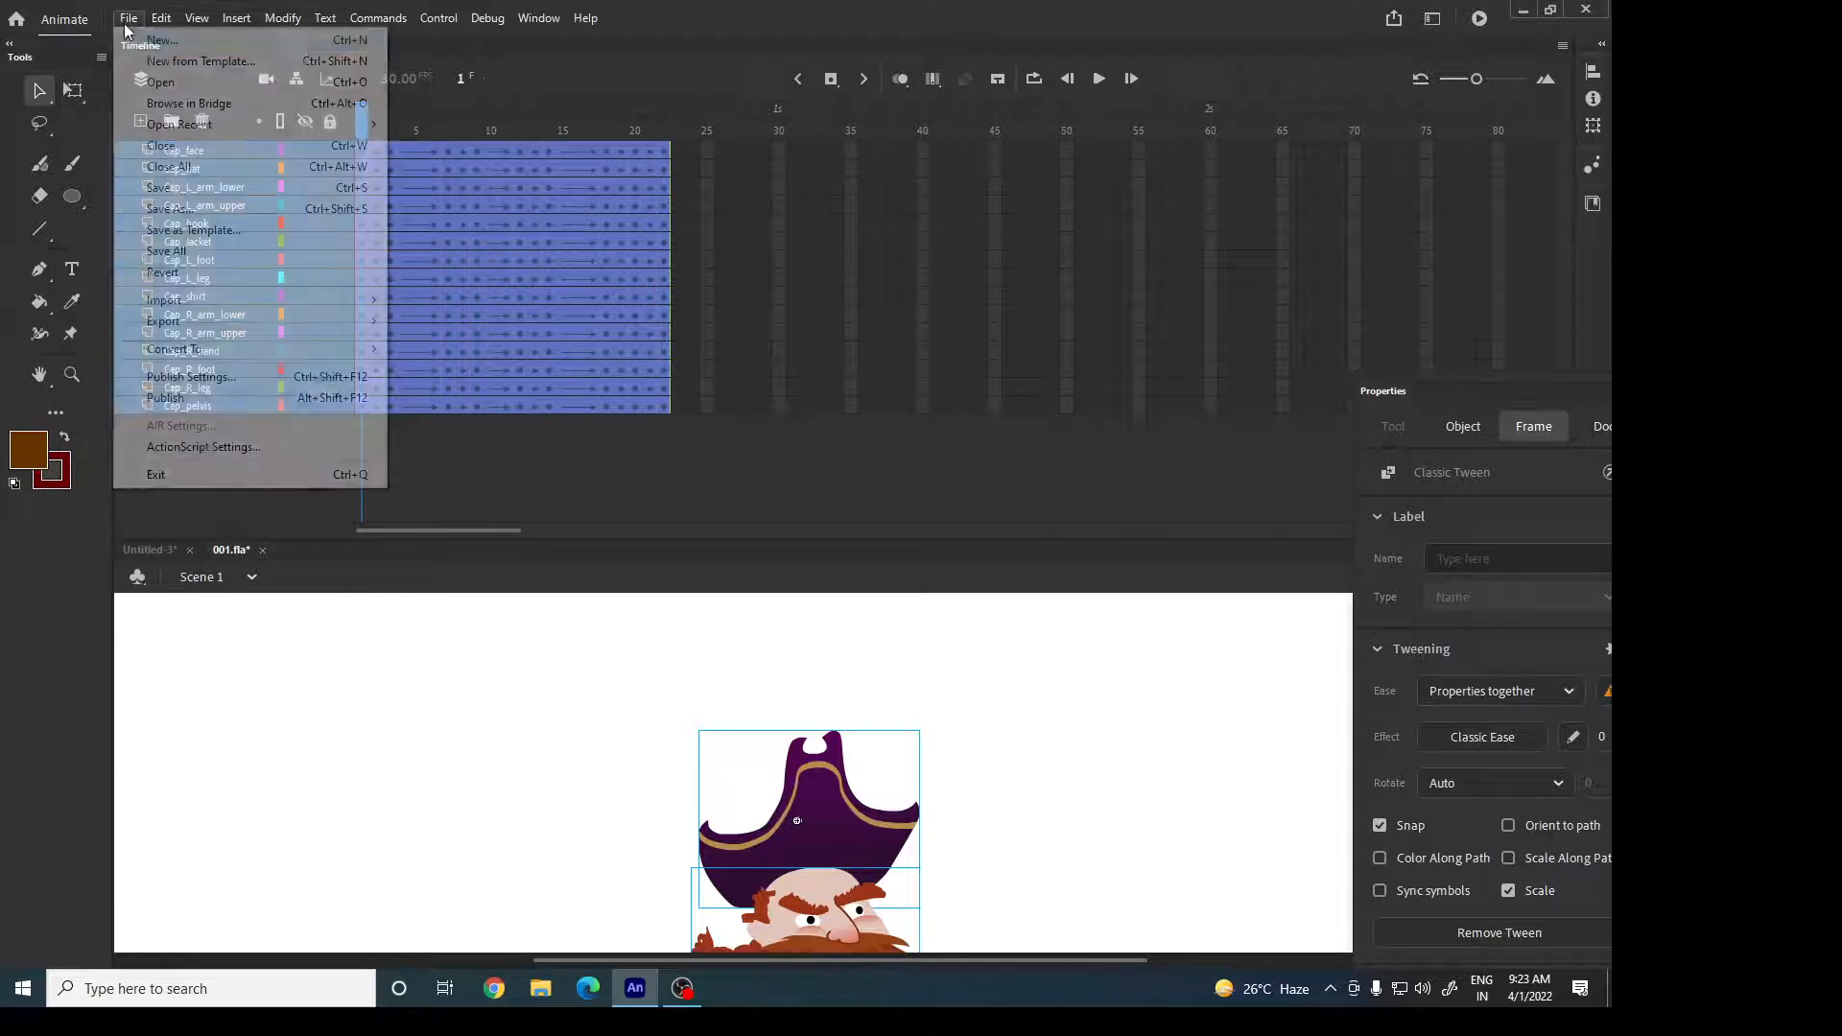
left_click(146, 44)
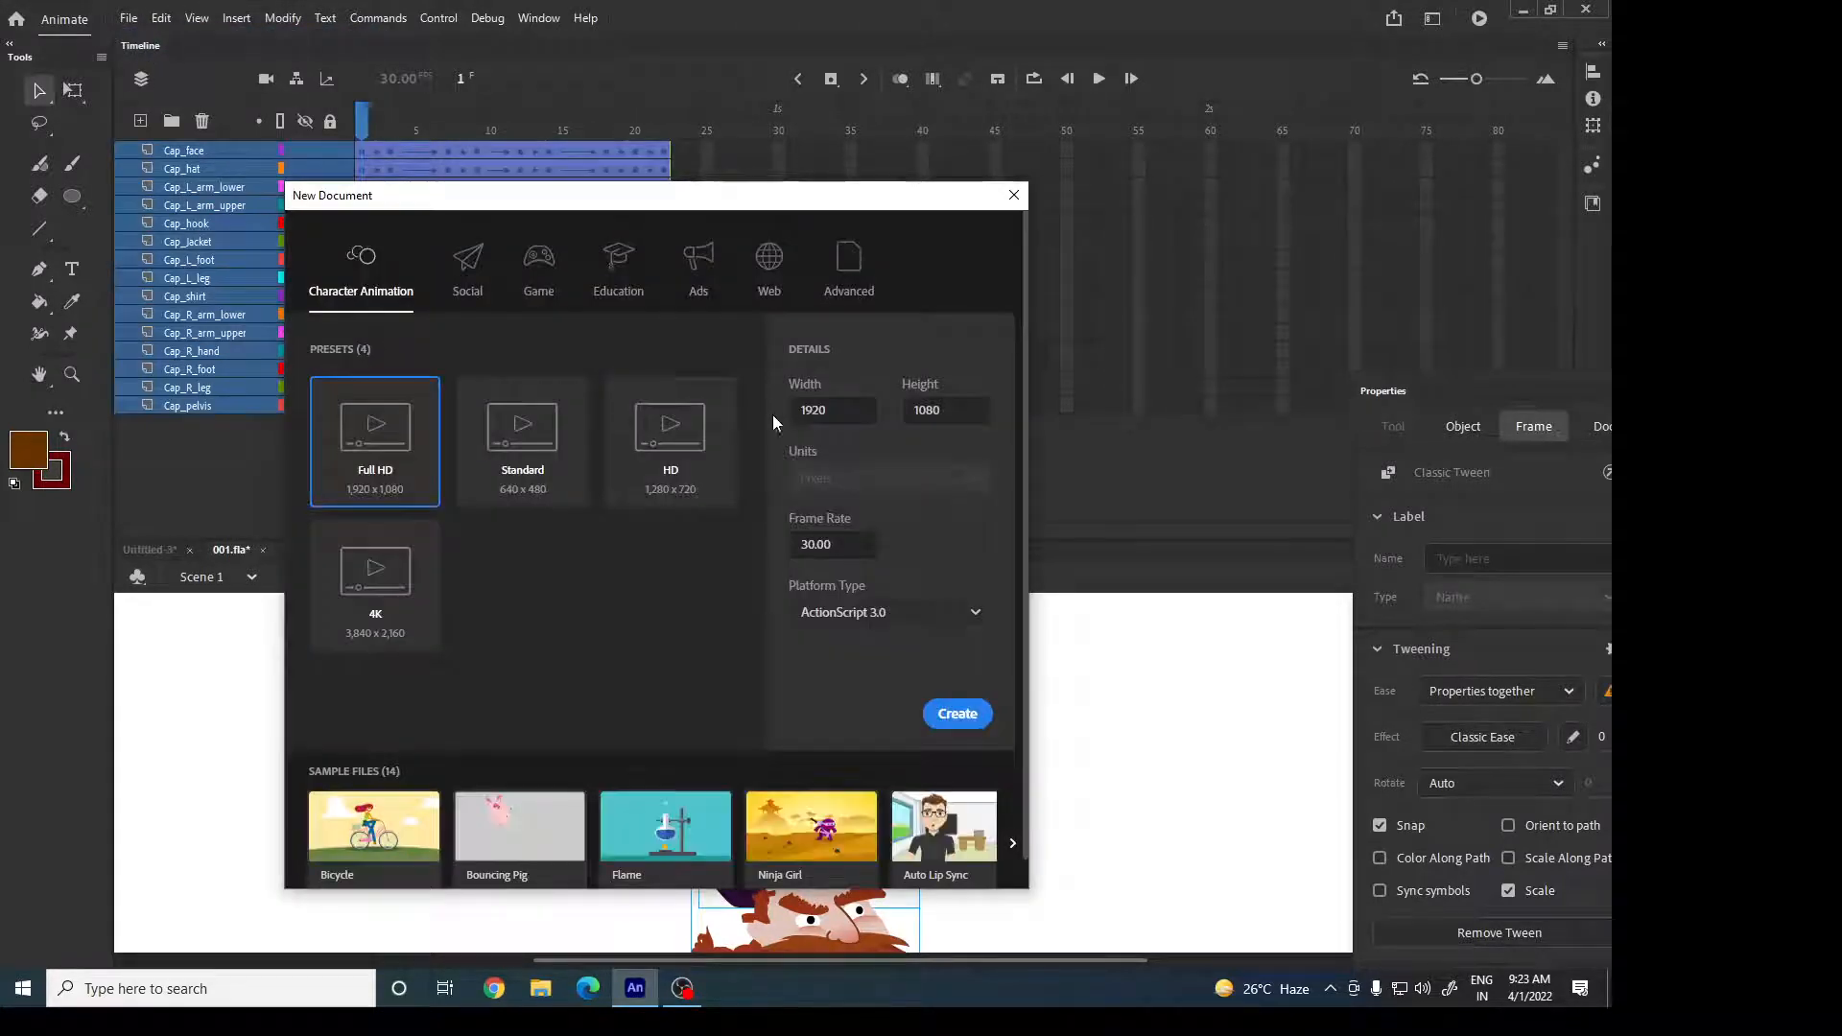
left_click(957, 714)
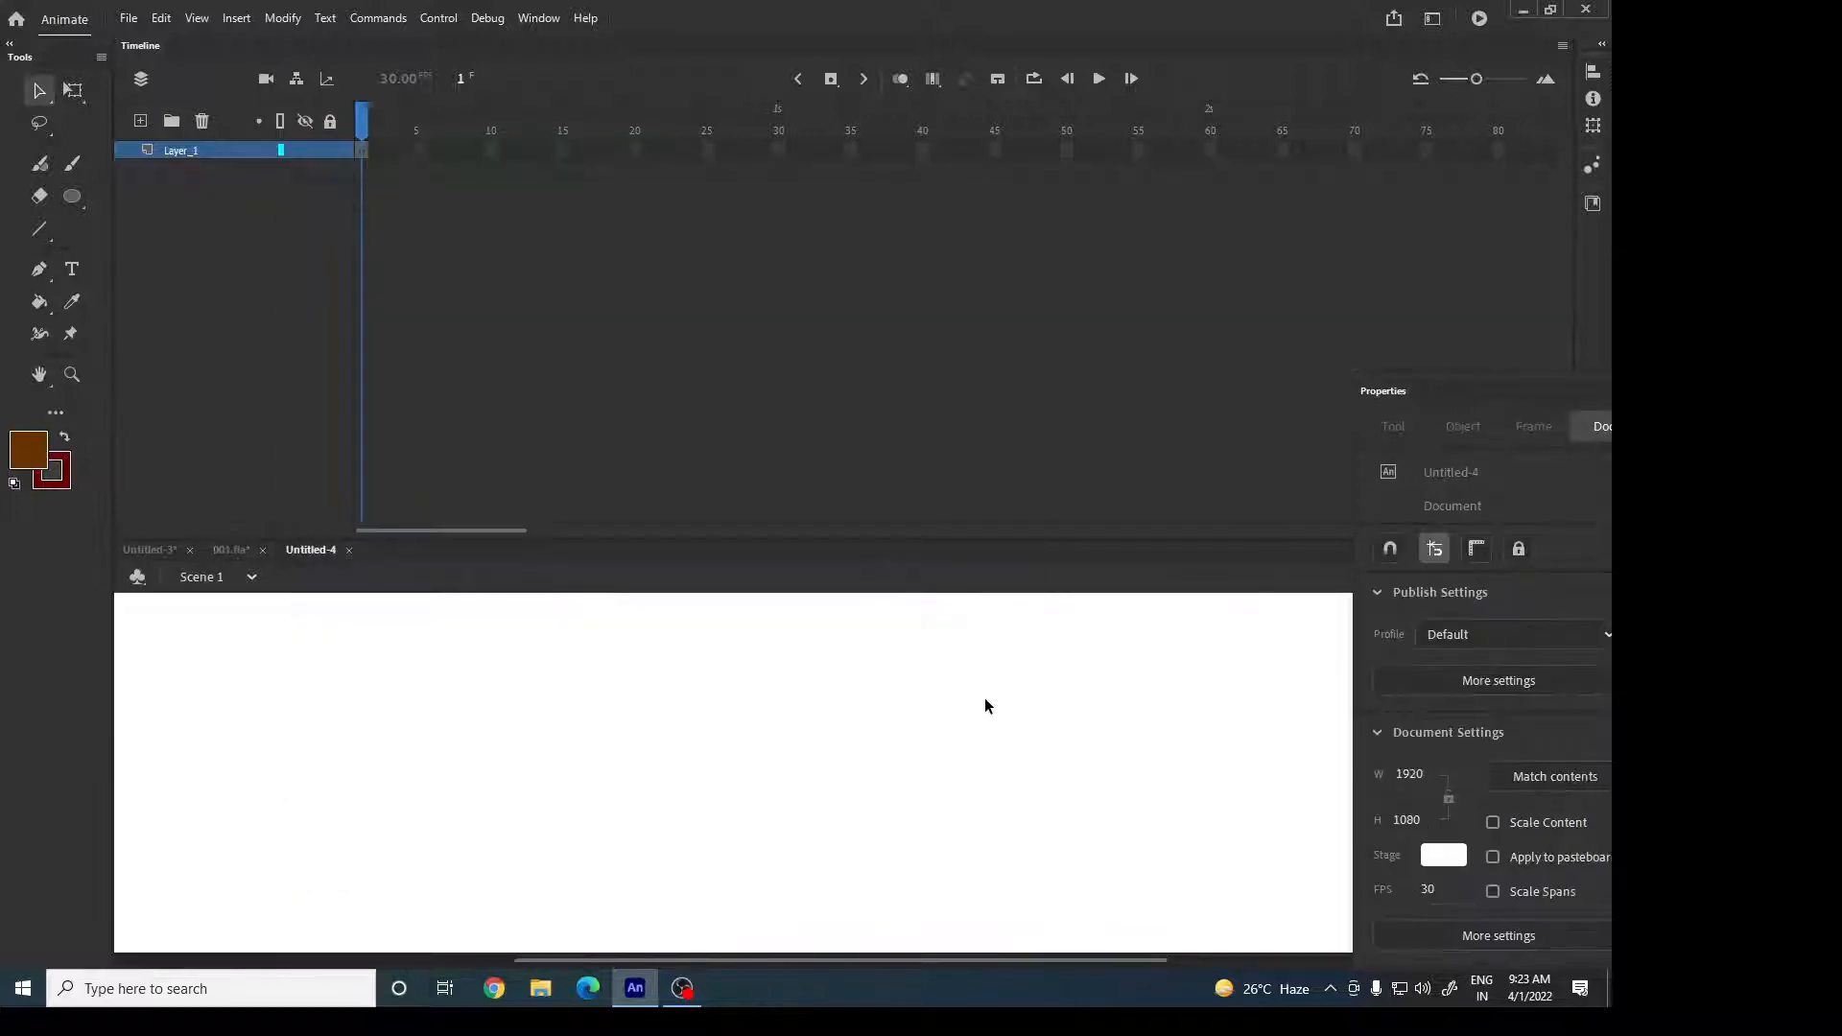
Create a new Graphic symbol named walk in the new document.
left_click(235, 17)
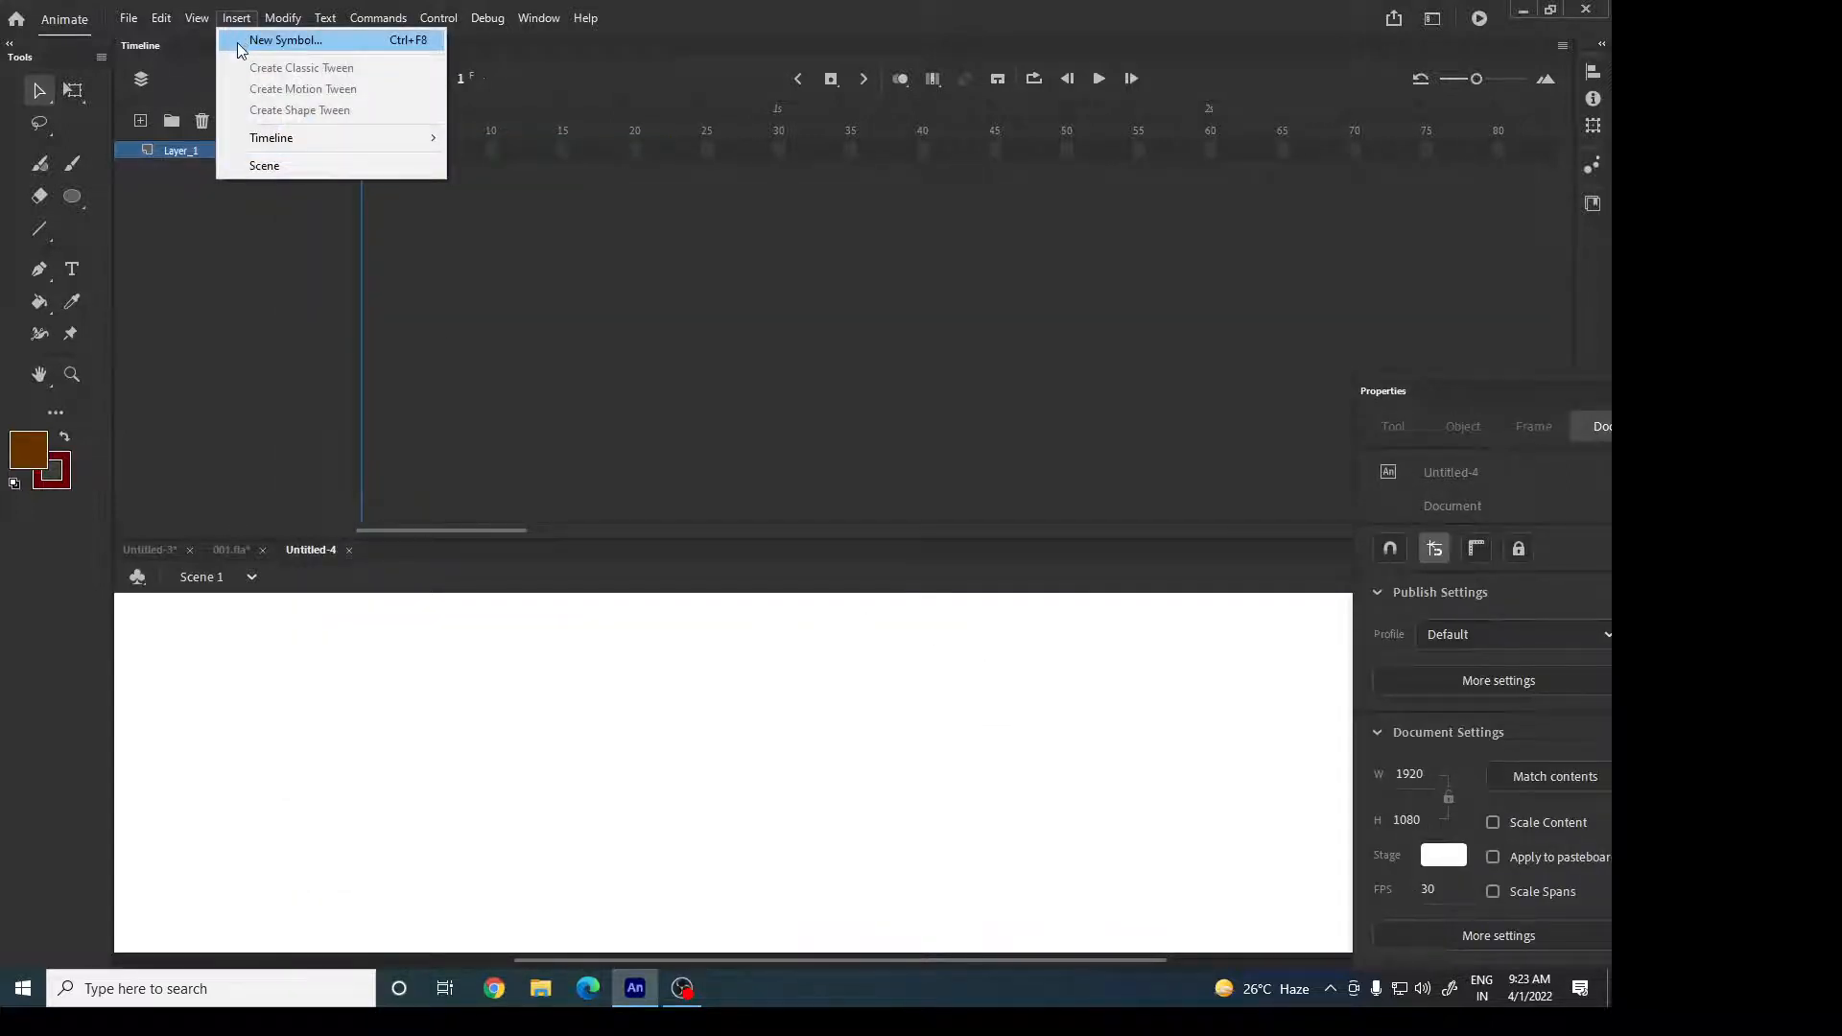
left_click(242, 40)
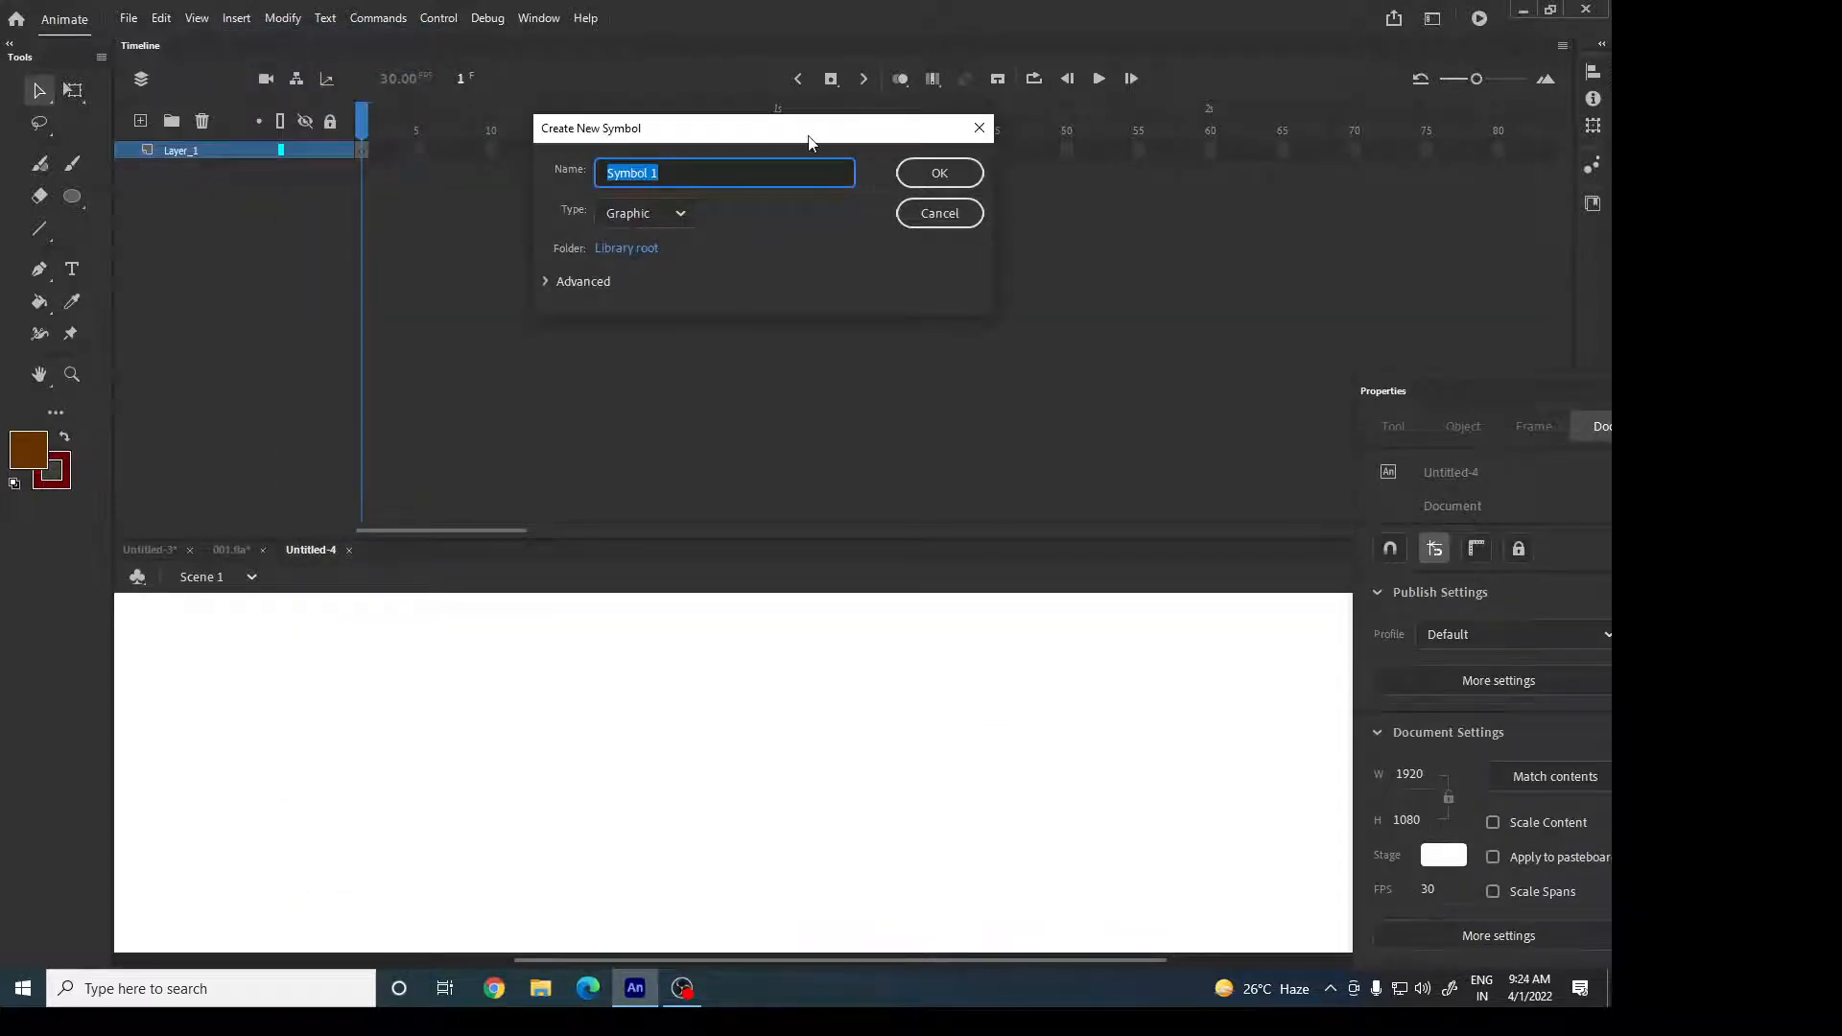
type("walk")
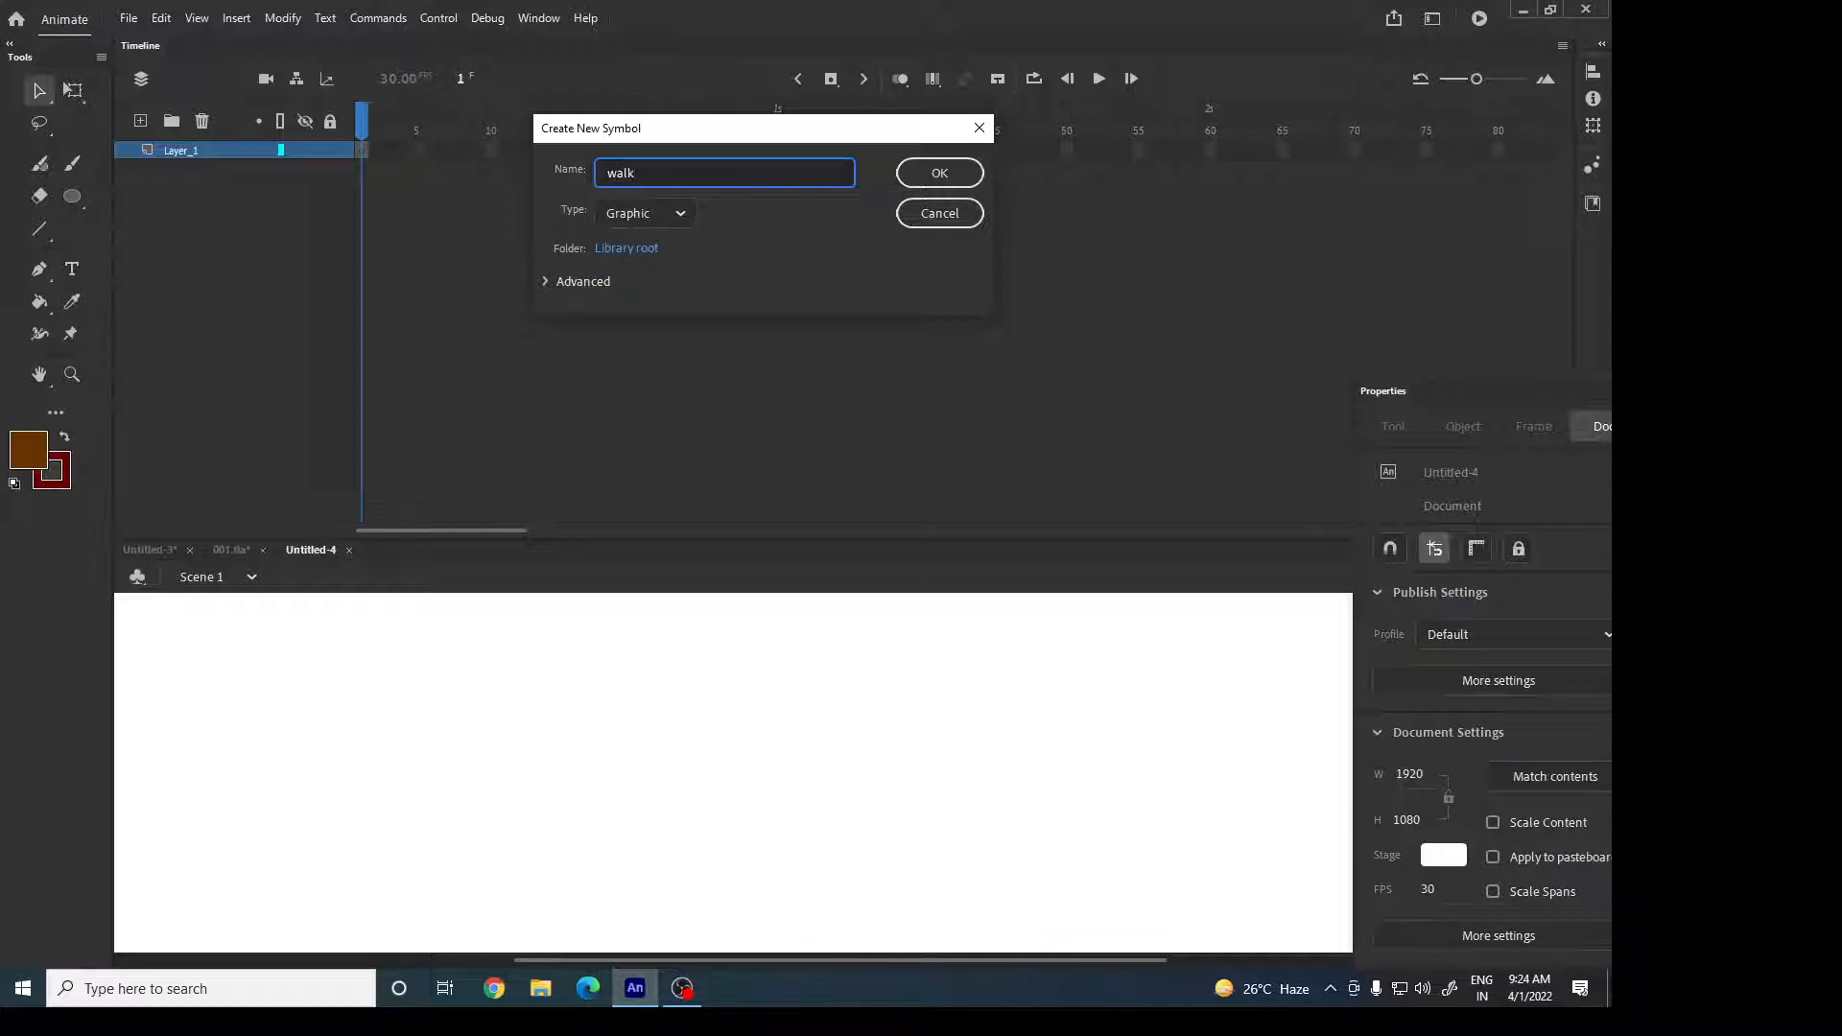
left_click(942, 177)
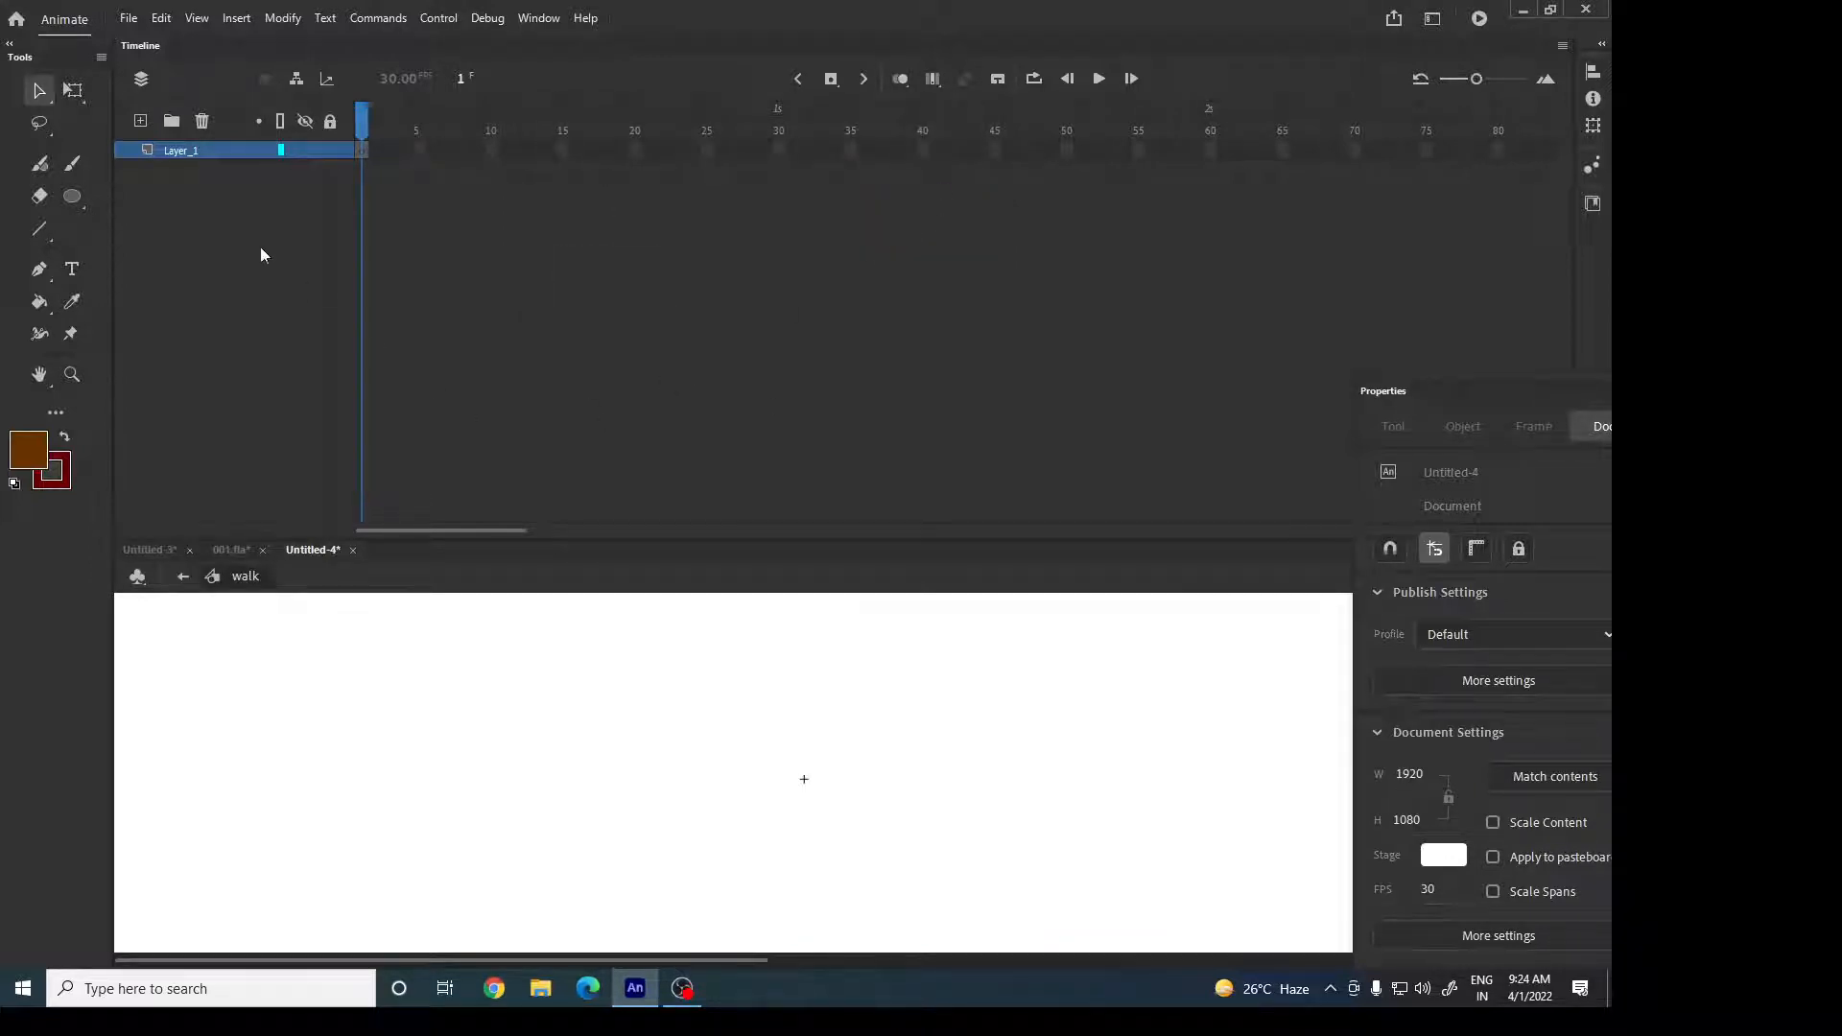
Paste the copied pirate layers into the walk symbol's timeline and return to Scene 1.
right_click(200, 152)
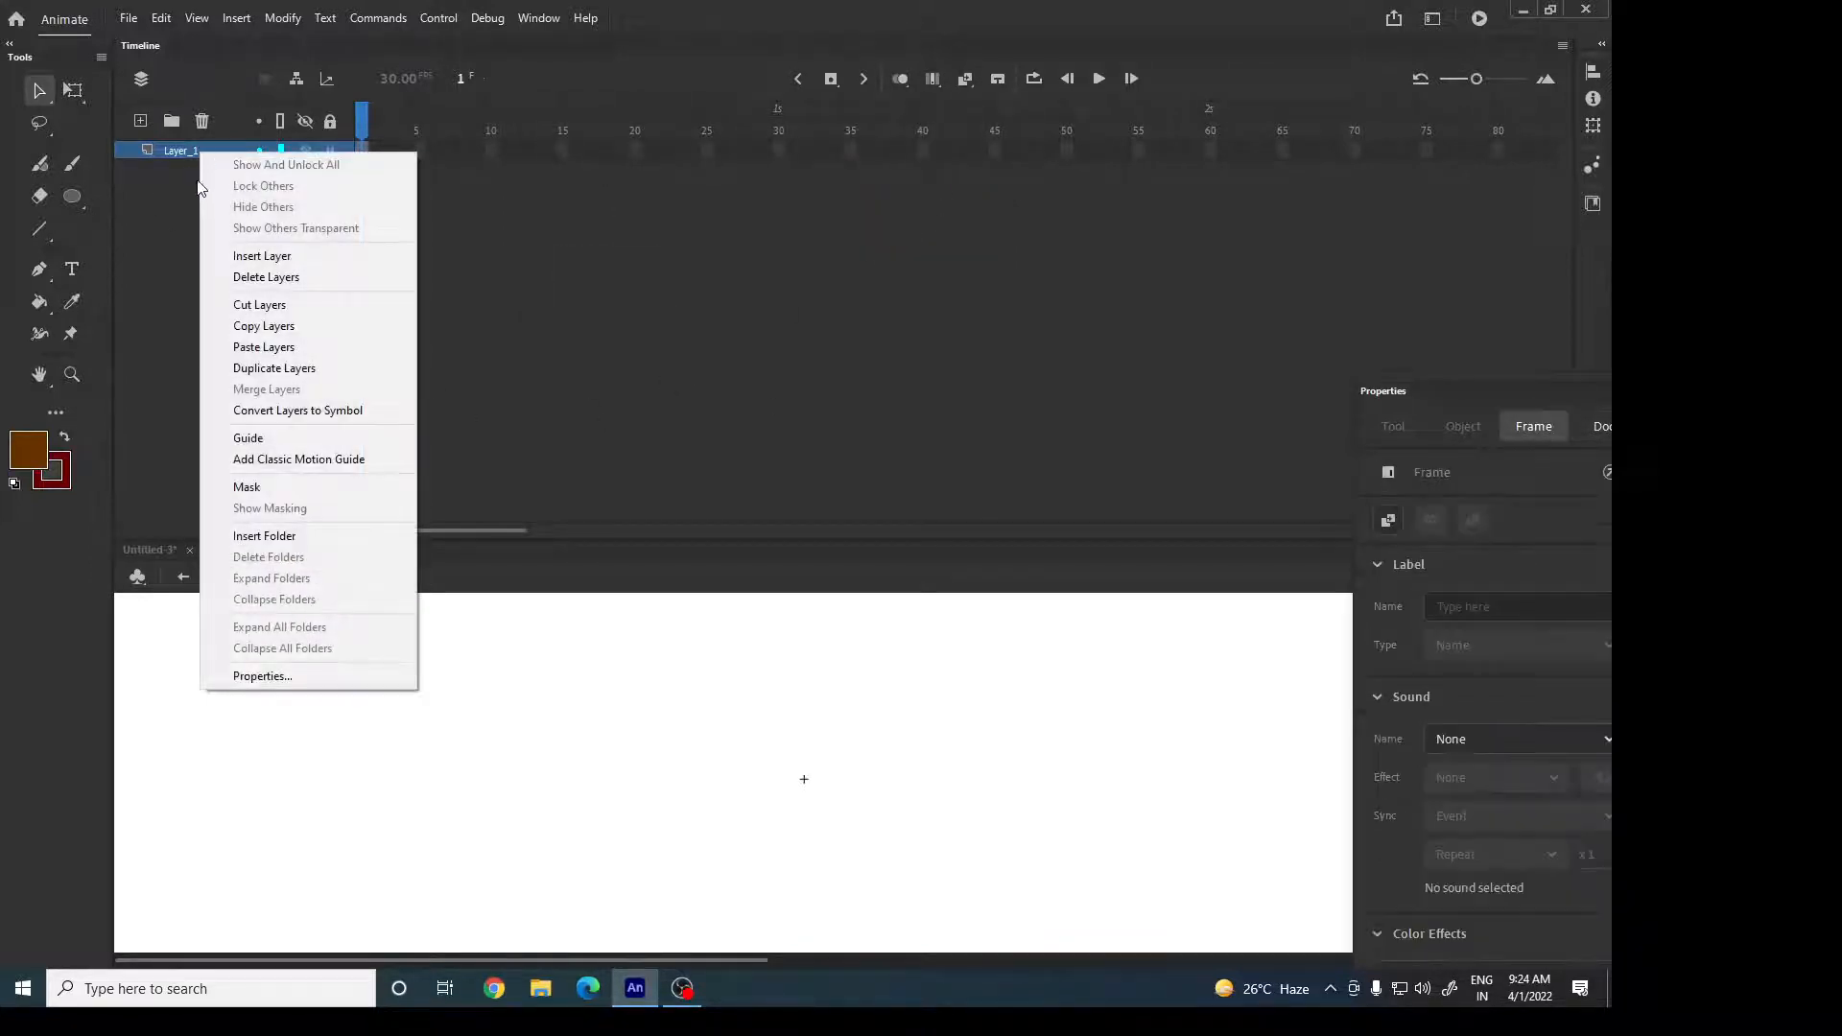
left_click(269, 354)
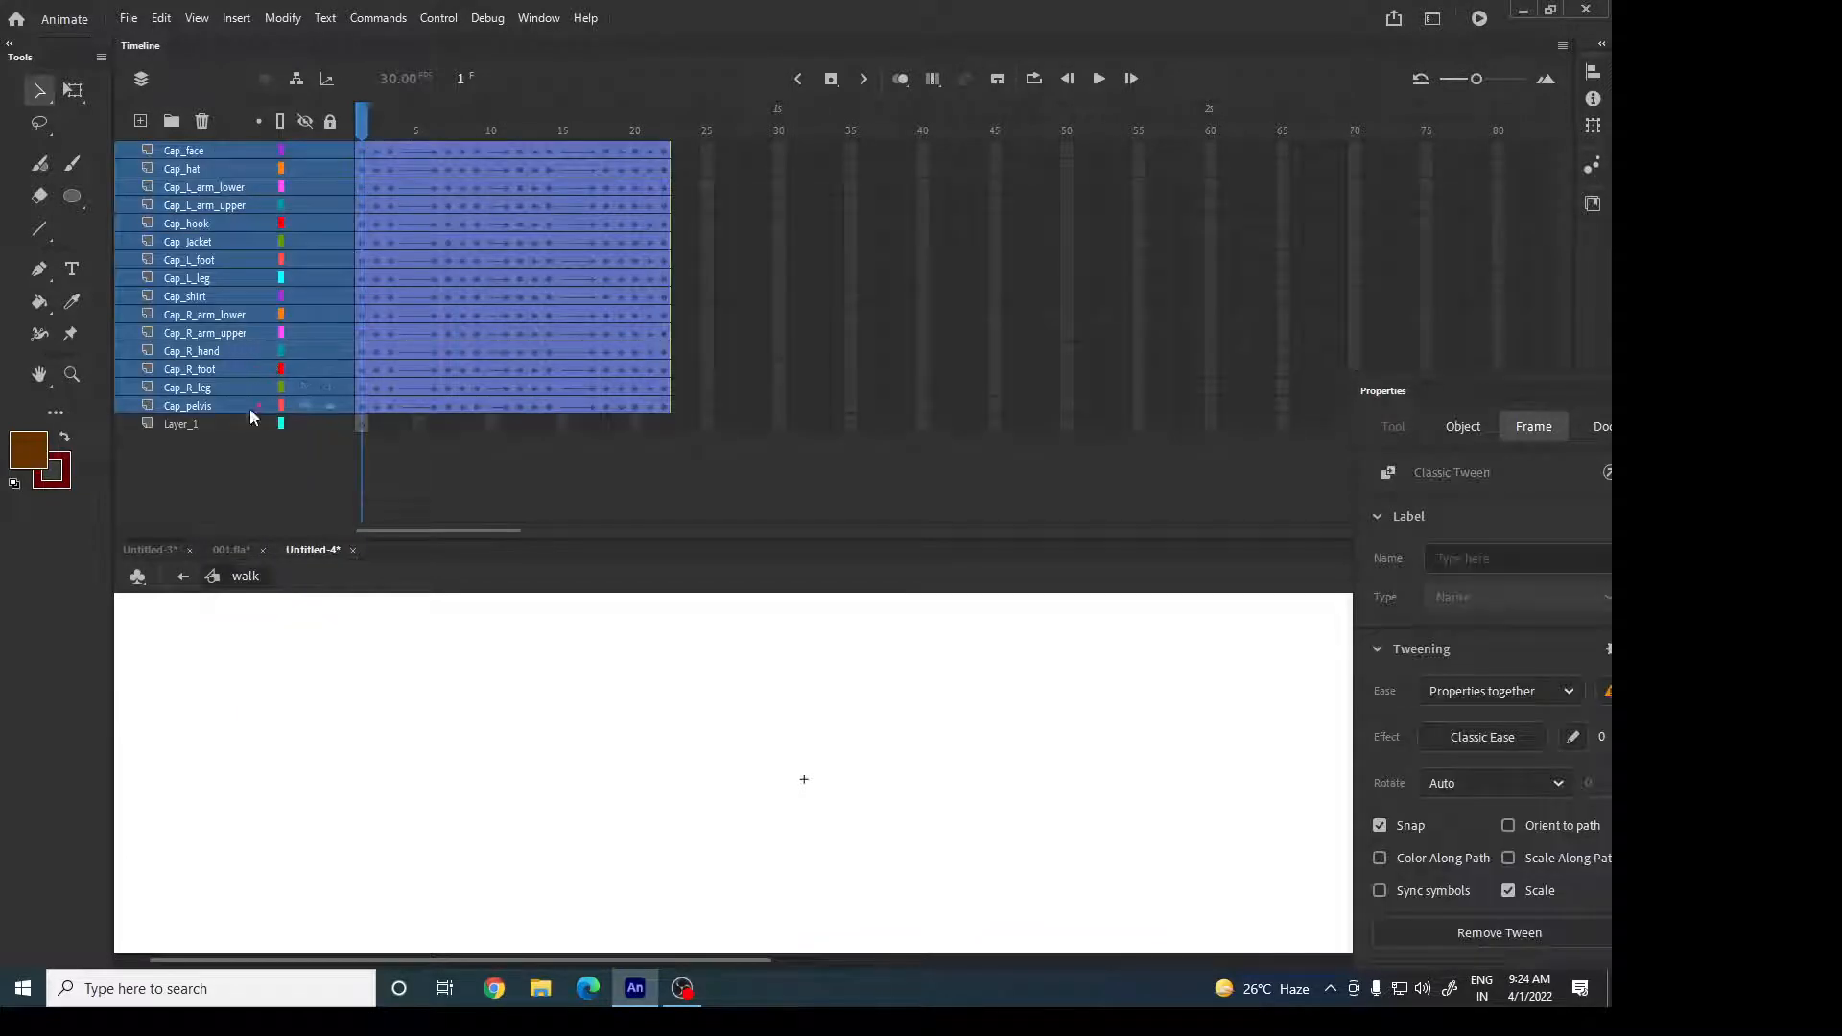
left_click(183, 577)
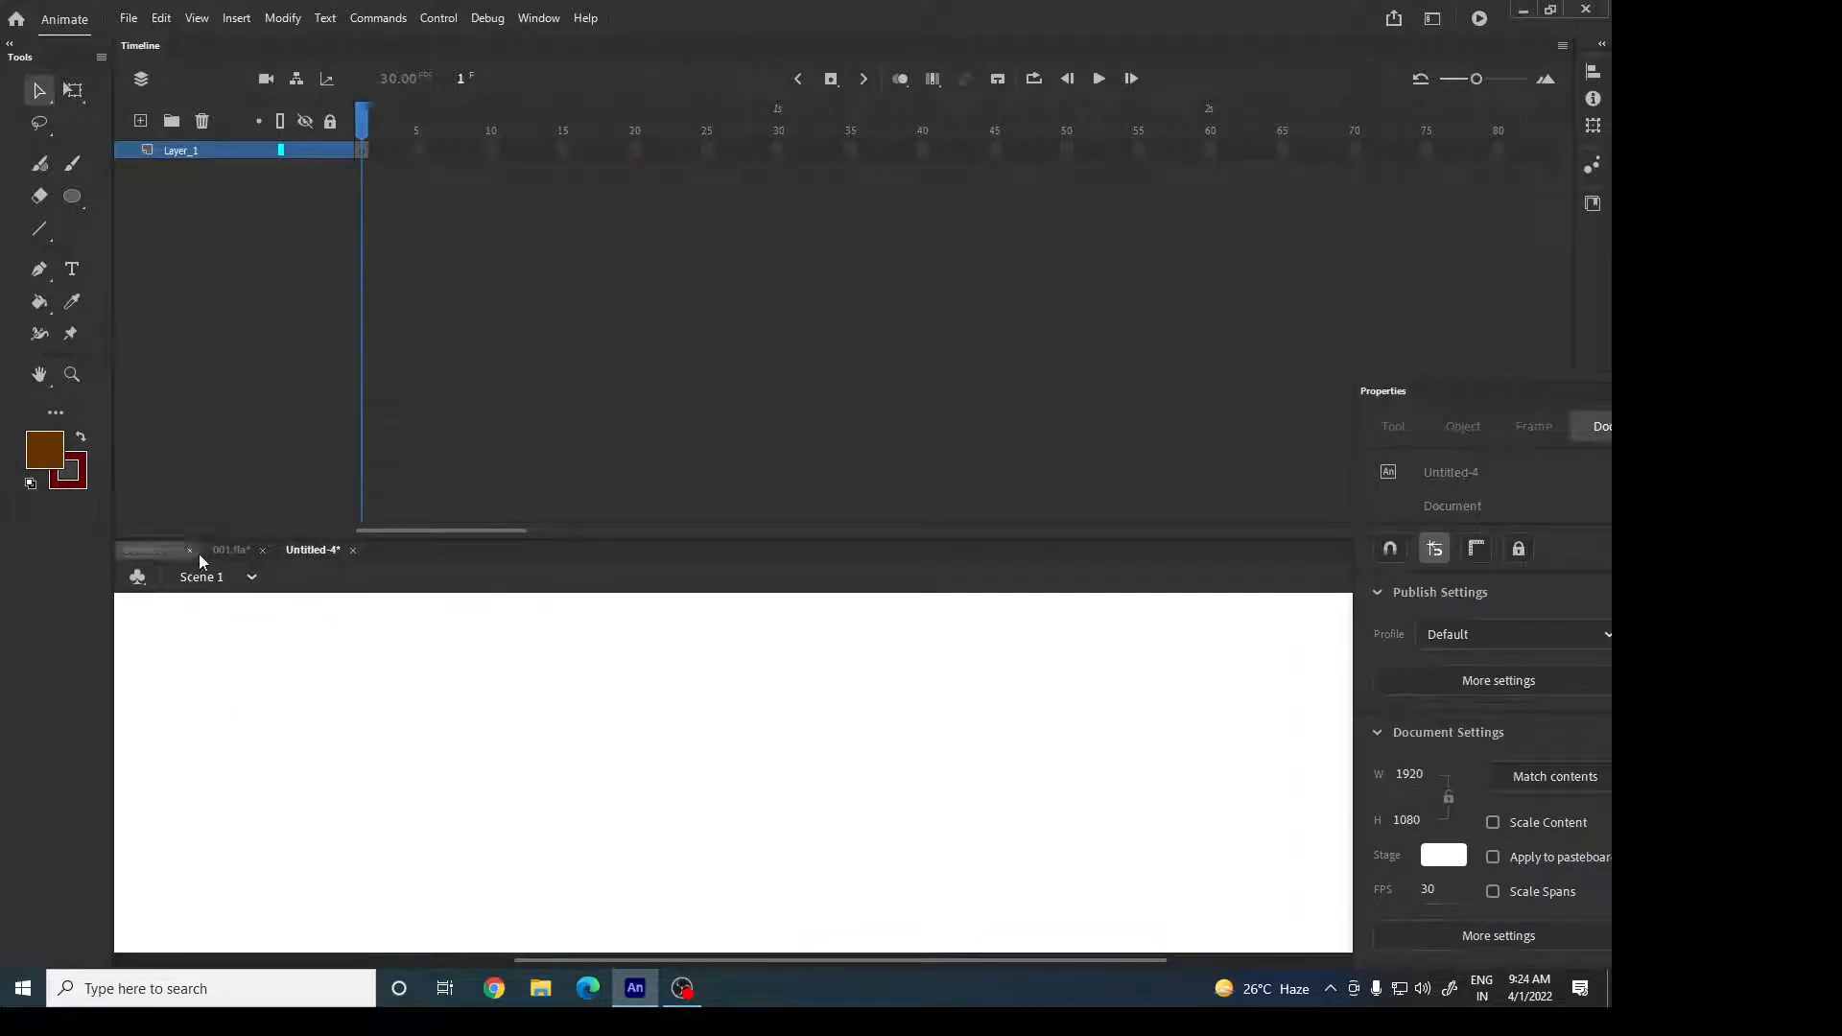
Open the Library for Untitled-4 and look through the symbols it contains.
left_click(230, 551)
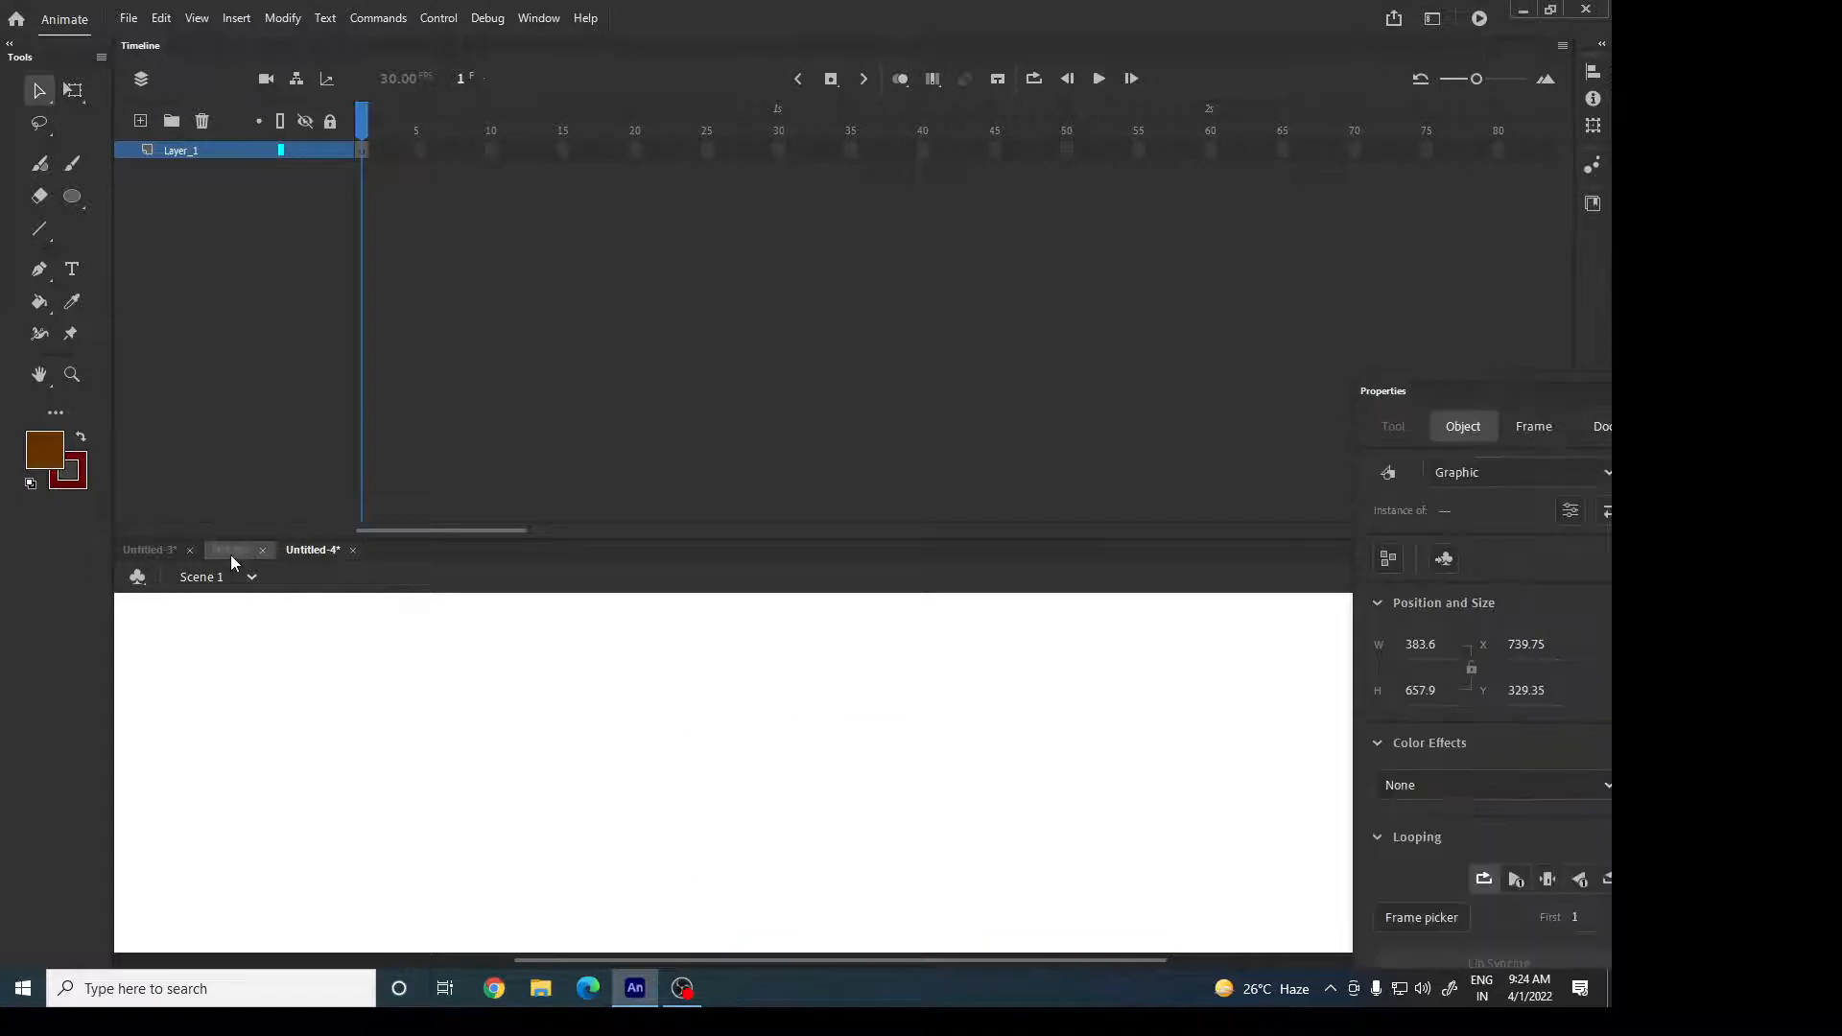
left_click(307, 549)
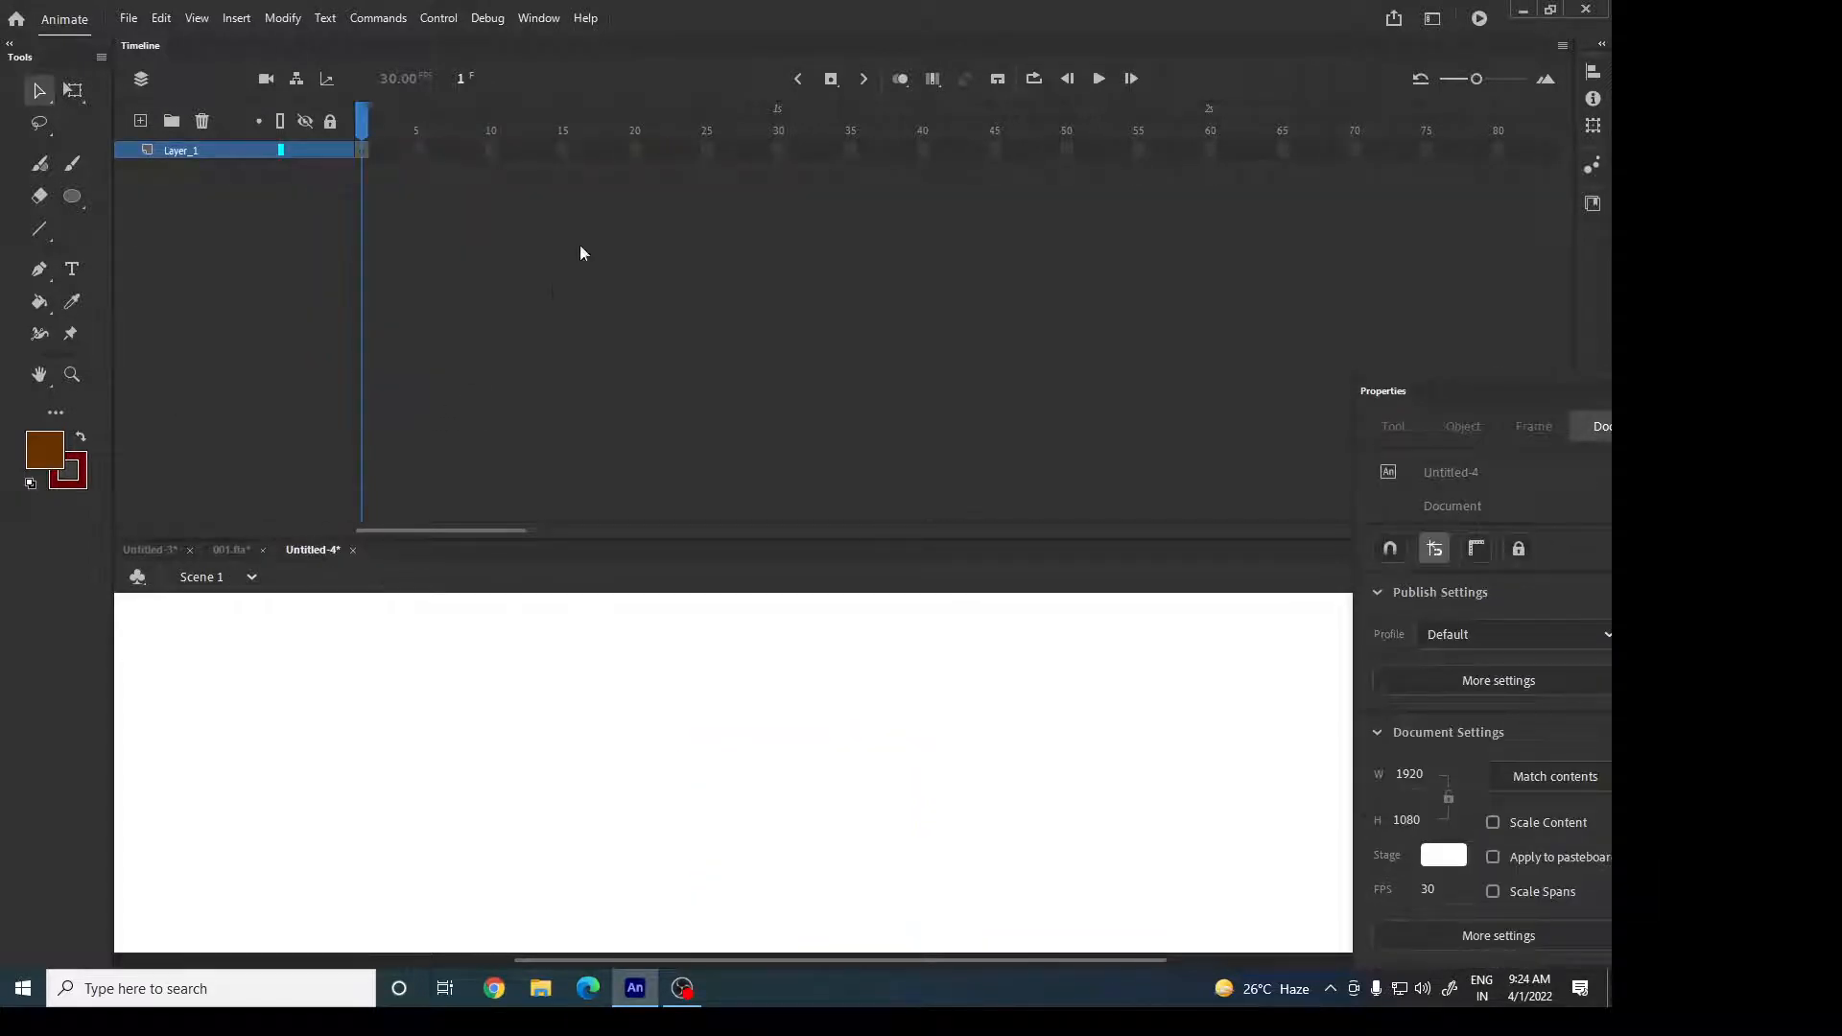
left_click(545, 22)
left_click(624, 269)
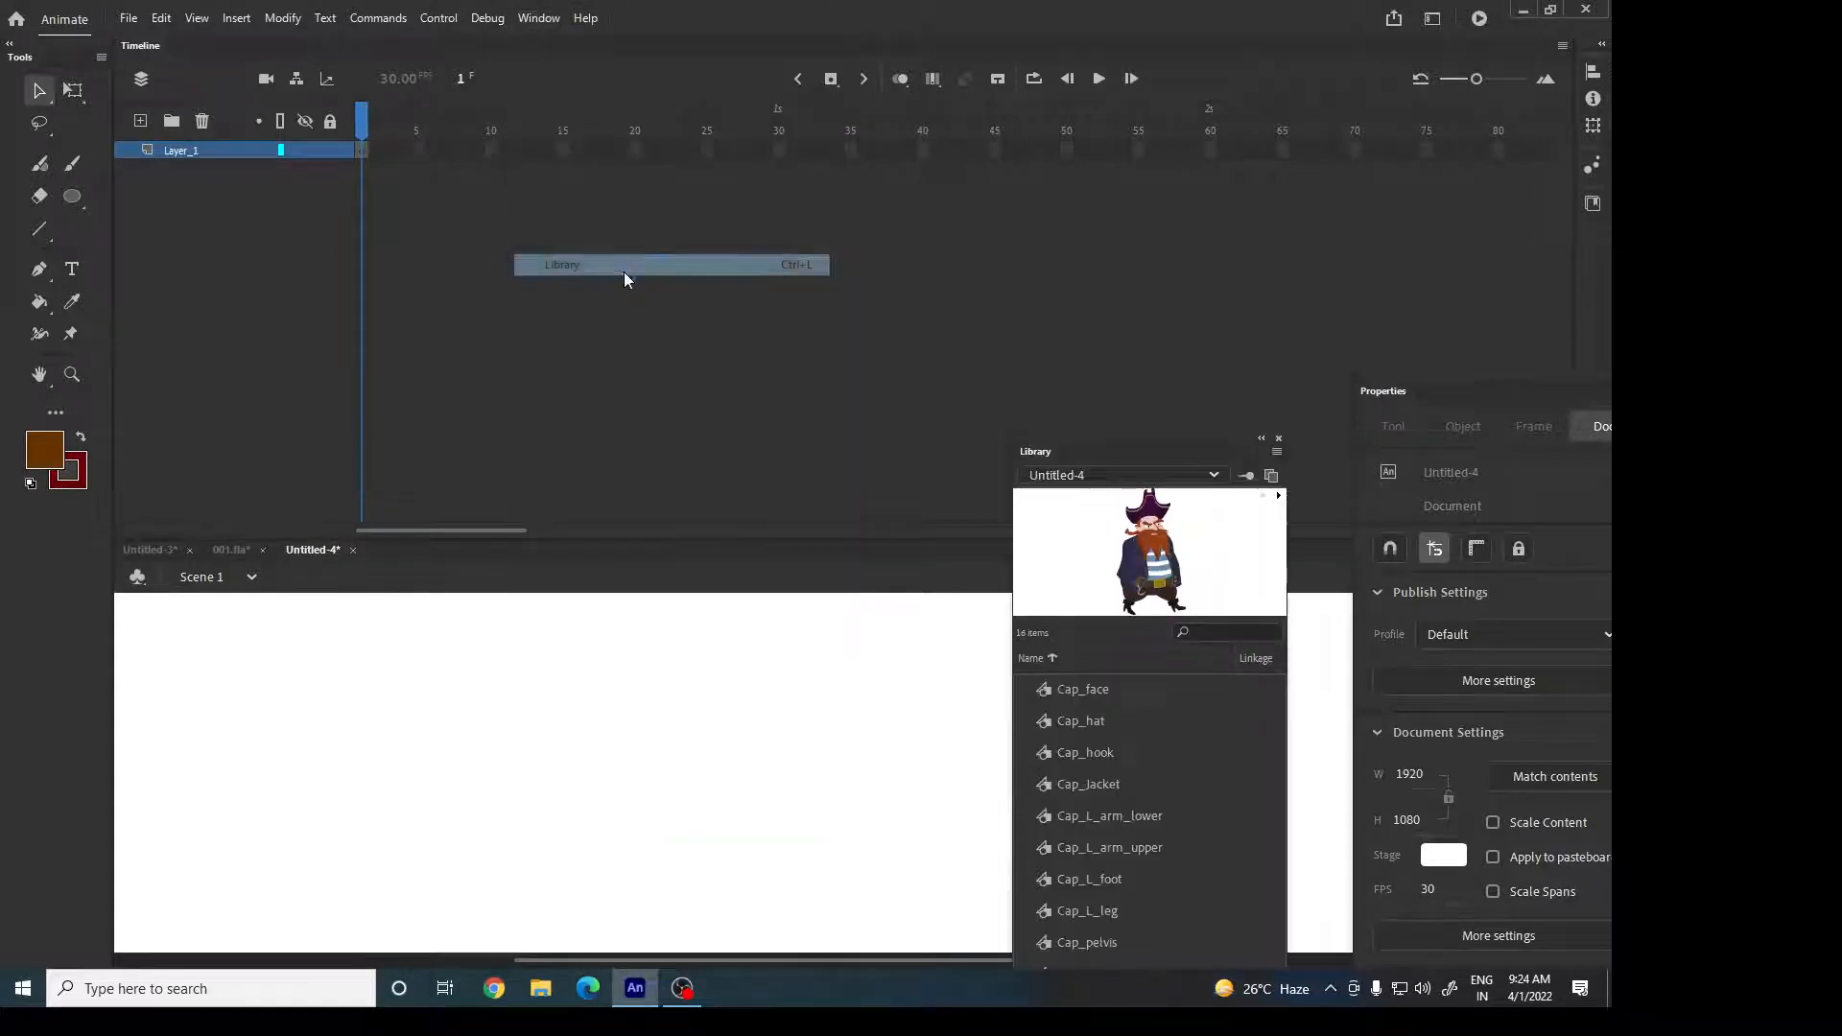
left_click_drag(1086, 451, 1053, 310)
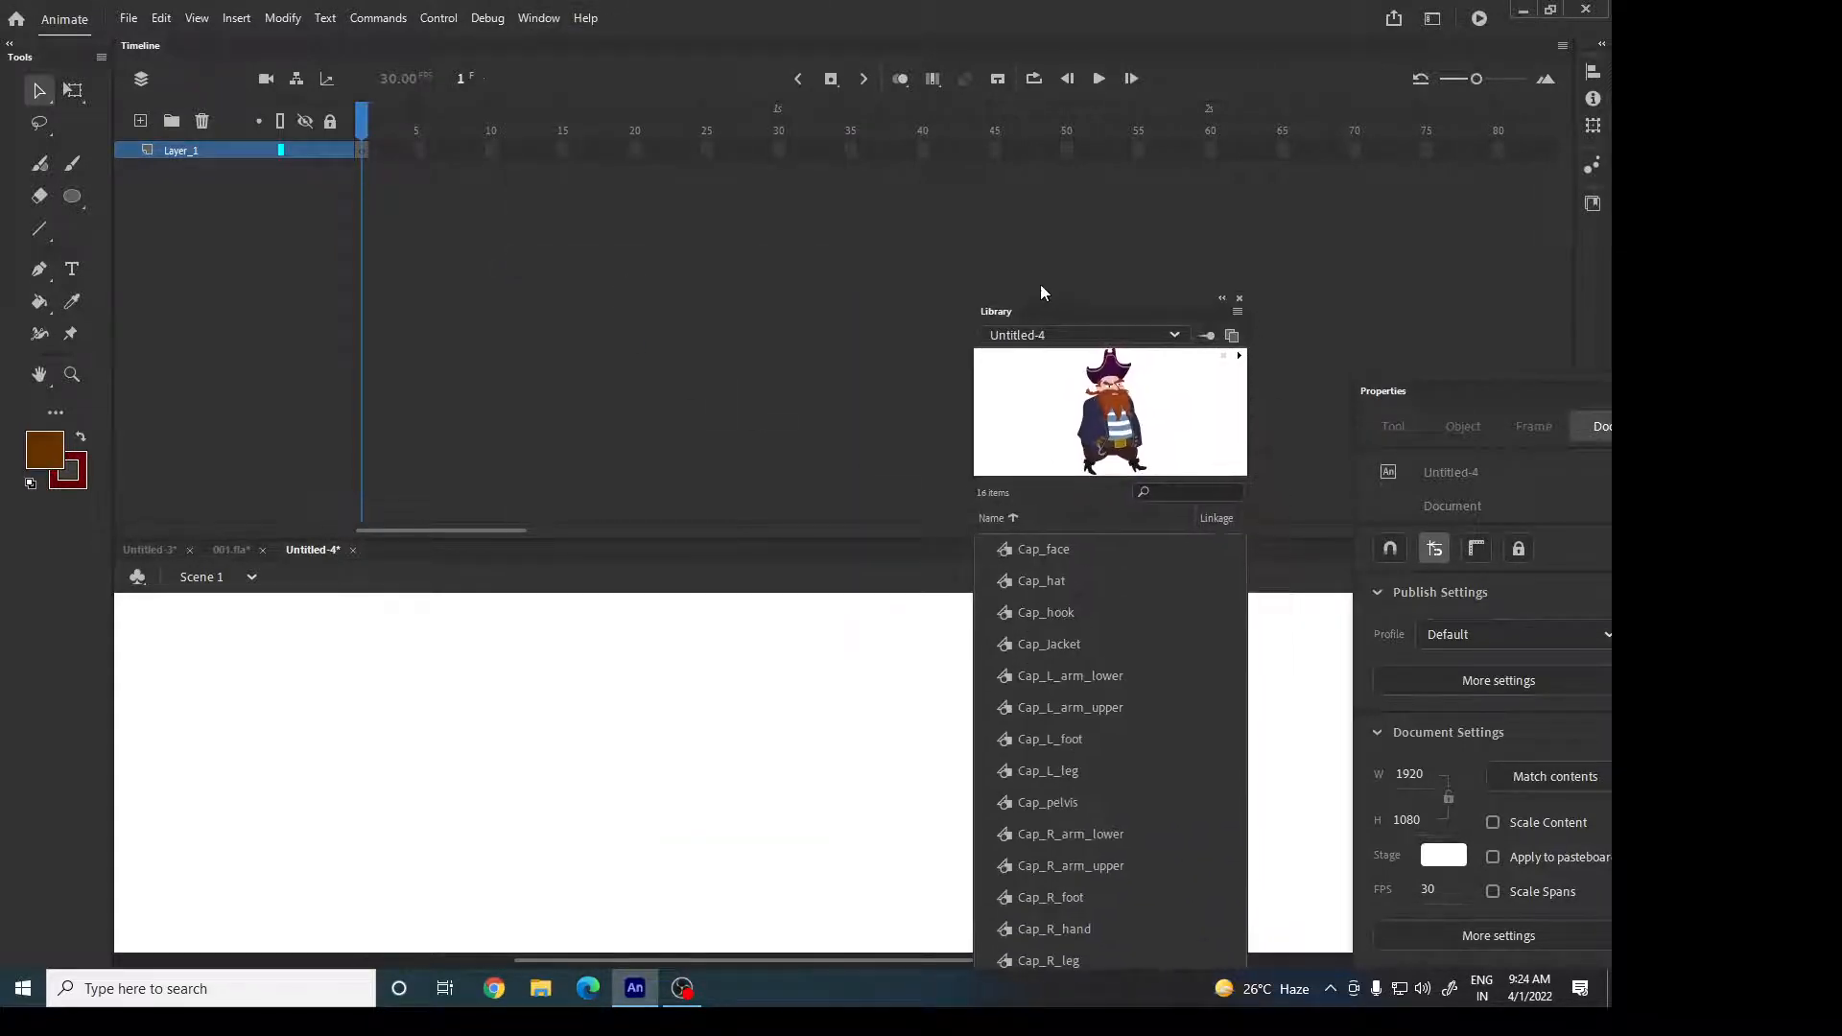
left_click(1111, 735)
key("Down")
key("Down")
key("Down")
key("Down")
key("Down")
key("Down")
key("Down")
key("Down")
key("Down")
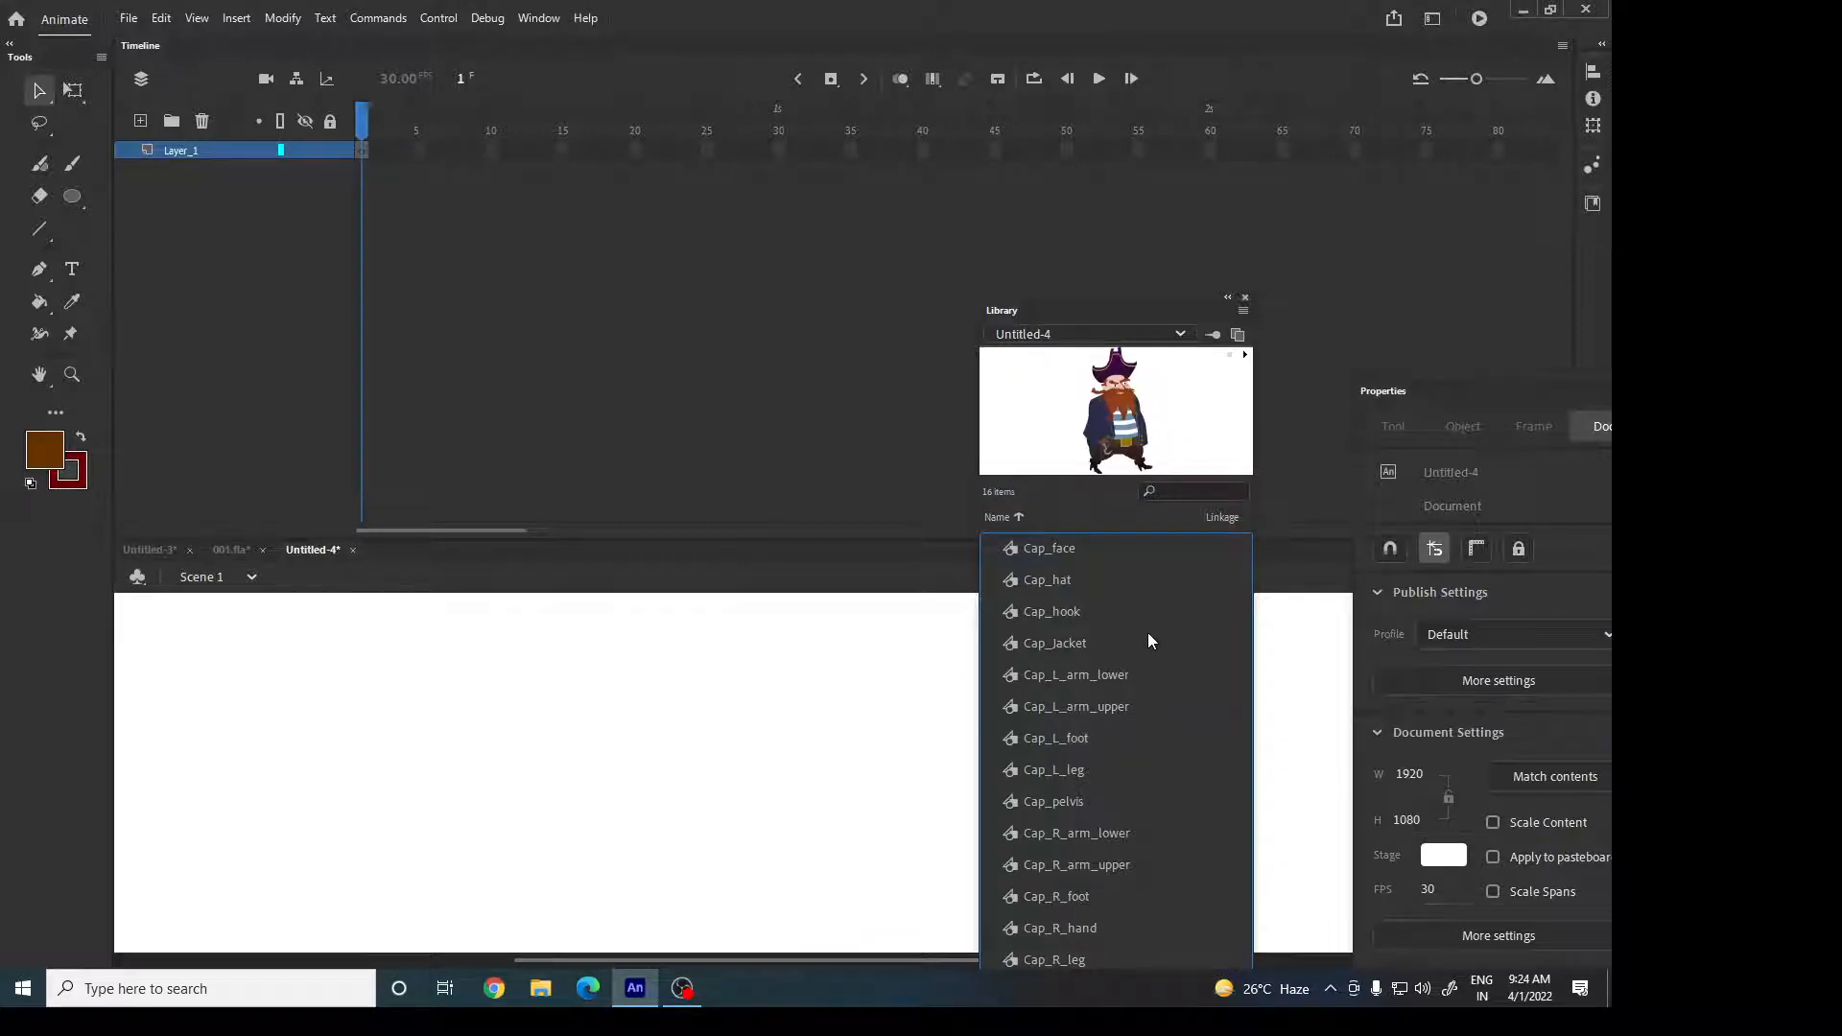
Close Untitled-4 without saving, and cut all layers from Cap_face to Cap_pelvis in 001.fla.
left_click(352, 550)
left_click(797, 522)
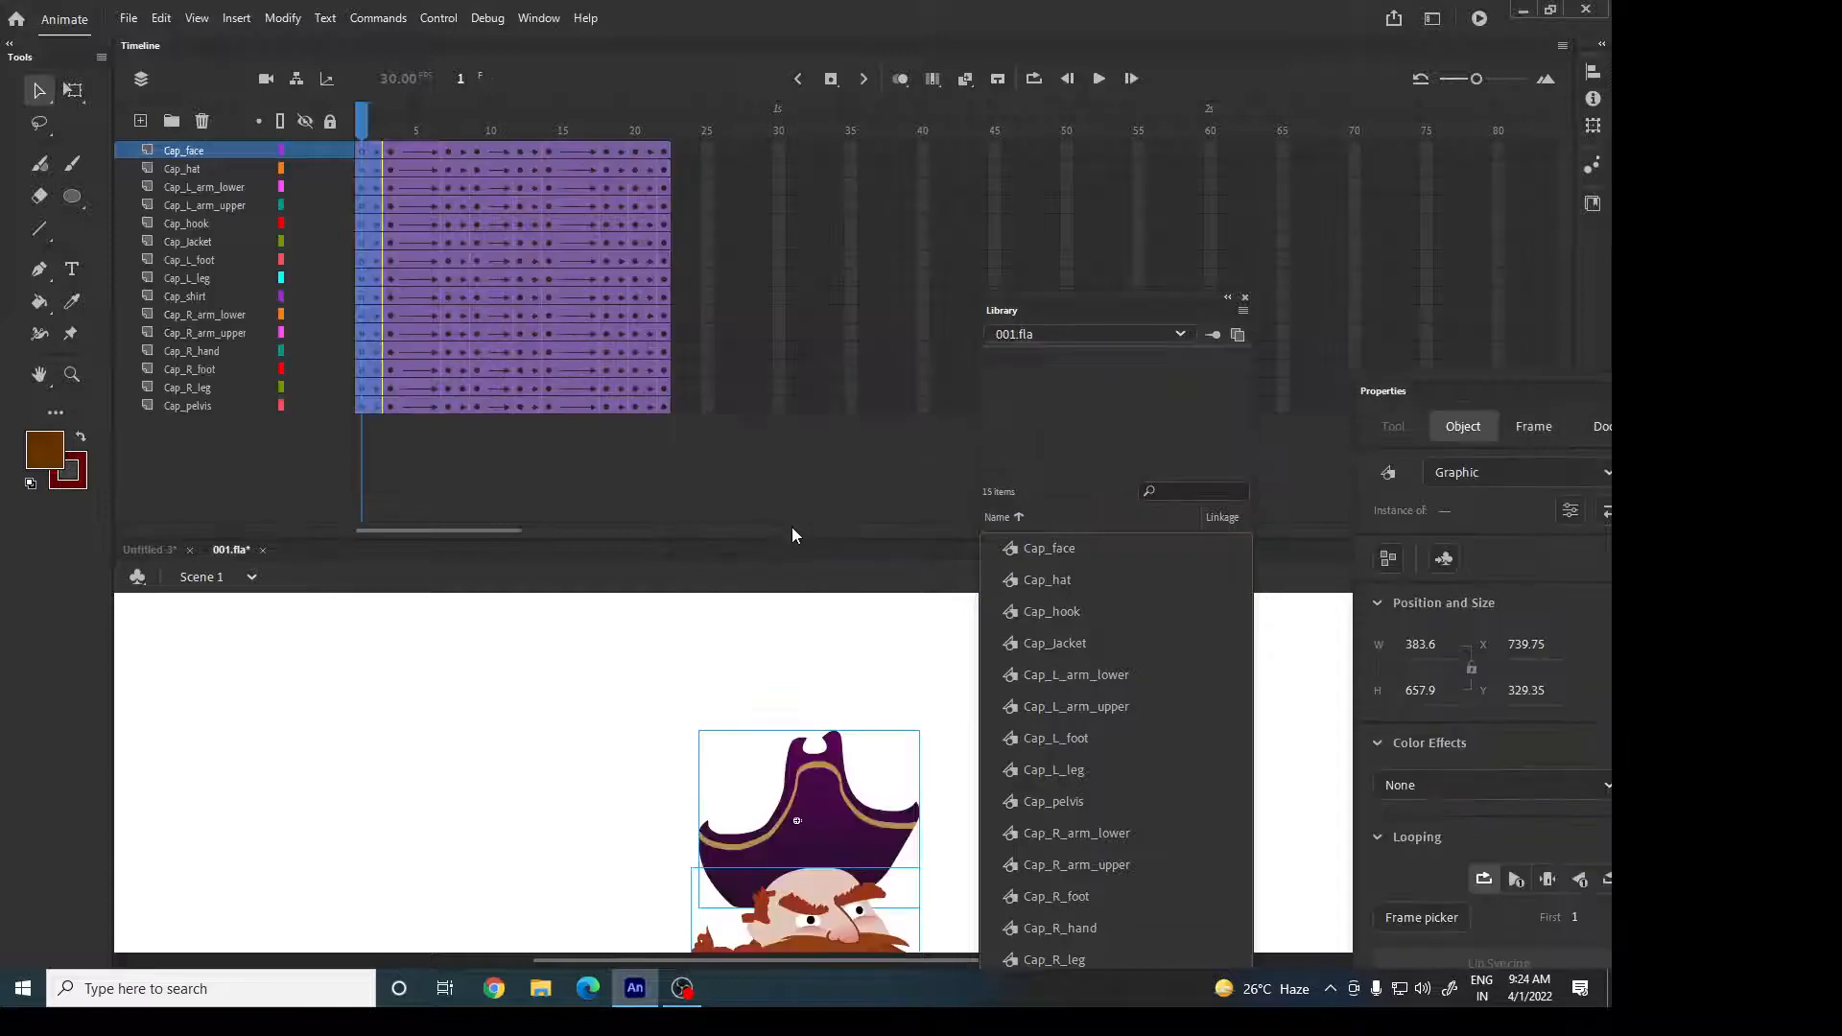
left_click(197, 407)
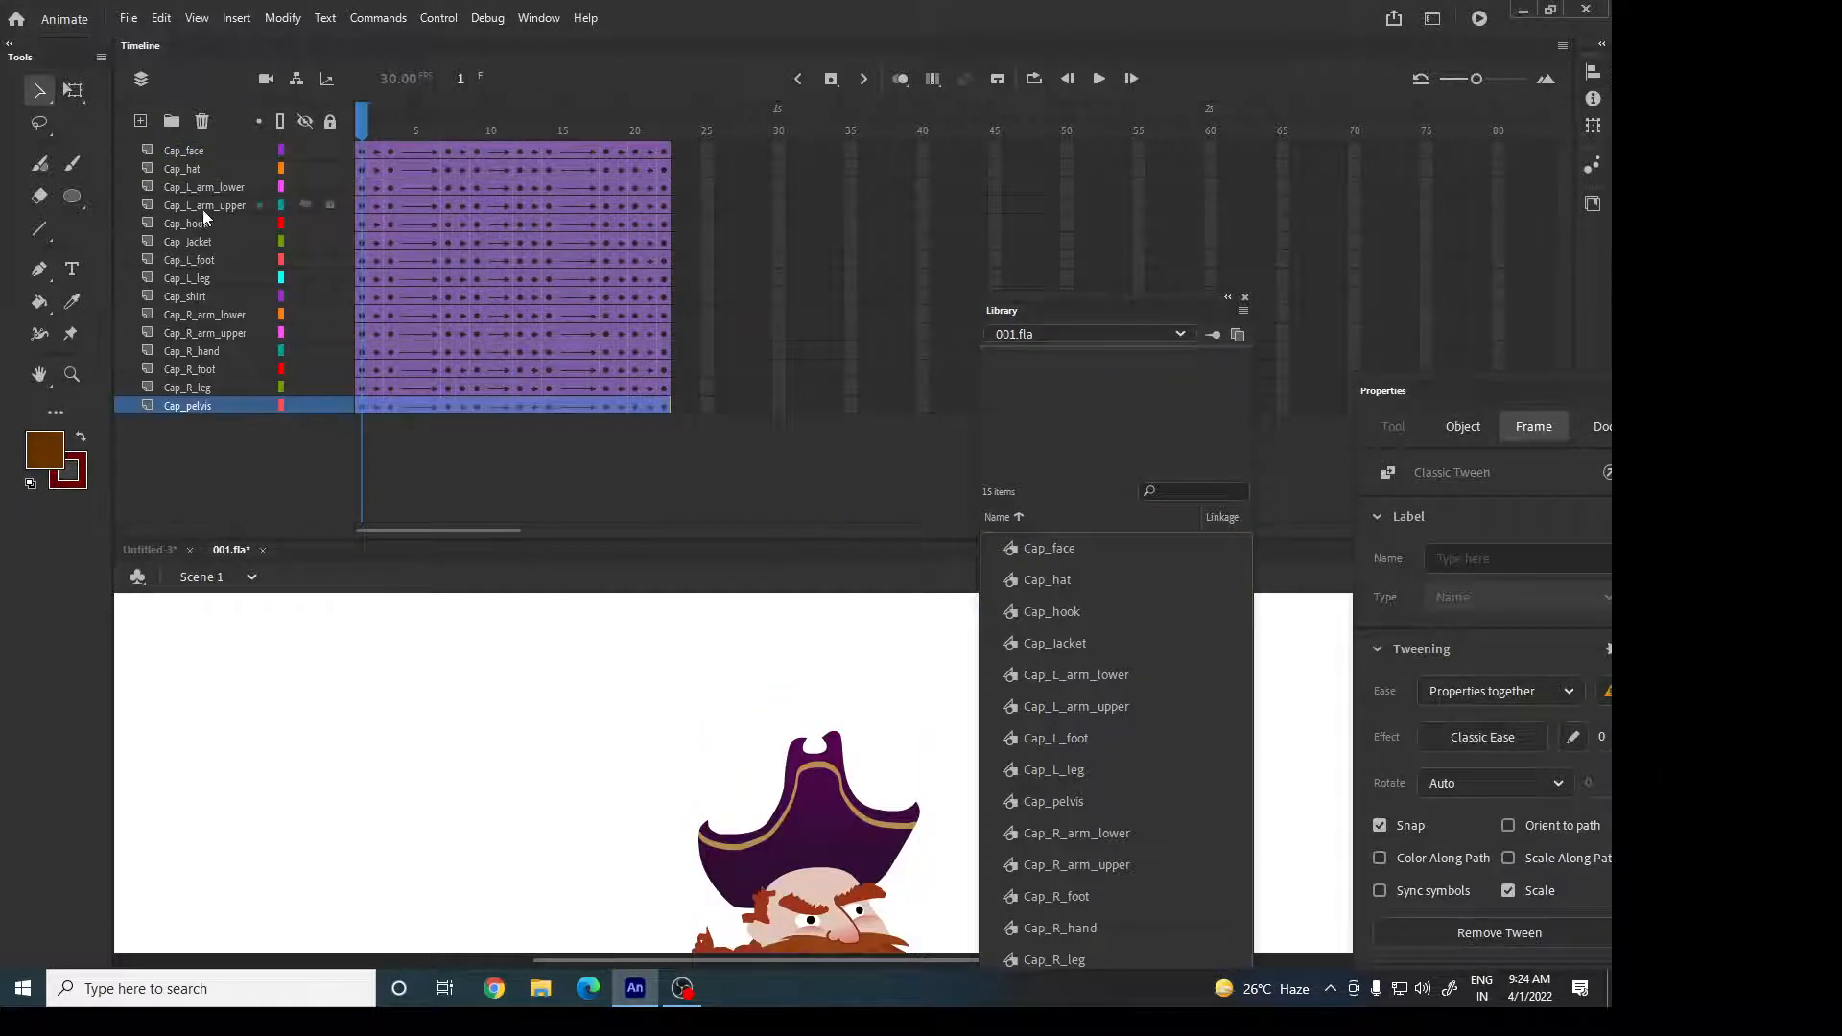
left_click(215, 150)
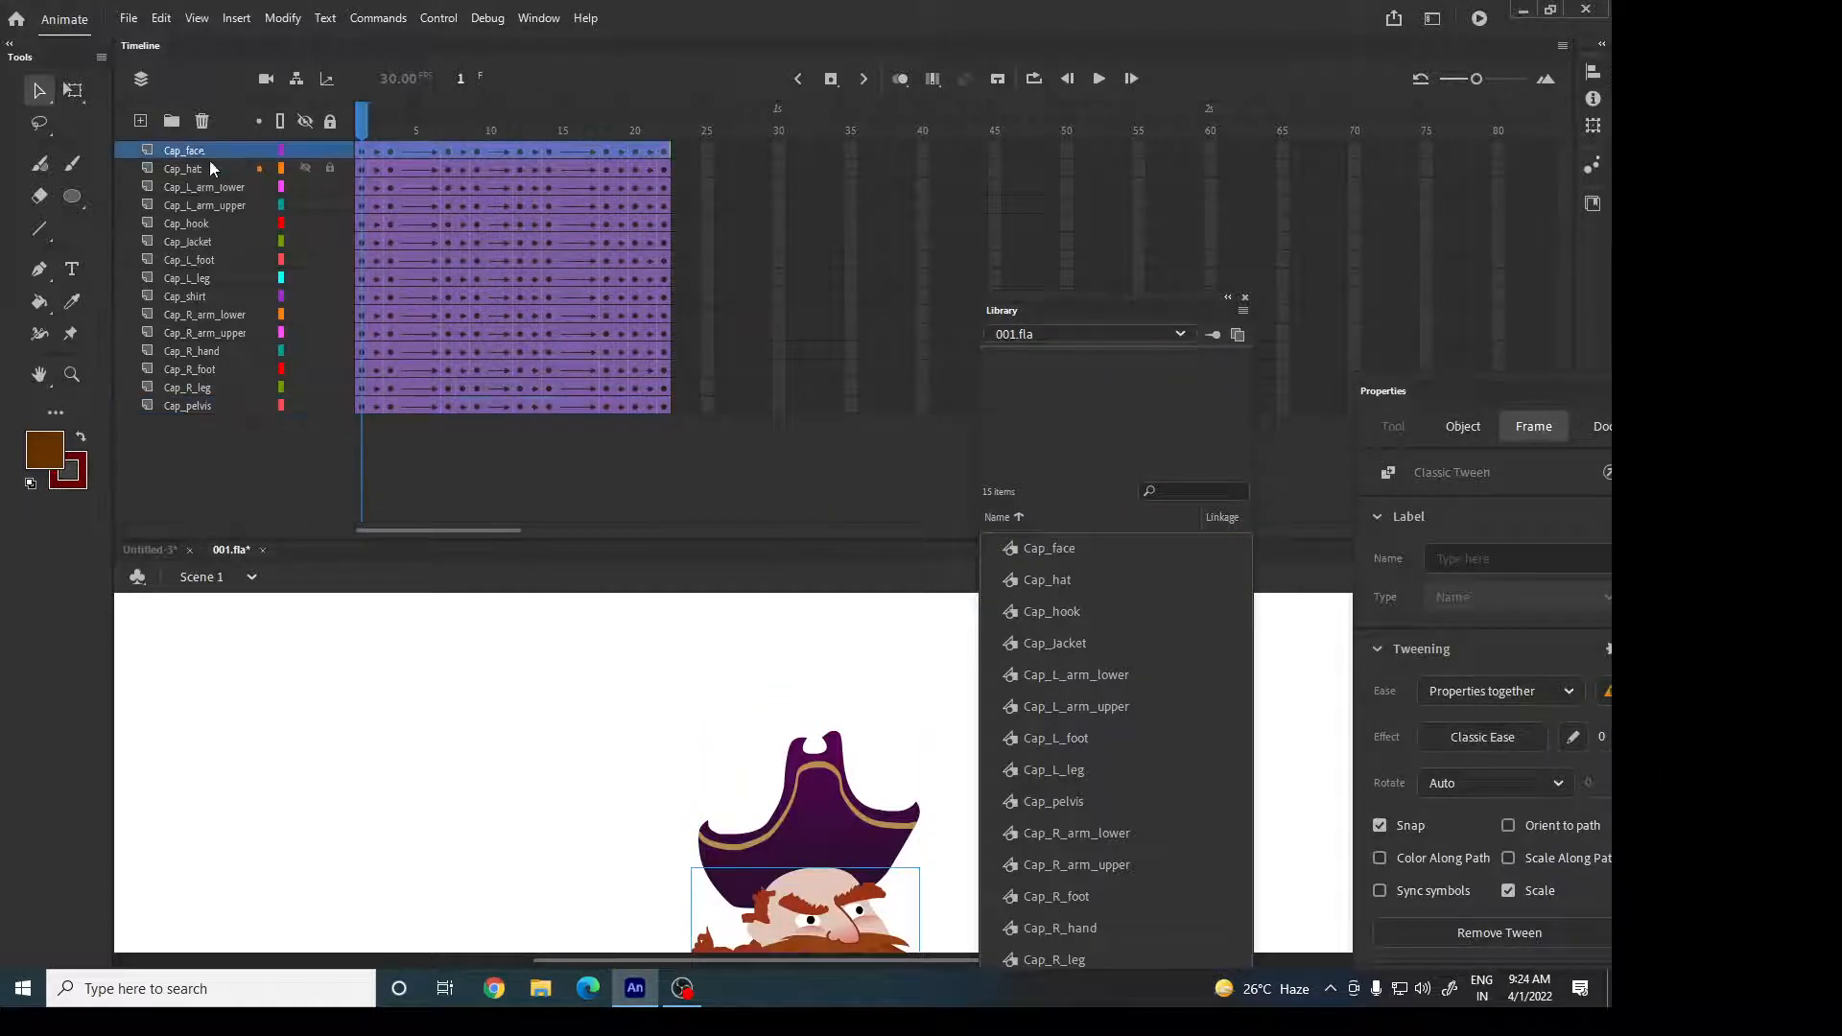
left_click(228, 405, "shift")
right_click(221, 264)
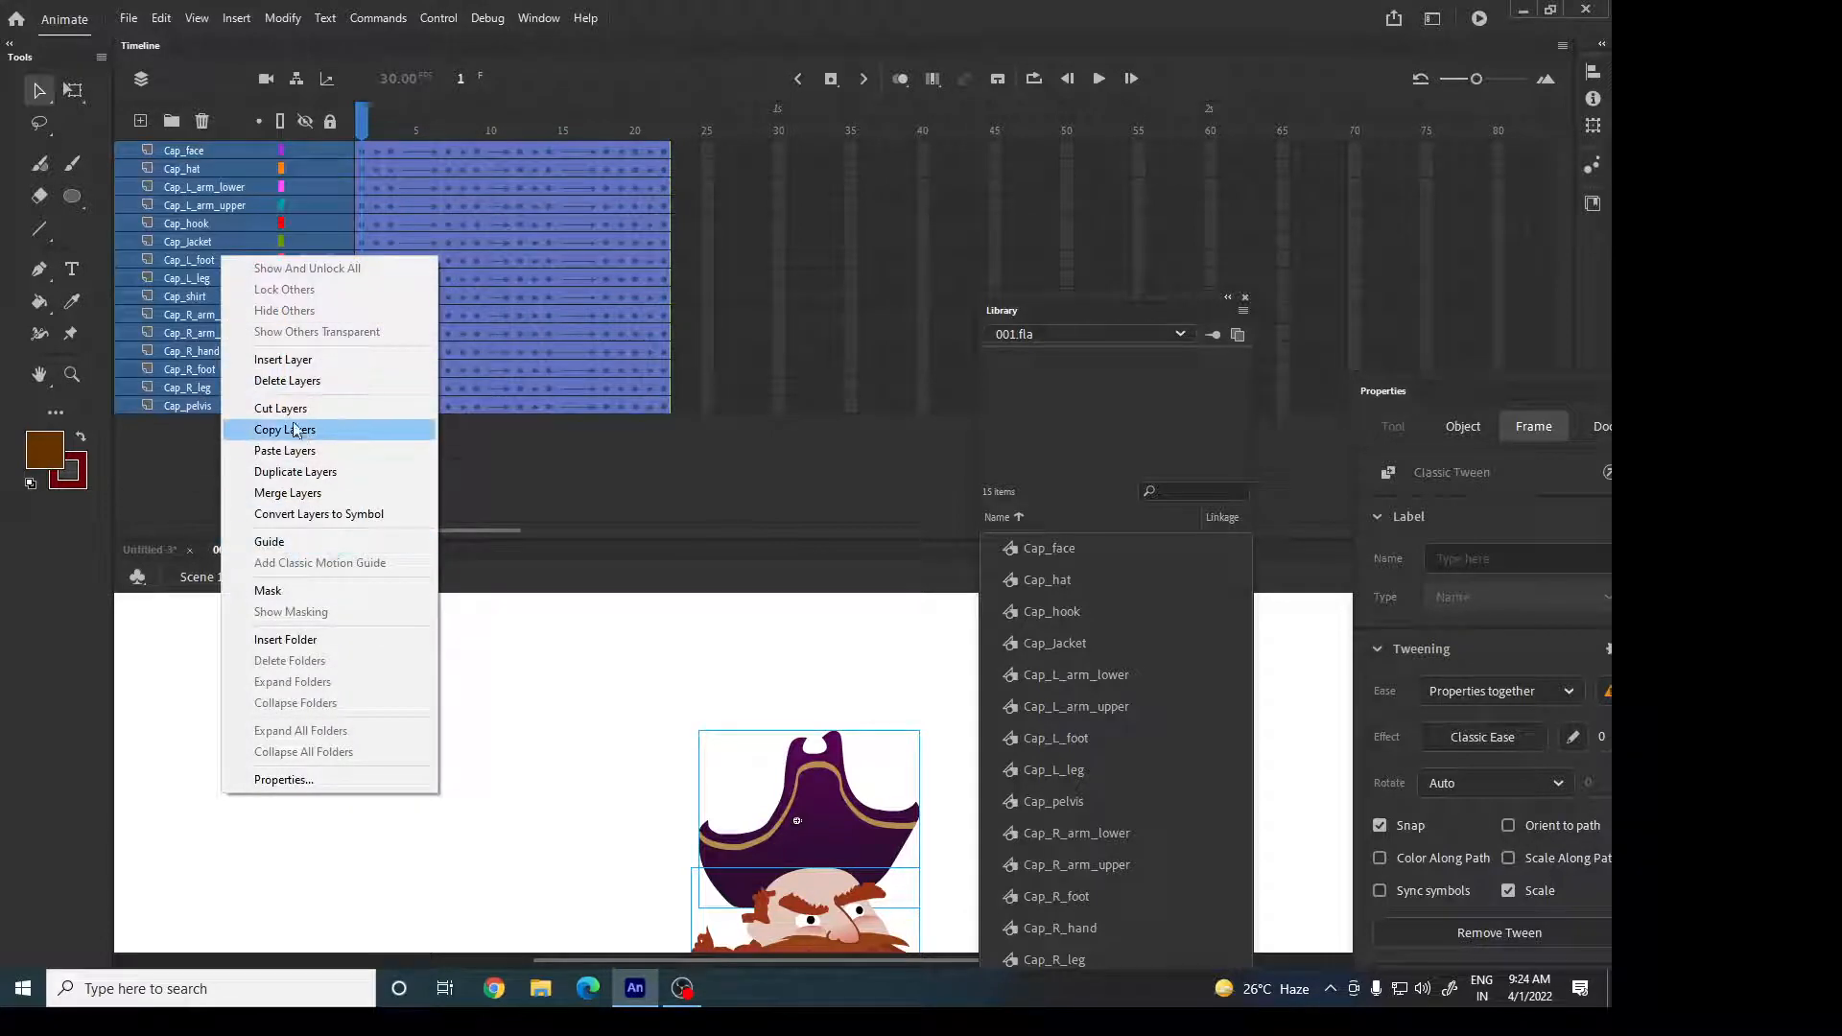
left_click(302, 409)
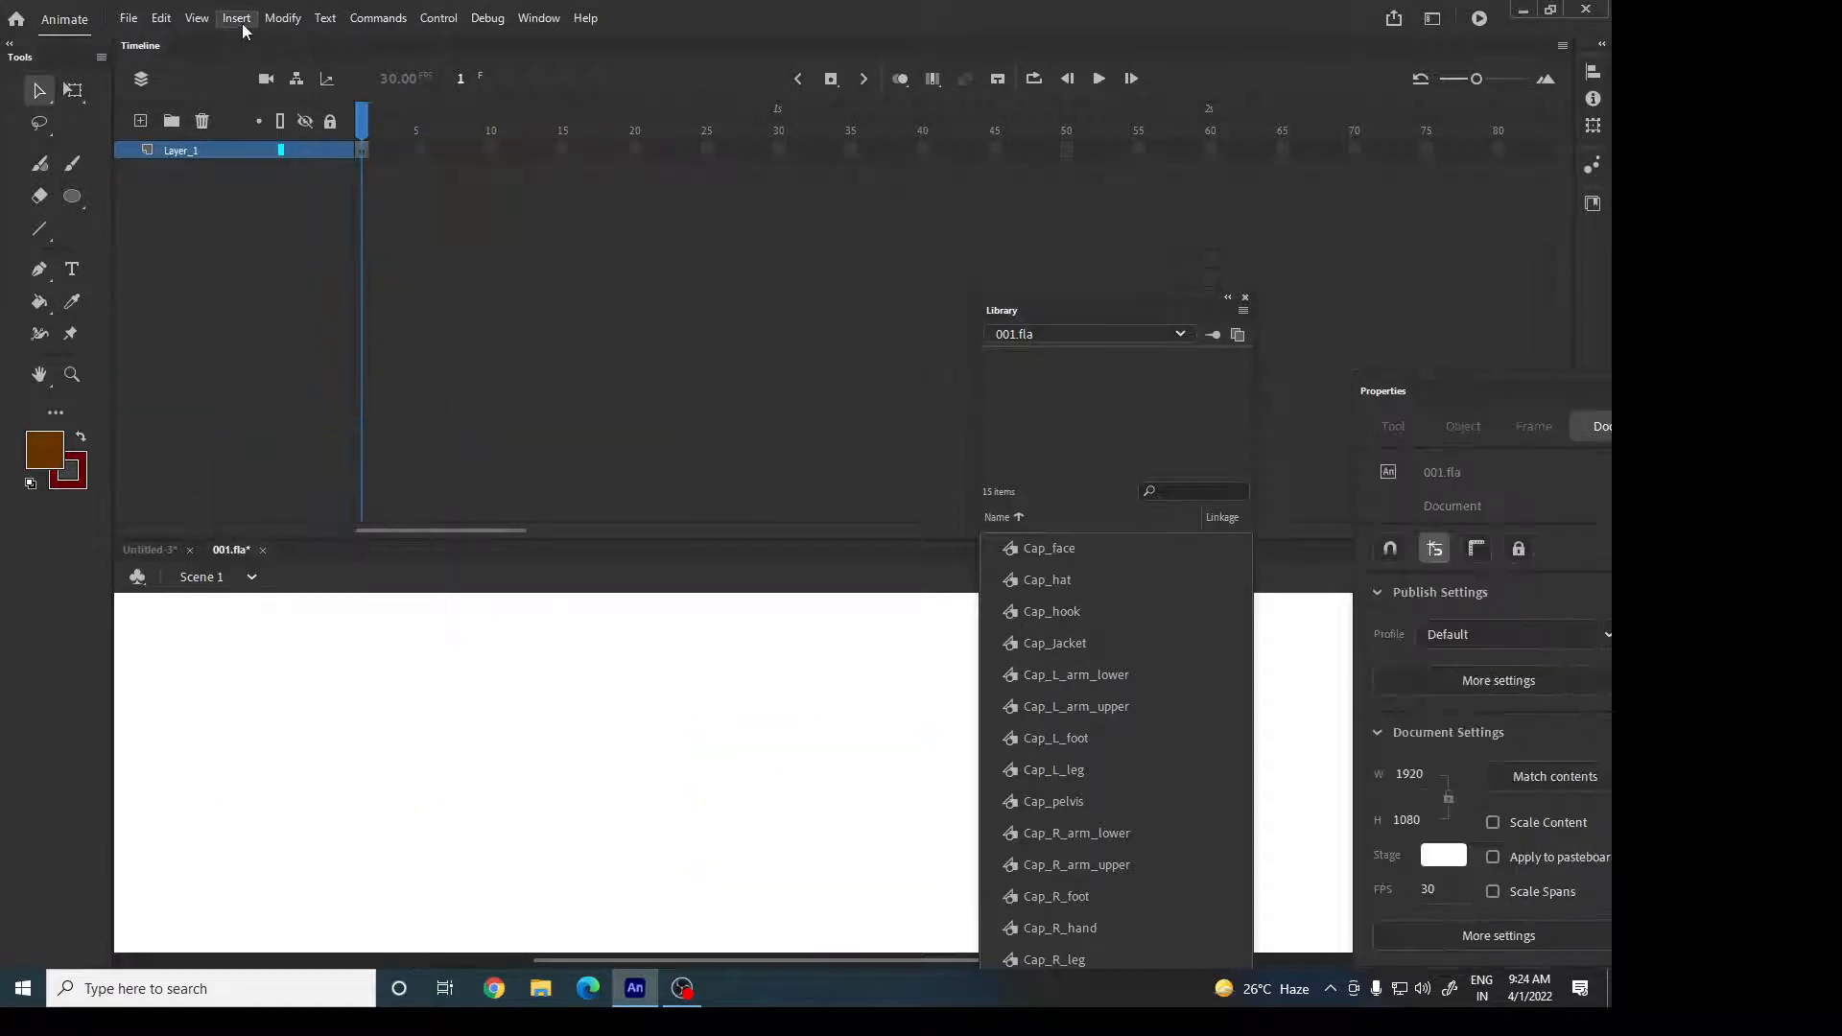
Create a new Graphic symbol named walk in 001.fla.
left_click(236, 17)
left_click(248, 41)
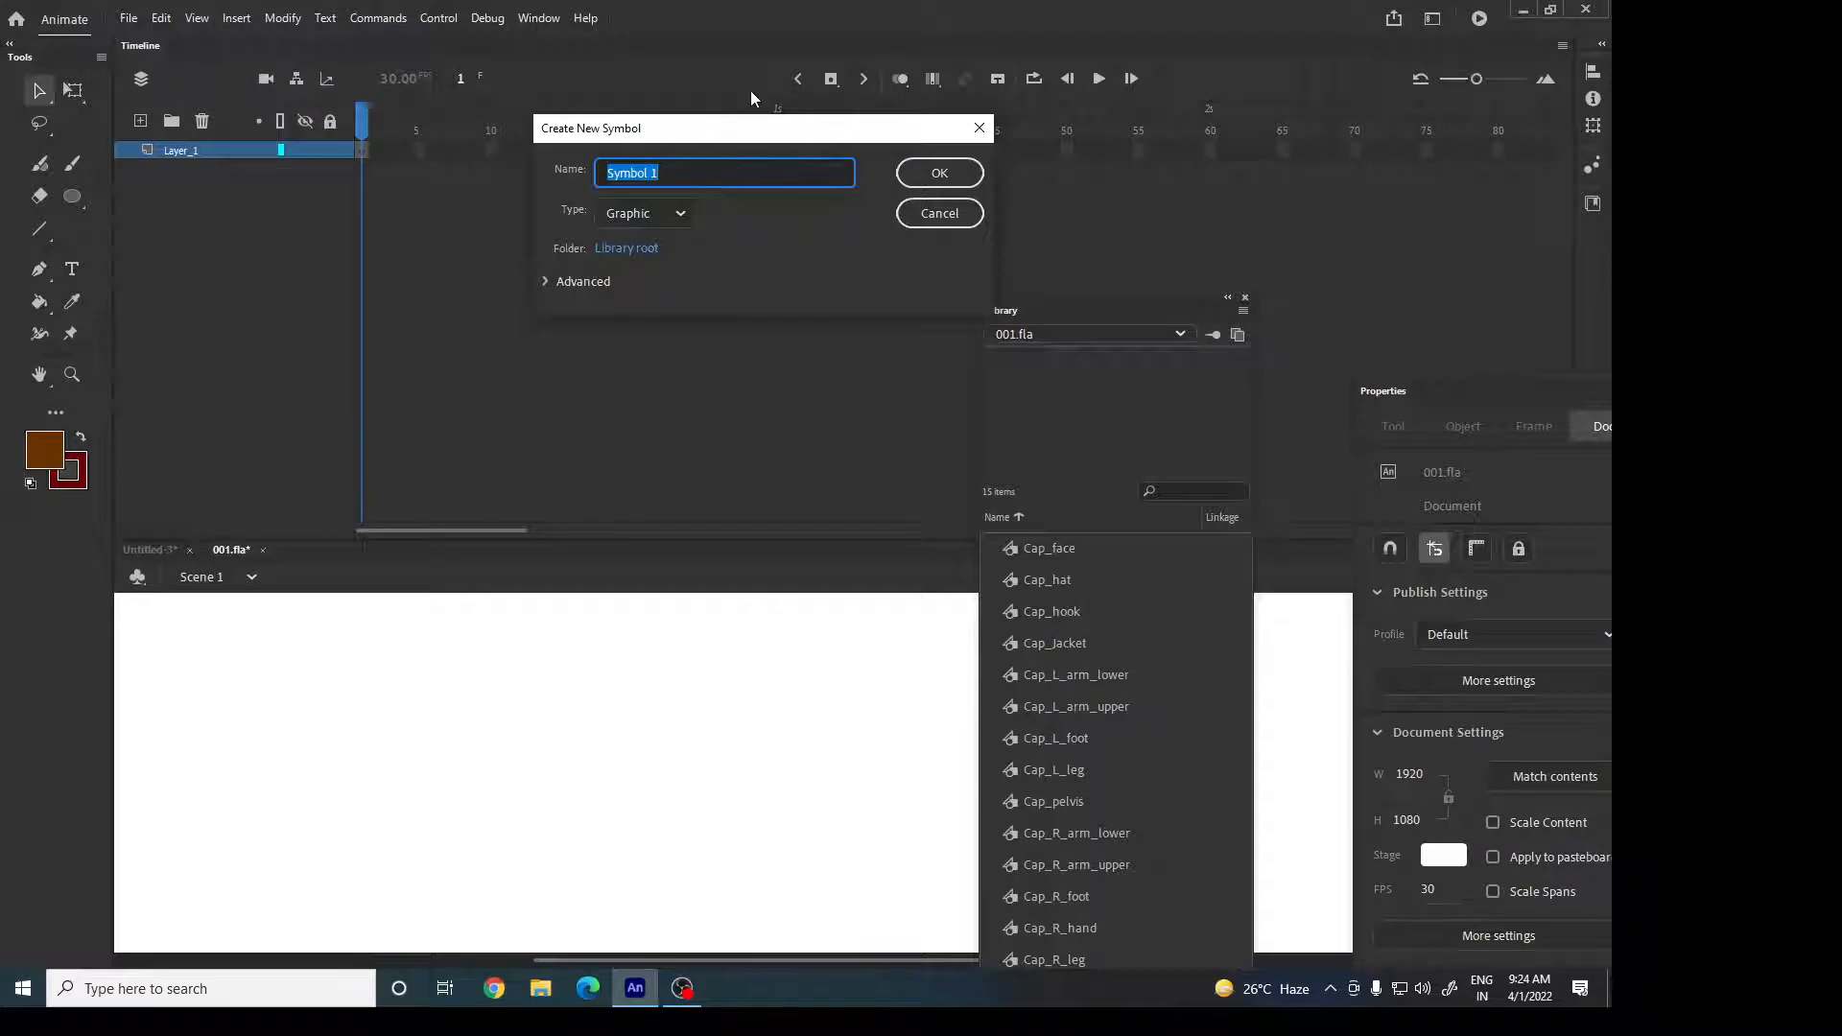
type("walk")
left_click(957, 175)
Paste the cut pirate layers into the walk symbol's timeline and return to Scene 1.
right_click(213, 160)
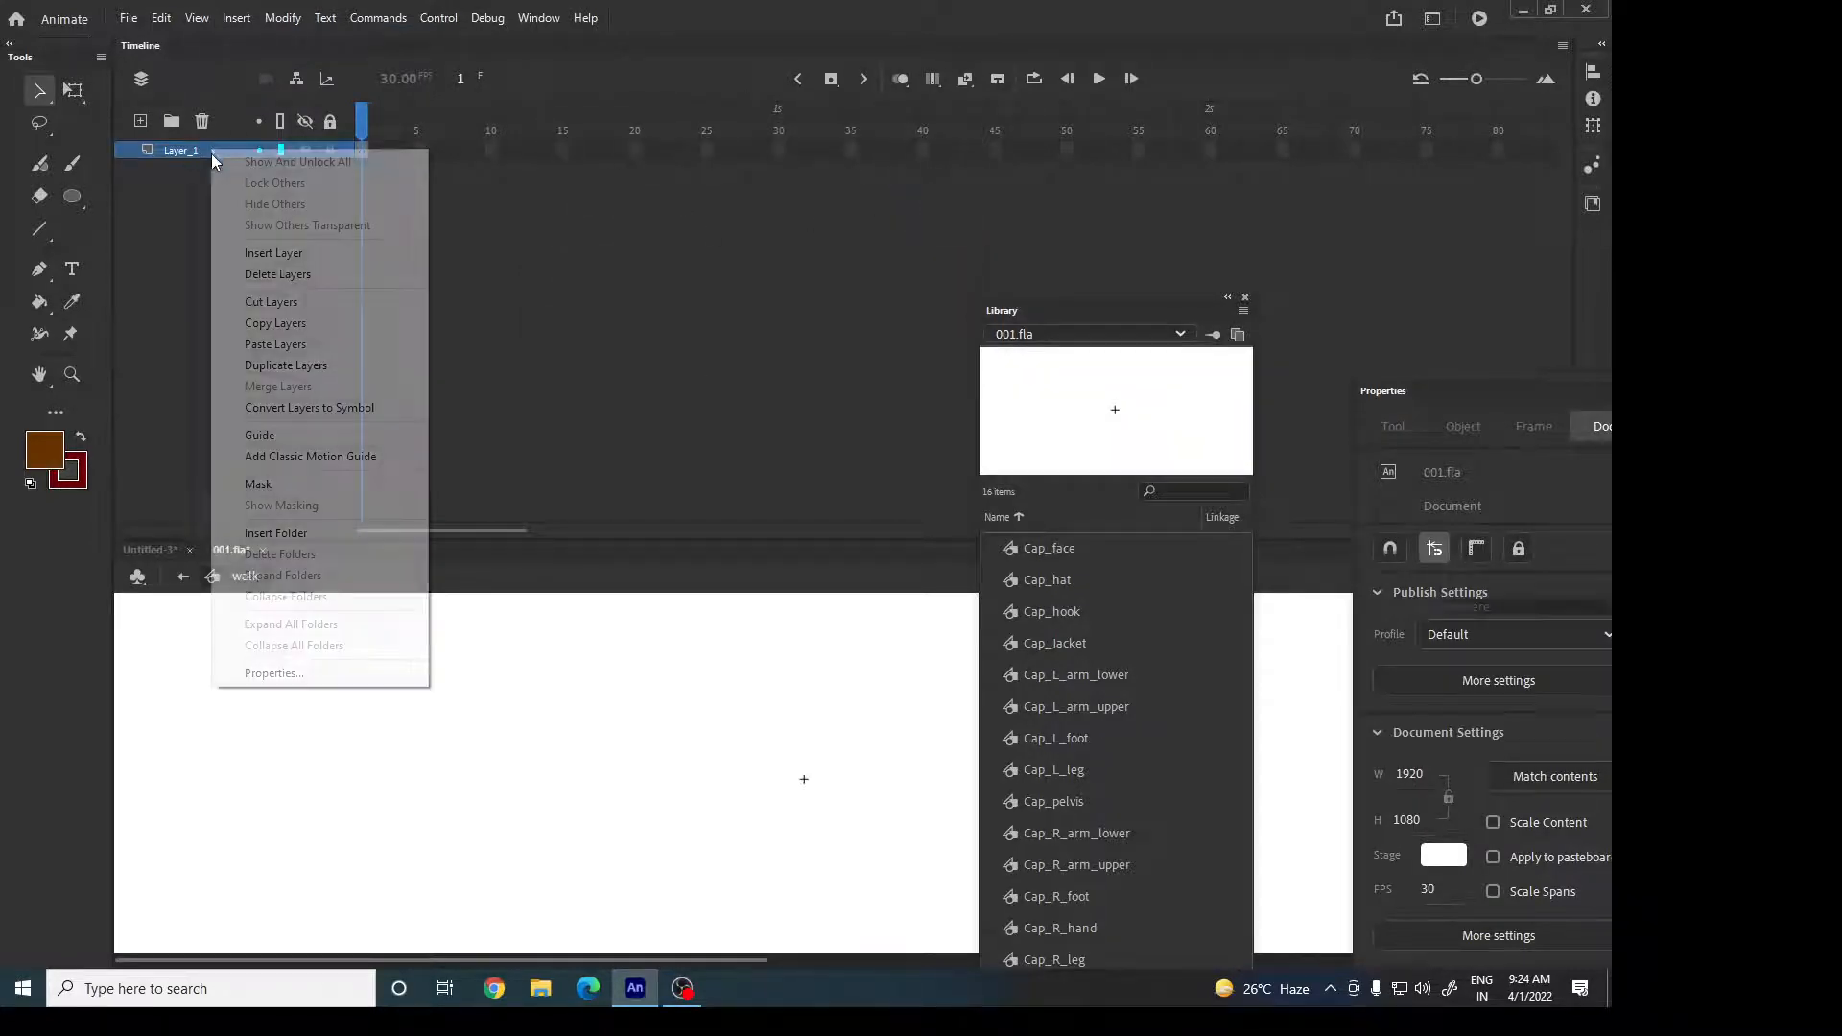
left_click(267, 344)
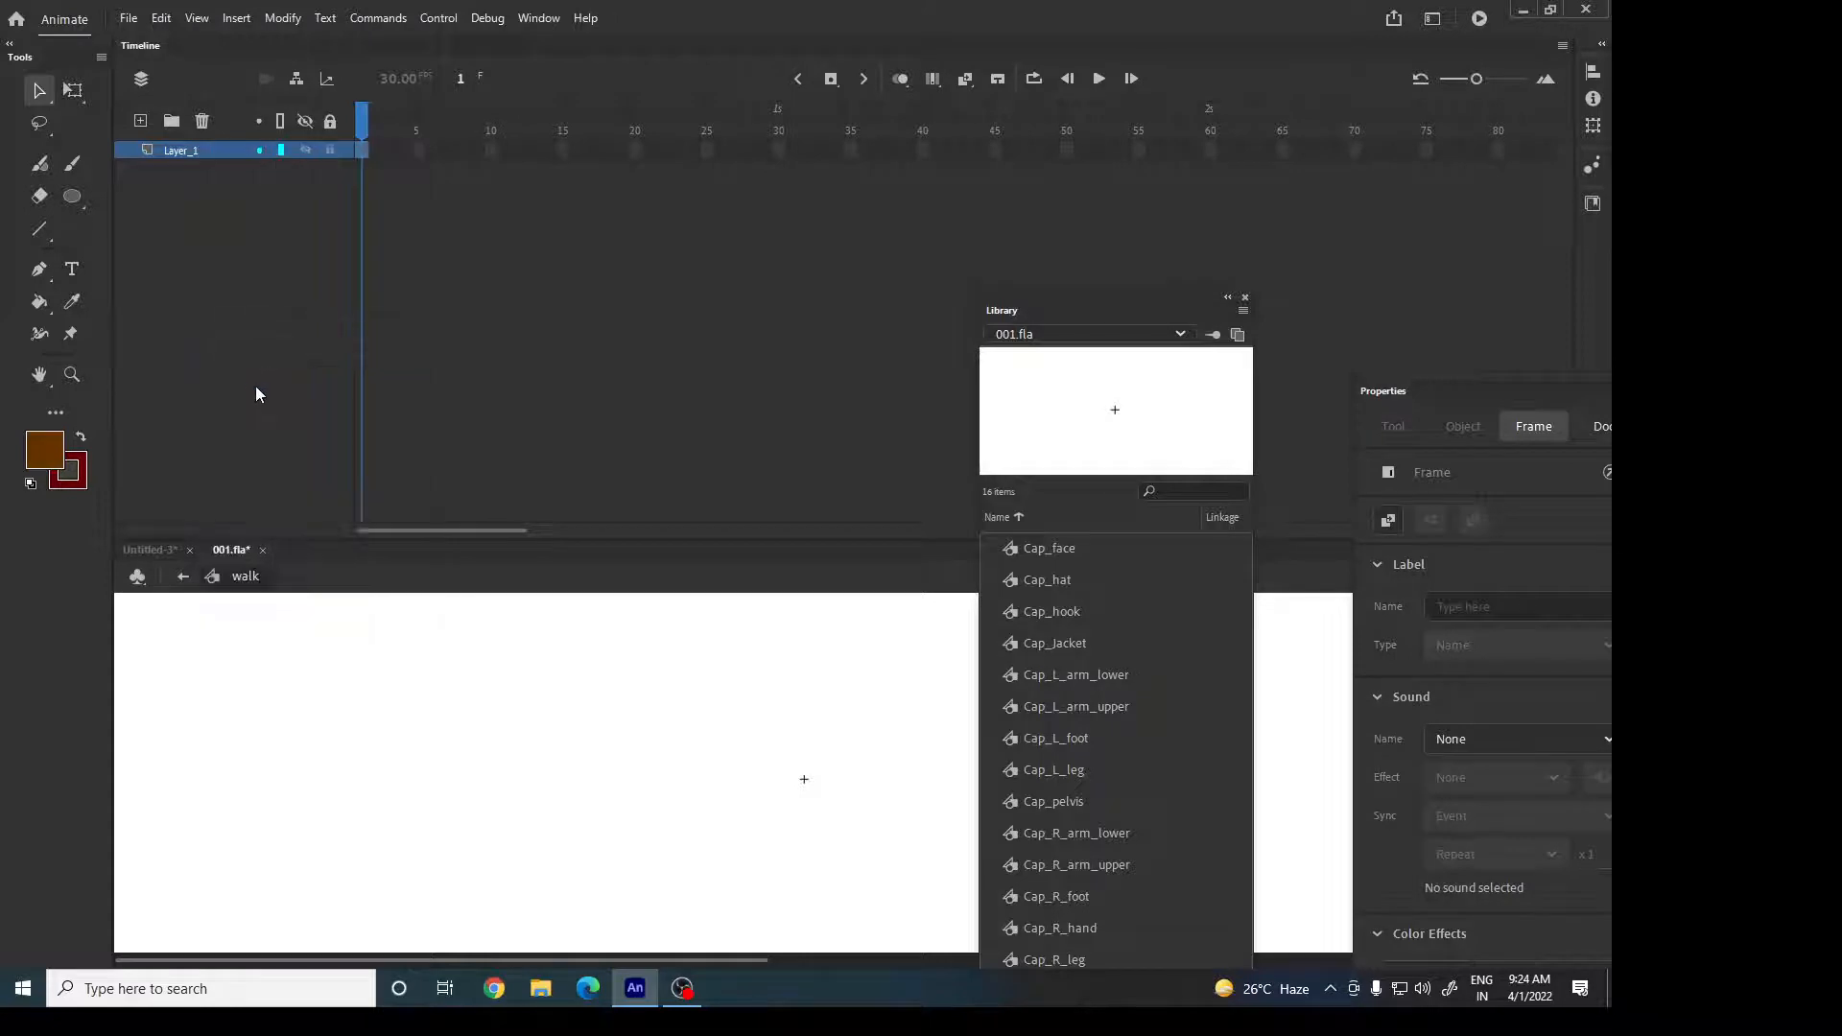
left_click(184, 577)
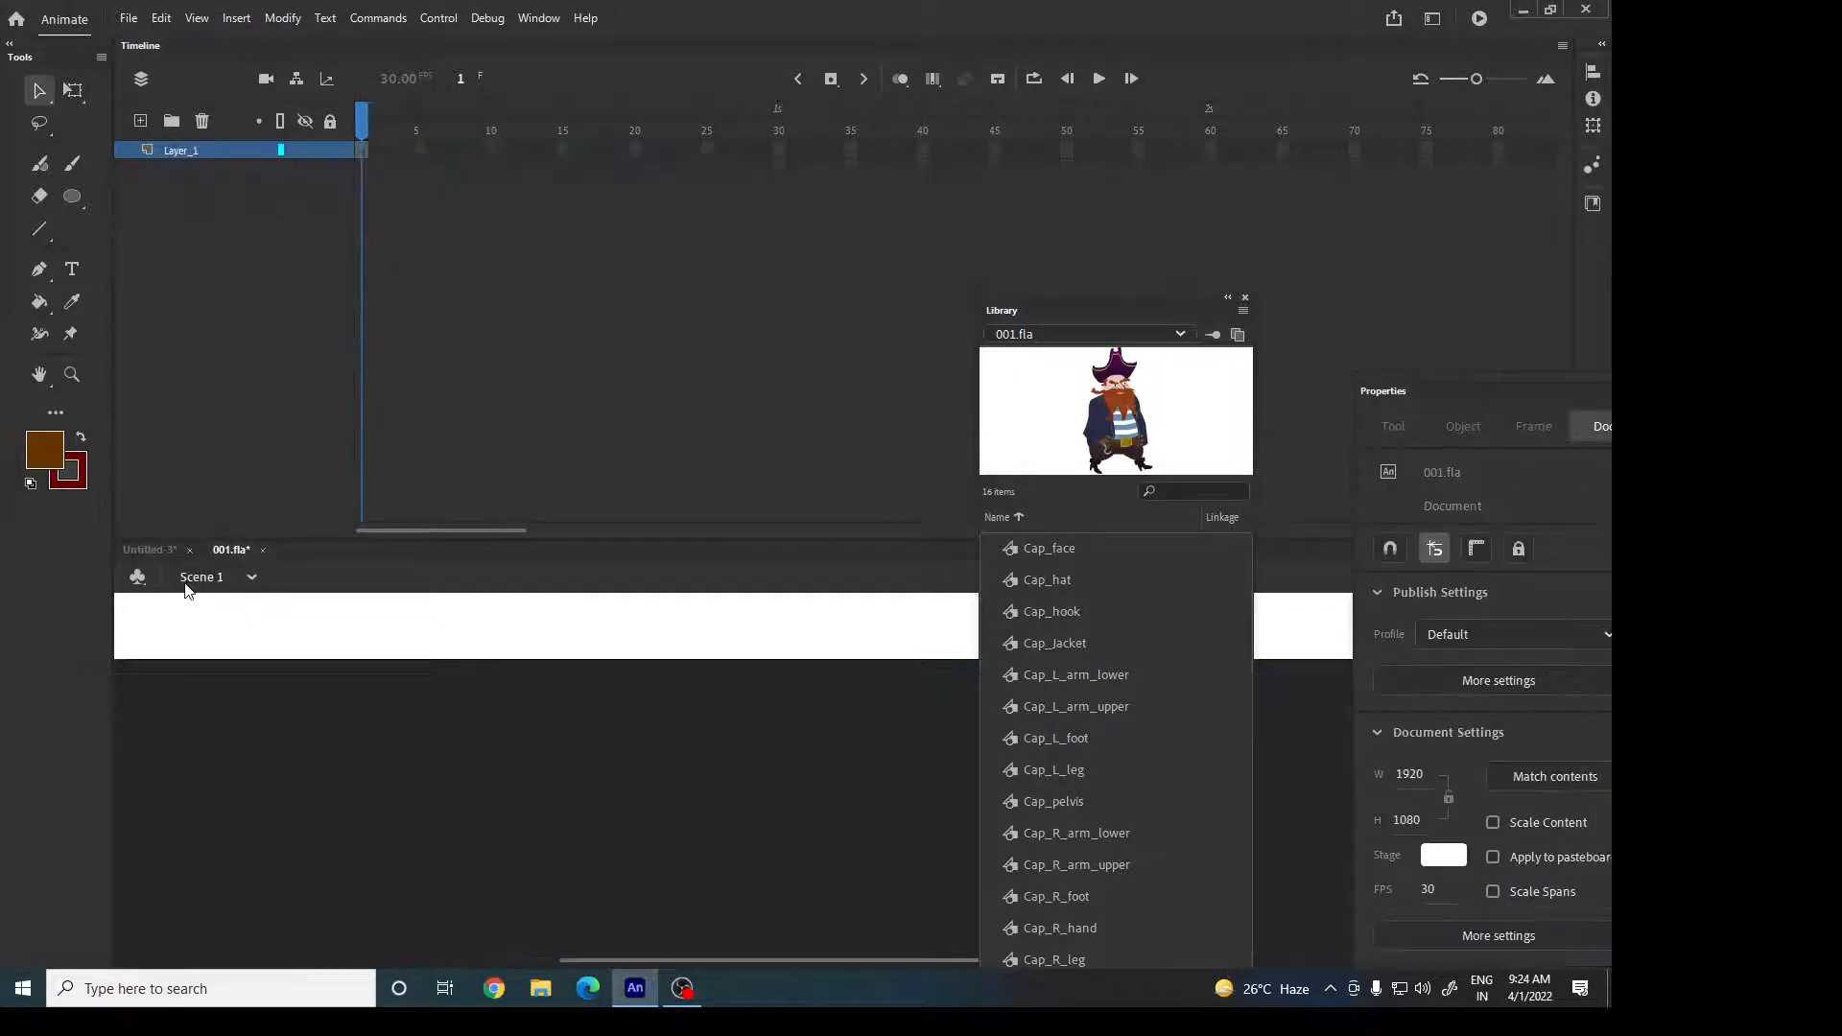
Place an instance of the walk symbol from the Library into Scene 1 and close the Library.
left_click(1061, 618)
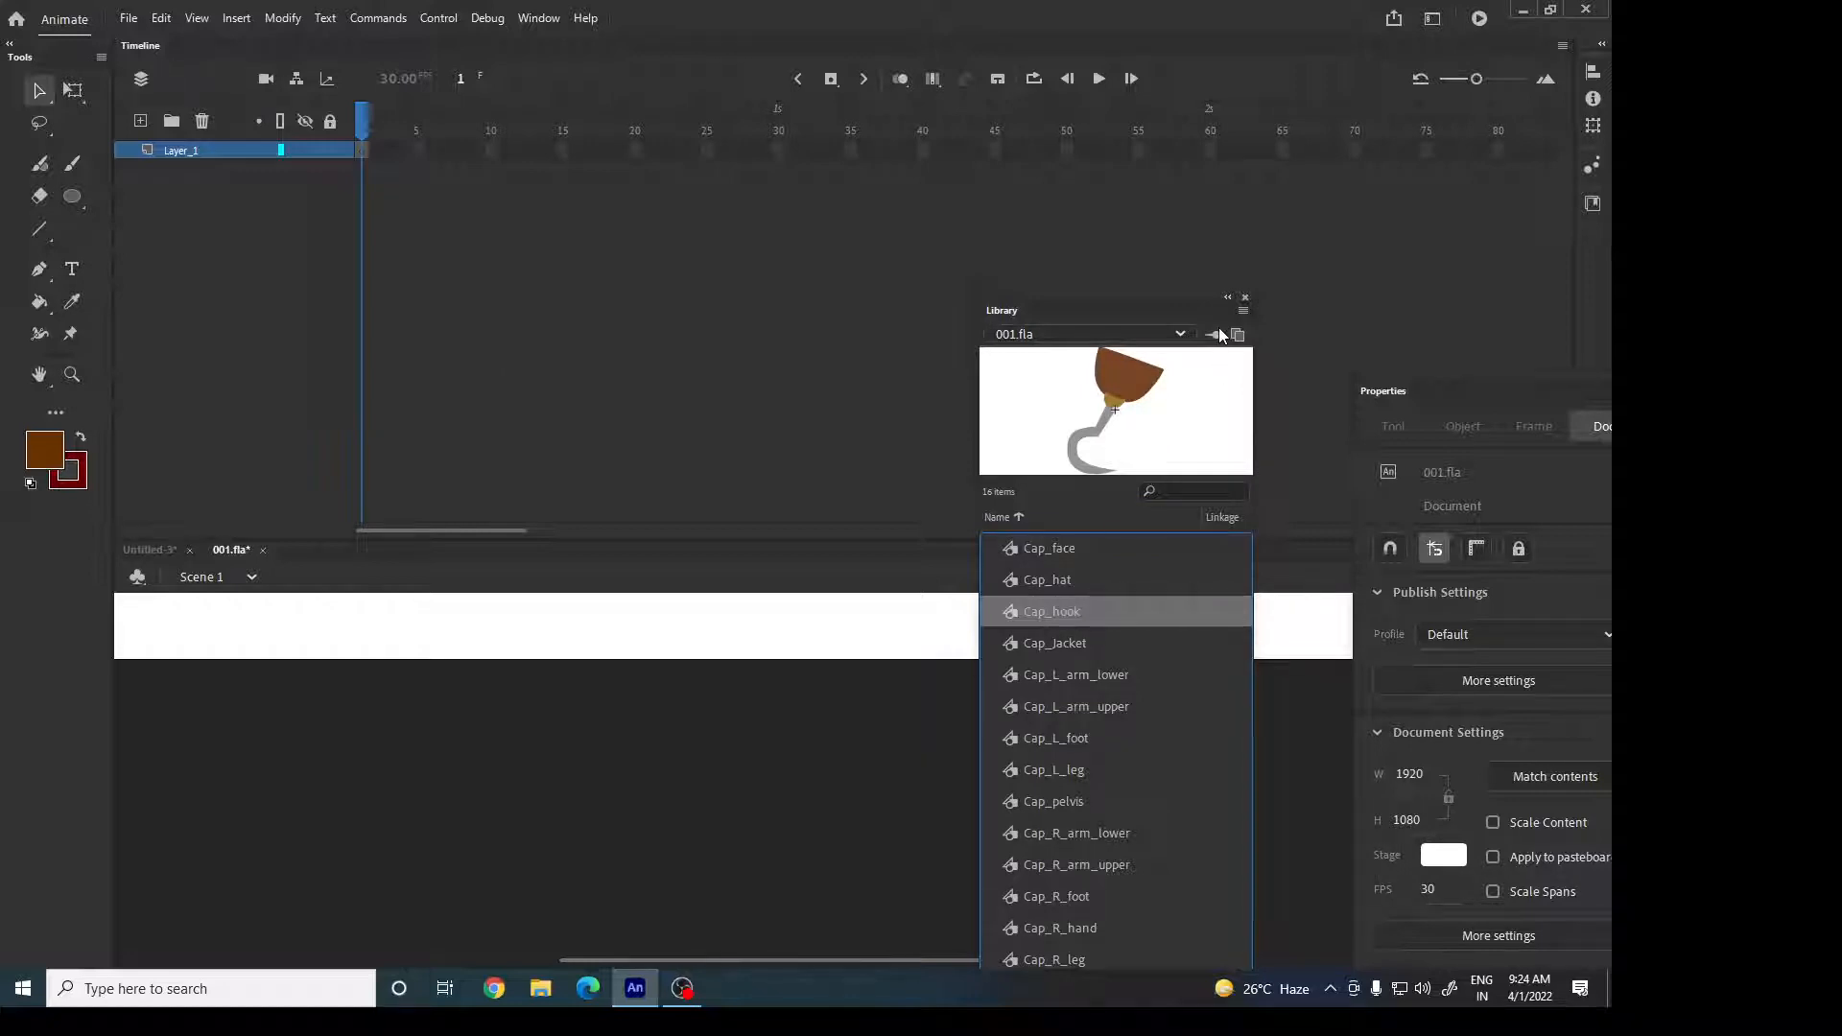
left_click(1100, 758)
left_click_drag(1001, 180, 1105, 148)
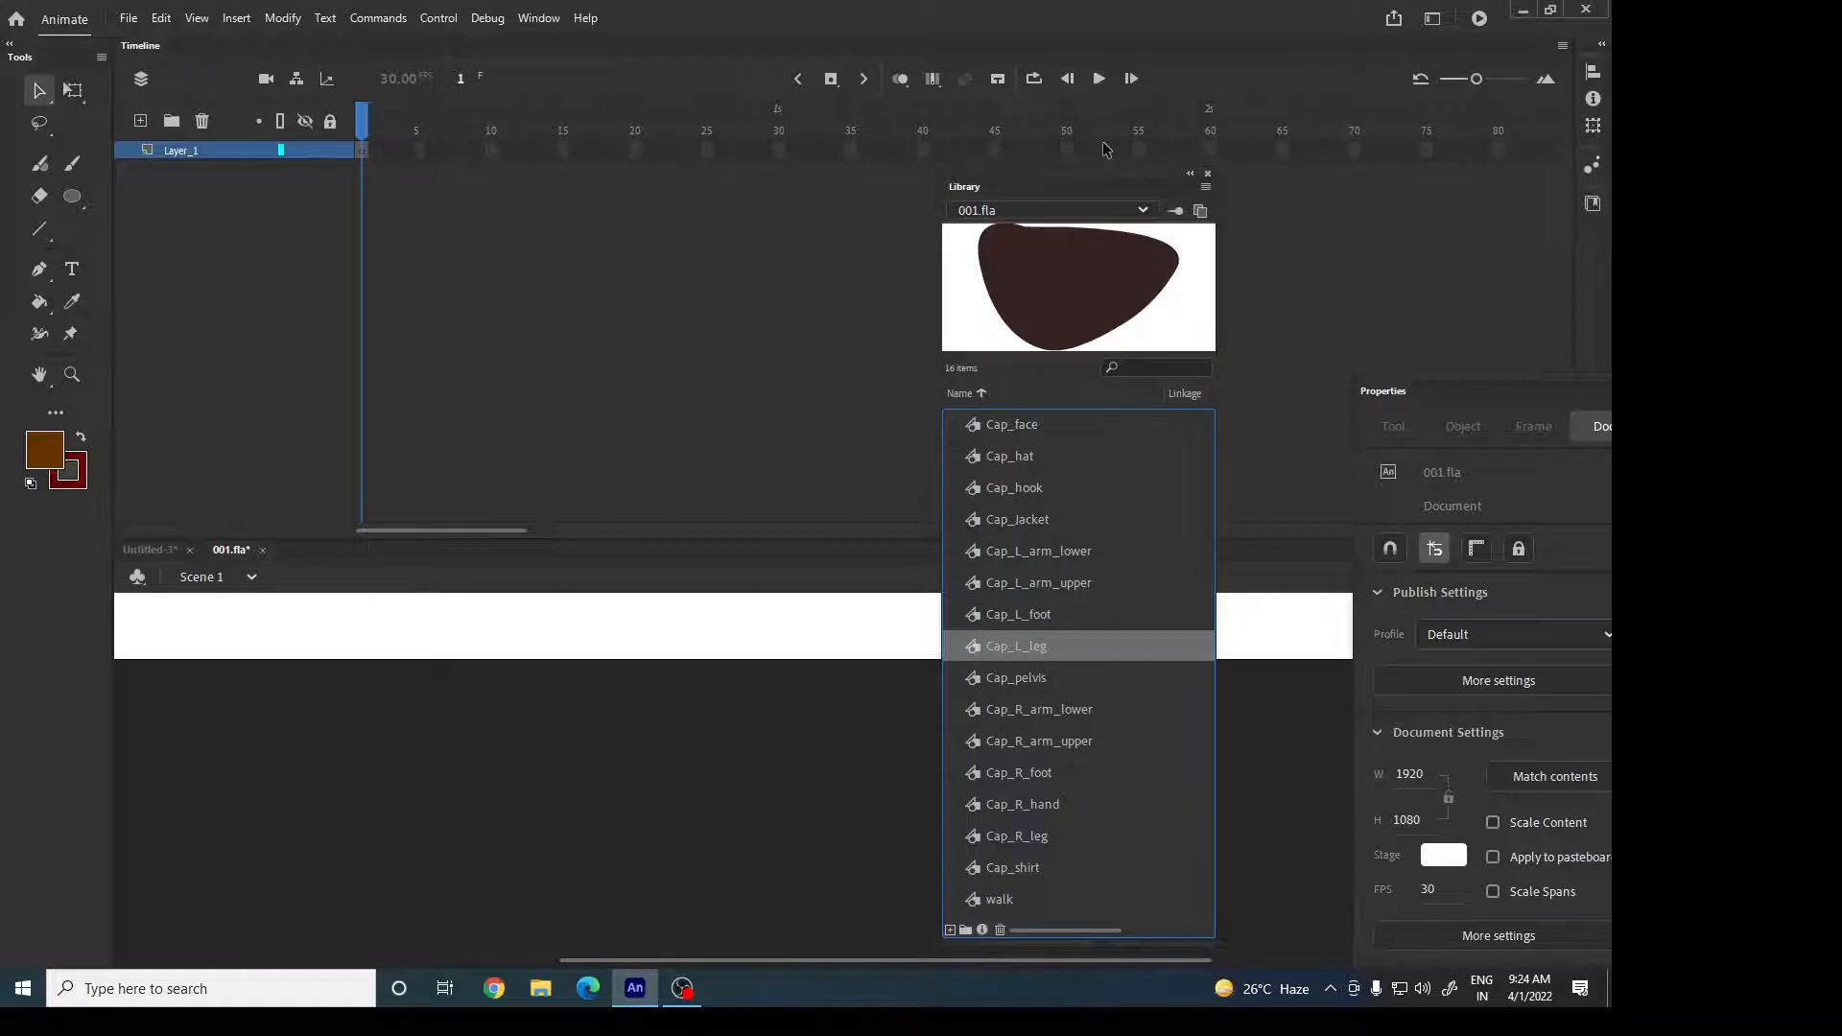
left_click(1000, 904)
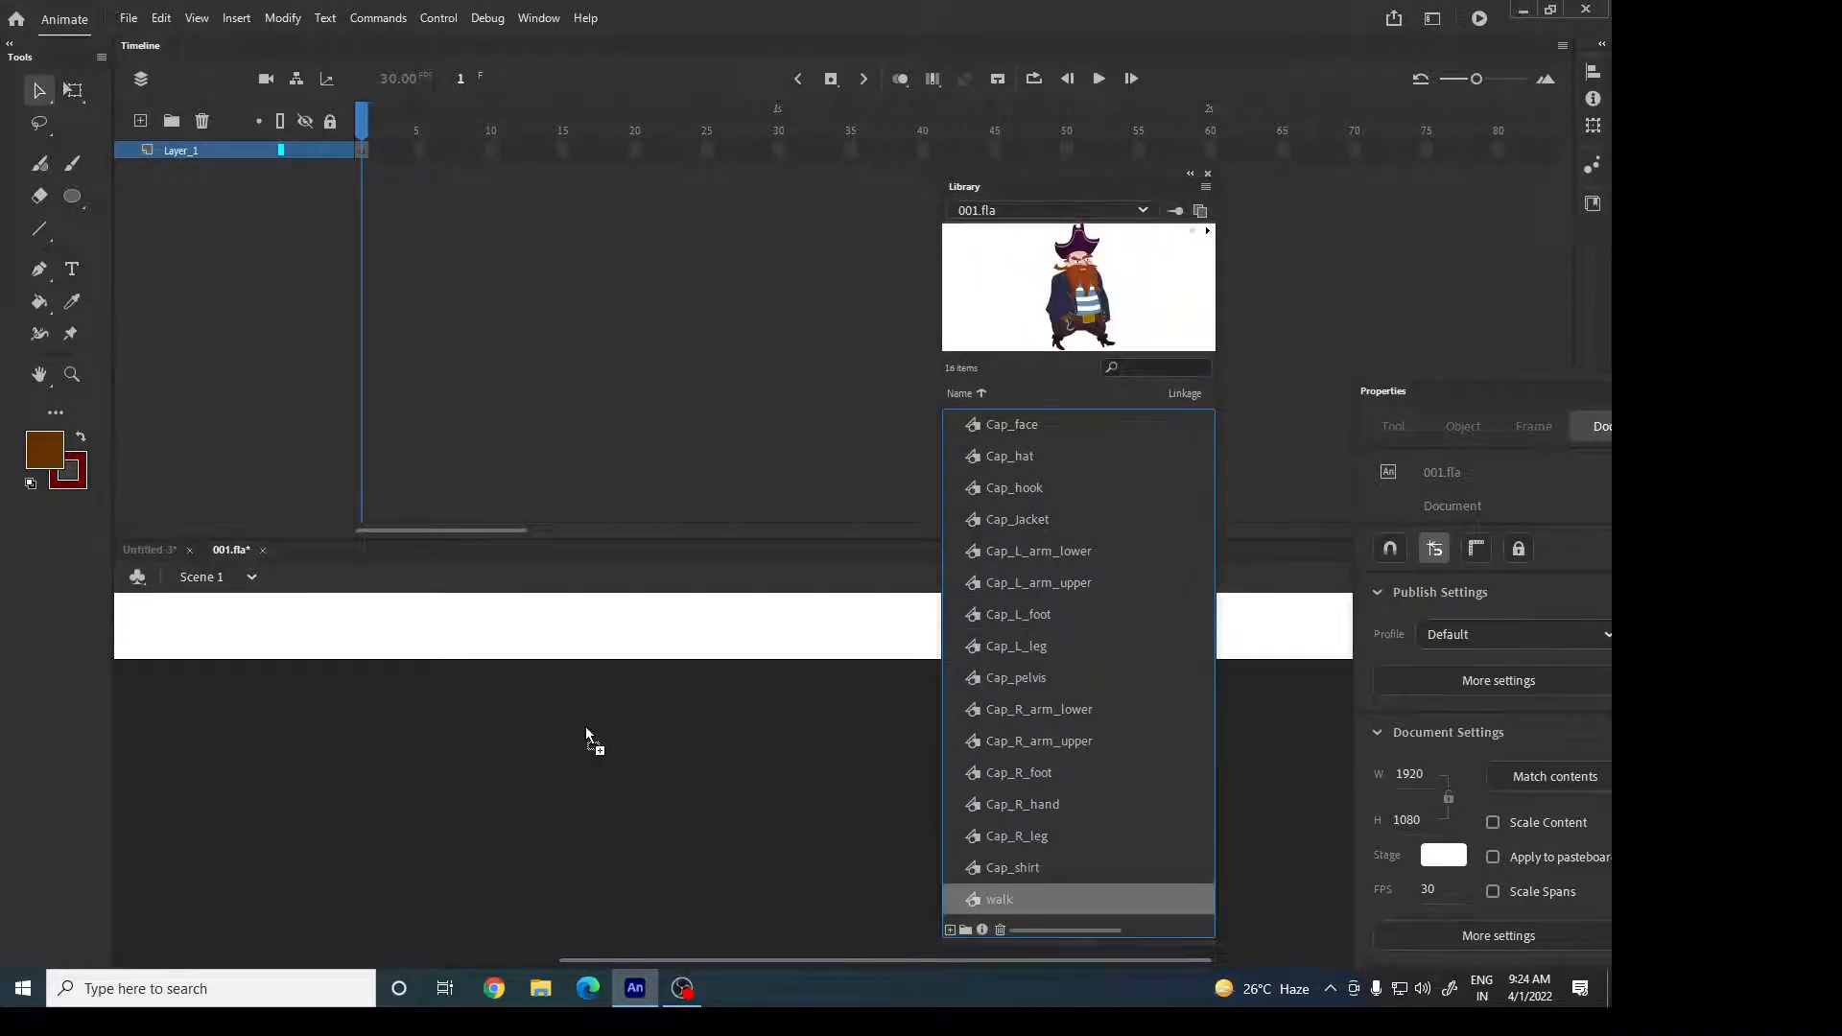
left_click_drag(585, 727, 589, 723)
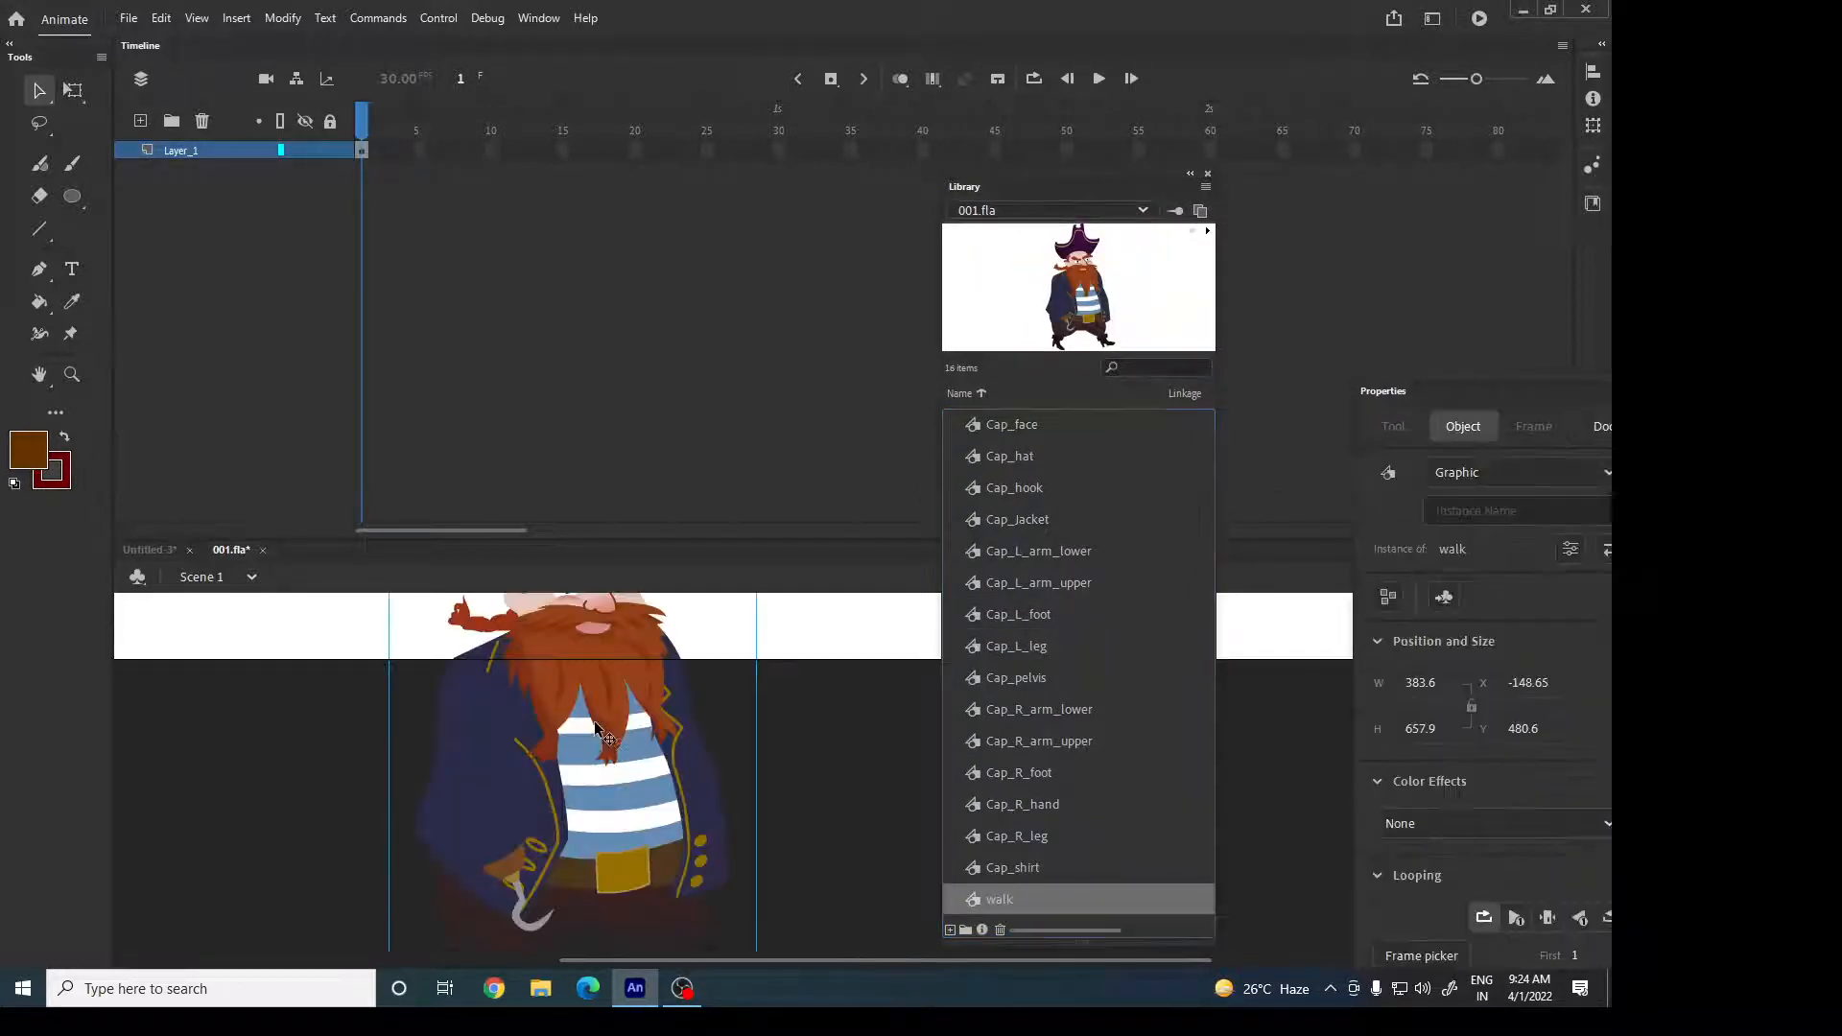
left_click(1208, 178)
Enlarge the stage area, zoom out to 50% and move the pirate instance to the middle of the stage.
left_click(944, 537)
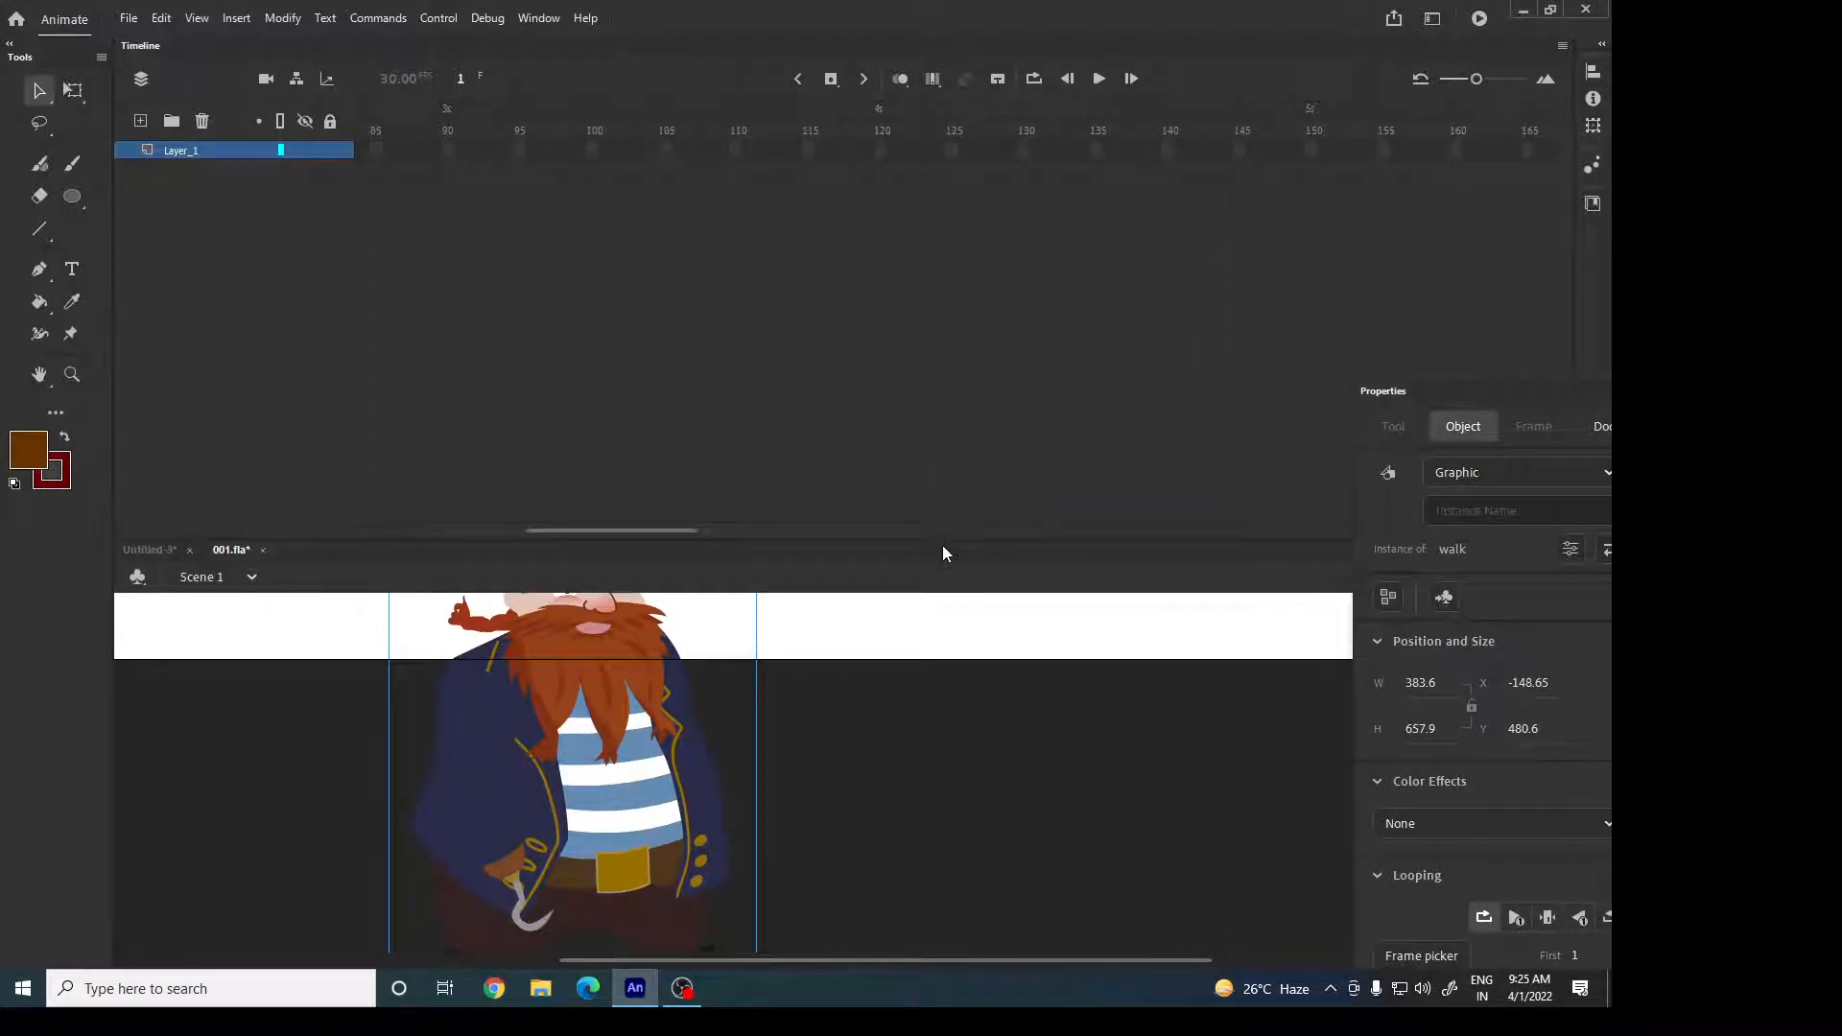
left_click_drag(942, 541, 959, 262)
left_click_drag(621, 264, 447, 265)
left_click_drag(665, 441, 721, 911)
key("ctrl+minus")
left_click_drag(753, 702, 833, 404)
left_click_drag(927, 403, 862, 609)
Open the walk symbol to examine its full set of animated layers, and return to Scene 1.
double_click(777, 734)
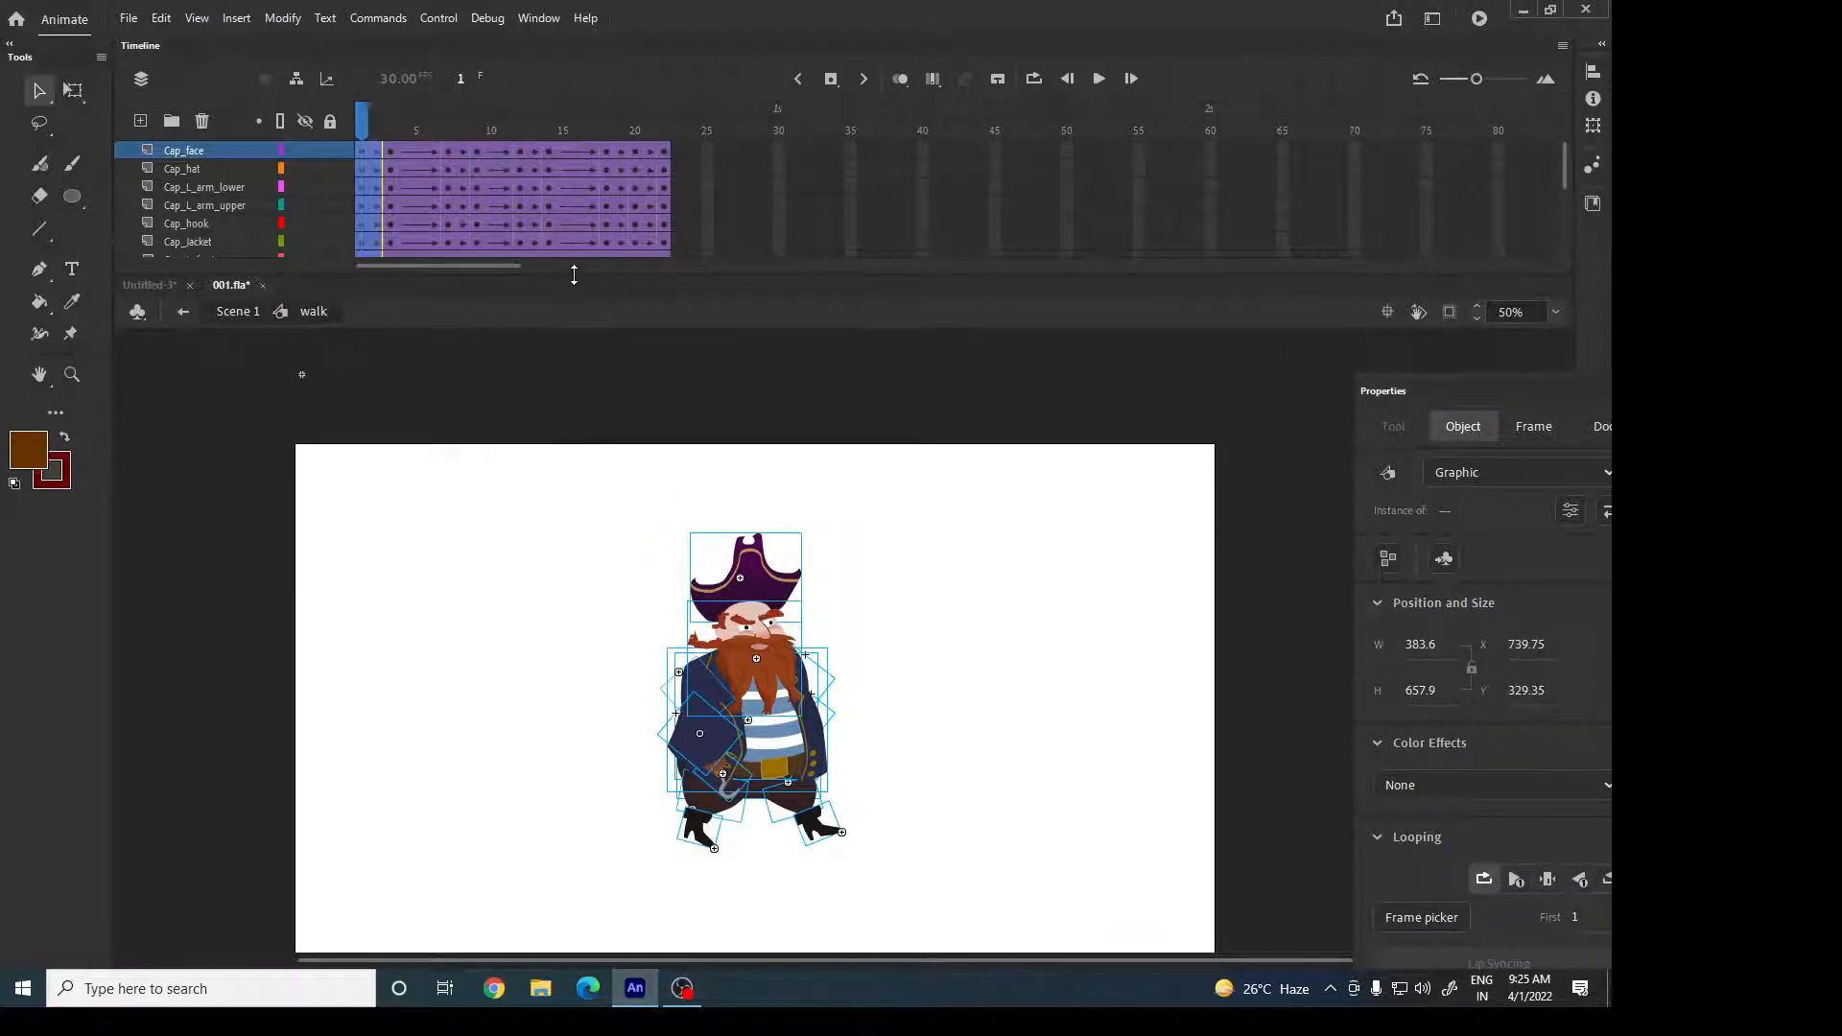
left_click_drag(574, 276, 568, 517)
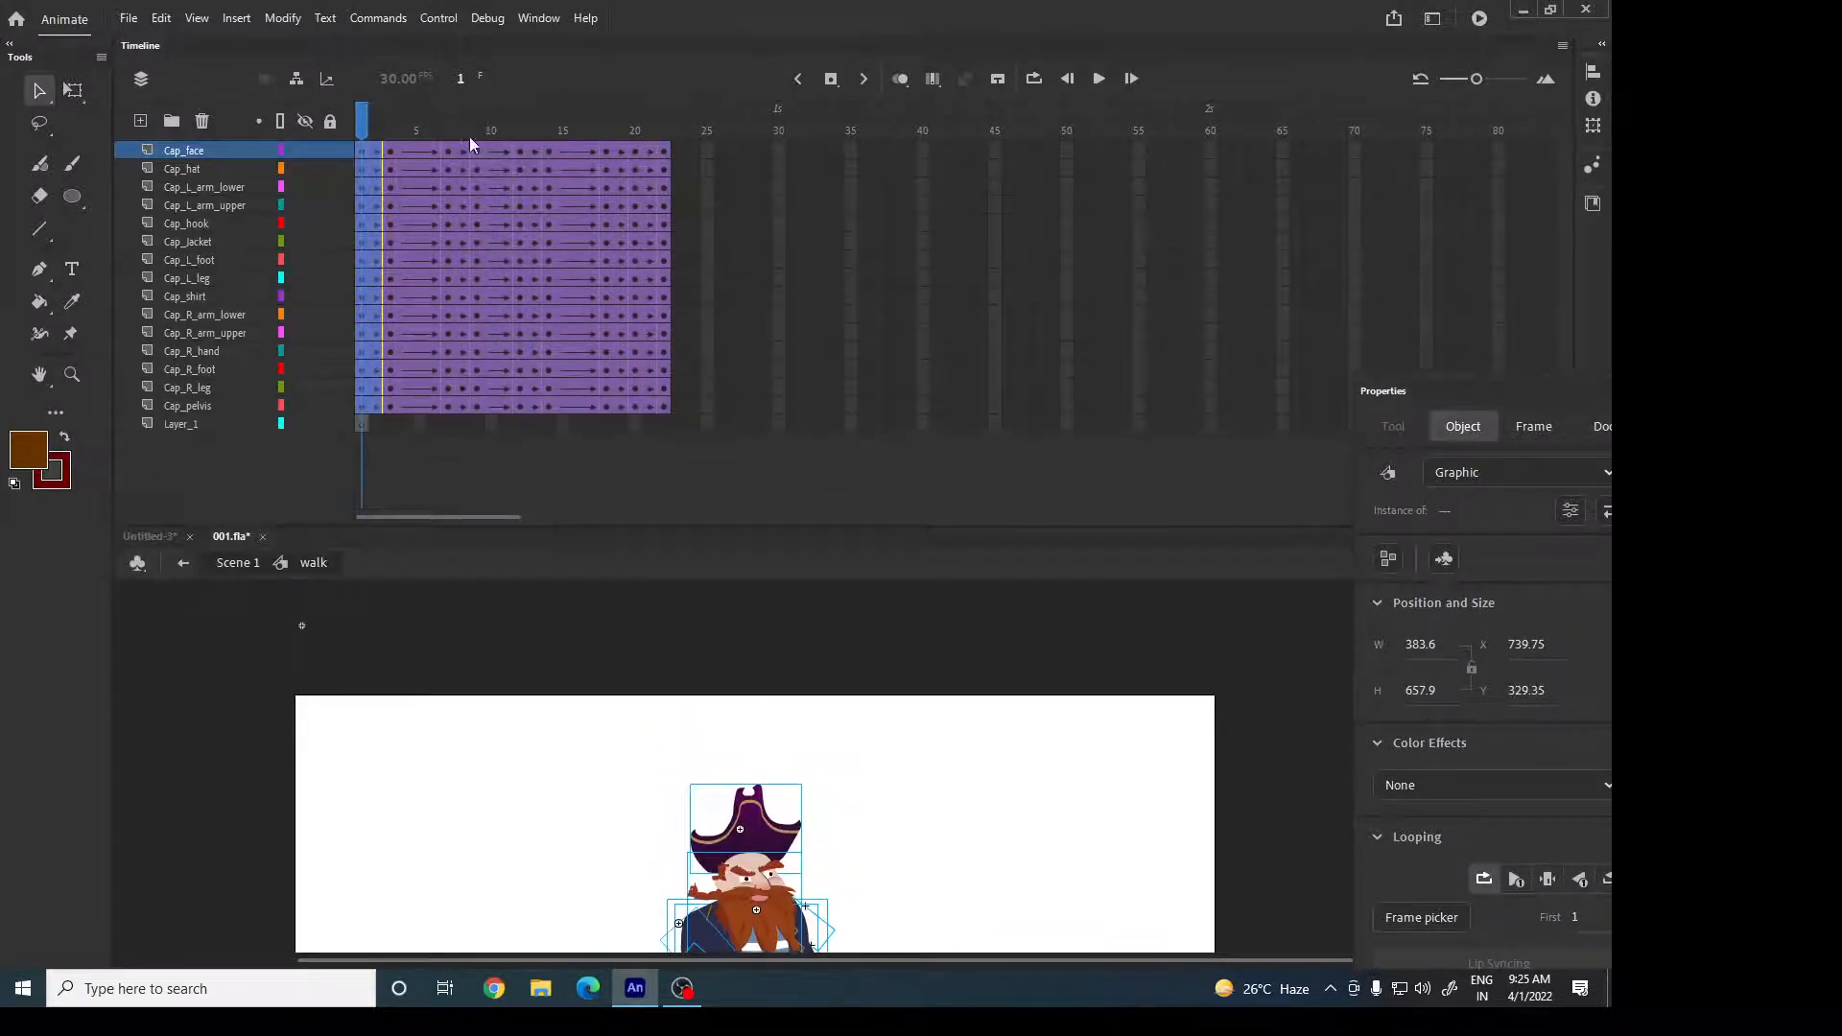
left_click_drag(364, 132, 326, 340)
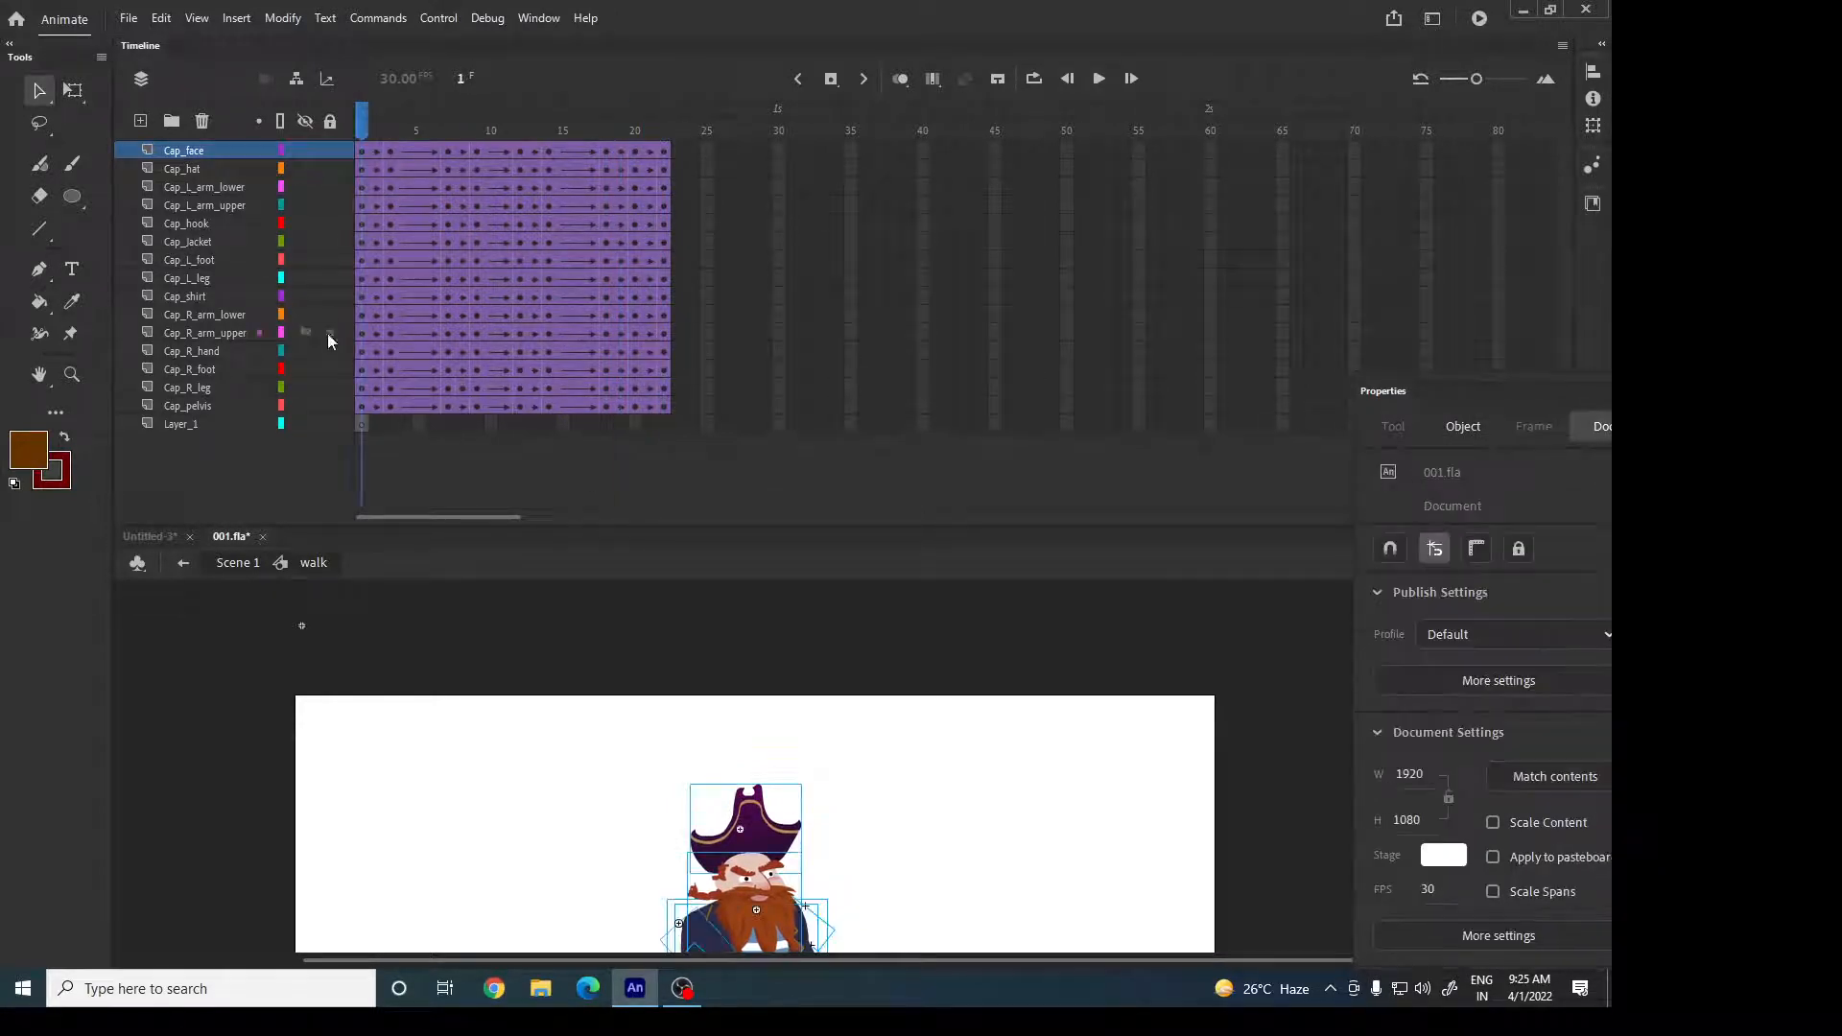
left_click(236, 566)
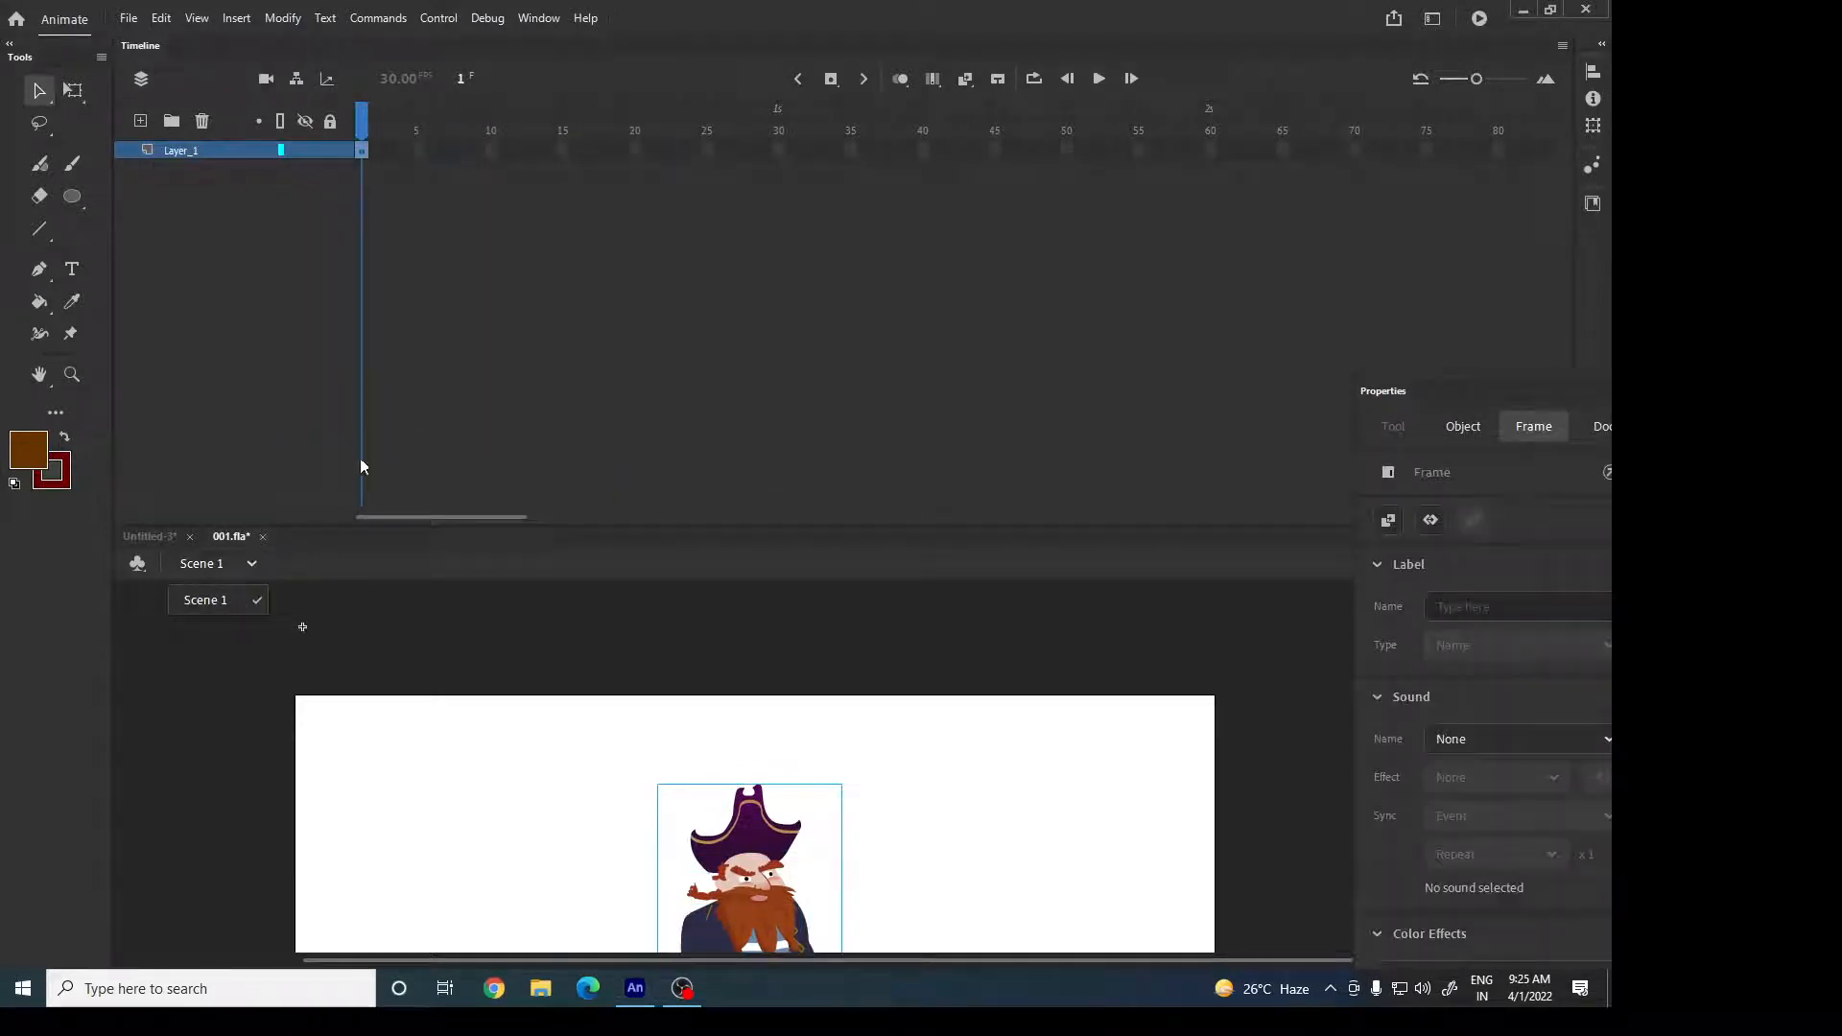
Extend Layer_1 in Scene 1 to frame 22 and scrub through the pirate's walk.
left_click(662, 152)
key("F5")
left_click(393, 151)
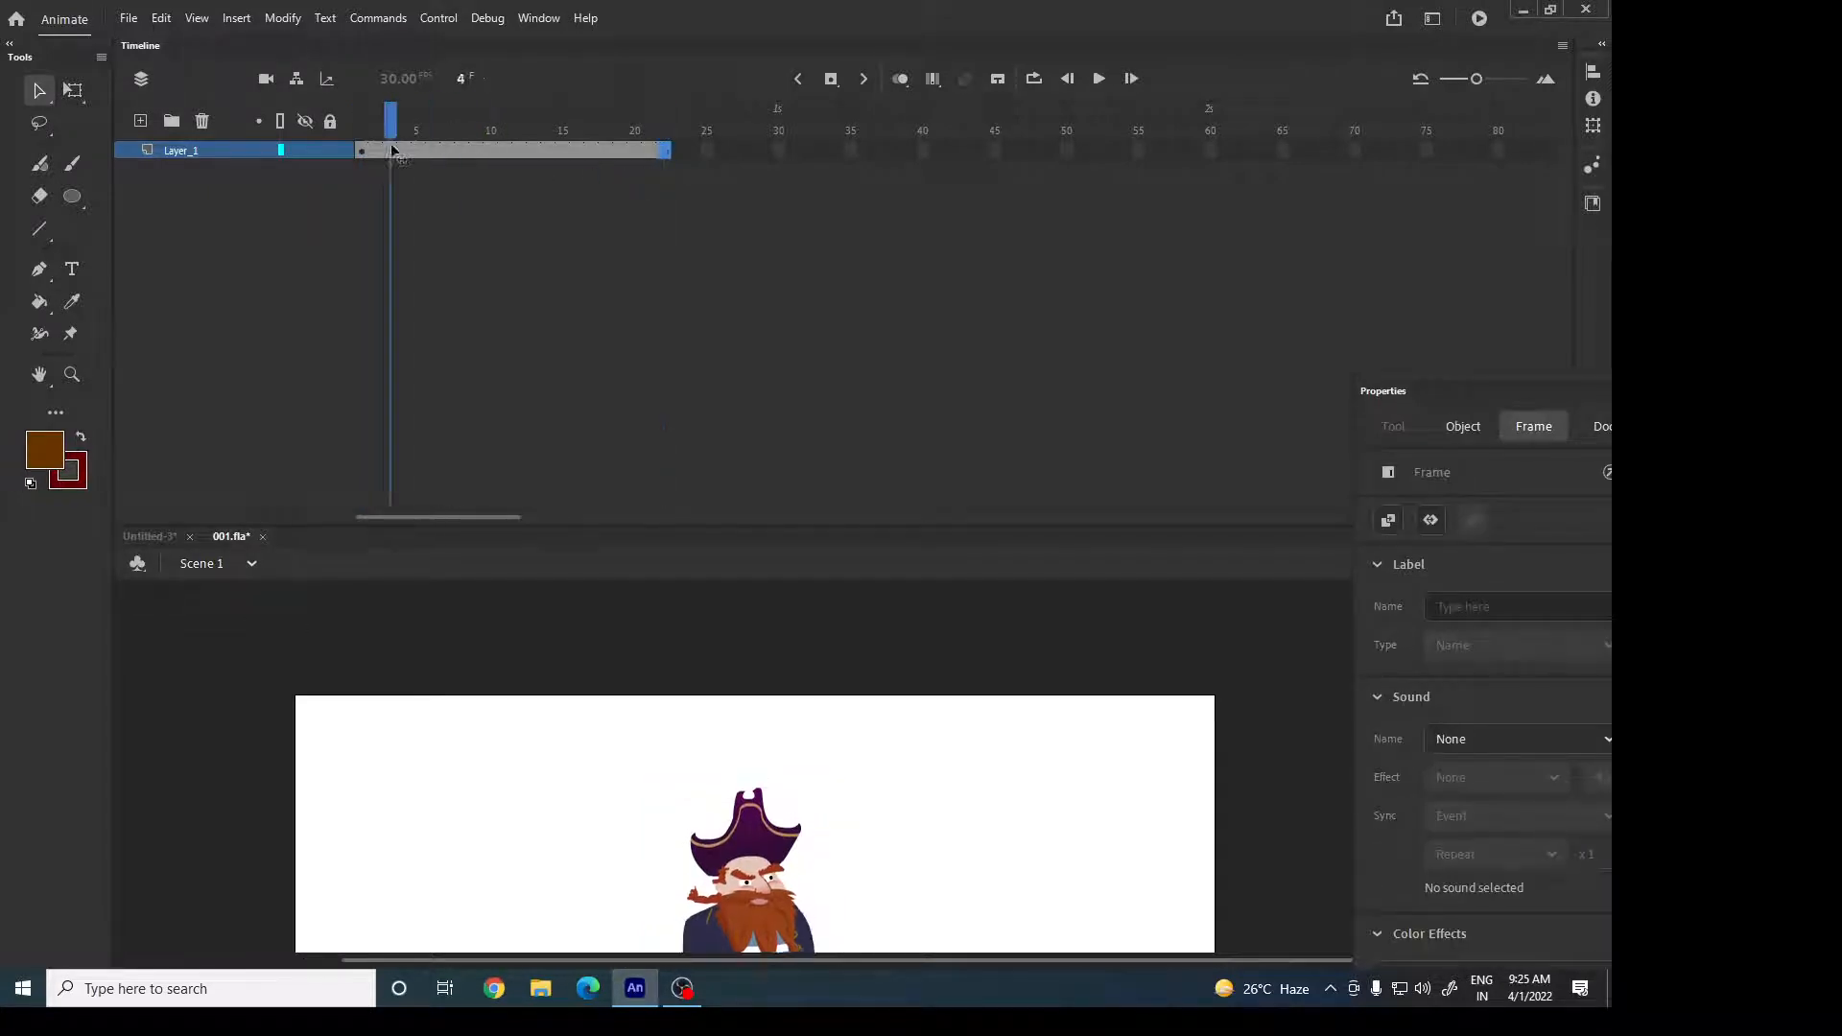
left_click_drag(391, 145, 727, 232)
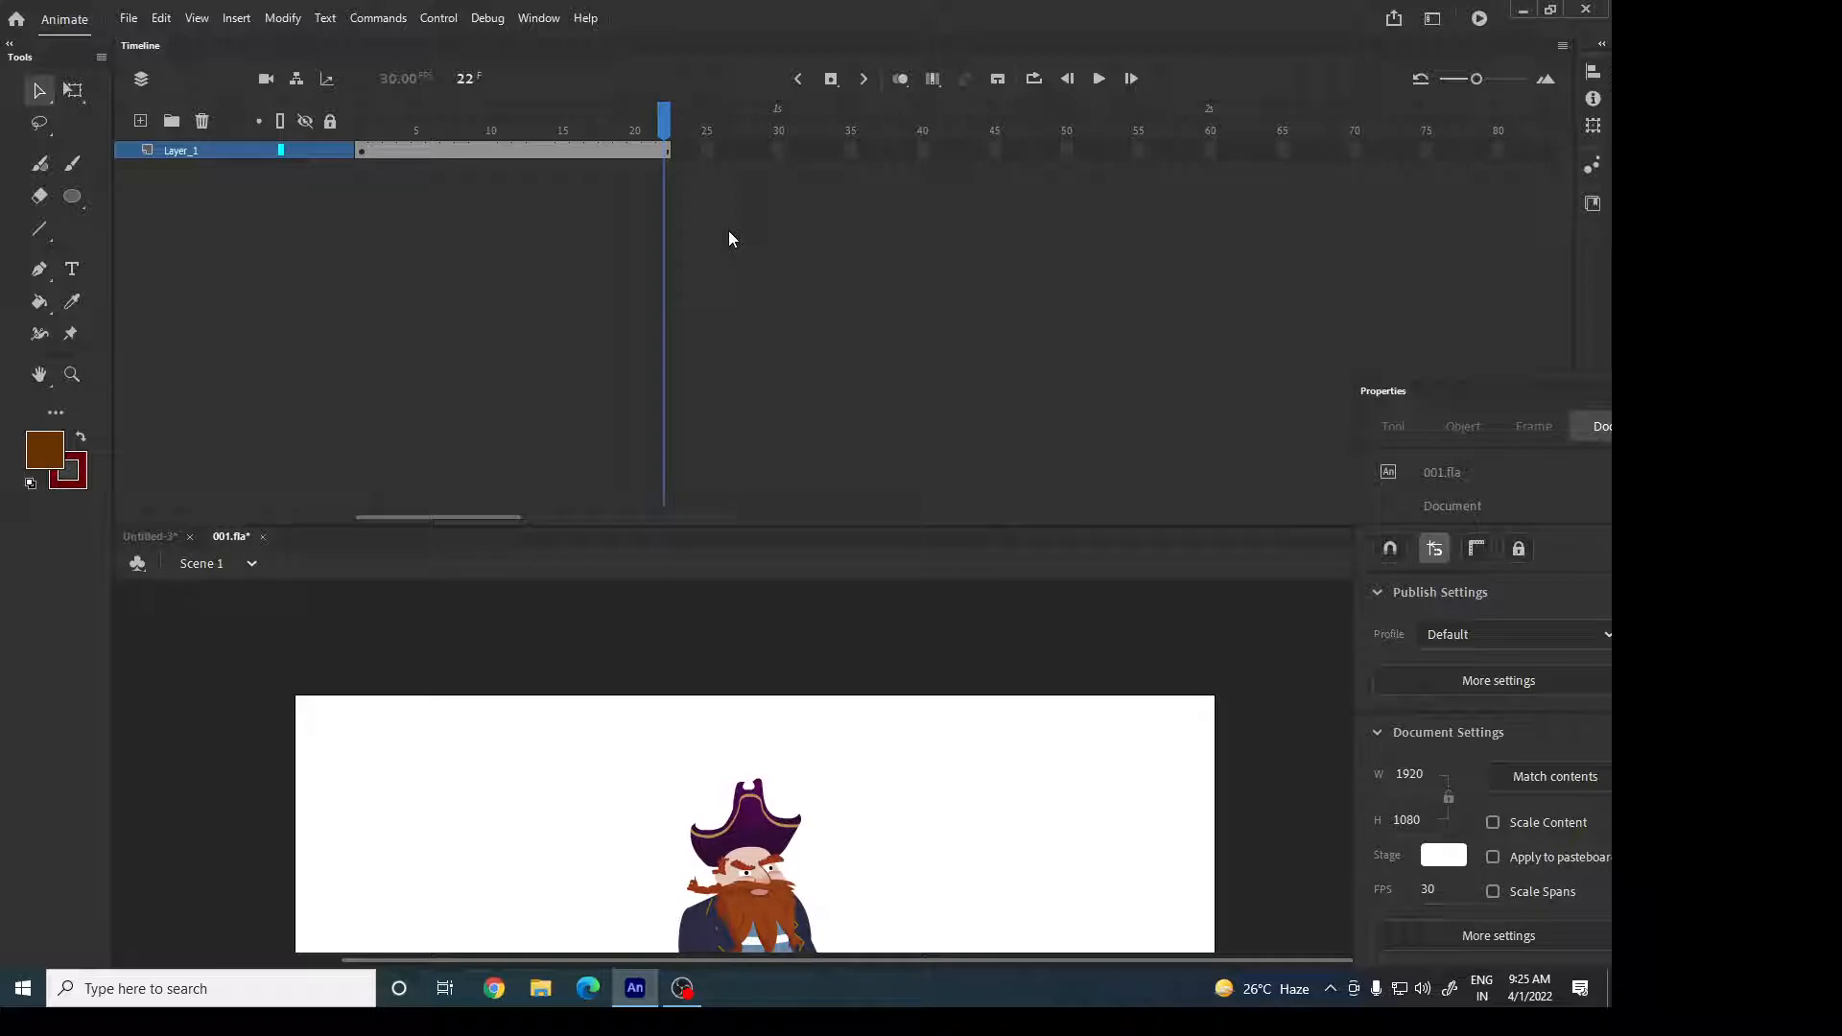
Enlarge the stage area and test the 22-frame walk animation as a movie.
left_click_drag(831, 523, 739, 279)
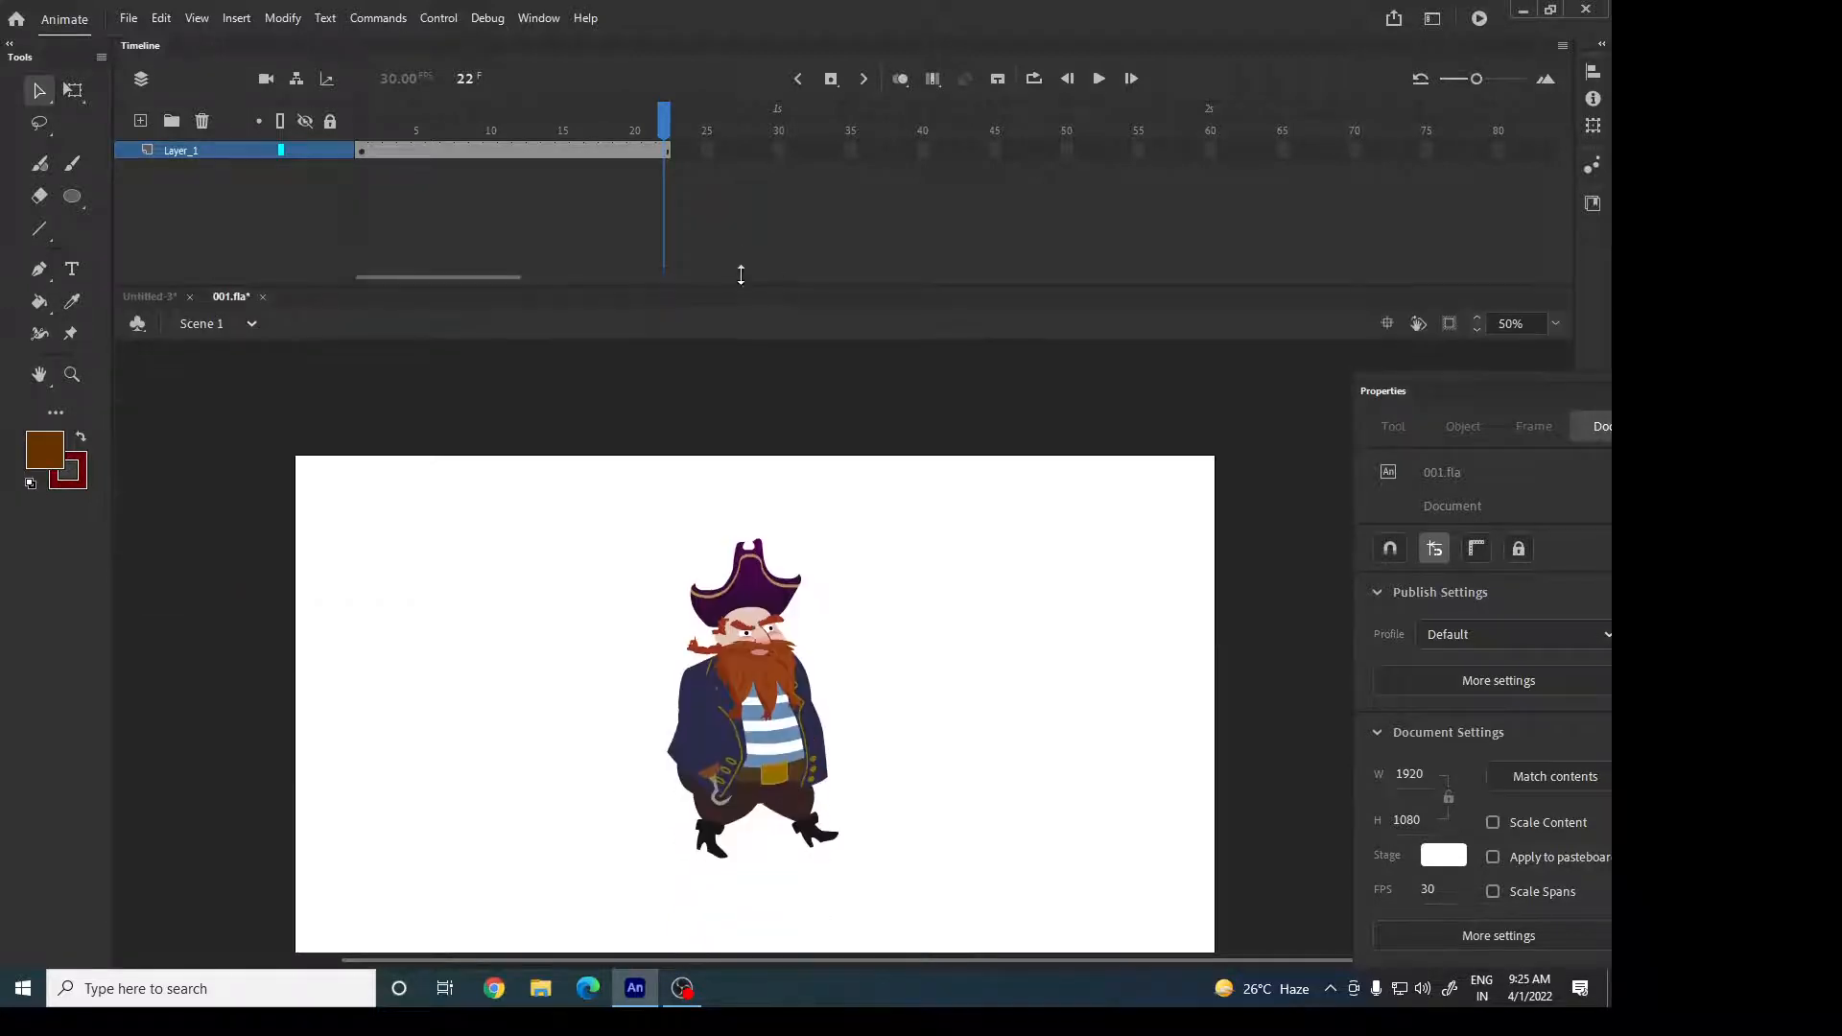
key("Return")
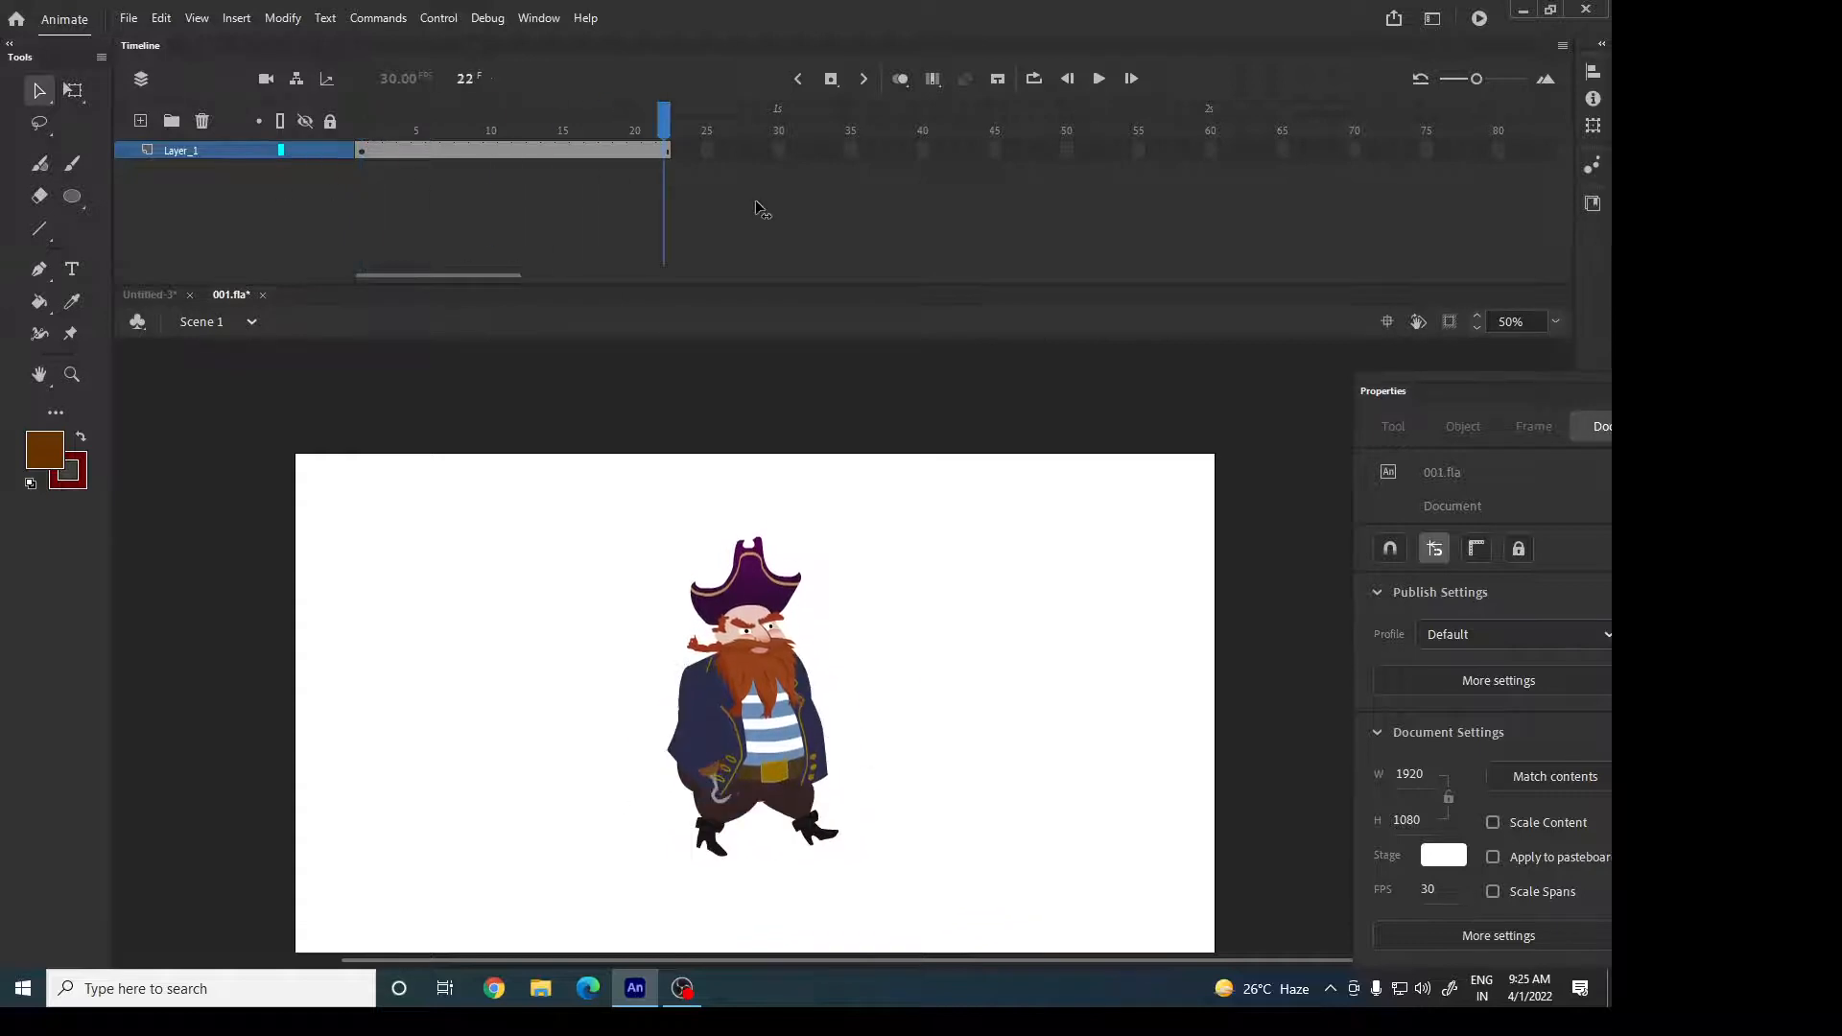
key("ctrl+Return")
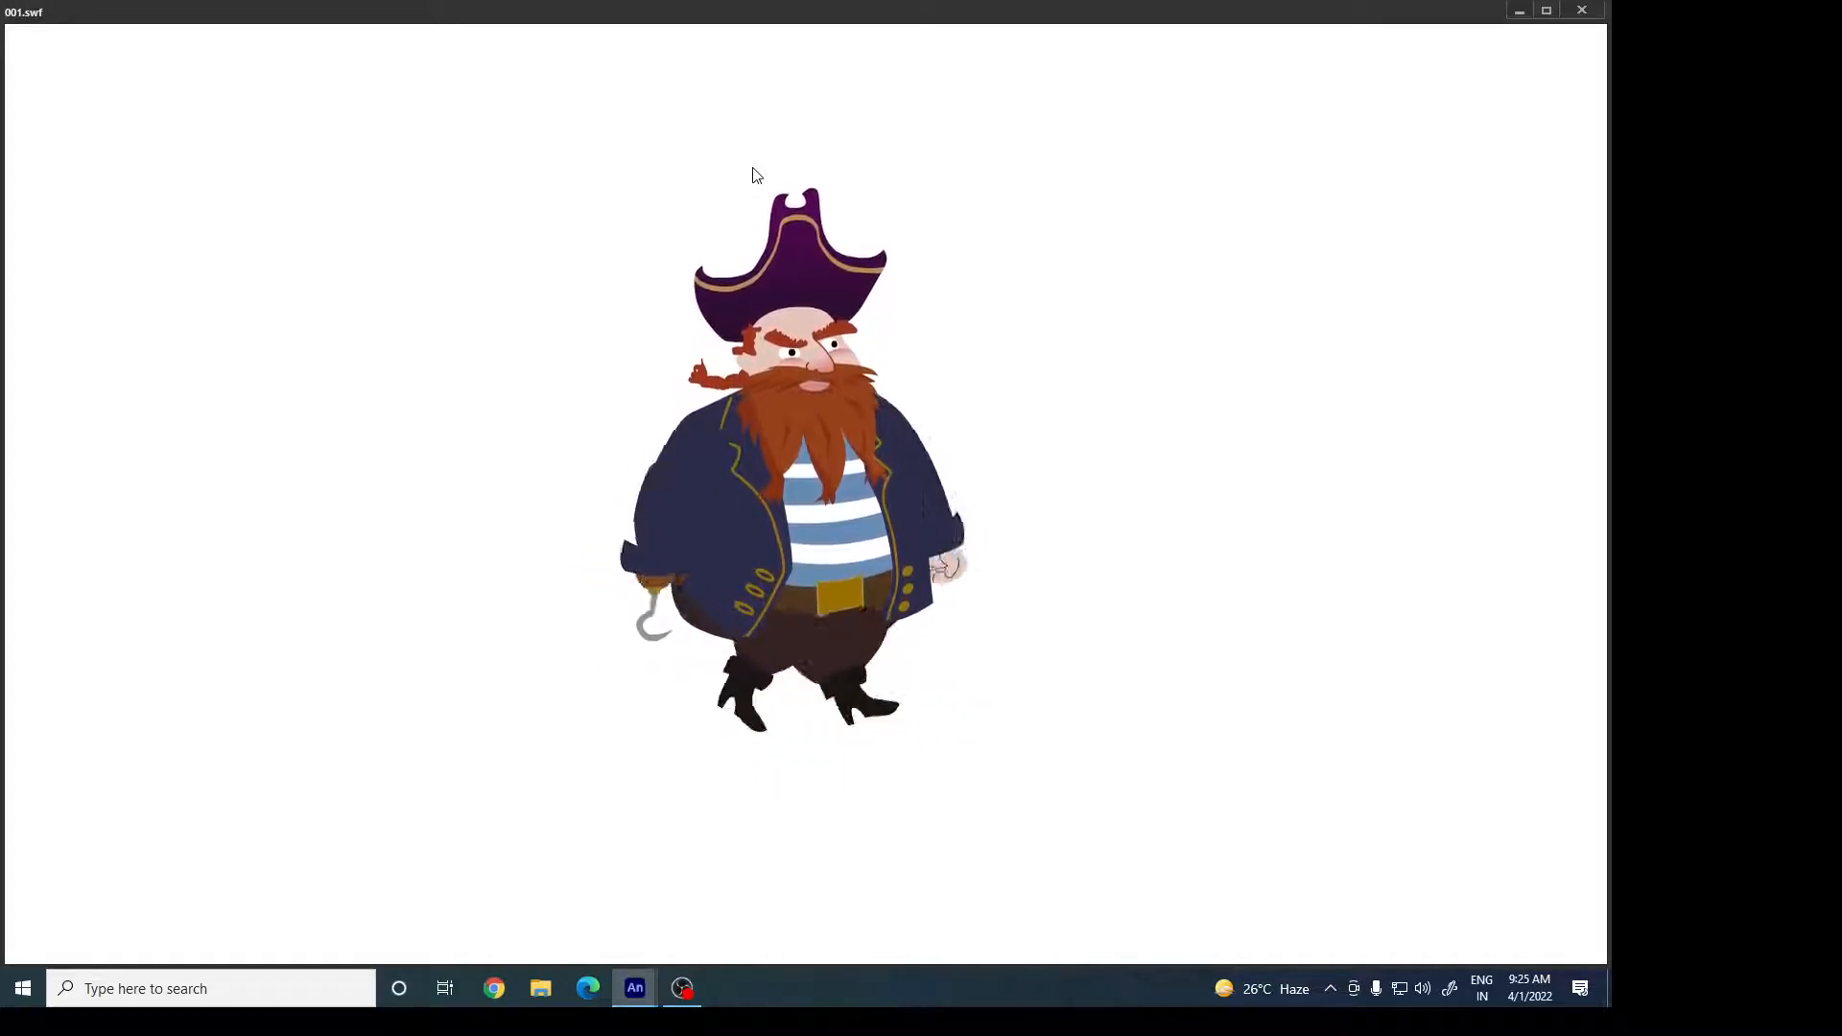
left_click(1582, 9)
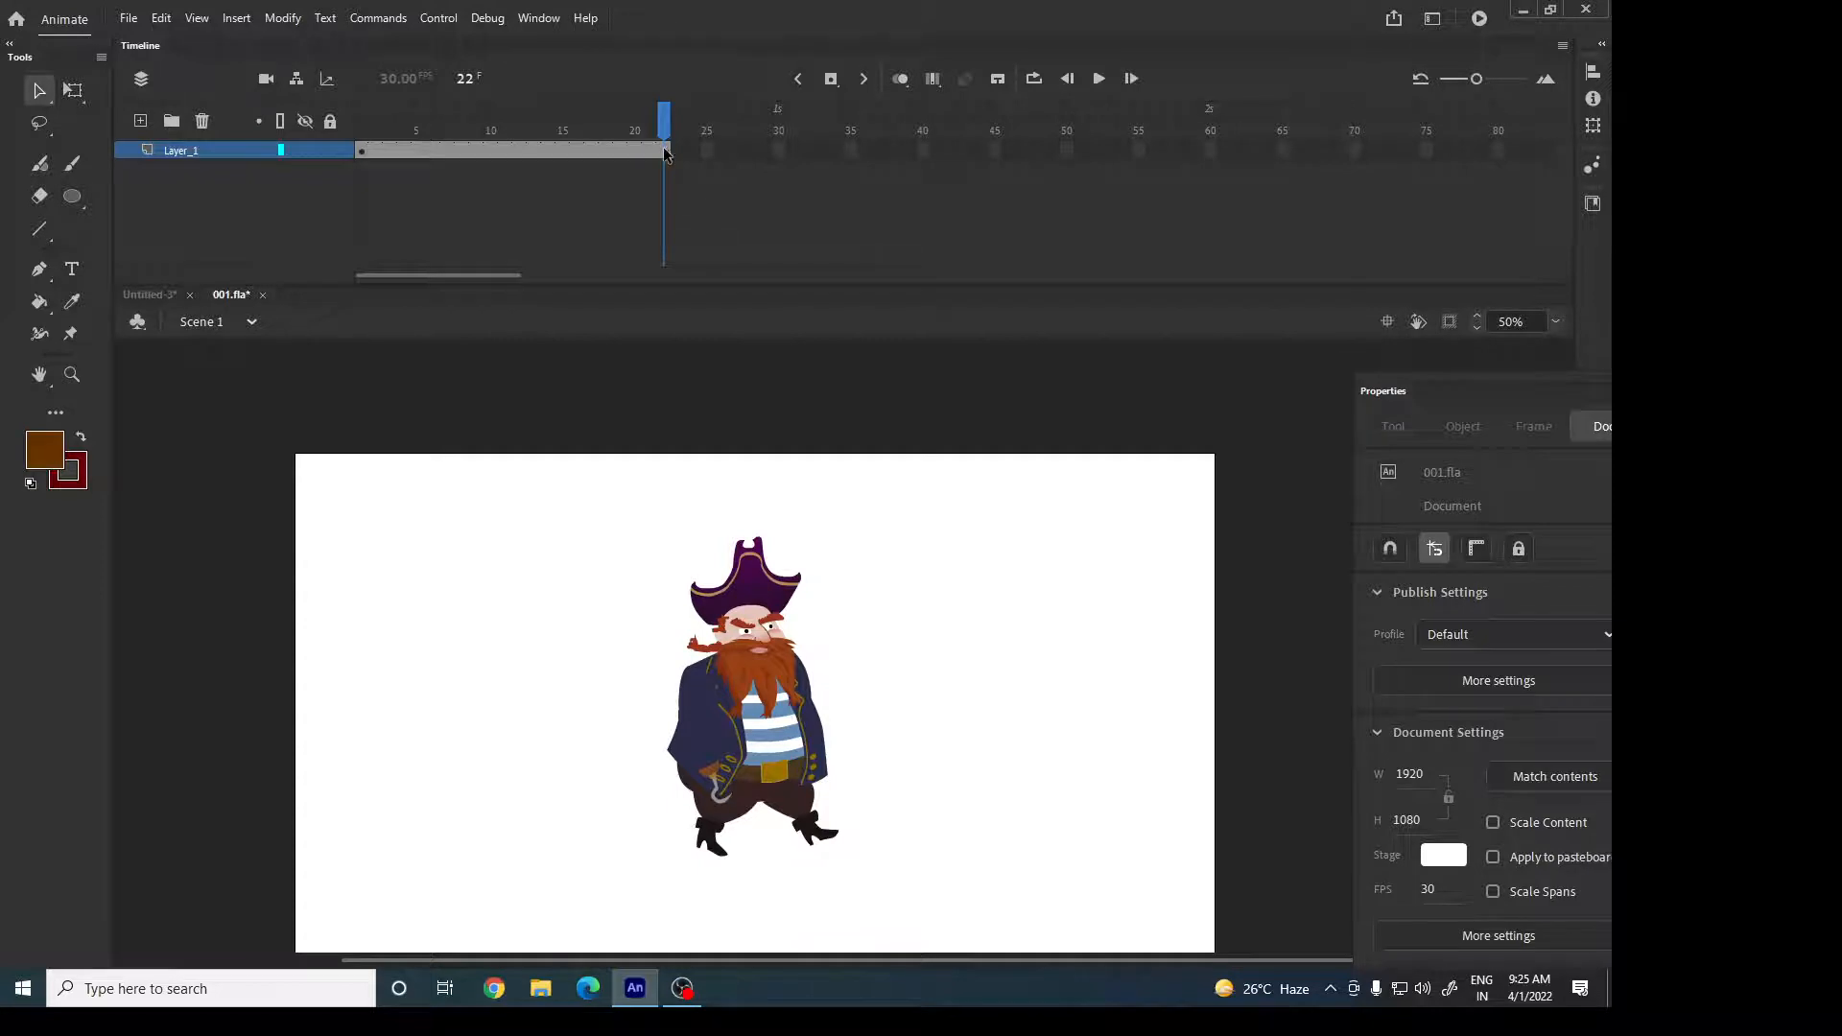
Remove frames 11 to 22 from Layer_1 and test the movie with the shortened timeline.
left_click_drag(664, 149, 506, 154)
right_click(527, 149)
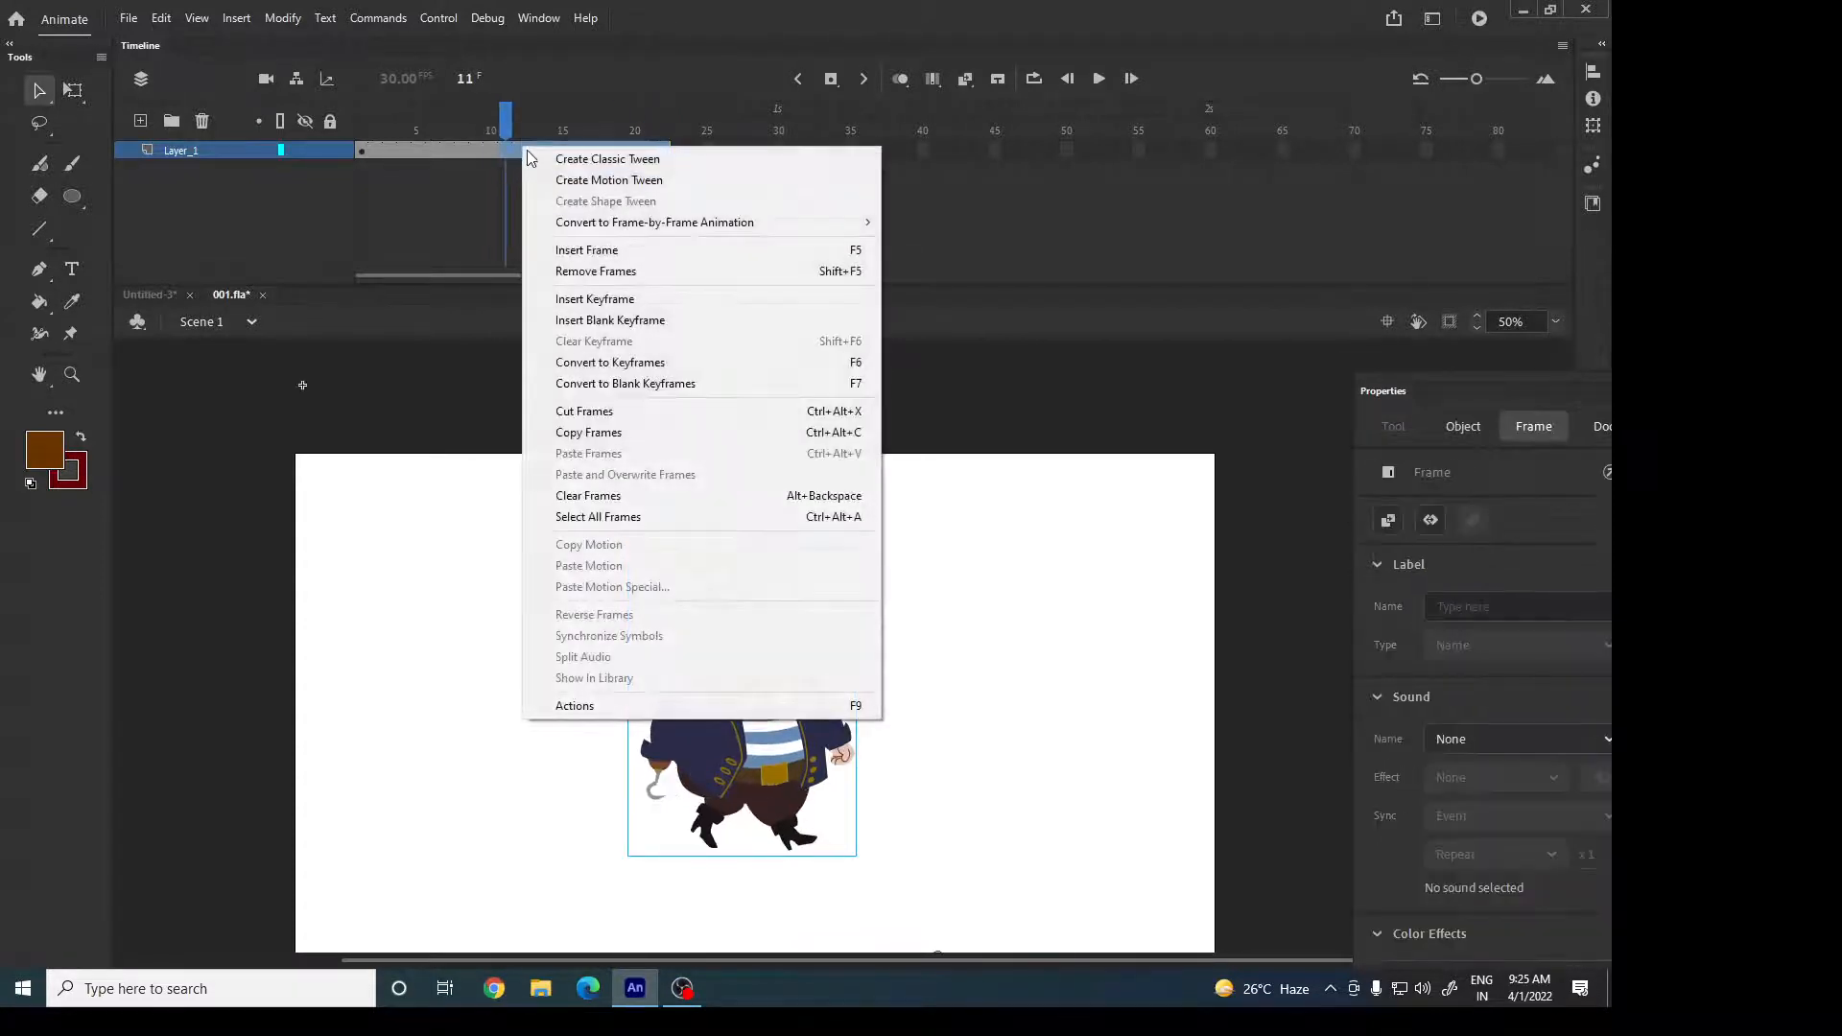
left_click(595, 266)
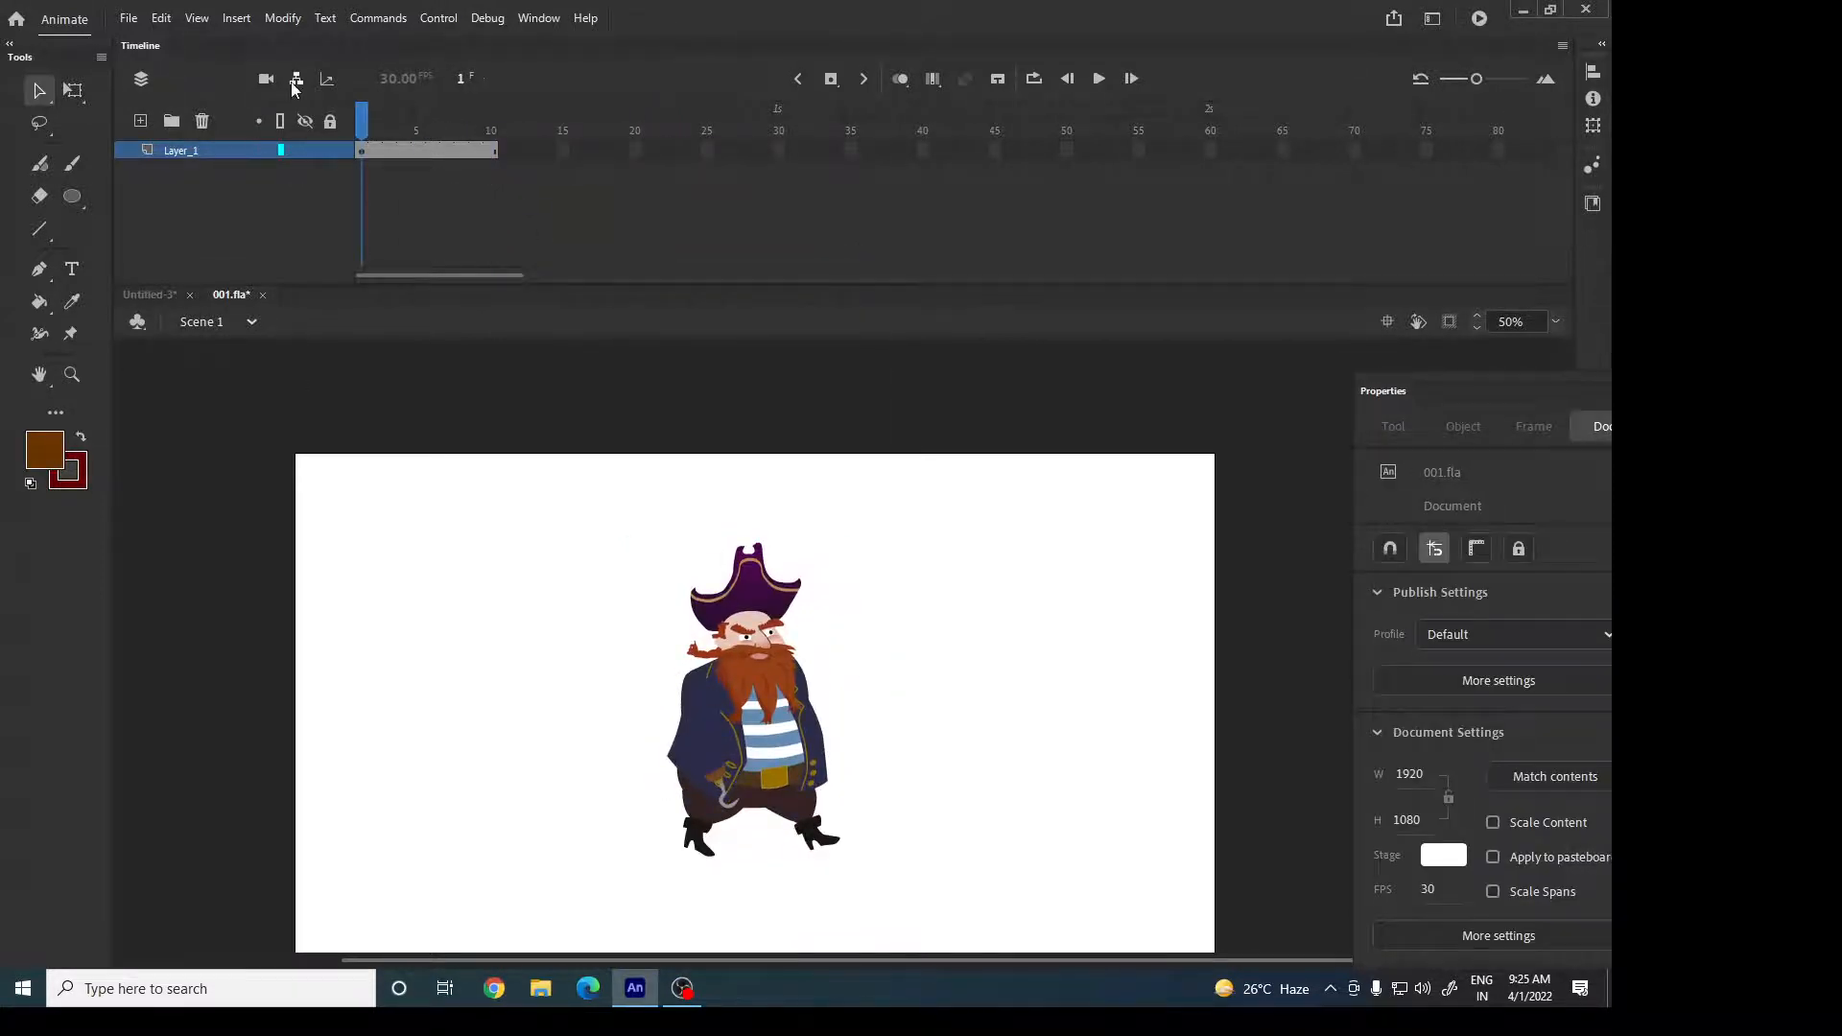
key("ctrl+Return")
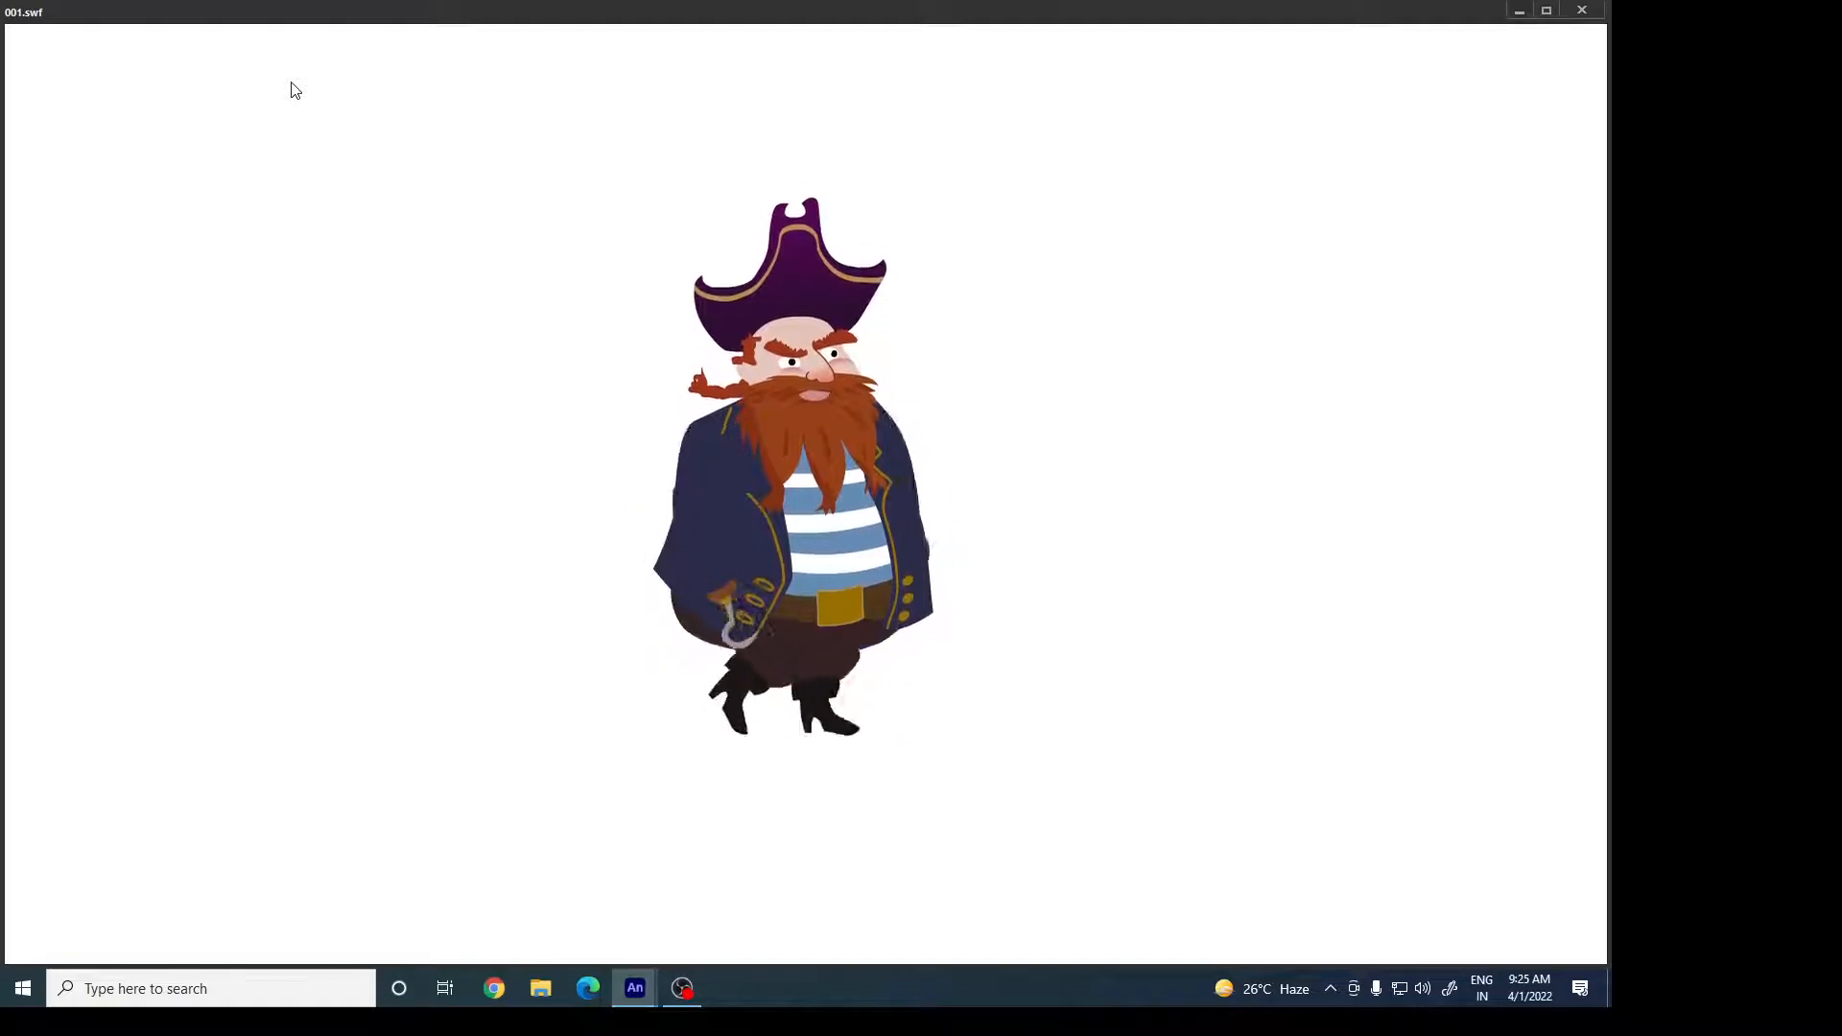
left_click(1582, 11)
Extend Layer_1 to frame 22 and on to frame 70, and move the pirate just outside the stage's left edge.
left_click(662, 151)
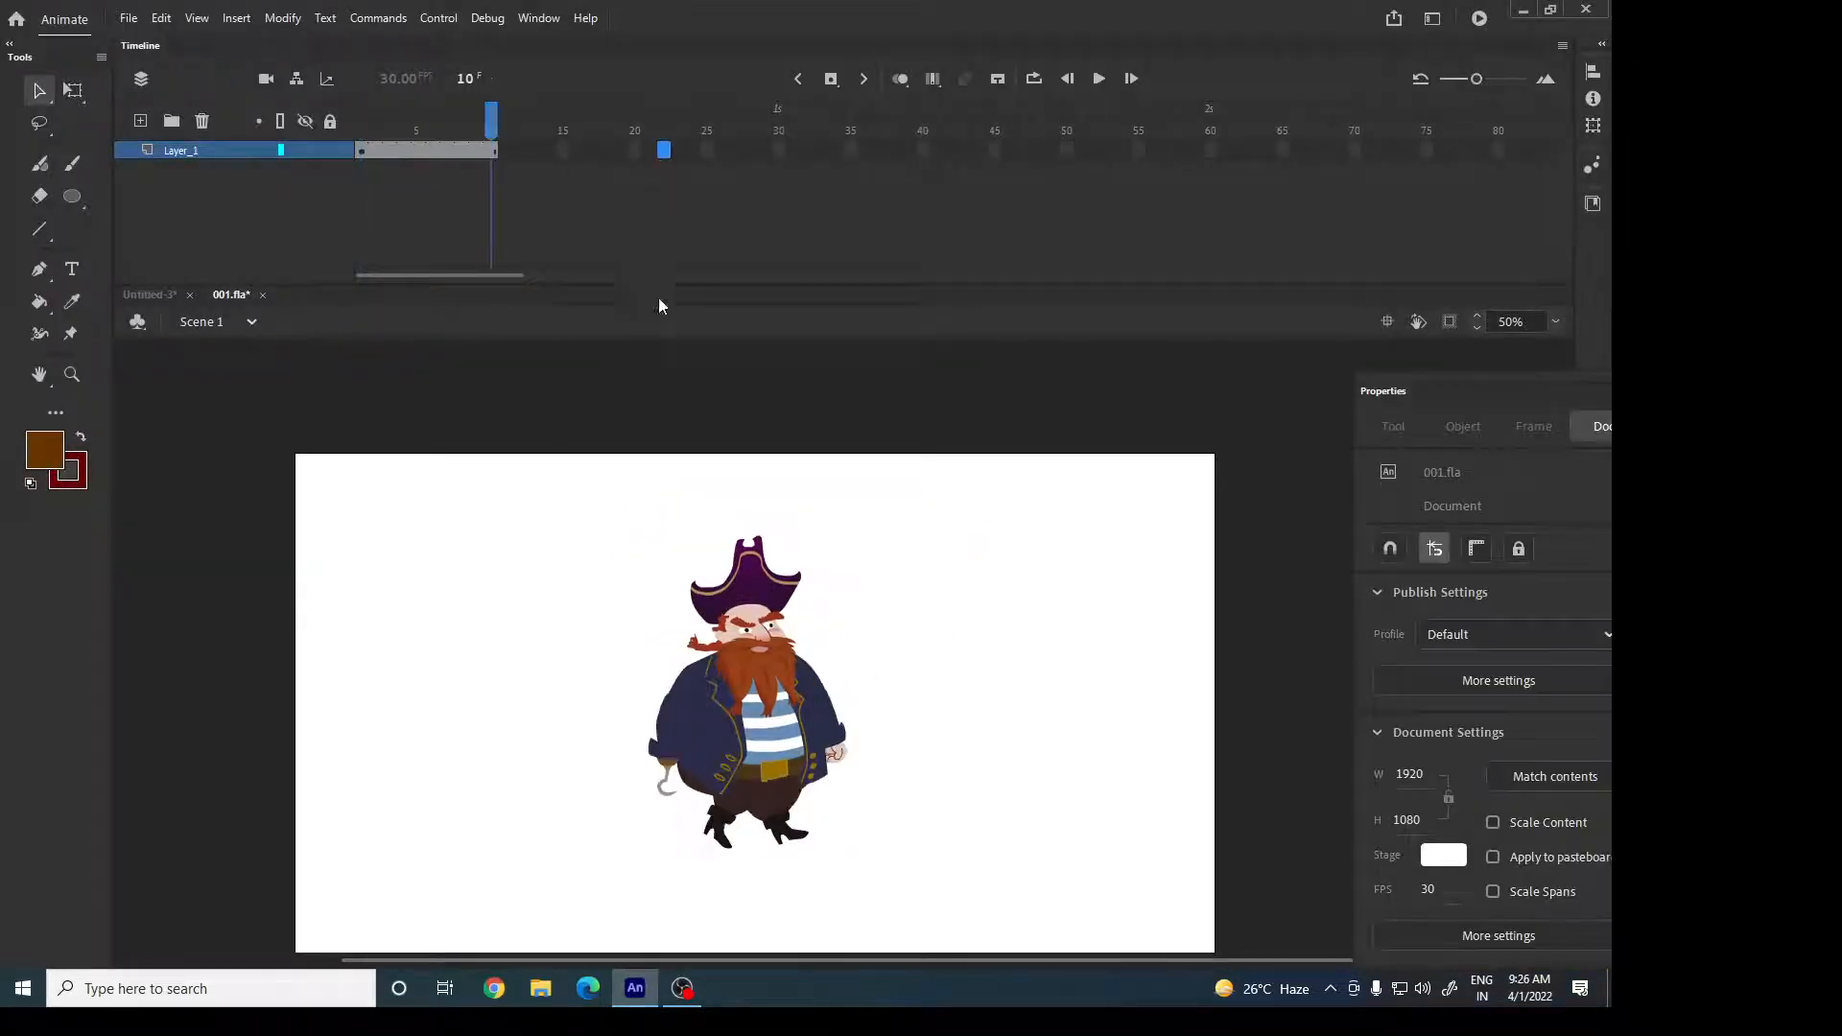
key("F5")
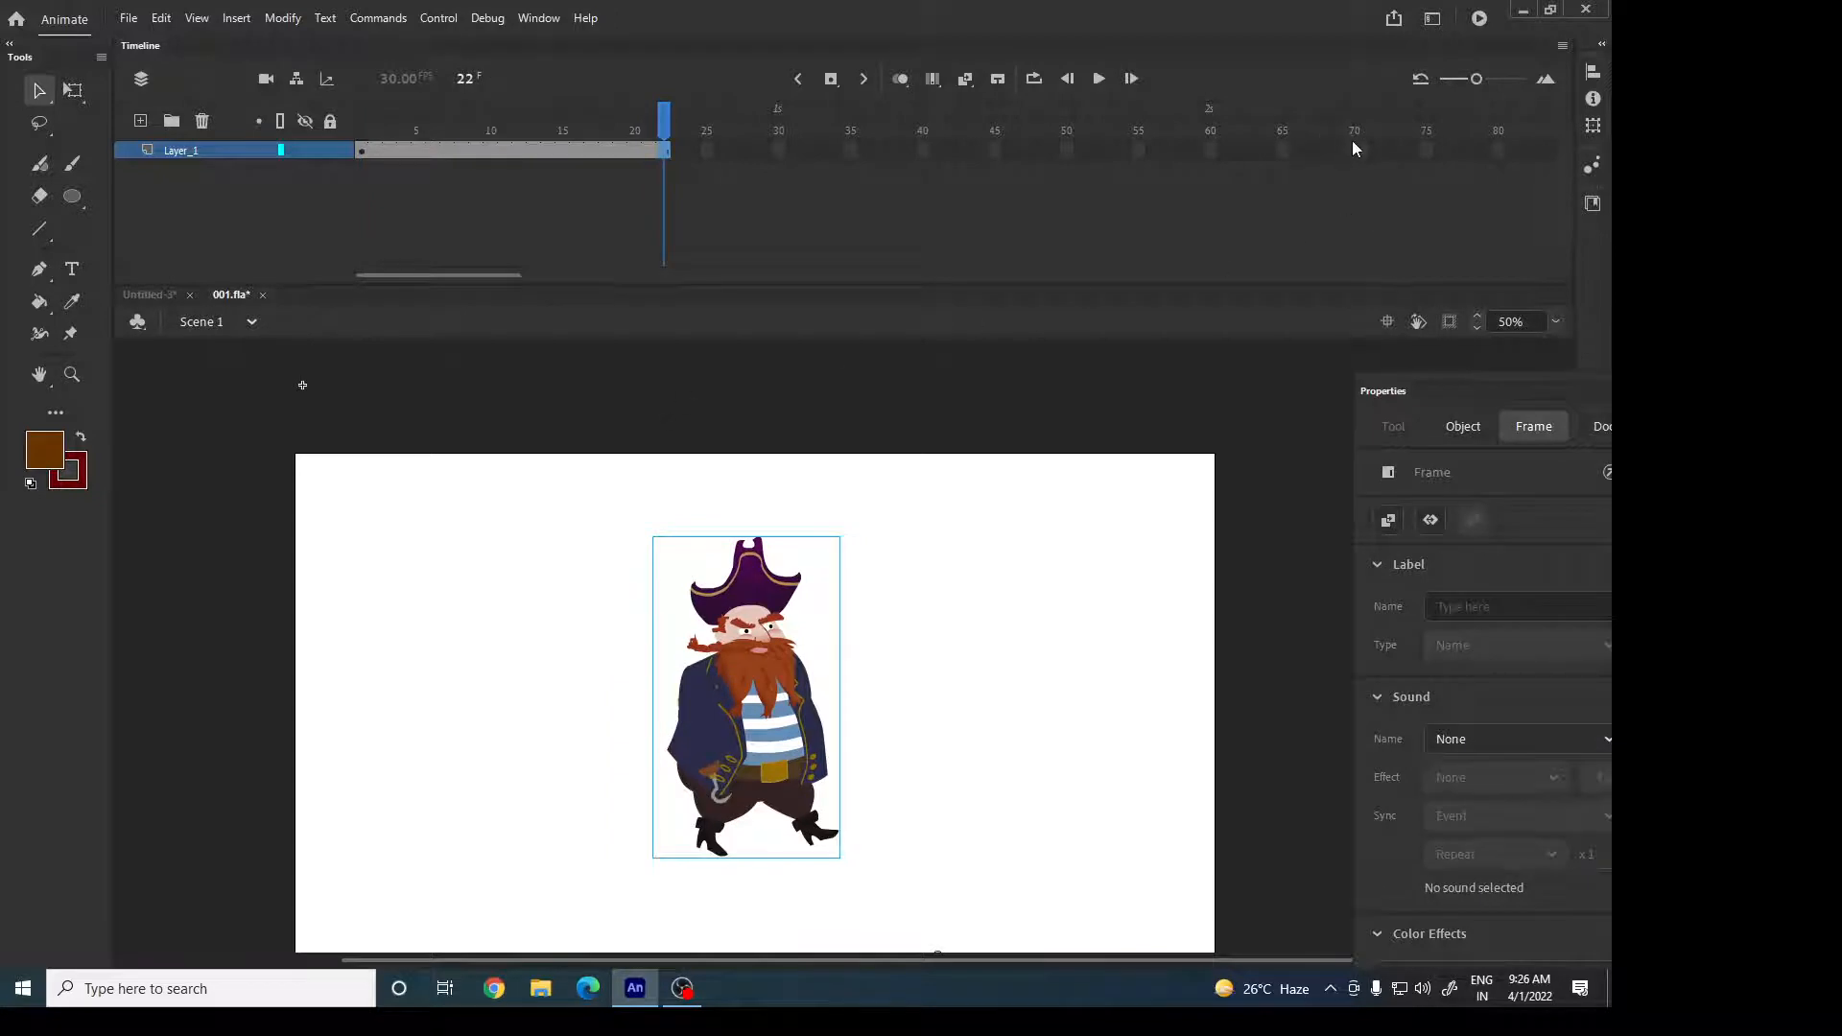
left_click(1353, 151)
key("F5")
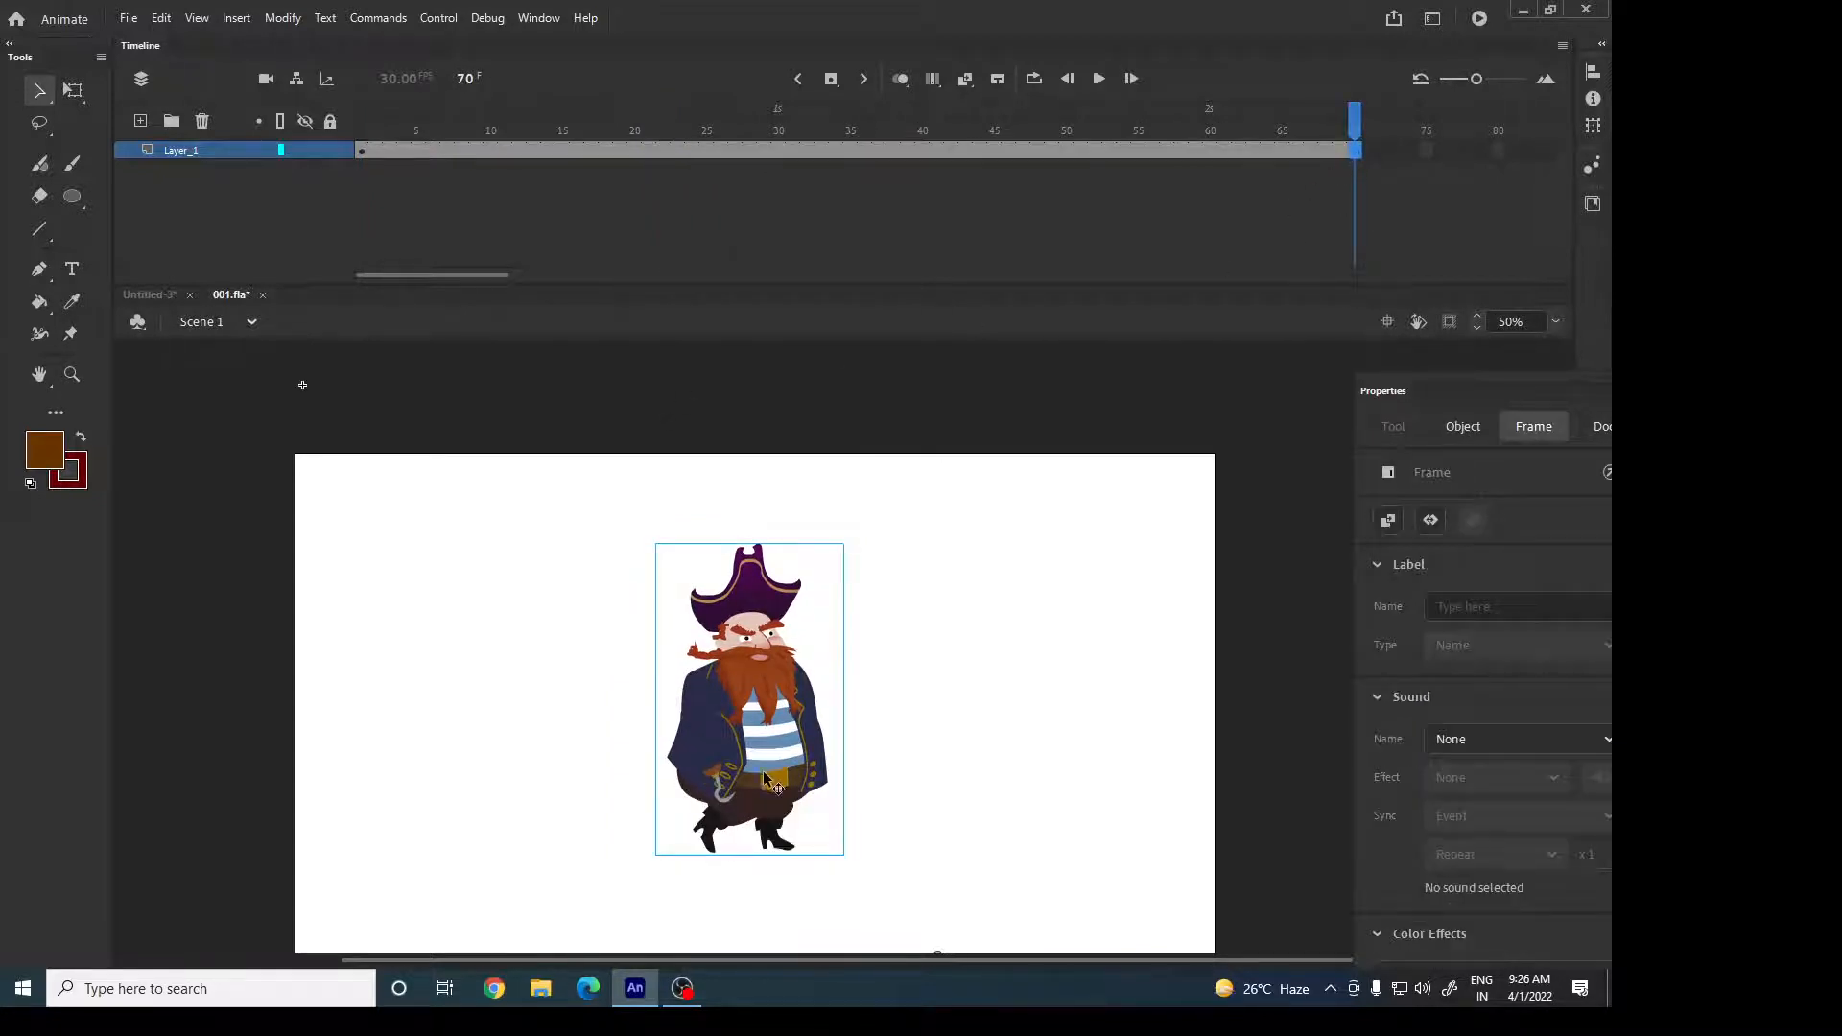
left_click_drag(773, 782, 224, 825)
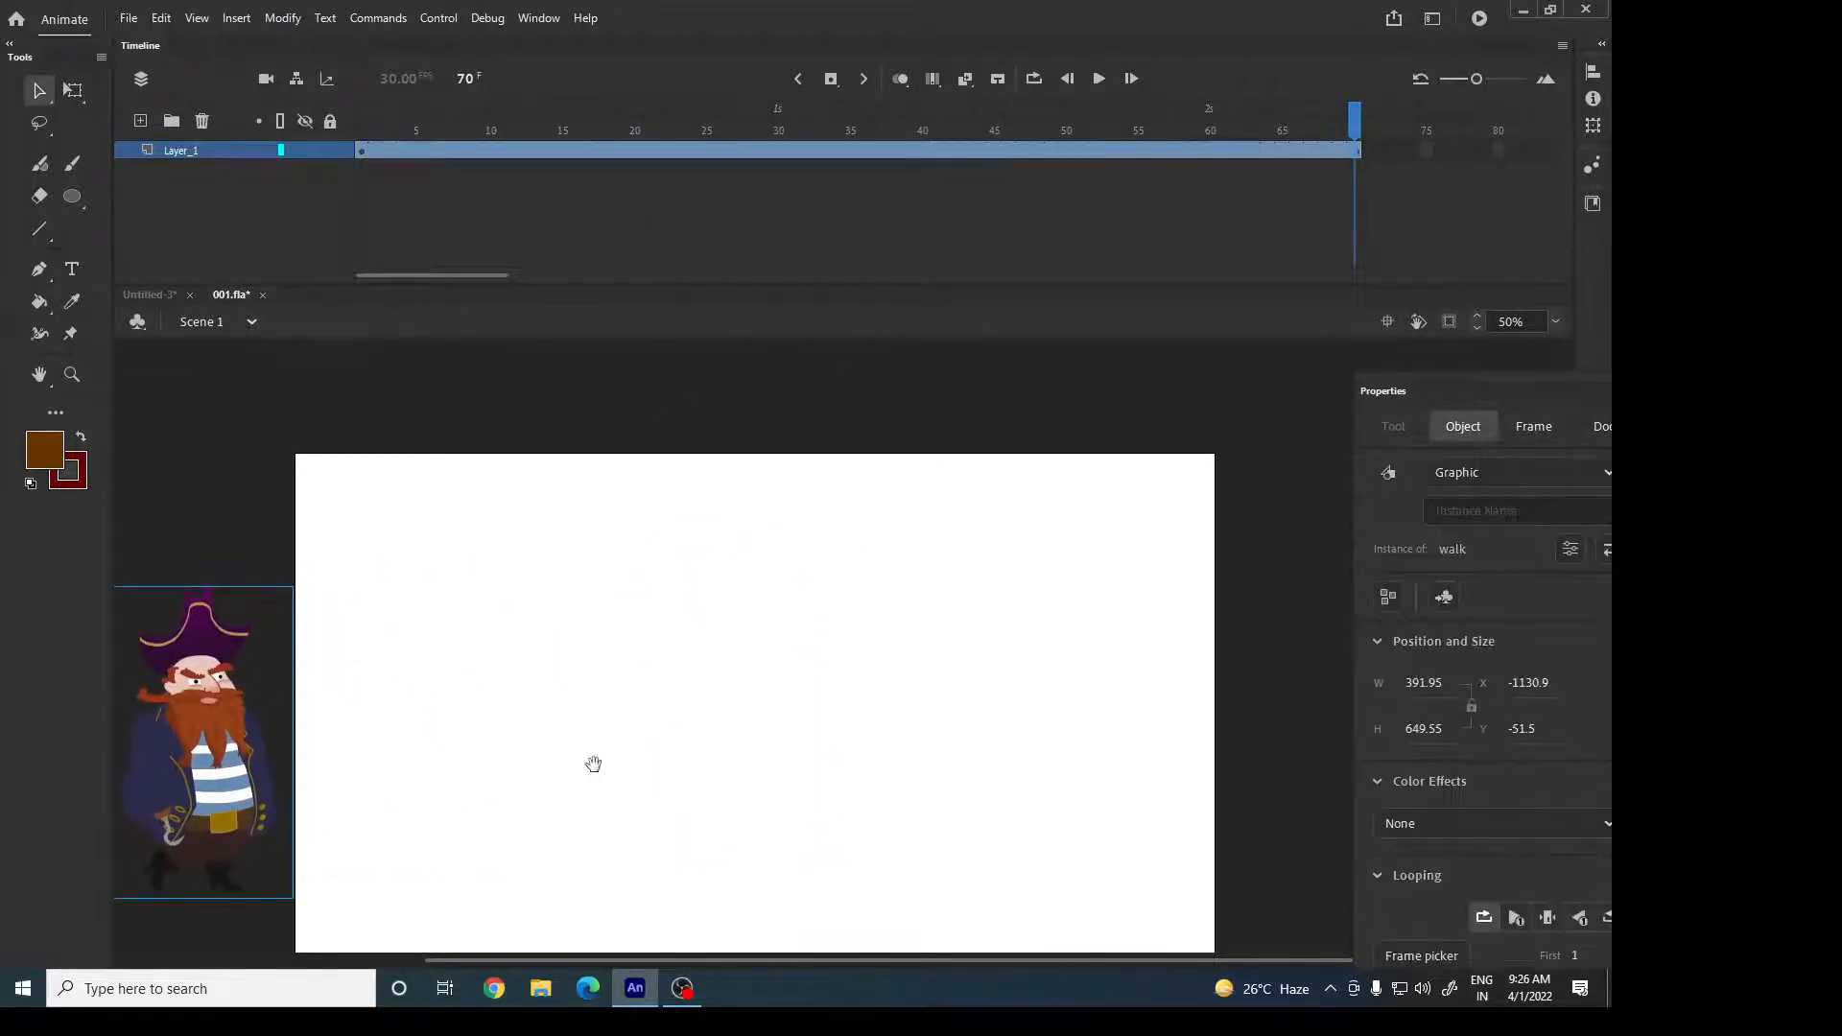
left_click_drag(593, 764, 619, 705)
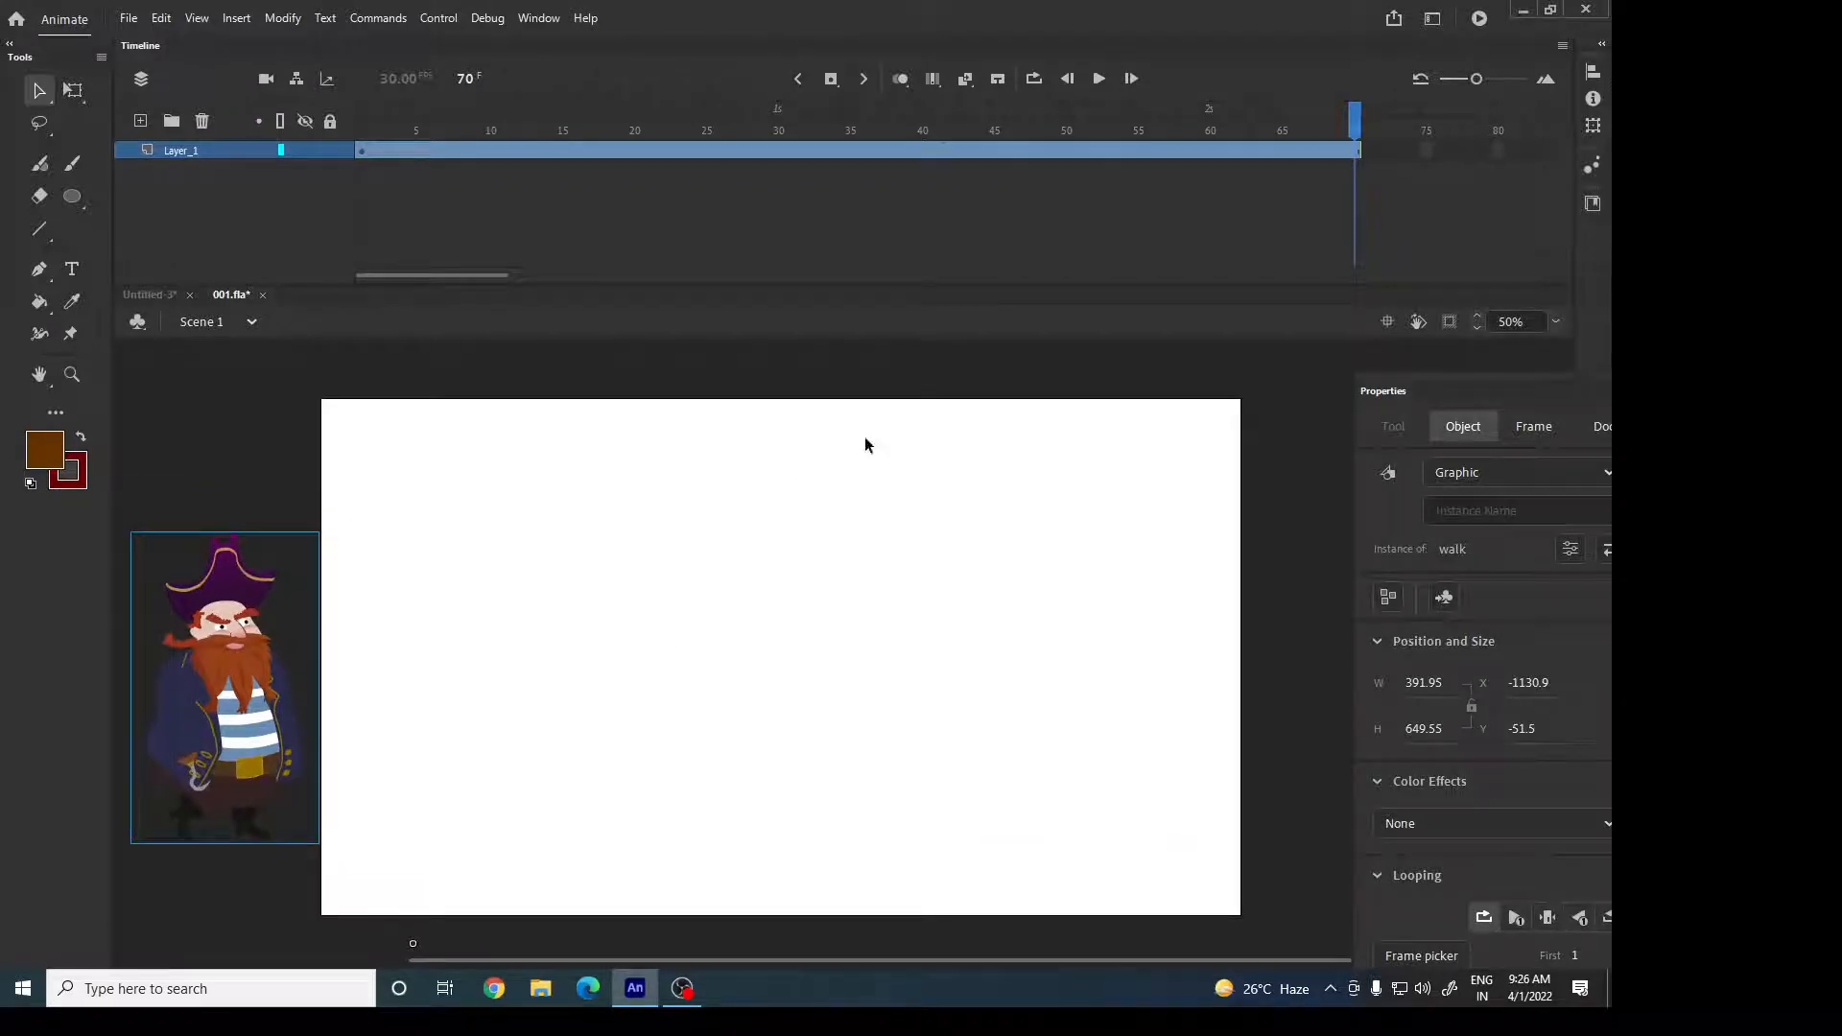
Create a classic tween across the Layer_1 frame span.
left_click(849, 151)
right_click(849, 152)
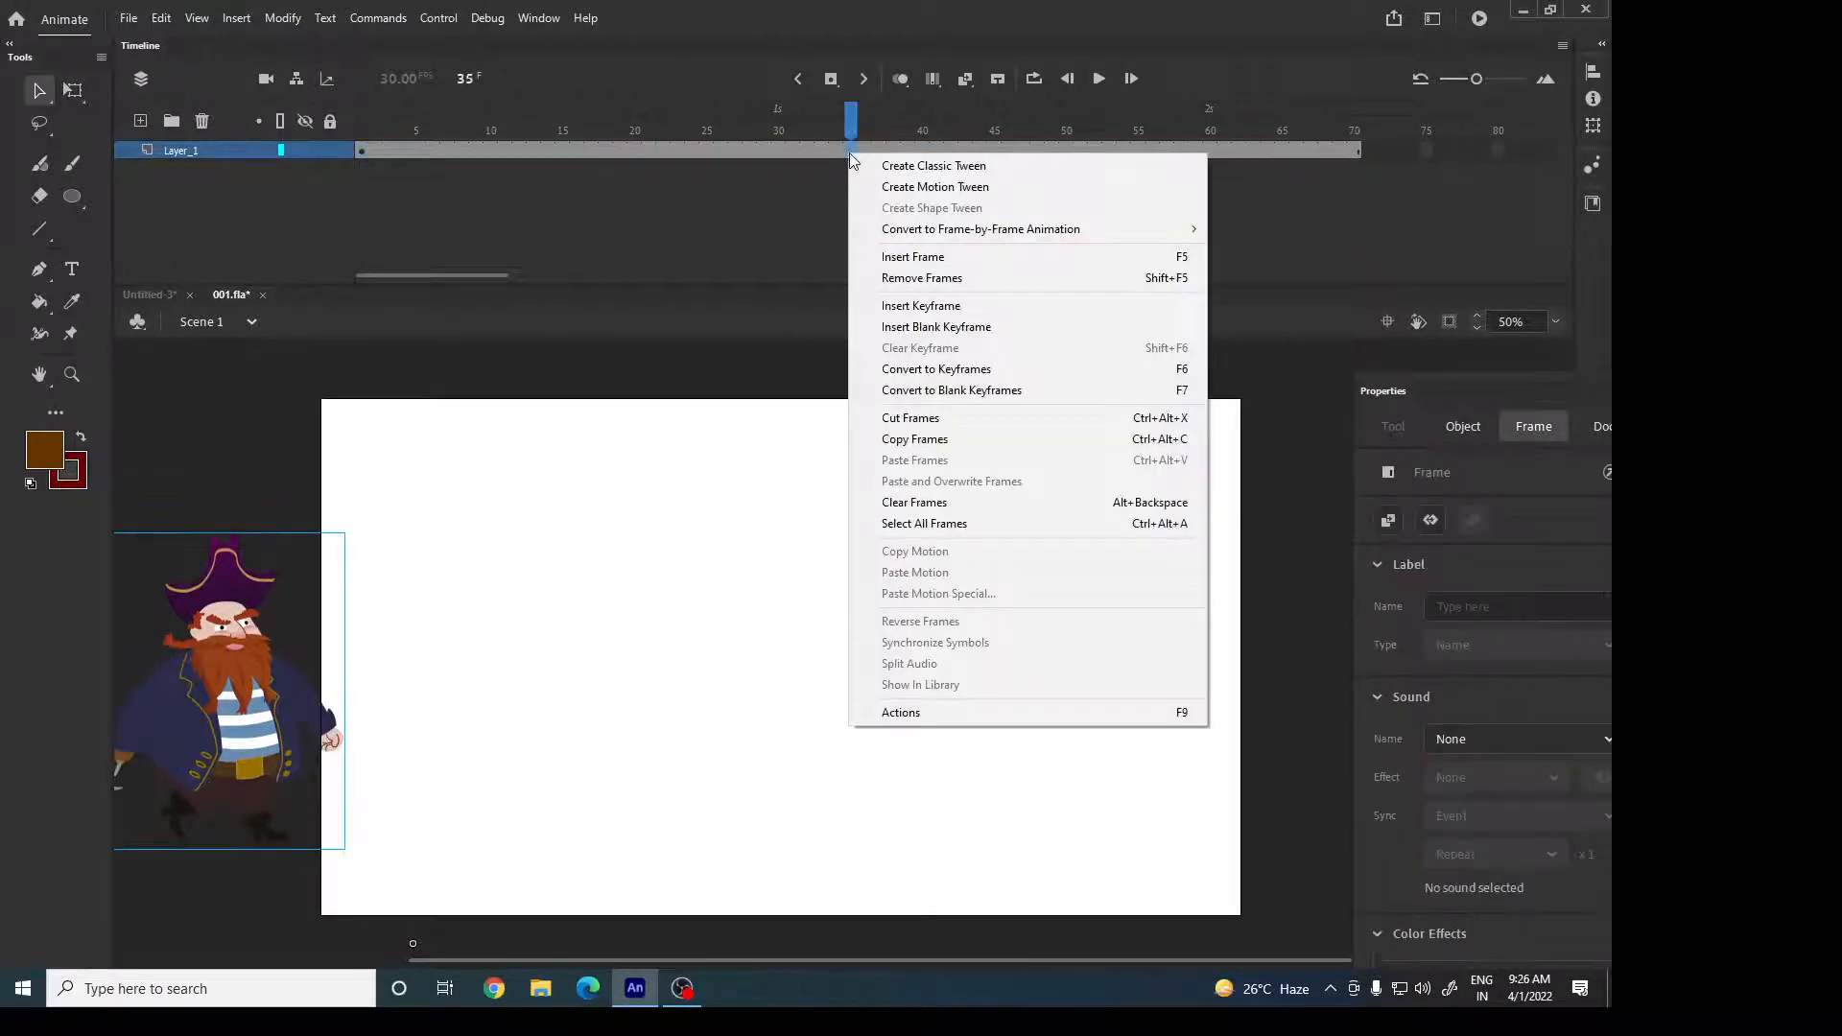
left_click(856, 163)
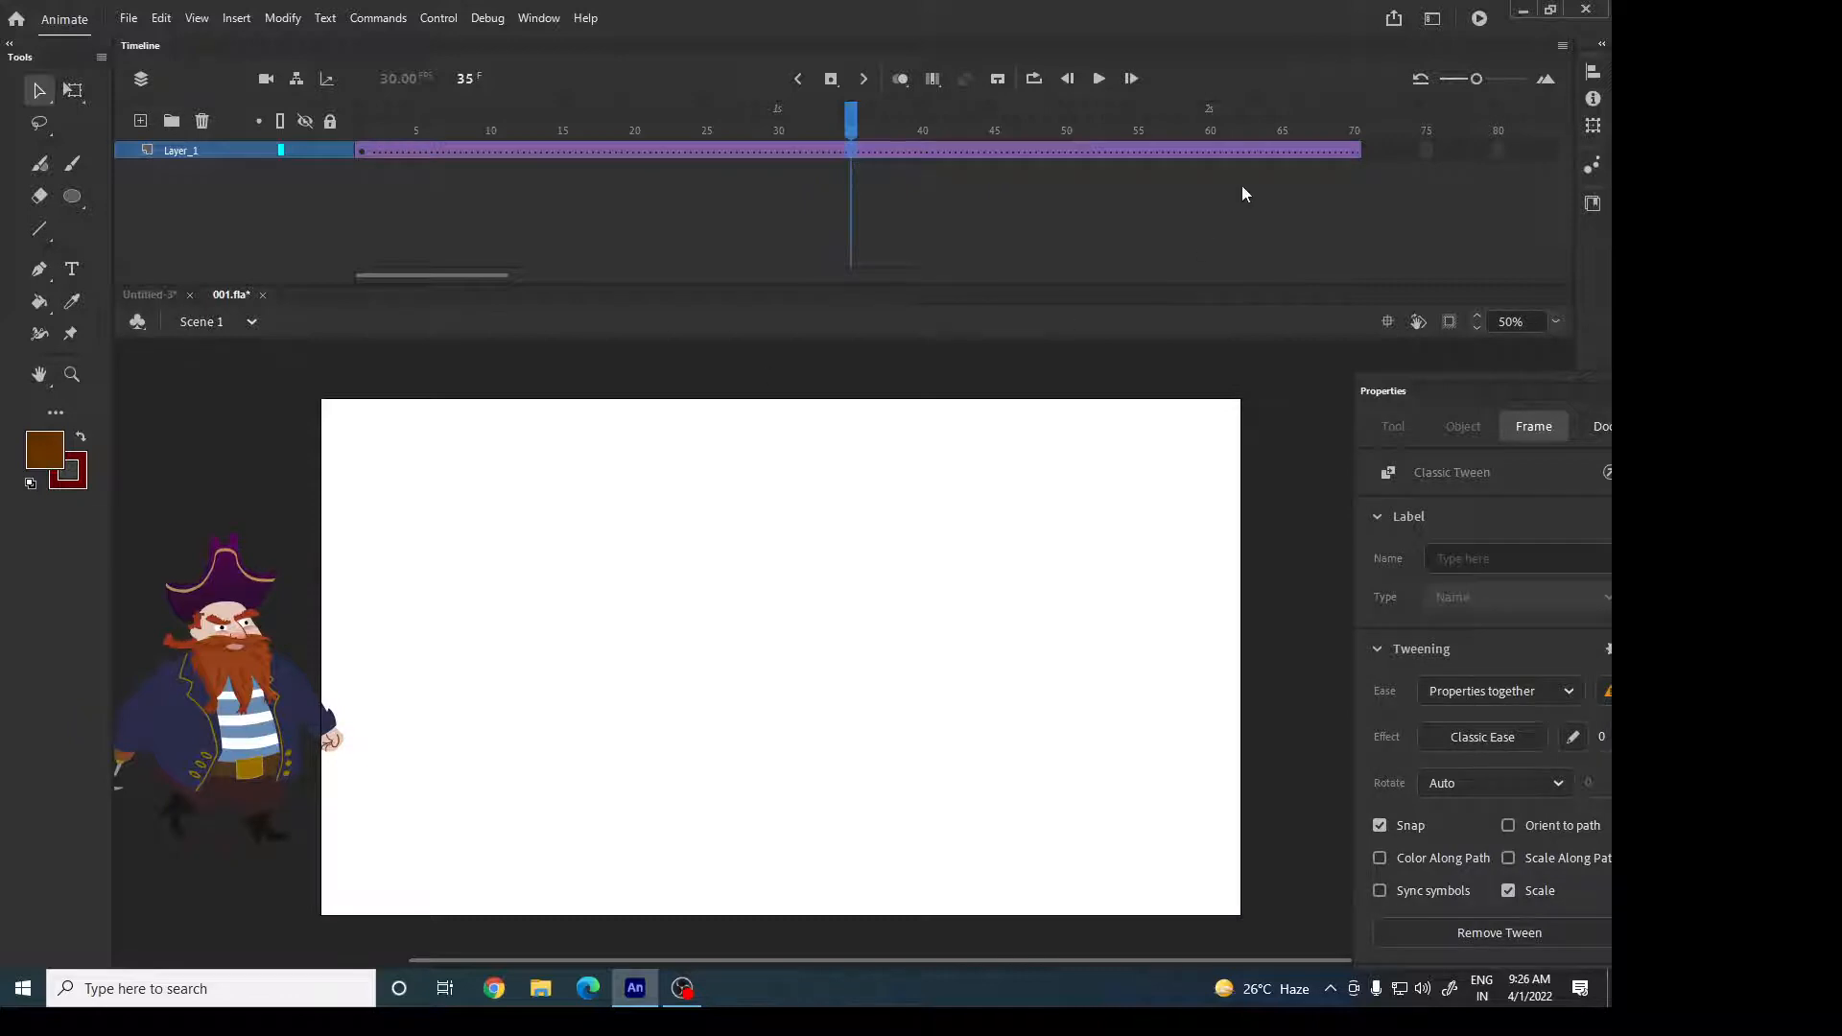
Key the pirate just beyond the stage's right edge at frame 70 and test the movie.
left_click(1354, 150)
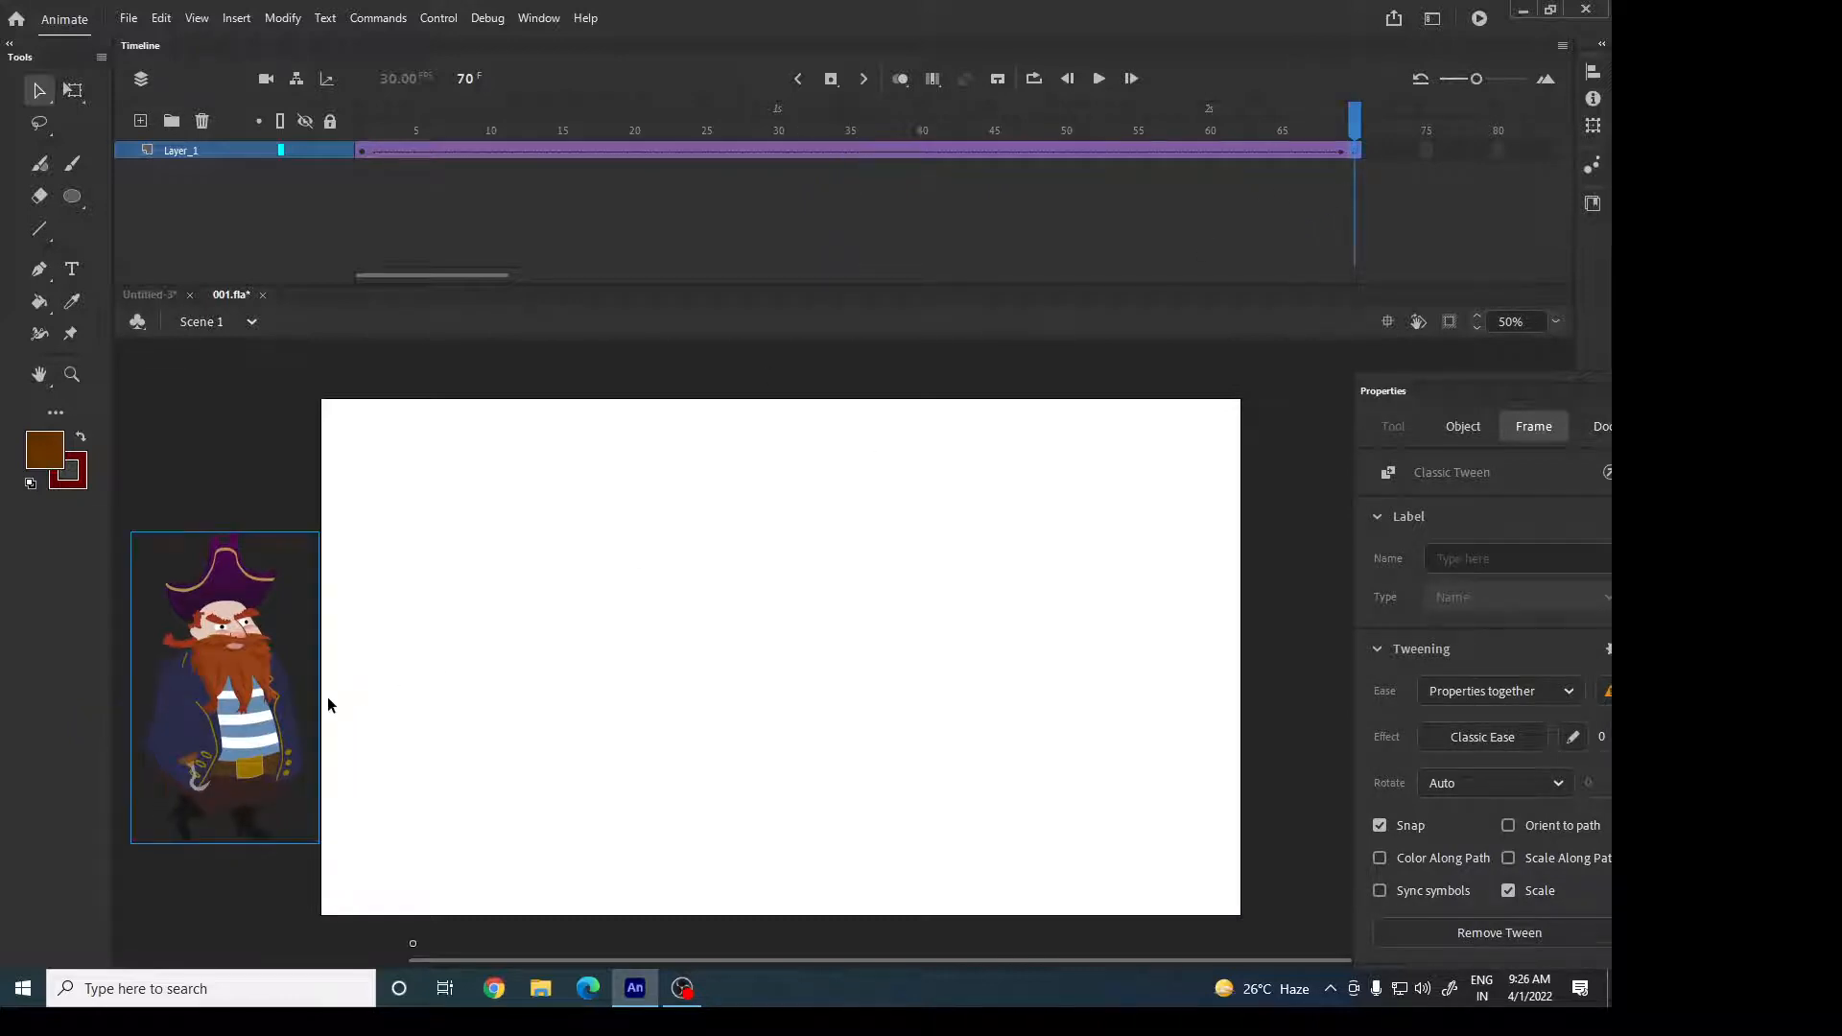
left_click_drag(326, 697, 1322, 766)
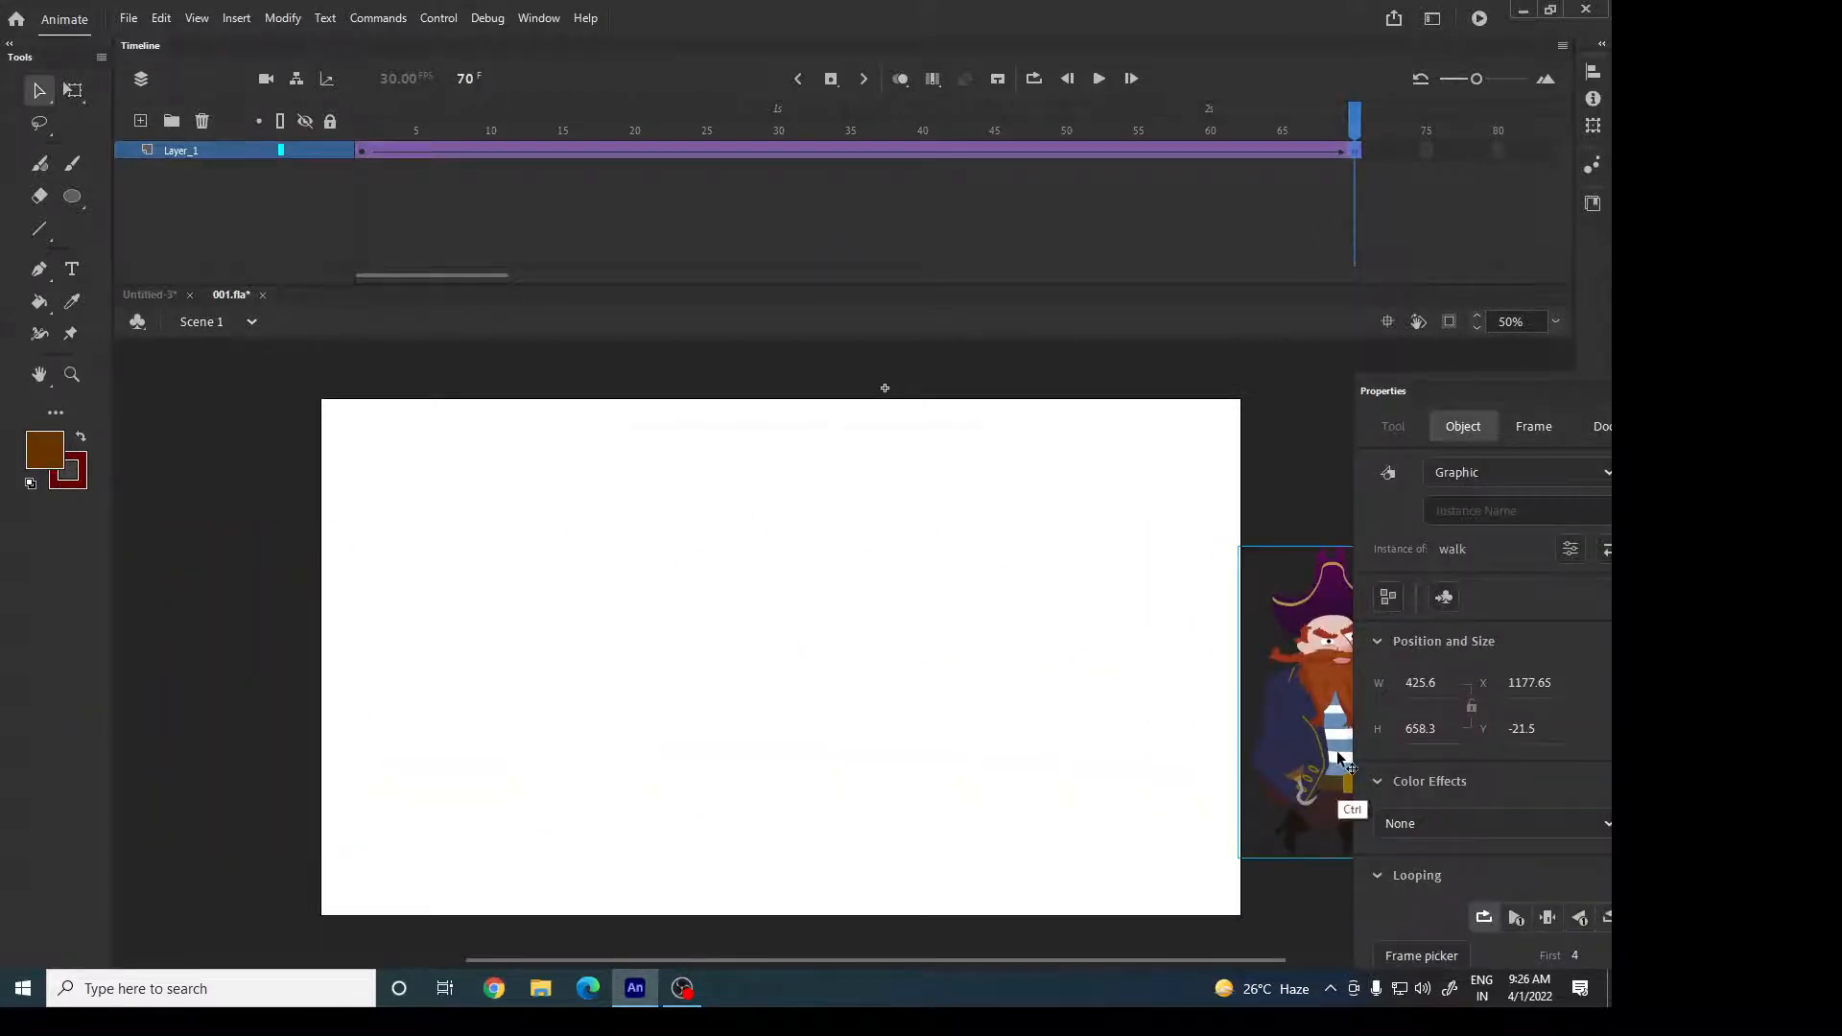
key("ctrl+Return")
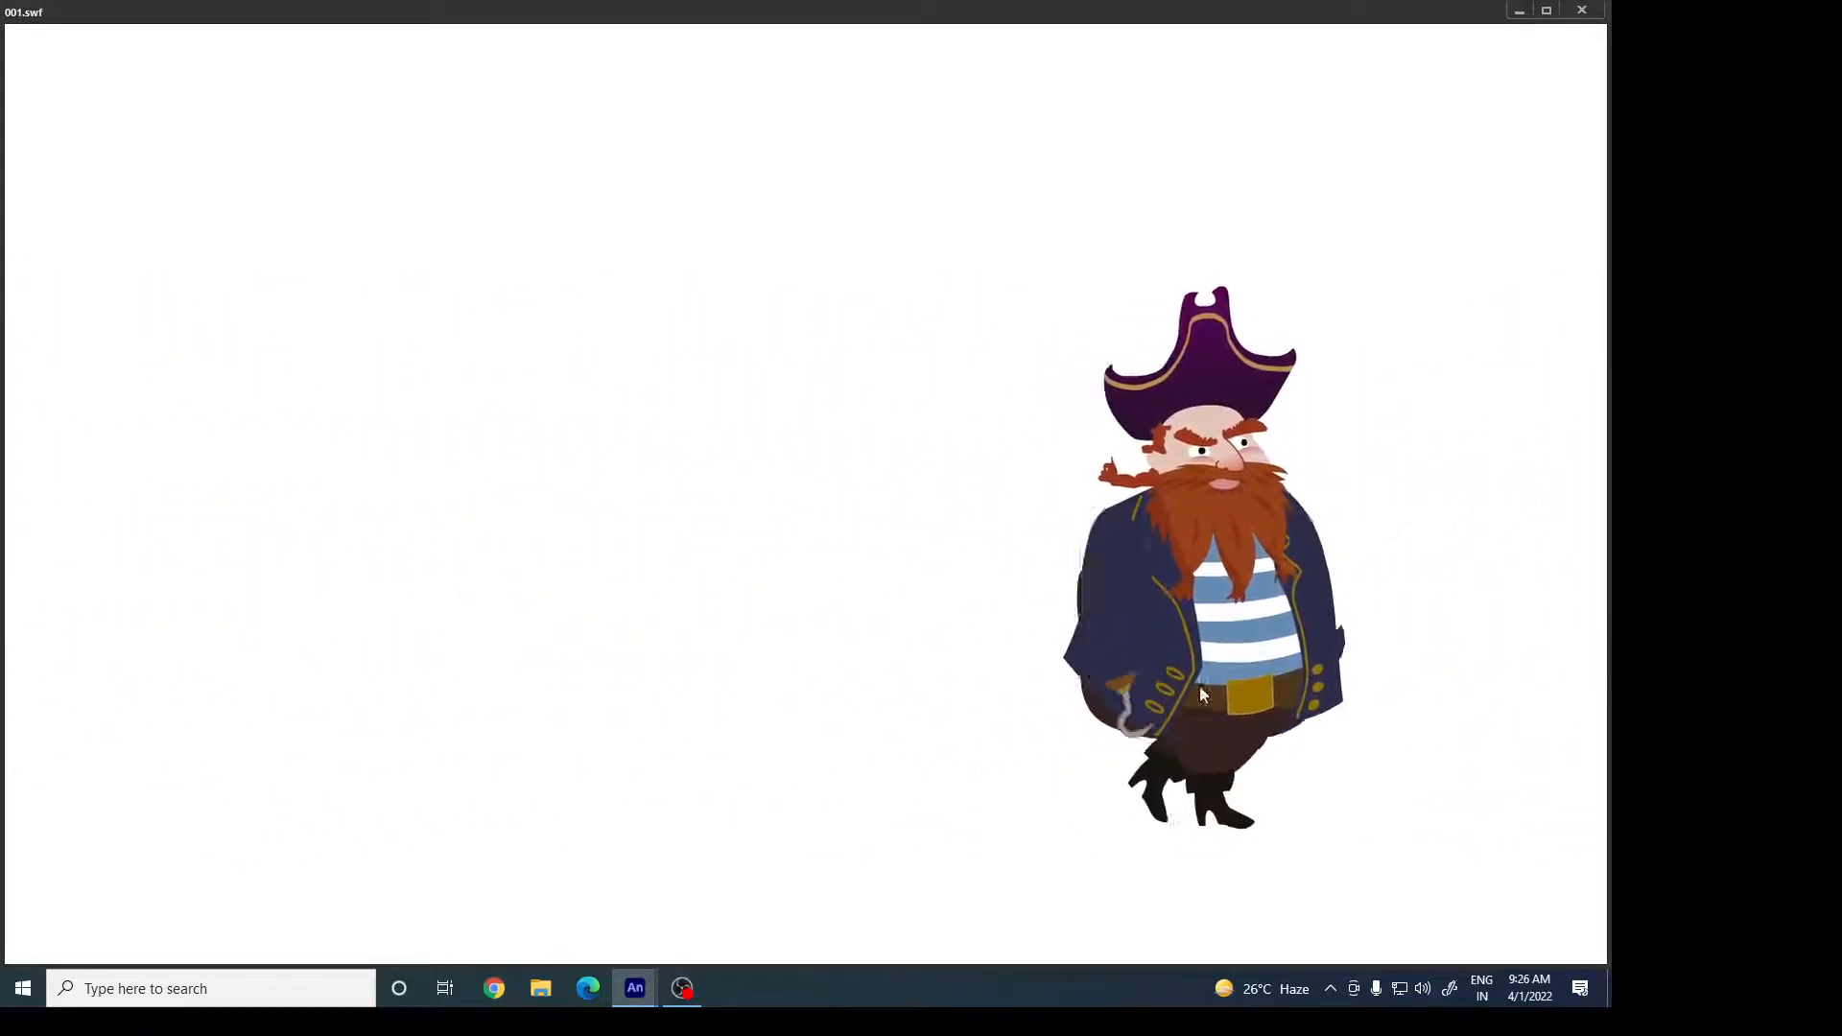
left_click(1593, 11)
Open the walk symbol from the stage and examine its frames across layers Cap_face to Cap_hook.
left_click(1299, 650)
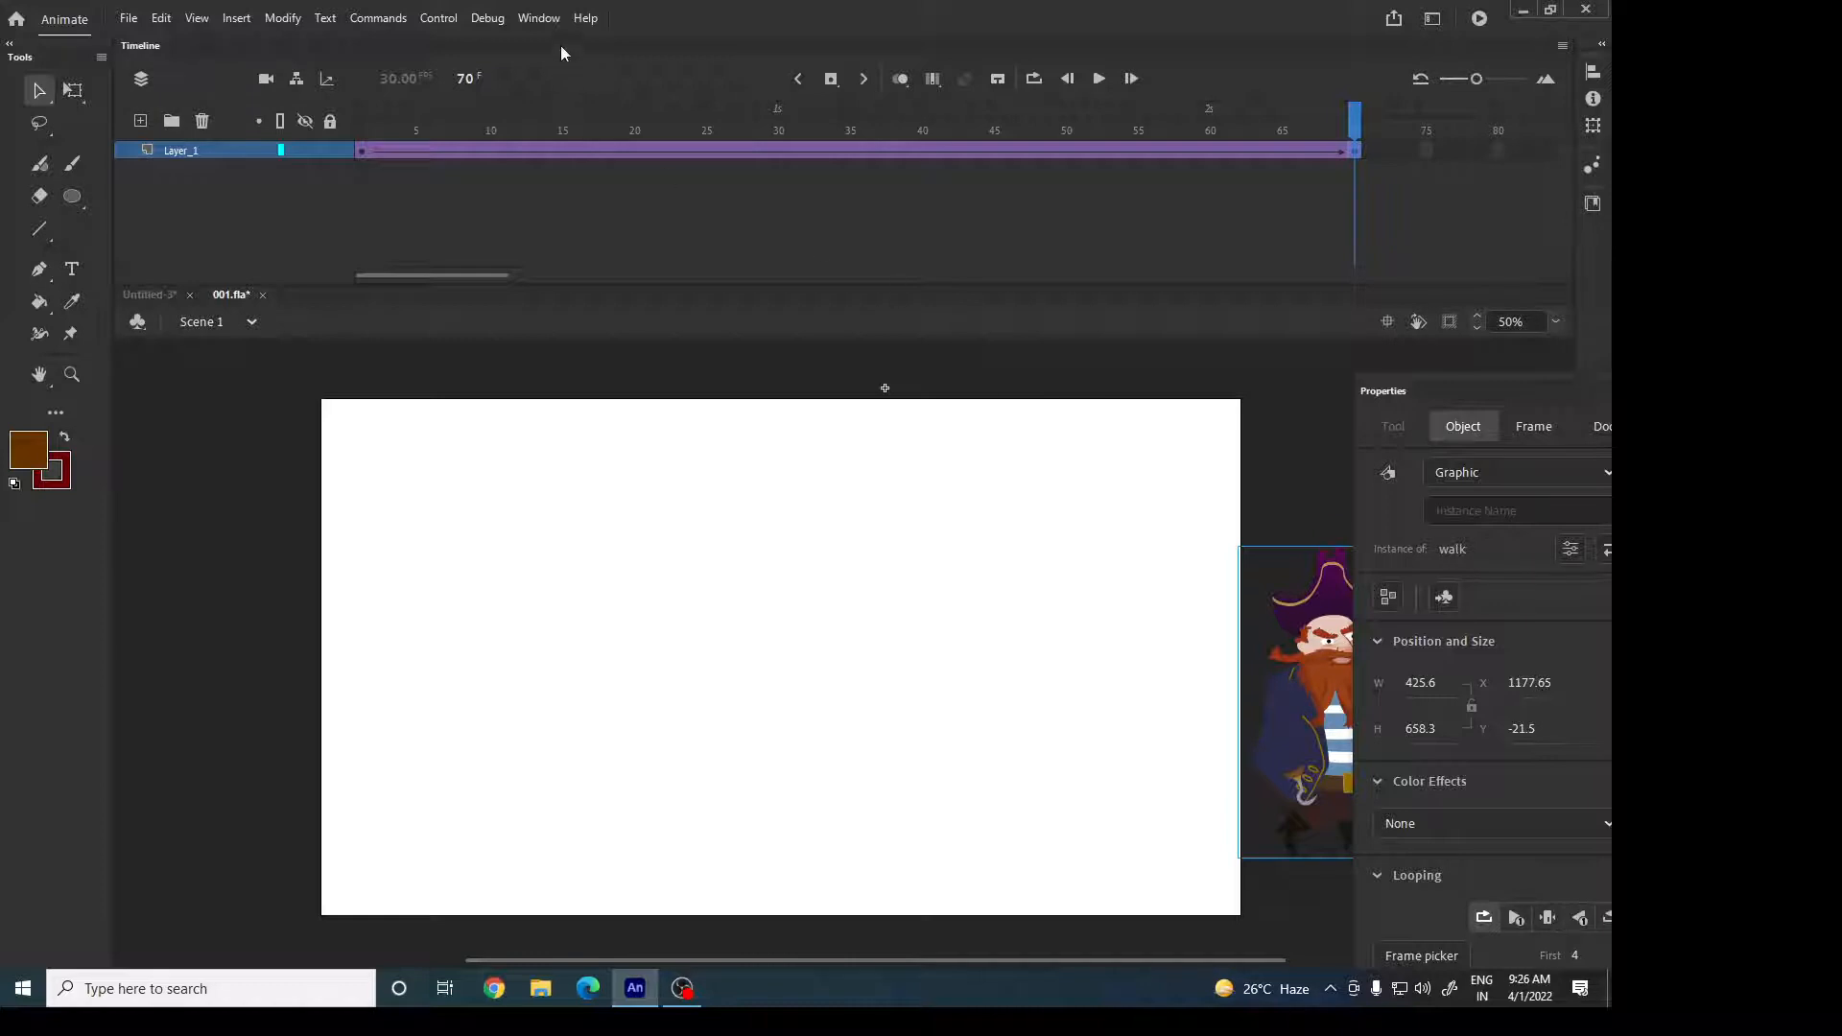
double_click(1309, 735)
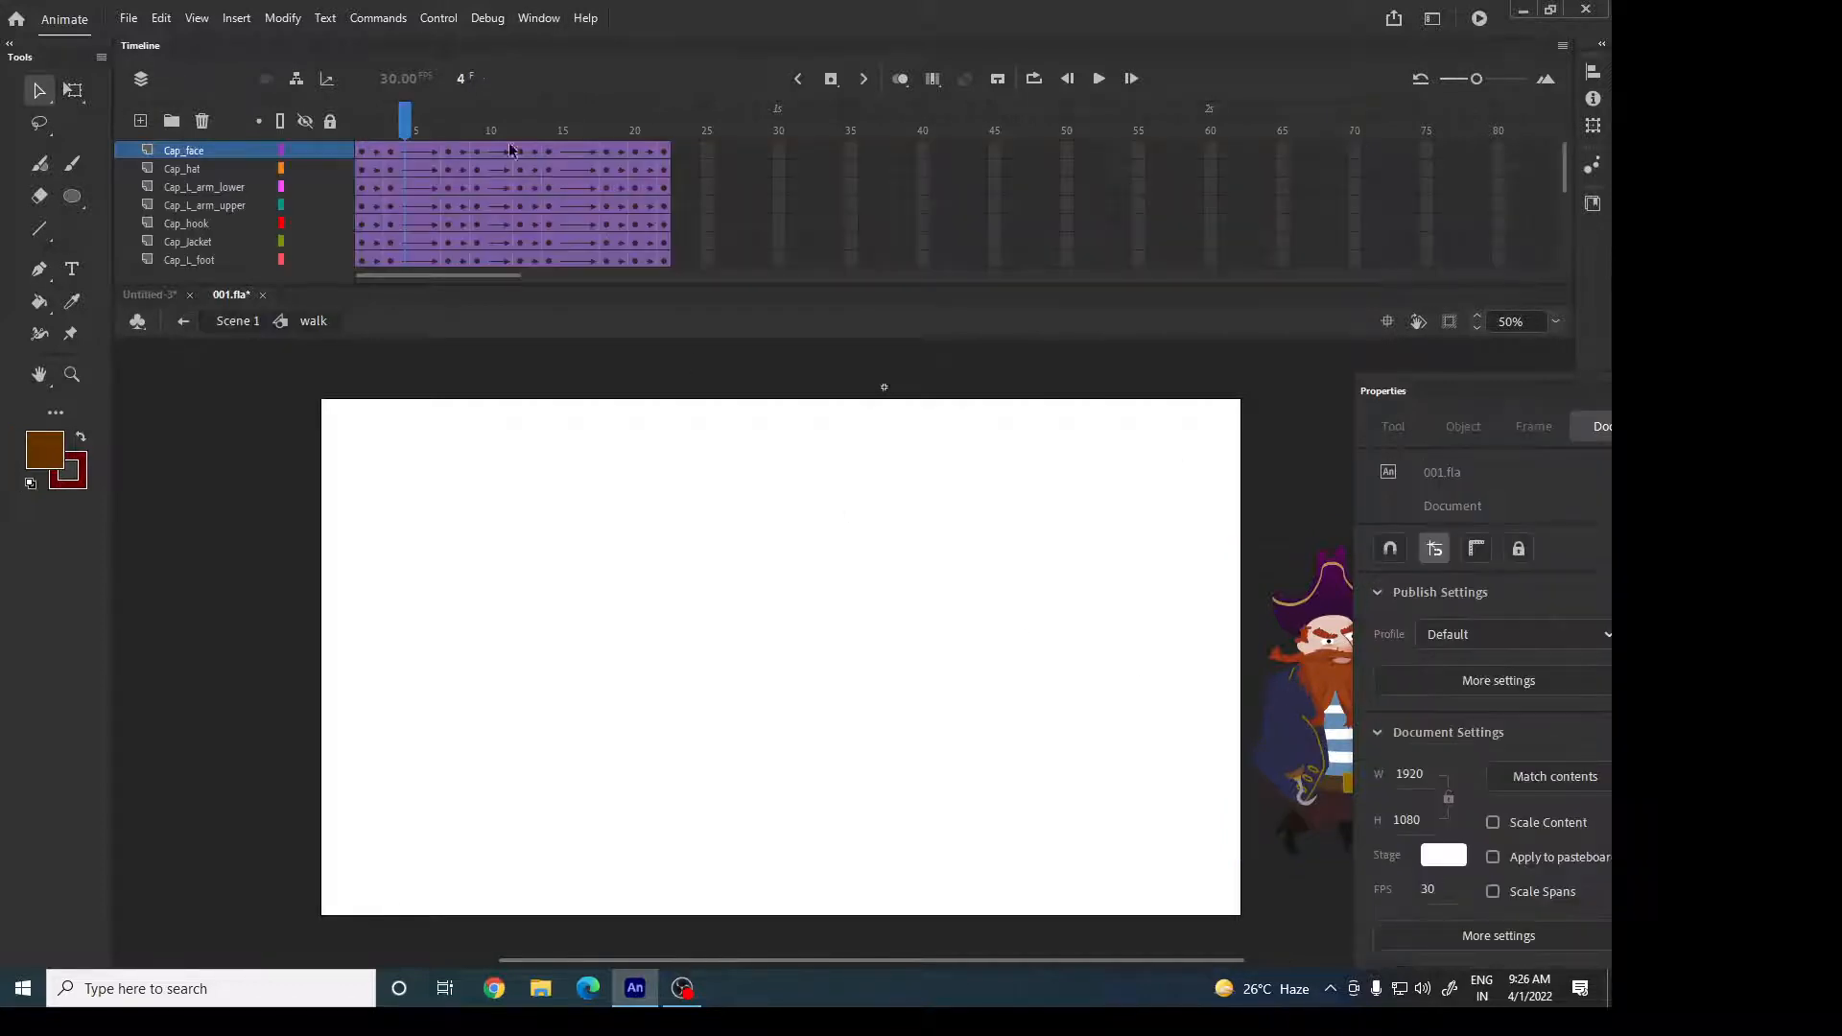
left_click(463, 127)
left_click(549, 151)
left_click(677, 152)
left_click_drag(653, 151, 419, 227)
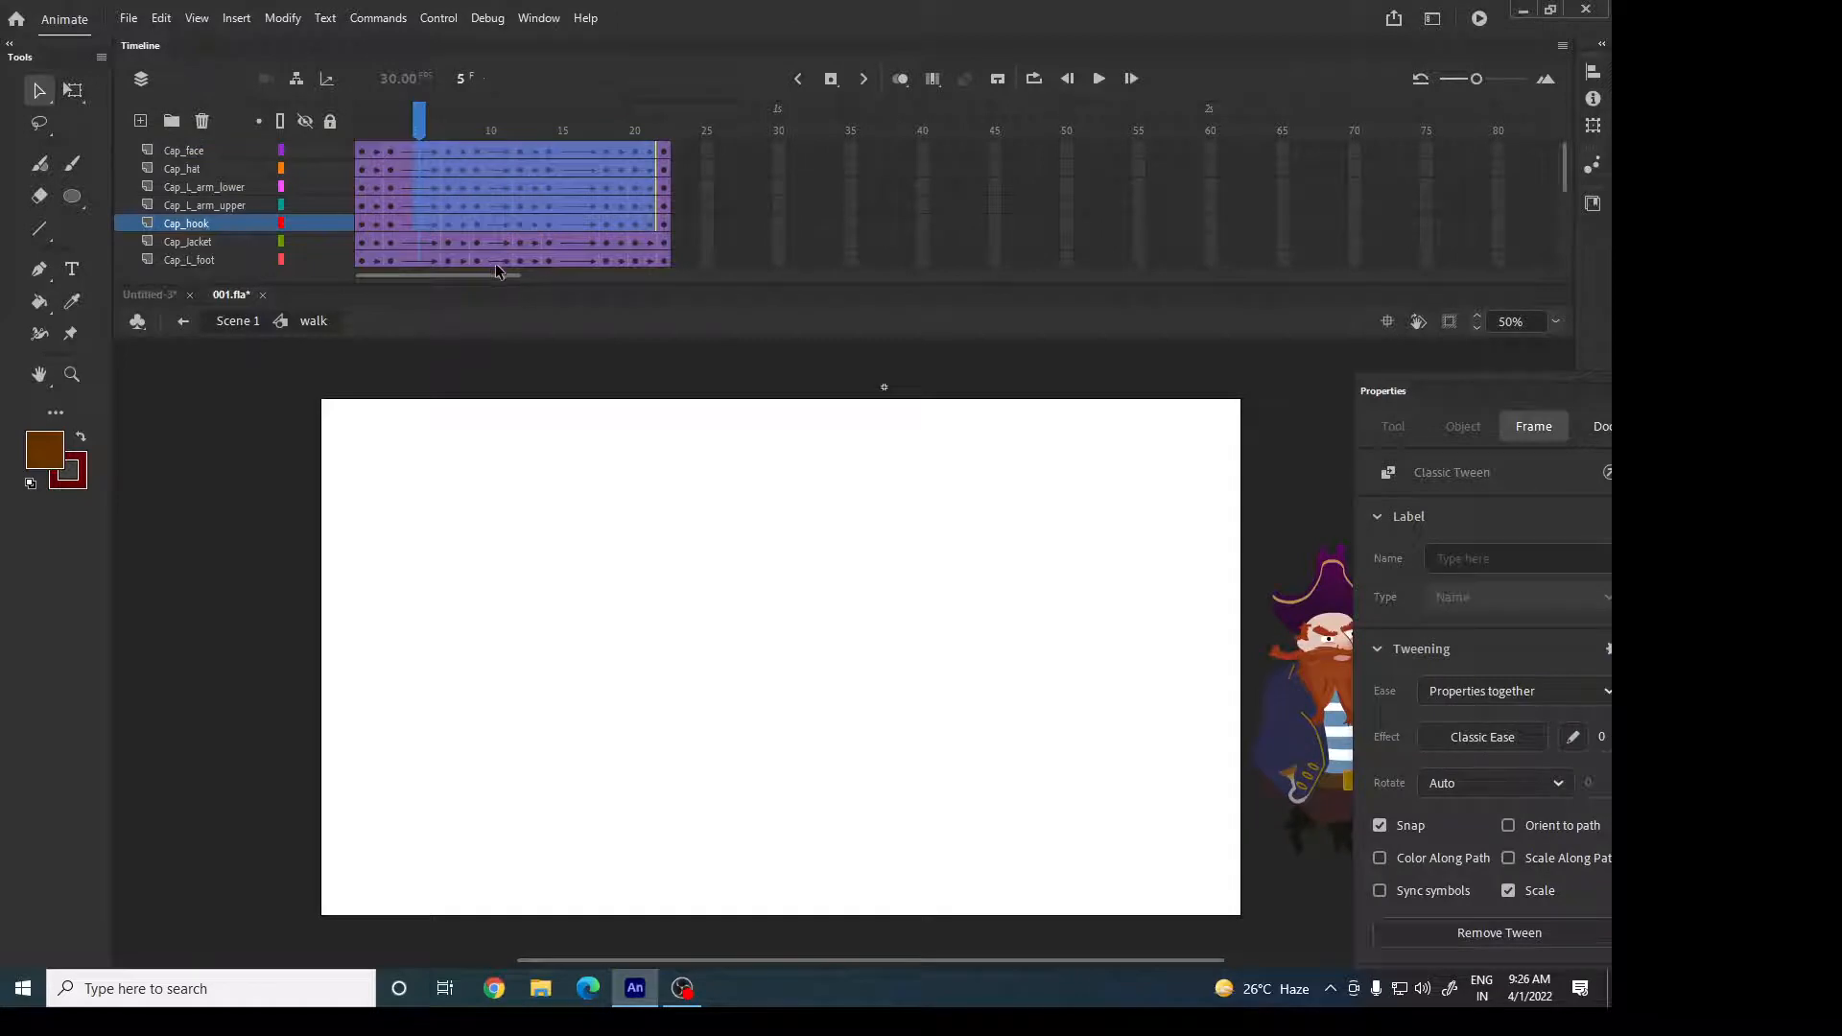
Return from the walk symbol to Scene 1 and go back to frame 1.
left_click(236, 321)
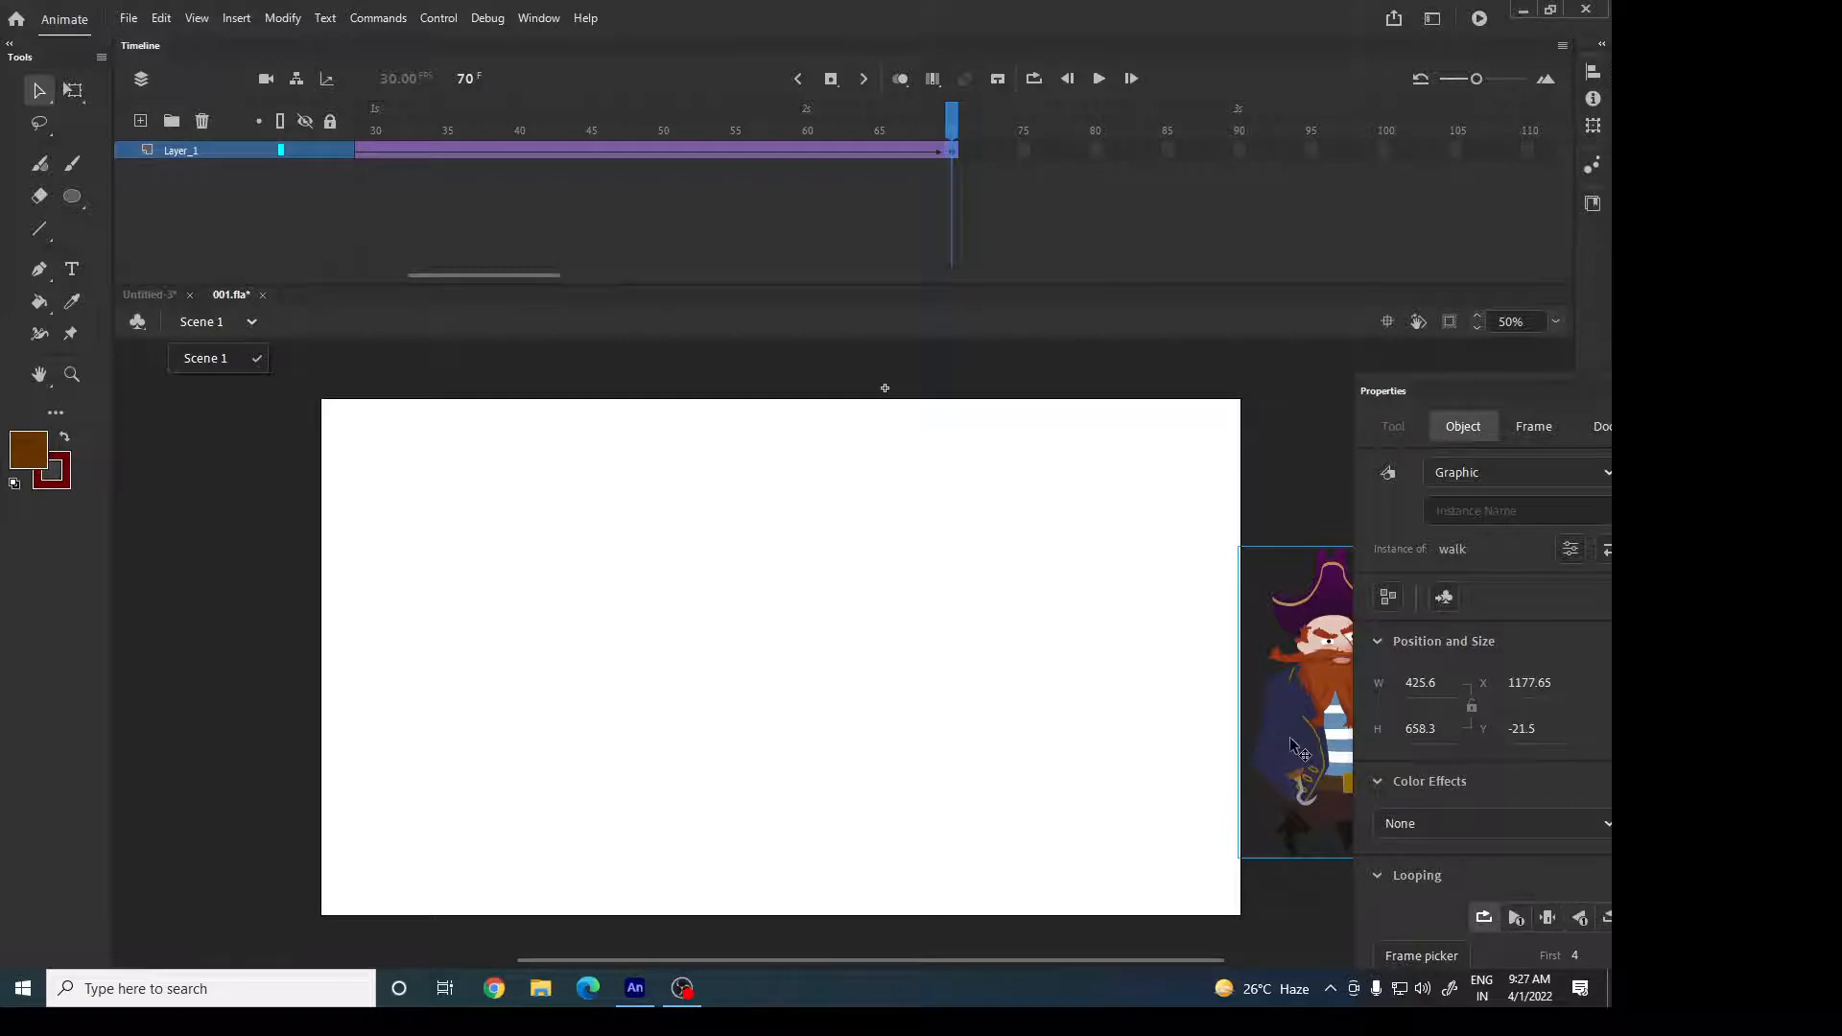
left_click_drag(720, 152, 320, 441)
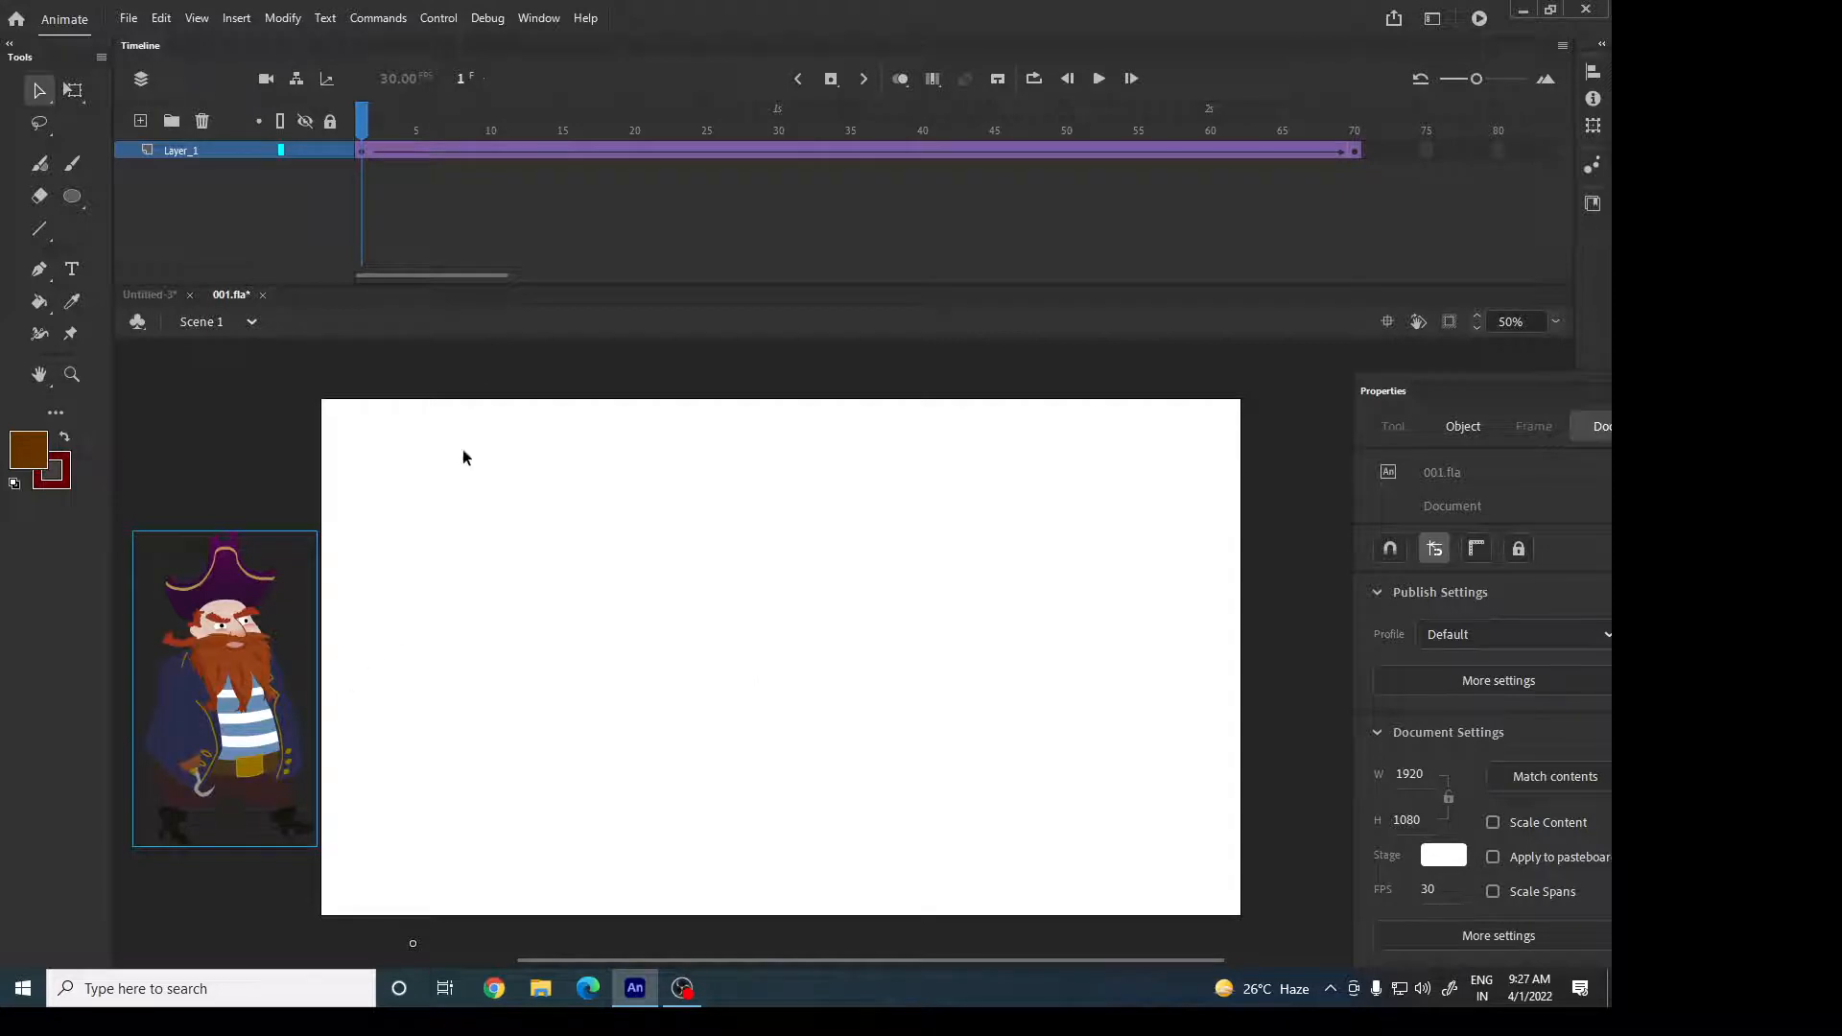
left_click_drag(417, 146, 293, 174)
Try deleting all the pirate's parts at frame 1 inside the walk symbol, undo it, and scrub Scene 1 to frame 46.
double_click(262, 701)
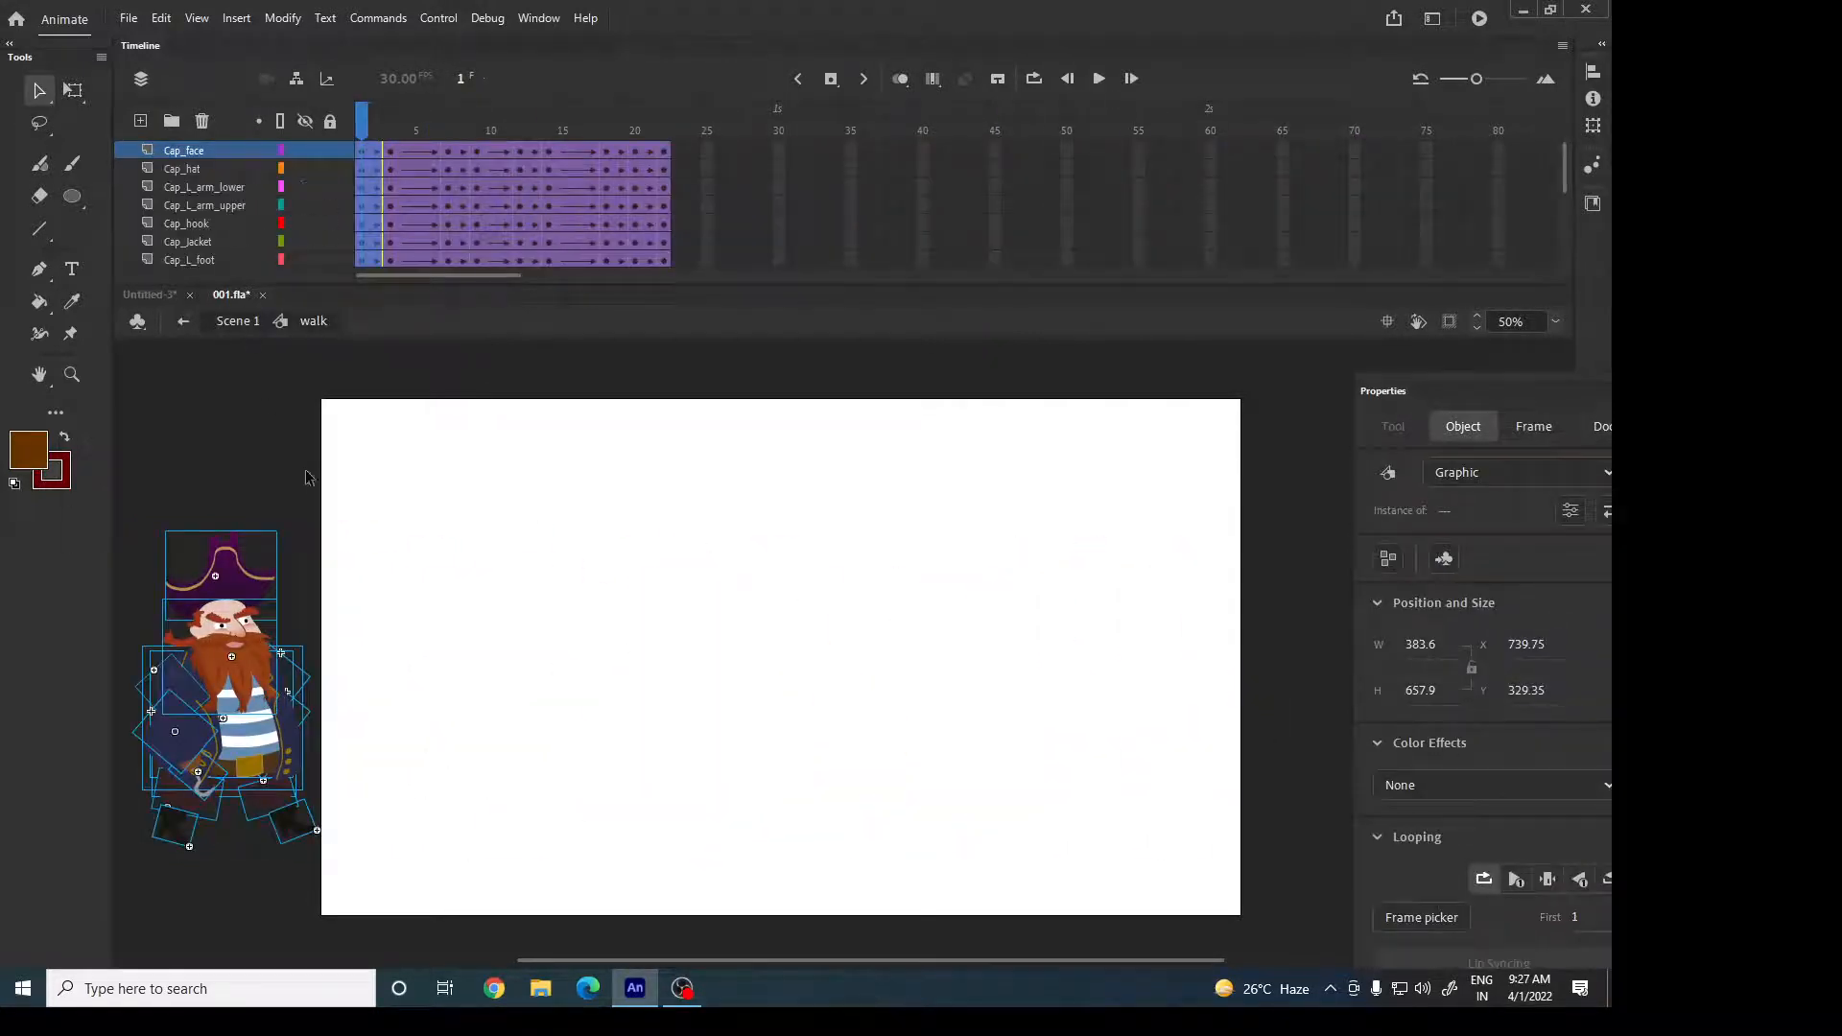
key("Delete")
left_click(242, 324)
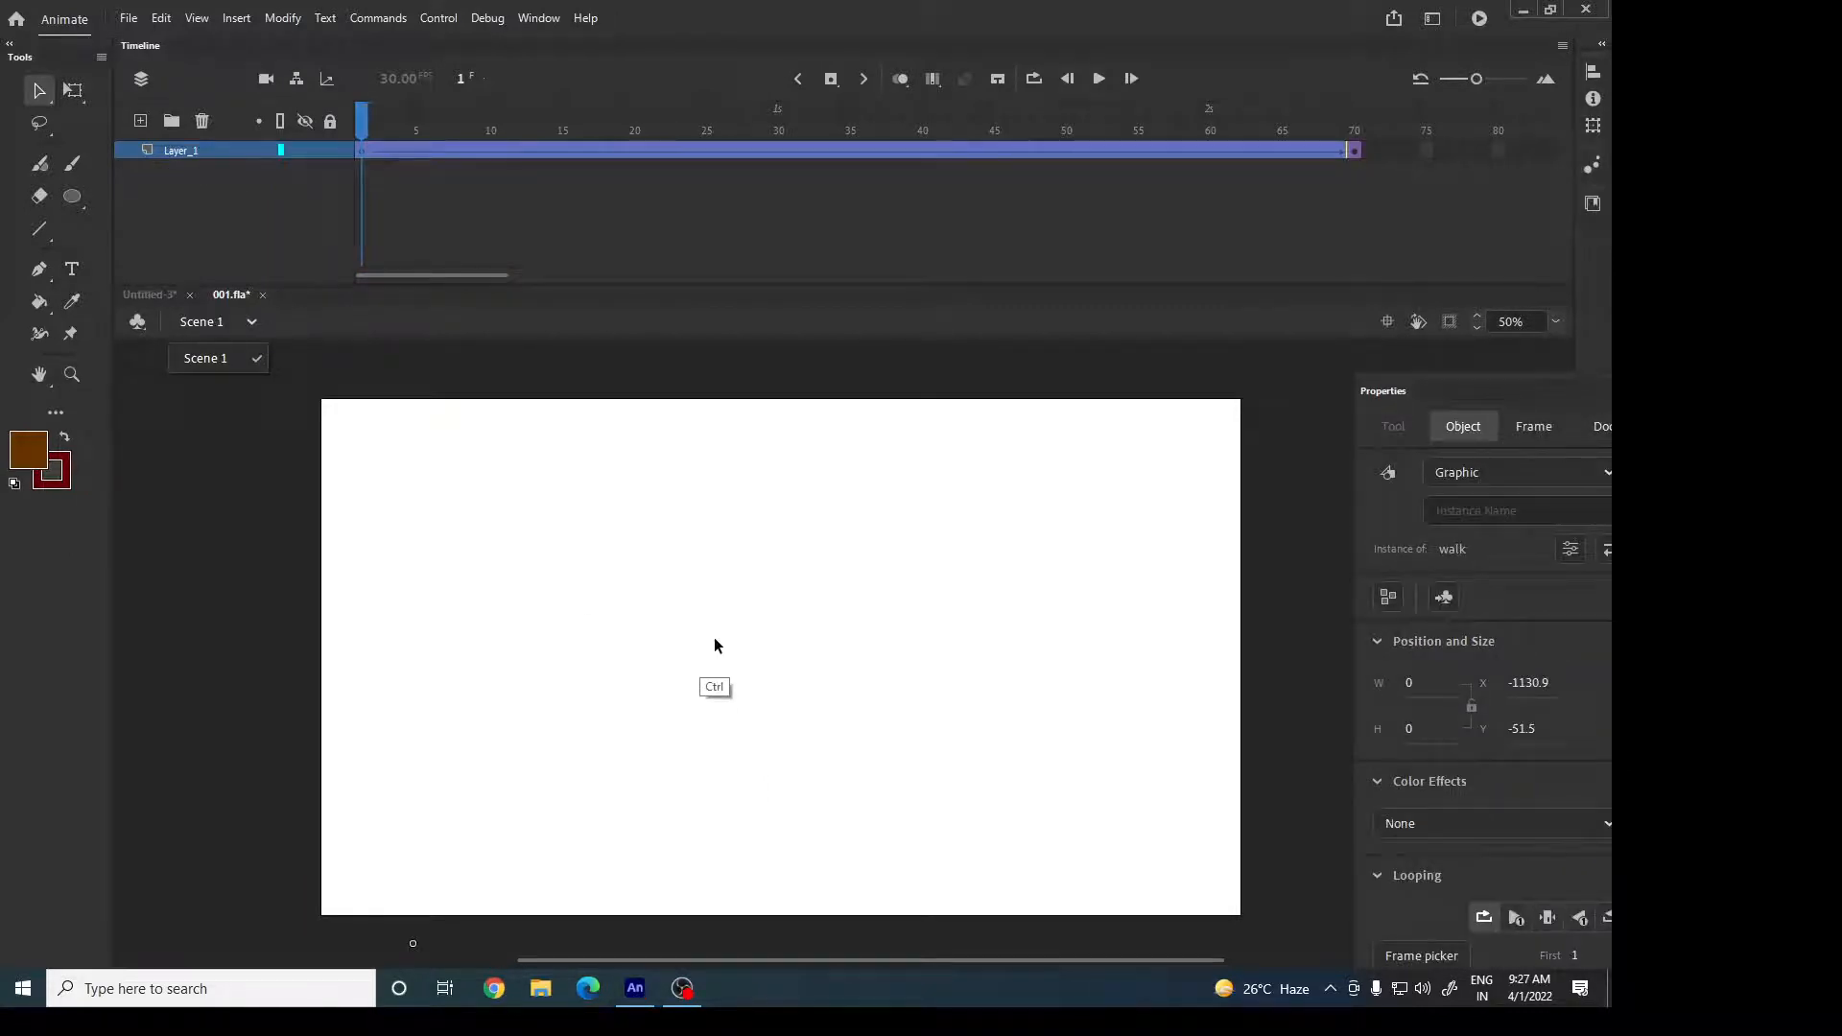
left_click(727, 716)
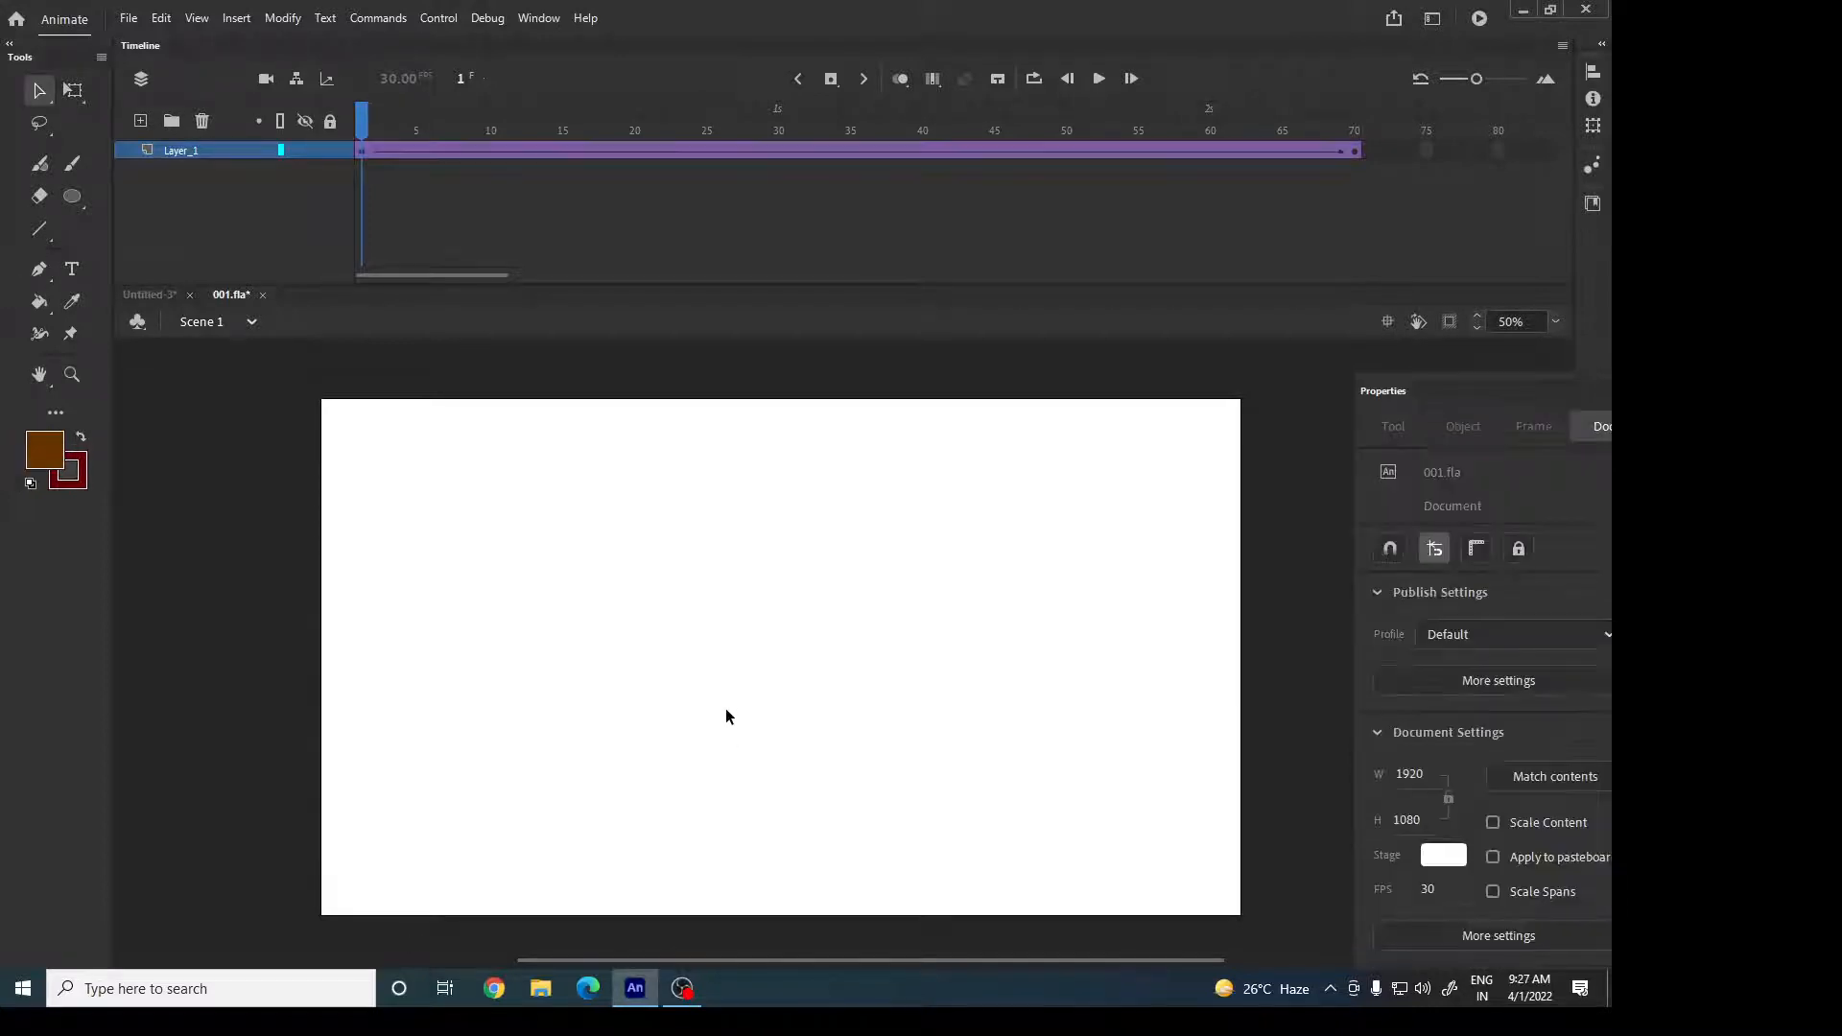
double_click(741, 708)
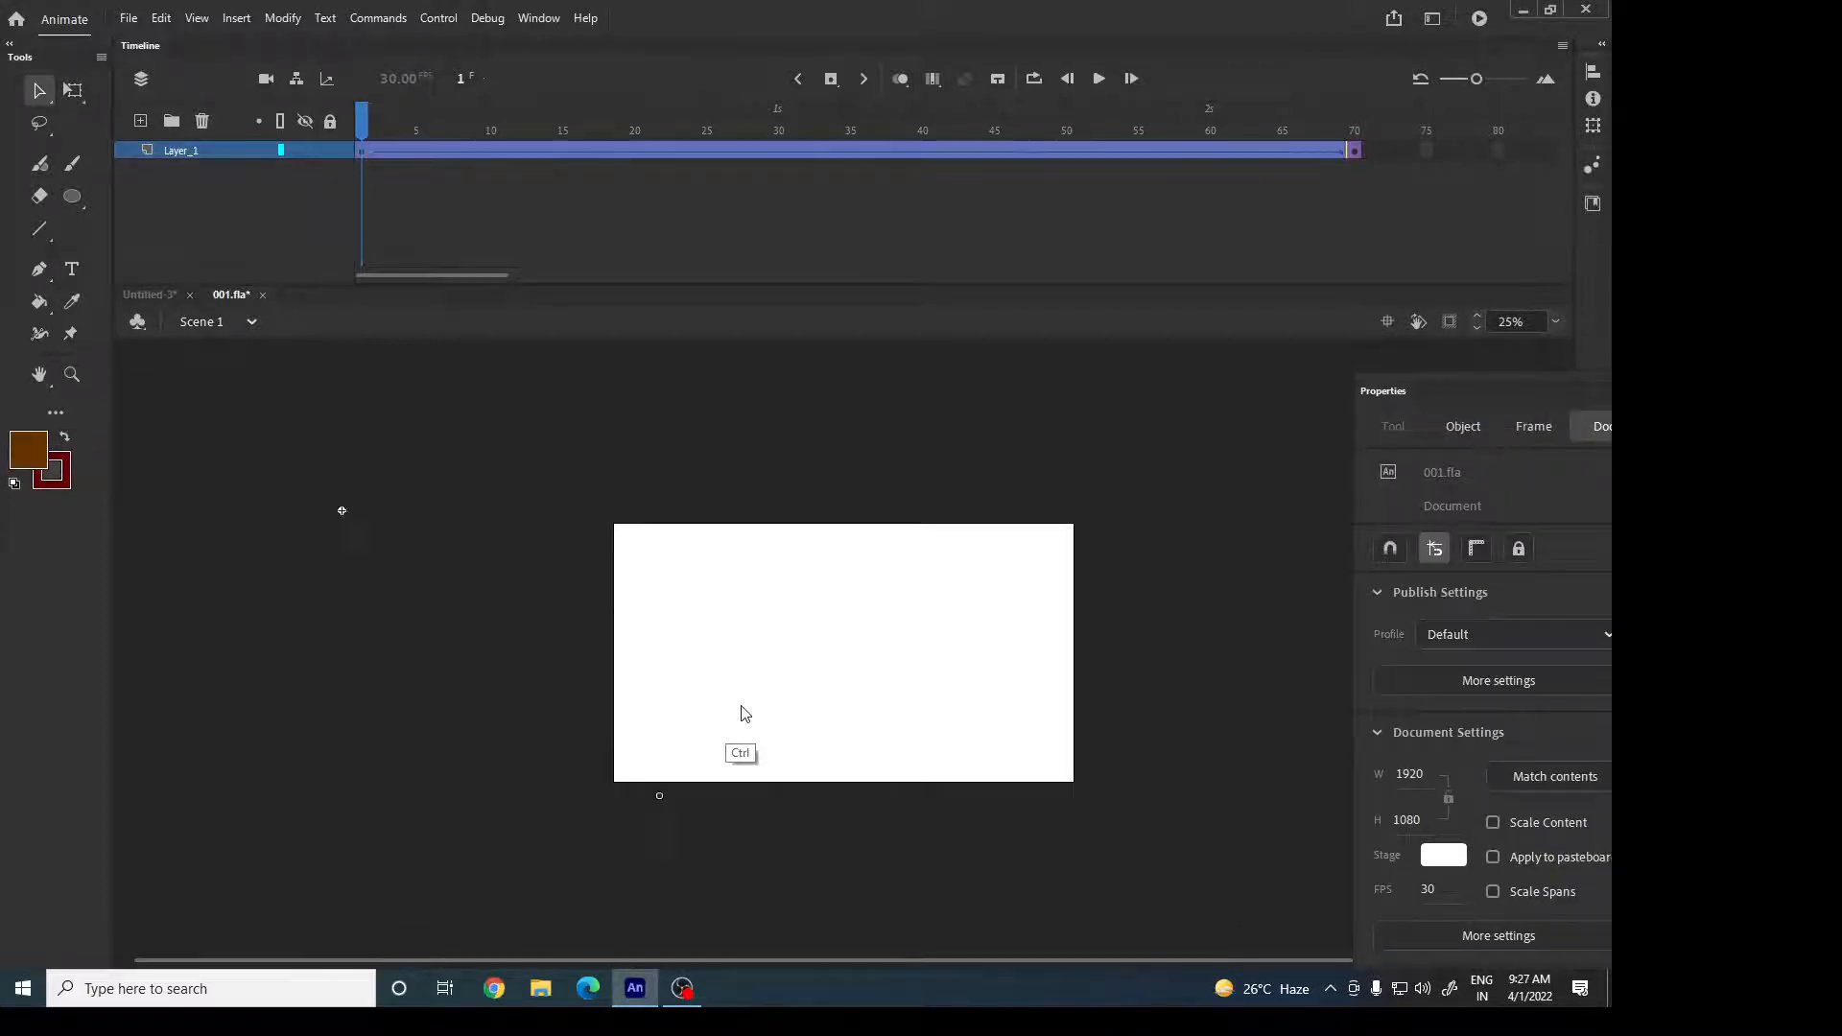
double_click(739, 704)
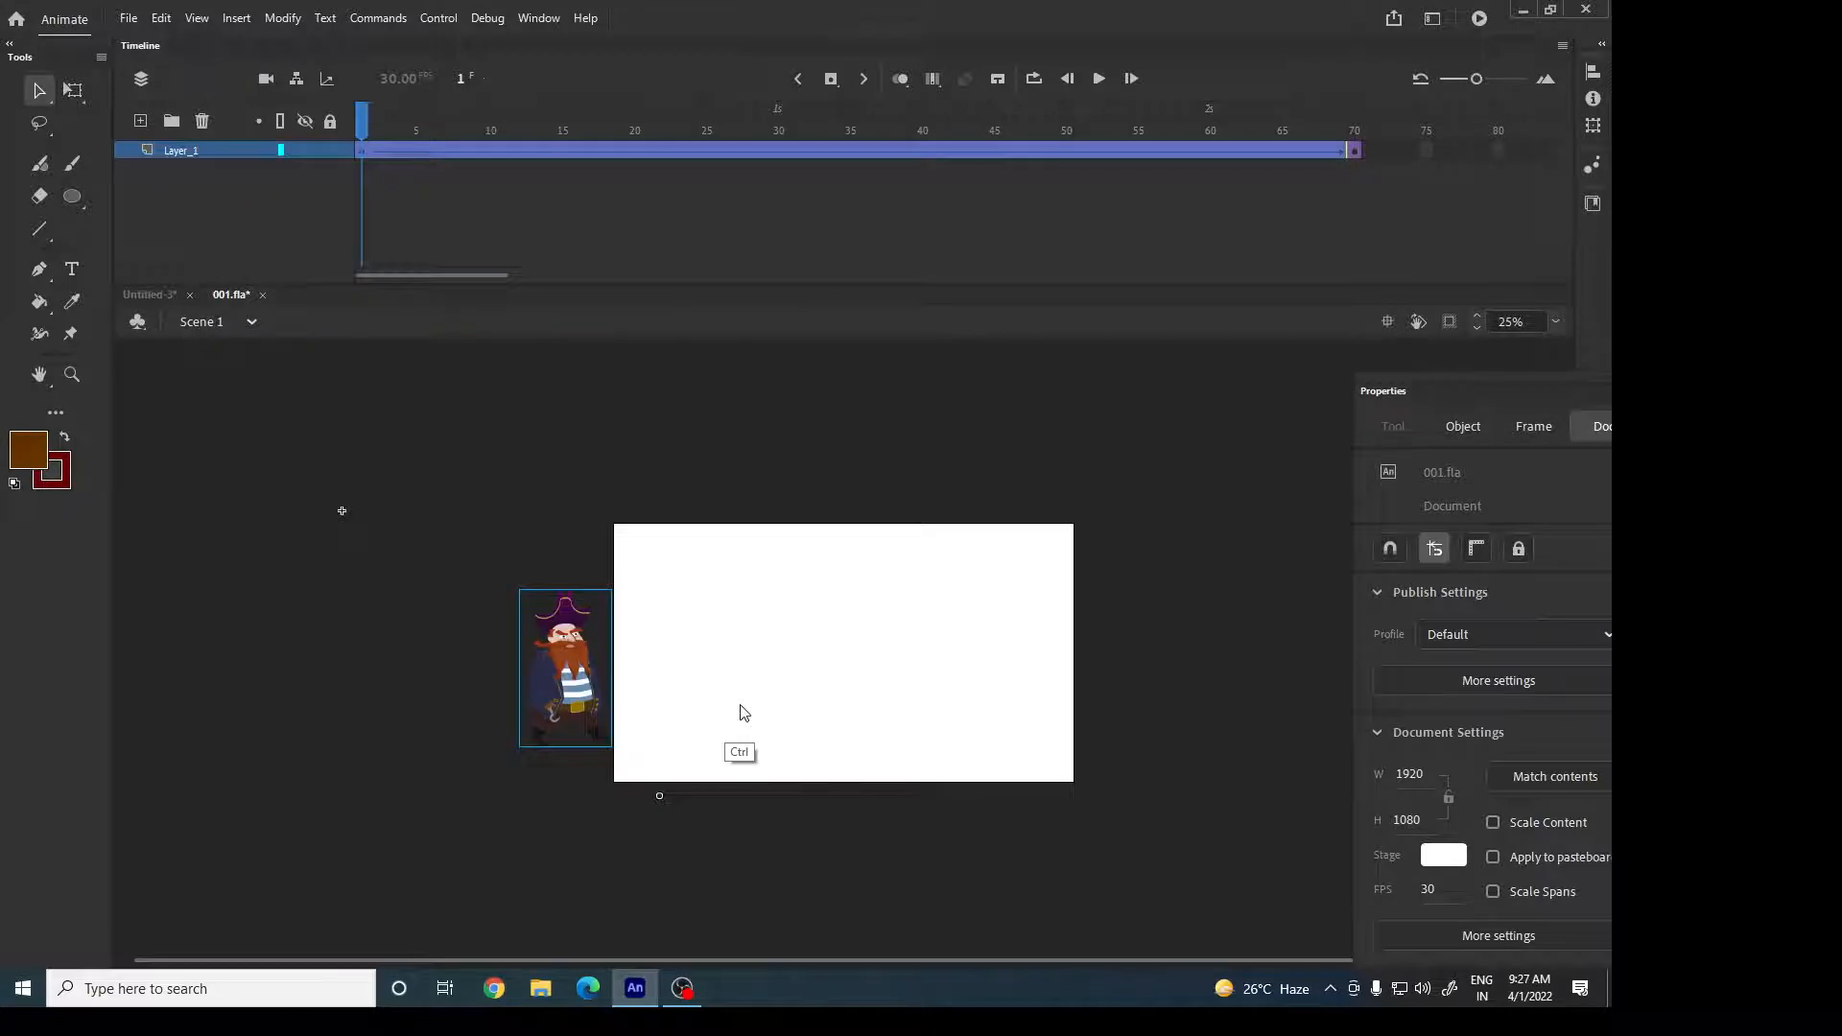
left_click_drag(522, 247, 1010, 253)
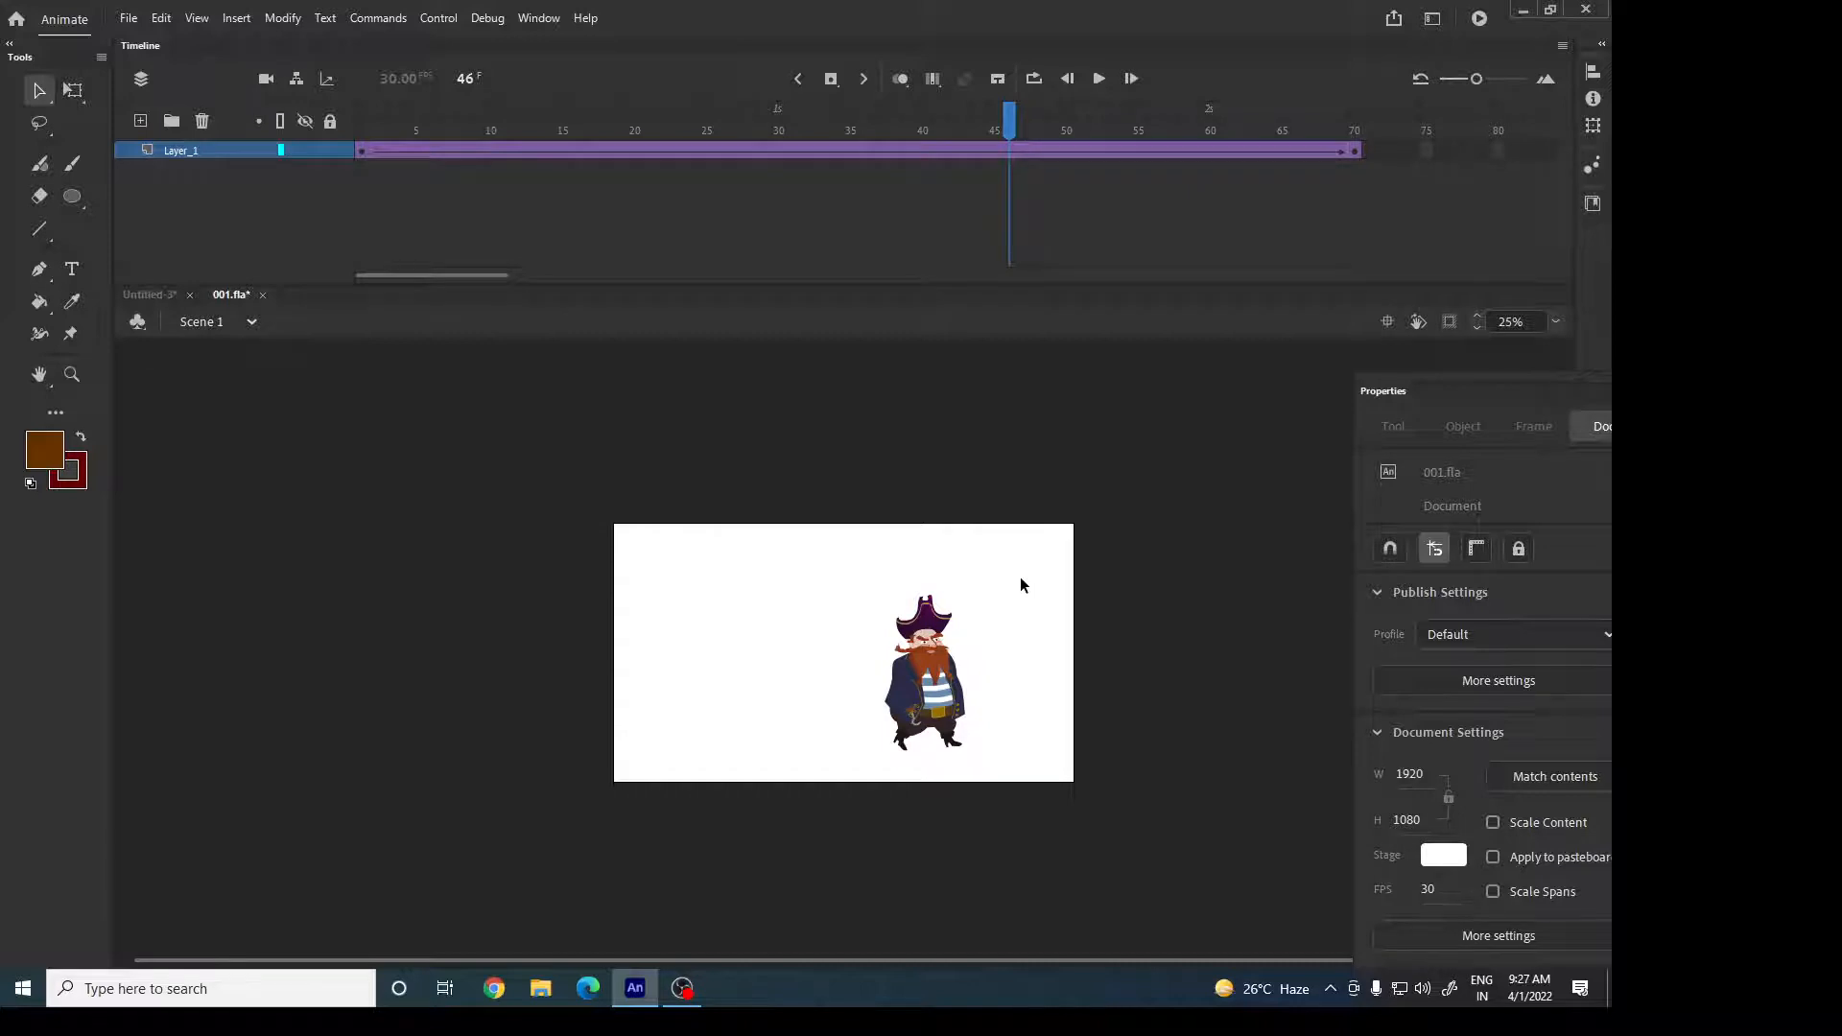
Switch to the Untitled-3 document, add a layer above Layer_2, and display the Library.
left_click(144, 297)
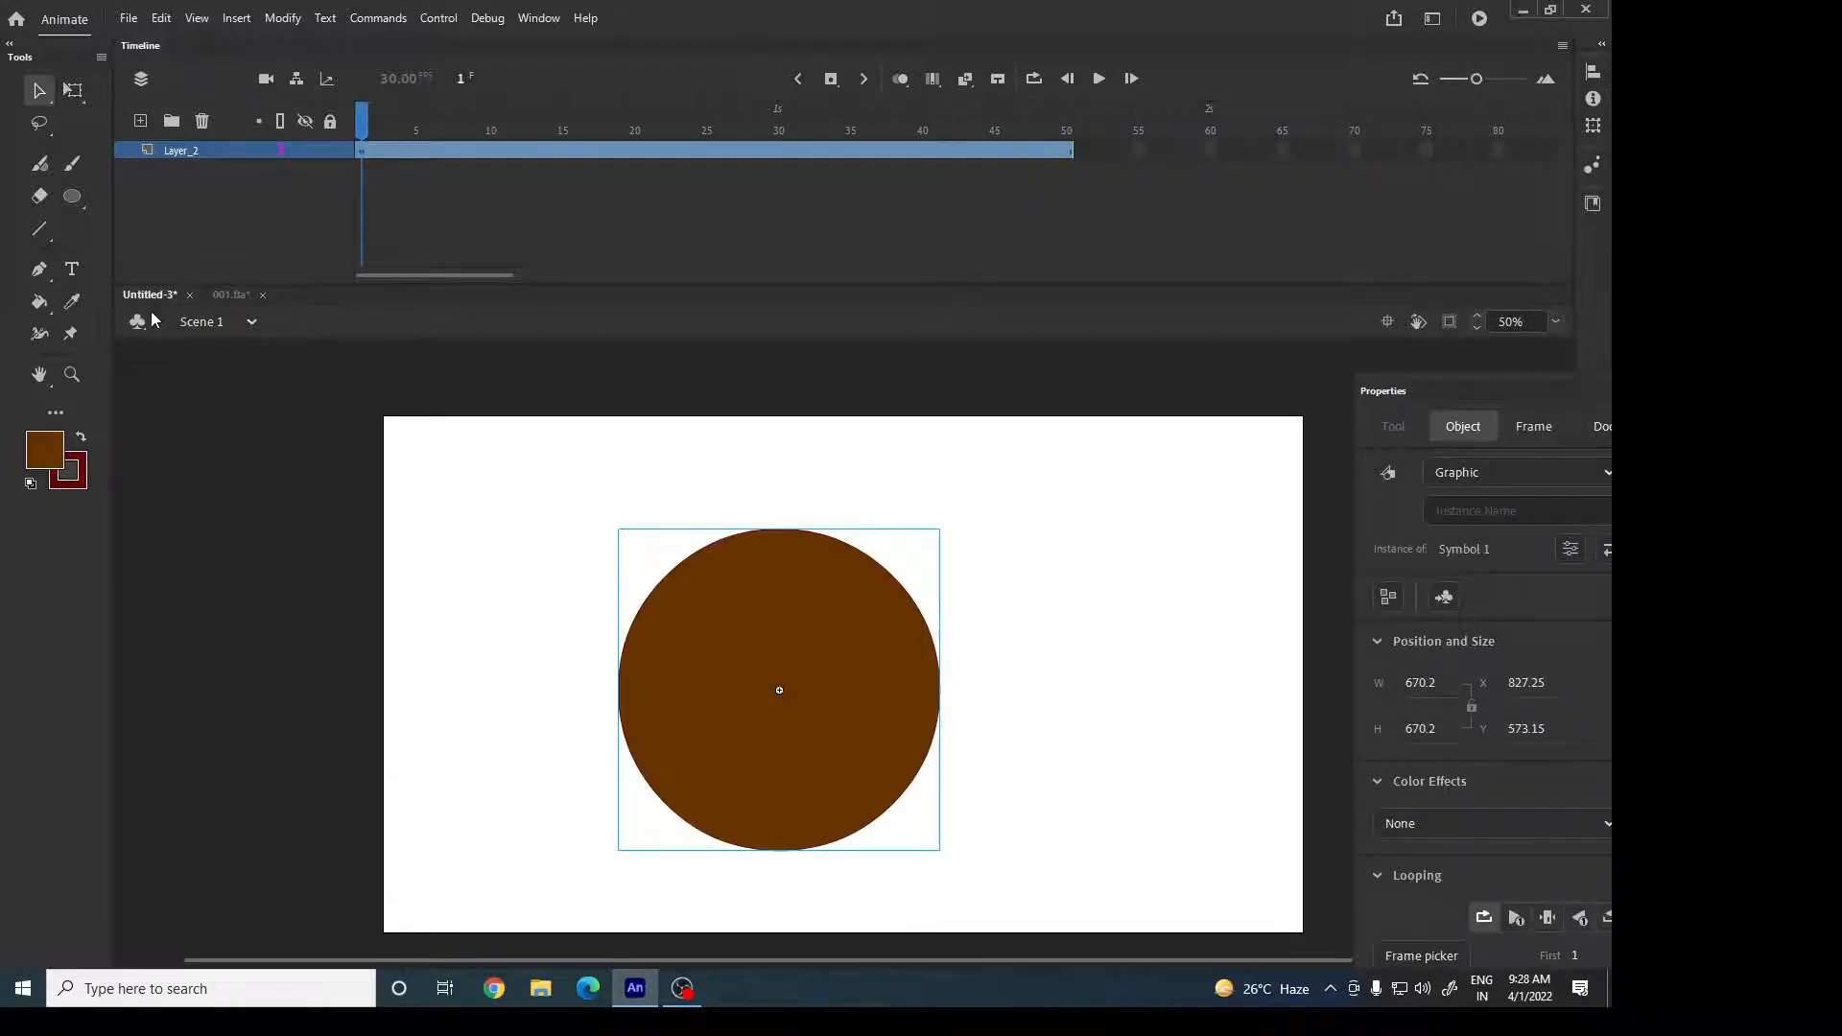
left_click(140, 121)
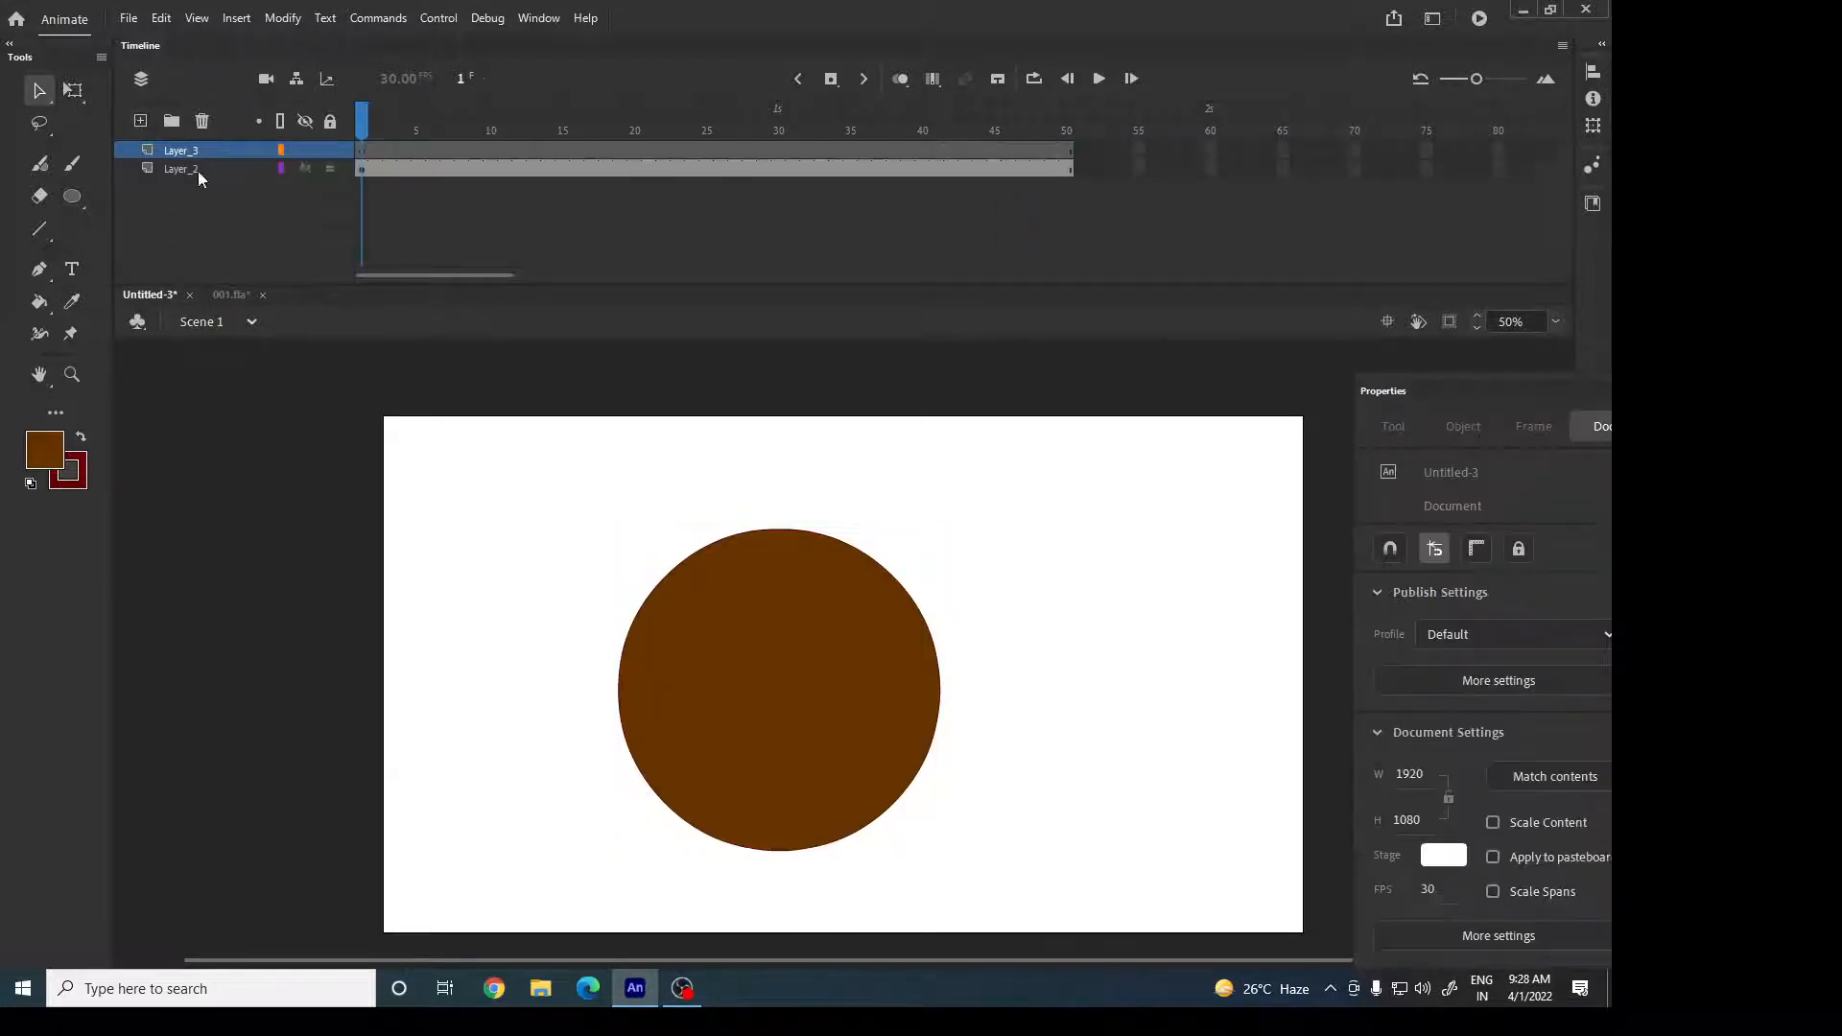
left_click(560, 18)
left_click(624, 267)
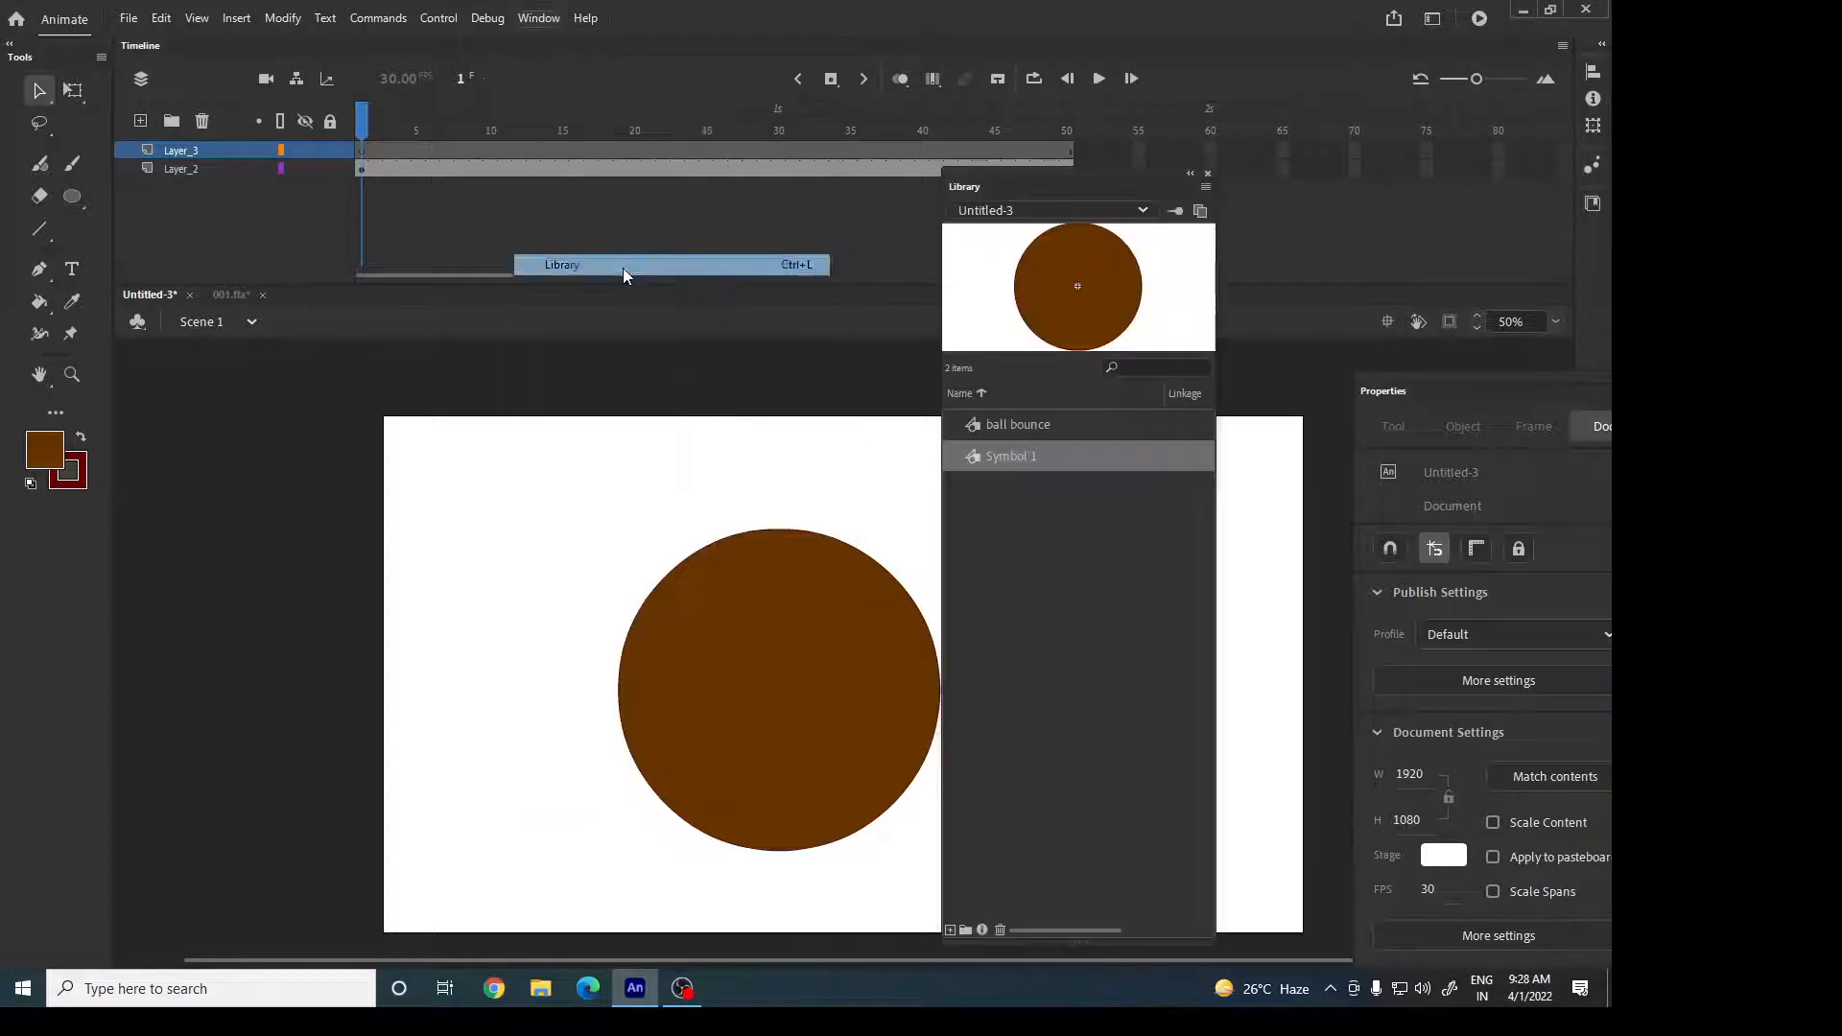
left_click_drag(1011, 188, 1067, 210)
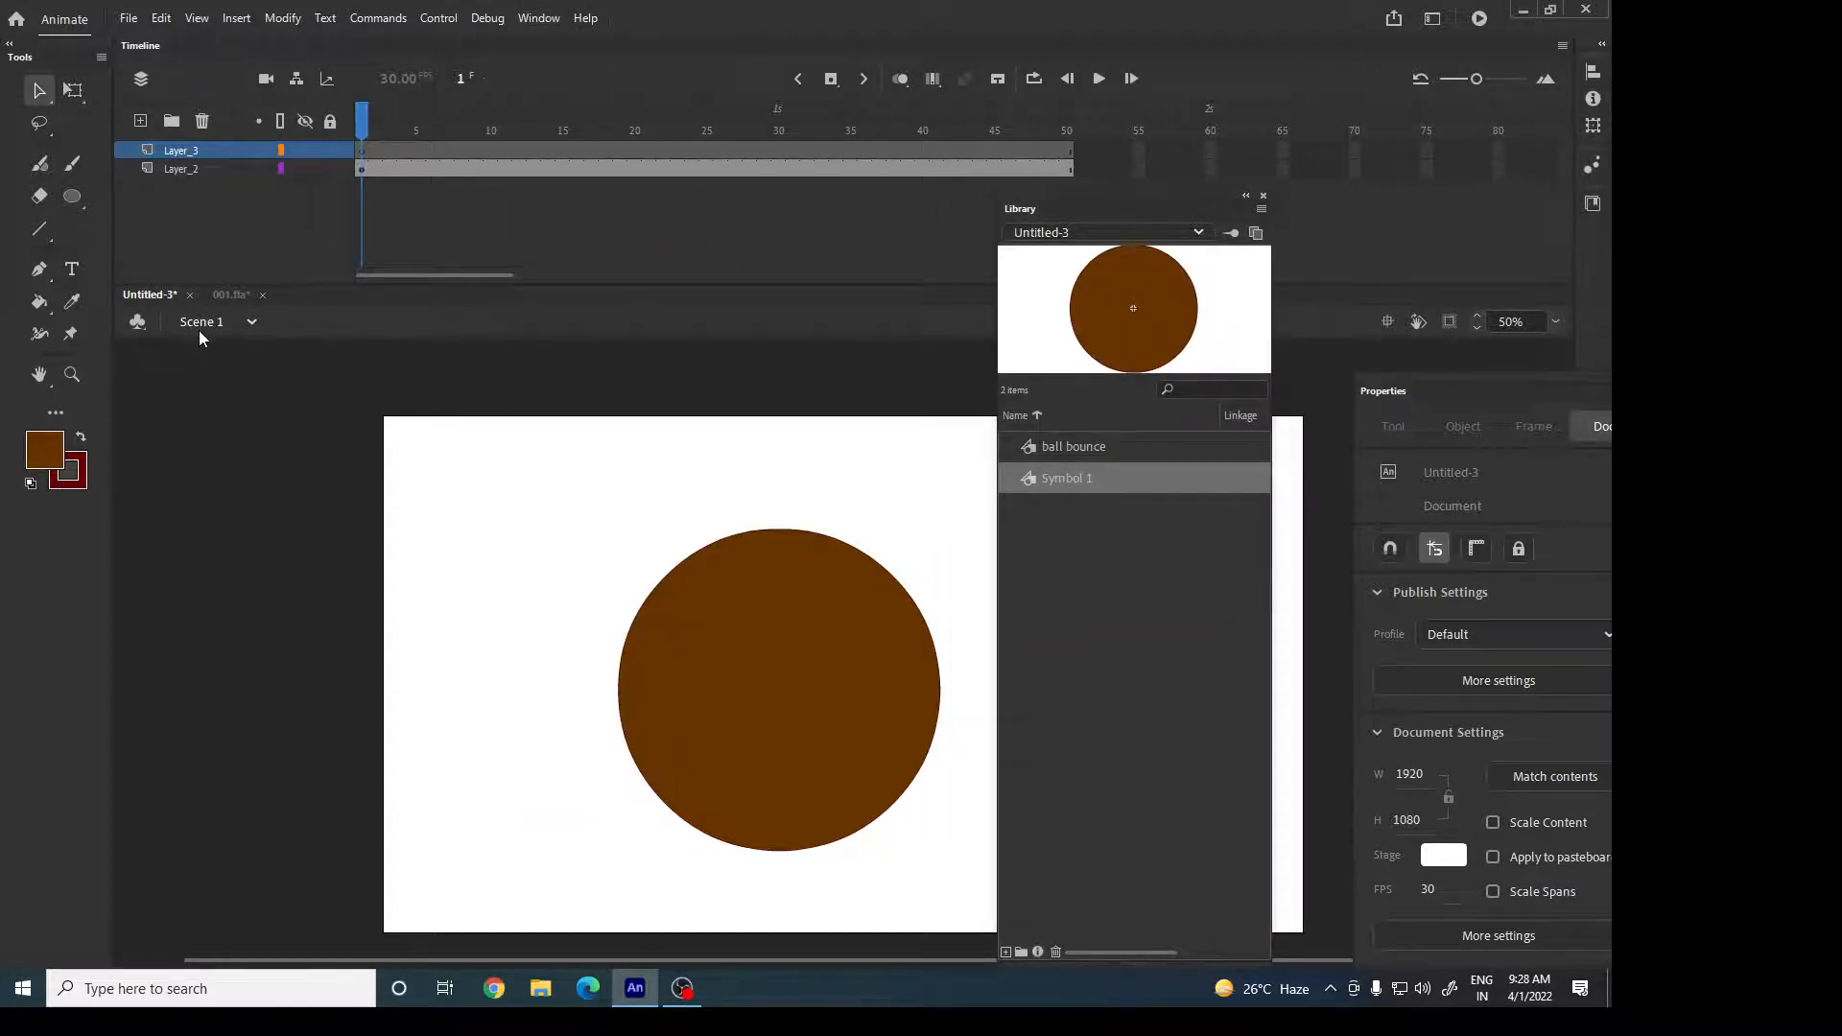
Place the walk symbol from the 001.fla library beside the brown circle on Layer_3, and return to 001.fla with the Library closed.
left_click(1065, 234)
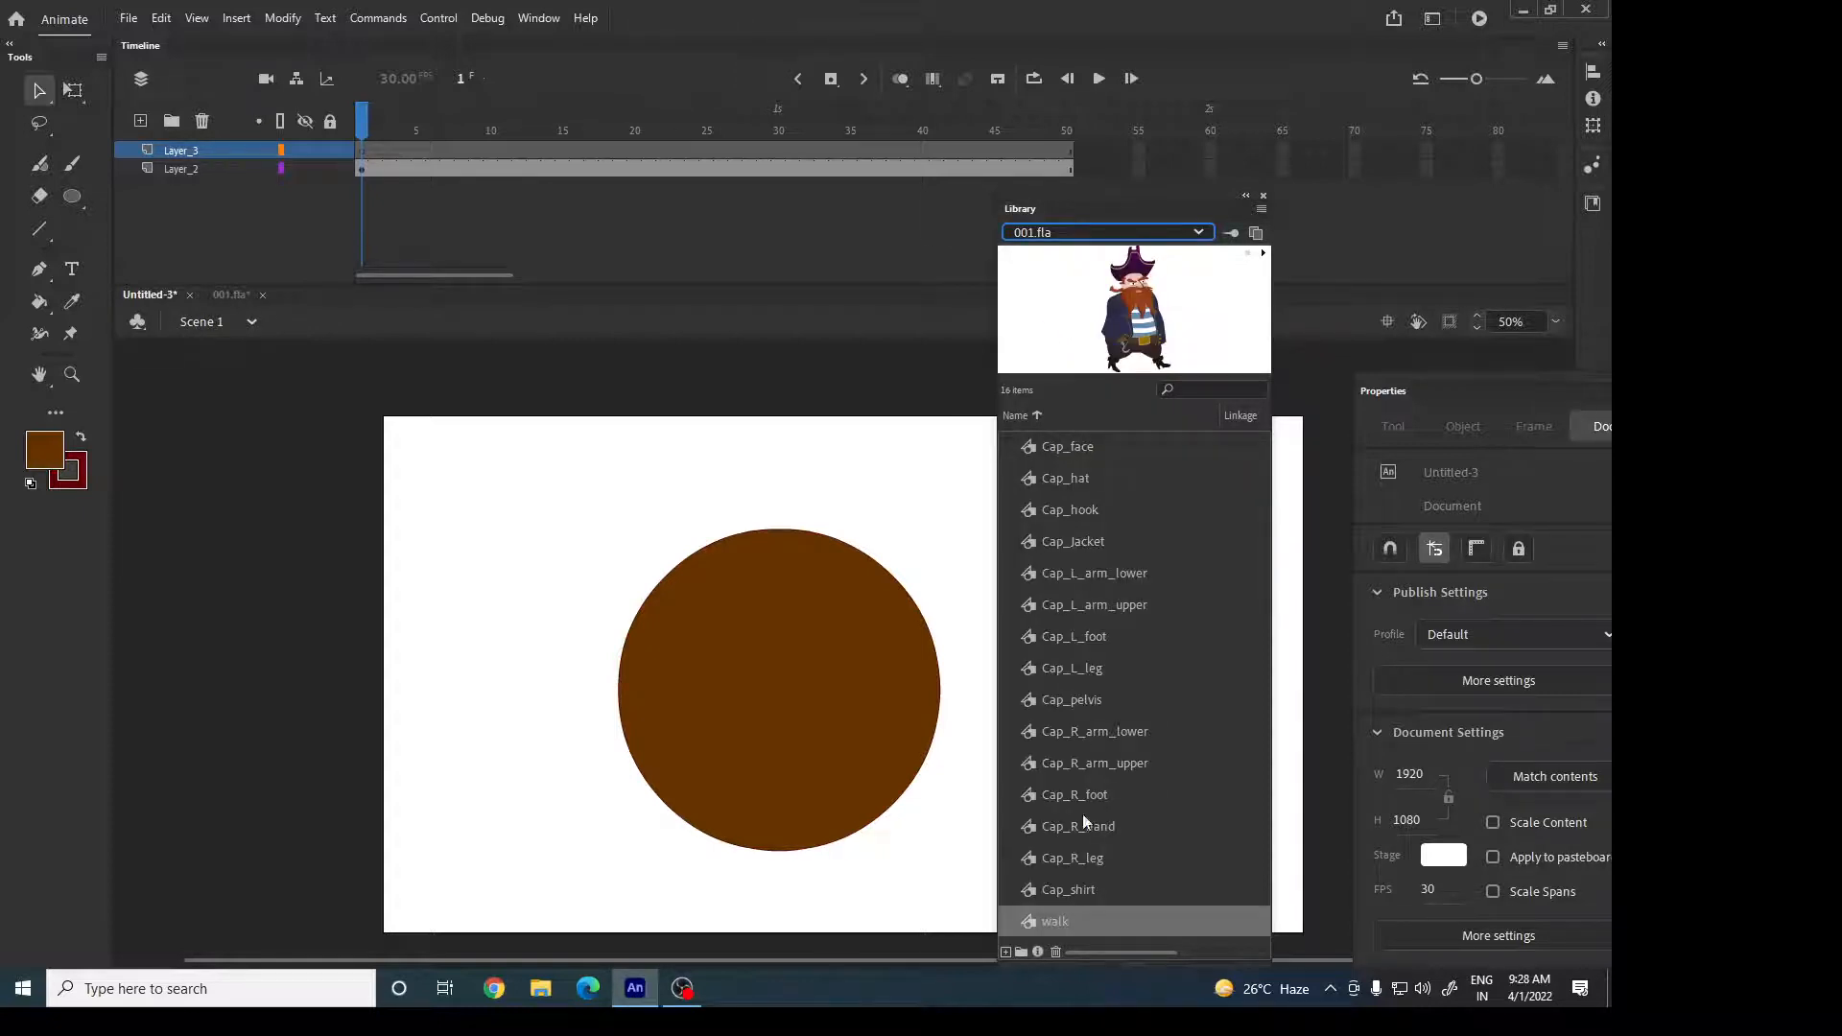
left_click_drag(1051, 929, 494, 624)
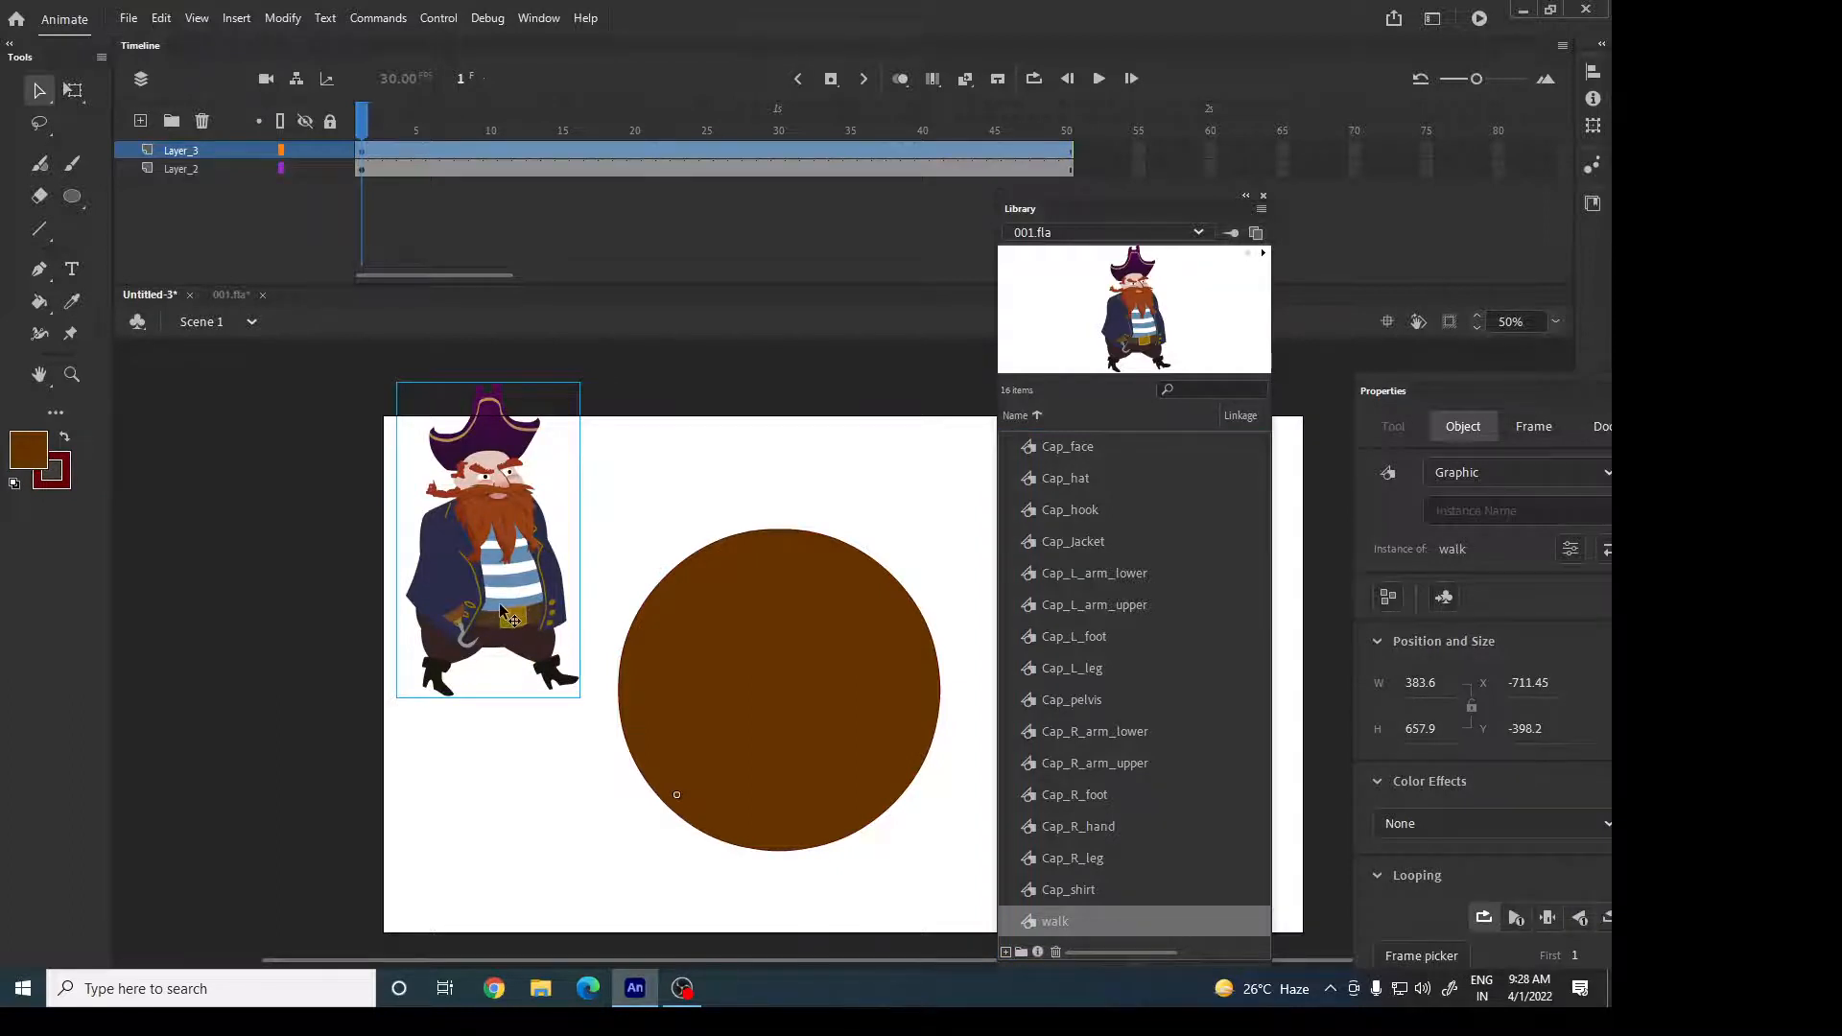
left_click_drag(507, 574, 501, 636)
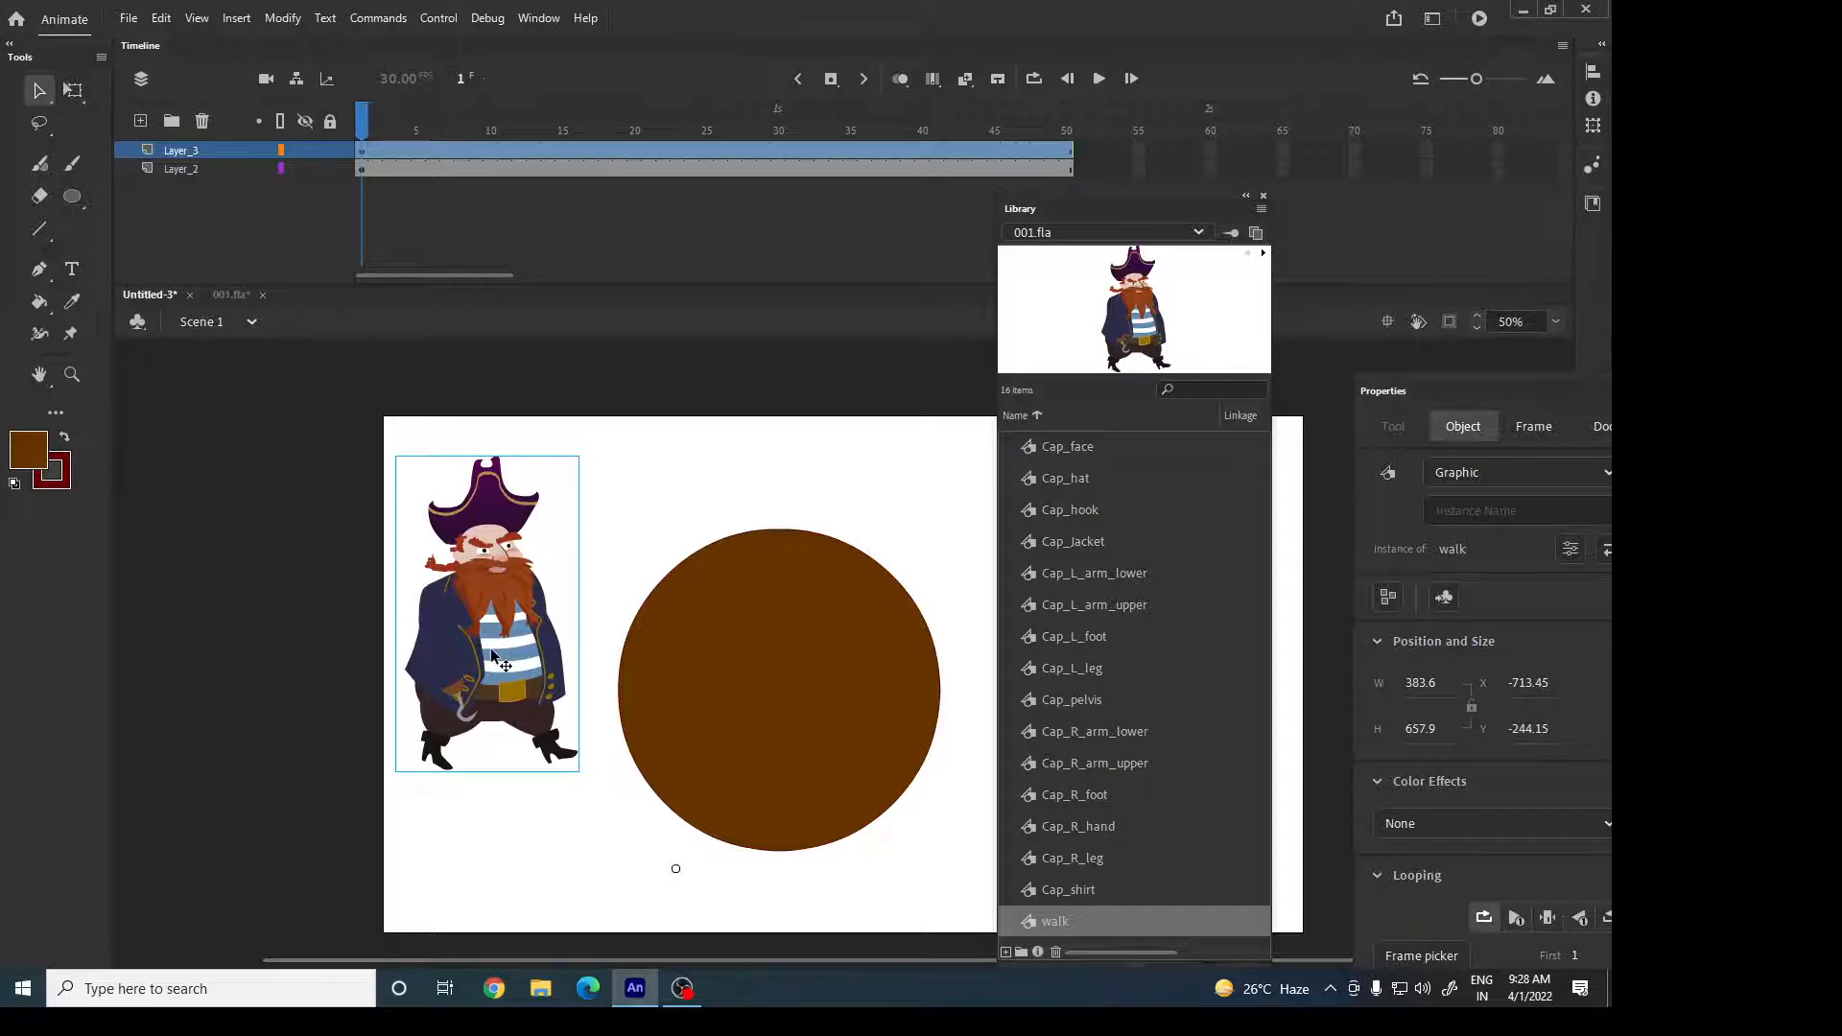
left_click(233, 296)
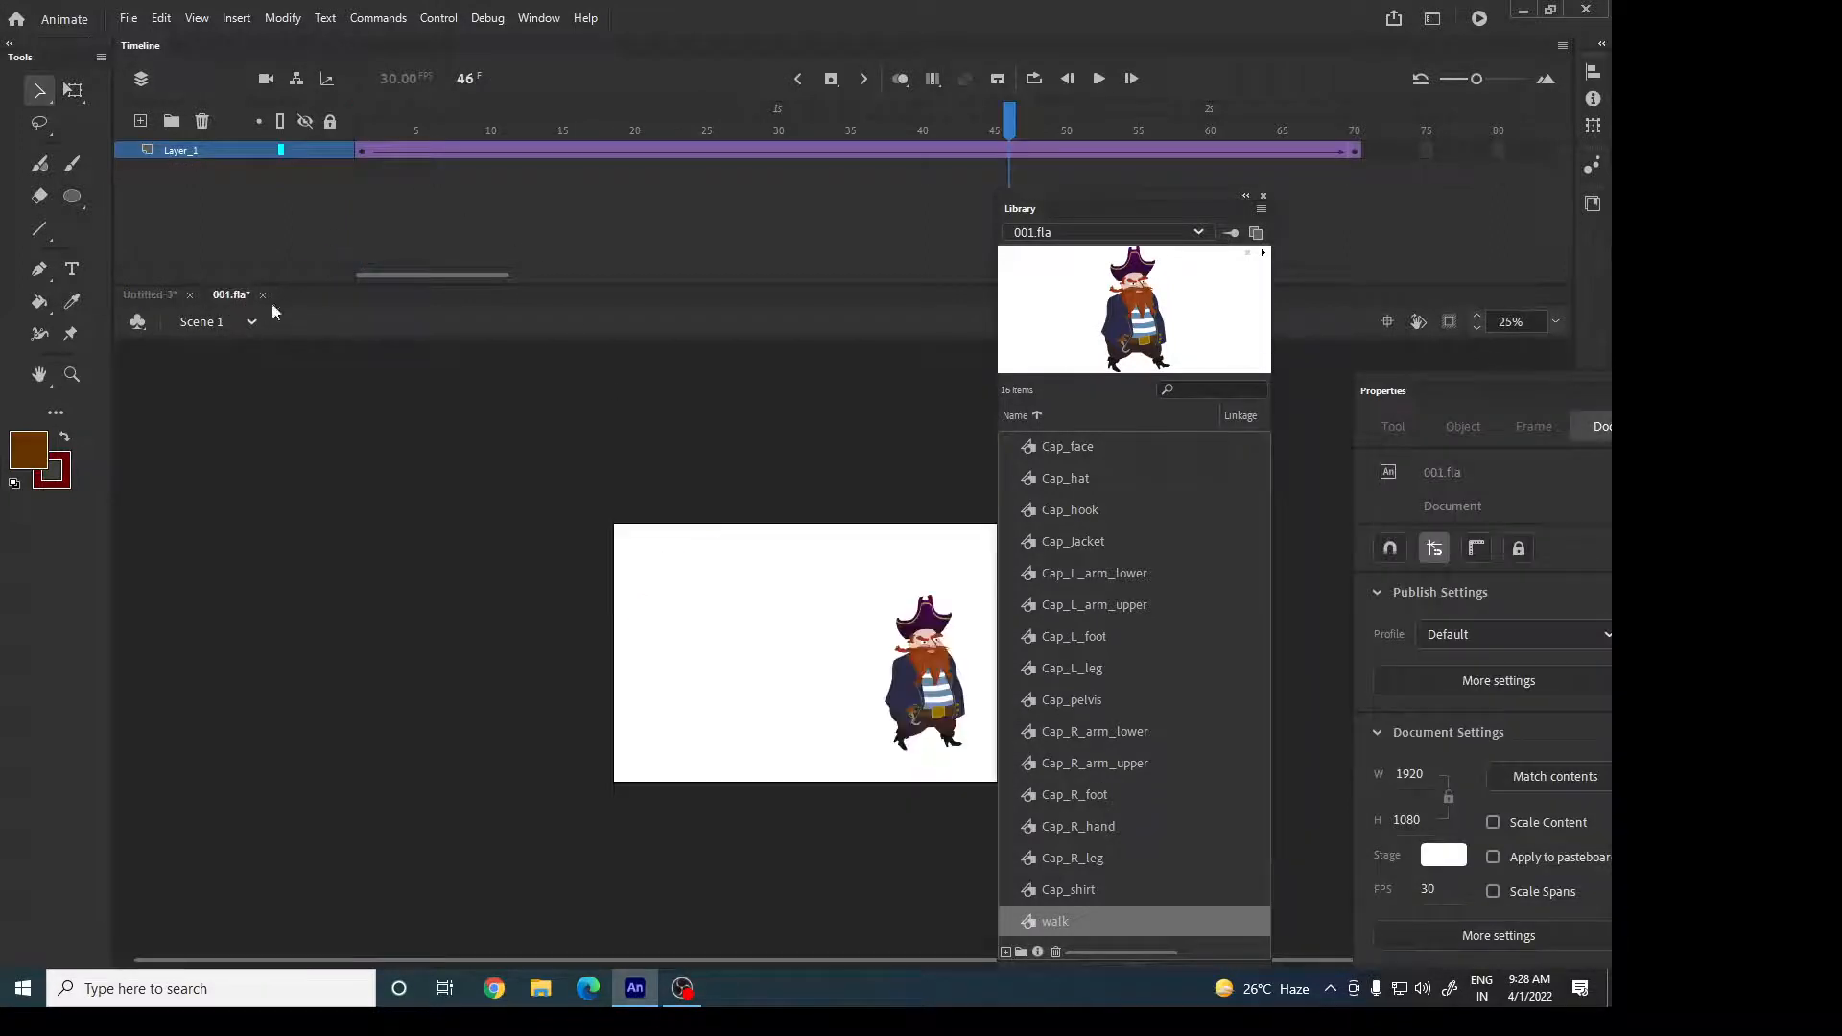
left_click(1264, 195)
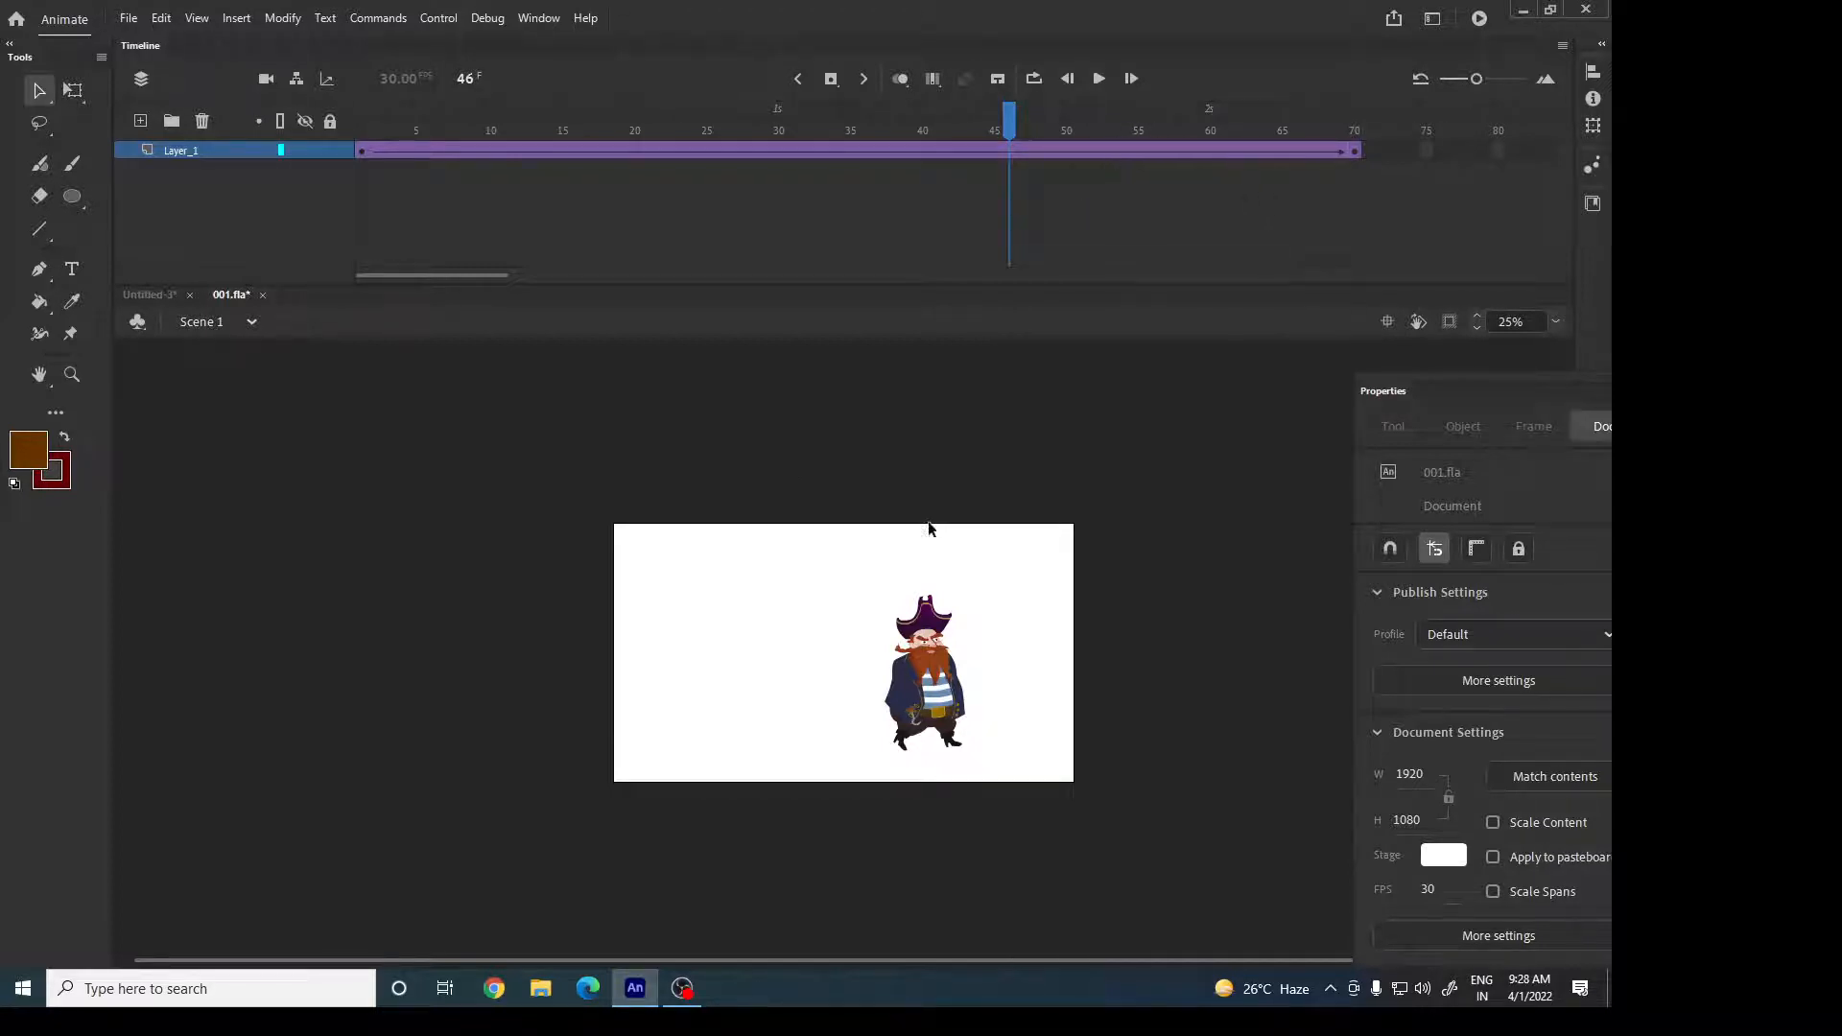
Try moving the pirate beyond the stage's left edge at frame 46, play the timeline, and undo the move.
left_click_drag(951, 677, 539, 662)
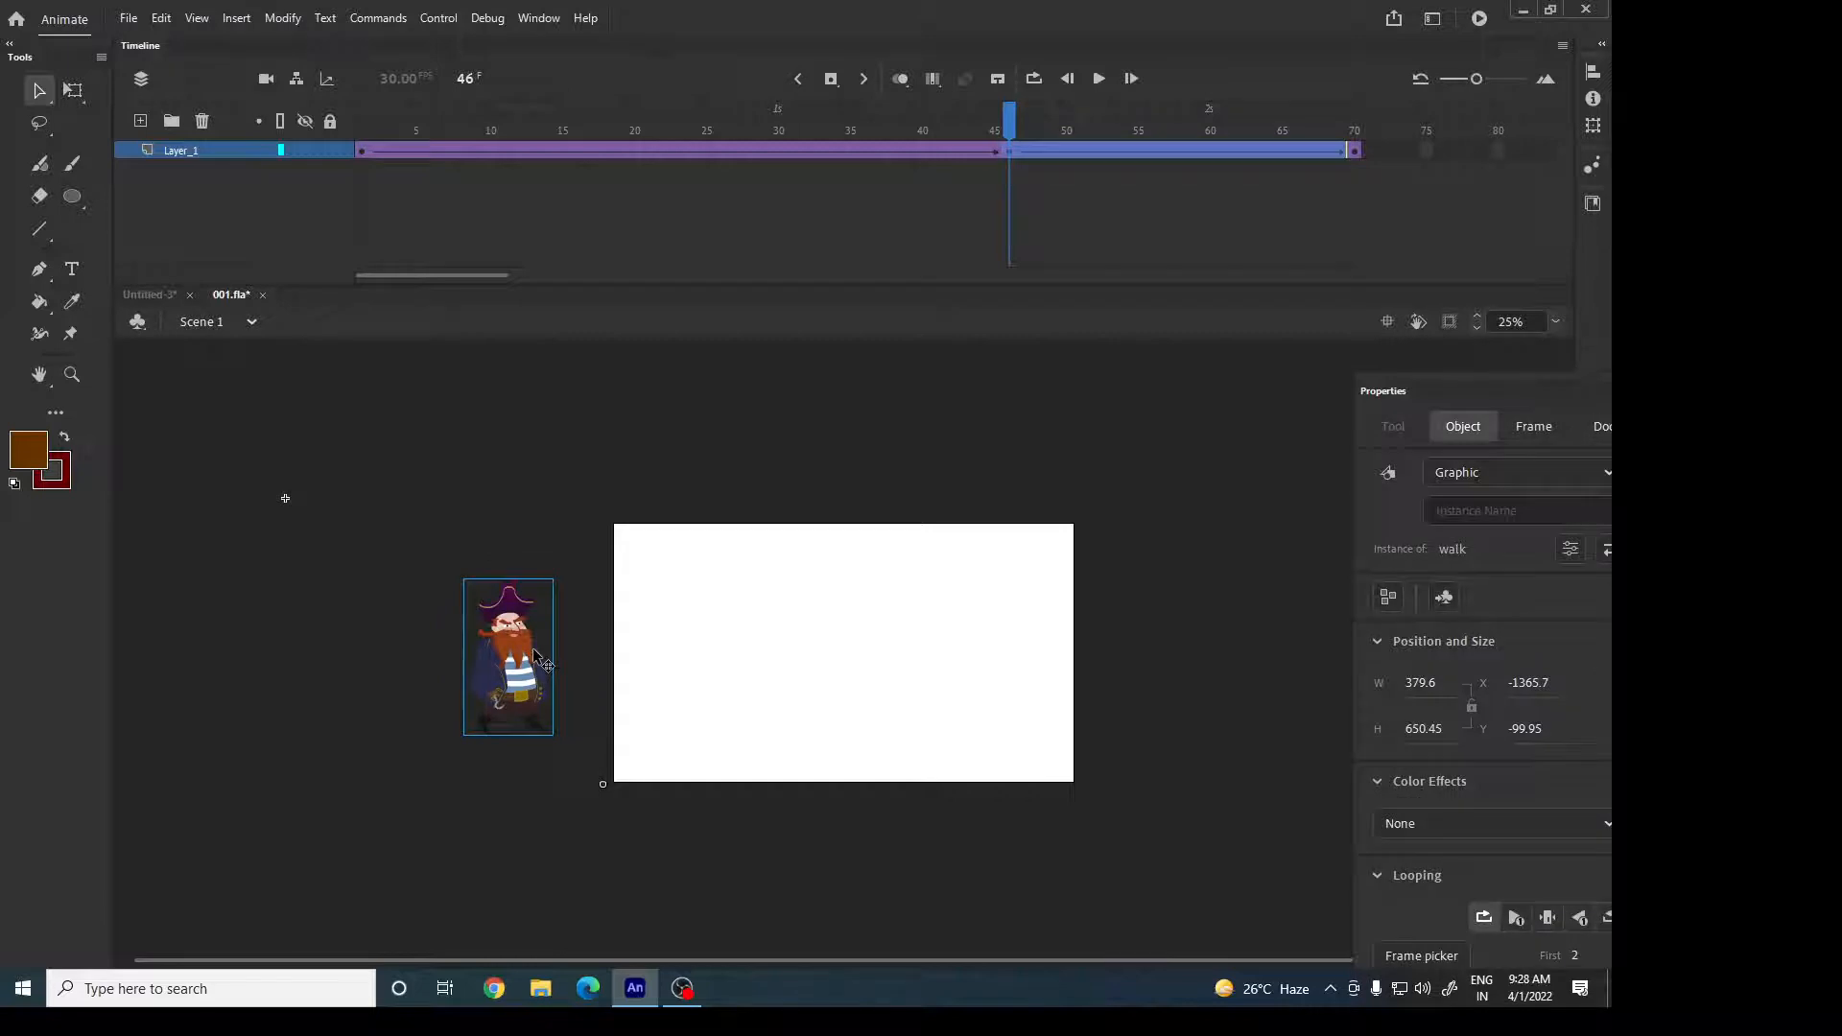
key("Return")
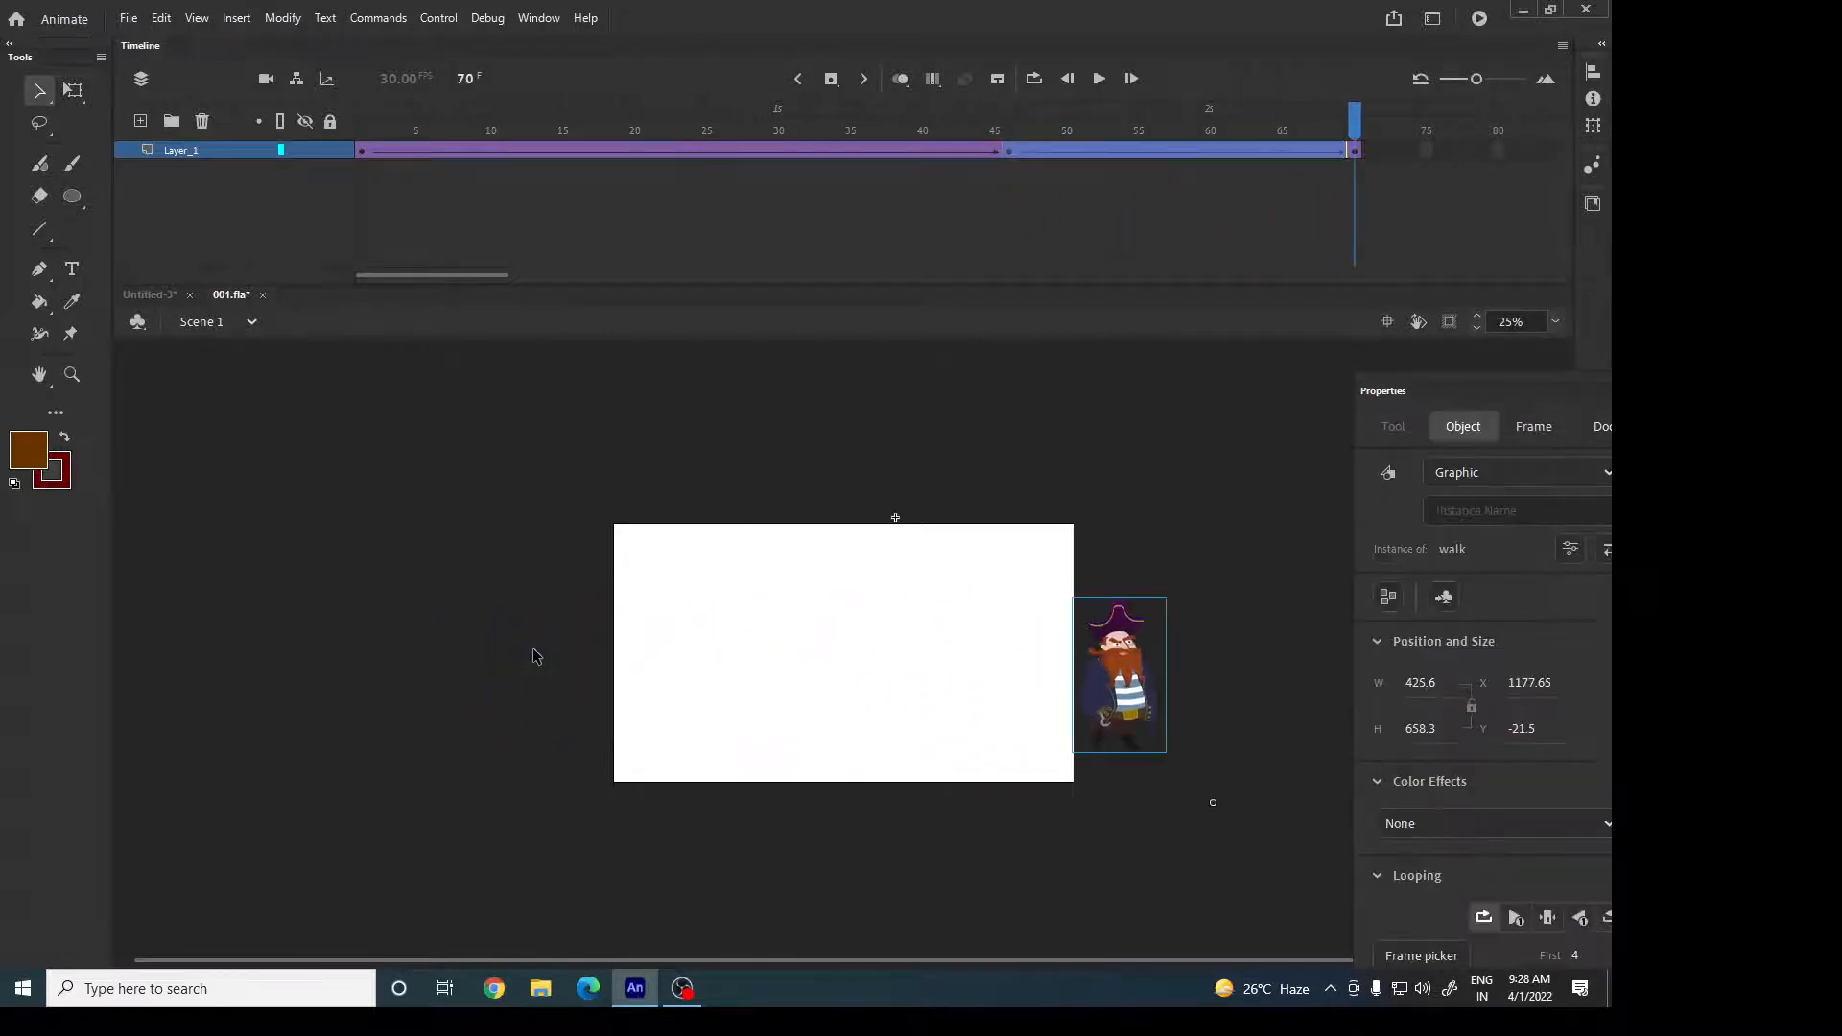
key("ctrl+z")
key("ctrl+z")
key("ctrl+z")
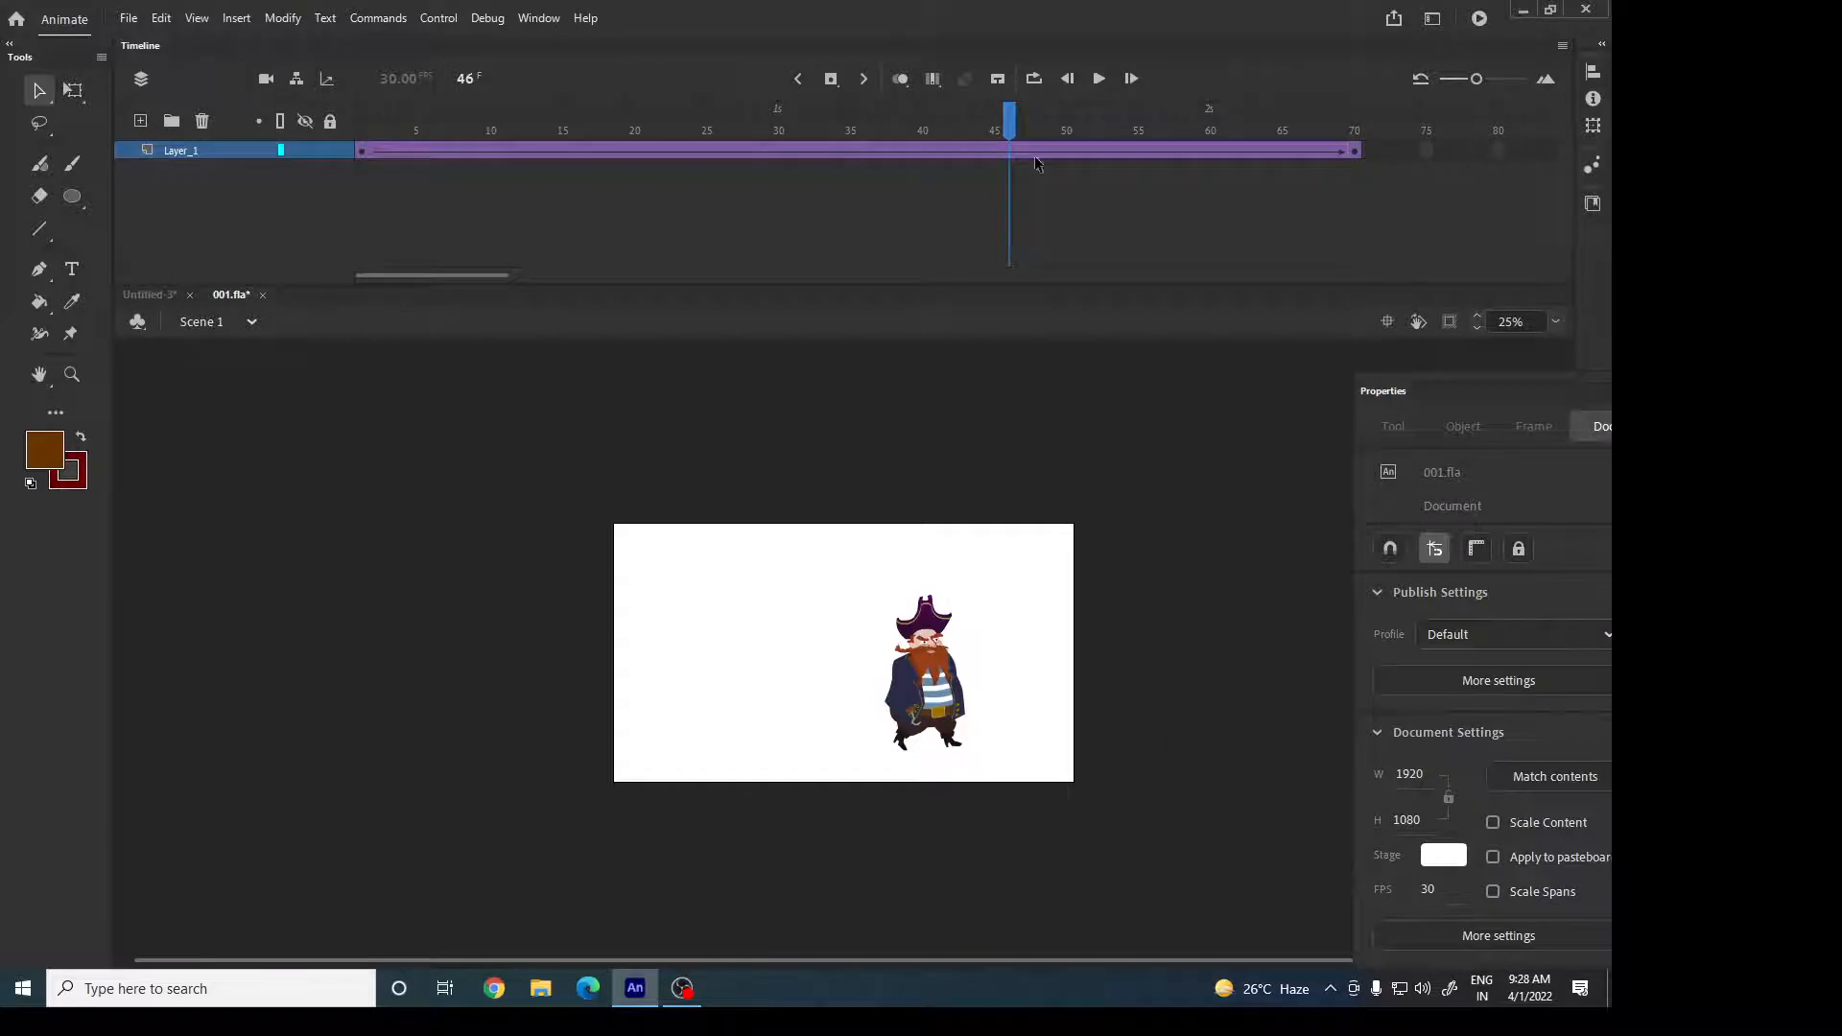
Remove frames 22 to 50 from the Layer_1 tween.
left_click_drag(1061, 159, 666, 176)
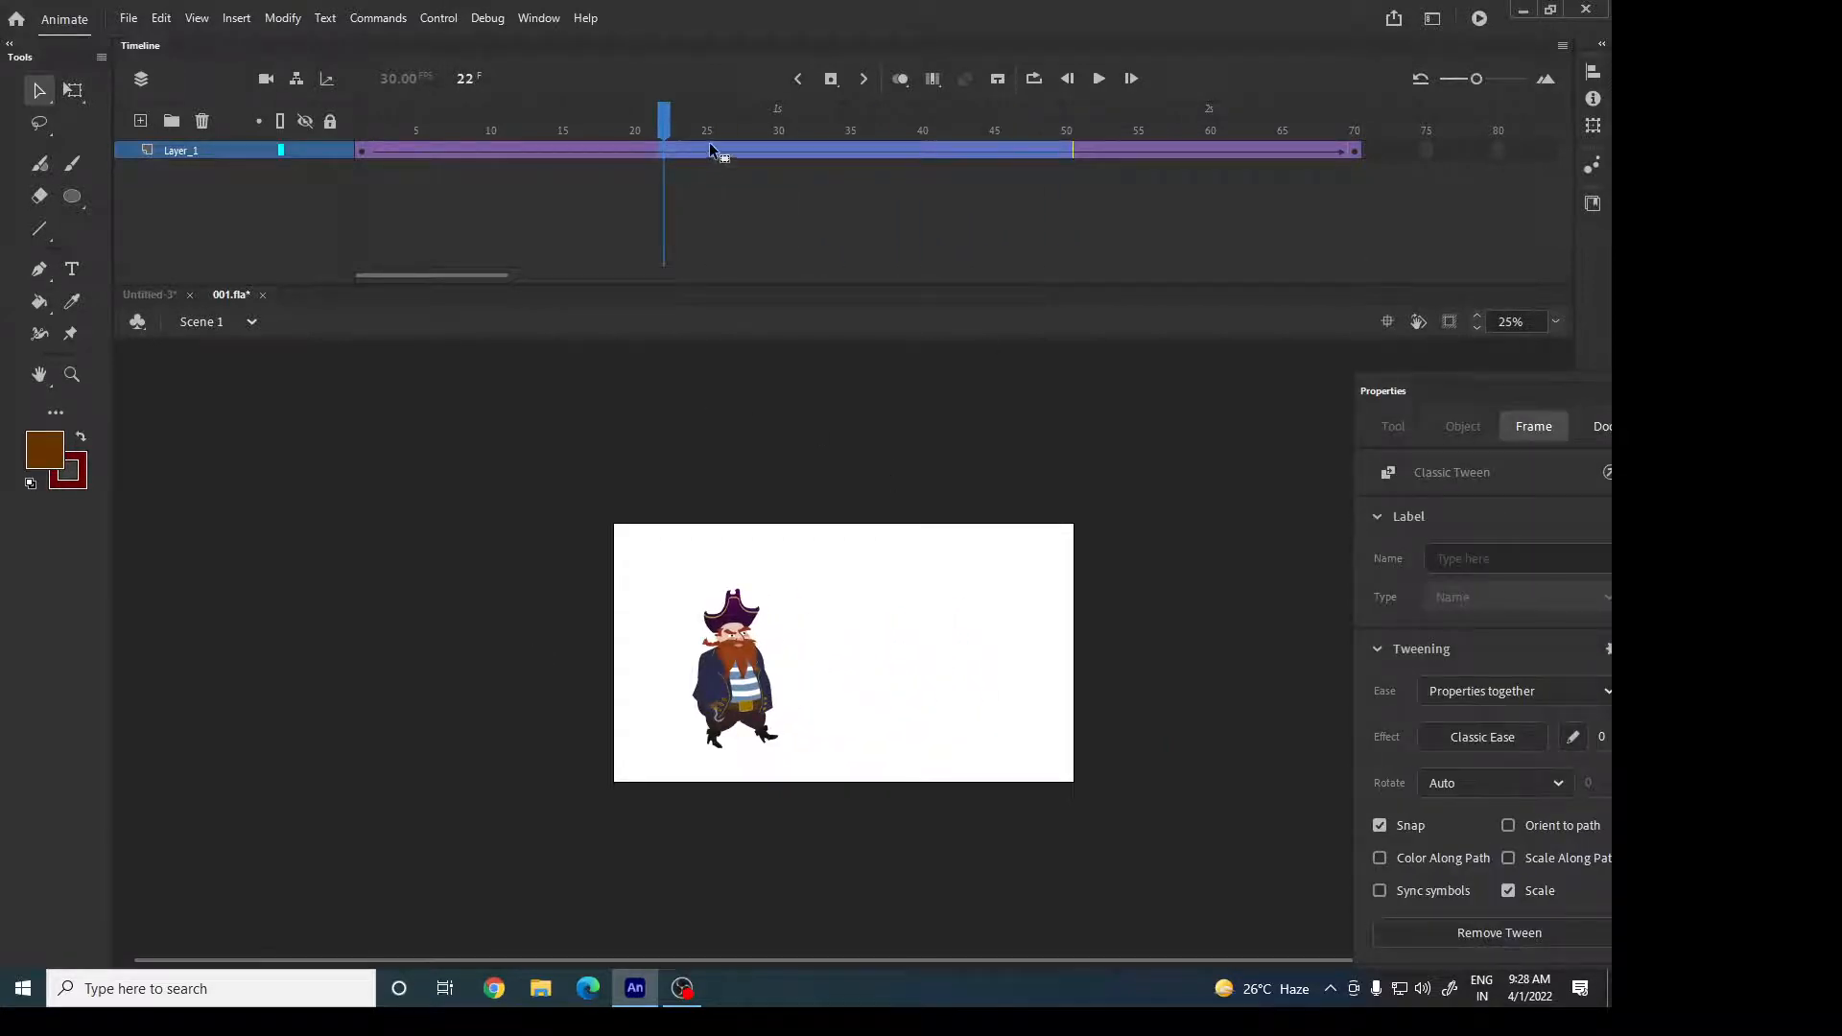
right_click(714, 150)
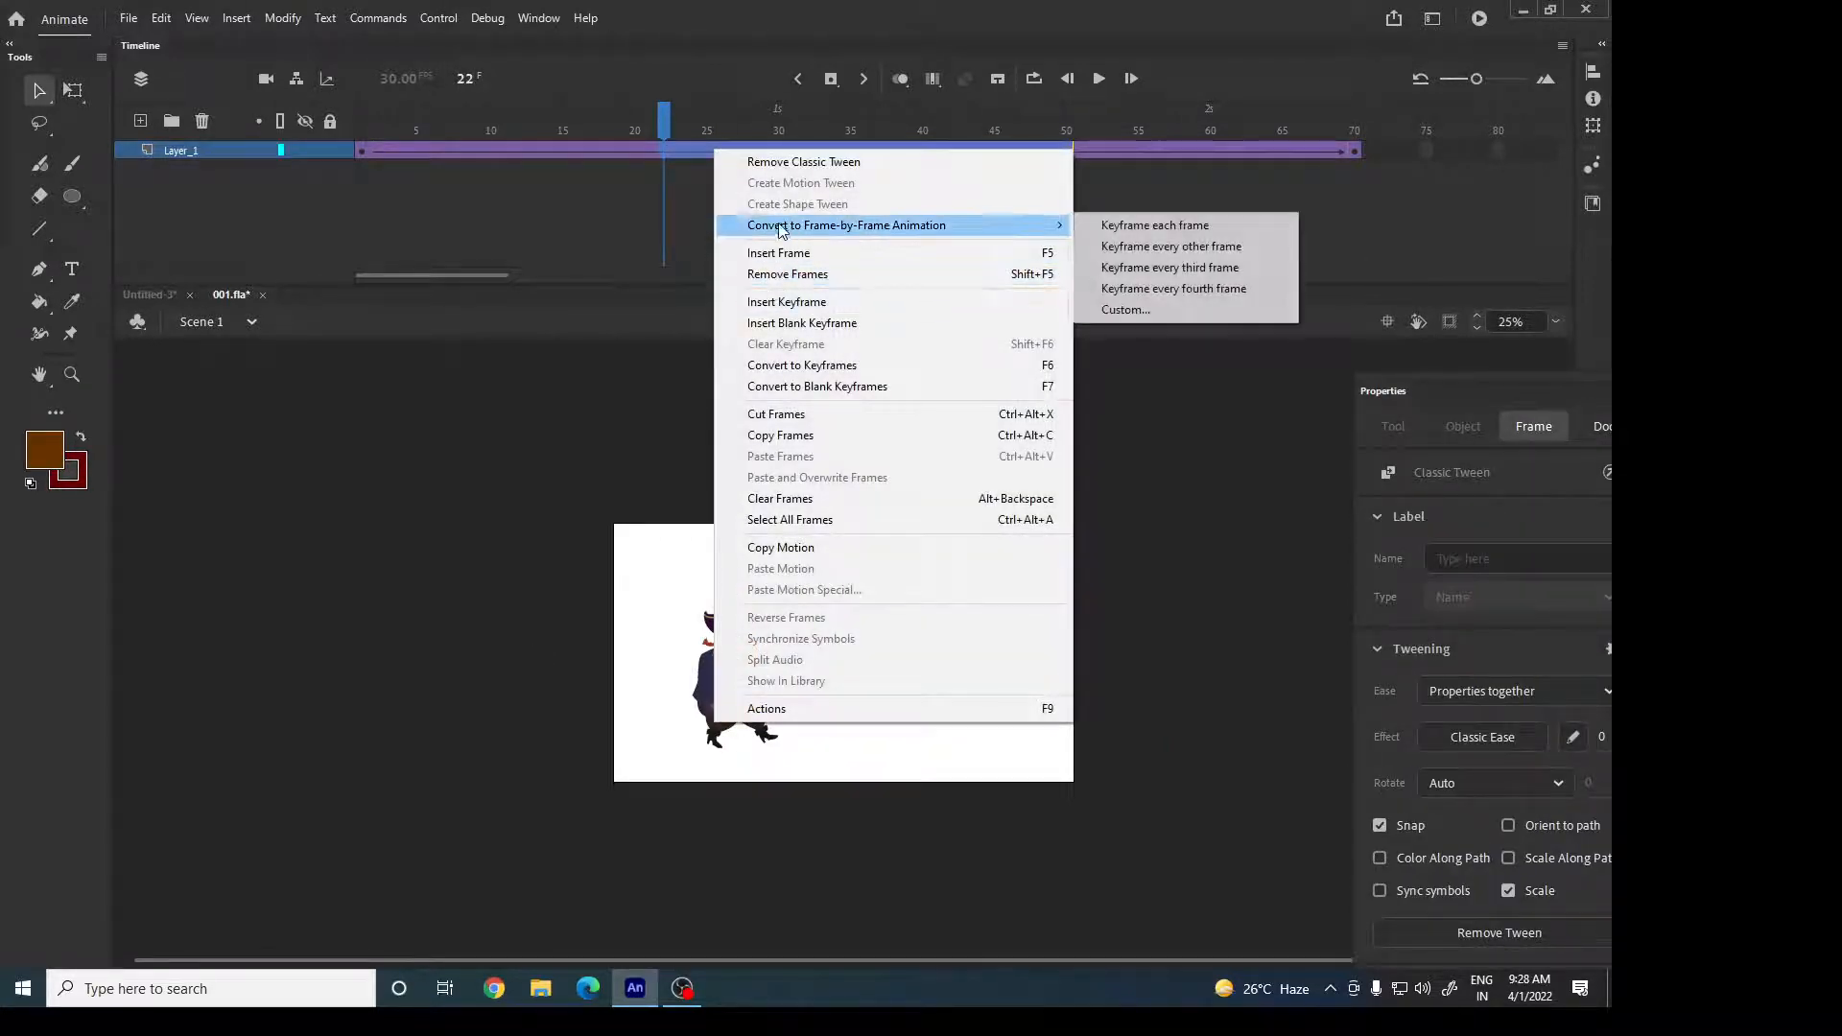
left_click(767, 275)
left_click(776, 206)
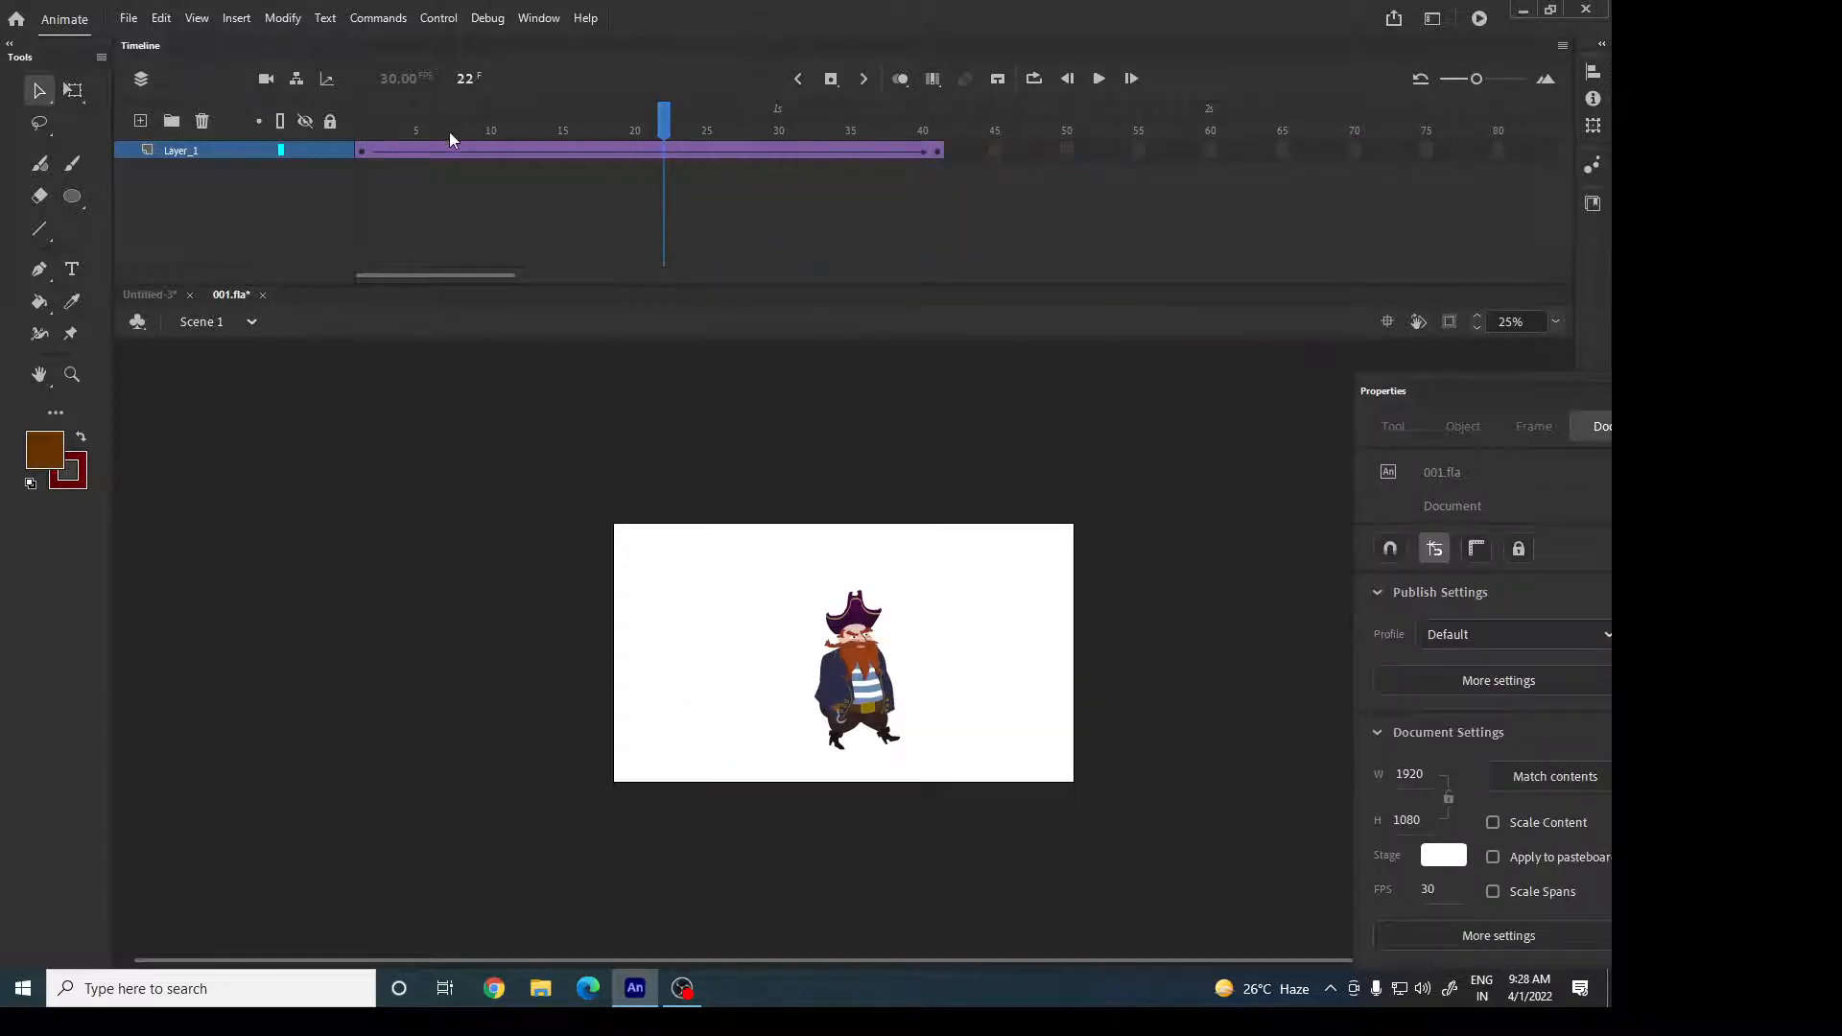
Scrub the shortened tween through to frame 41 and review the walk symbol's own frames.
left_click_drag(365, 153, 1027, 189)
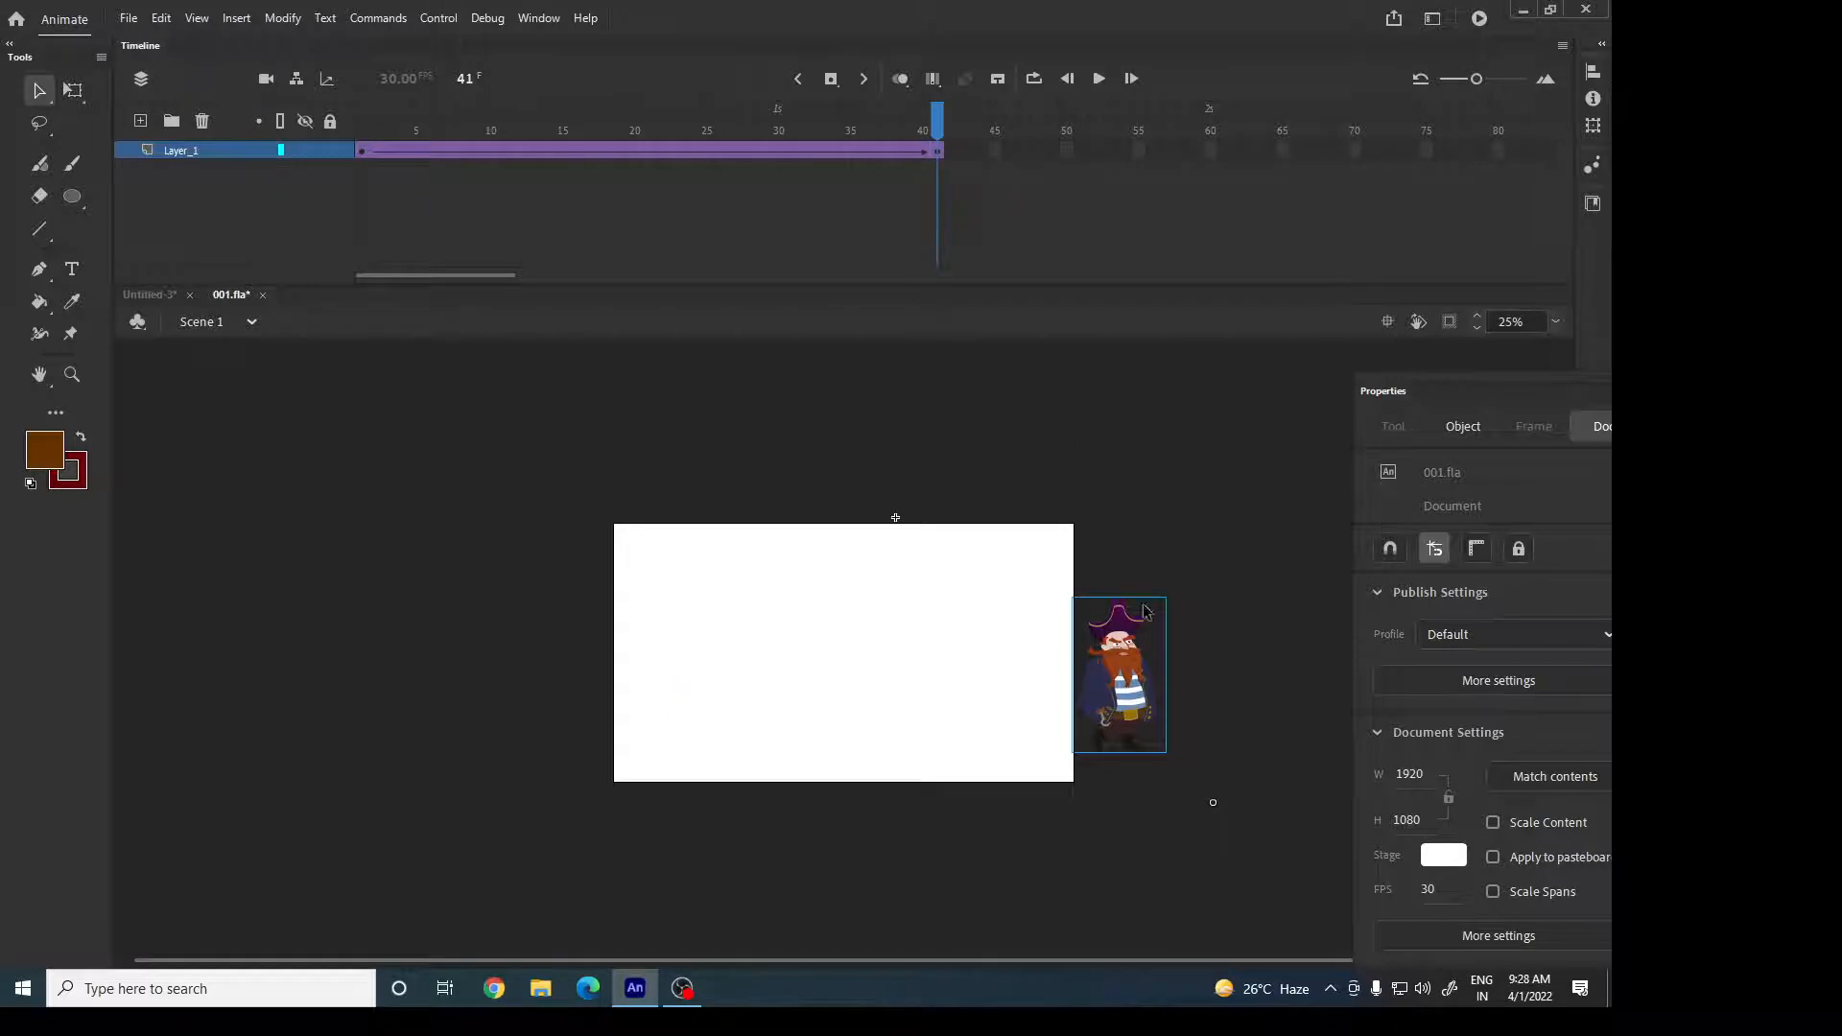
double_click(1110, 662)
left_click_drag(402, 132, 982, 161)
left_click(225, 320)
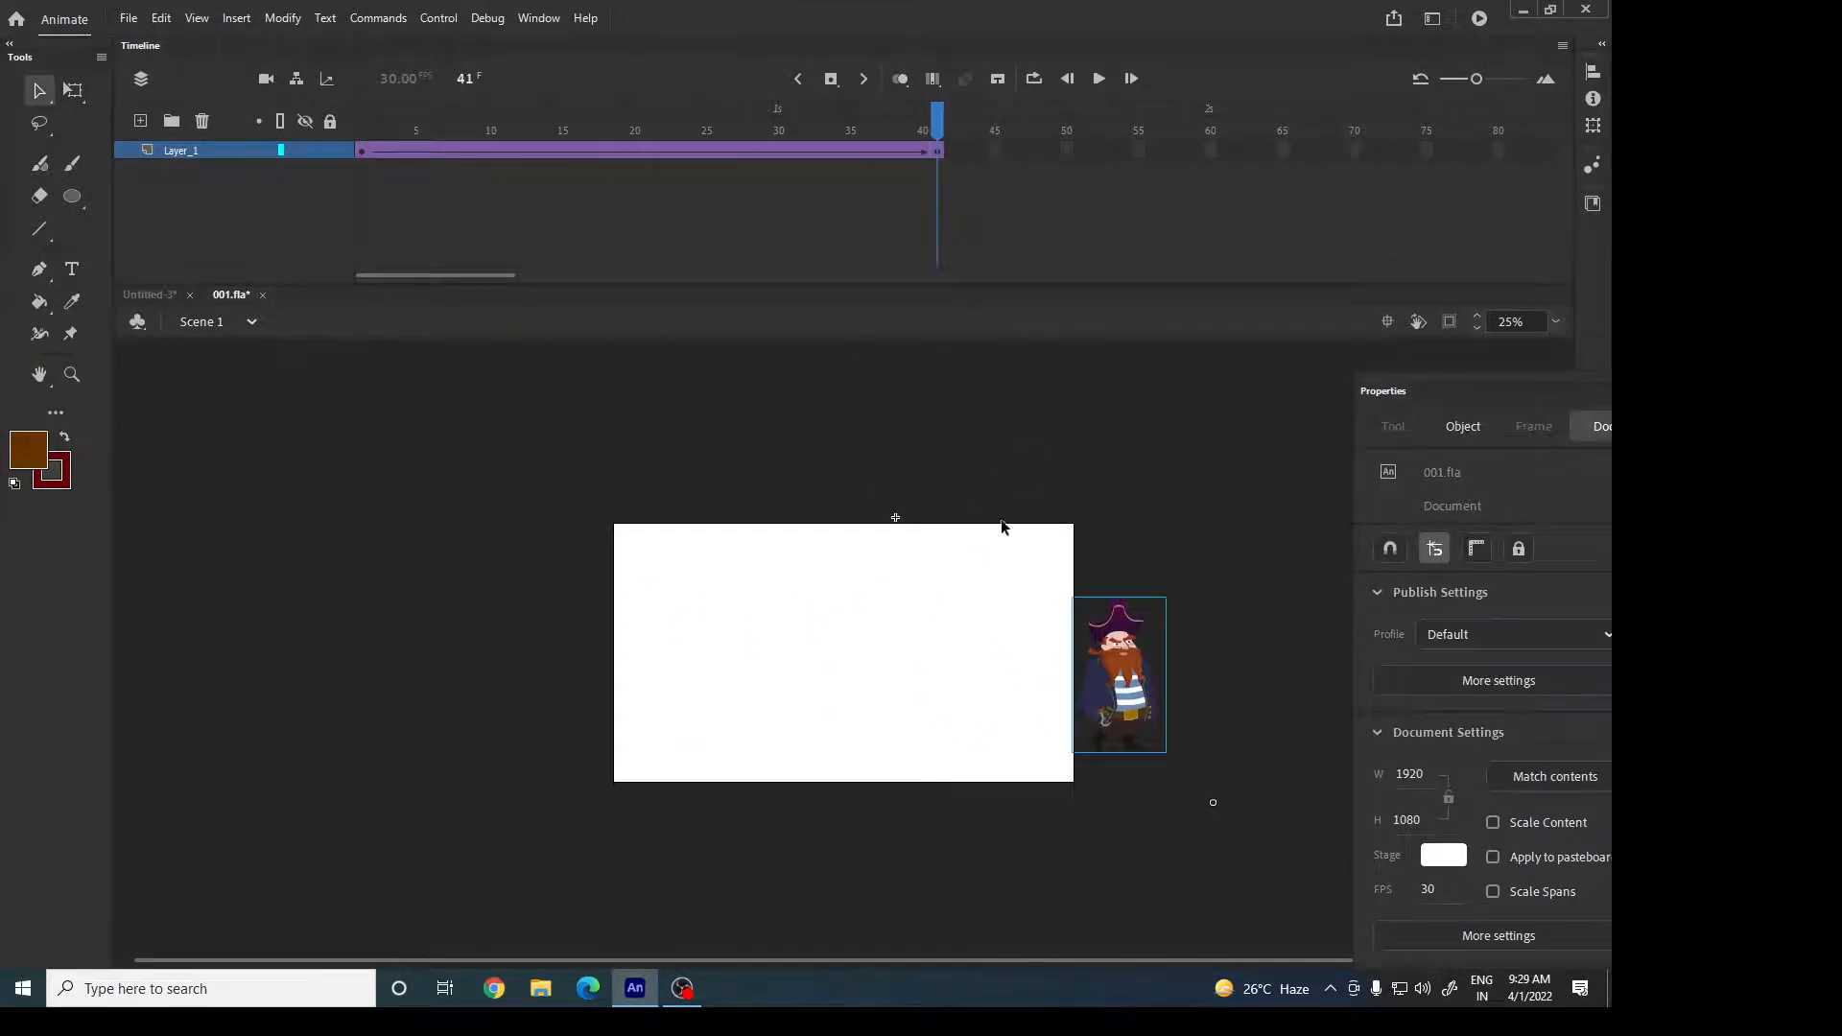
Remove the classic tween from Layer_1 and delete its end keyframe at frame 41.
right_click(708, 154)
left_click(768, 158)
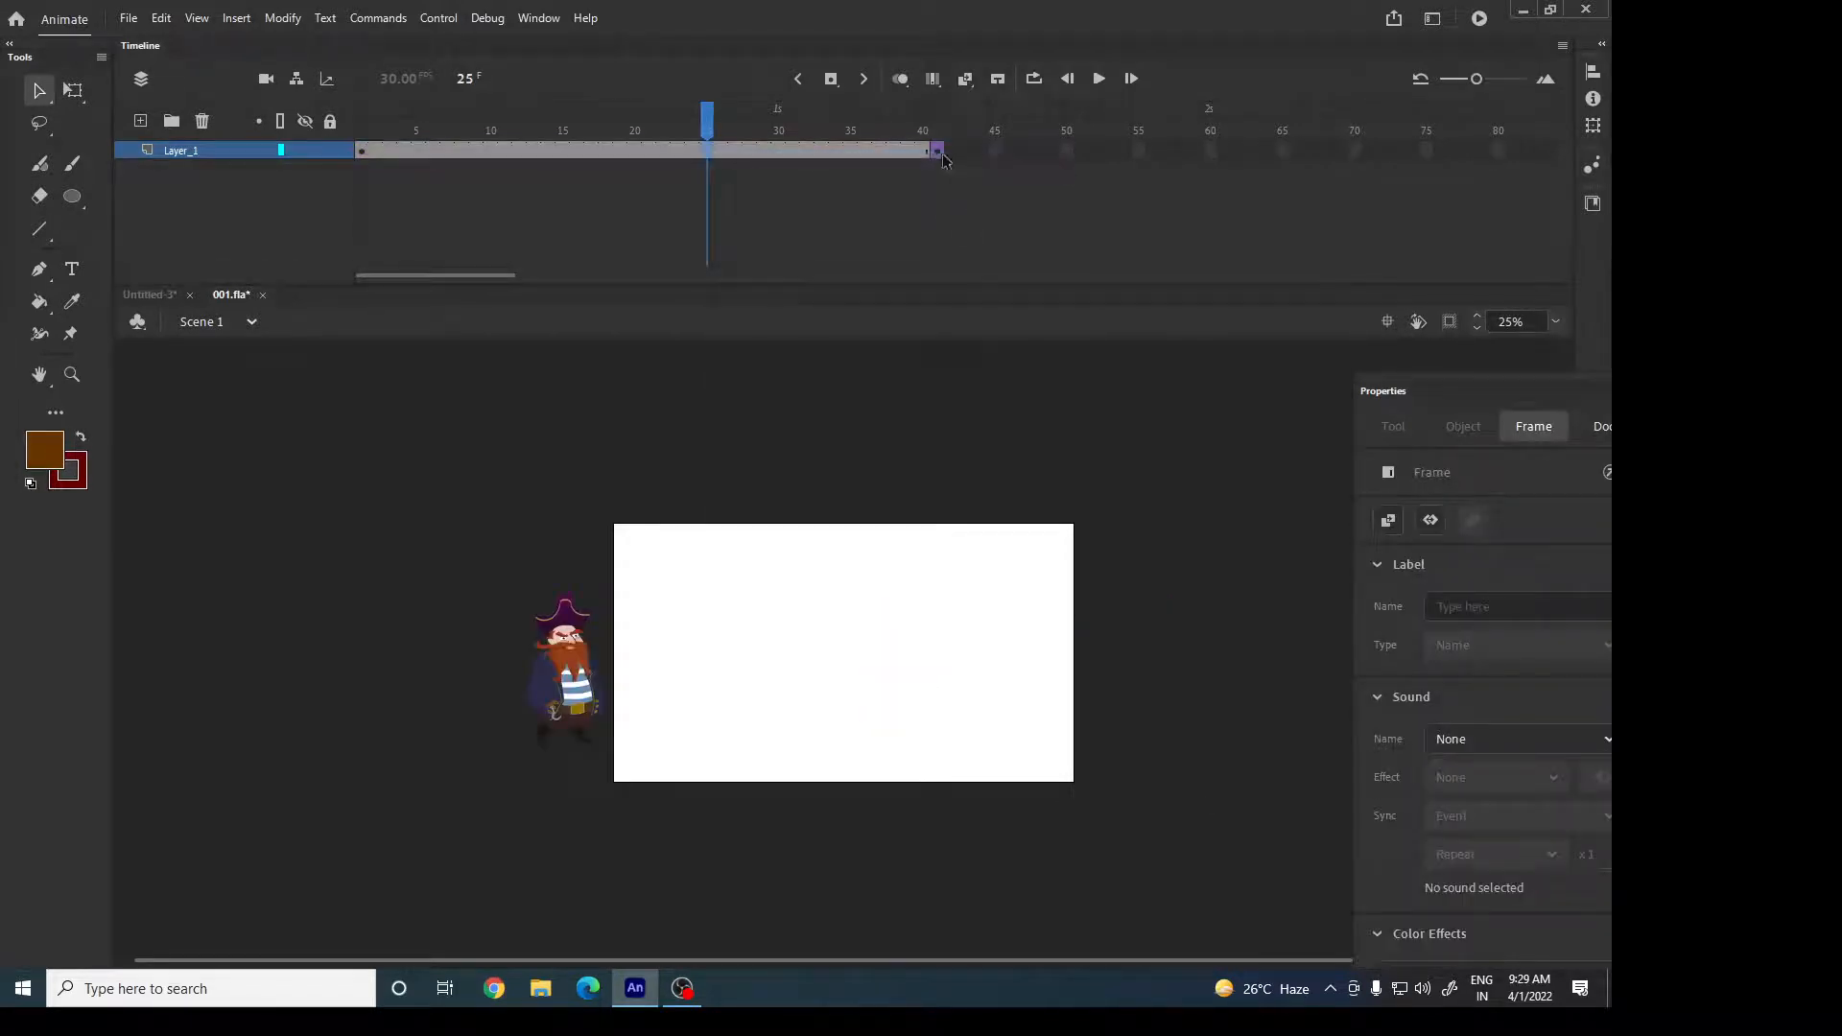
left_click(935, 165)
left_click(939, 150)
right_click(938, 151)
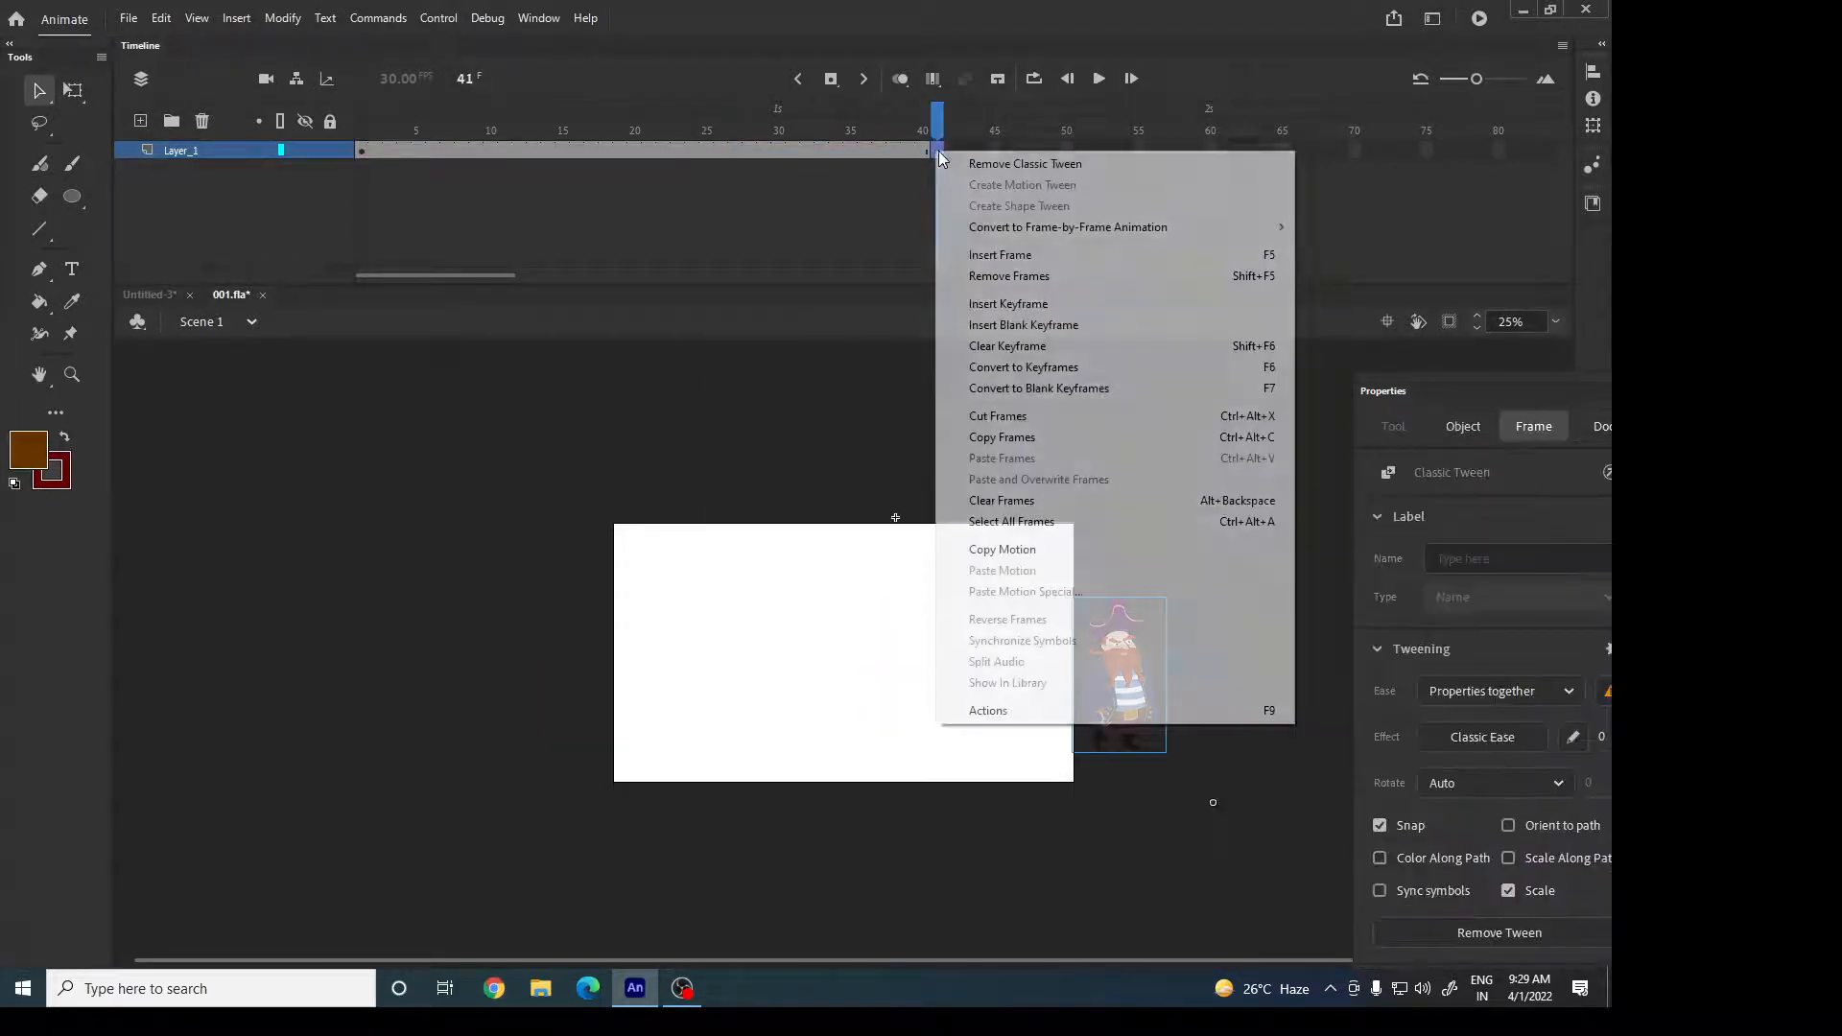
left_click(965, 276)
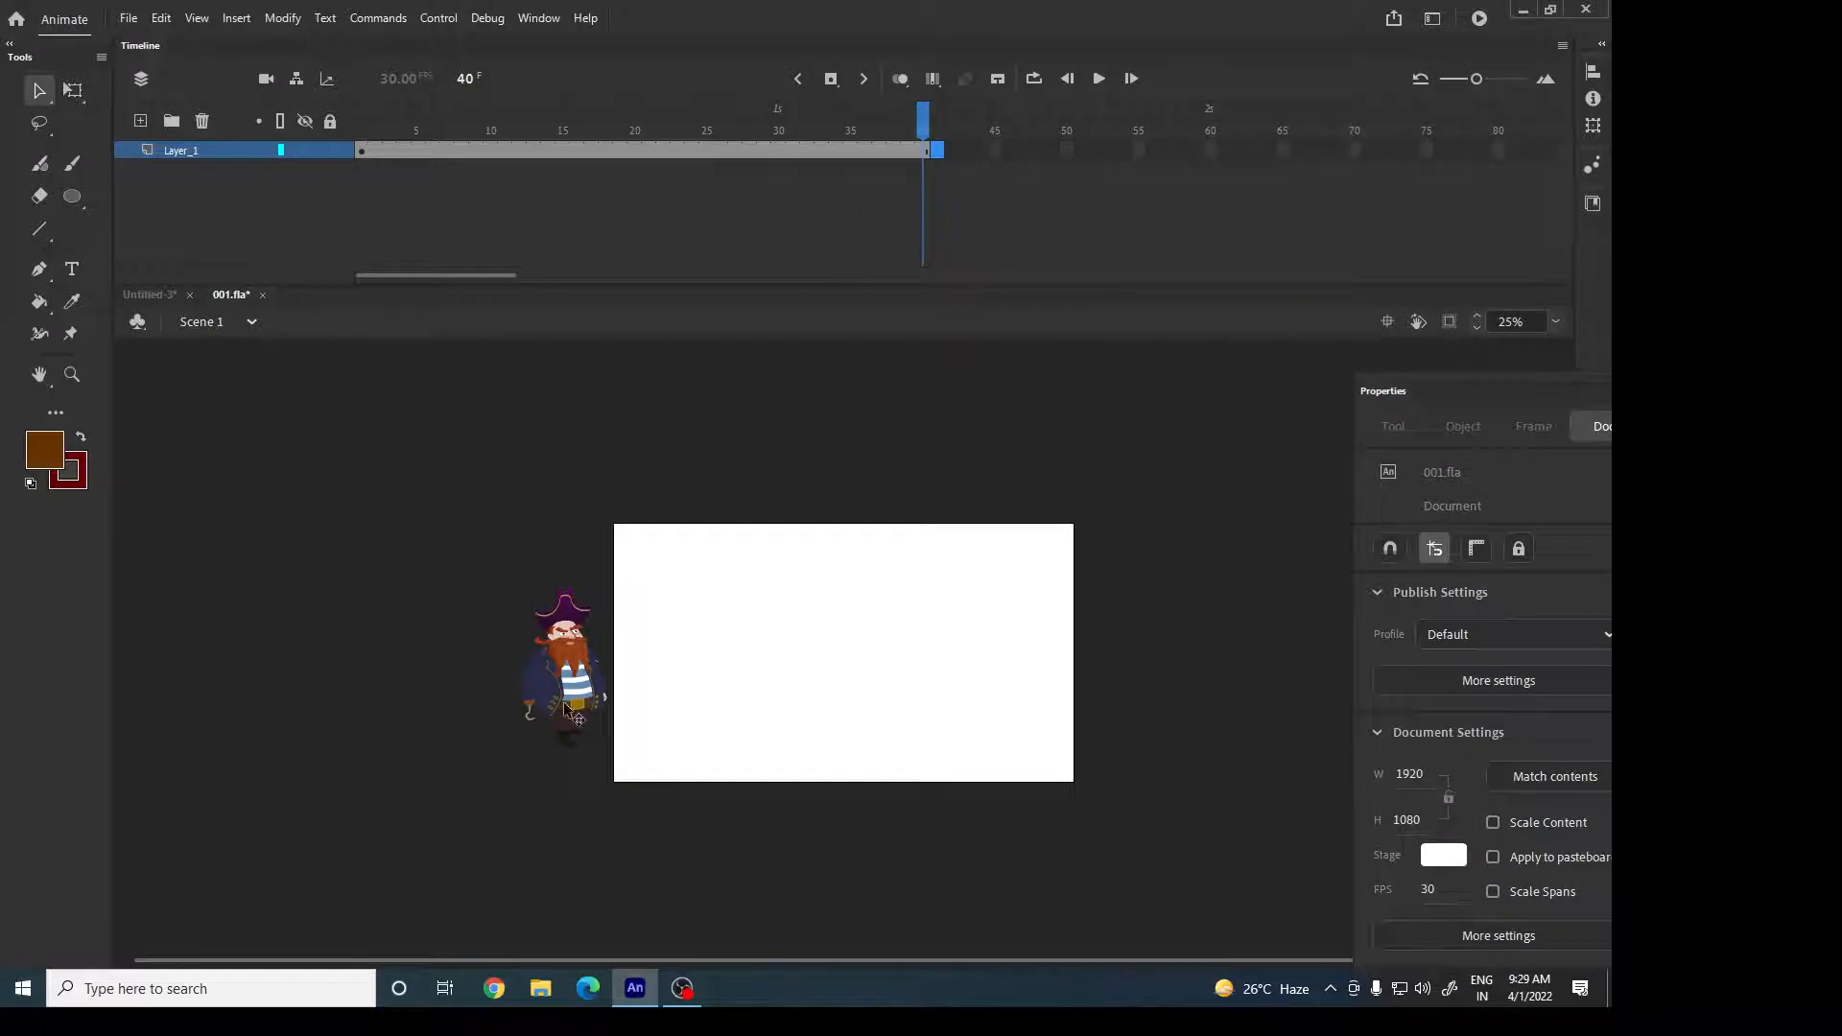
Move the pirate onto the stage's upper left area and duplicate it five times.
left_click_drag(564, 703, 716, 611)
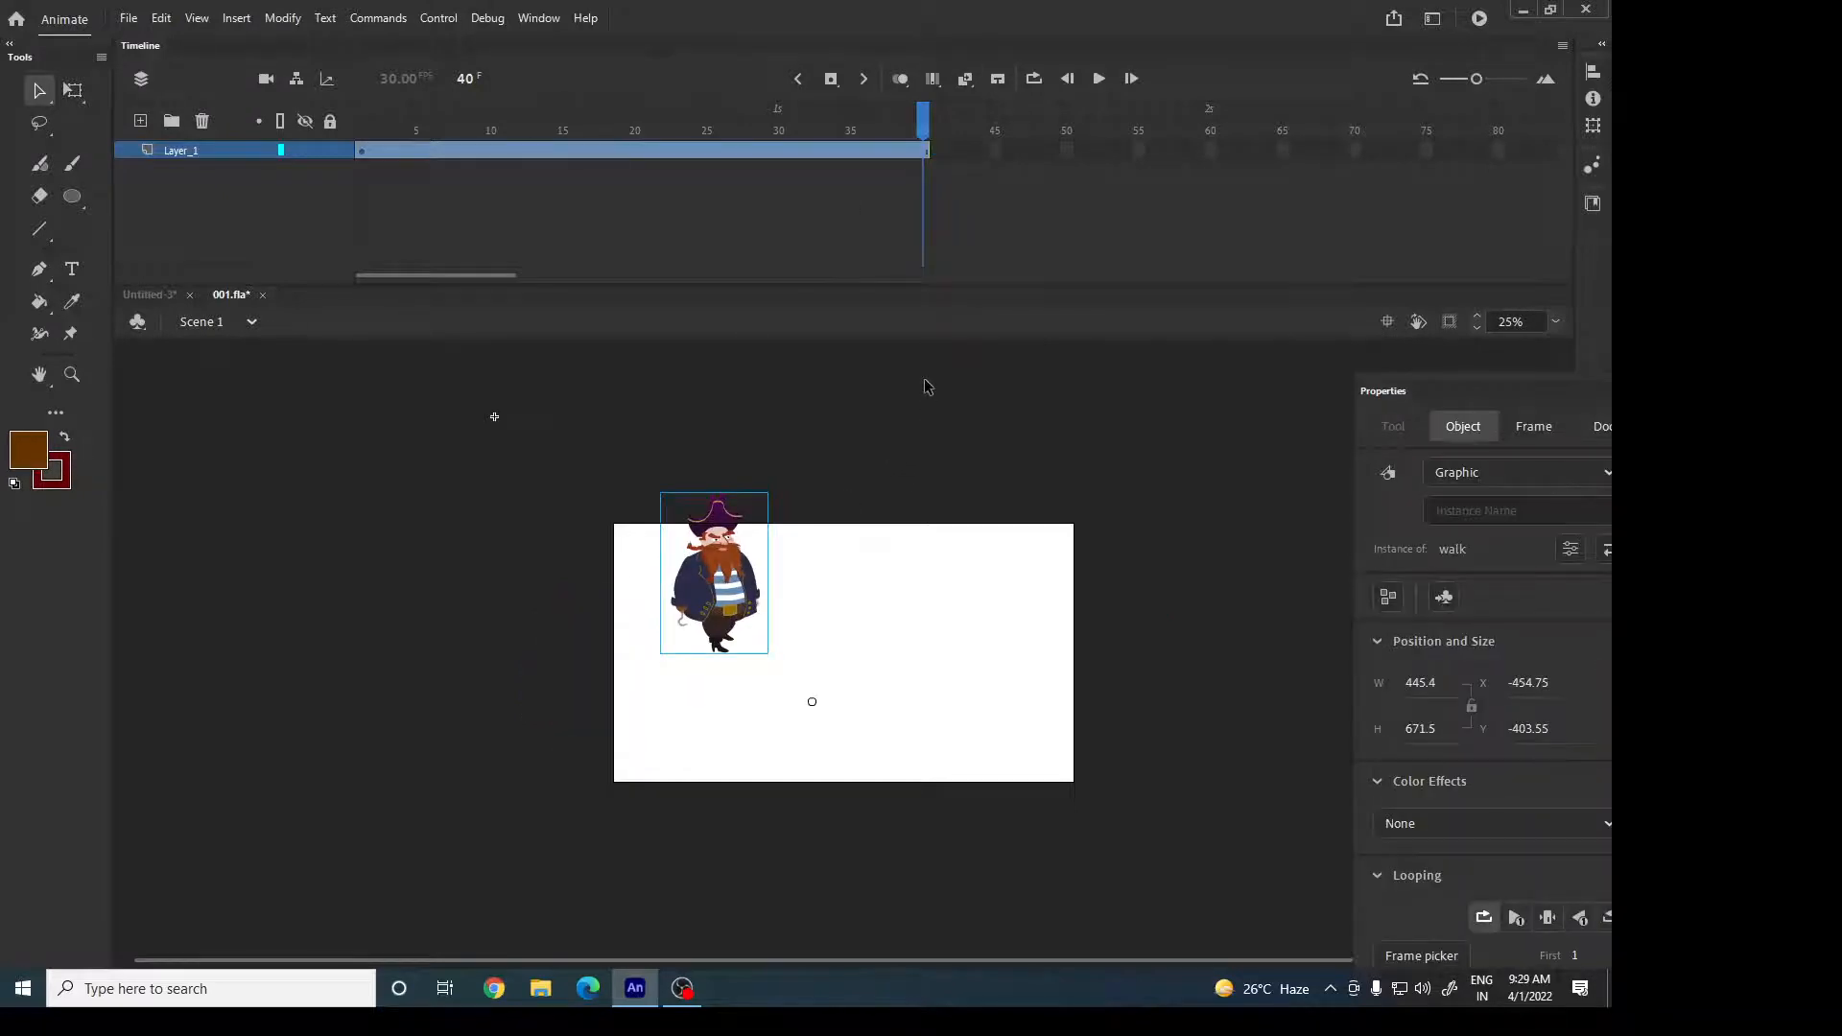
key("ctrl+d")
key("ctrl+d")
key("ctrl+d")
key("ctrl+d")
key("ctrl+d")
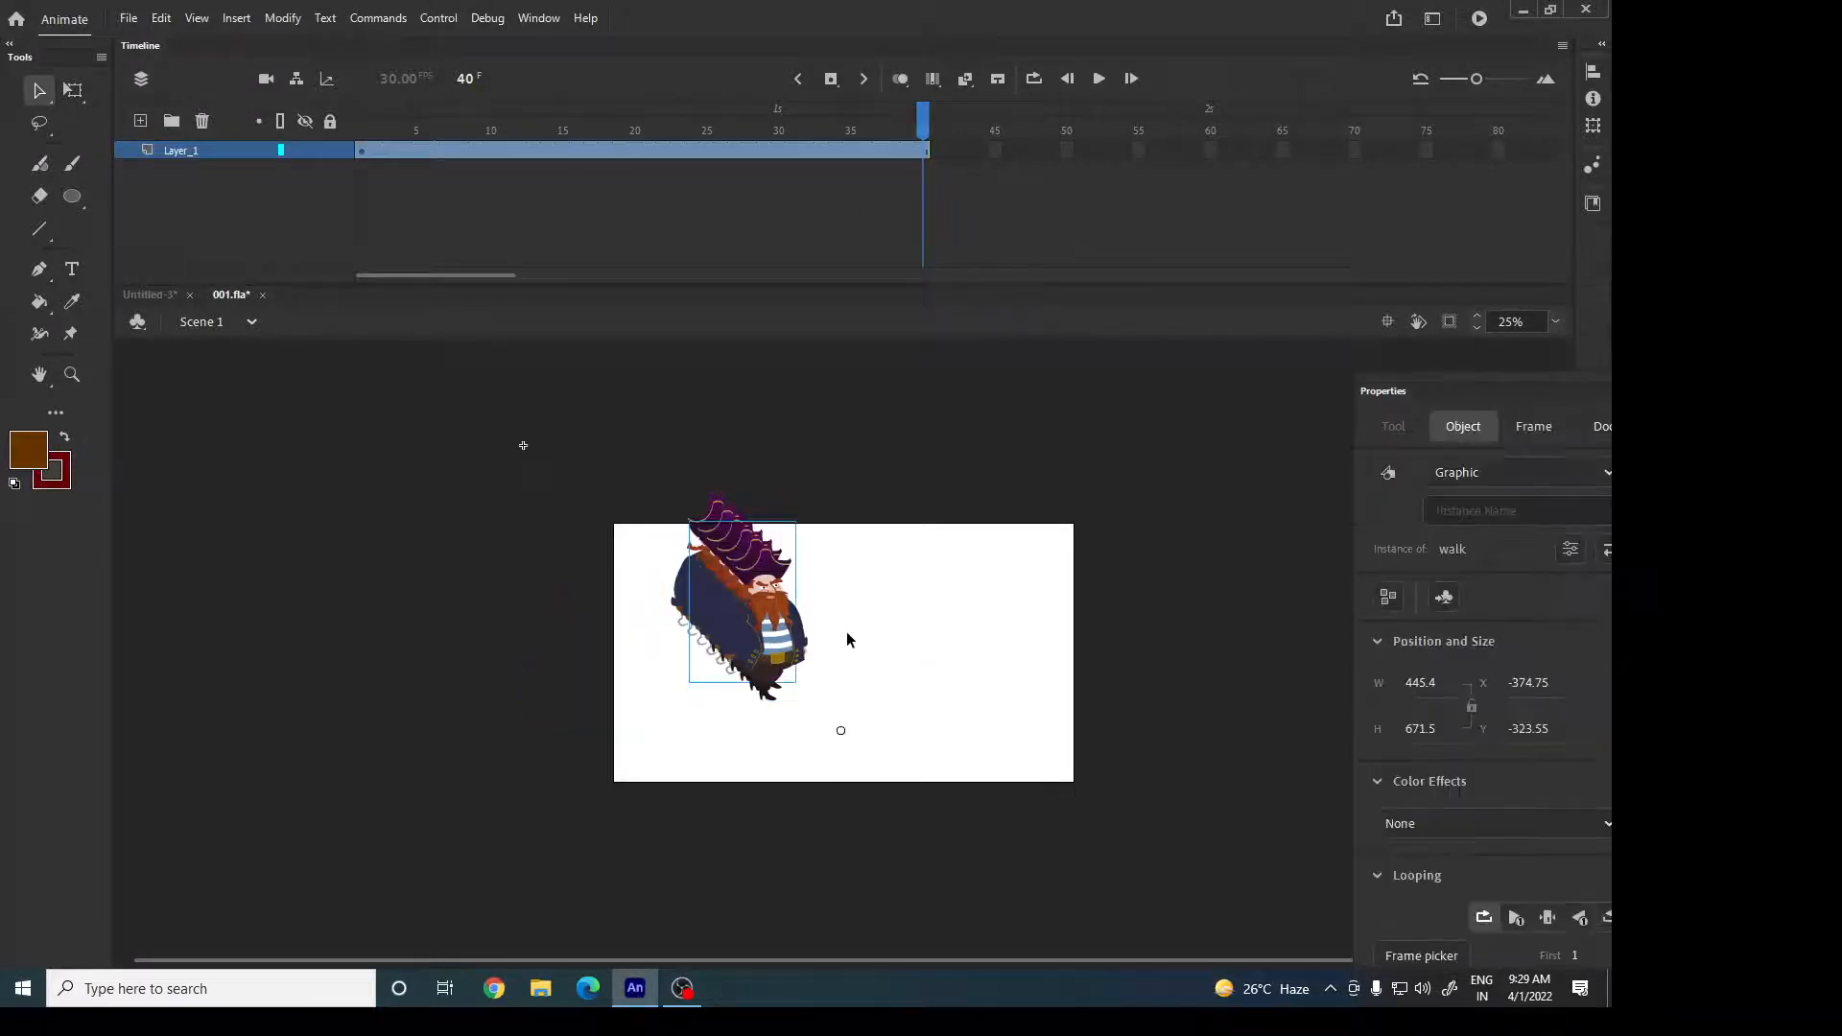
Spread the six pirates across the stage in two rows and test the movie.
left_click_drag(768, 650, 926, 633)
left_click_drag(697, 554, 770, 669)
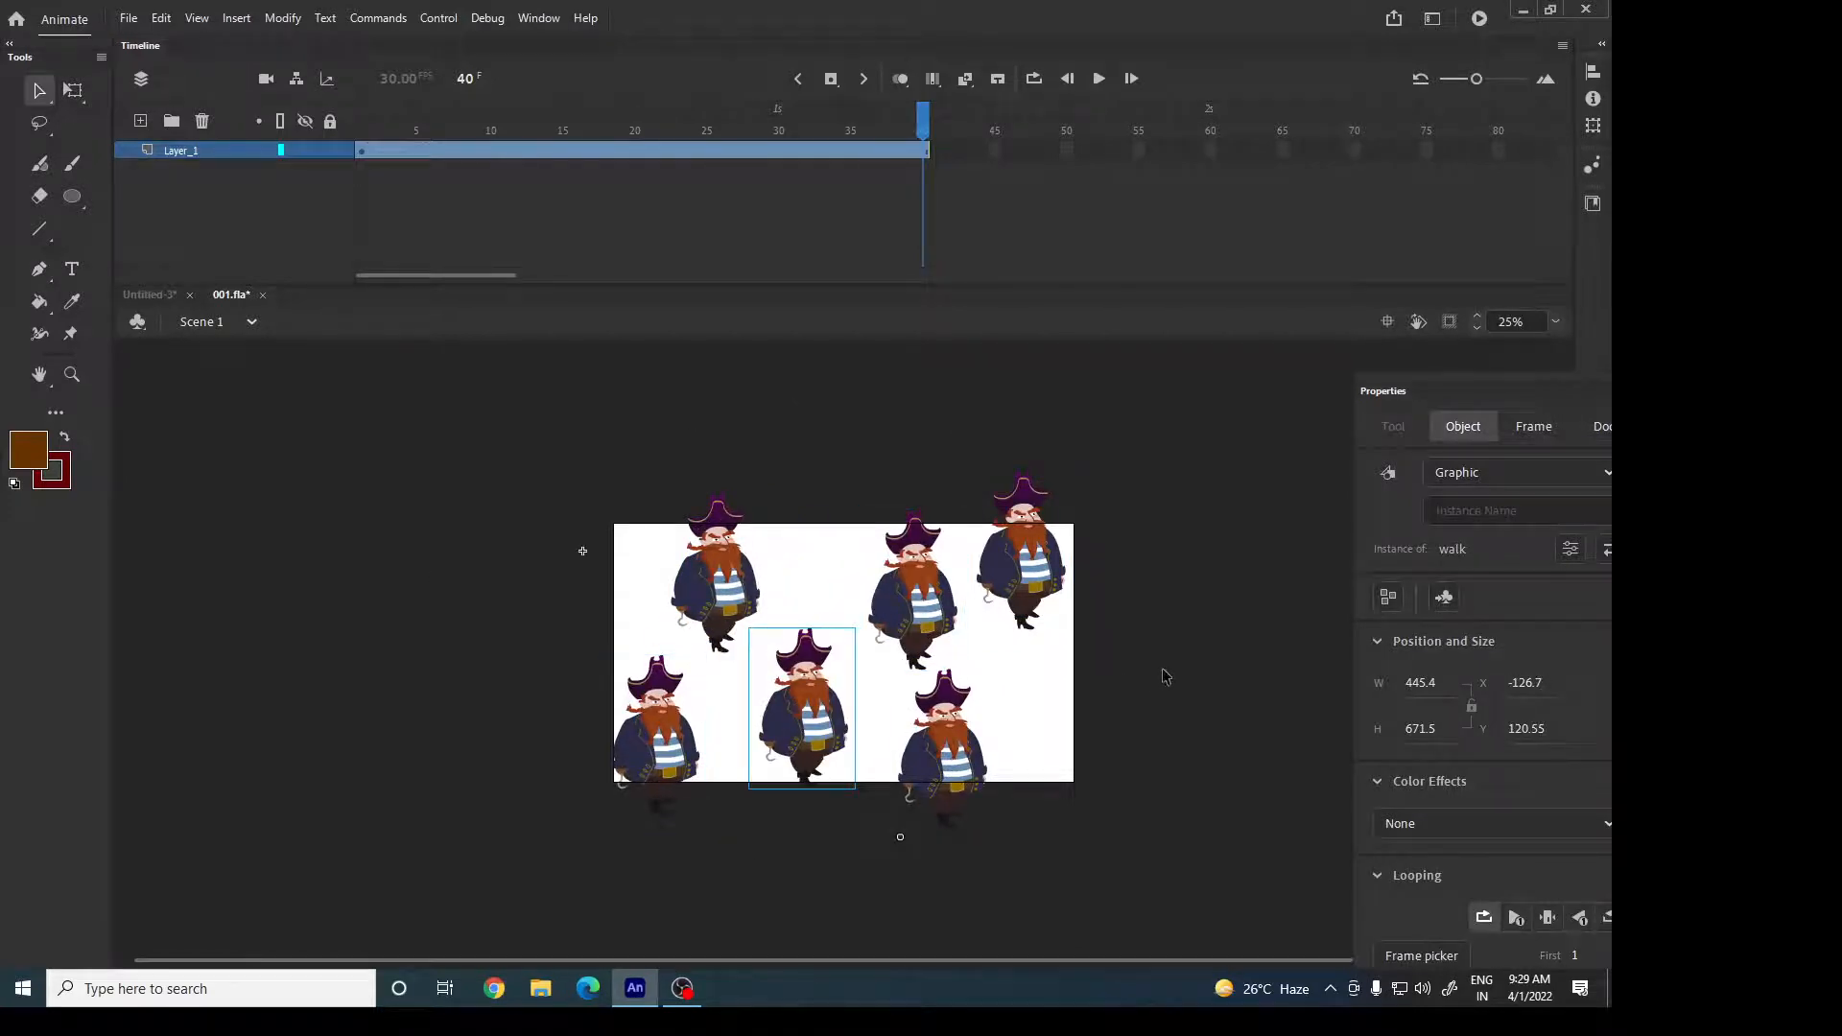
key("ctrl+Return")
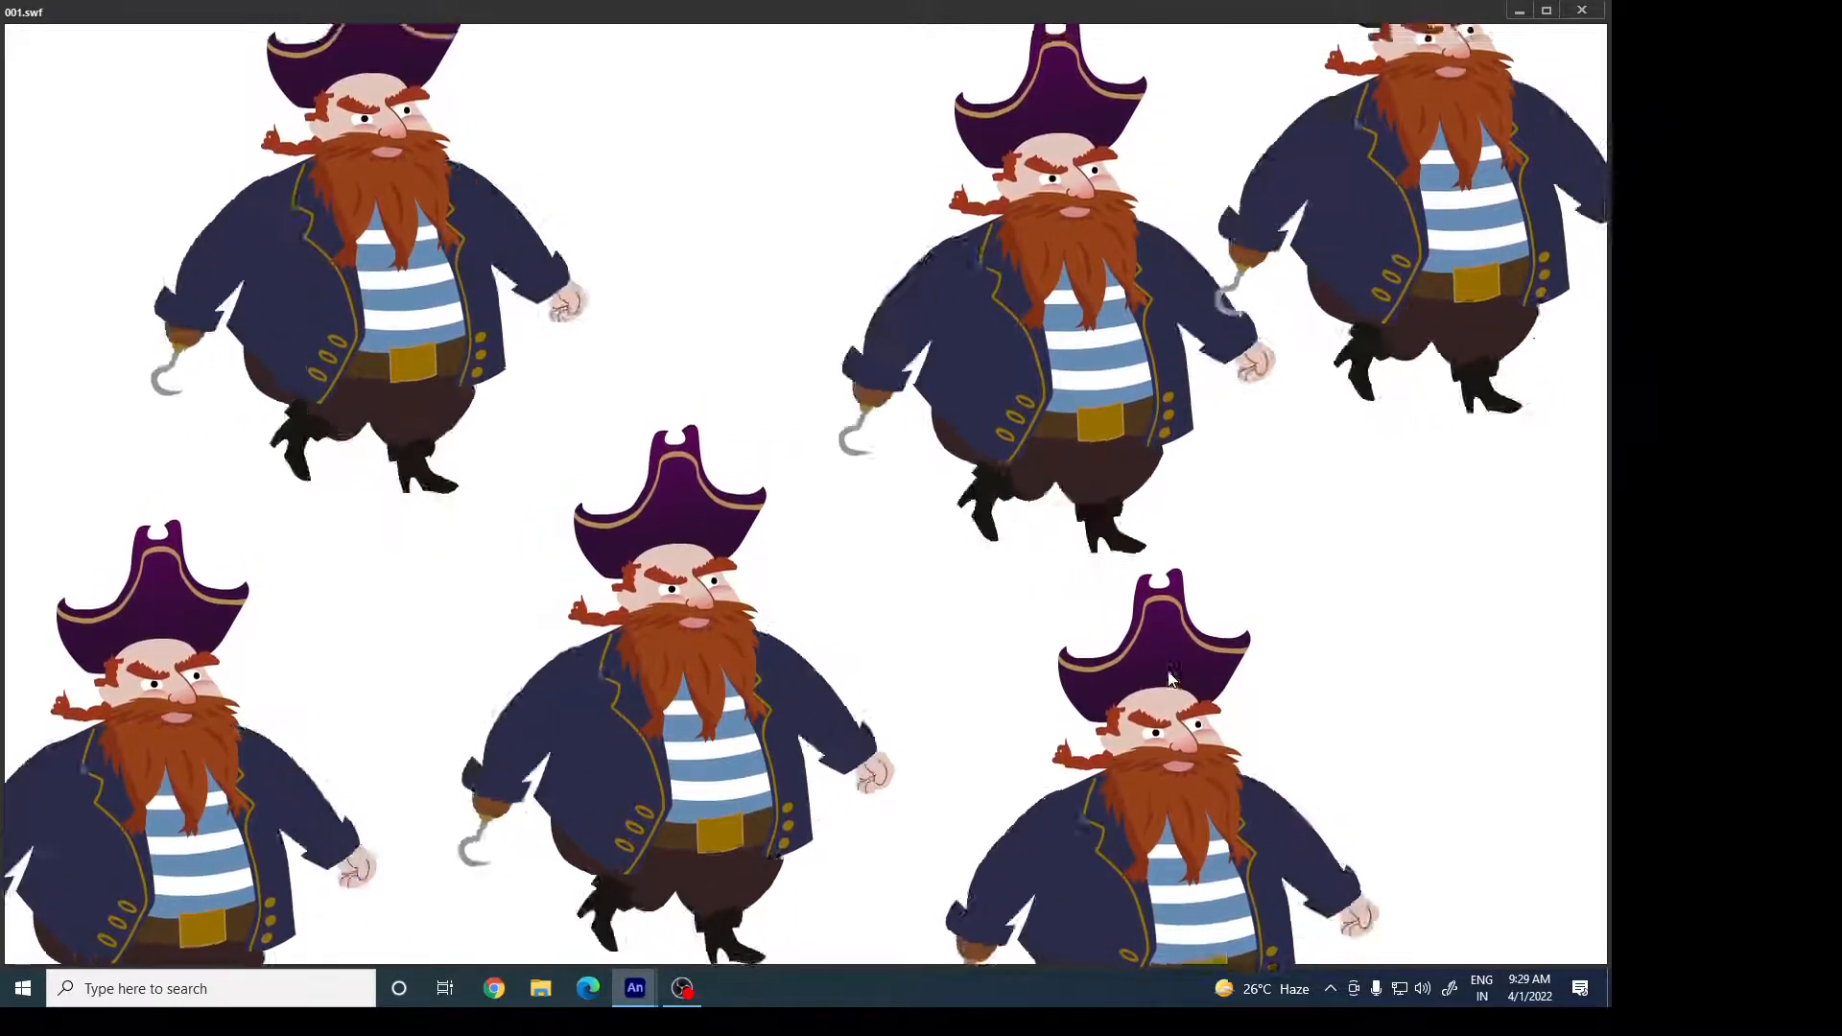
left_click(1582, 9)
Inside the walk symbol, add a layer above Cap_shirt and draw a large brown oval above the pirate's head.
double_click(1036, 581)
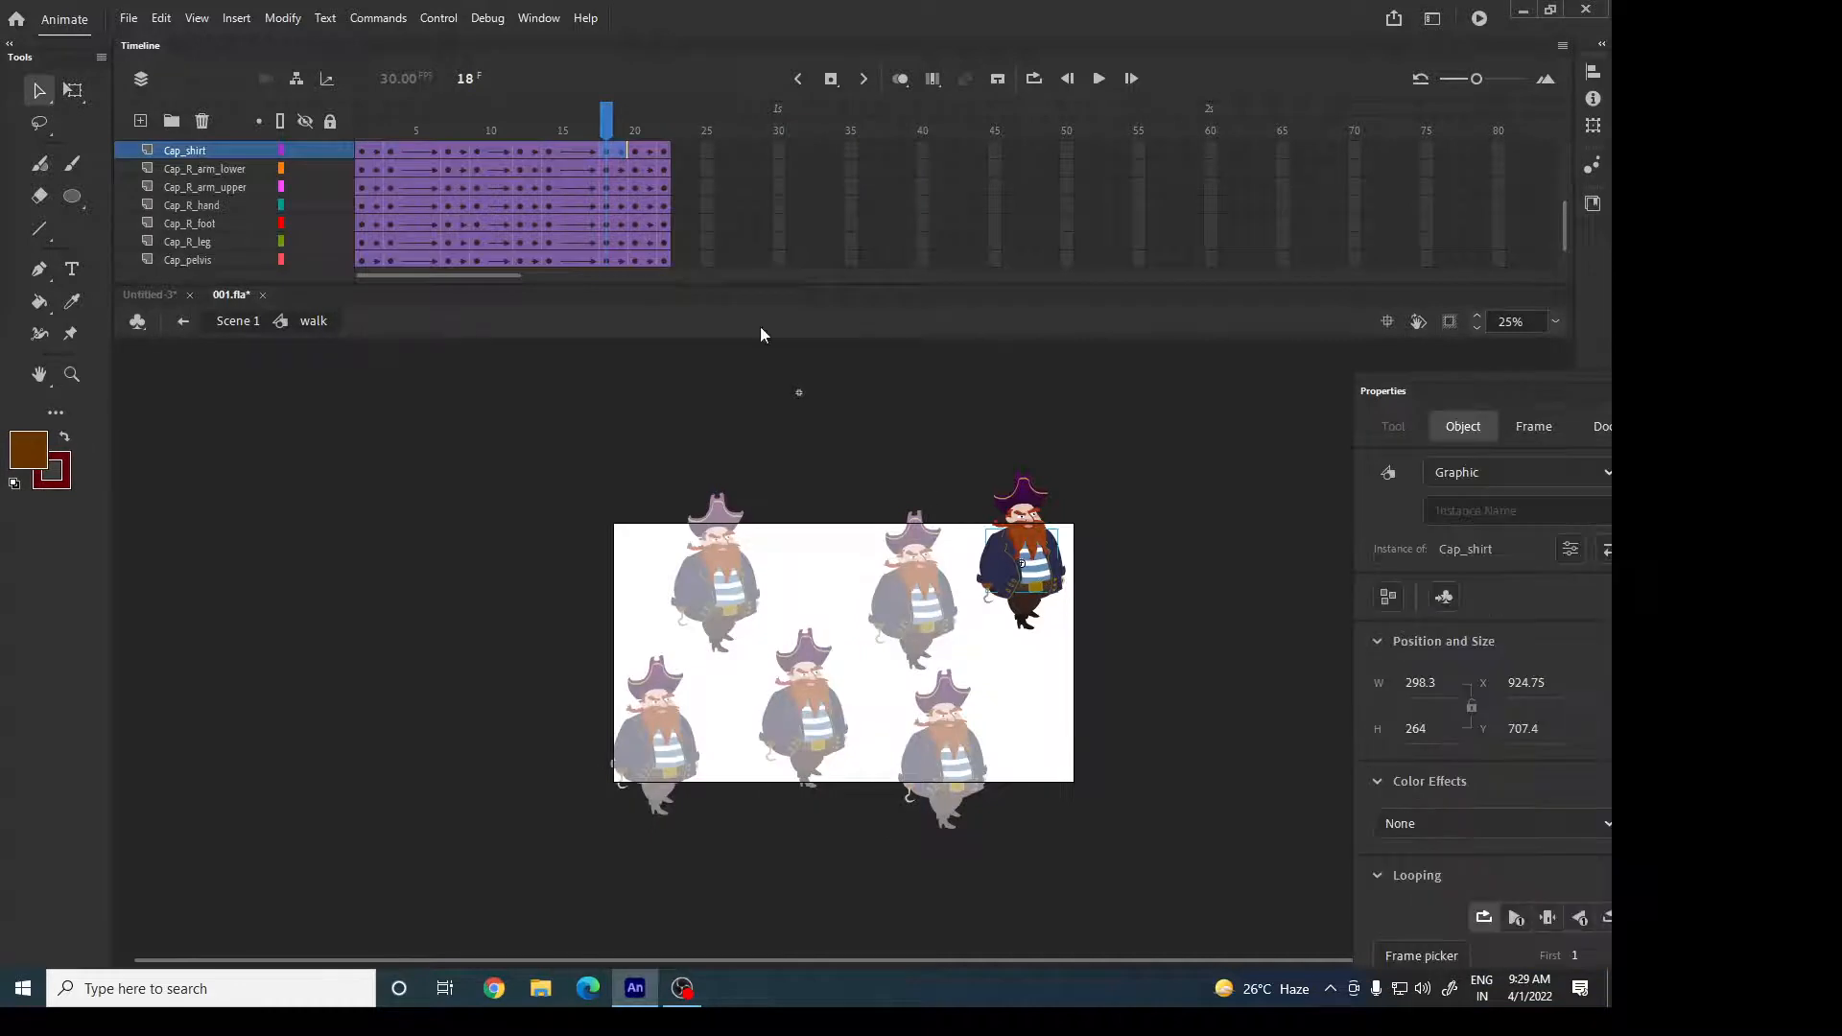
left_click(140, 121)
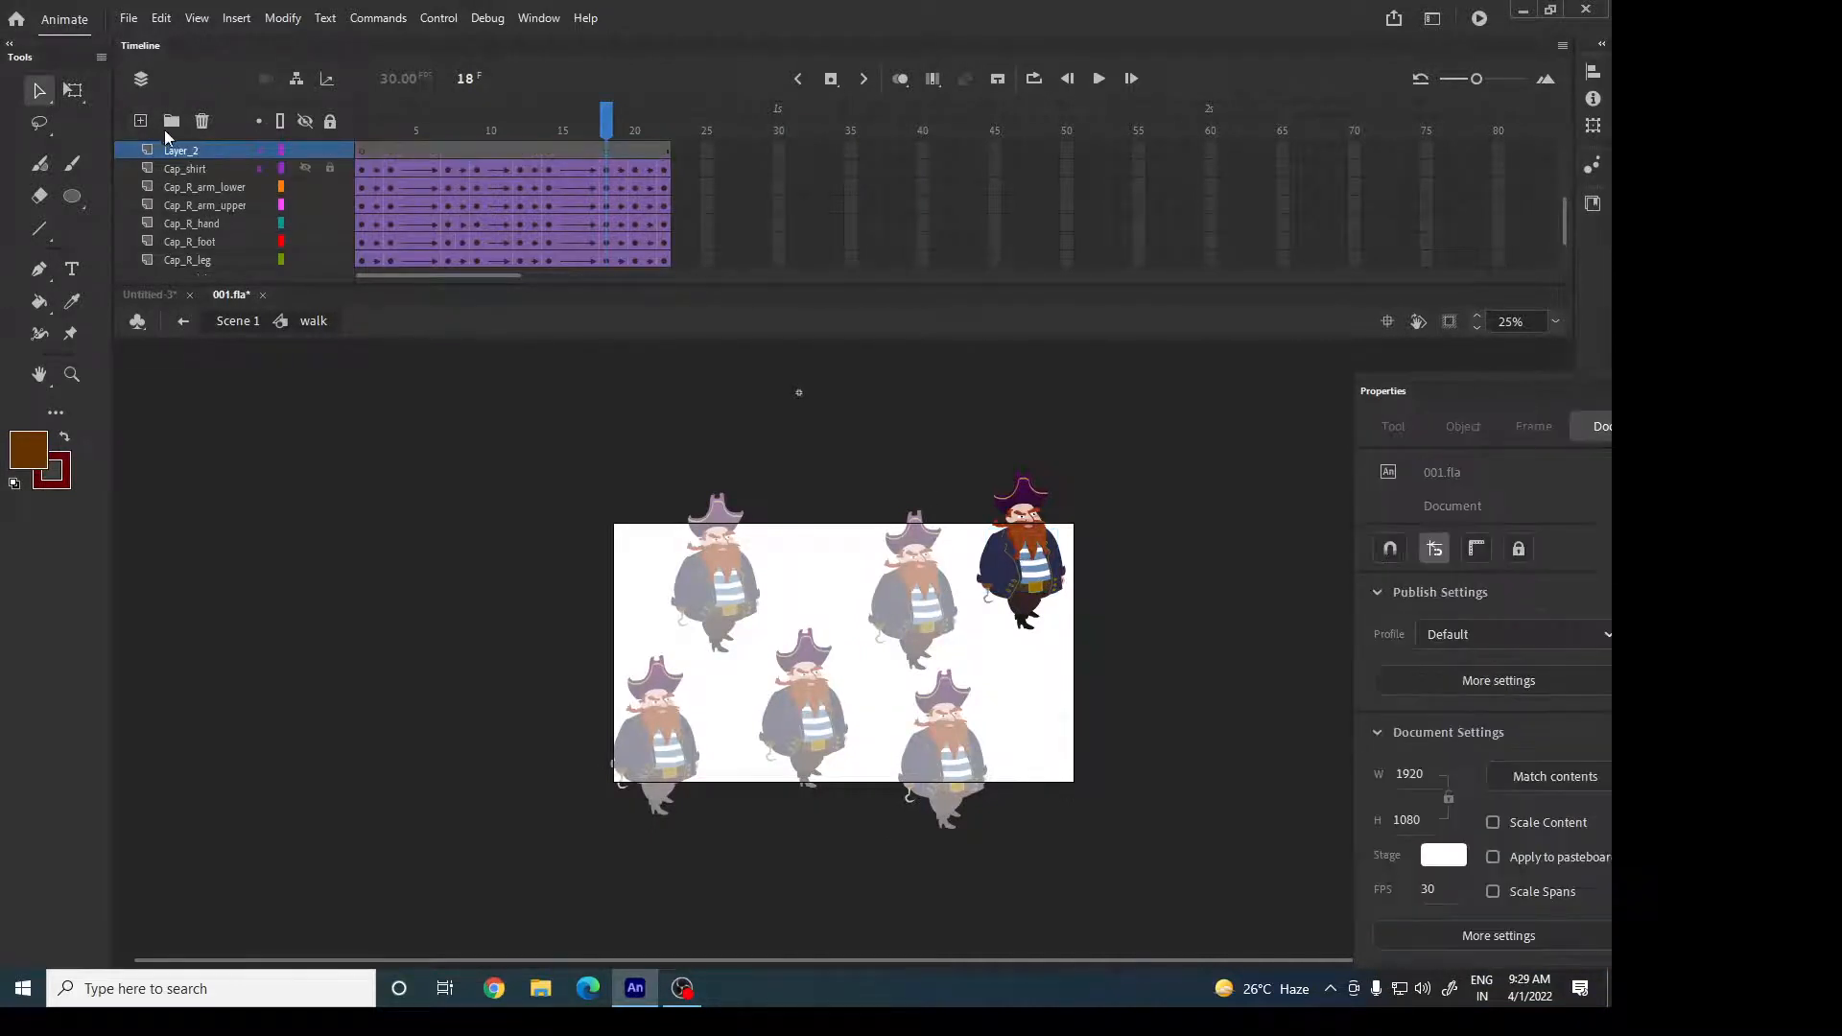
left_click(436, 156)
key("o")
left_click_drag(976, 421, 1086, 506)
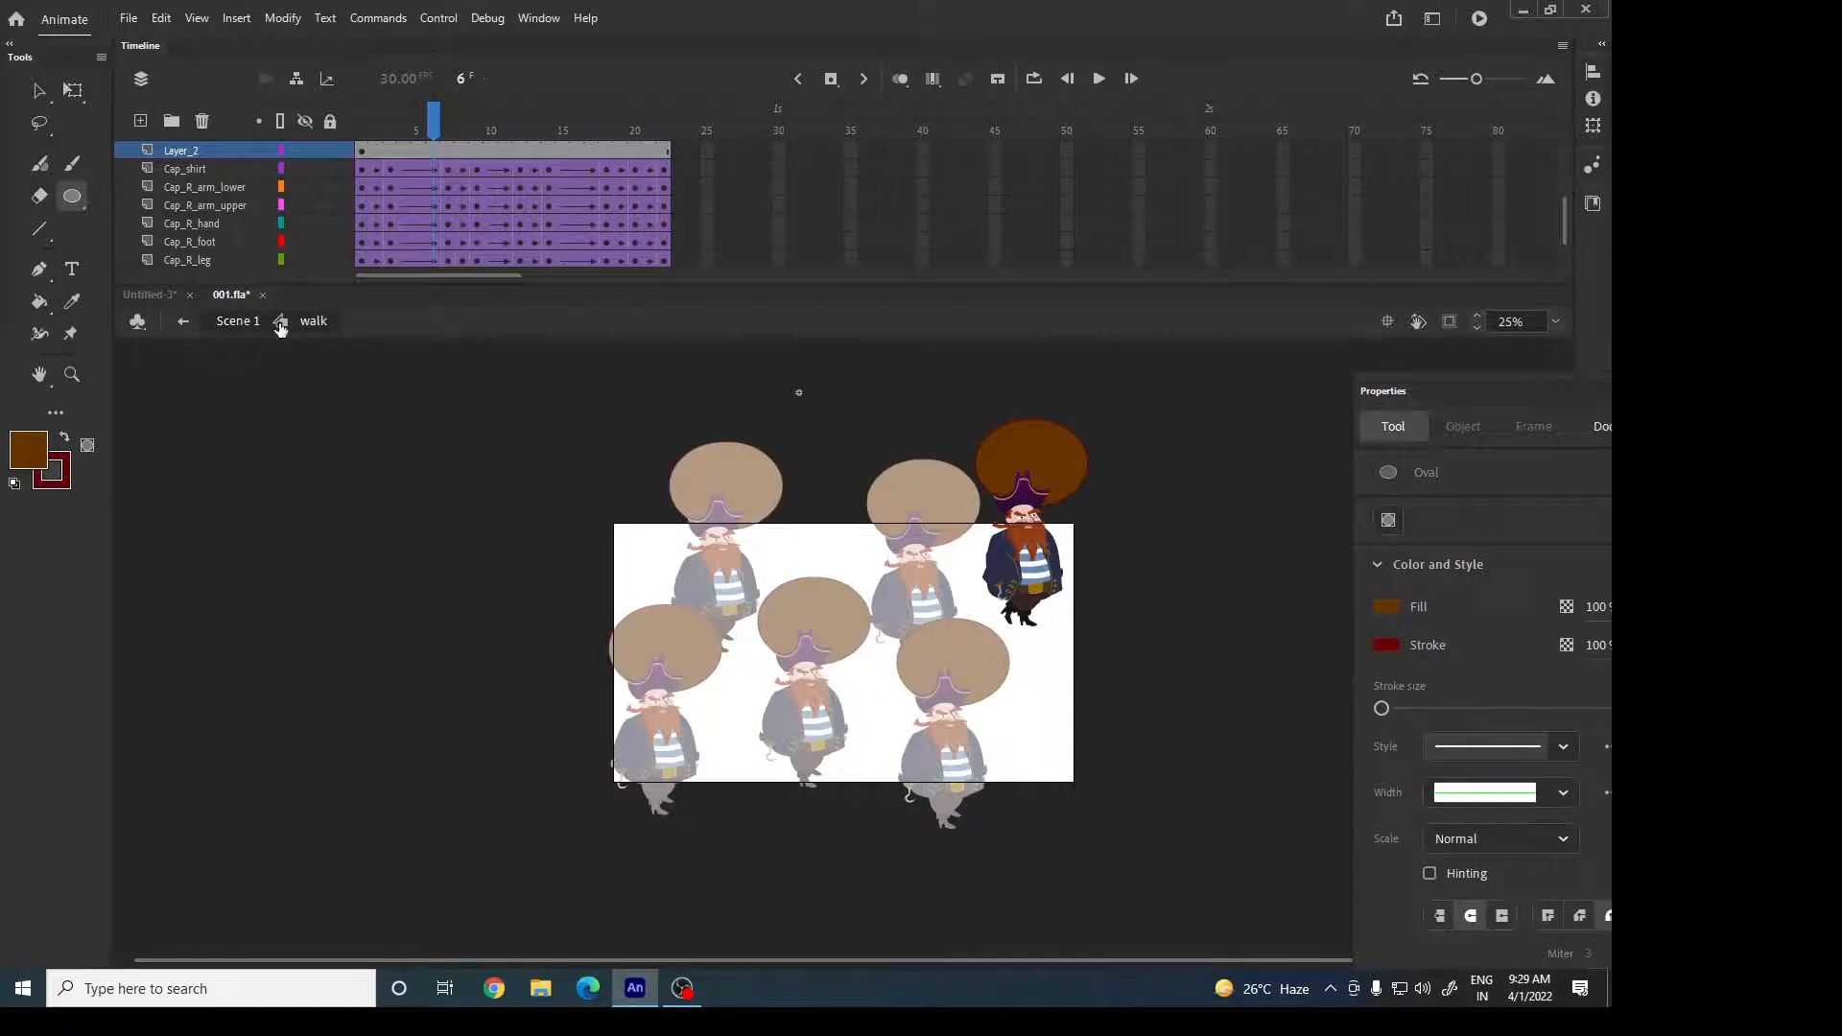
Return to Scene 1 and test the movie with the edited walk symbol.
left_click(236, 324)
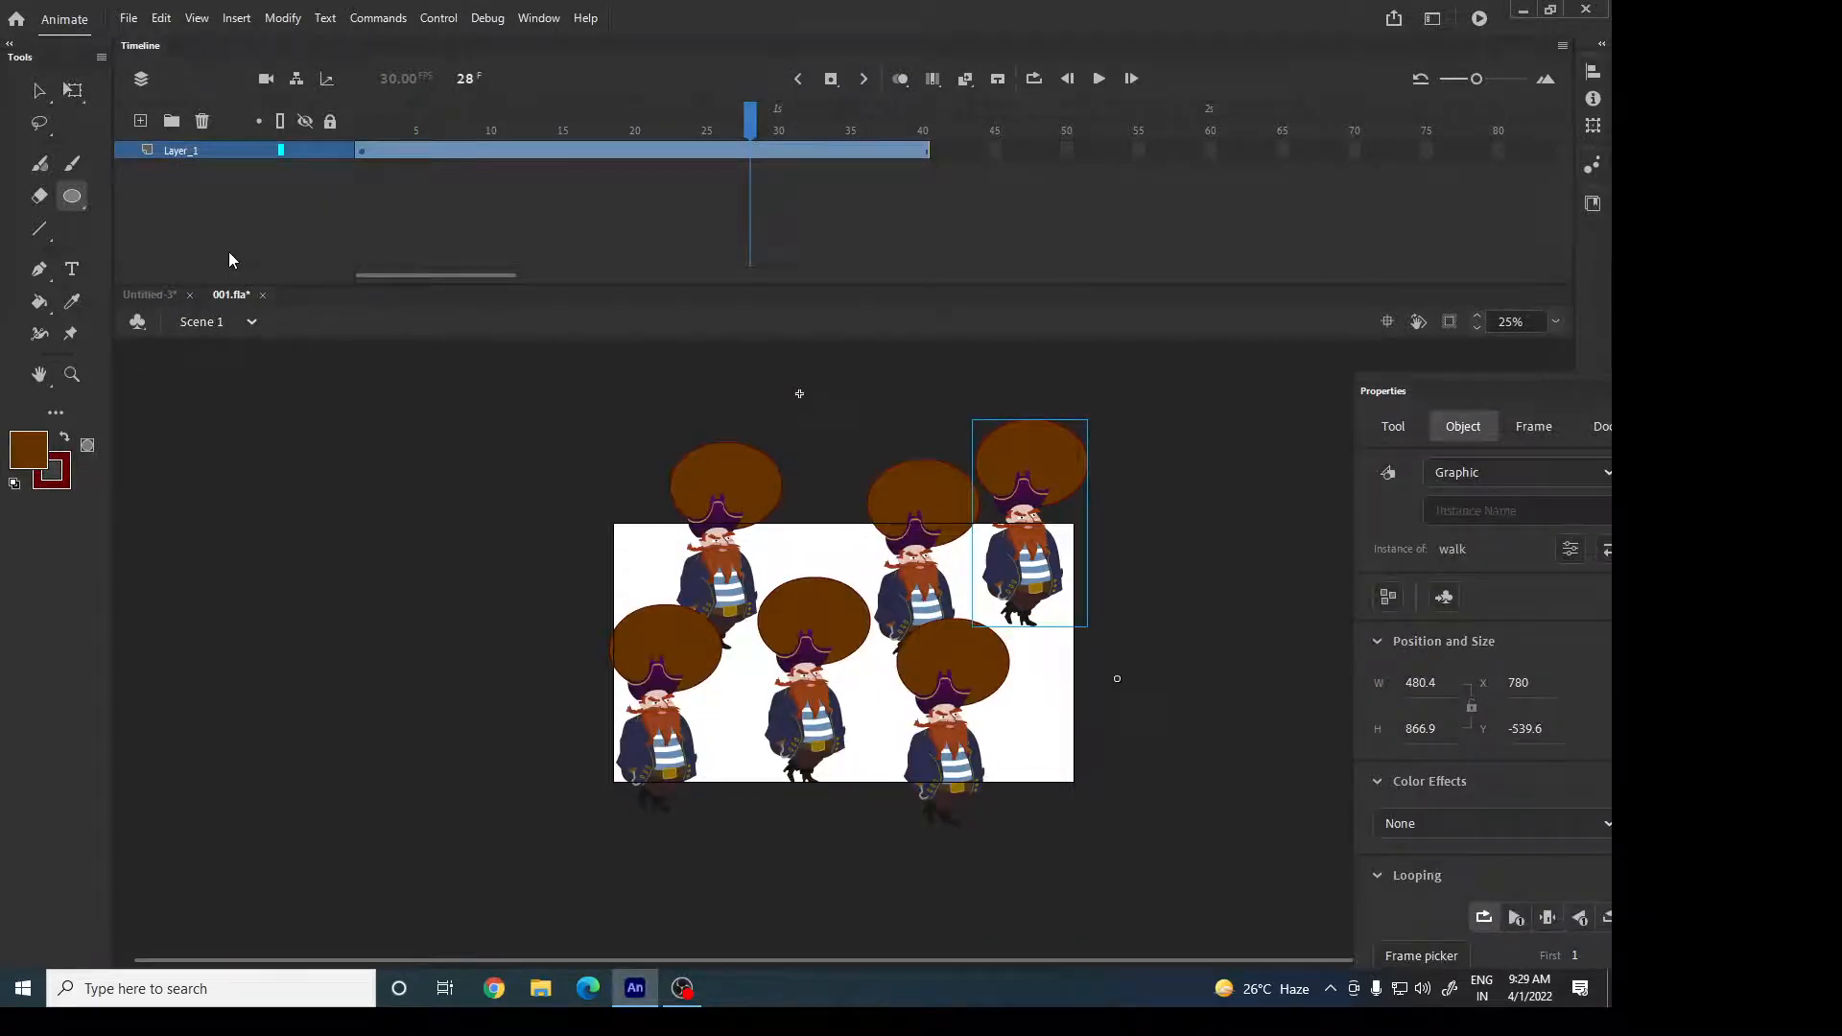
key("ctrl+Return")
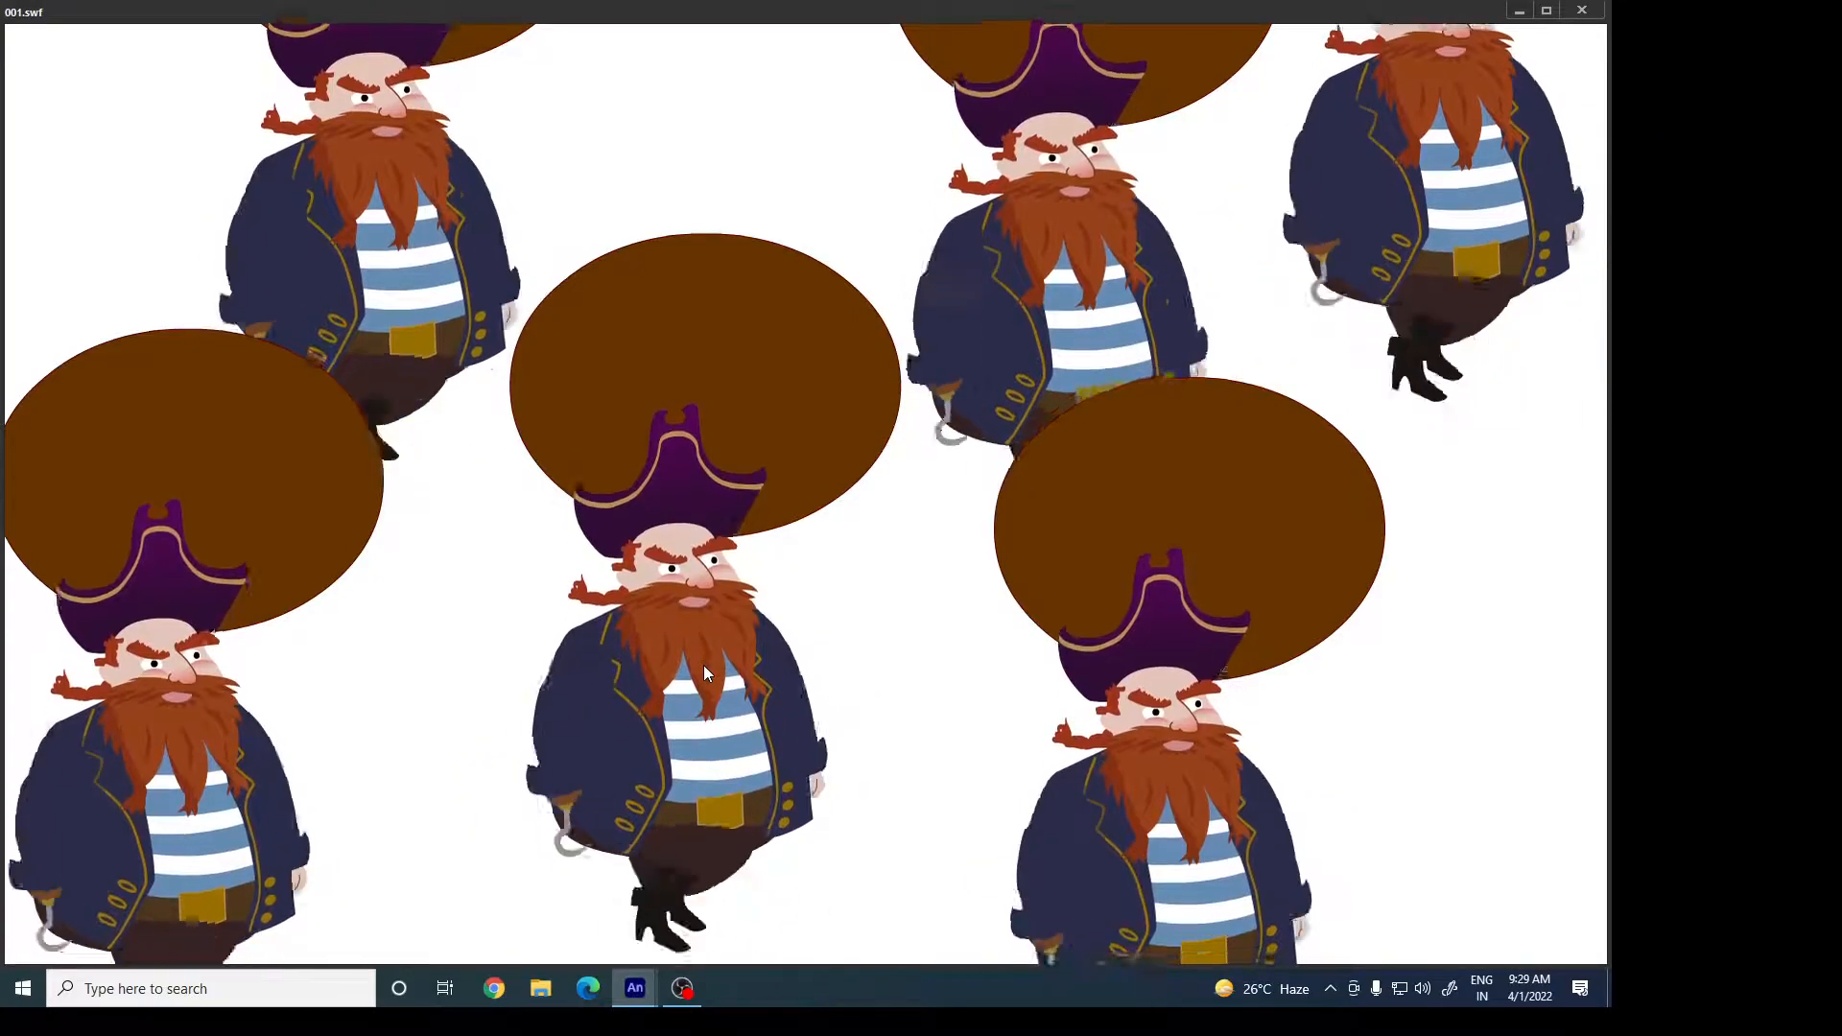
left_click(1581, 10)
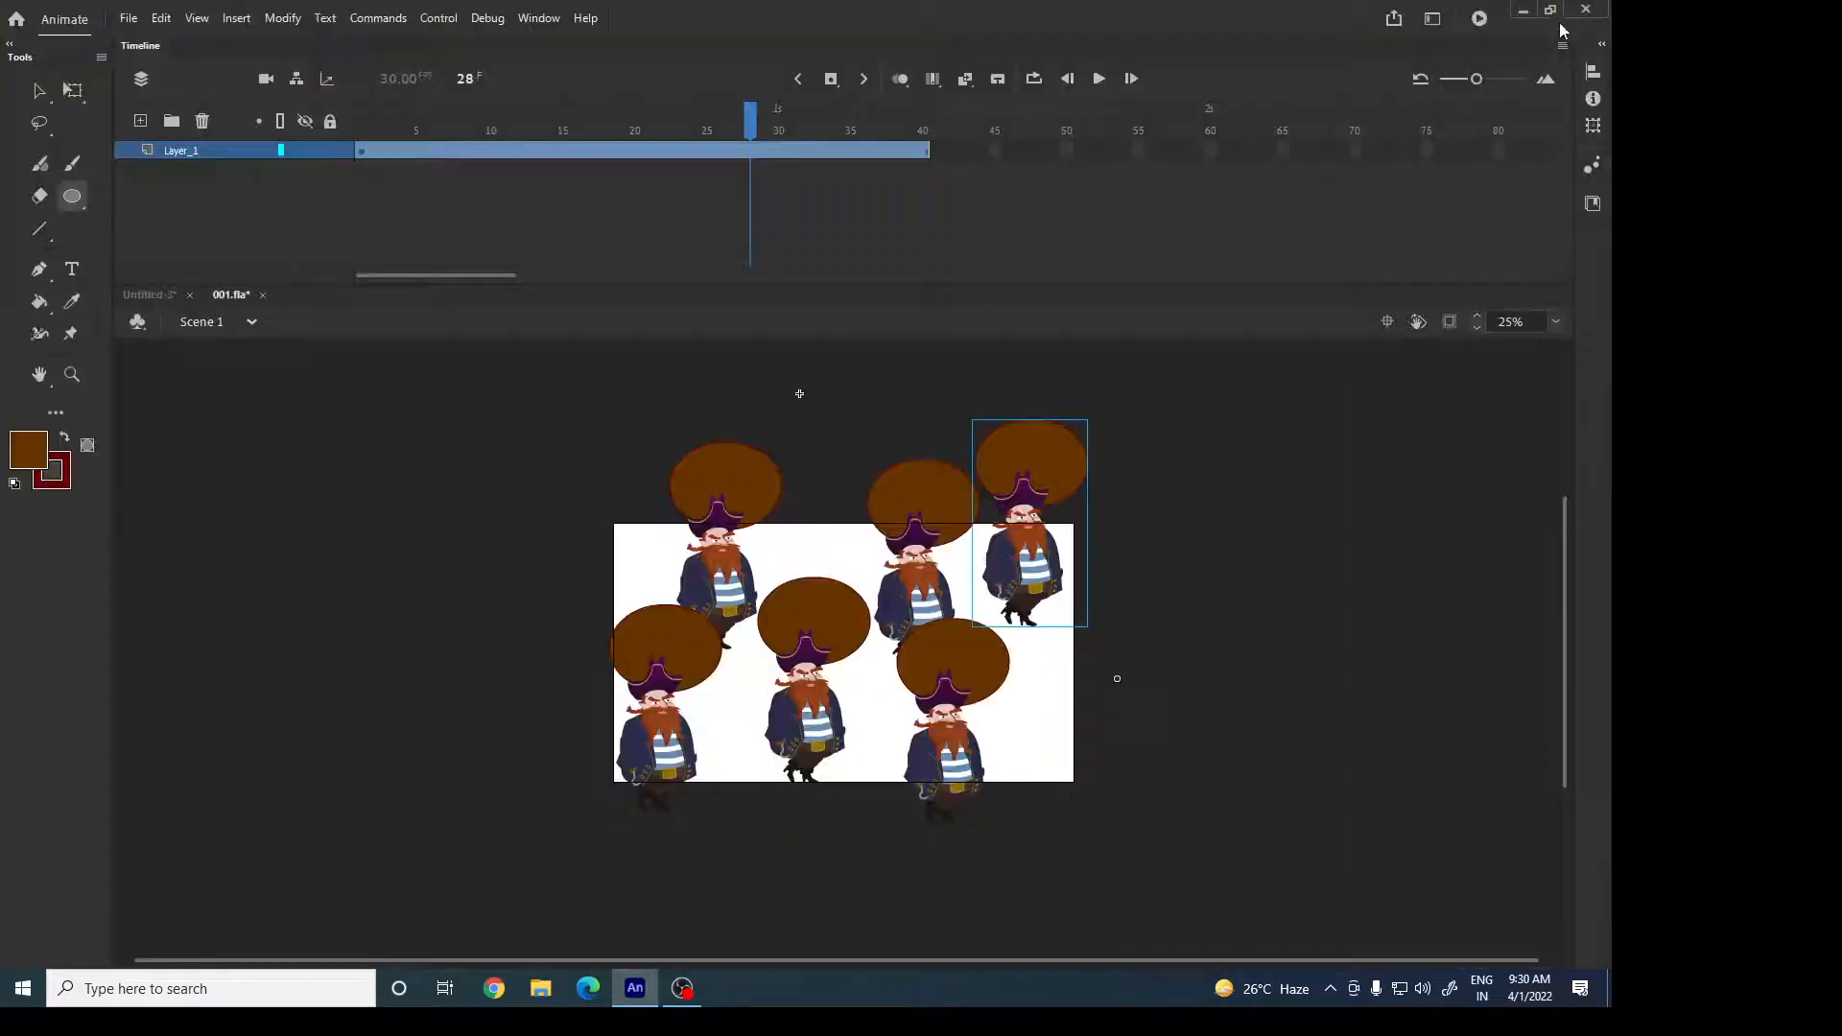
left_click_drag(1115, 530, 1116, 531)
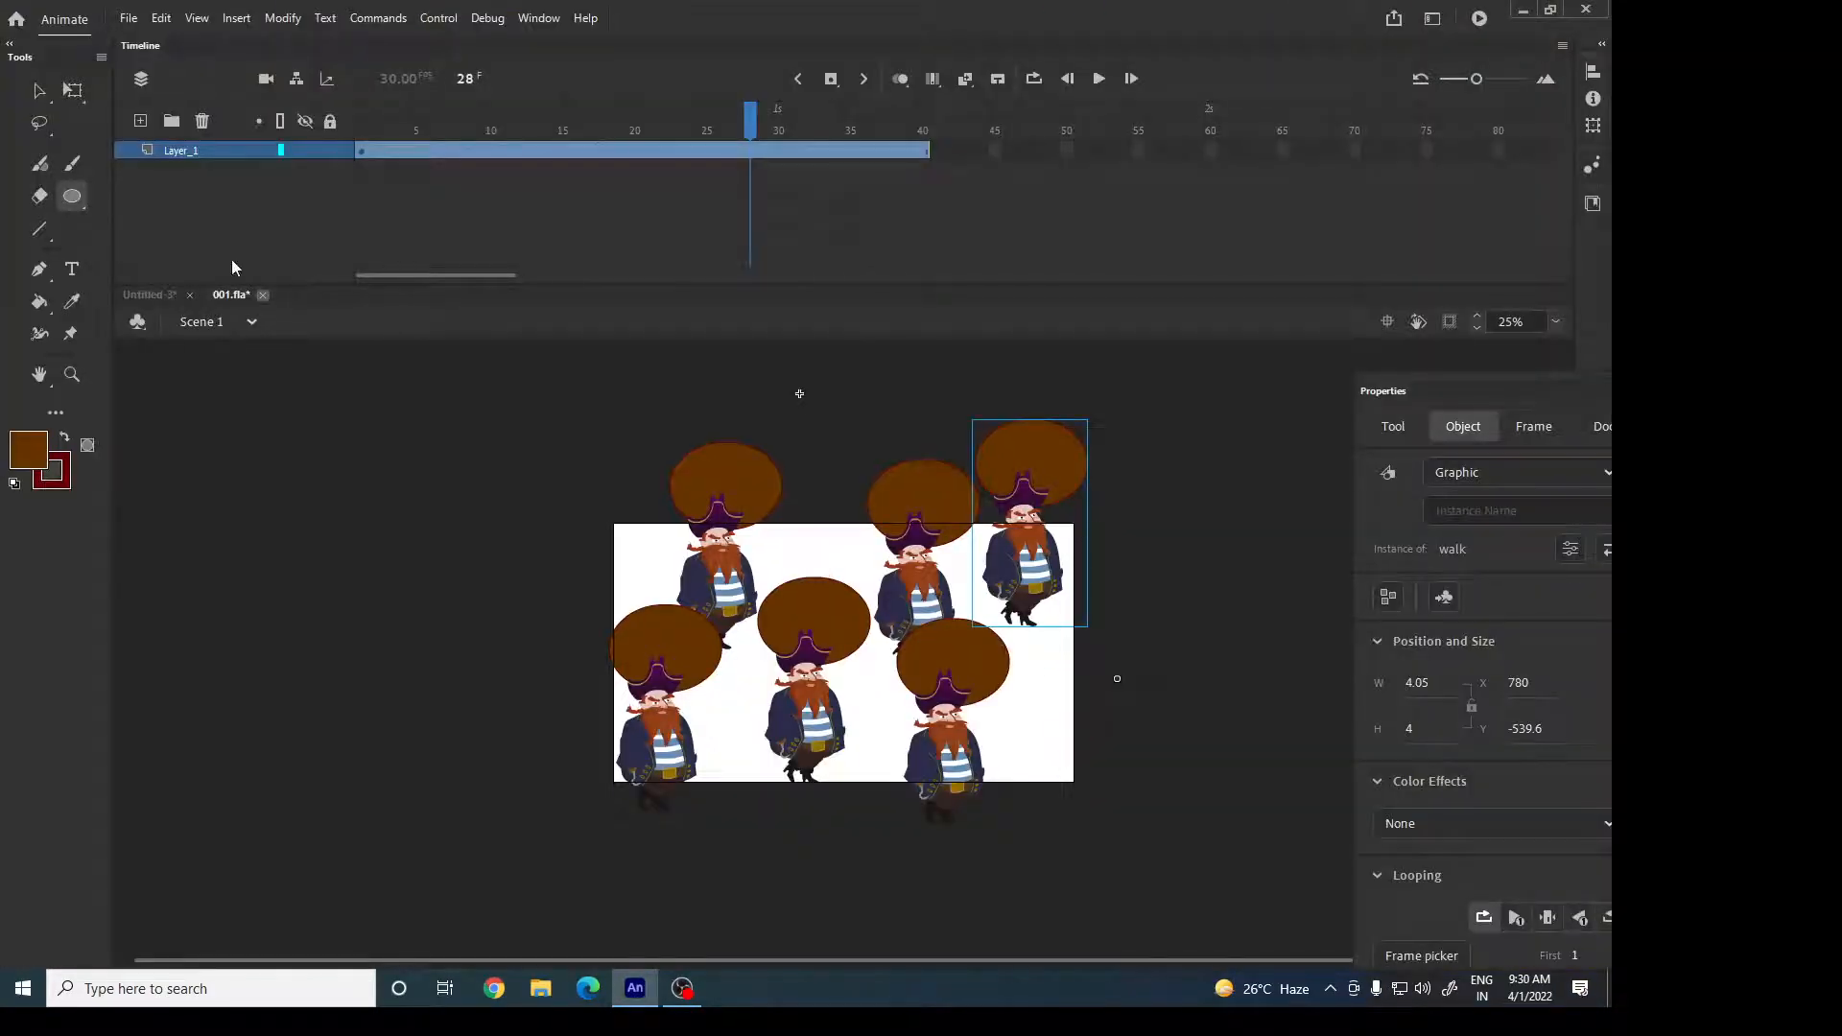
Remove all six pirates from the stage in Scene 1.
left_click(38, 90)
left_click(679, 453)
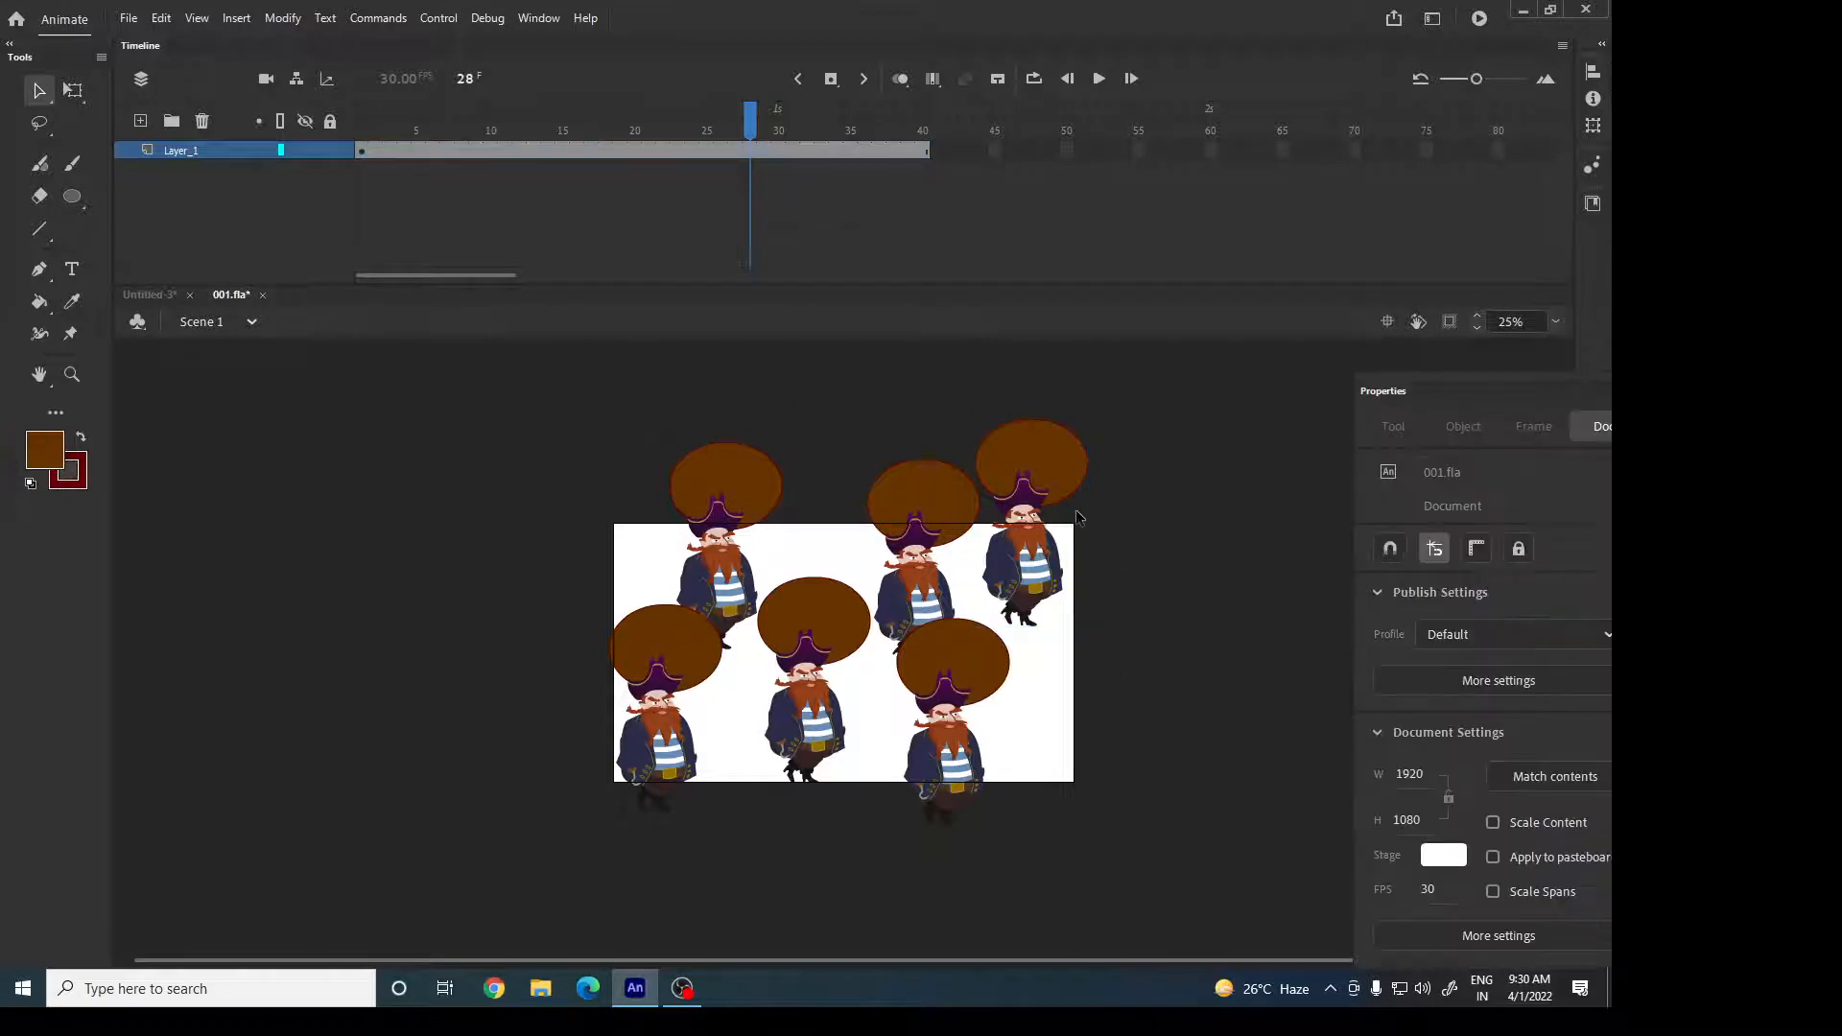
left_click(1052, 535)
key("ctrl+z")
key("ctrl+z")
key("ctrl+z")
key("ctrl+z")
key("ctrl+z")
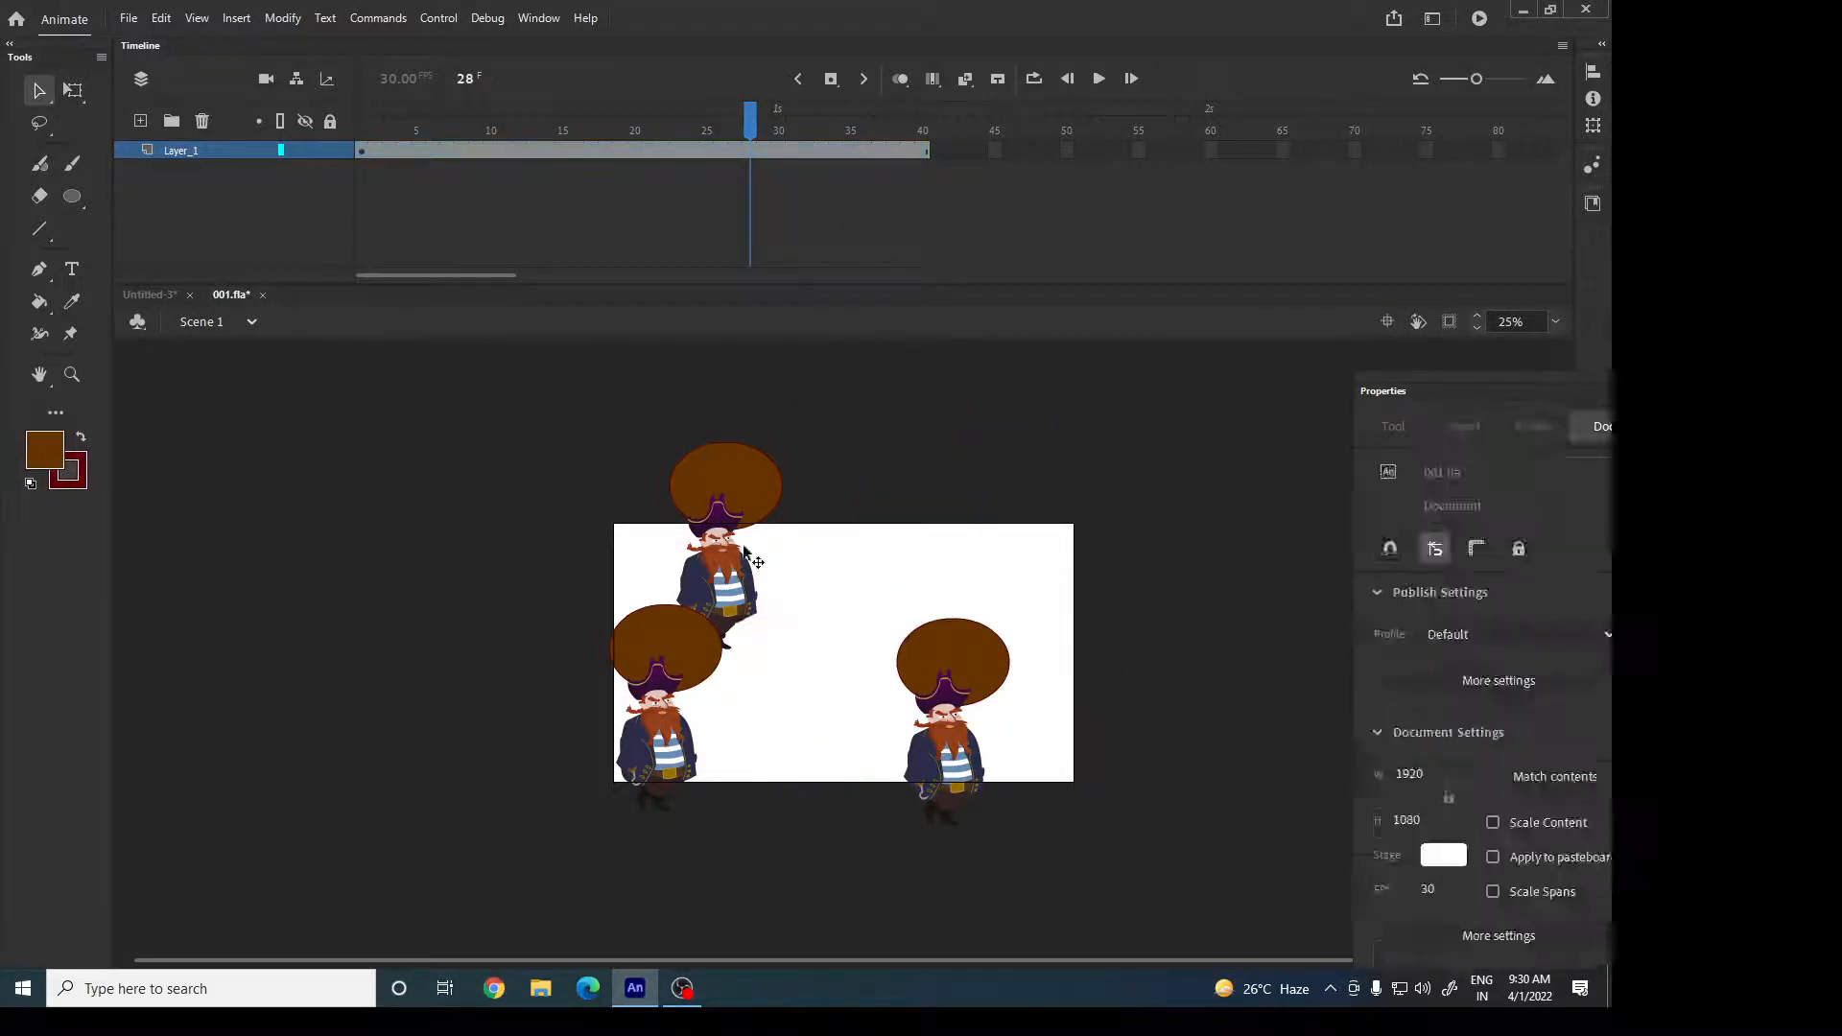
left_click(960, 709)
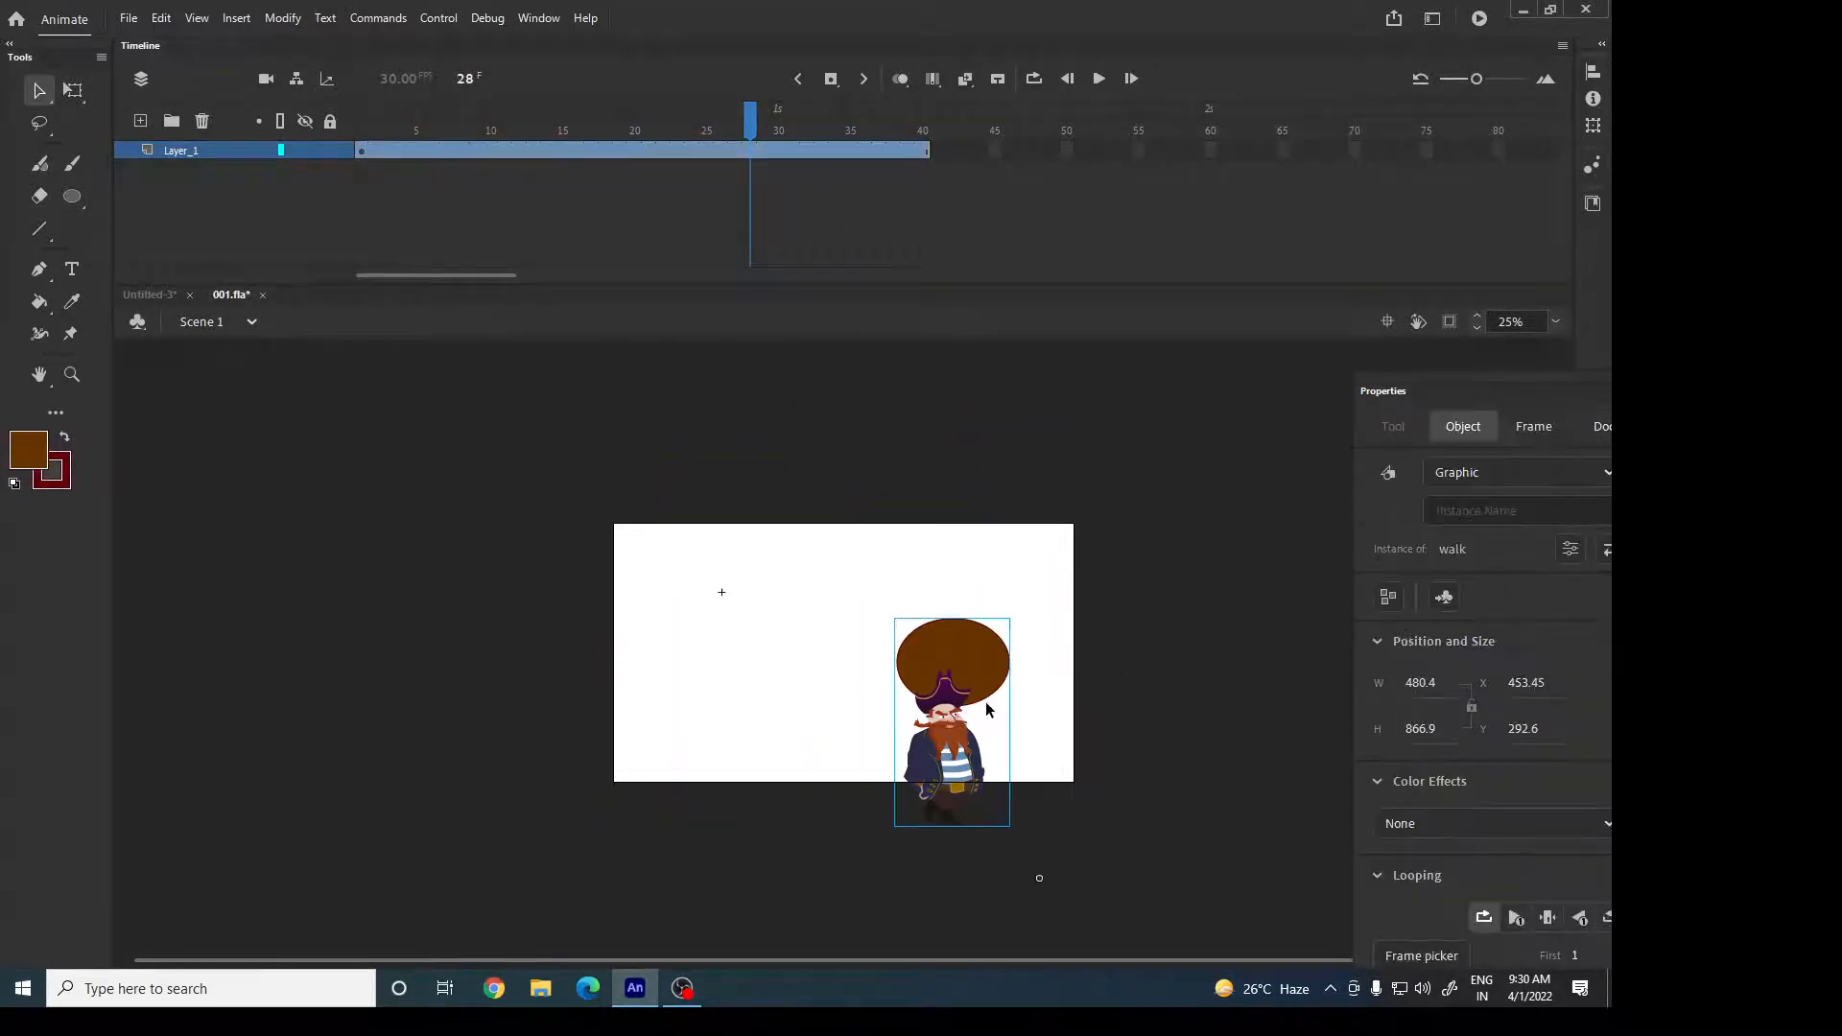
key("ctrl+z")
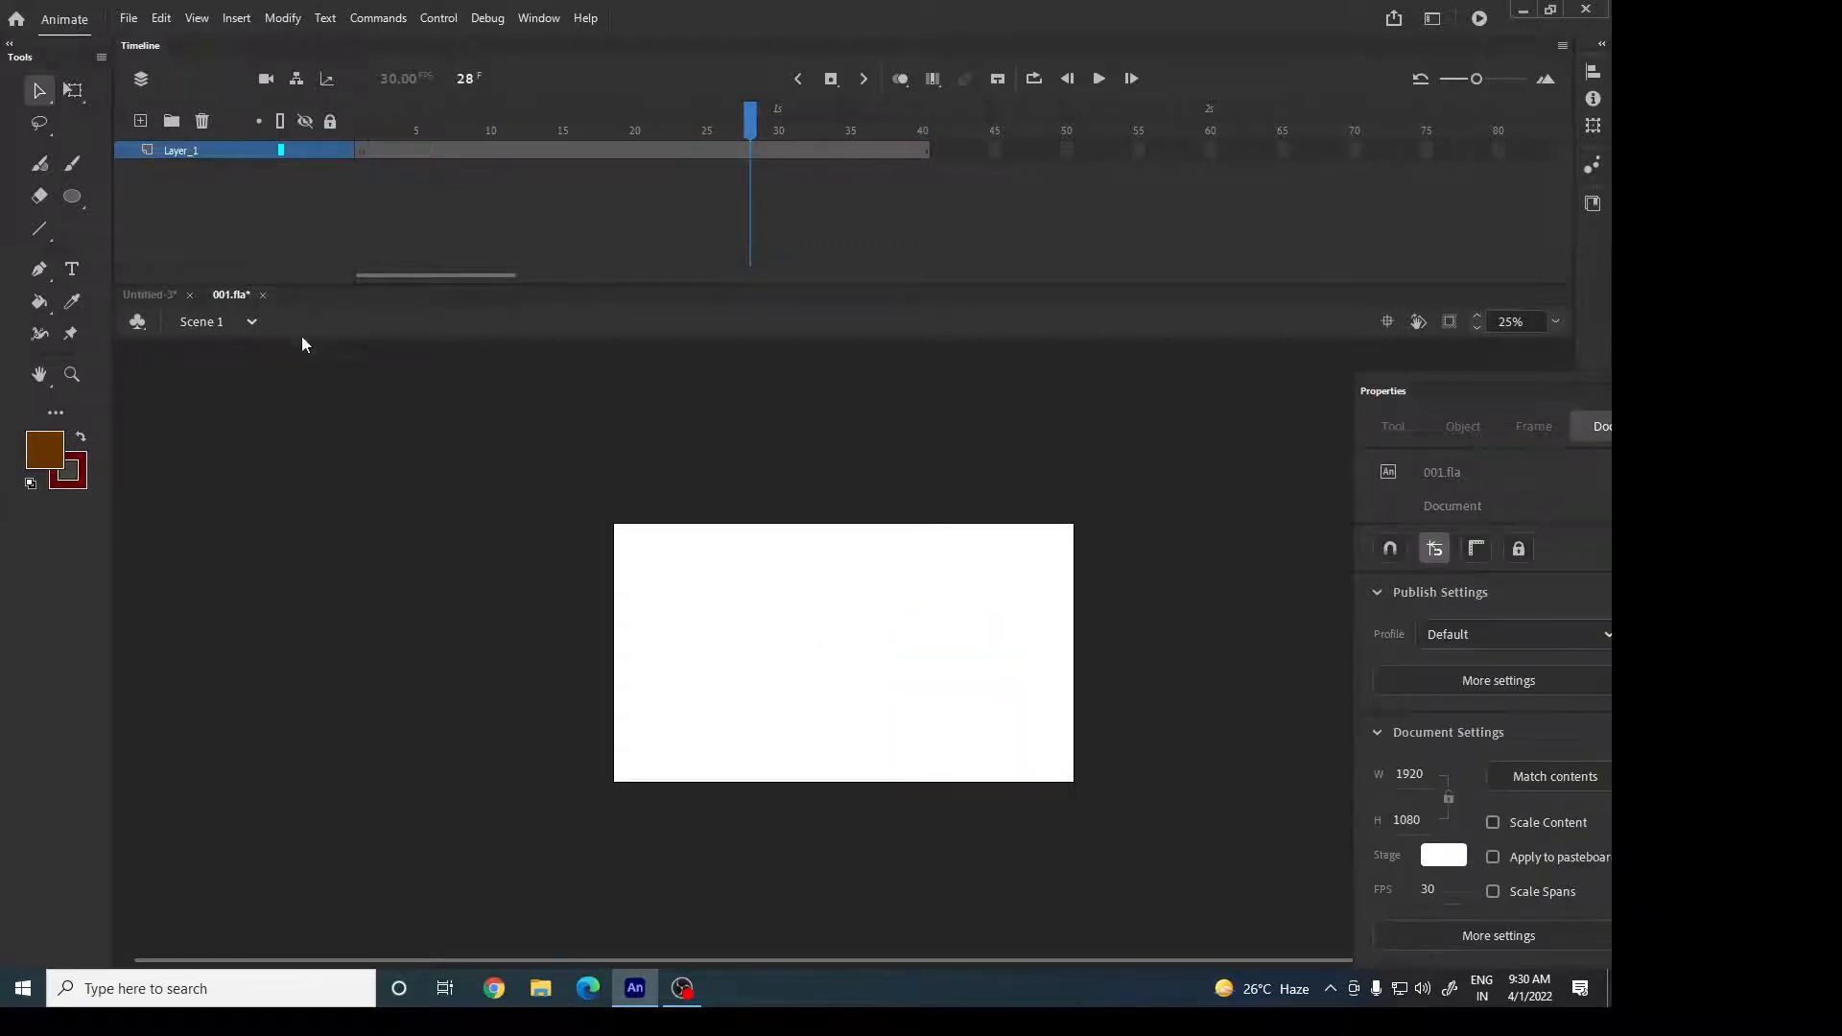
Place one instance of the walk symbol from the library on the left half of the stage.
left_click(540, 23)
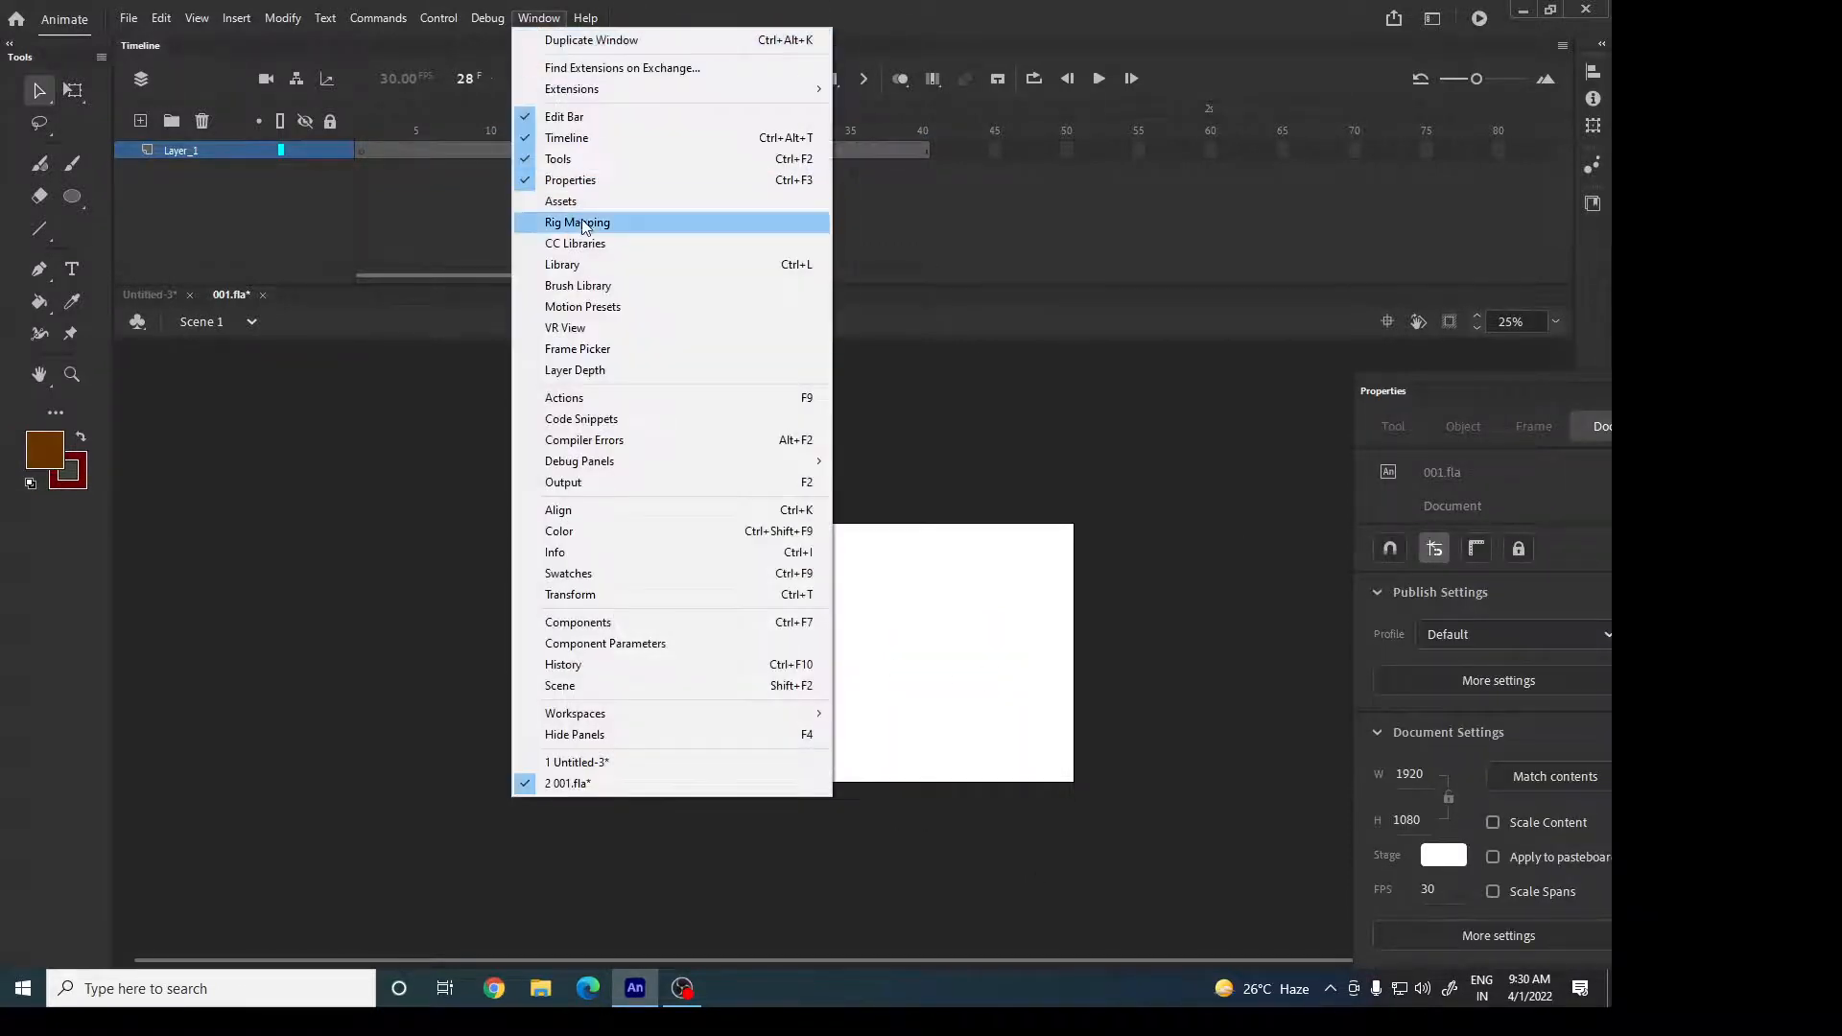
left_click(586, 265)
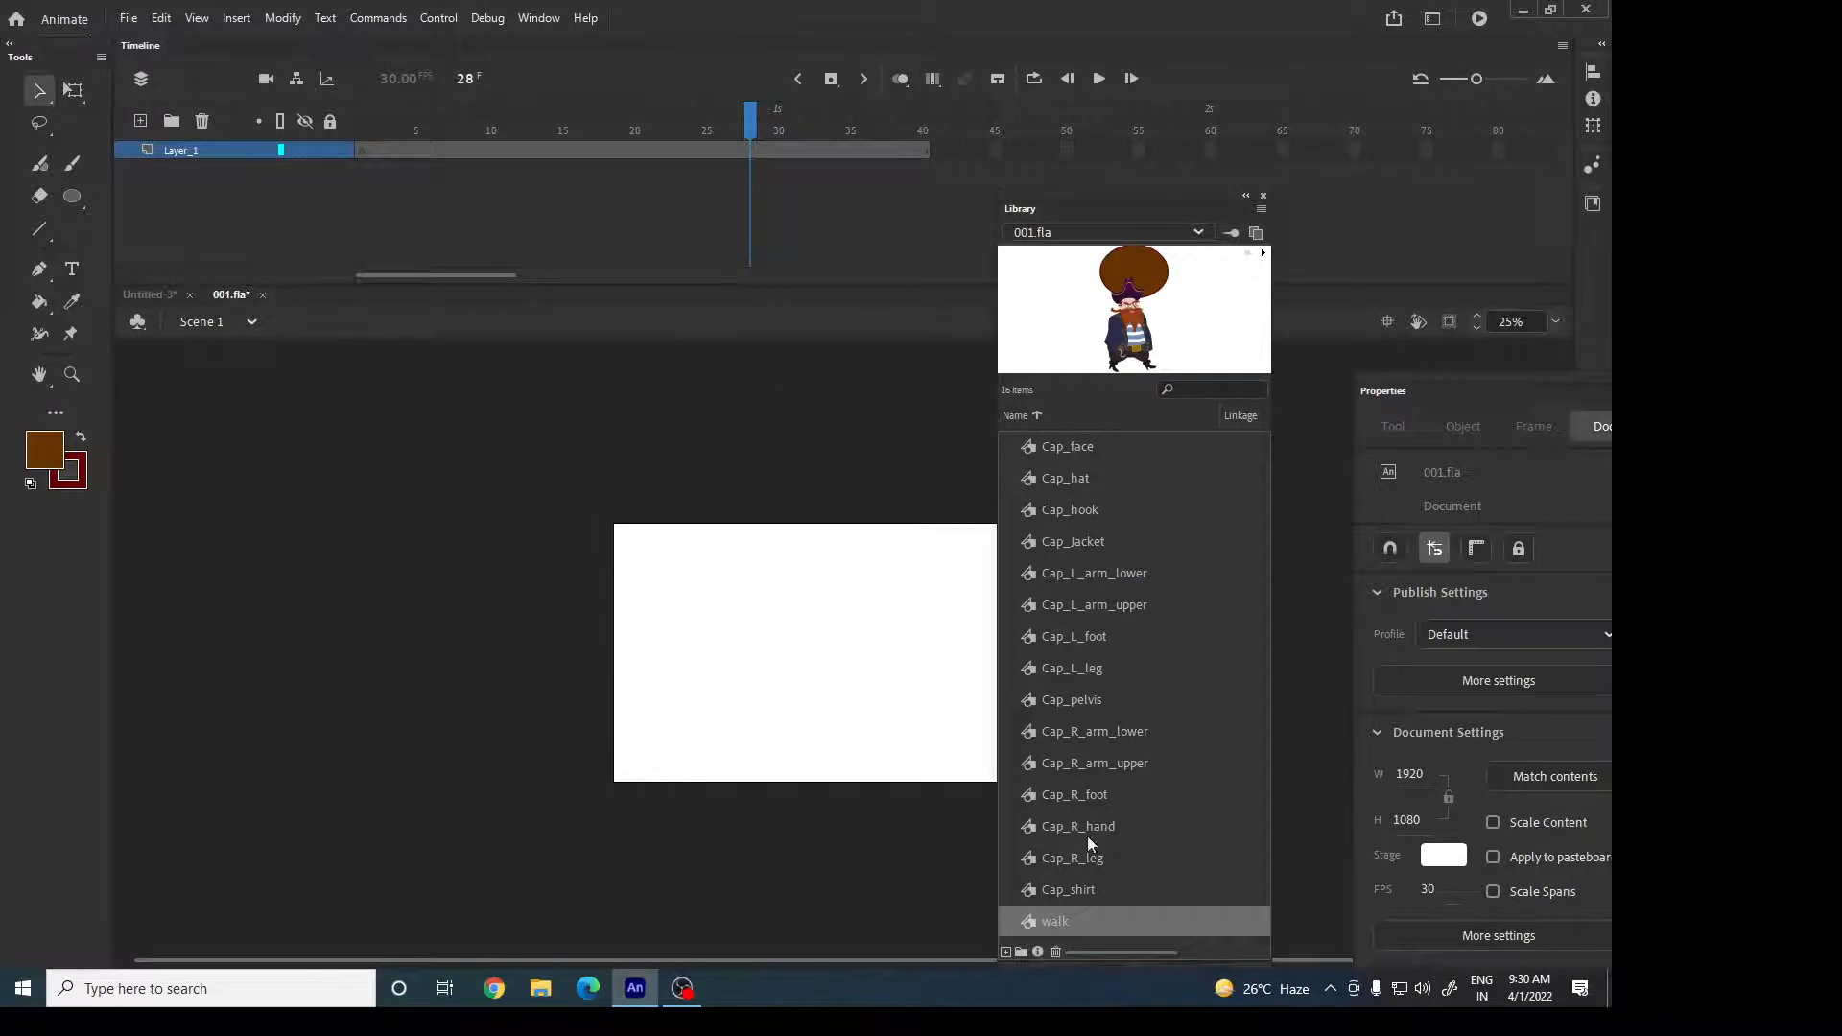
left_click_drag(1046, 938, 744, 678)
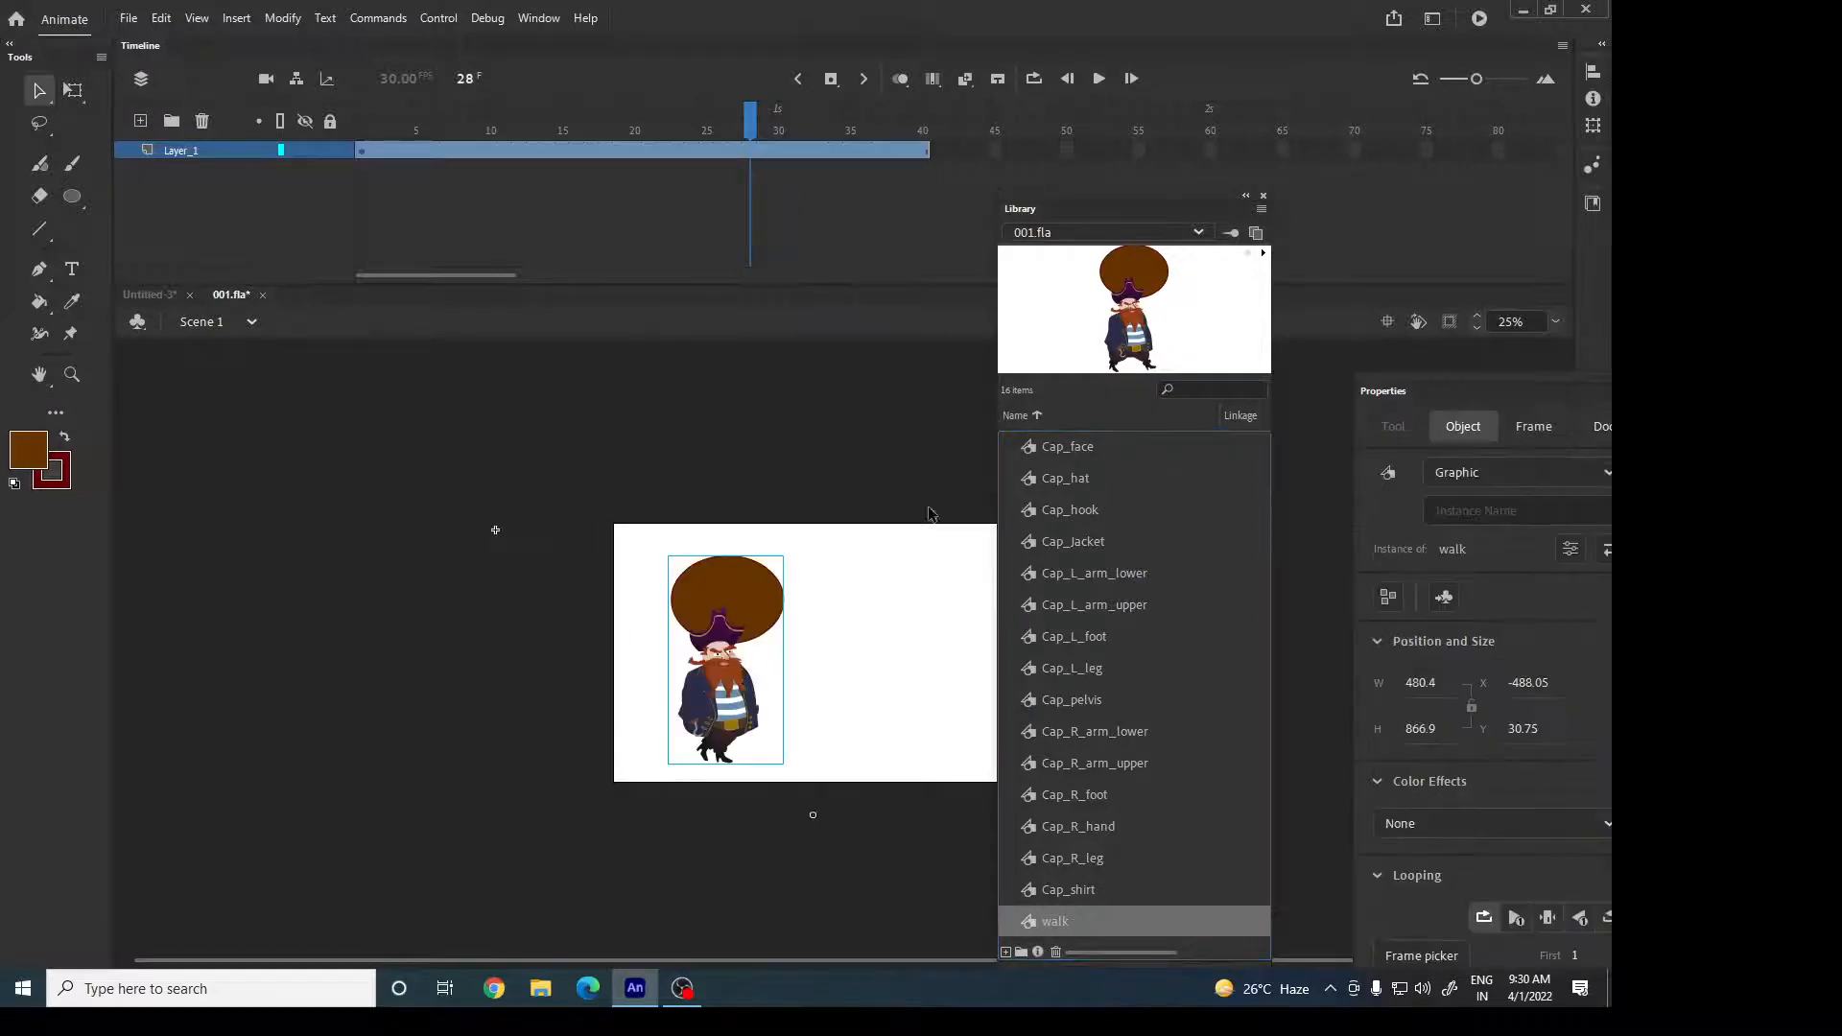
left_click(1263, 196)
Inside the walk symbol, delete the Layer_2 layer holding the brown oval and return to Scene 1.
double_click(749, 614)
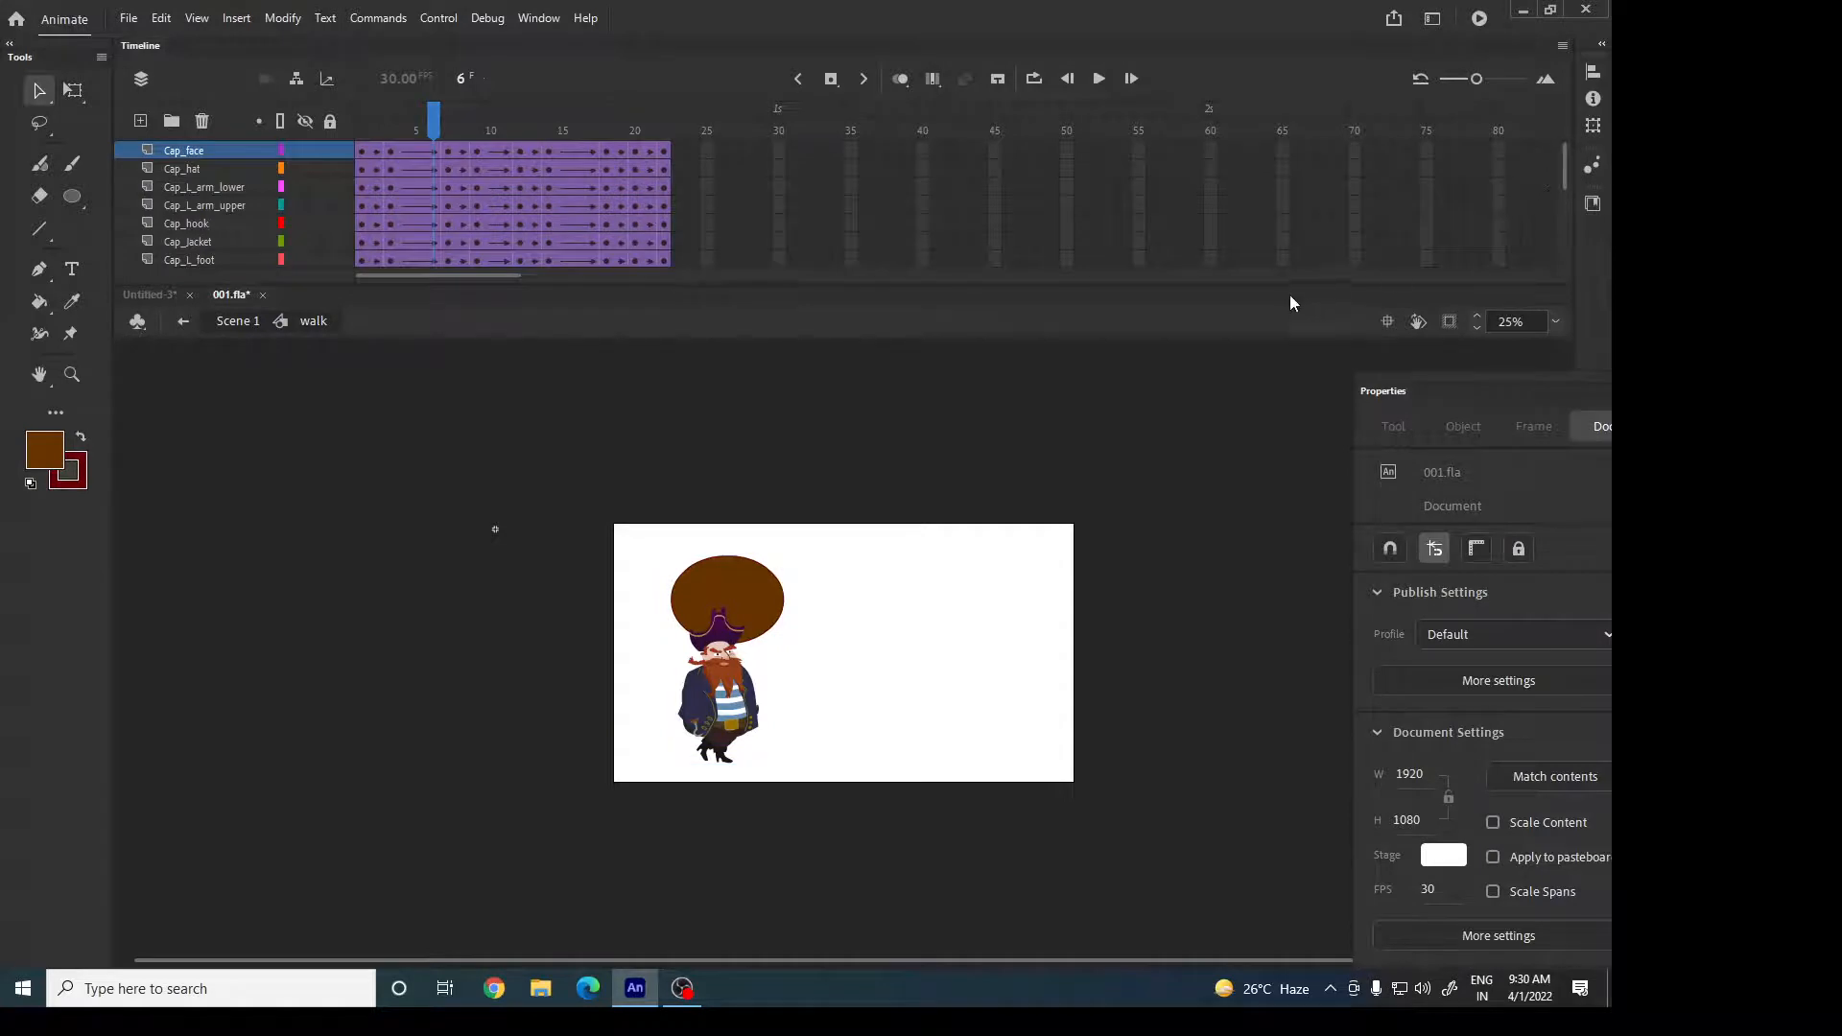
left_click_drag(1296, 284, 931, 494)
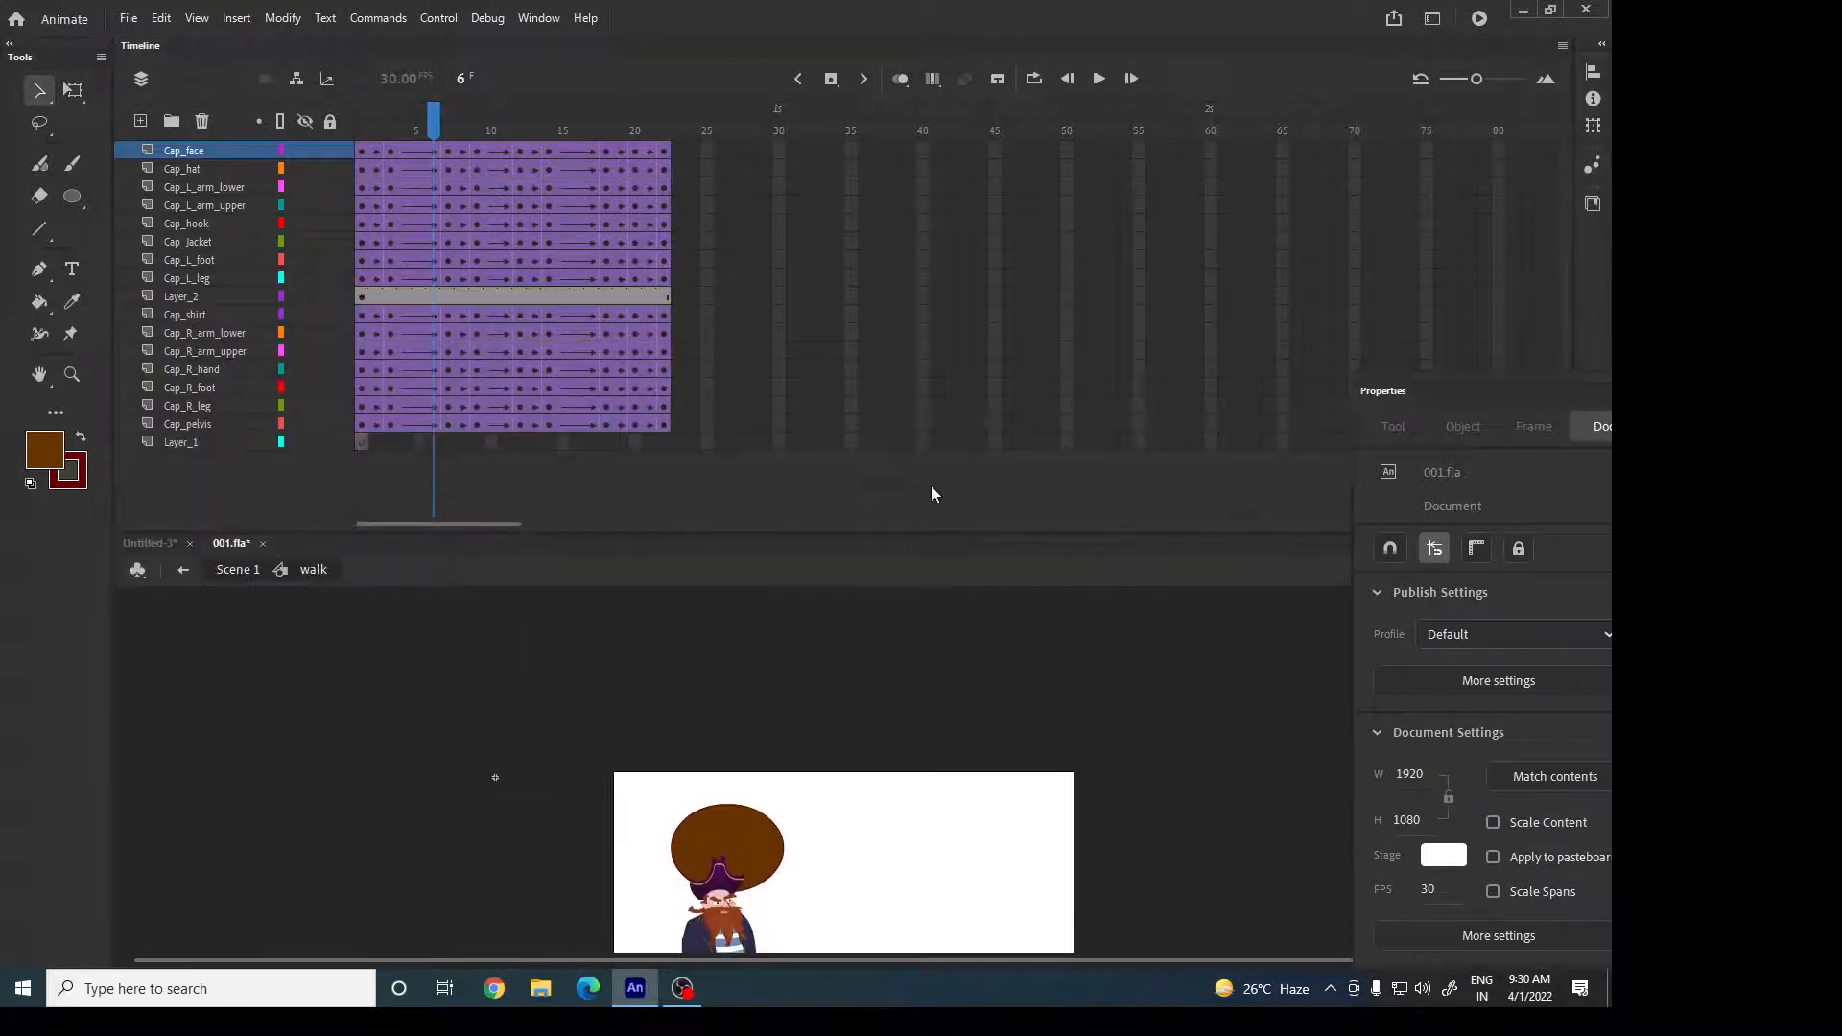
left_click(222, 298)
left_click(201, 121)
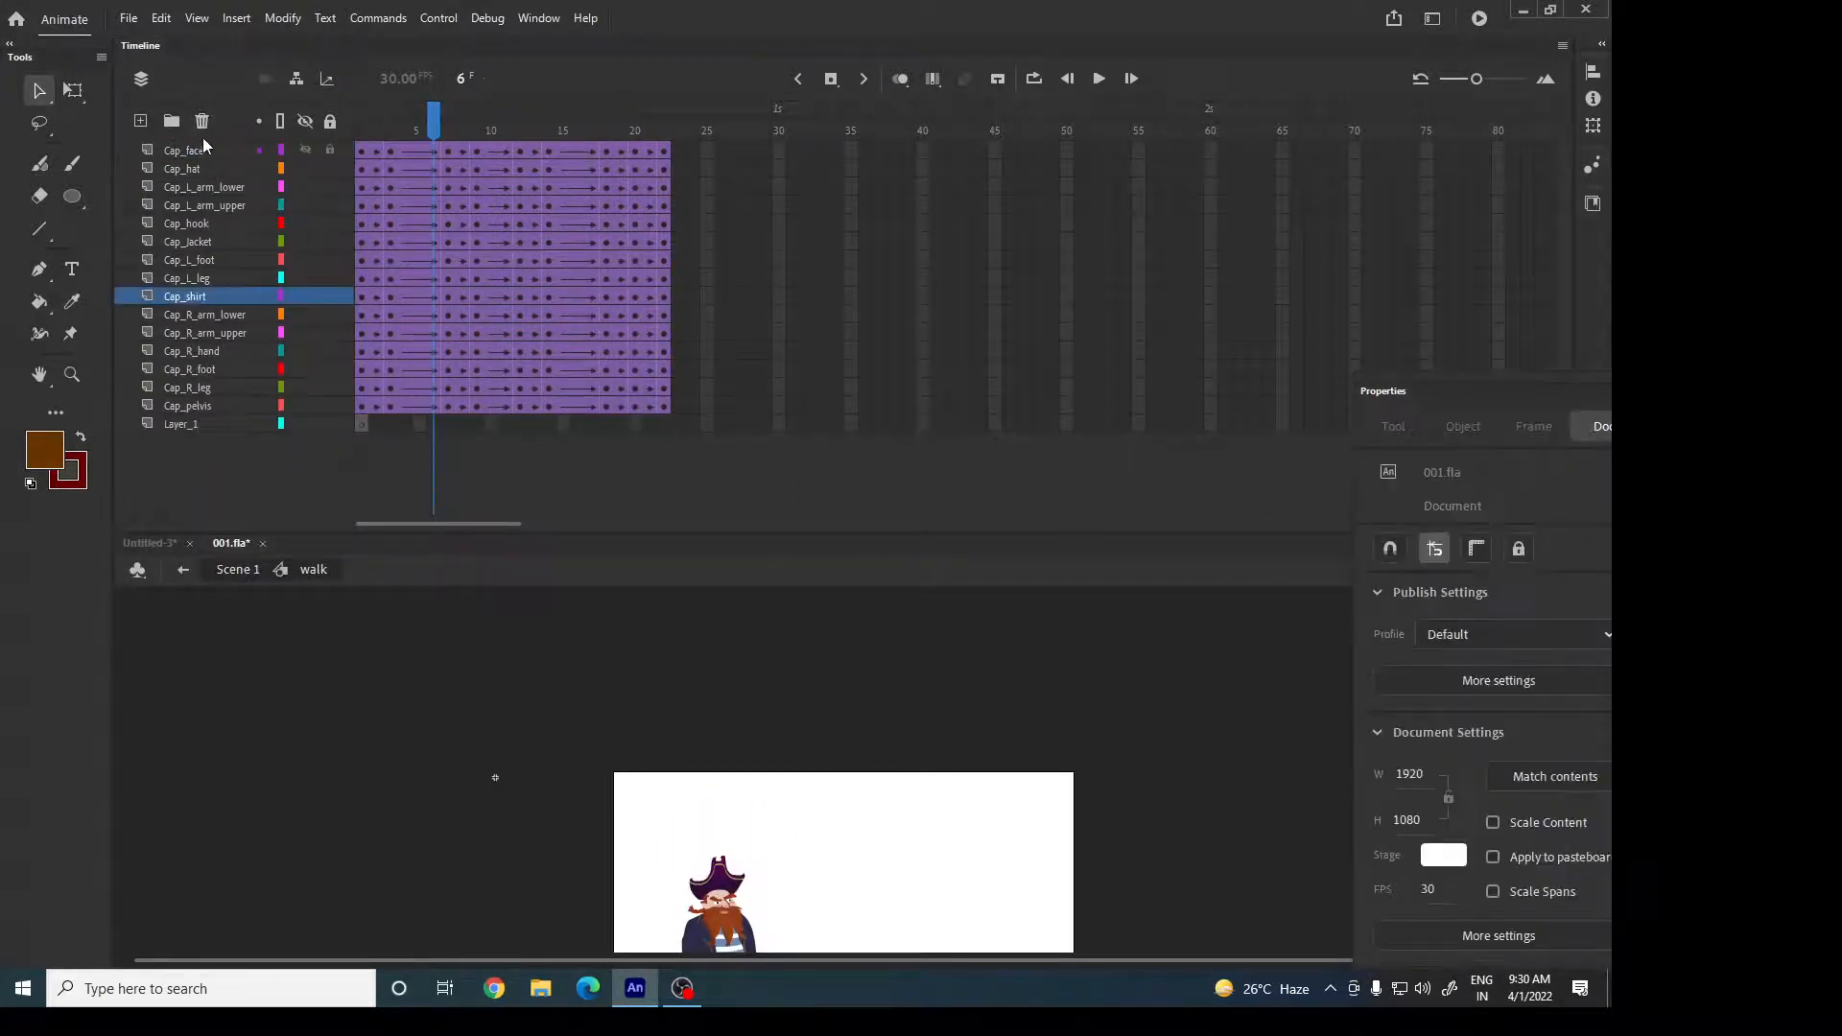
left_click(238, 569)
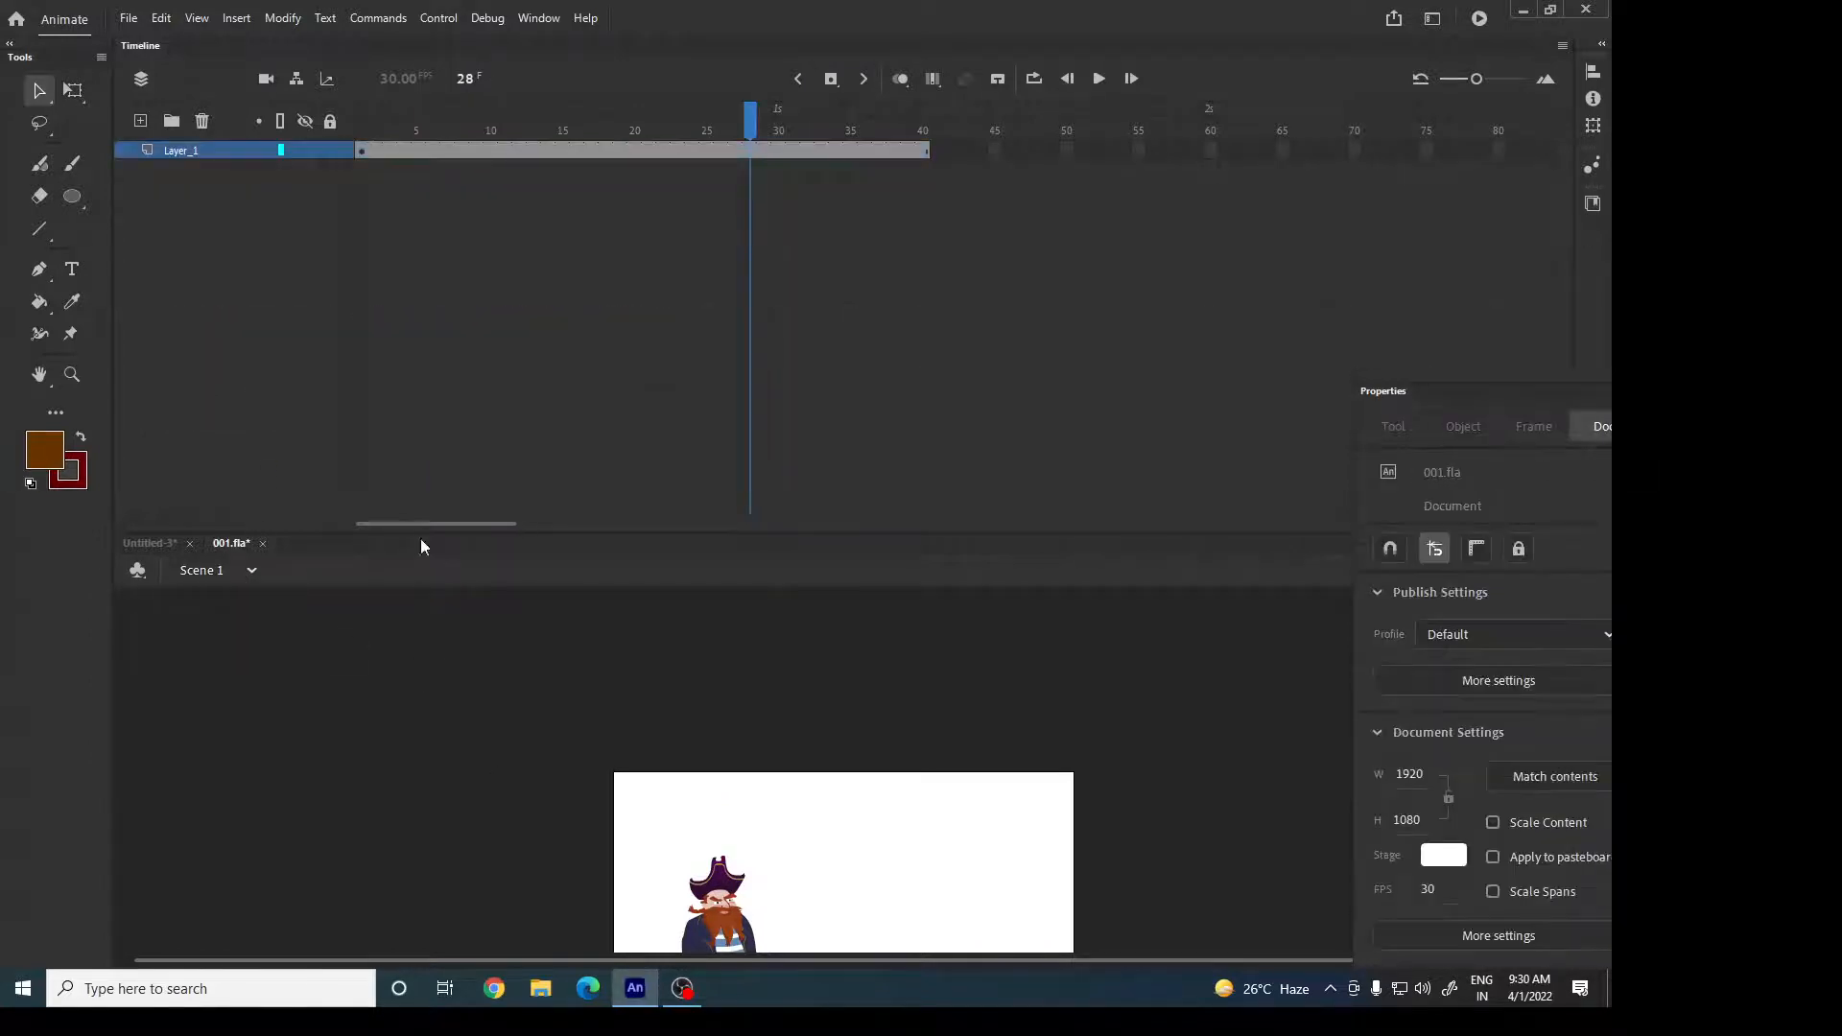
left_click(141, 24)
left_click(149, 37)
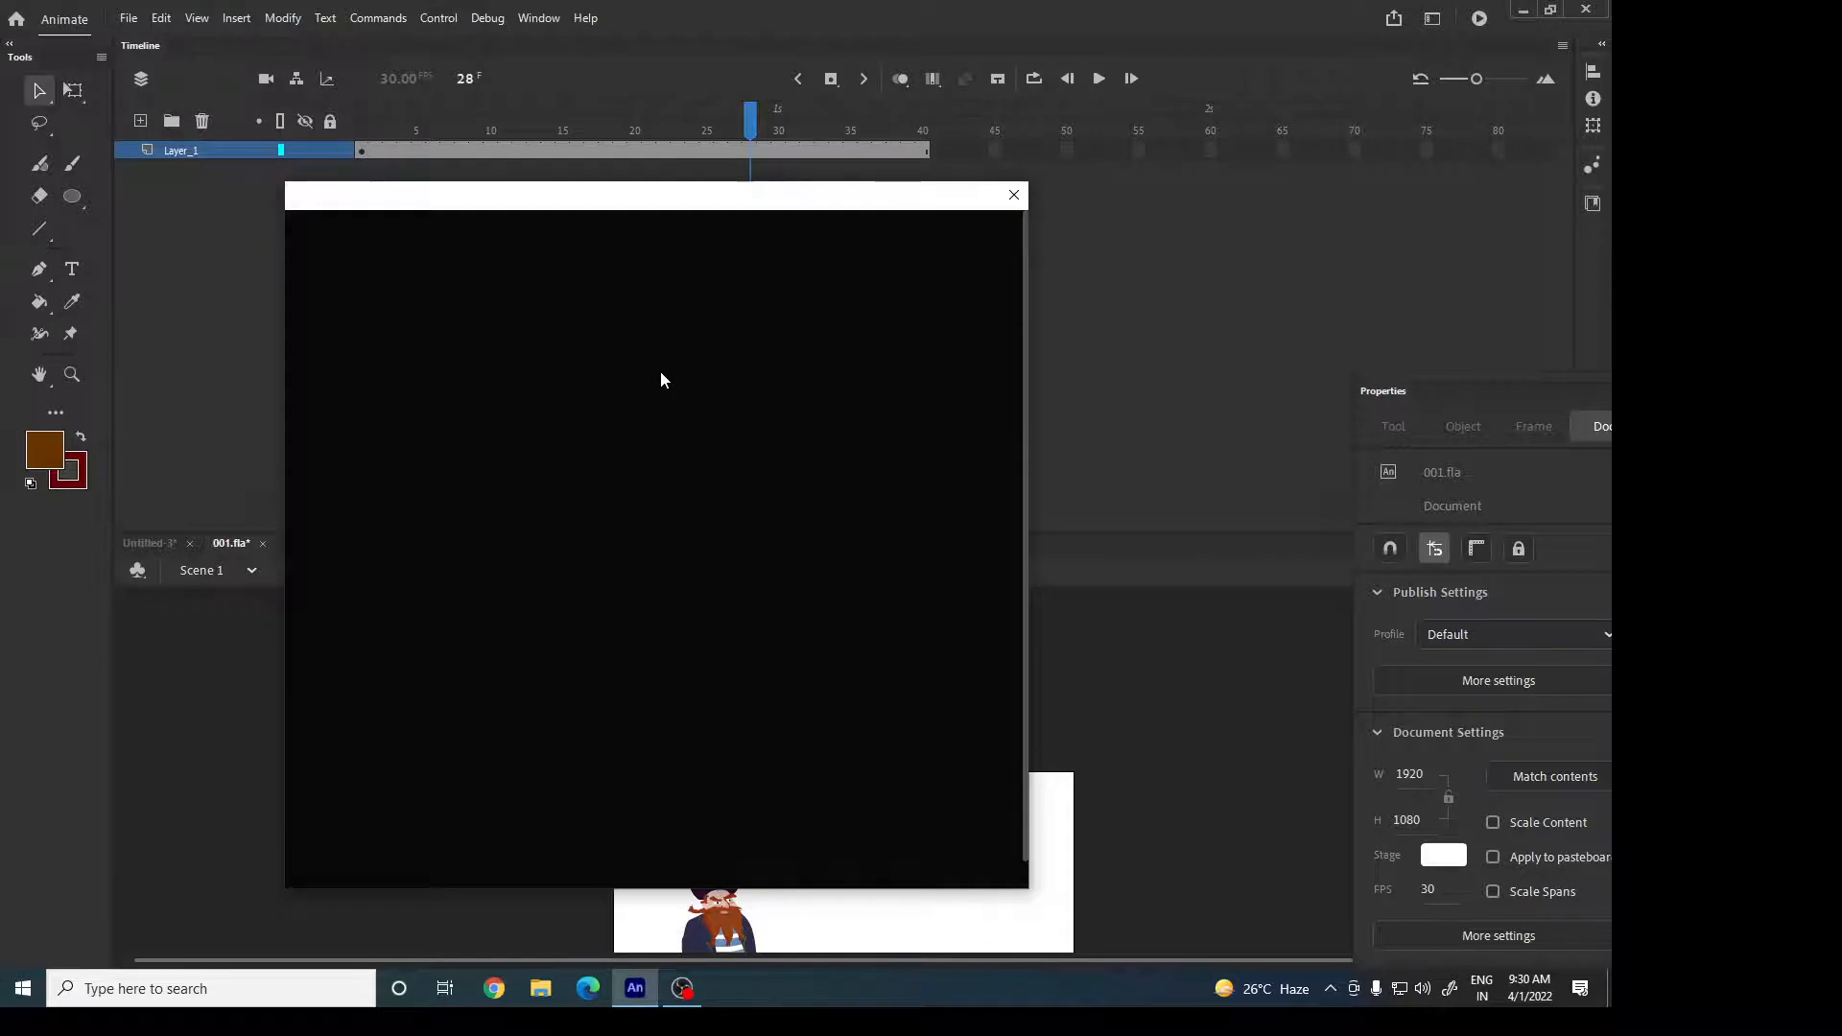
left_click(1013, 195)
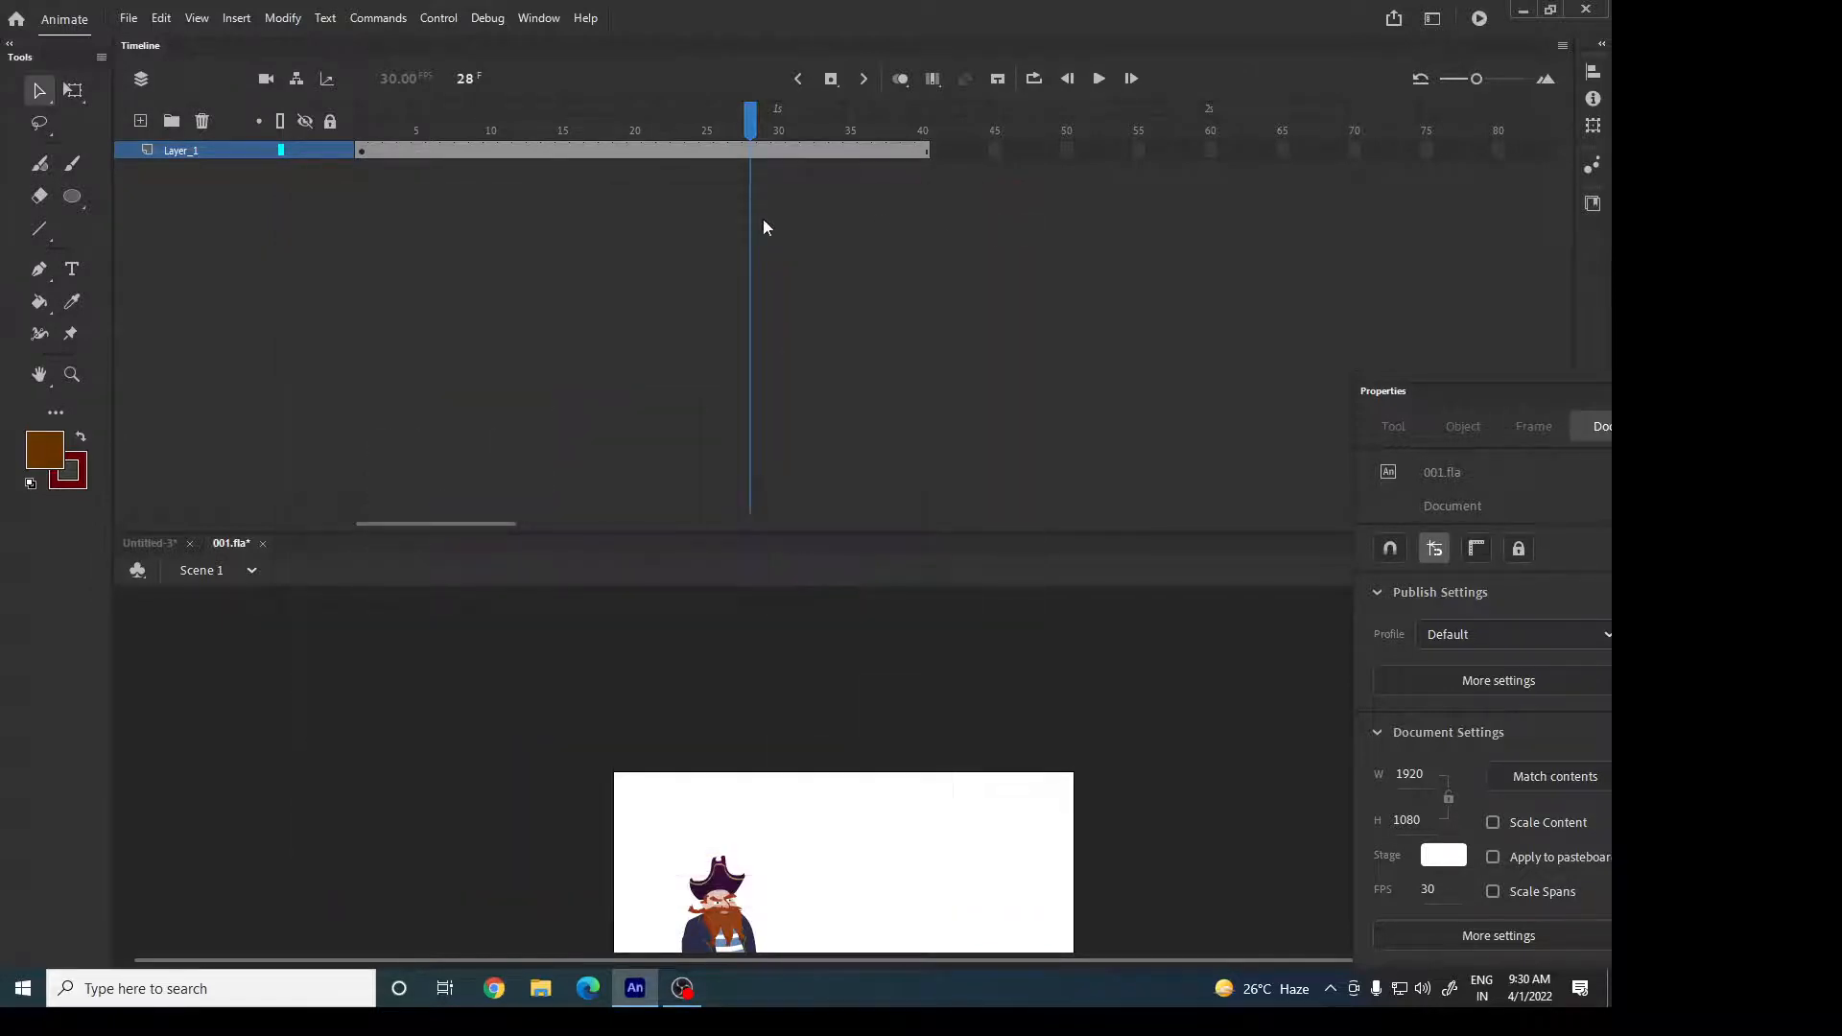
Open the file 002 from the Desktop and test its movie.
left_click(144, 24)
left_click(143, 84)
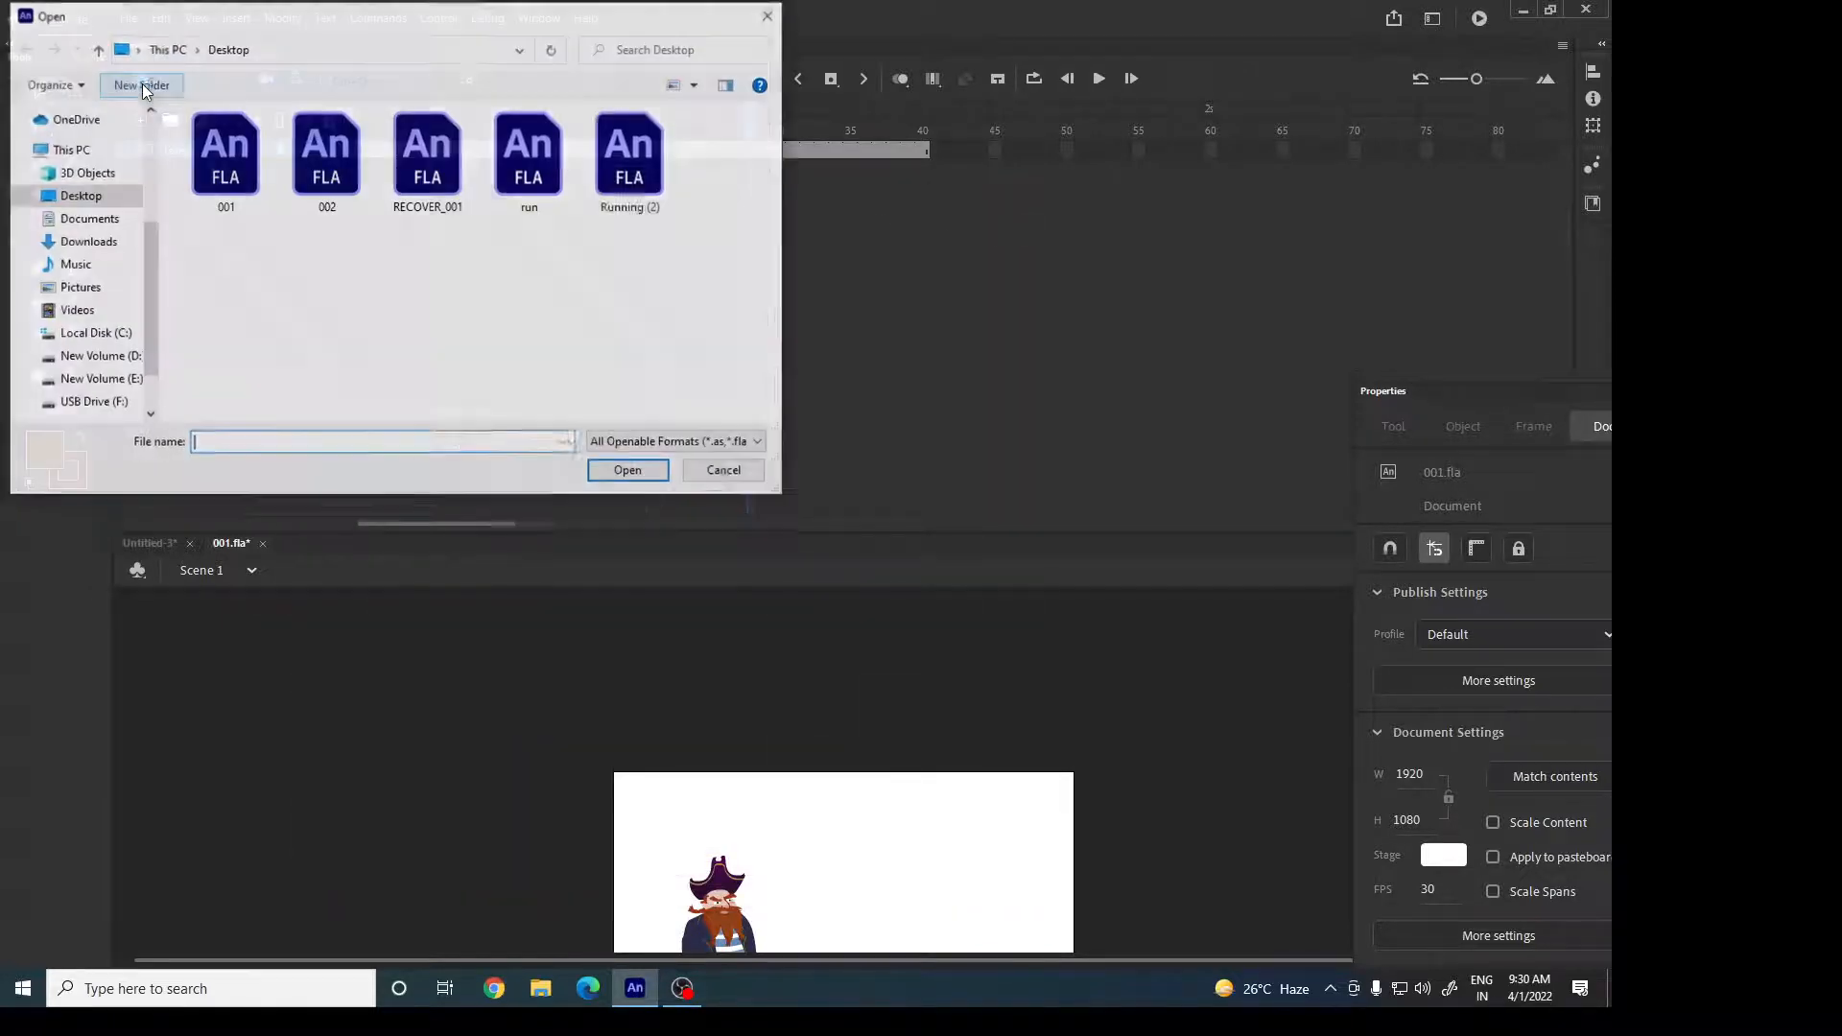
left_click(338, 173)
left_click(619, 477)
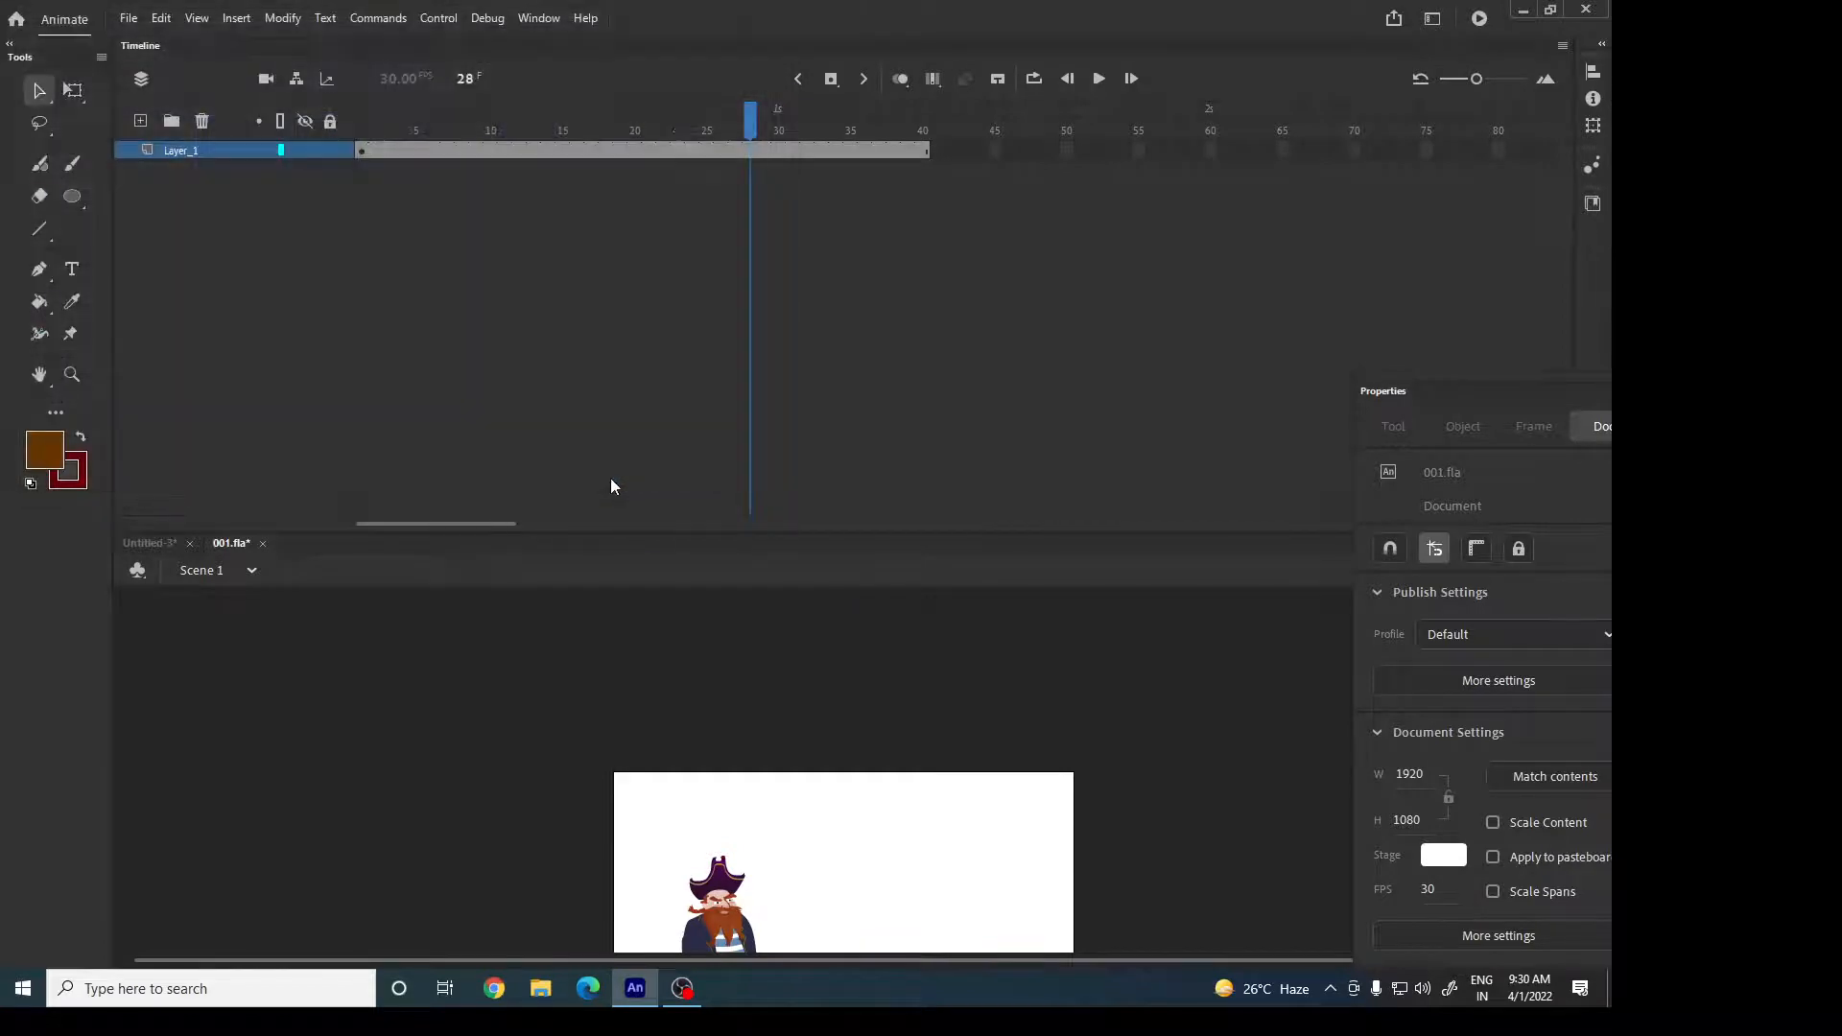
left_click_drag(595, 533, 602, 331)
key("ctrl+Return")
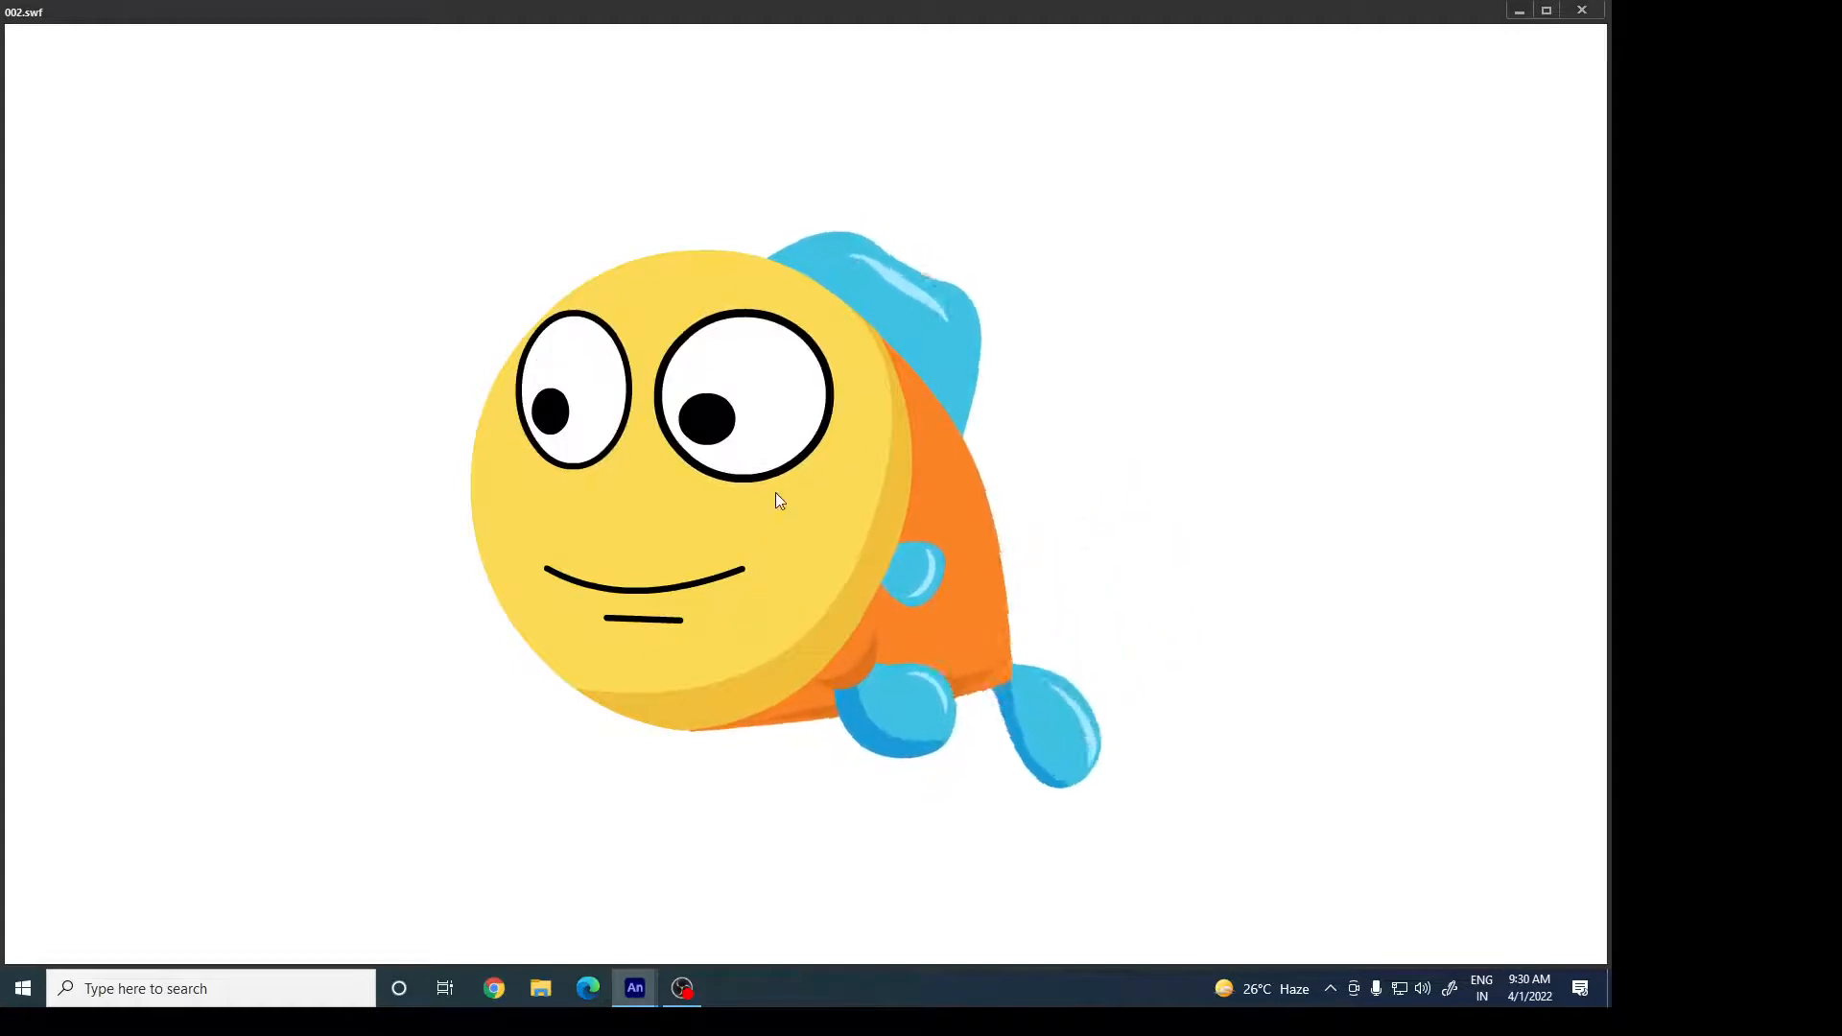
left_click(1582, 10)
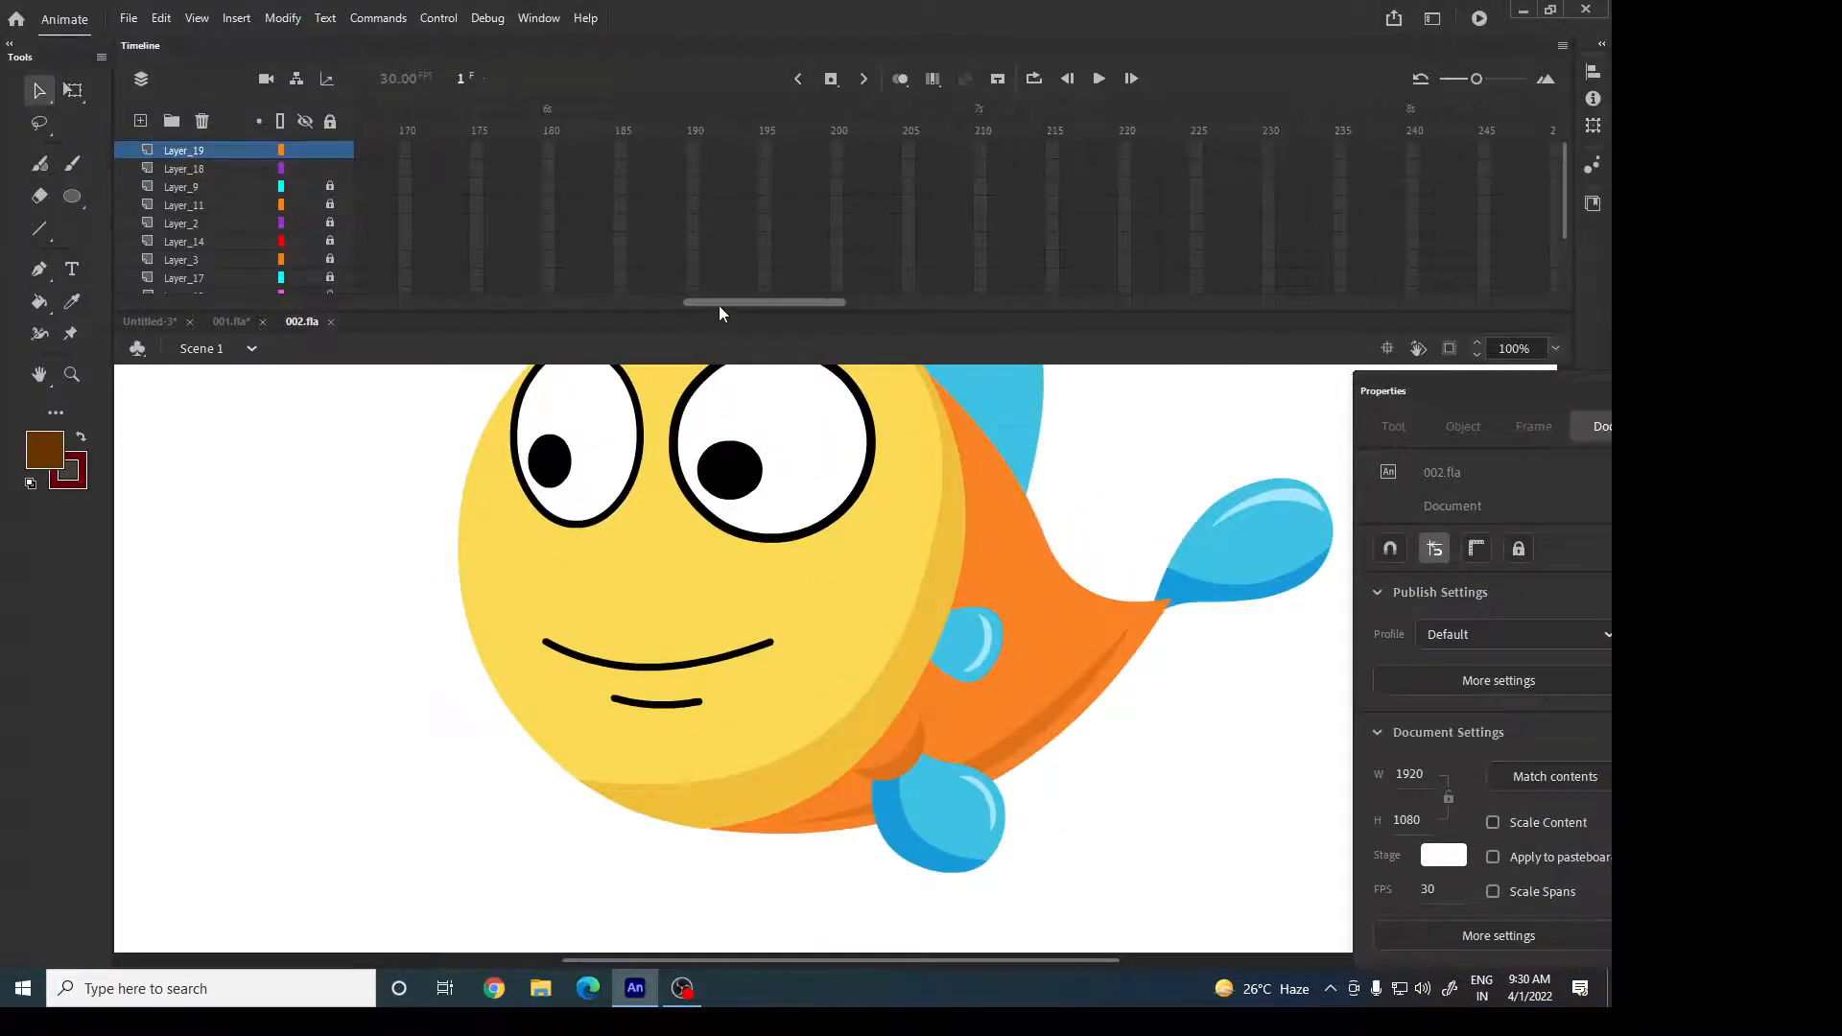
Delete the empty Layer_1 beneath the fish layers and play the fish animation in the timeline.
left_click_drag(409, 312, 384, 473)
left_click(250, 373)
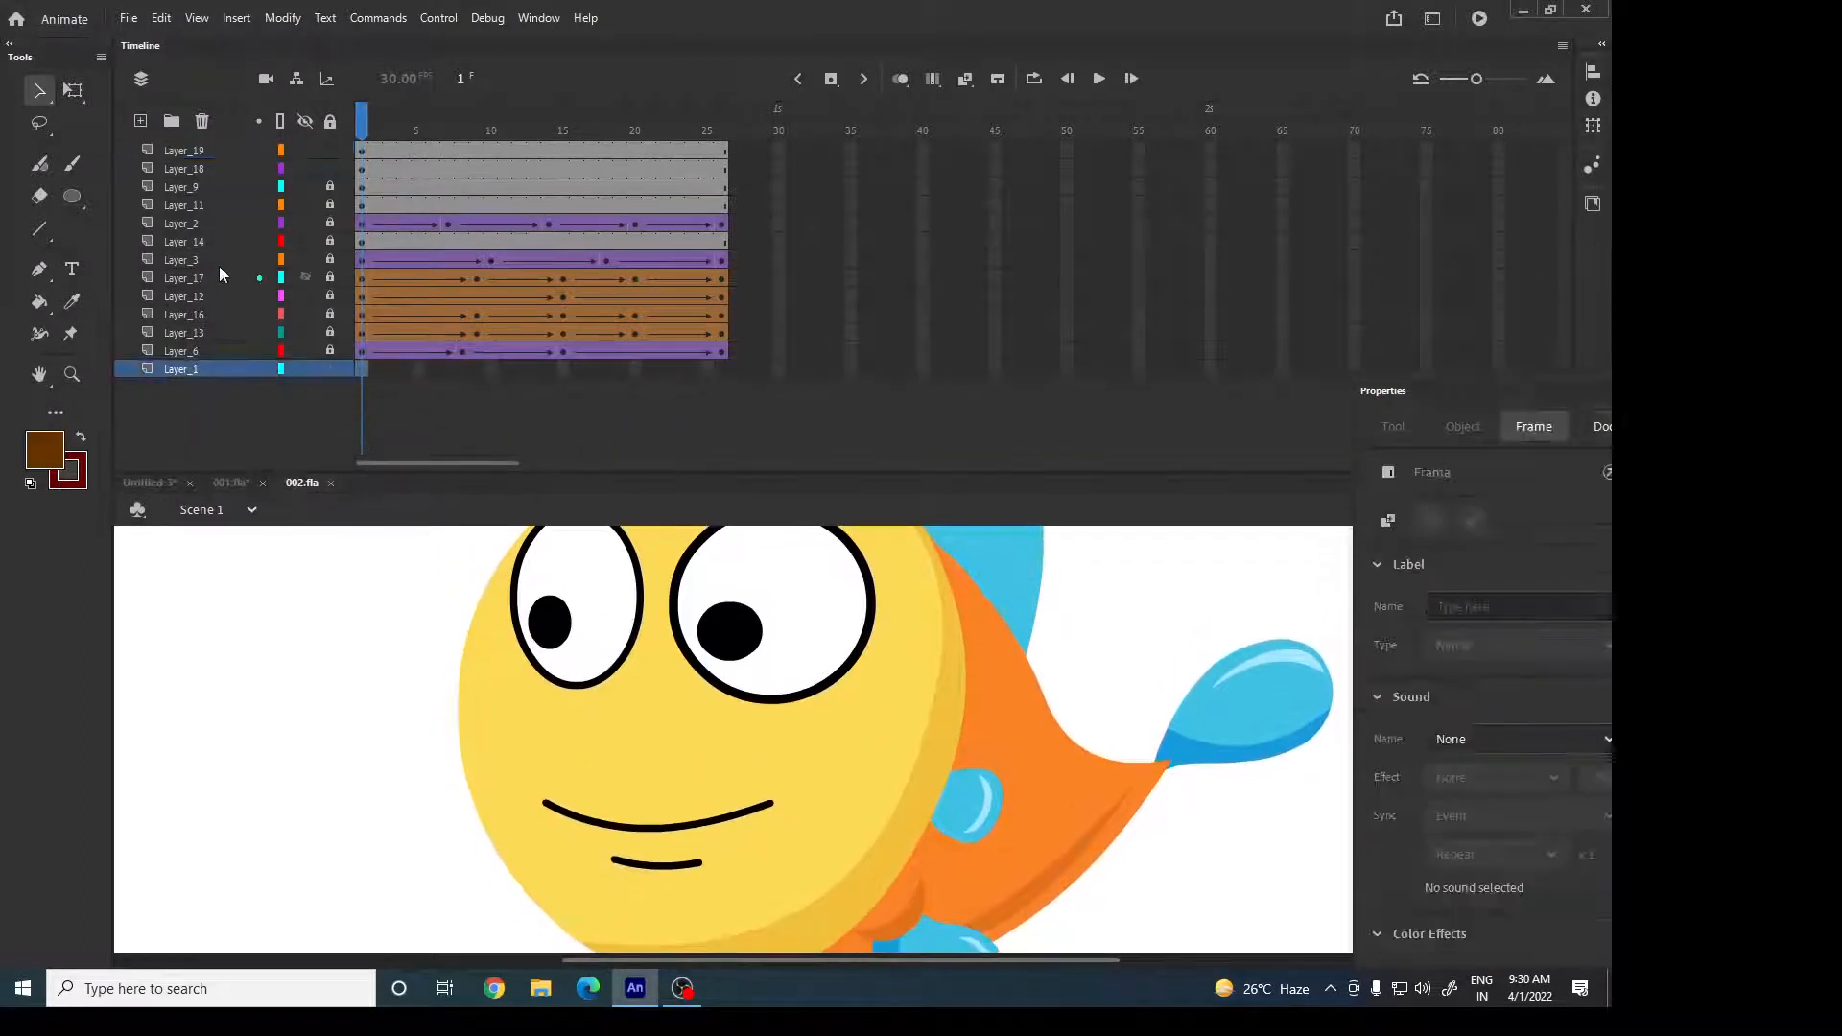
left_click(201, 120)
key("Return")
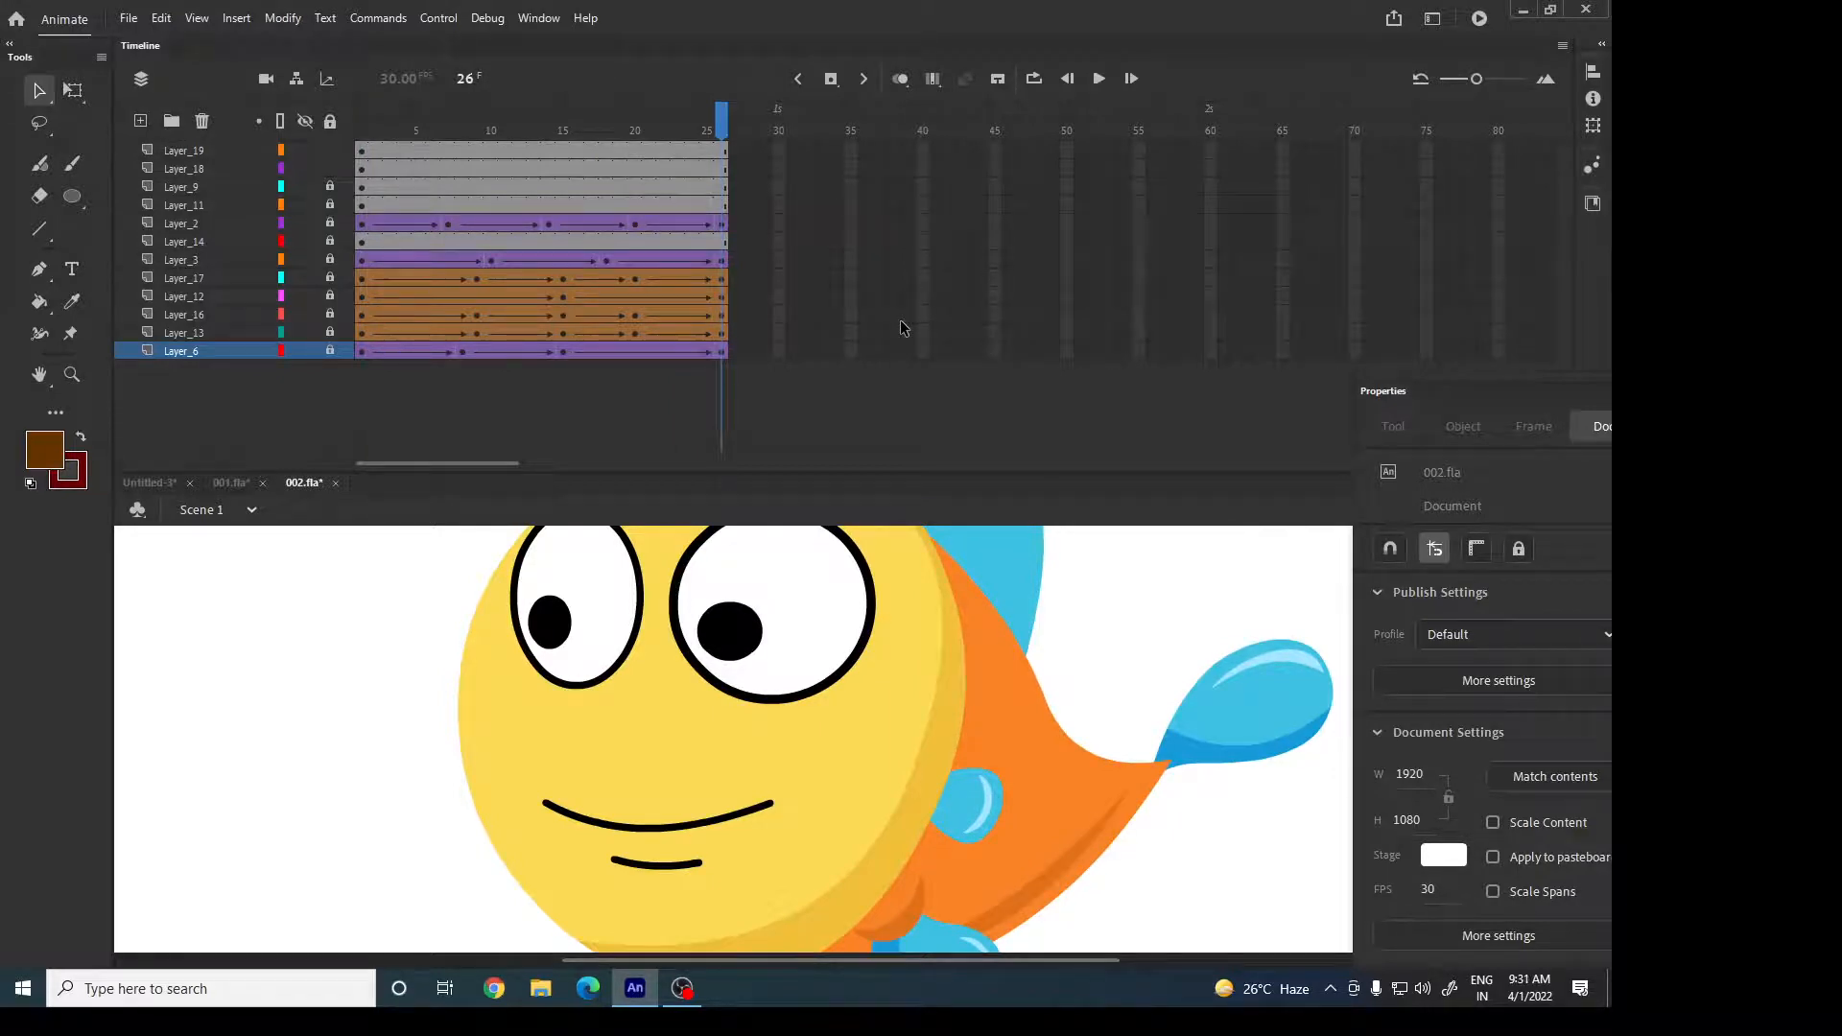
Cut all the fish animation layers, from Layer_19 down to Layer_6, out of Scene 1.
left_click(209, 153)
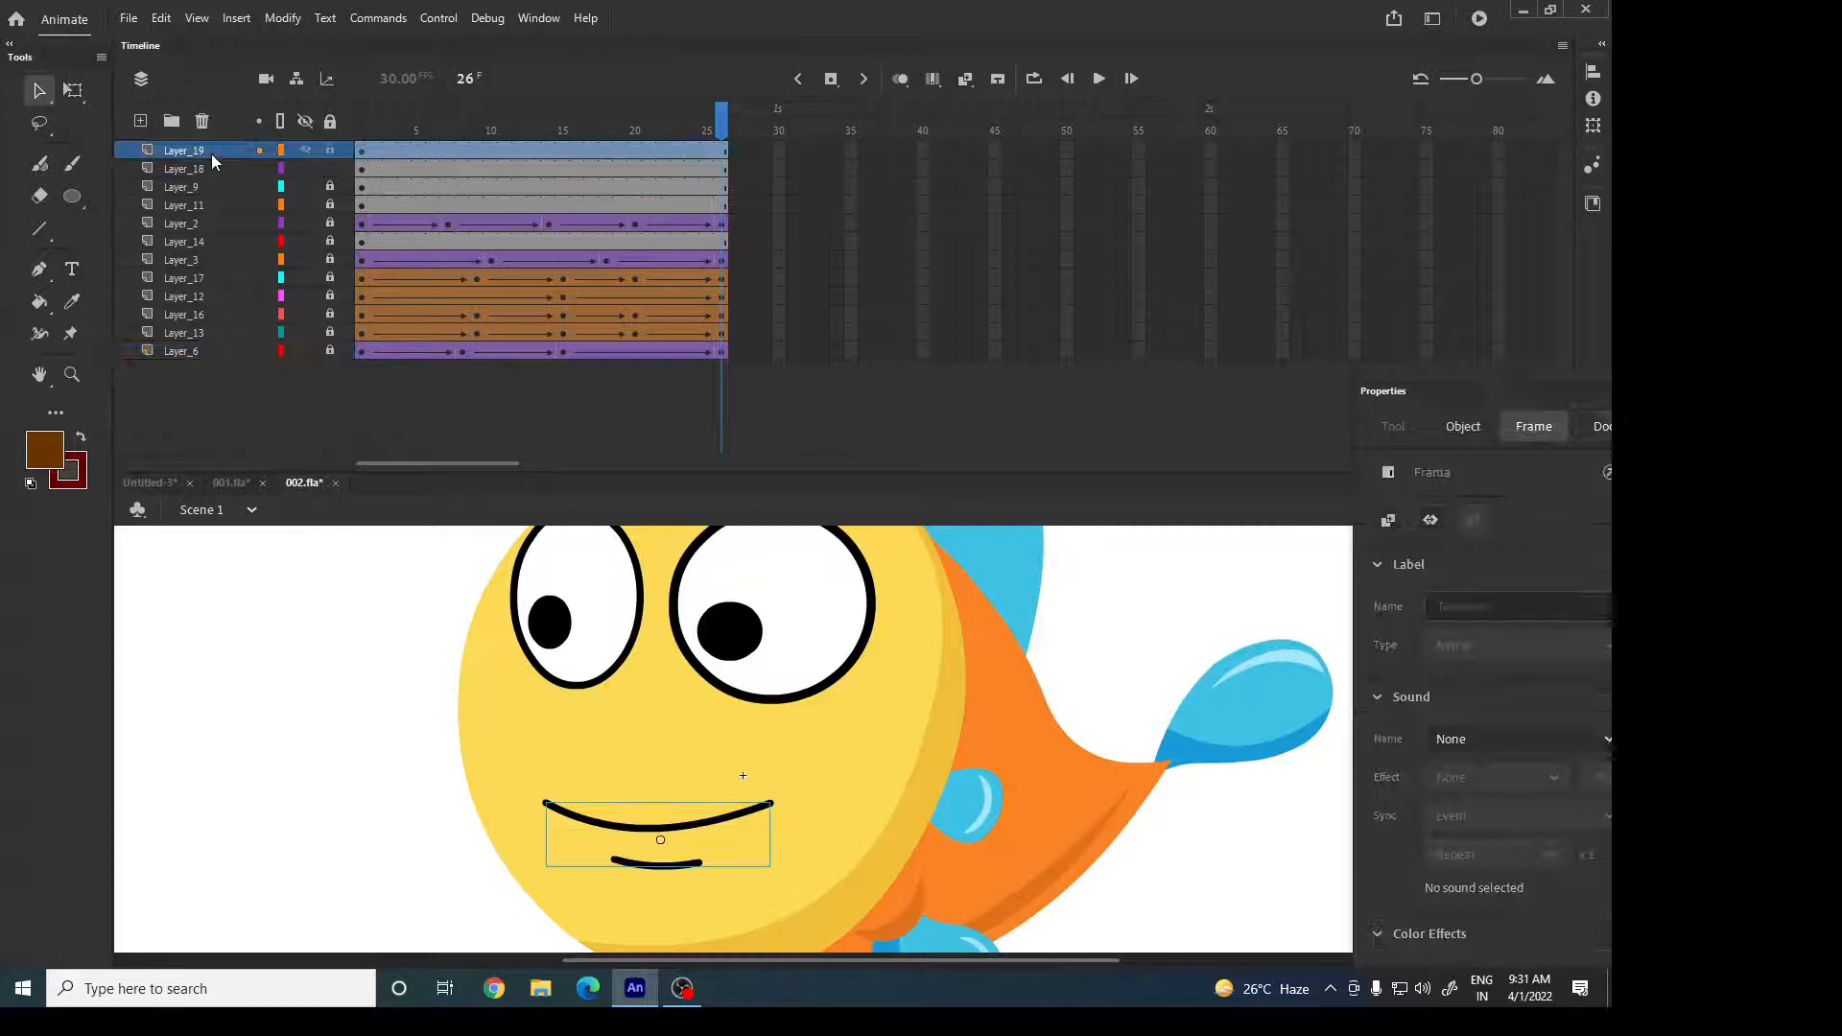
left_click(209, 357, "shift")
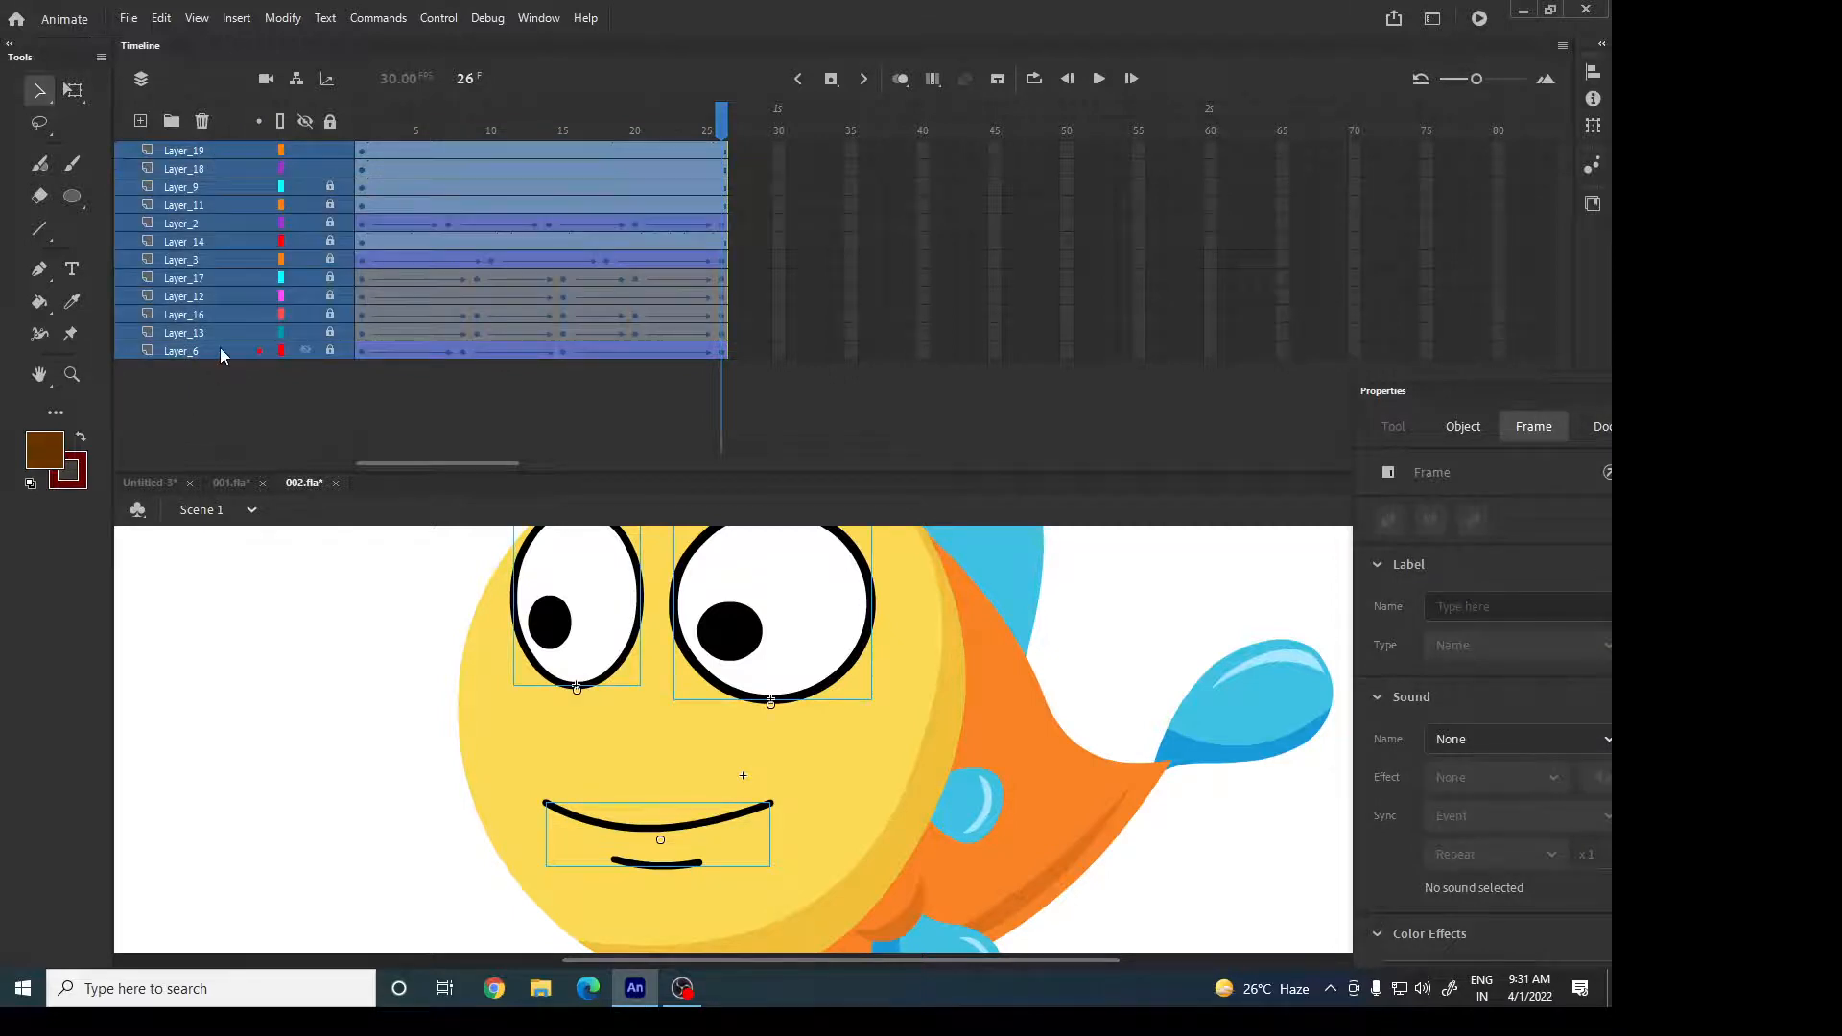
right_click(221, 347)
left_click(350, 519)
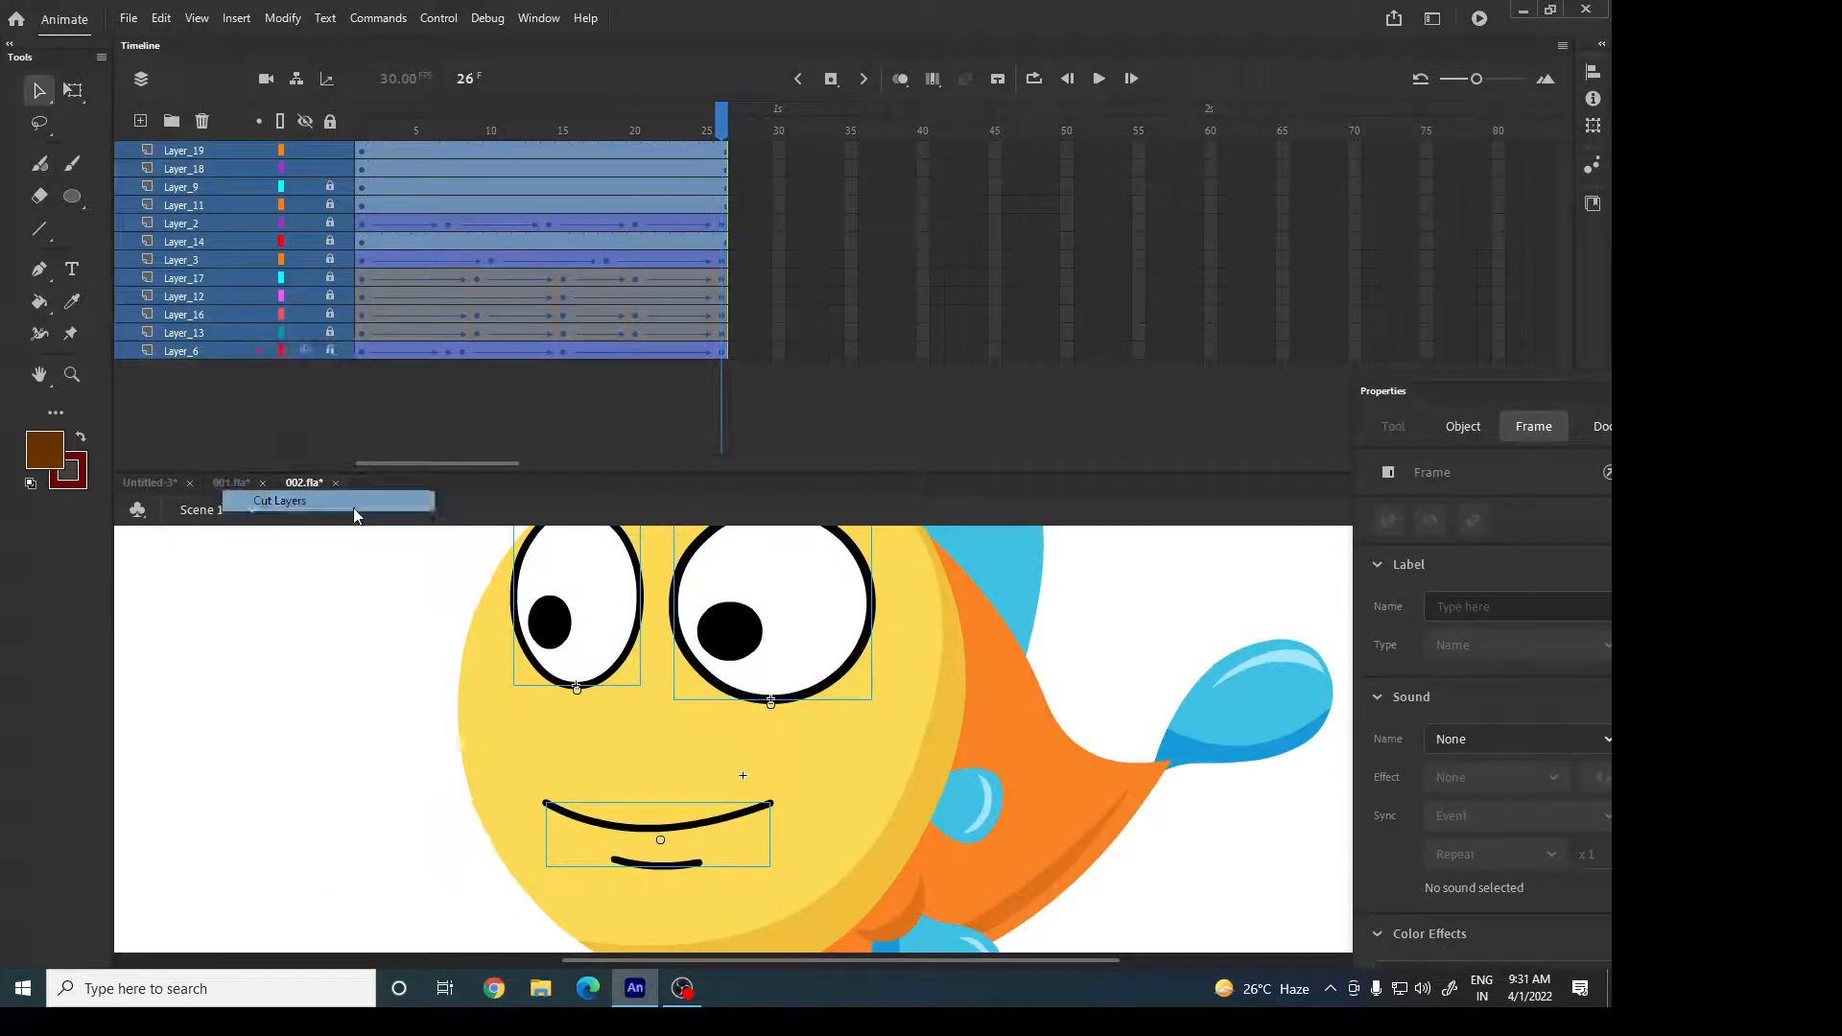
left_click(308, 482)
Create a new Graphic symbol named "fish".
left_click(236, 18)
left_click(250, 42)
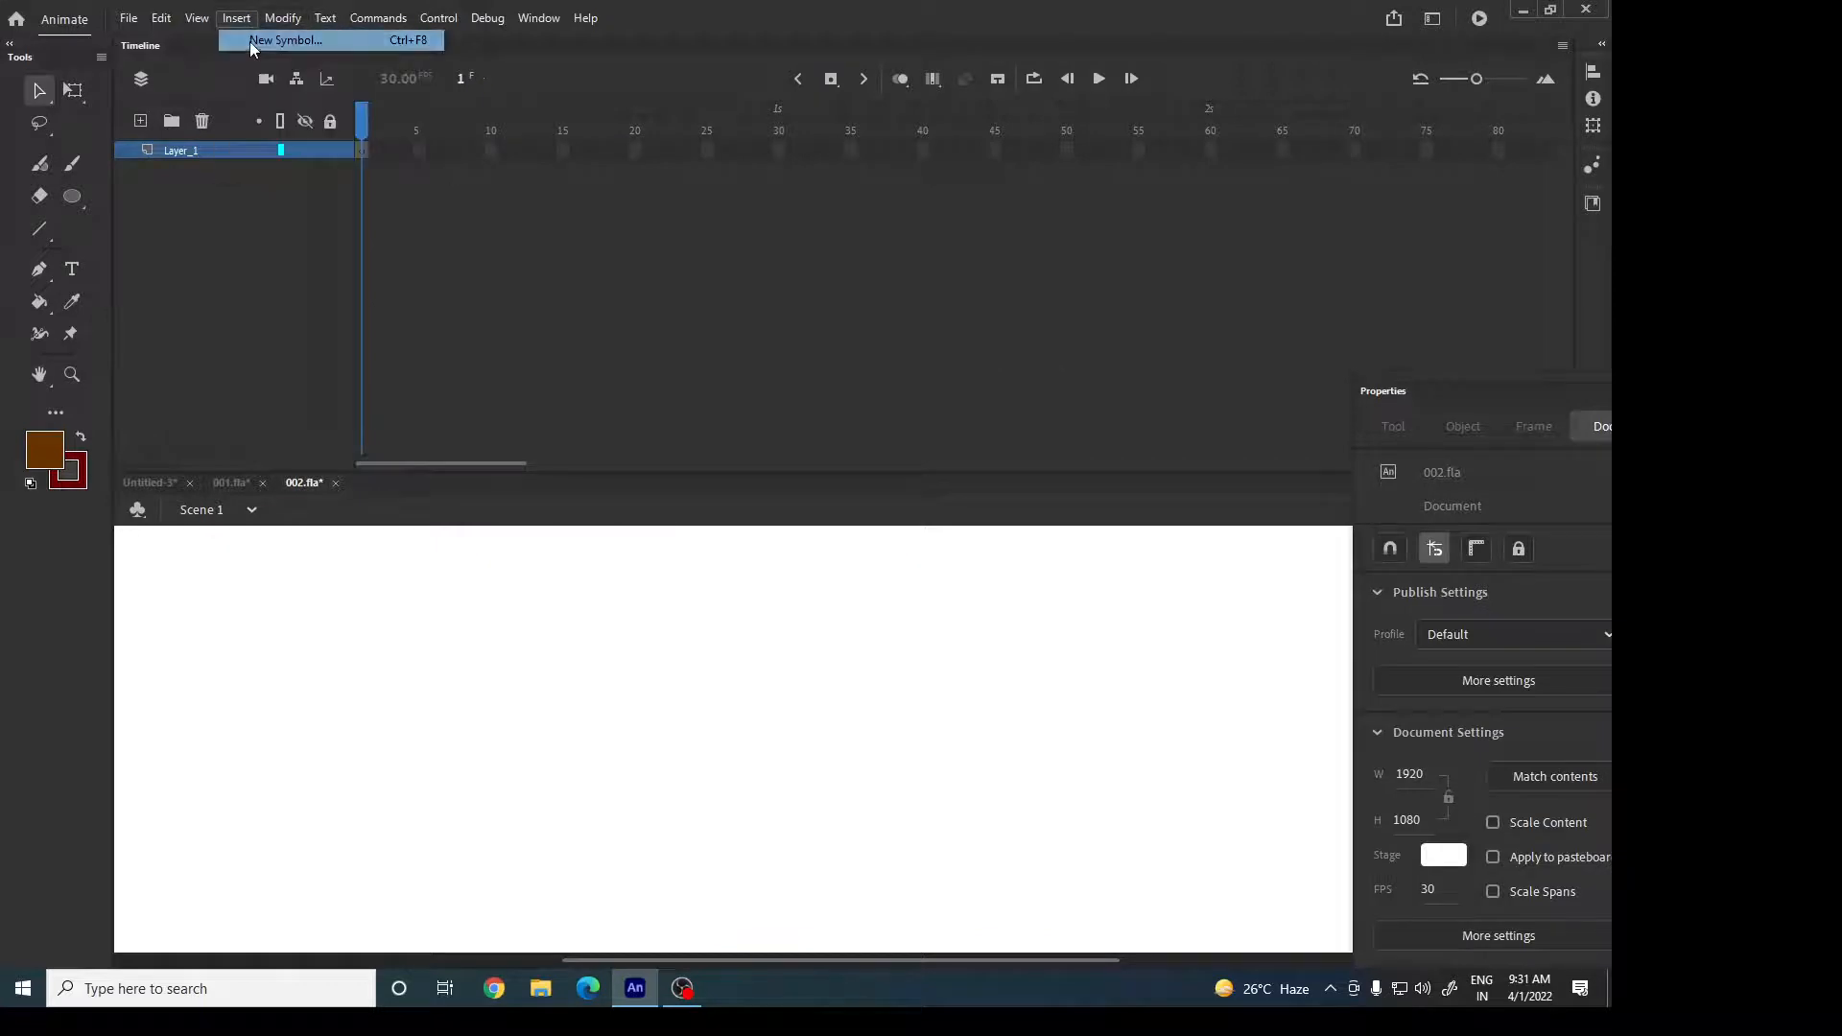
type("fish")
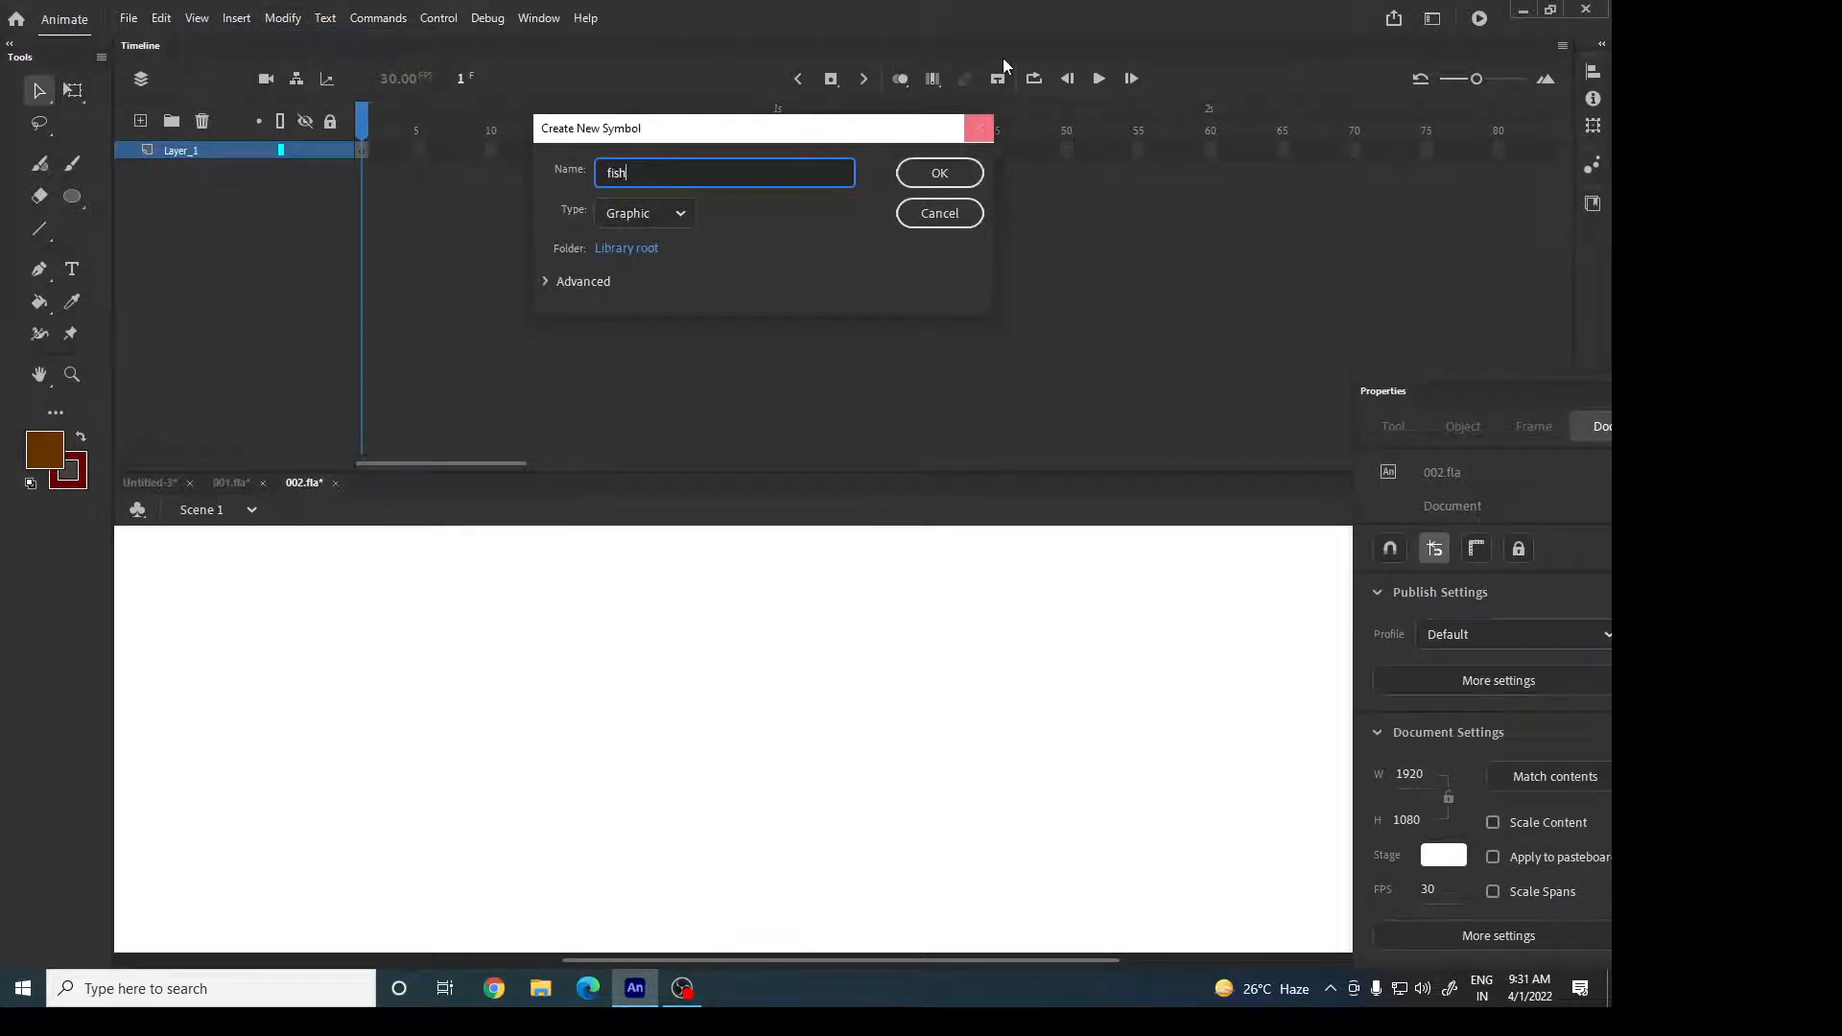
left_click(939, 175)
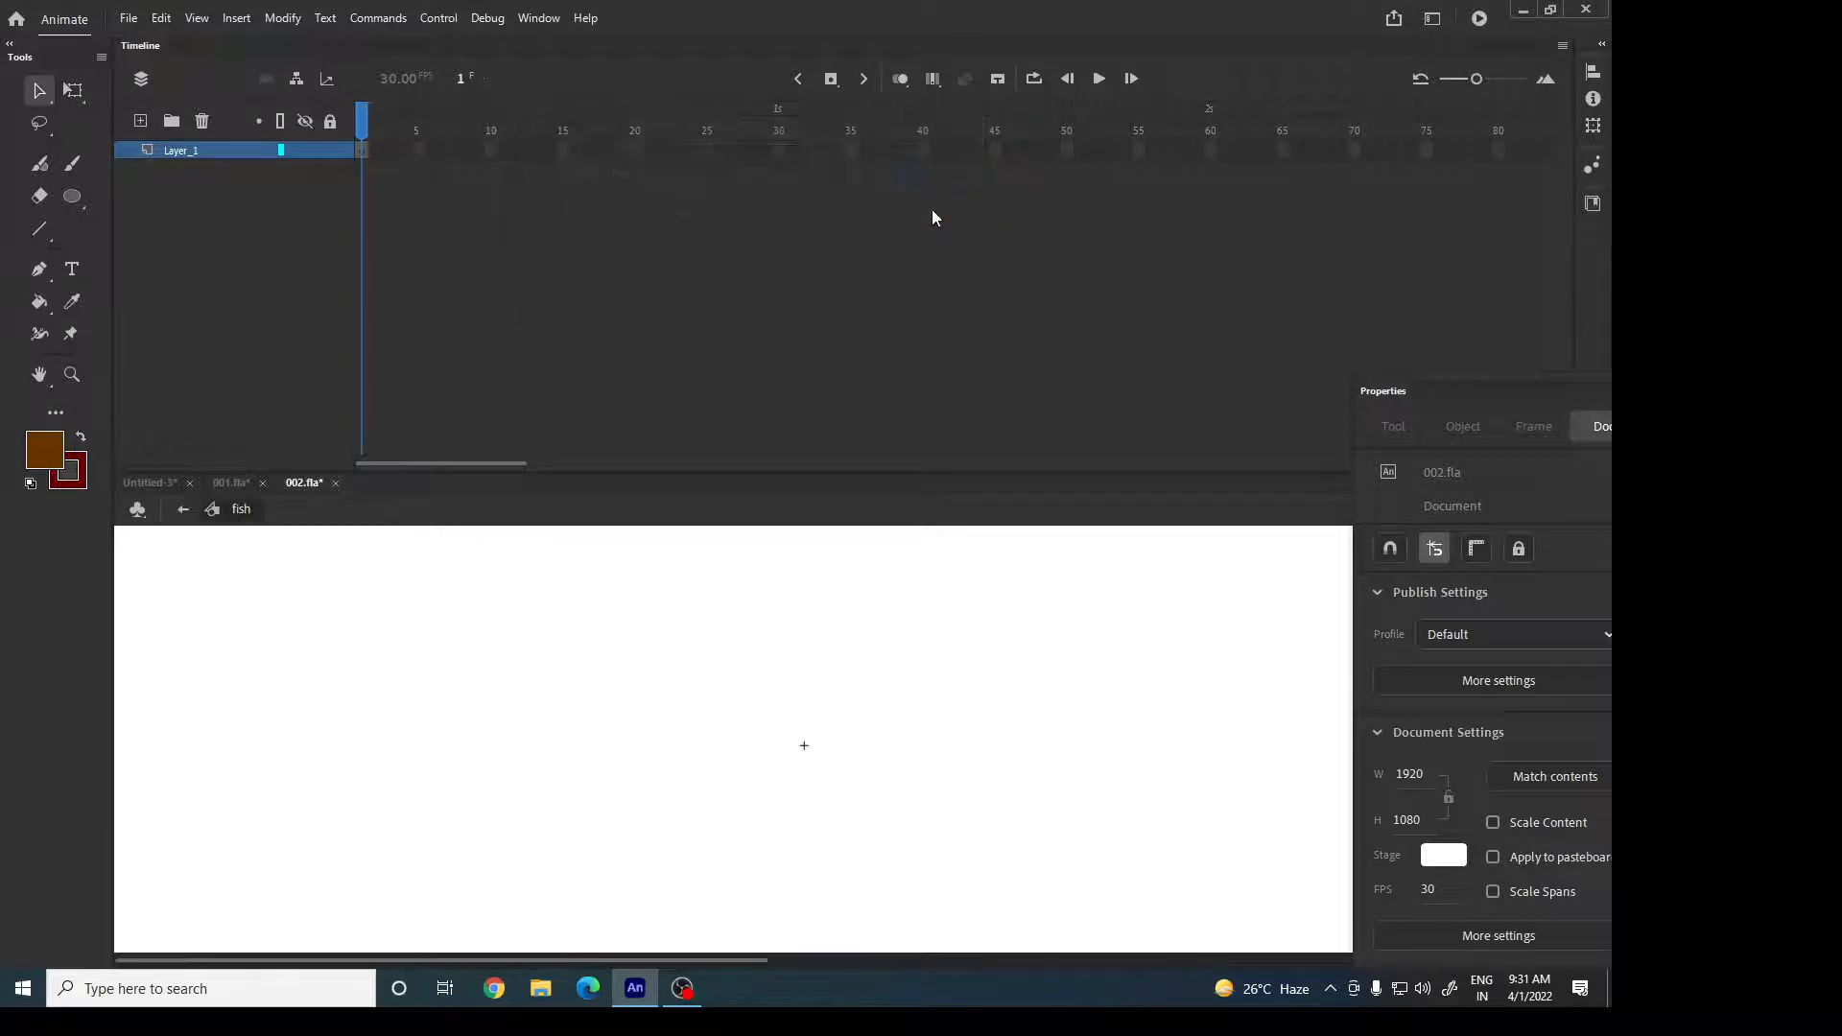
Paste the cut layers into the fish symbol, scrub its timeline to frame 26, and return to Scene 1.
right_click(209, 160)
left_click(276, 346)
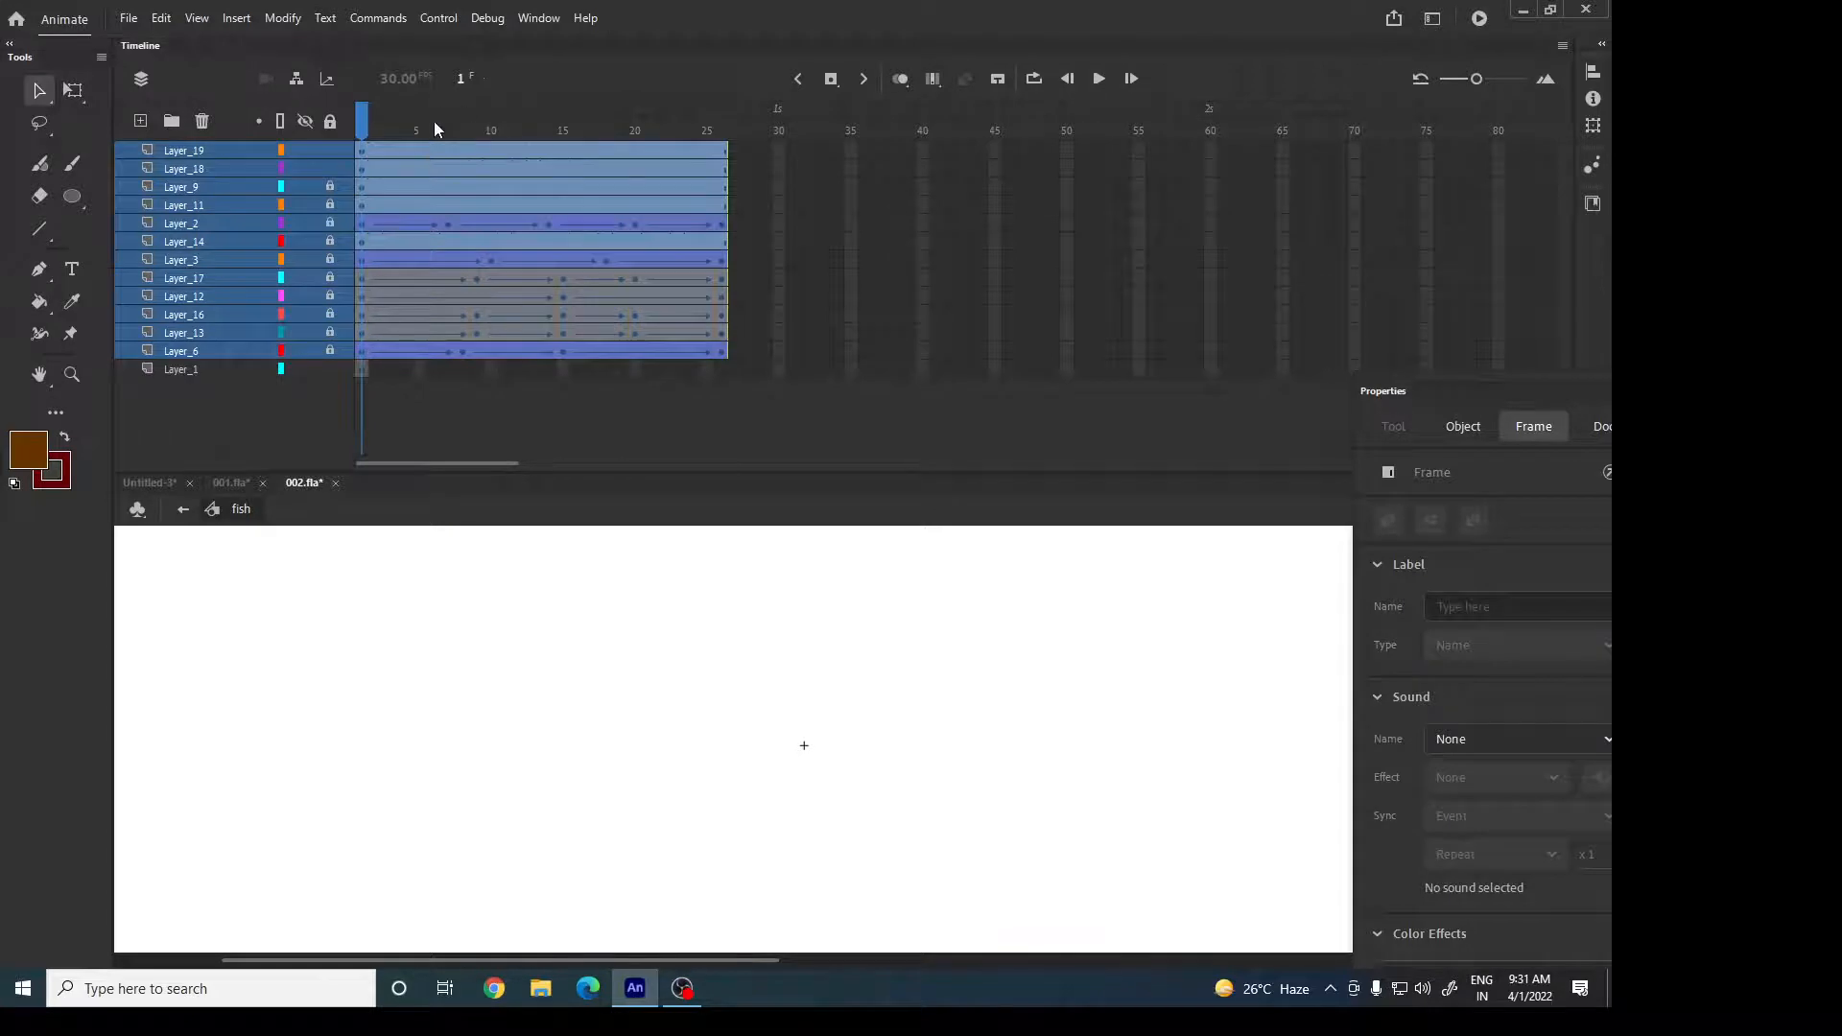
left_click_drag(433, 121, 722, 120)
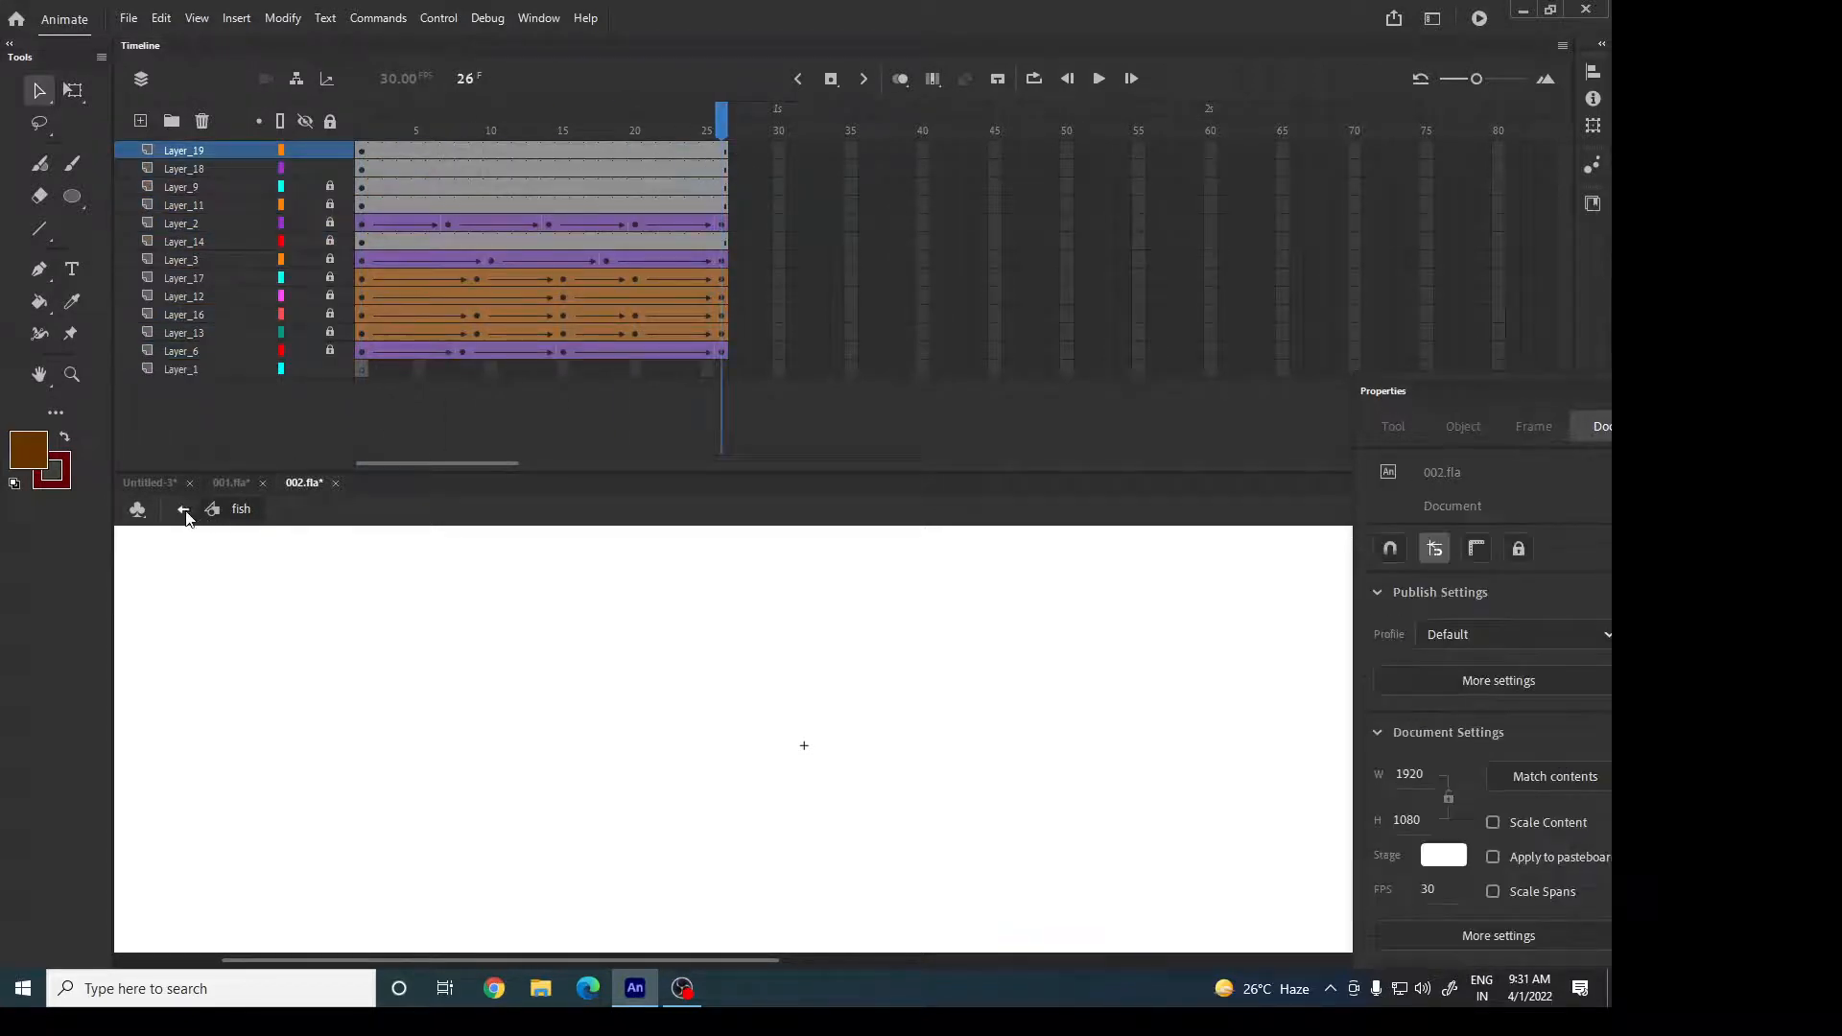
left_click(185, 512)
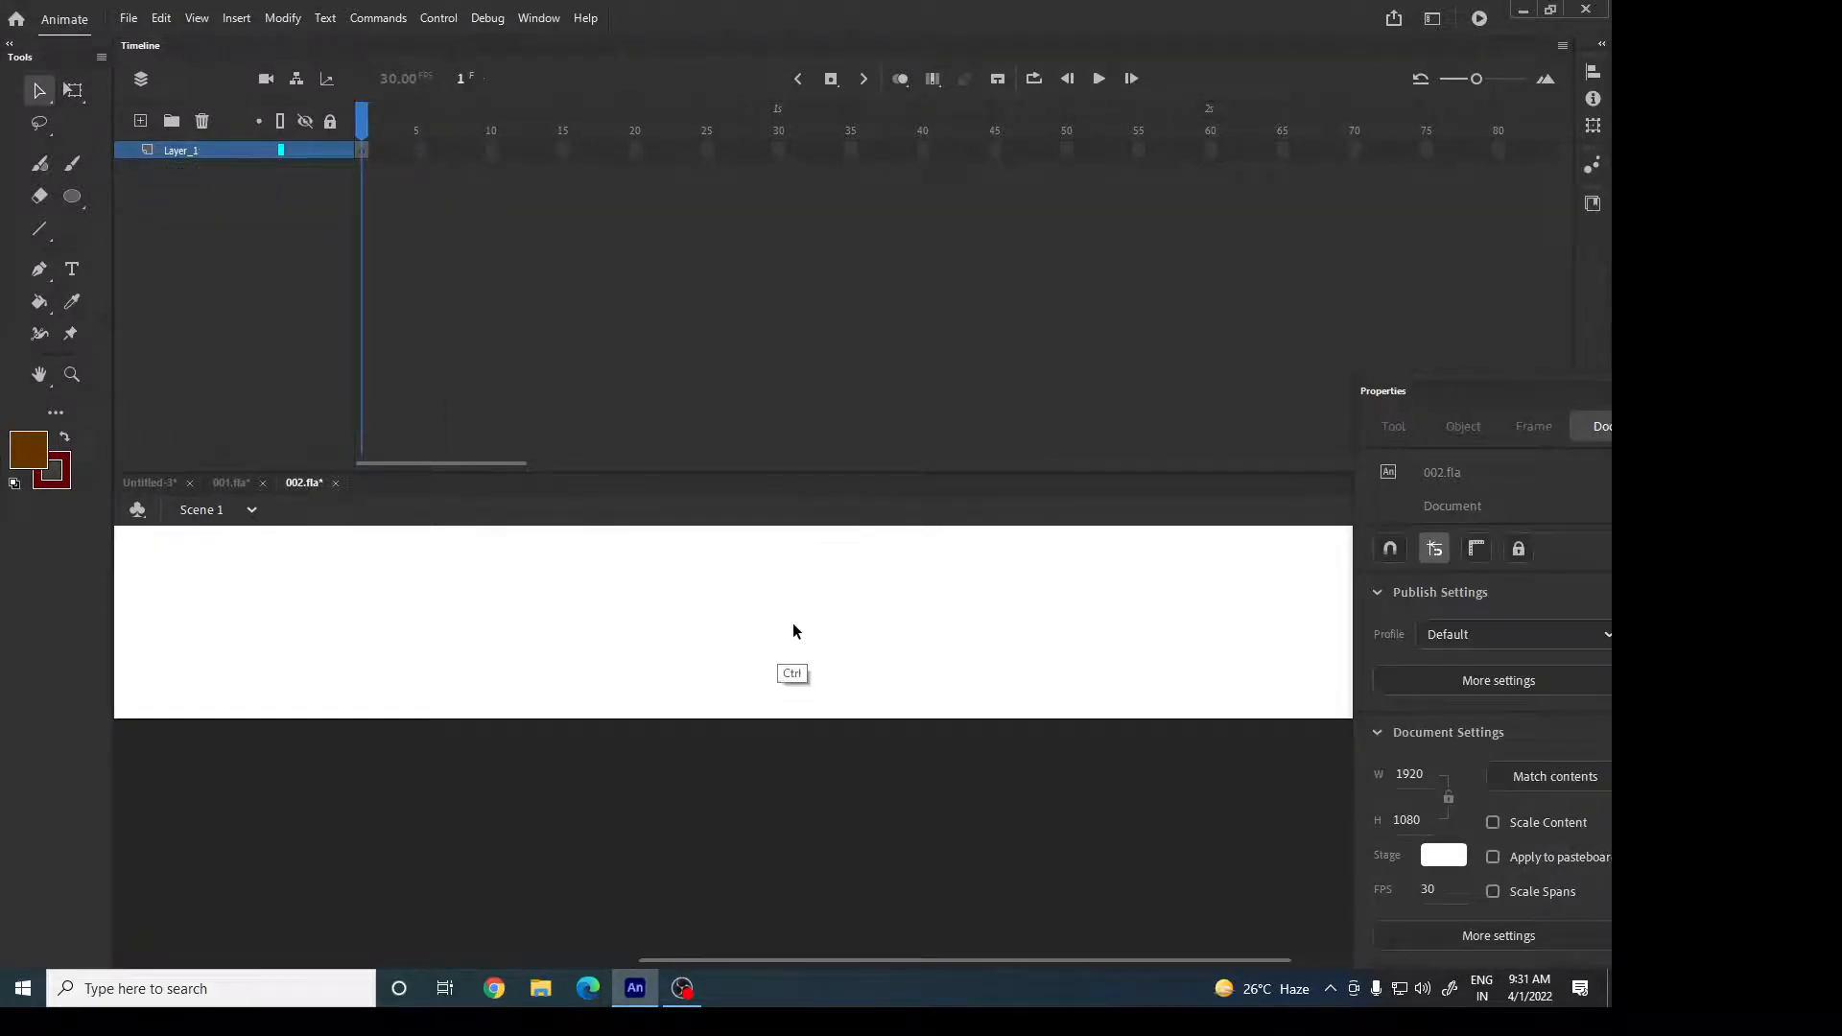
Place an instance of the fish symbol from the library on the left half of the stage.
scroll(792, 630, "down", 1)
left_click_drag(794, 472, 795, 269)
left_click_drag(786, 679, 785, 631)
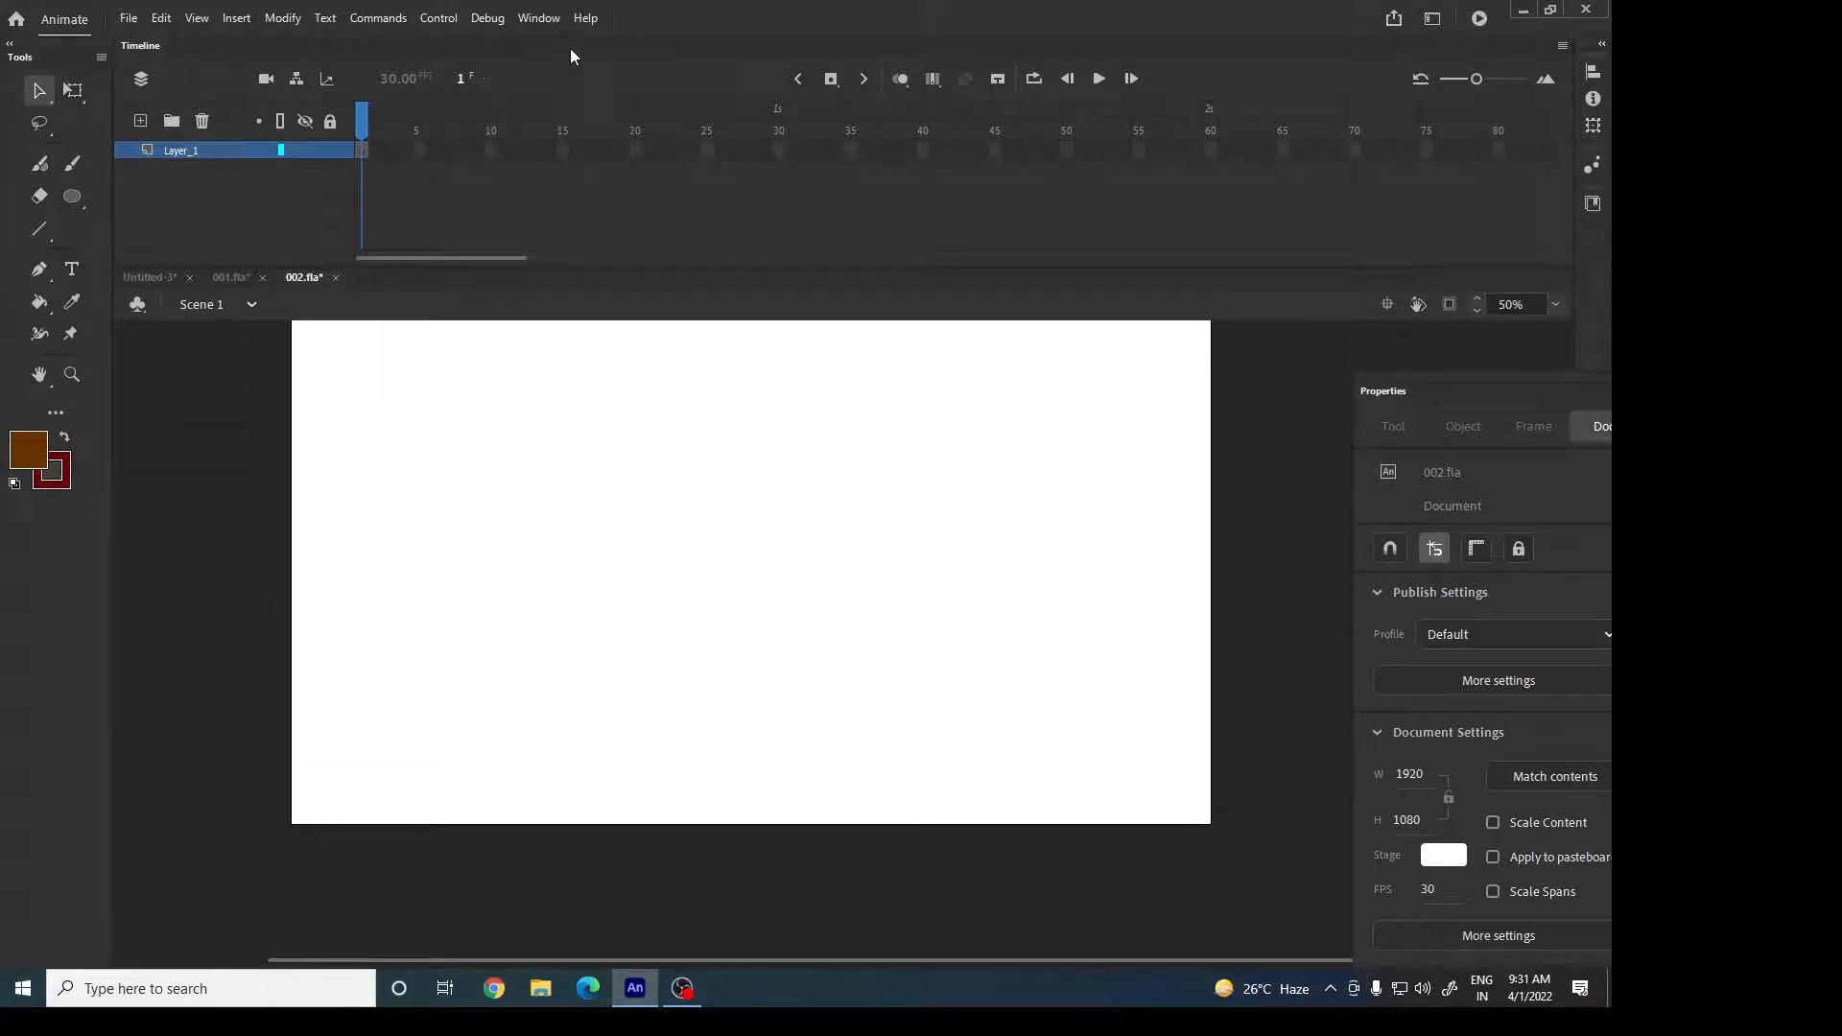
left_click(538, 18)
left_click(585, 266)
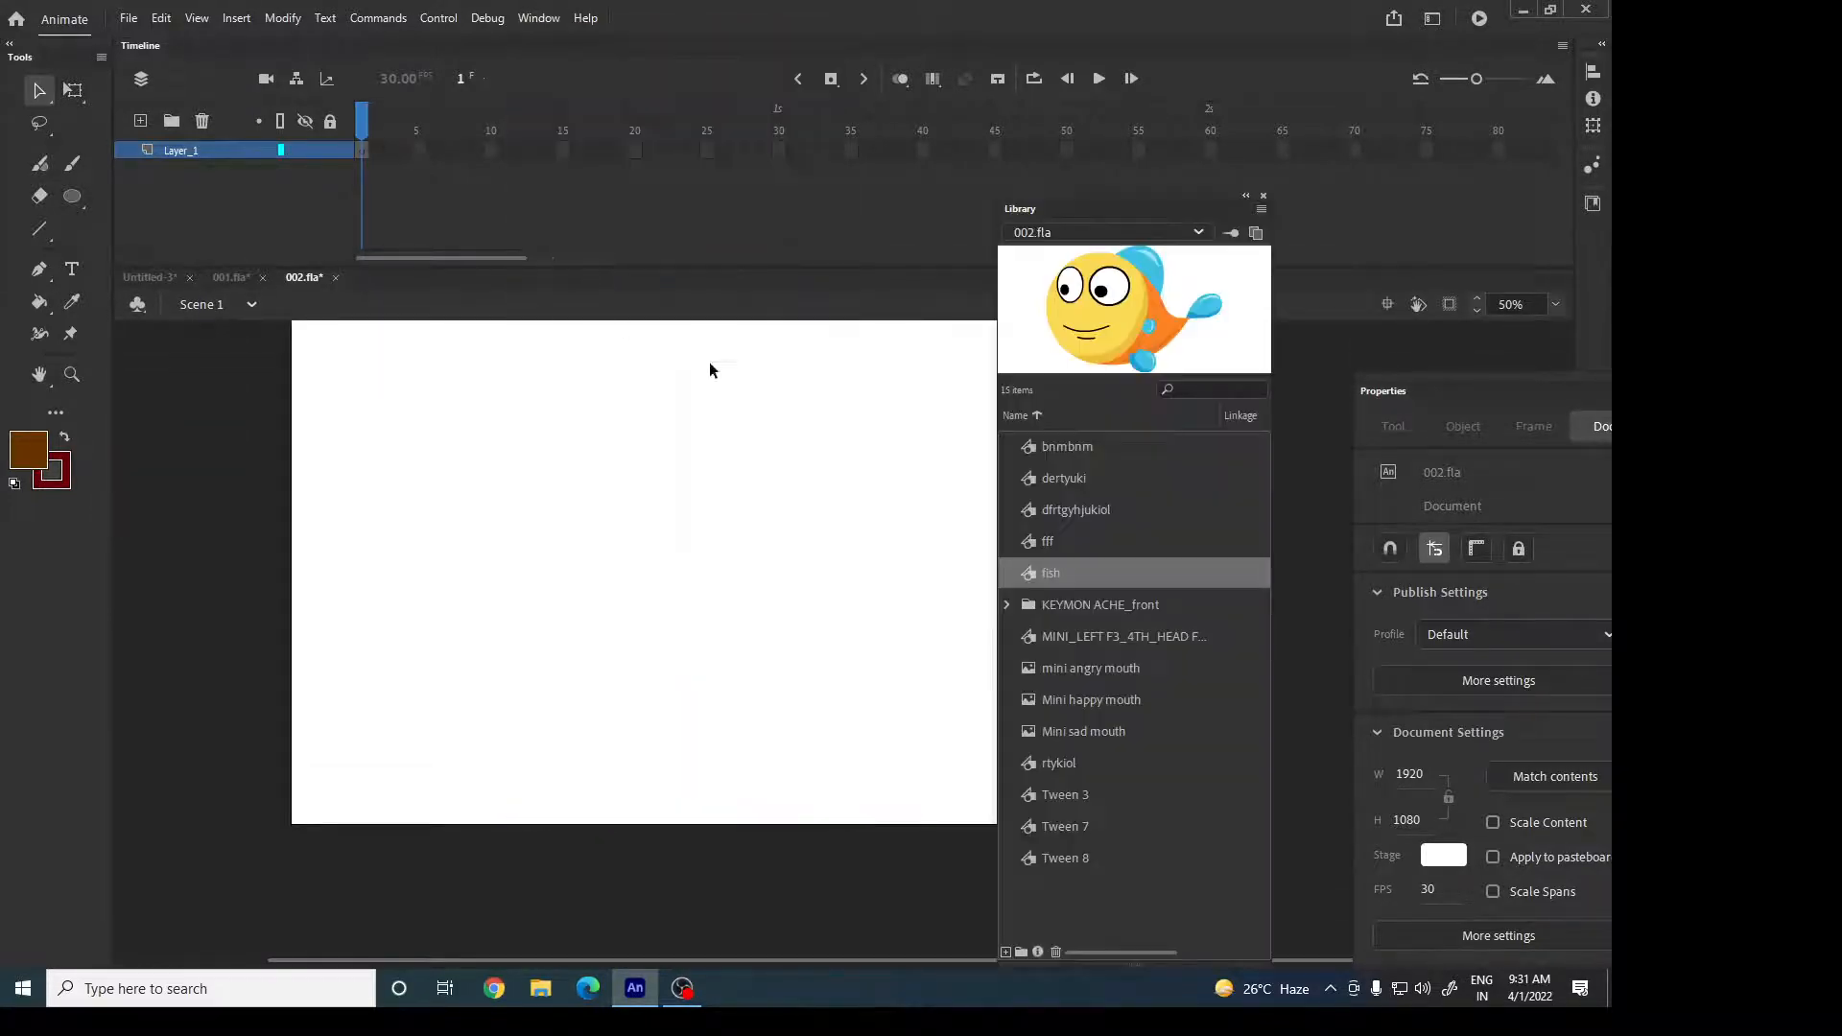
left_click_drag(1057, 584, 669, 618)
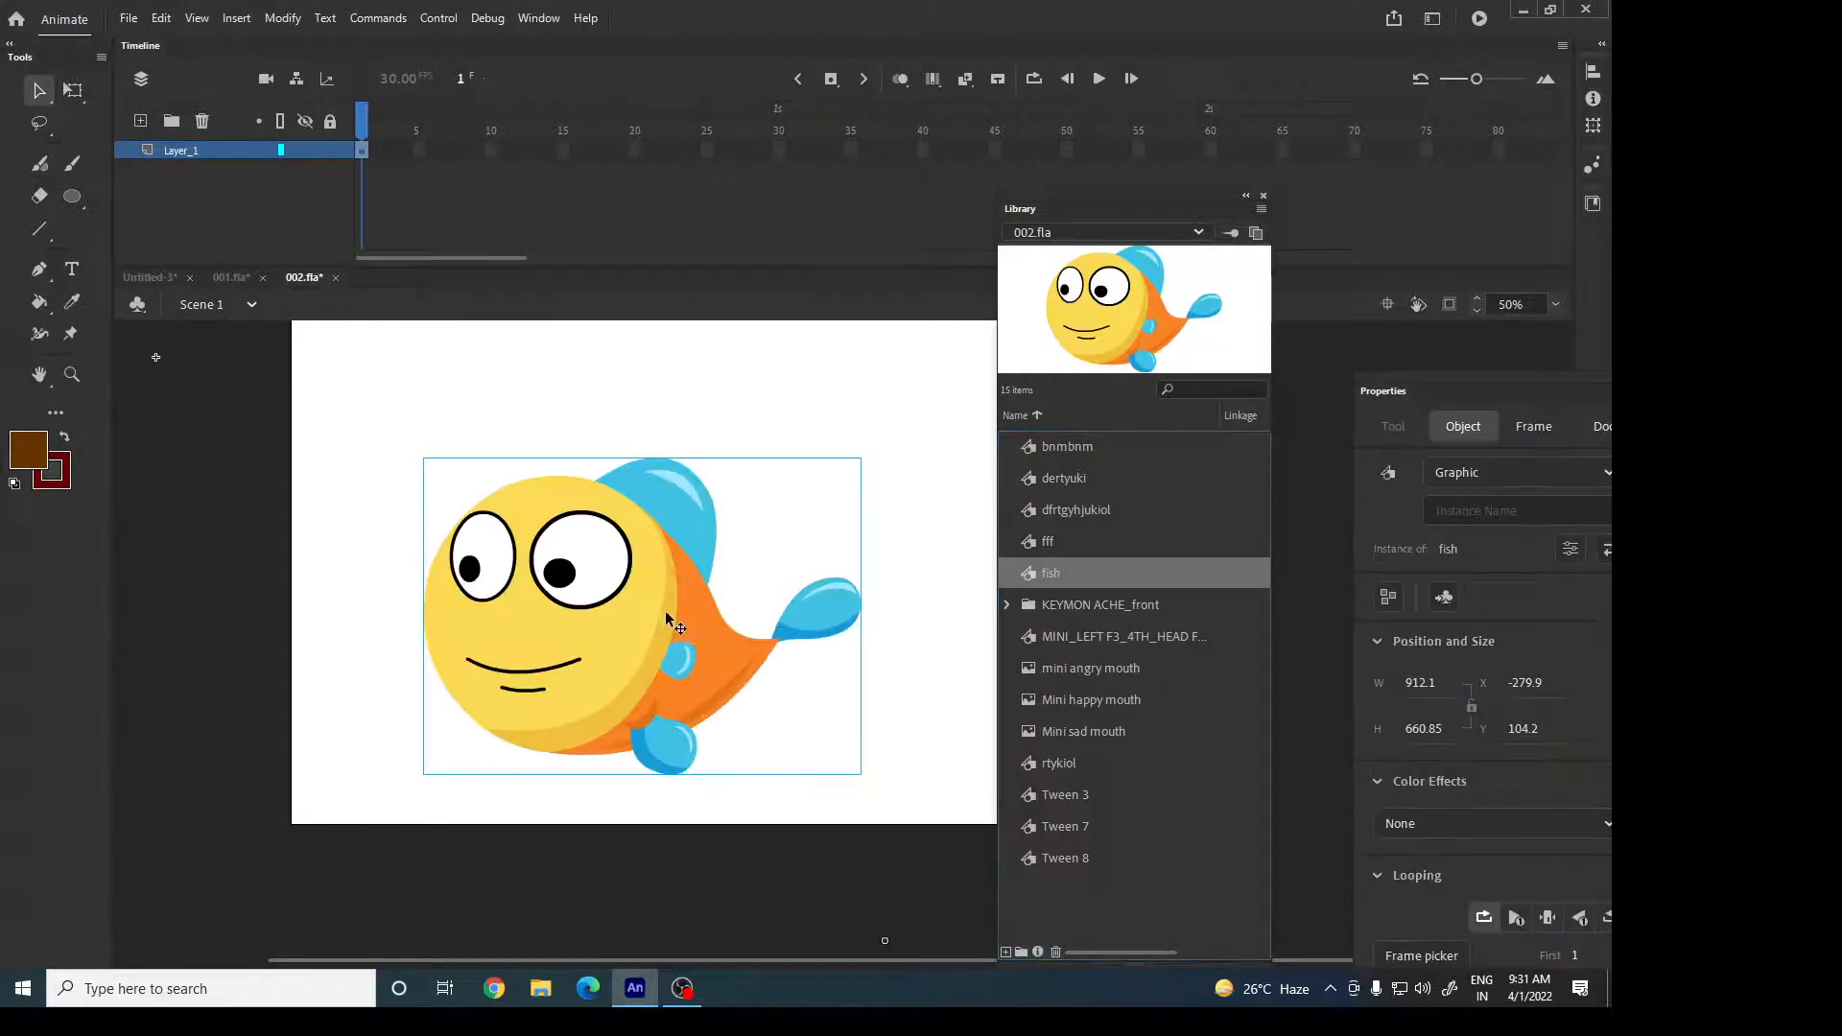
Extend the Scene 1 layer holding the fish instance to frame 80 after checking the fish symbol's 26-frame length.
left_click(1264, 197)
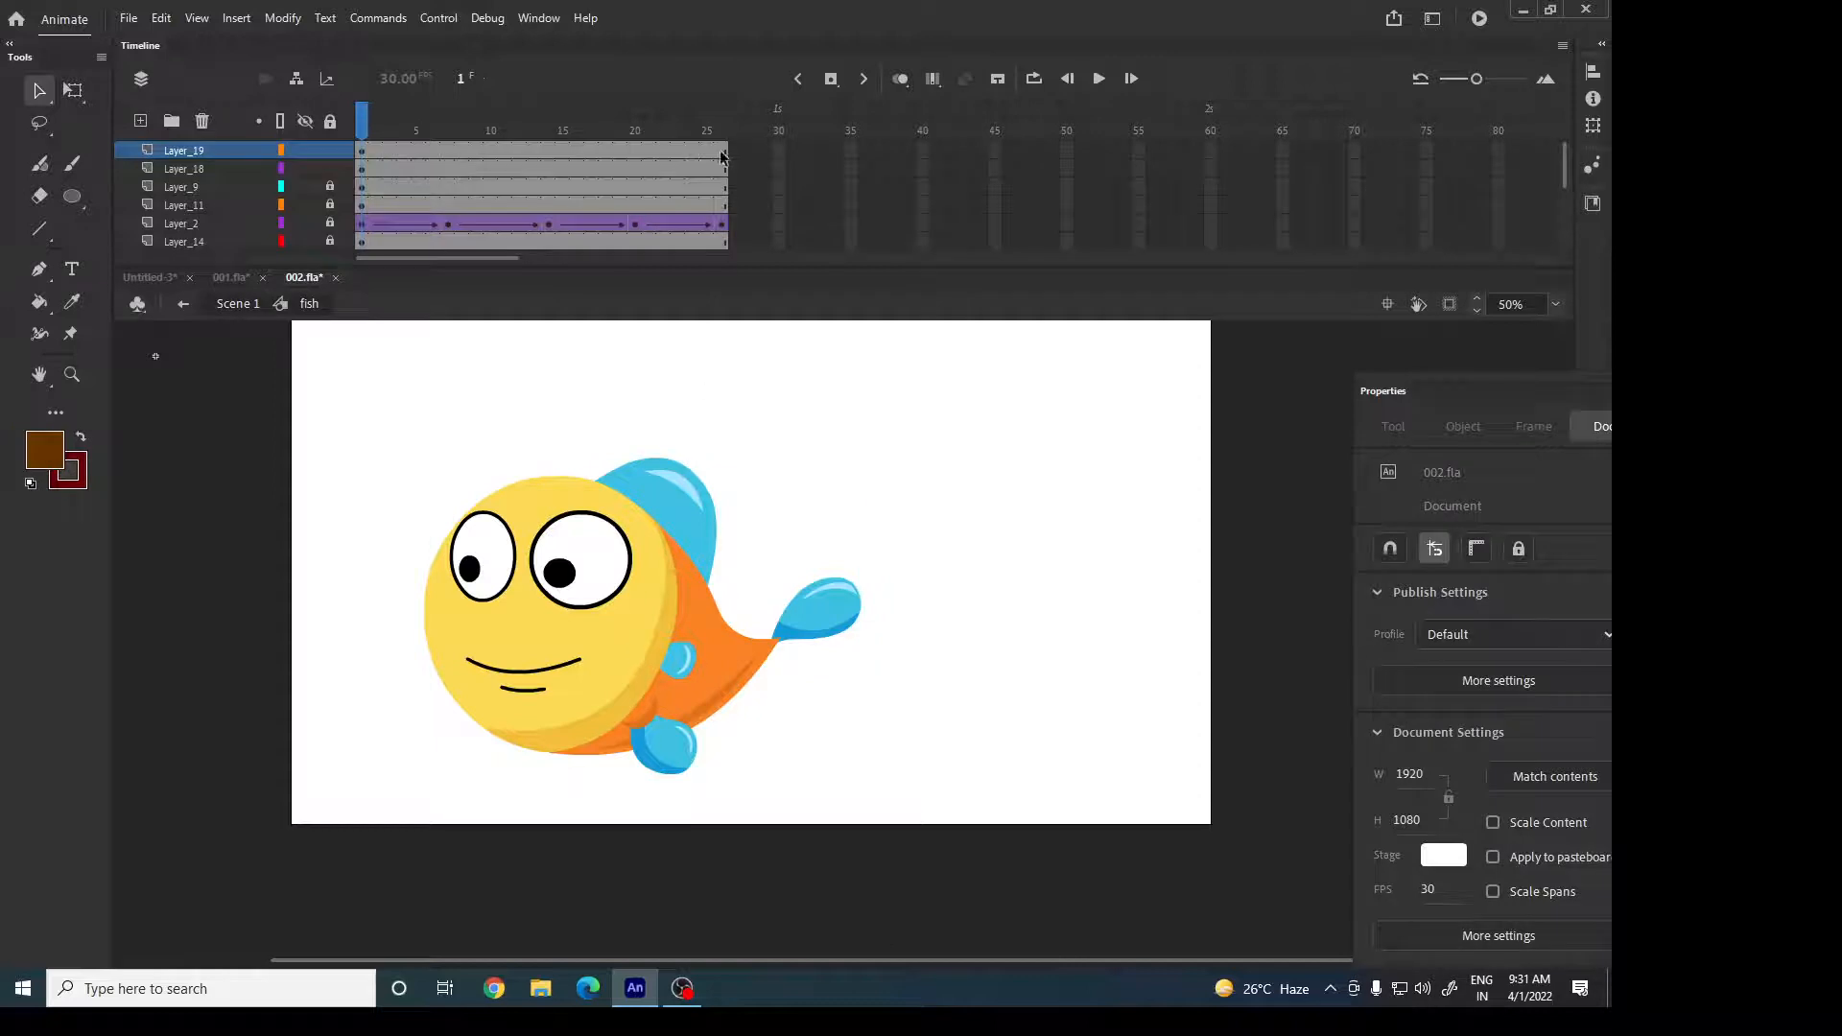
left_click(721, 156)
left_click(239, 304)
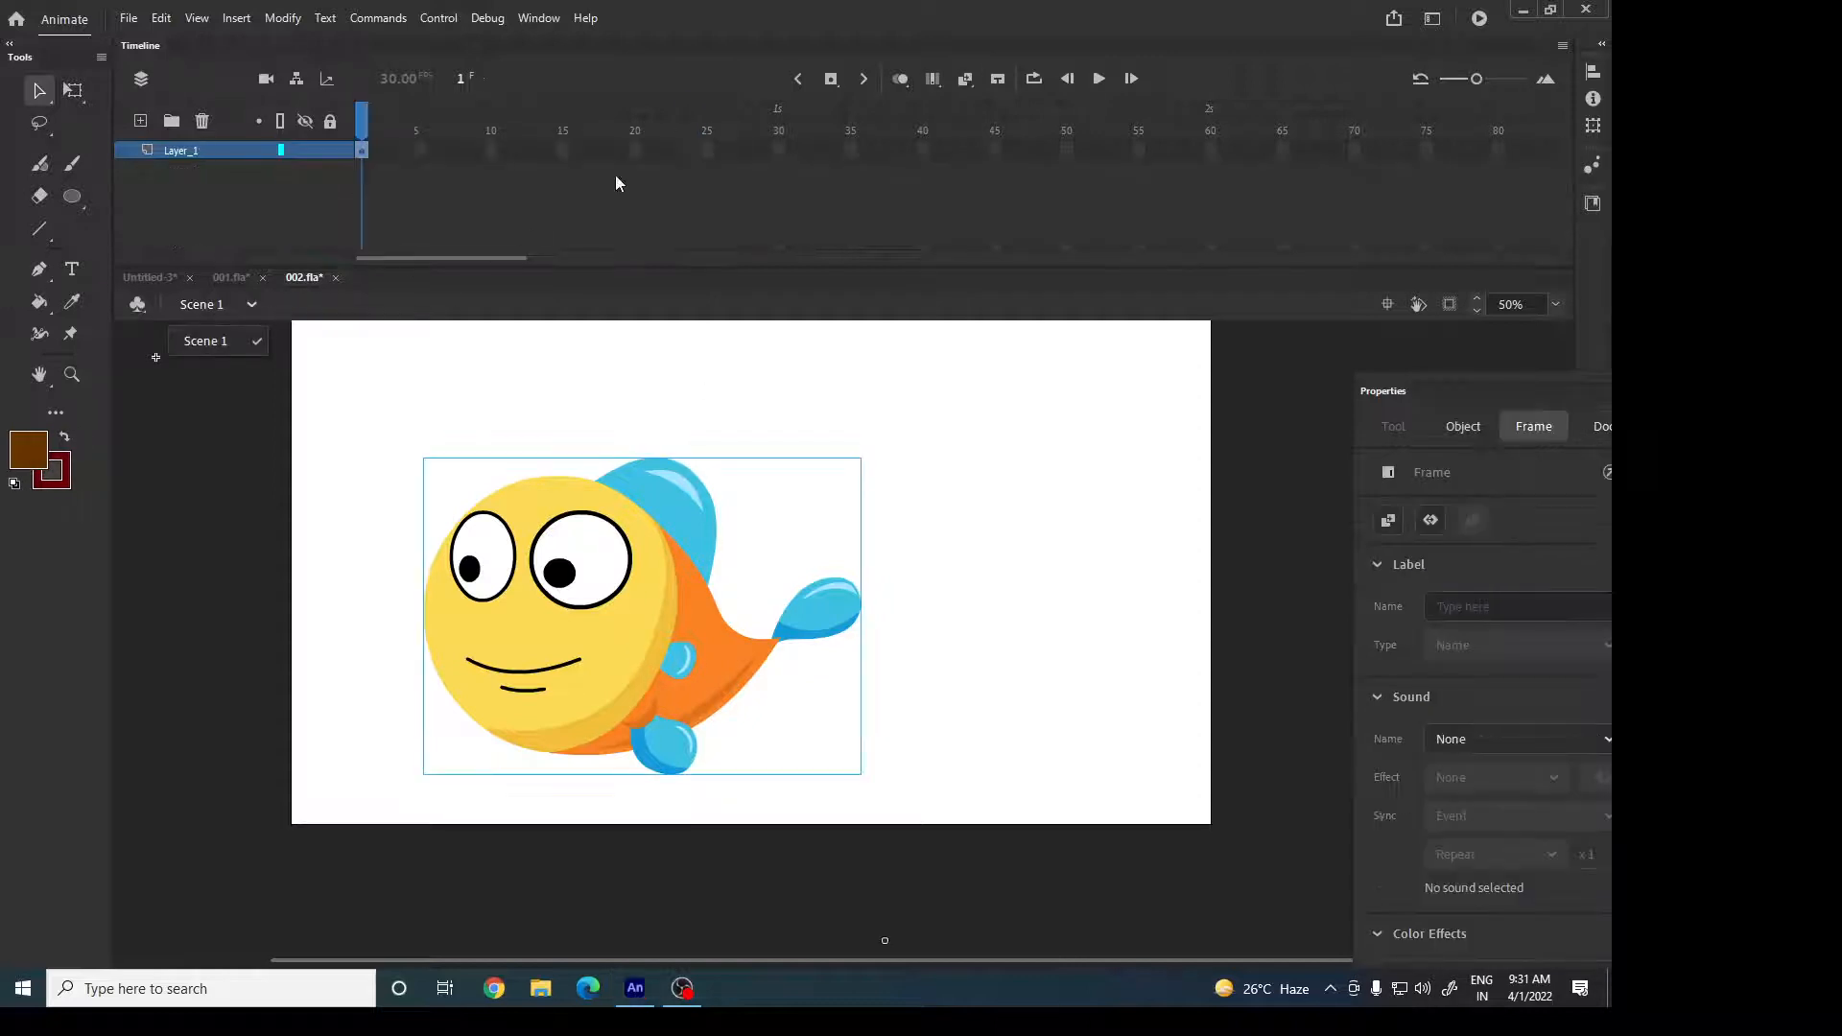
left_click(720, 152)
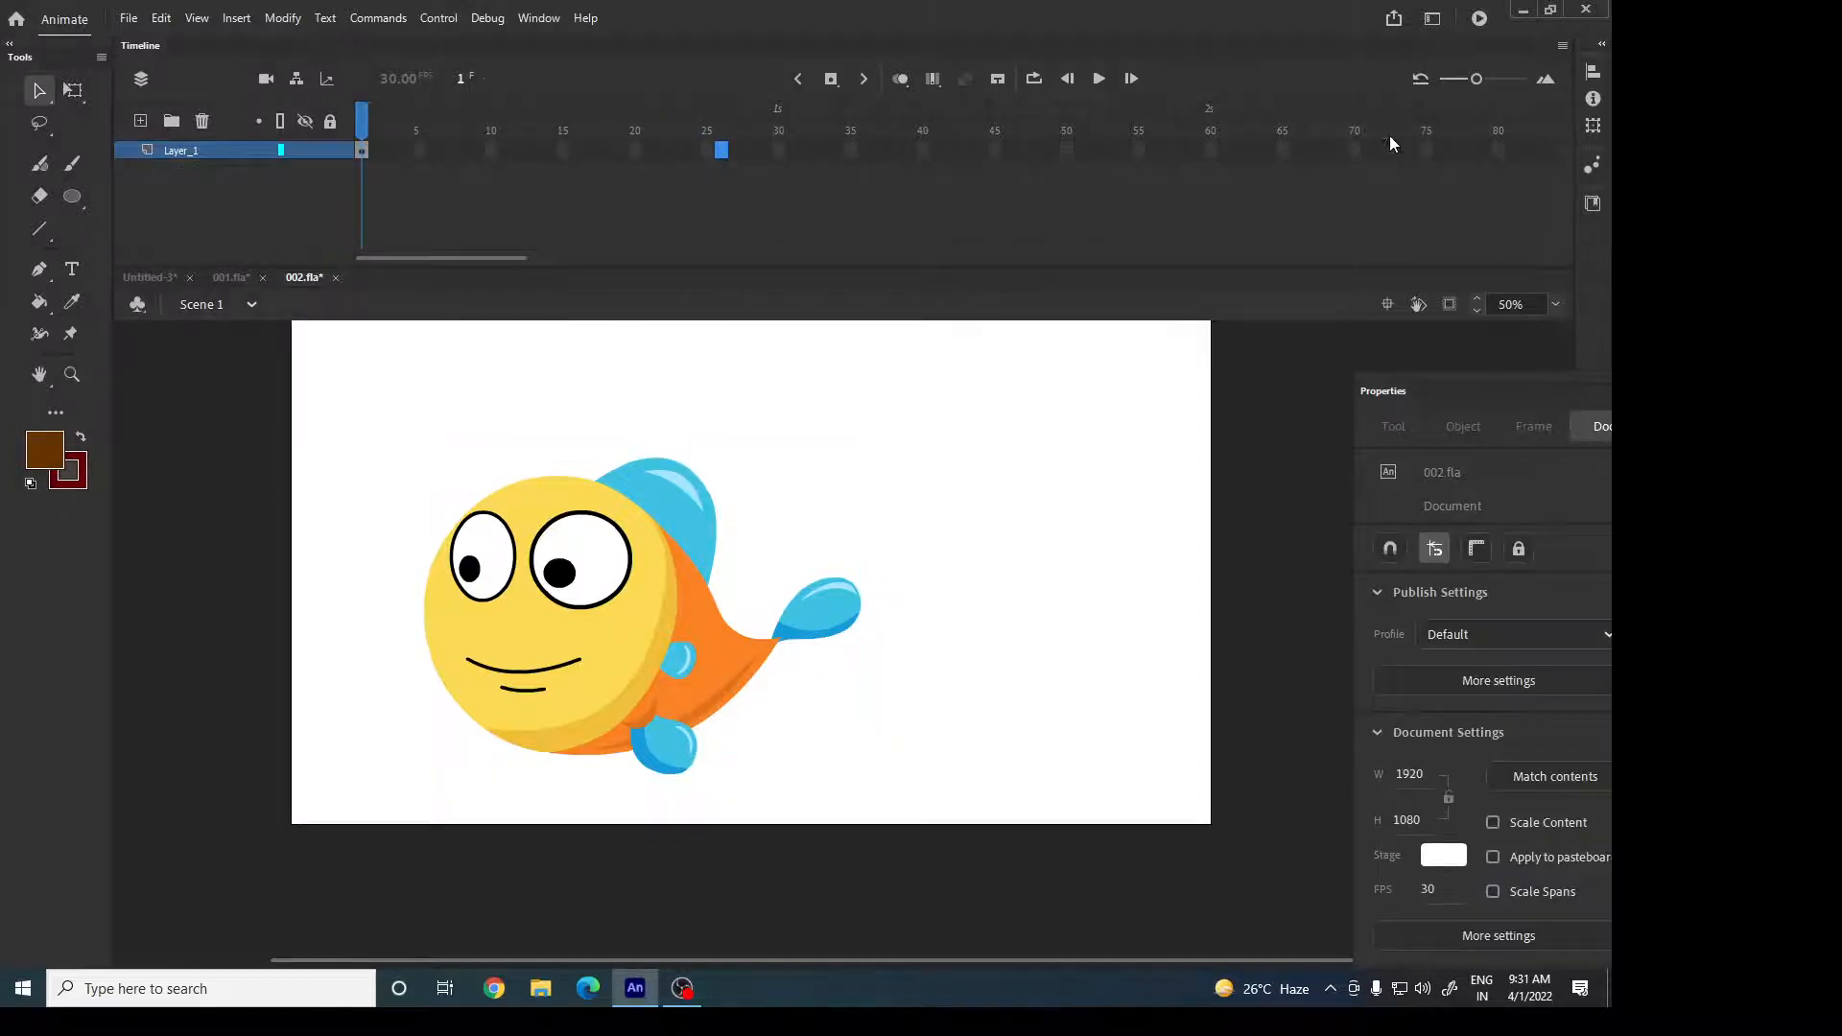
left_click(1498, 150)
Test the movie to watch the looping fish, close the preview, and scrub the timeline back to frame 1.
key("ctrl+Return")
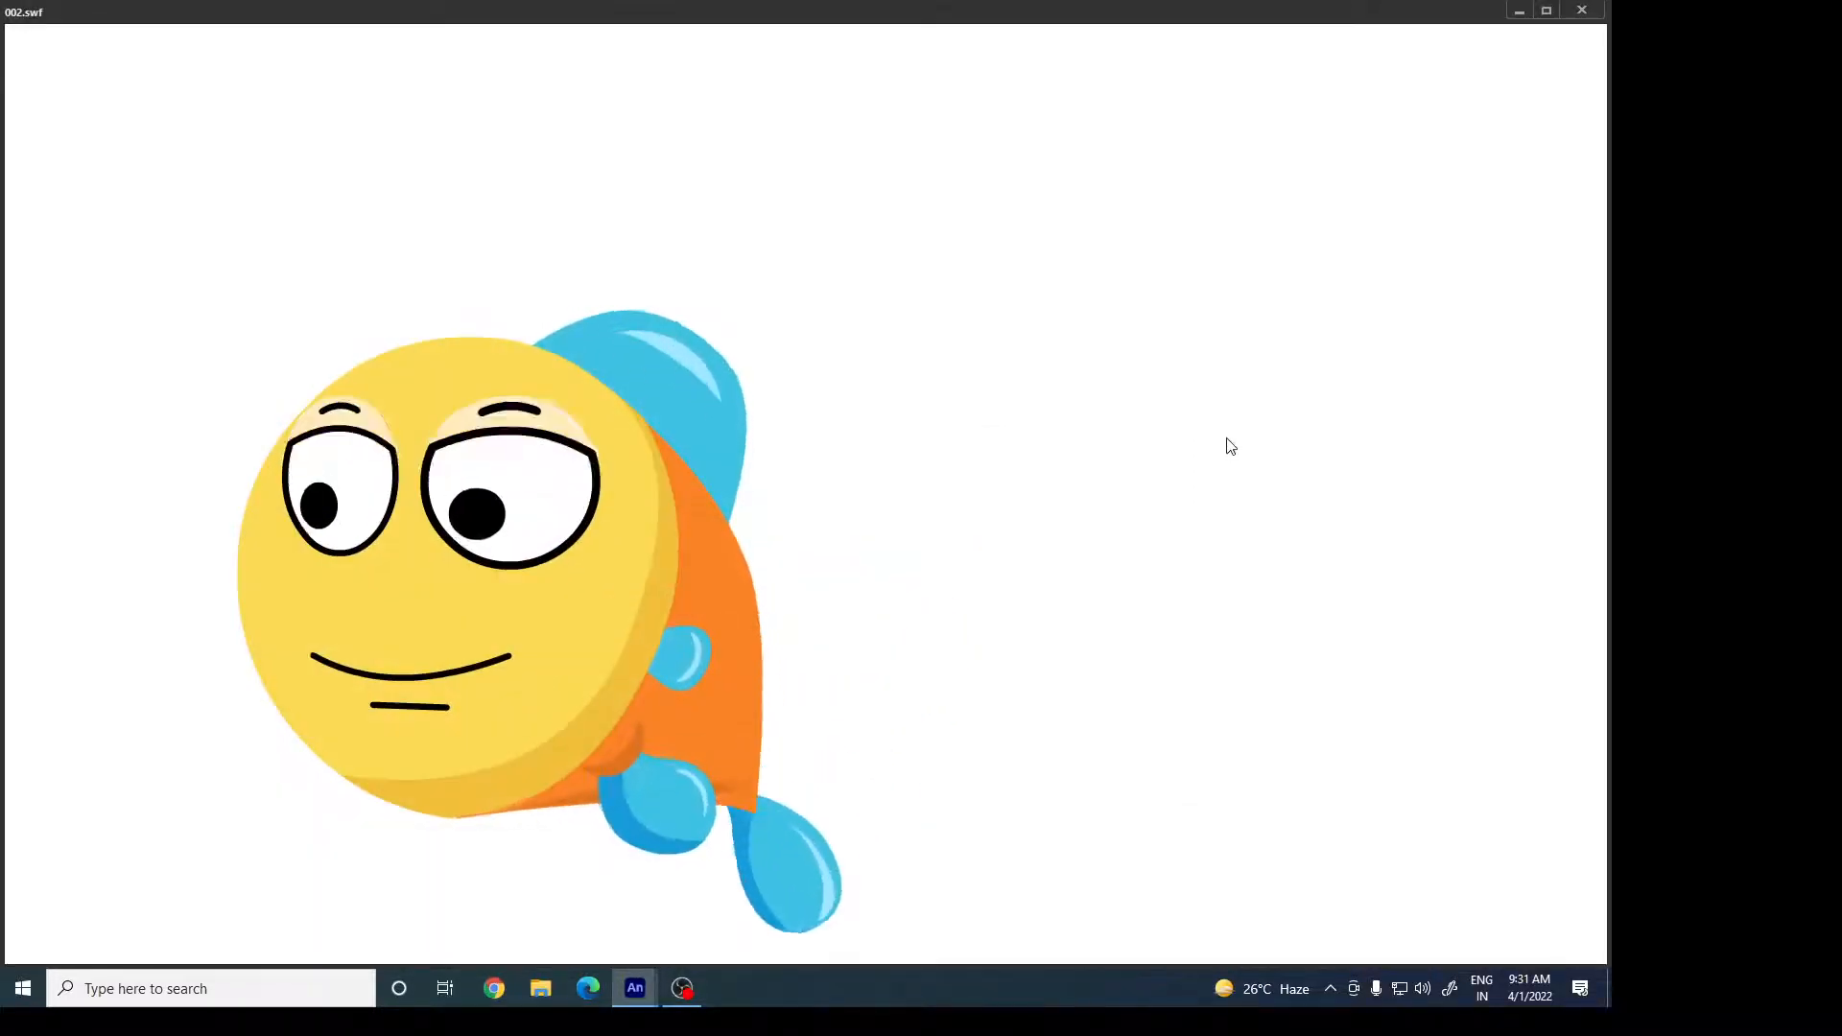
left_click(1583, 11)
left_click(552, 151)
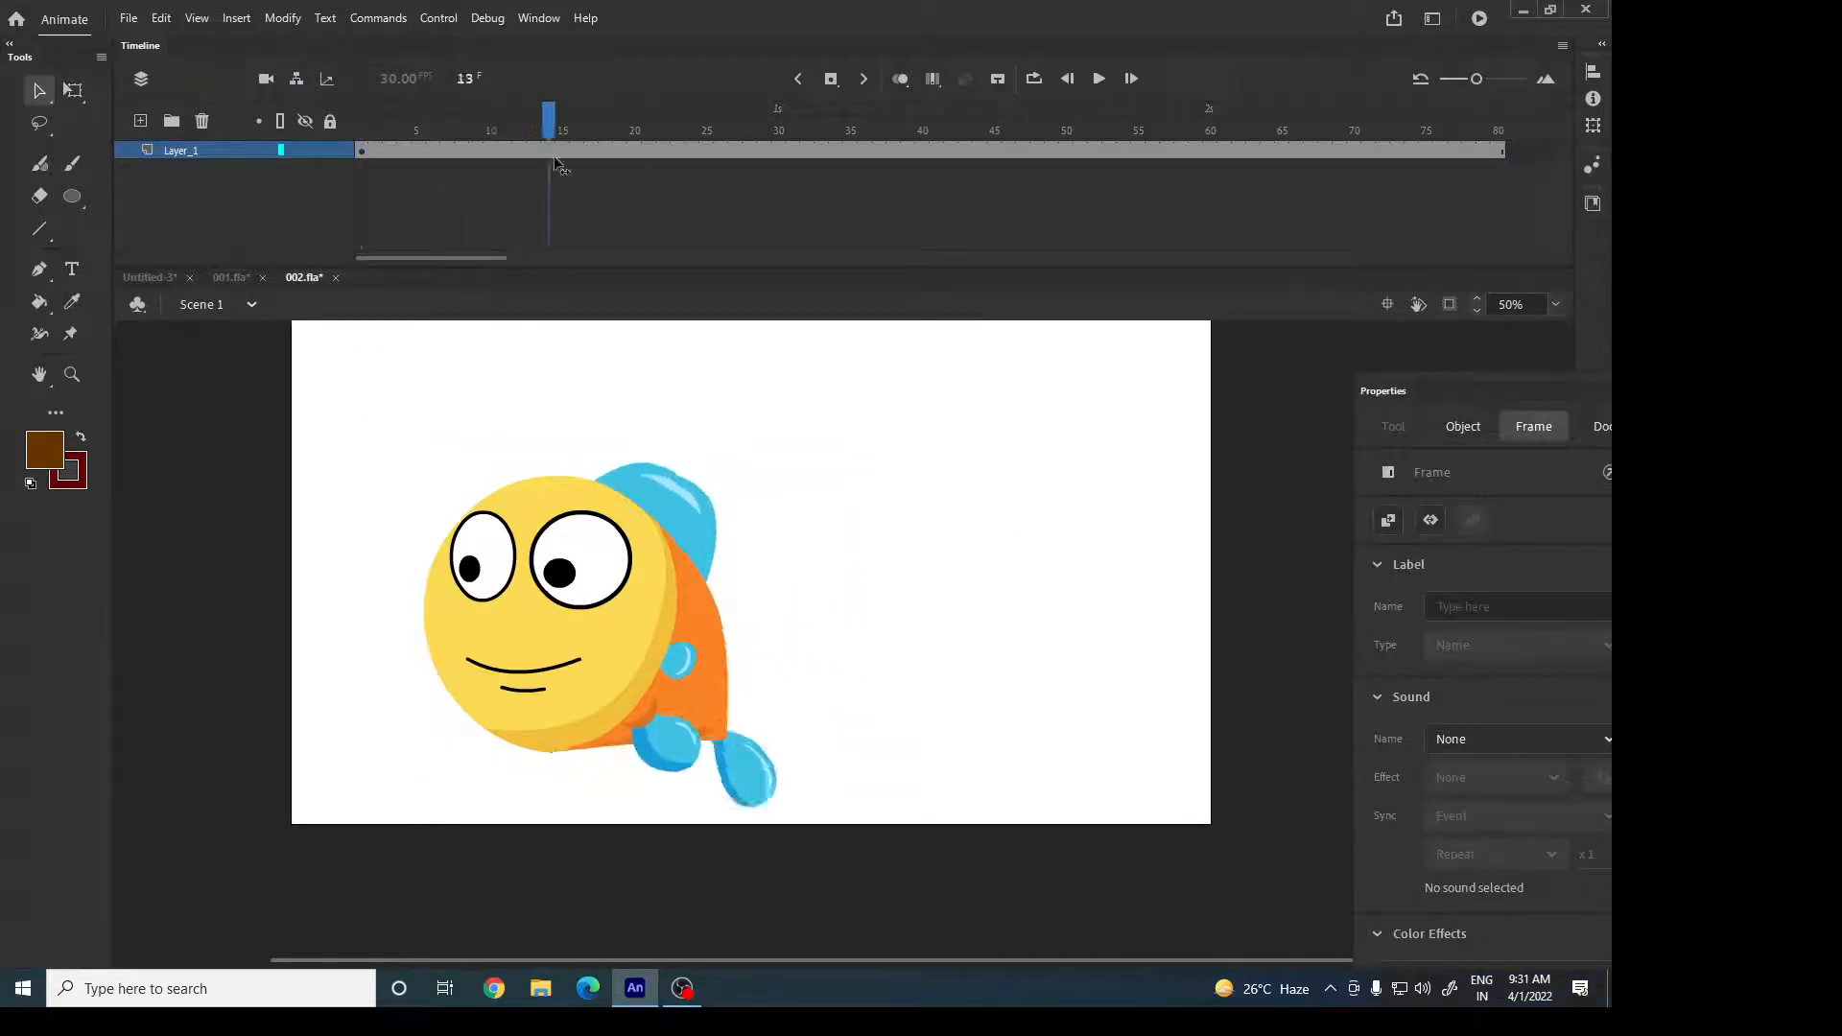
left_click_drag(554, 163, 359, 206)
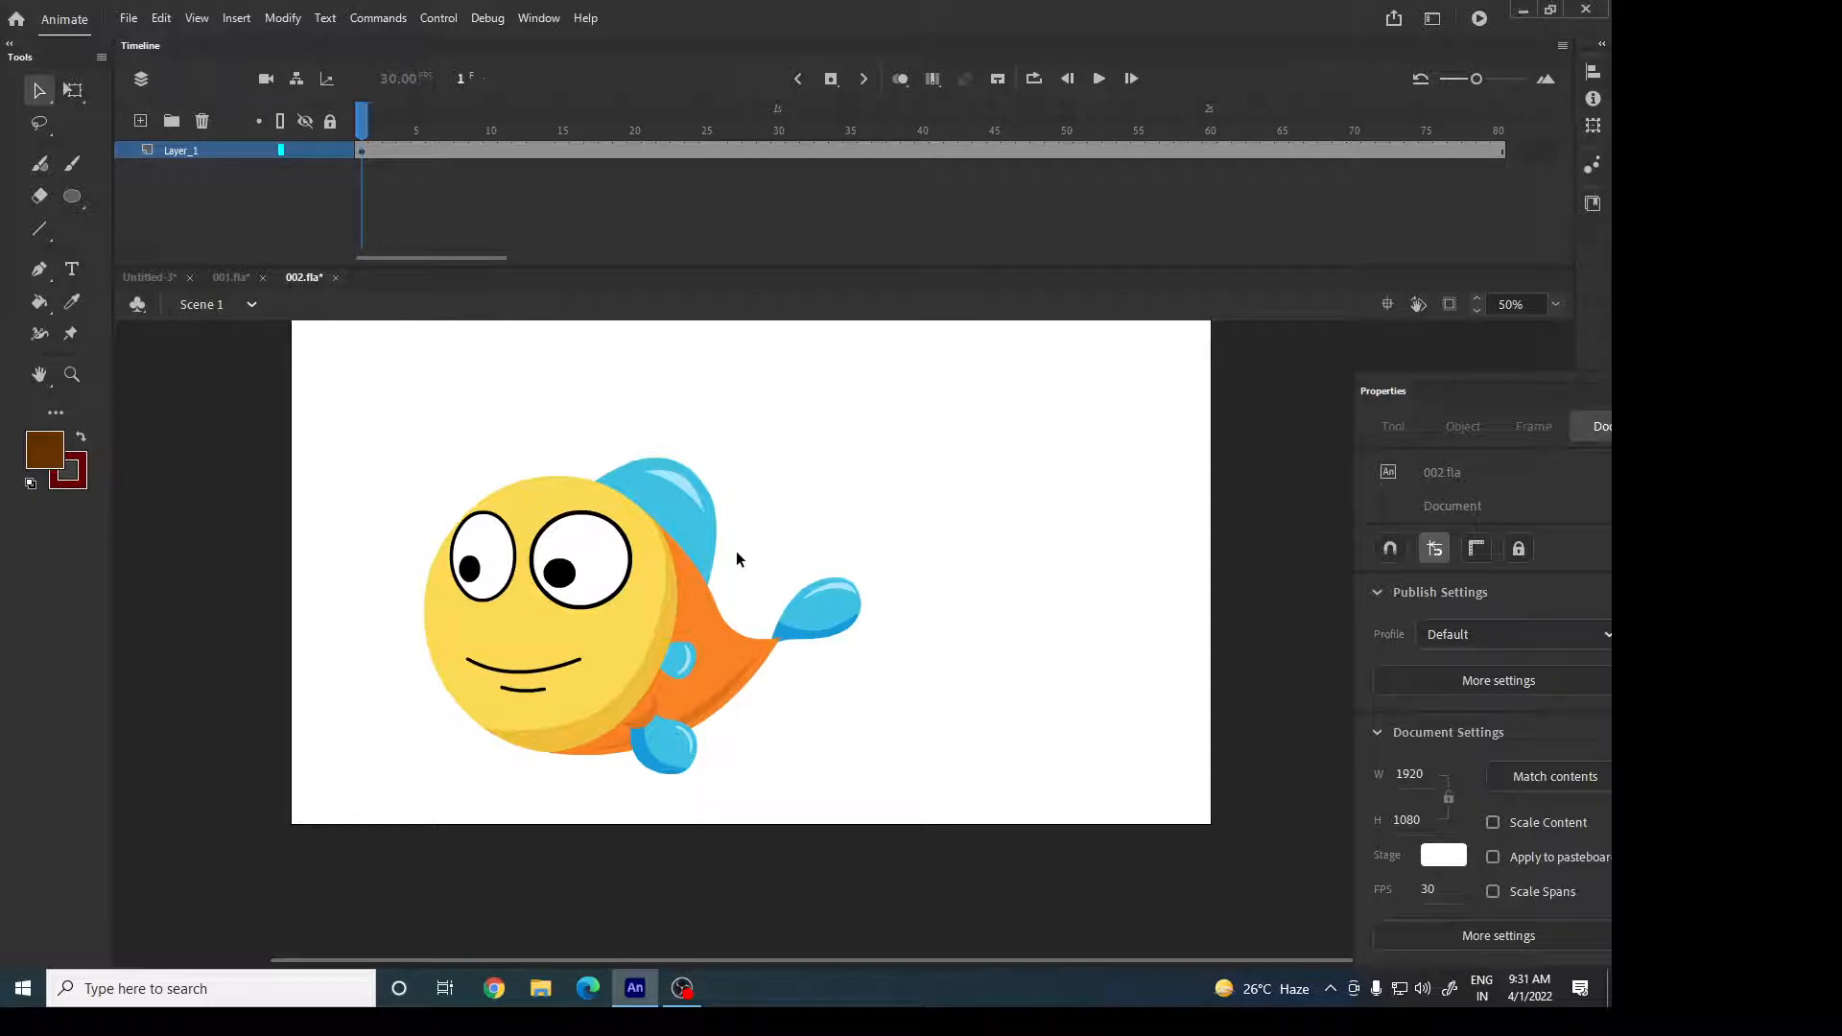
Scale the fish instance down to about 204 × 147 px on the right half of the stage and play the timeline.
left_click_drag(753, 533, 739, 576)
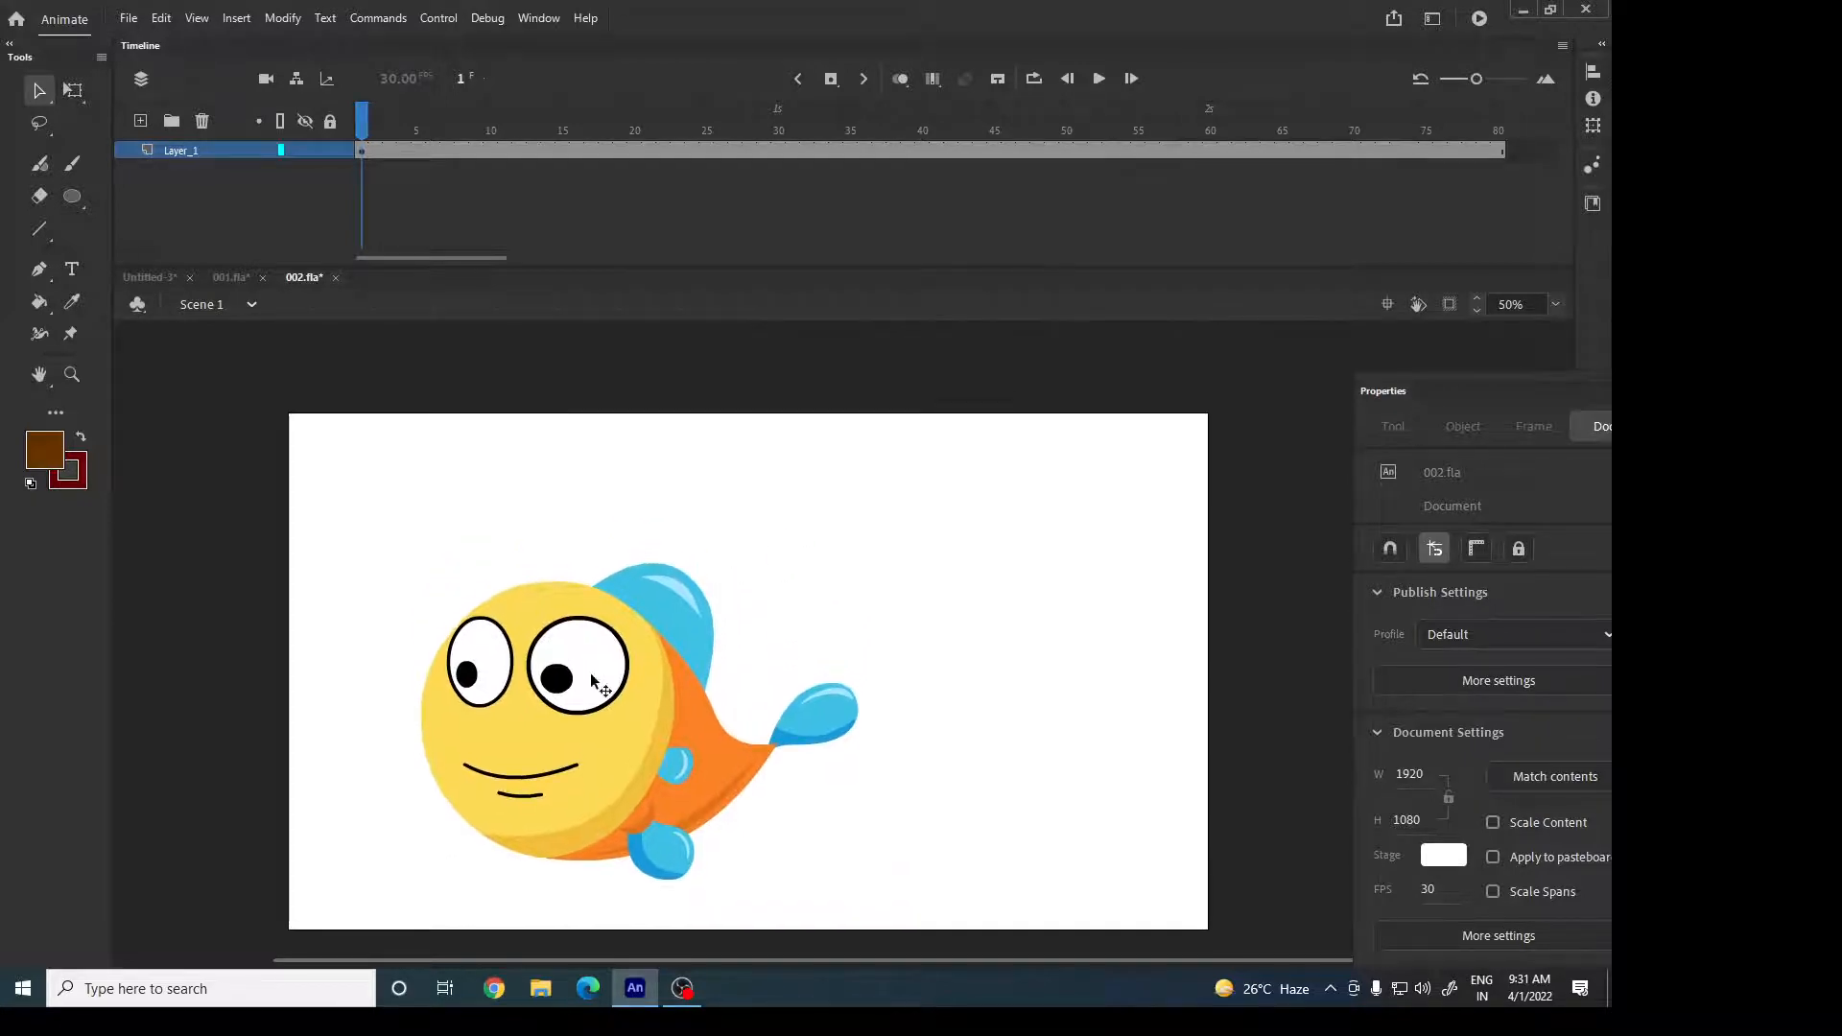
left_click_drag(600, 684, 820, 644)
key("q")
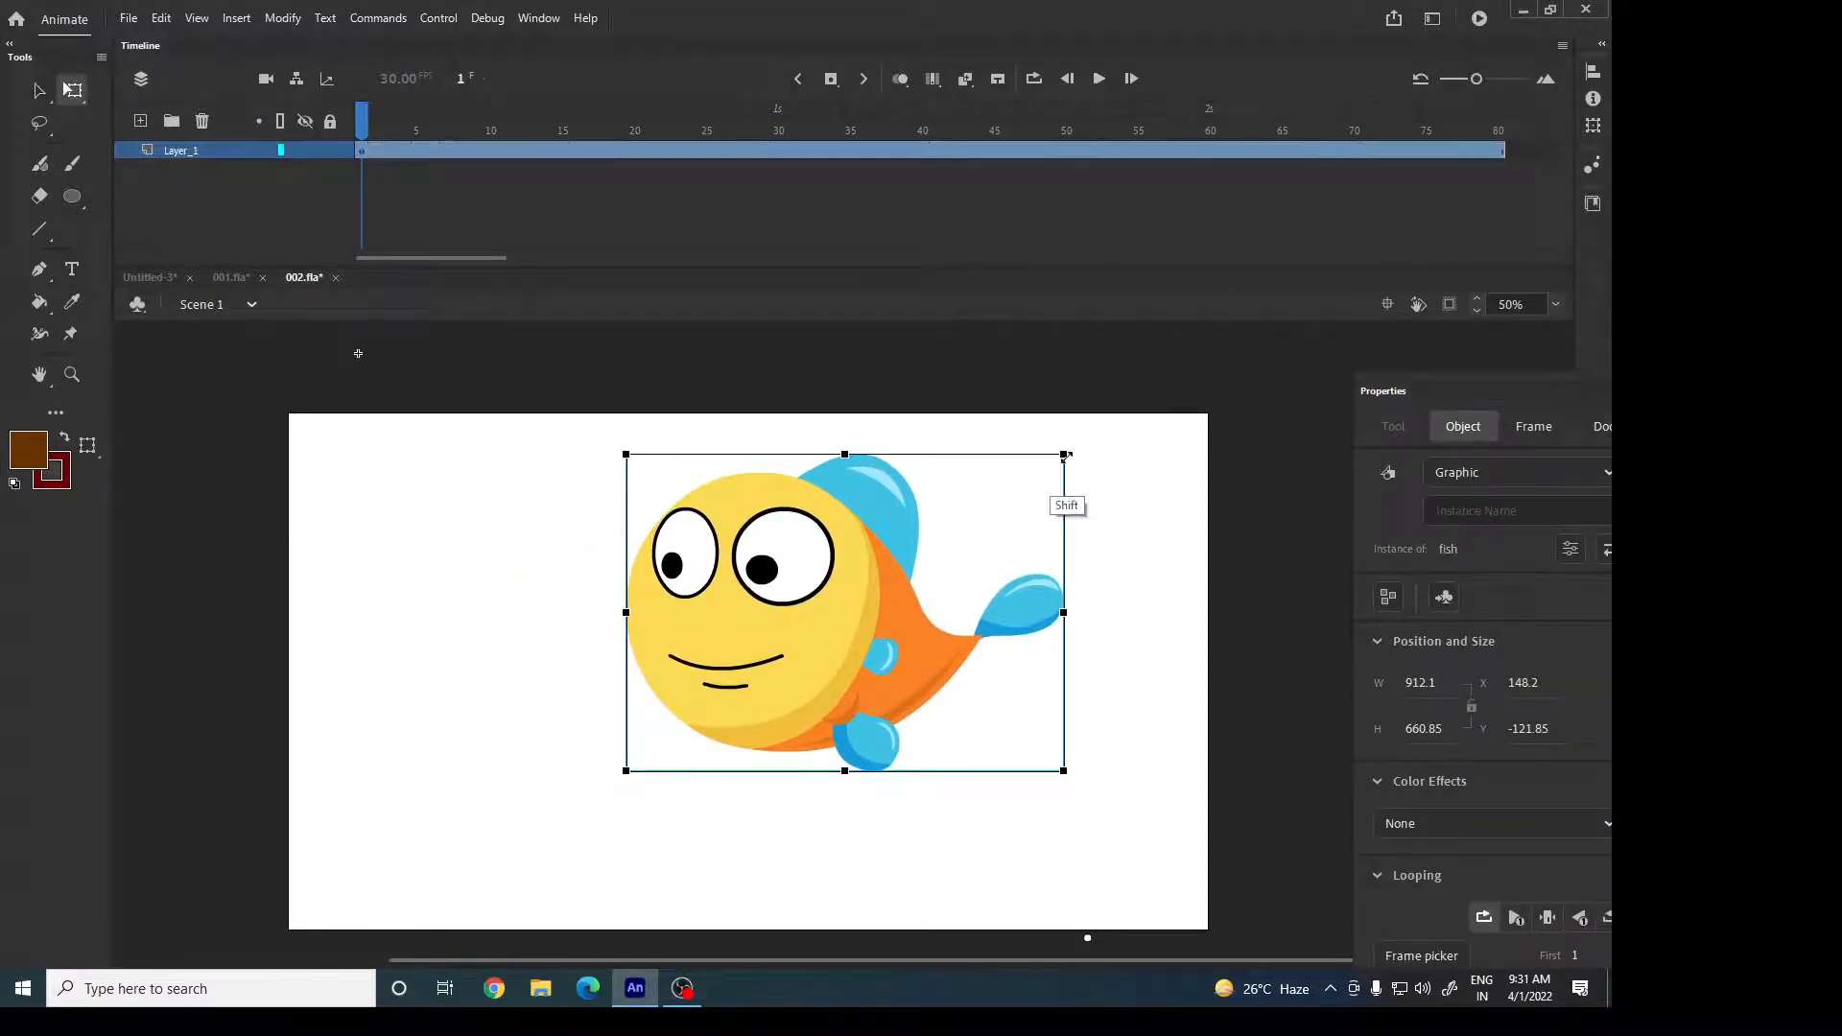
left_click_drag(1063, 455, 902, 673)
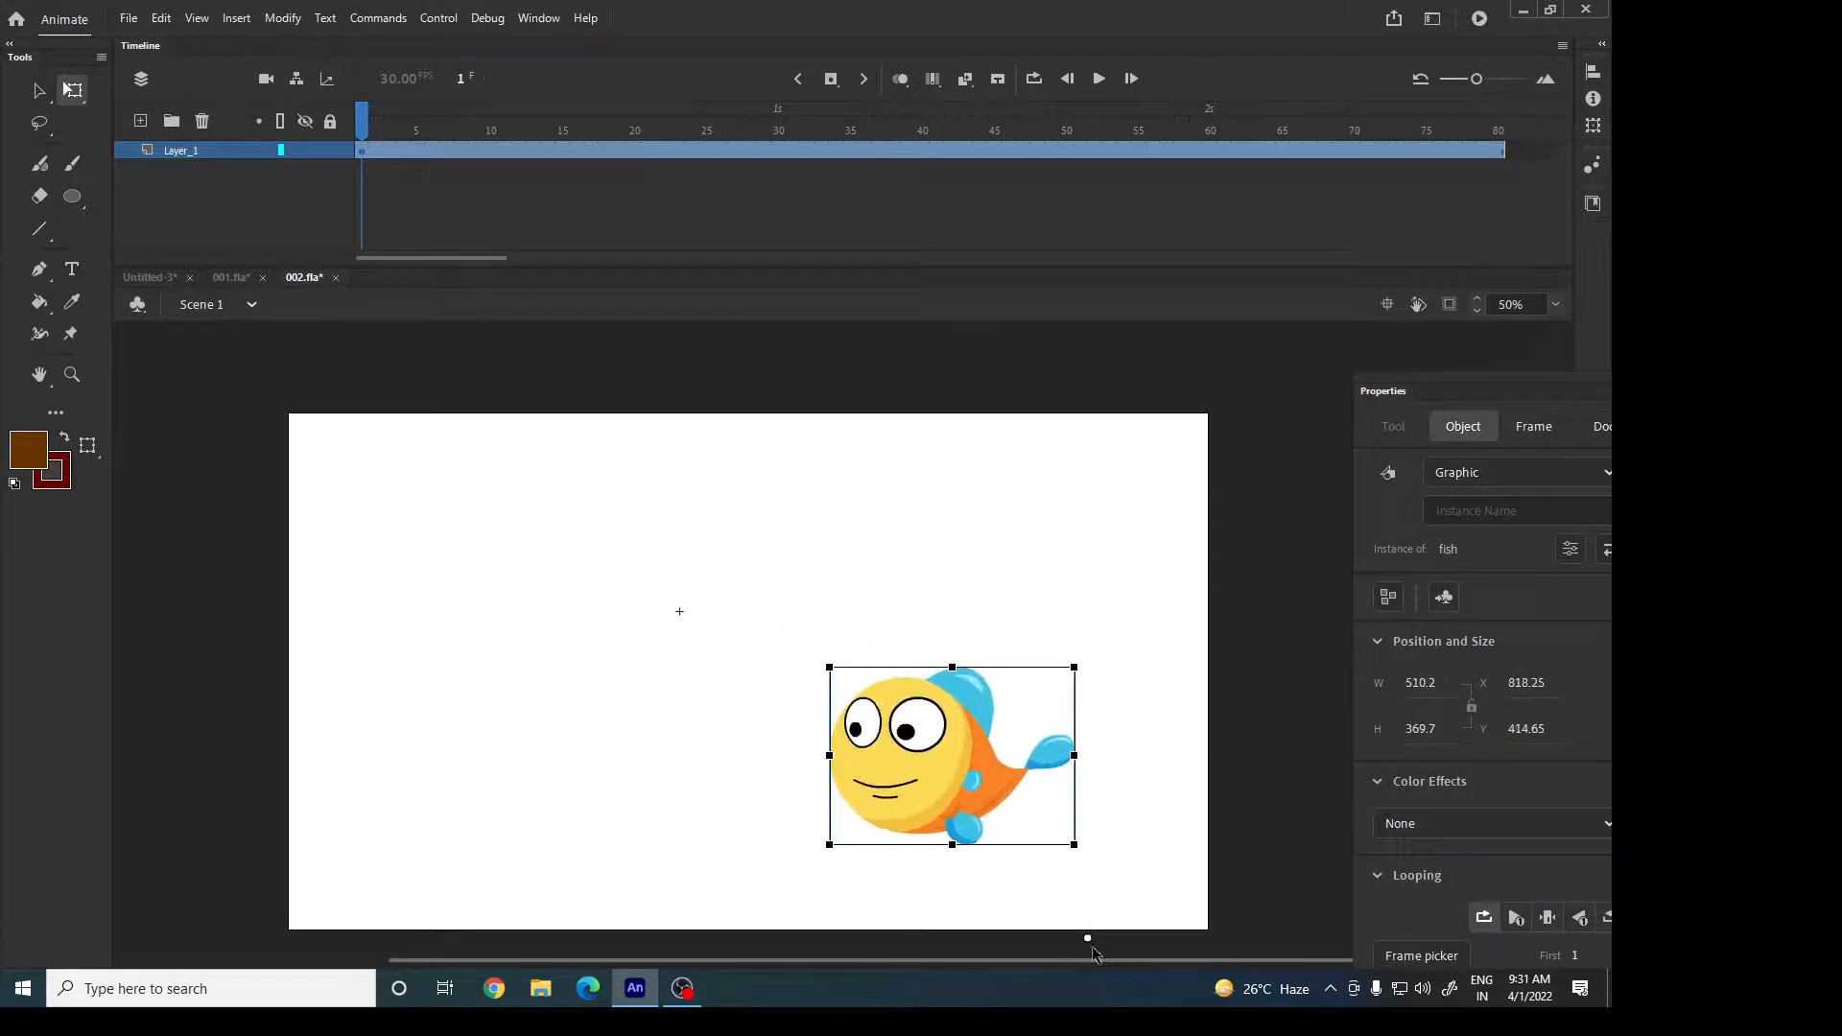
left_click_drag(1074, 668, 1003, 726)
left_click_drag(928, 777, 971, 622)
left_click(965, 677)
key("Return")
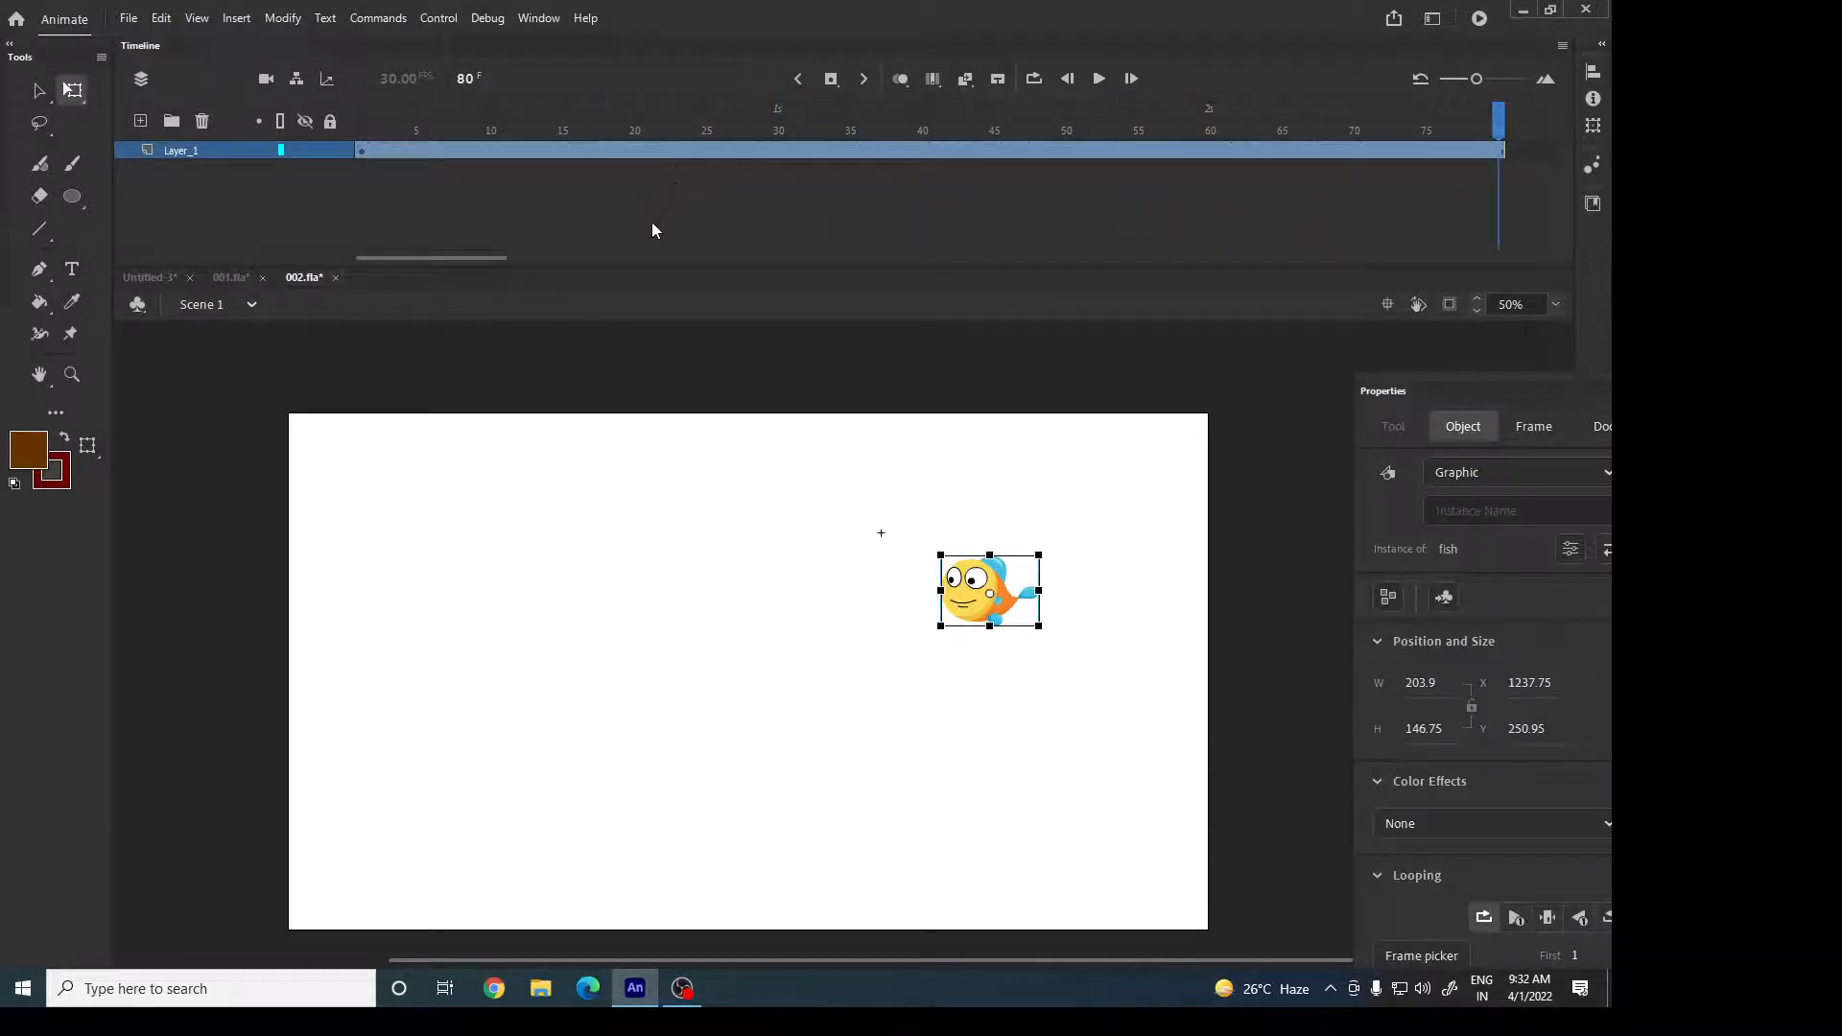
Move the fish up and enlarge it proportionally to about 457 × 329 px near the stage's upper right.
left_click_drag(975, 610, 979, 552)
left_click_drag(1041, 497, 1099, 498)
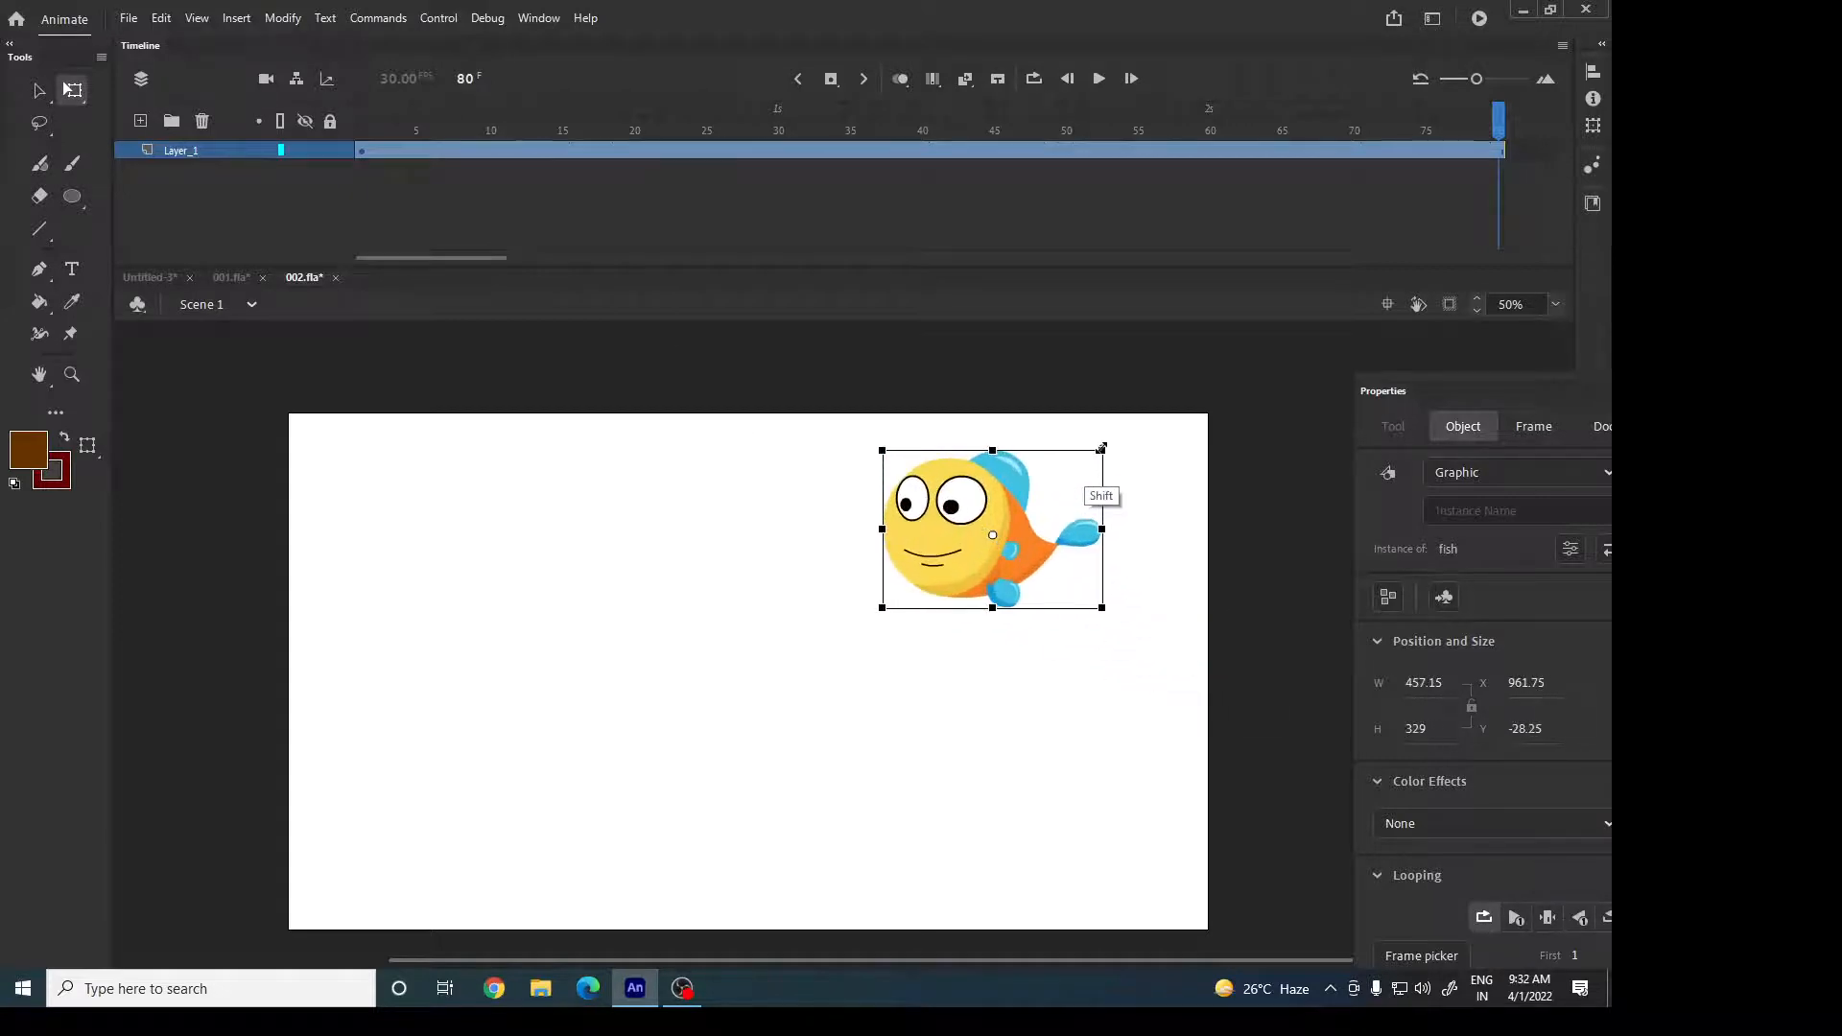
left_click(1175, 480)
Duplicate the fish twice below the original, with the copies scaled to about 260 × 187 px and 198 × 142 px.
left_click(936, 581)
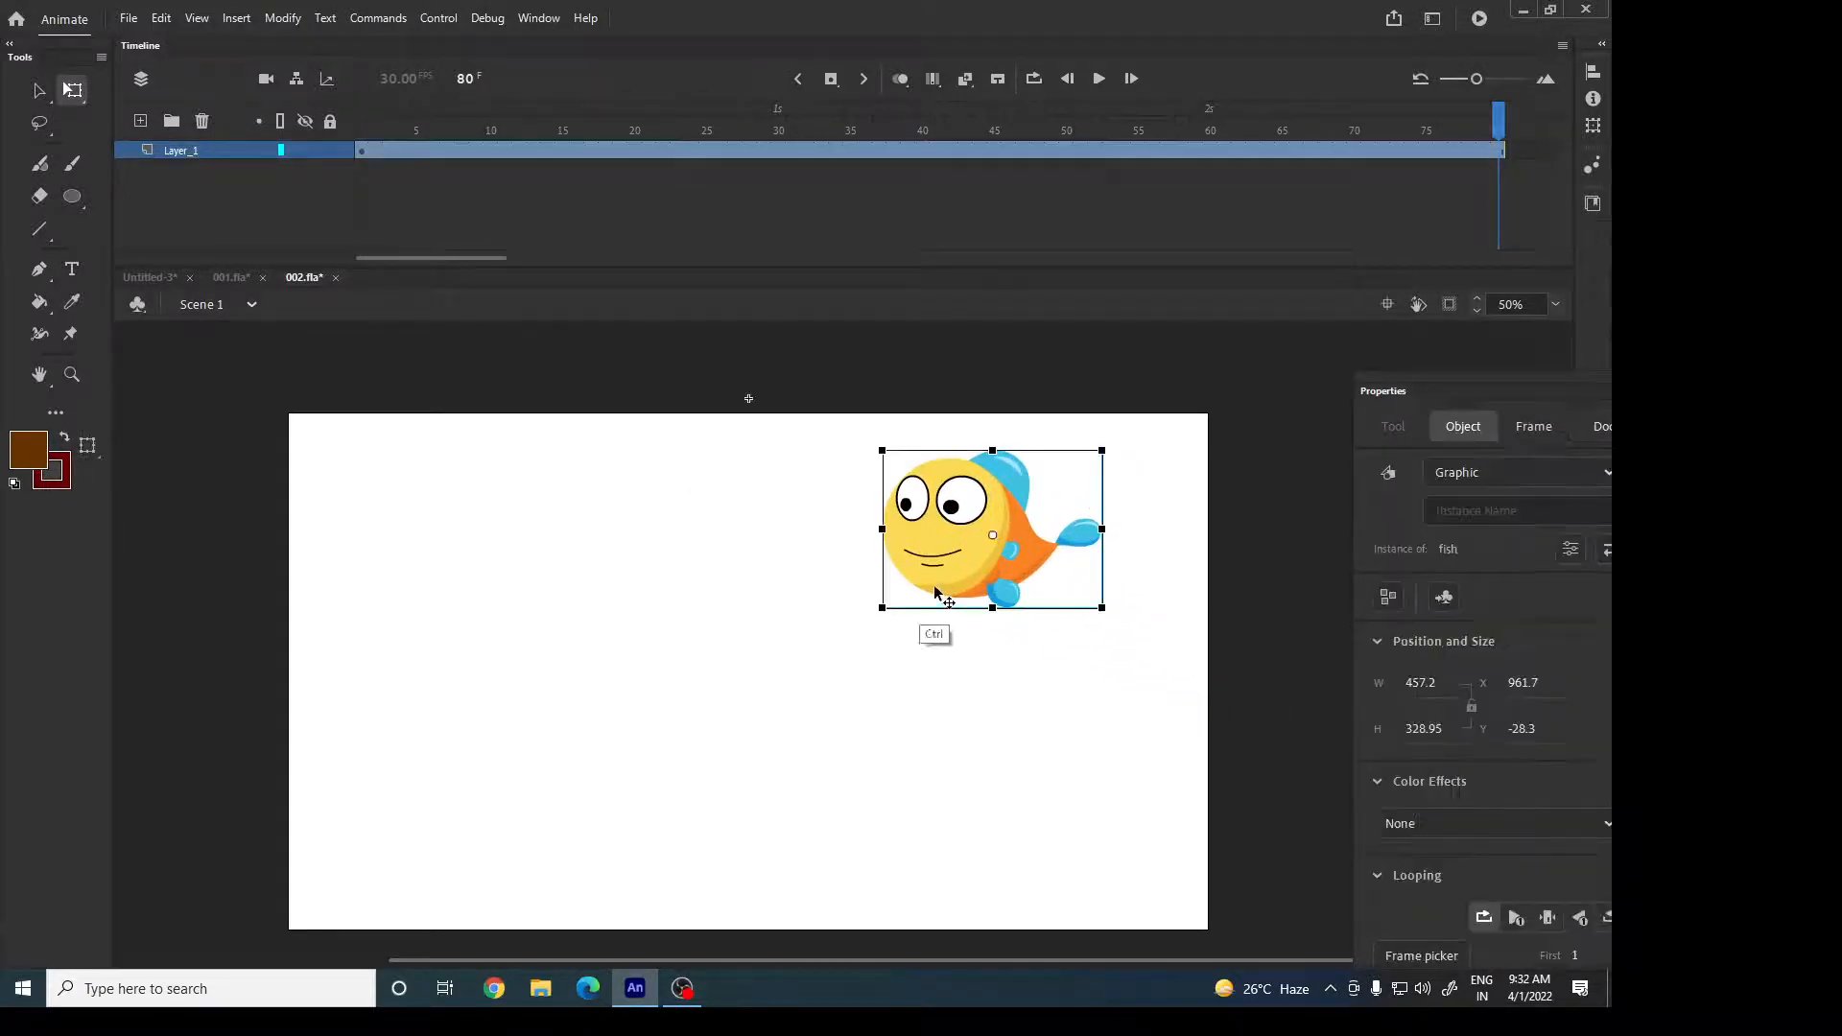
left_click(901, 708)
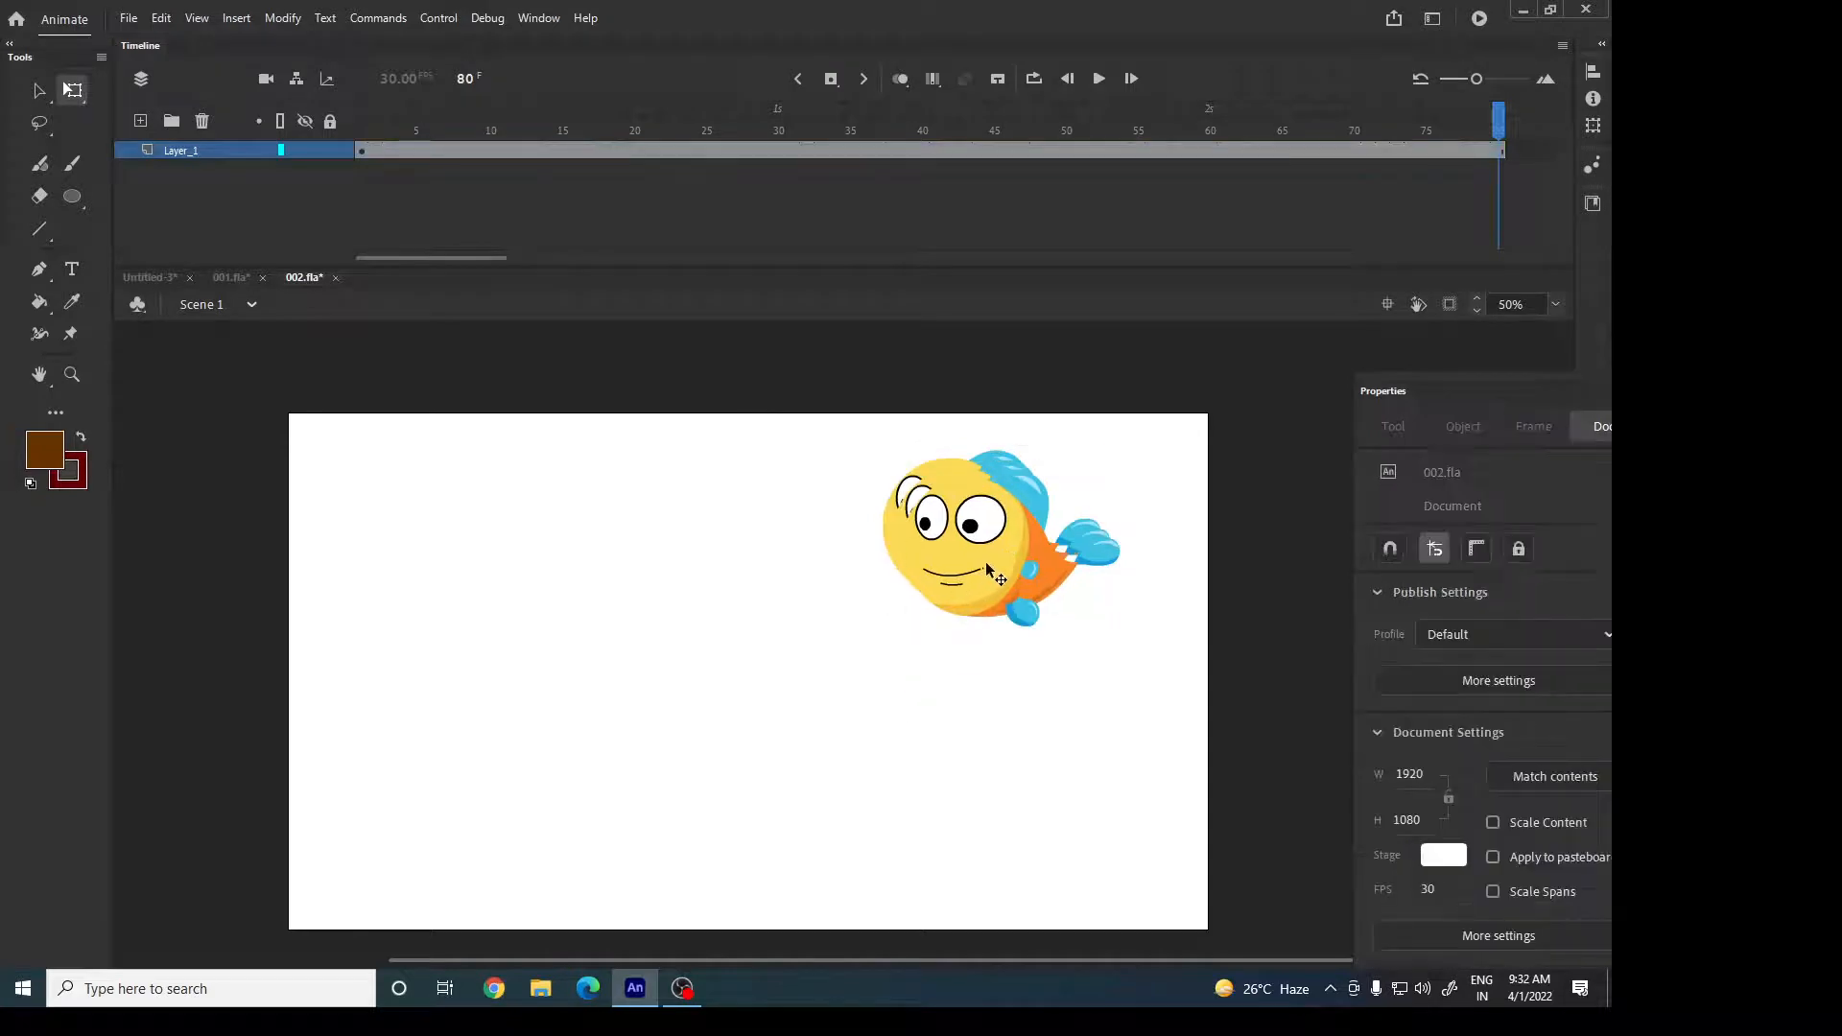
left_click_drag(987, 566, 972, 720)
left_click_drag(1124, 618, 1062, 664)
left_click_drag(987, 714, 869, 726)
left_click(804, 689)
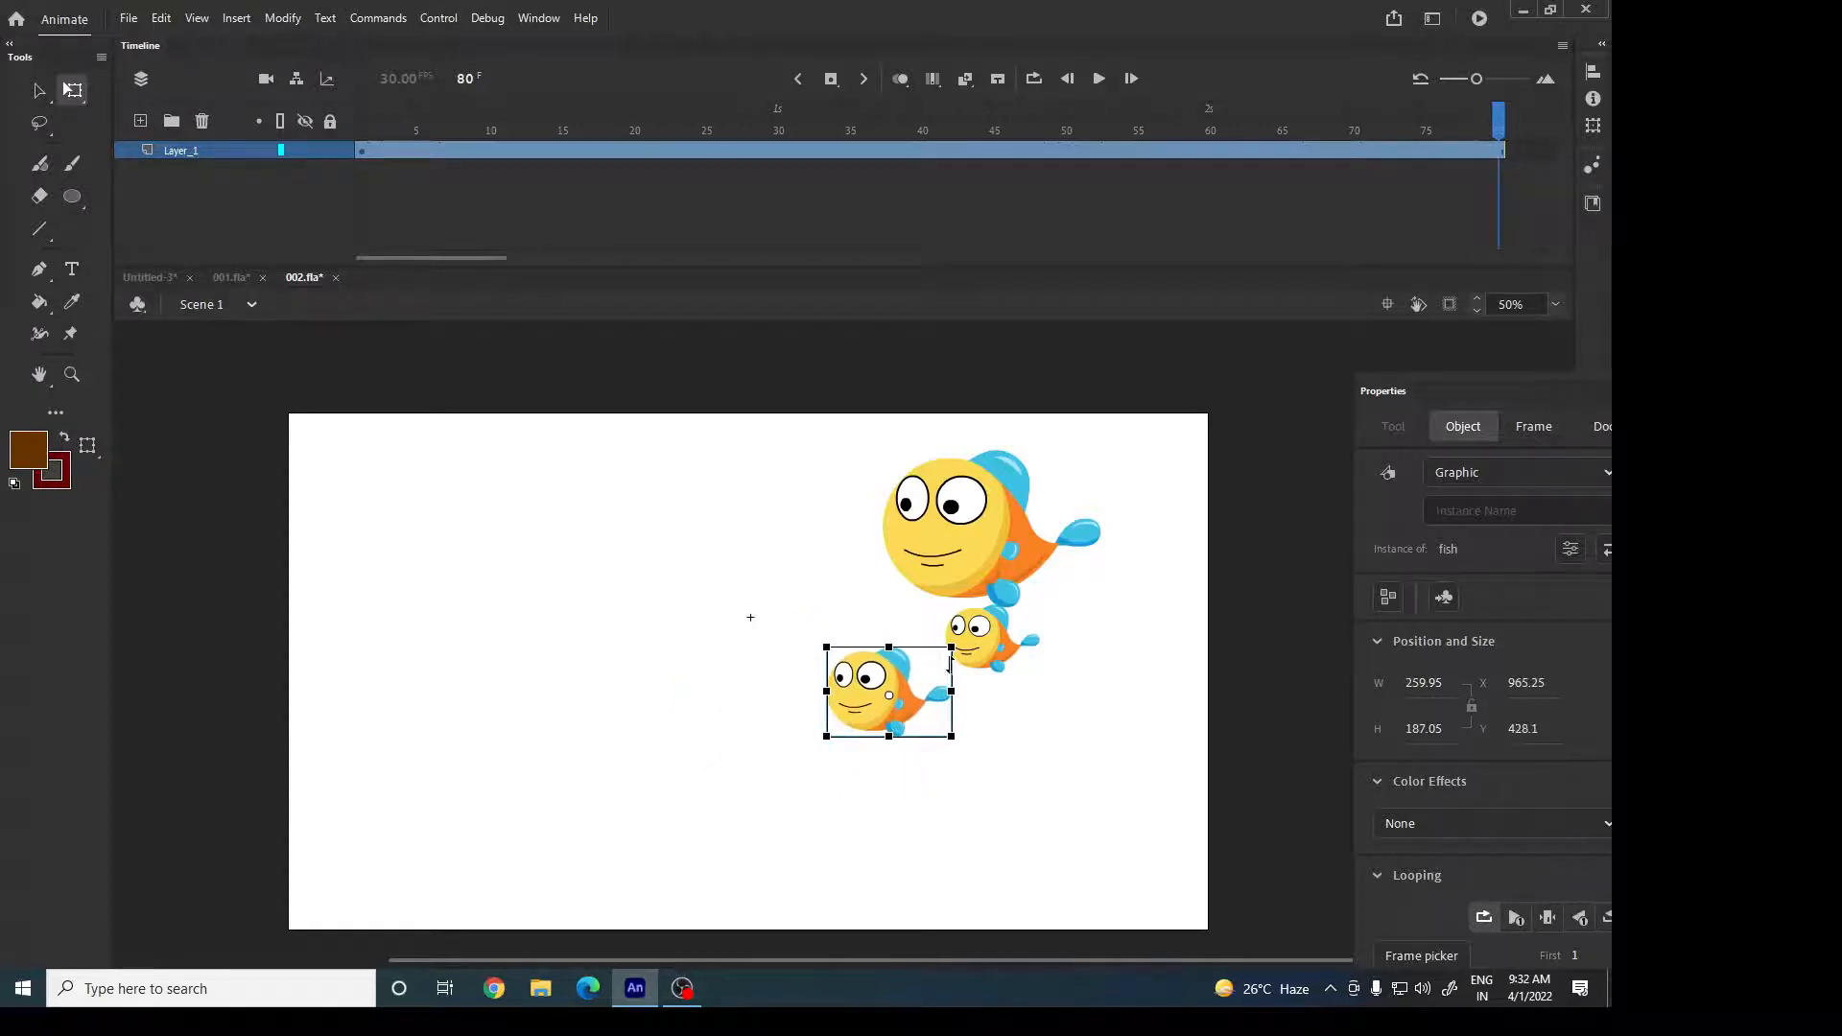
left_click(974, 638)
Reduce the largest fish to about 353 × 254 px and shift it slightly left above the two smaller fish.
left_click(988, 538)
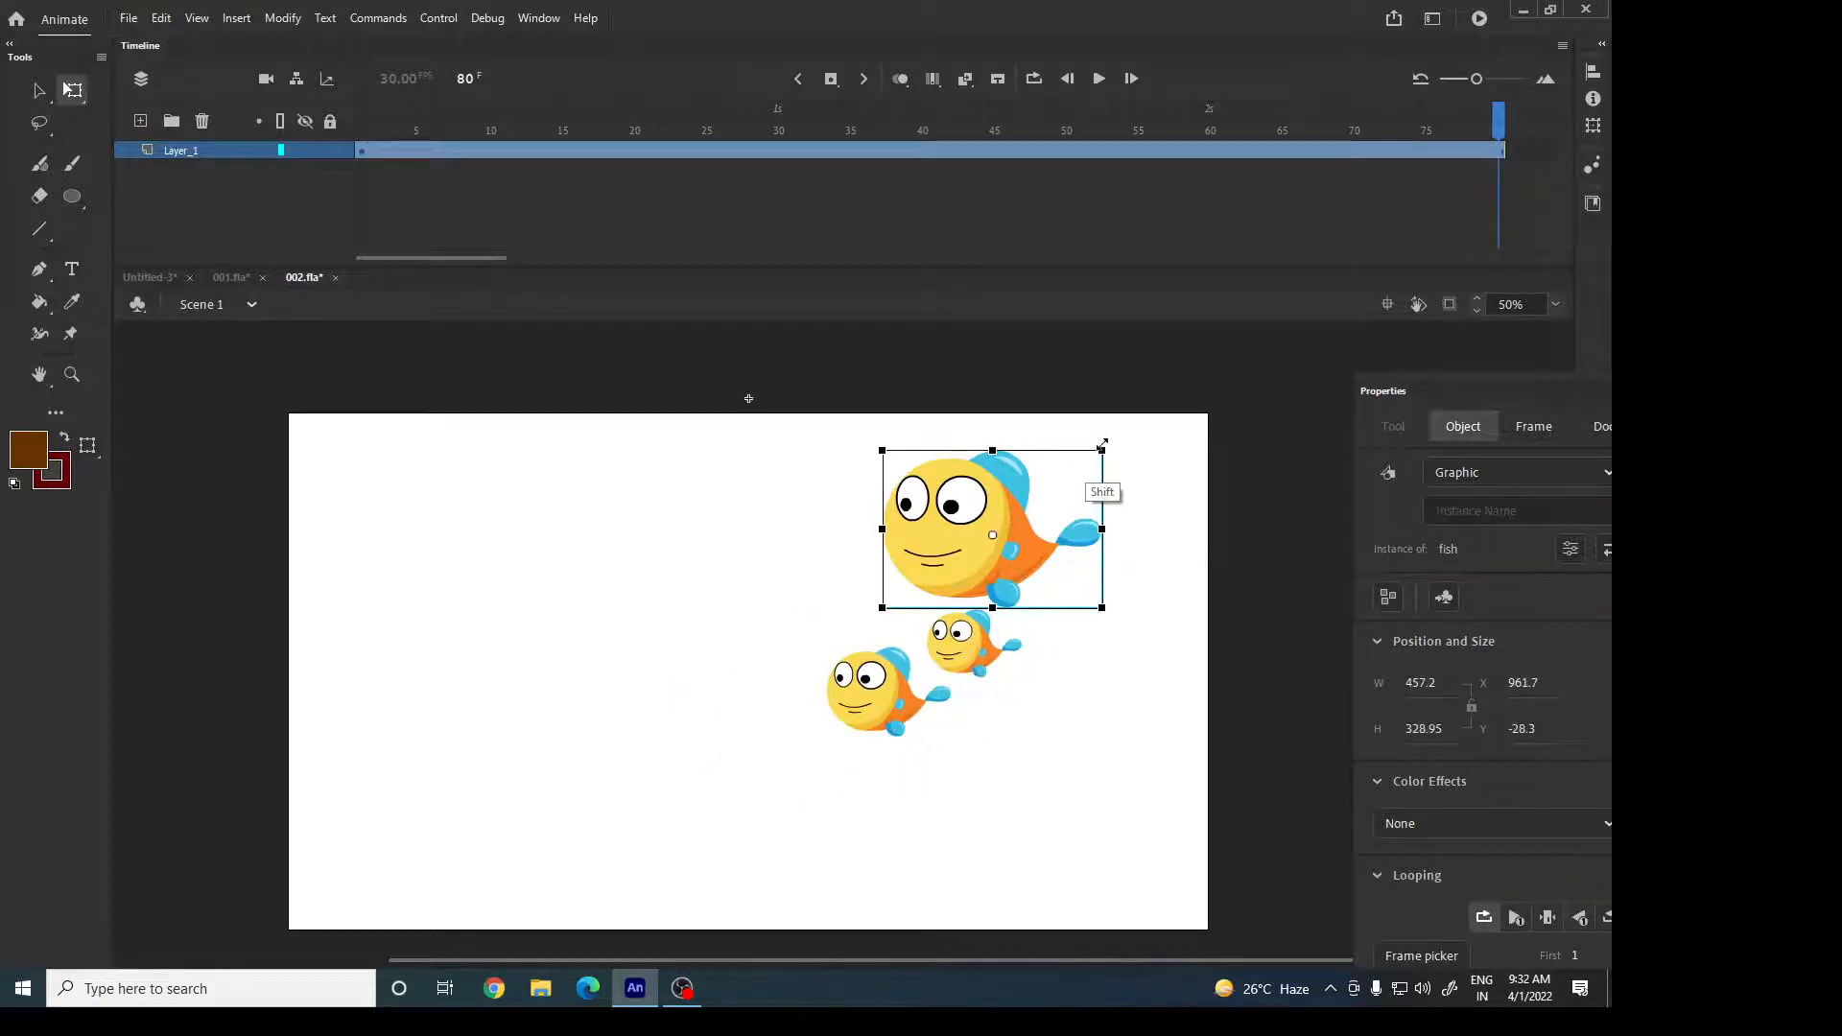
left_click_drag(1101, 450, 1077, 470)
left_click_drag(951, 562, 908, 568)
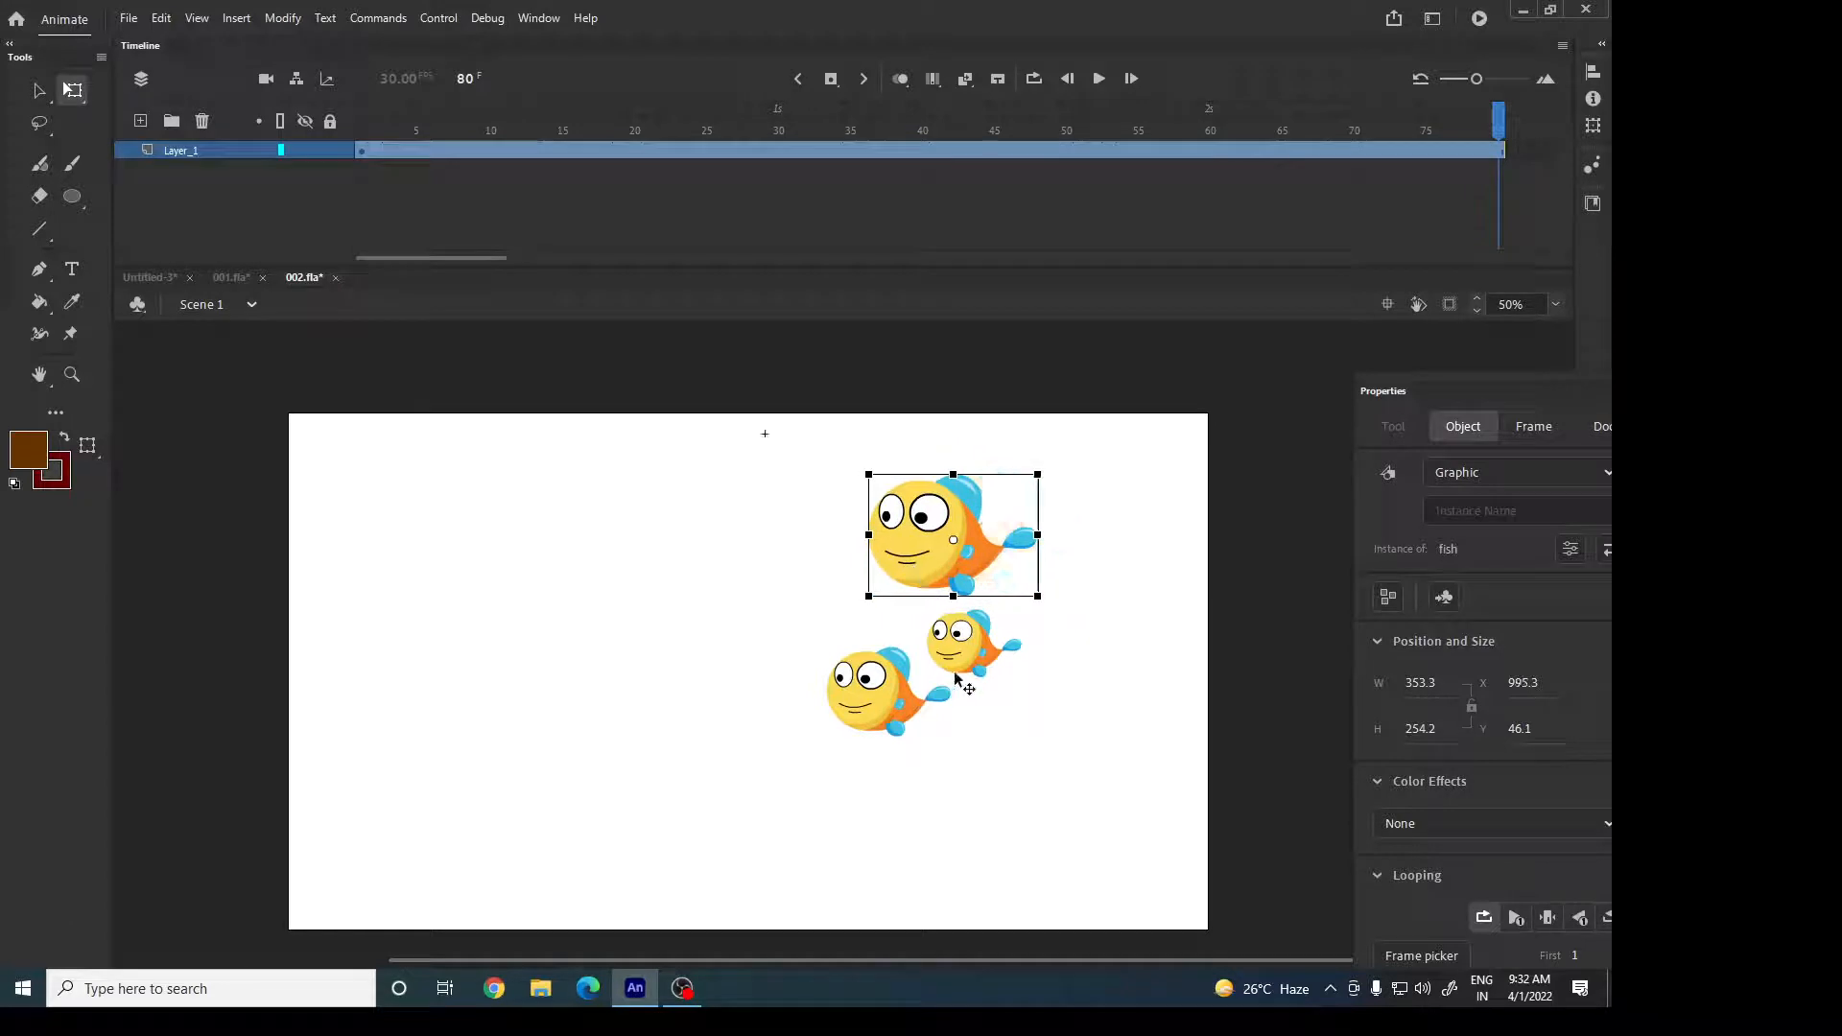
Duplicate the smallest fish and place the copy below and to the right of it.
left_click(967, 672)
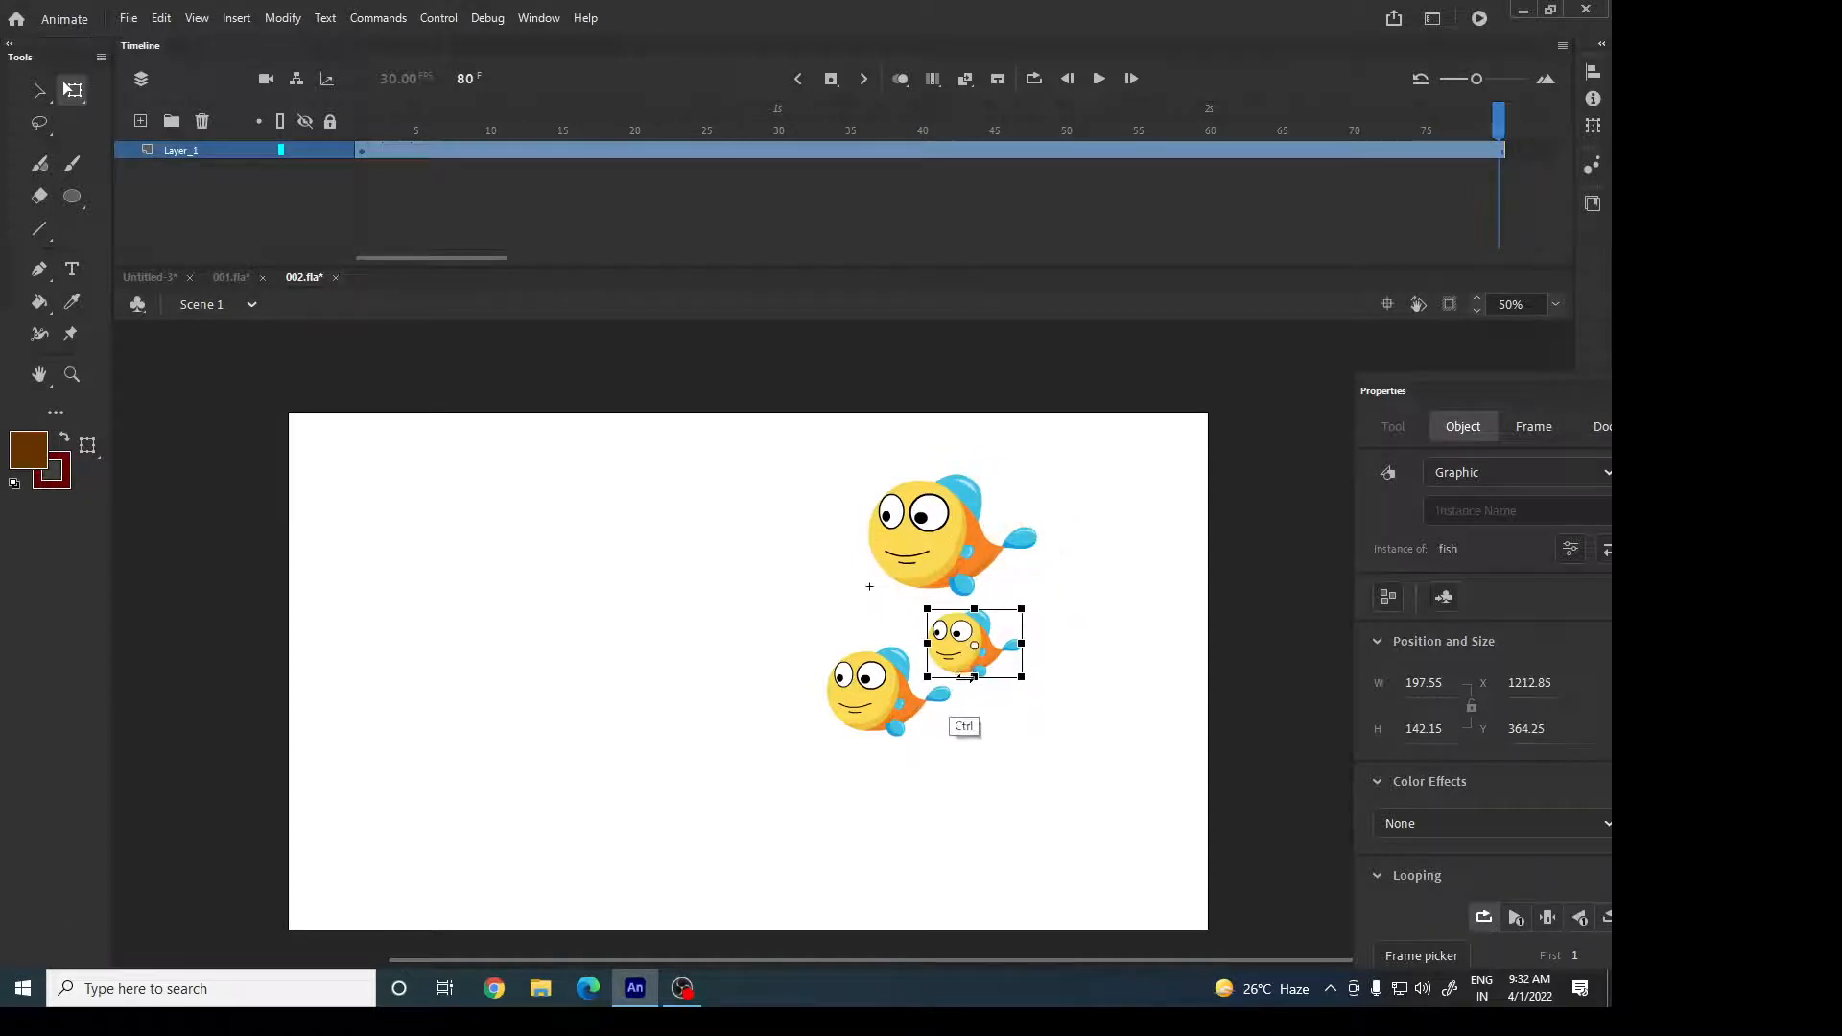
left_click_drag(972, 676, 1019, 729)
key("ctrl")
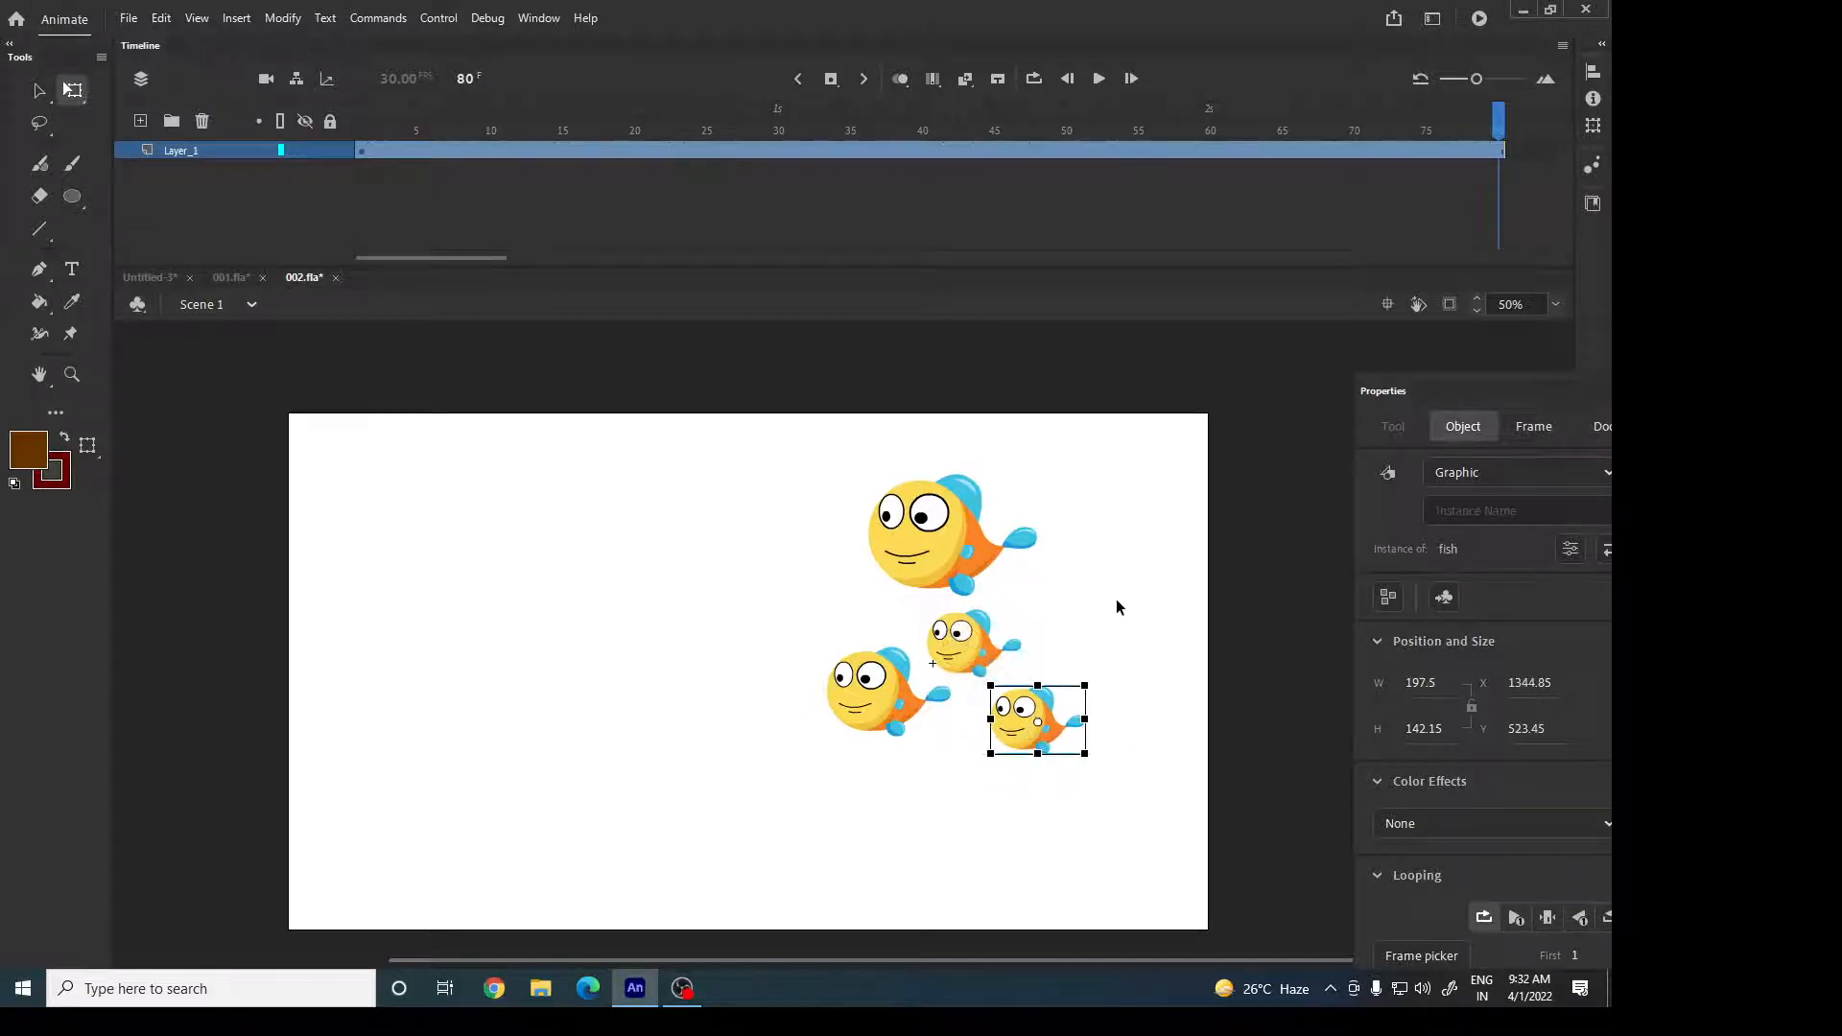
Select all four fish and distribute them to separate layers.
left_click(1114, 604)
key("ctrl+a")
right_click(938, 671)
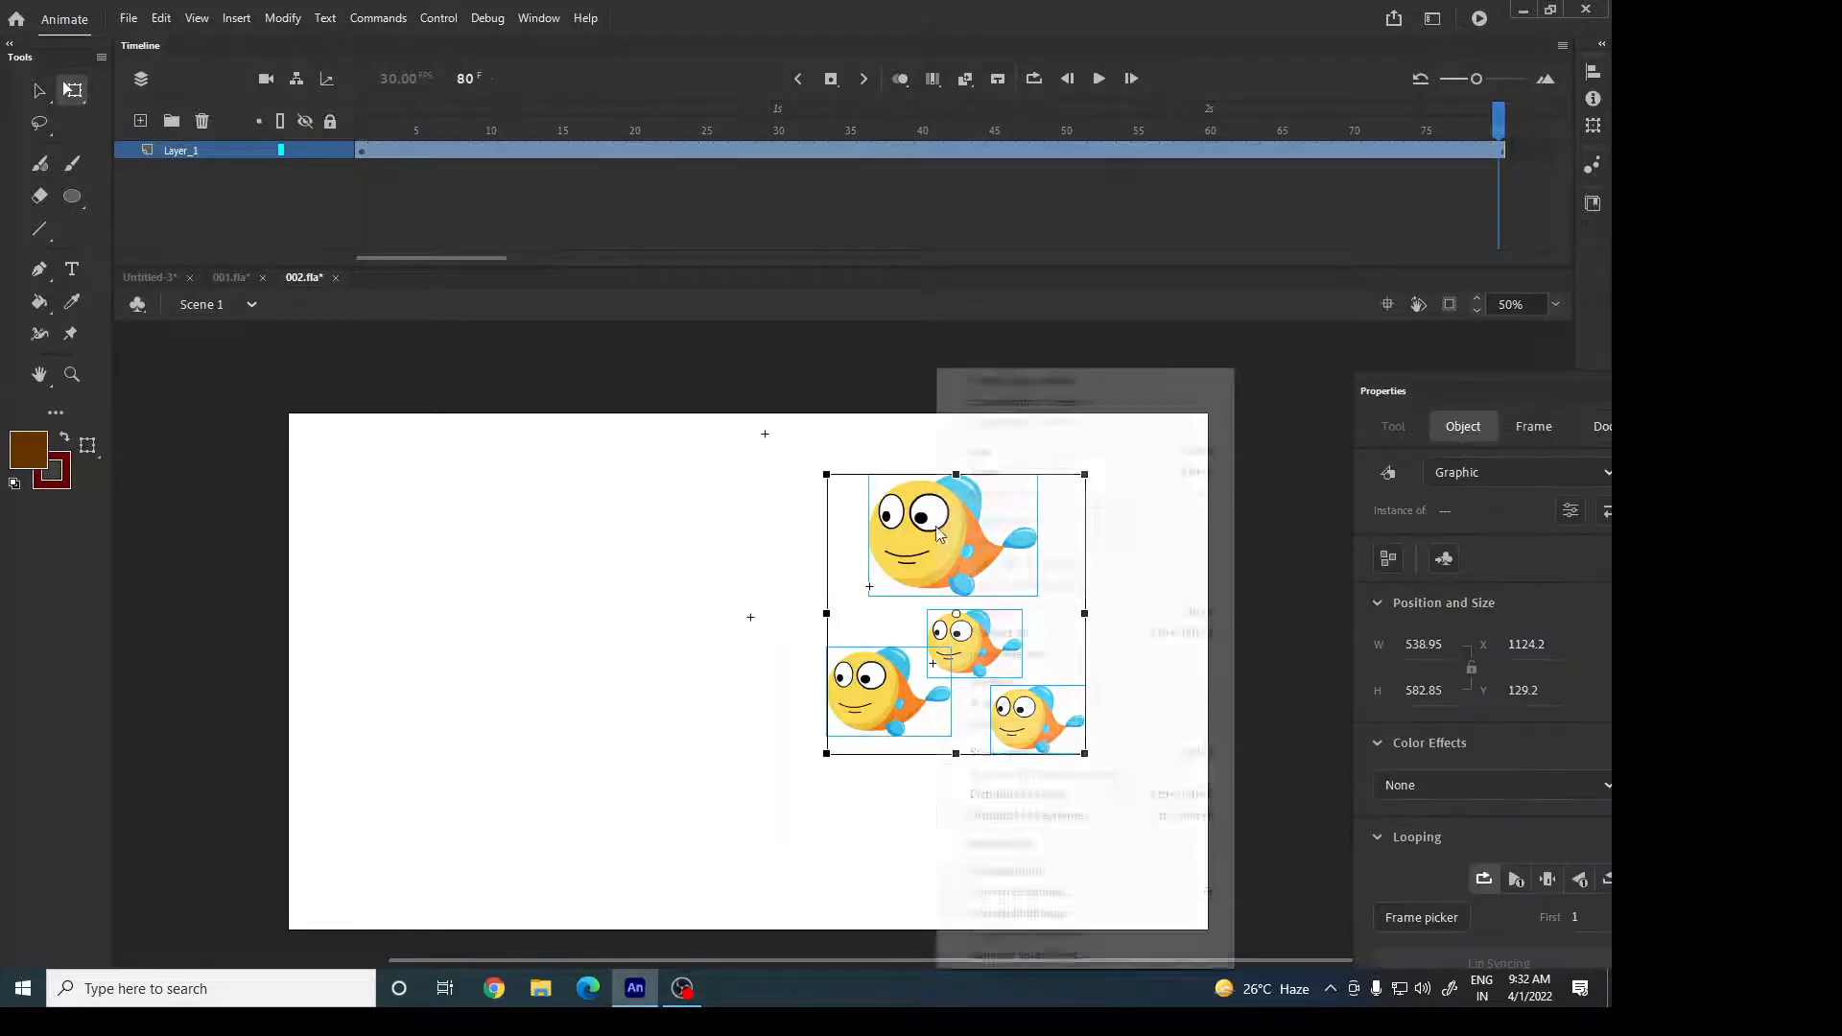
left_click(1039, 800)
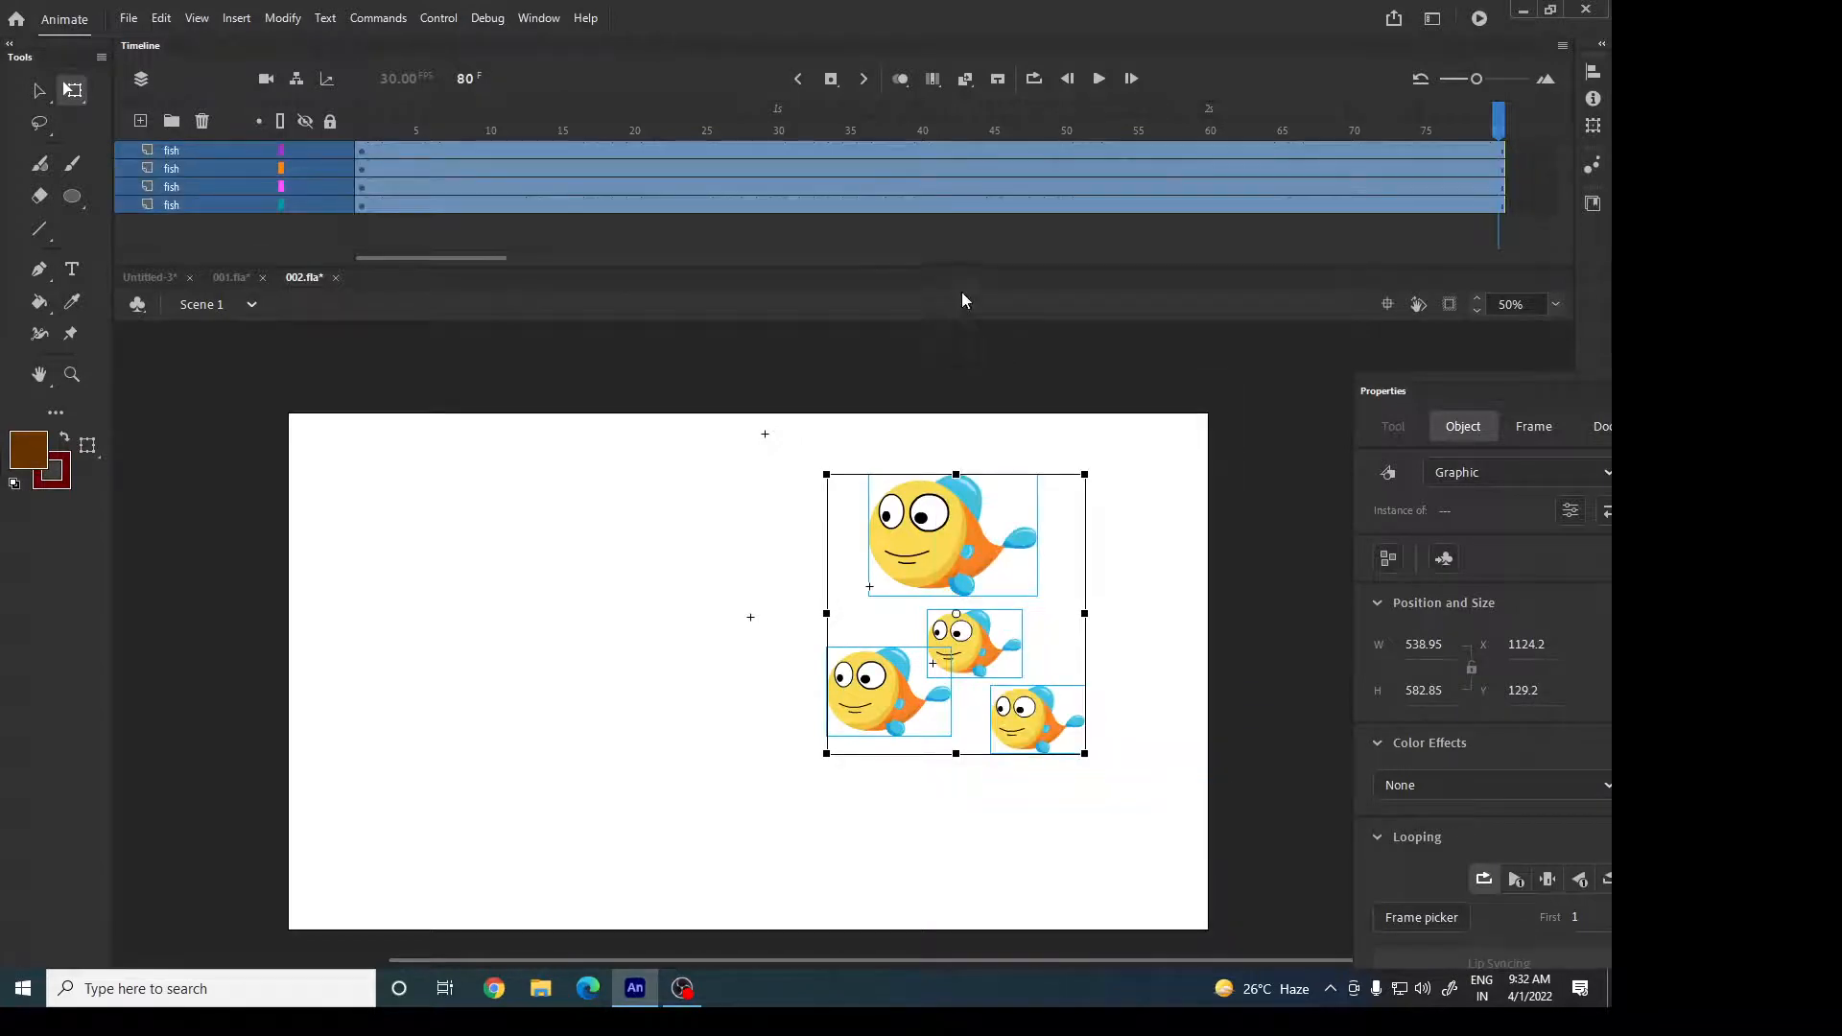
Enlarge the timeline area and create classic tweens on all four fish layers.
left_click_drag(962, 267, 957, 360)
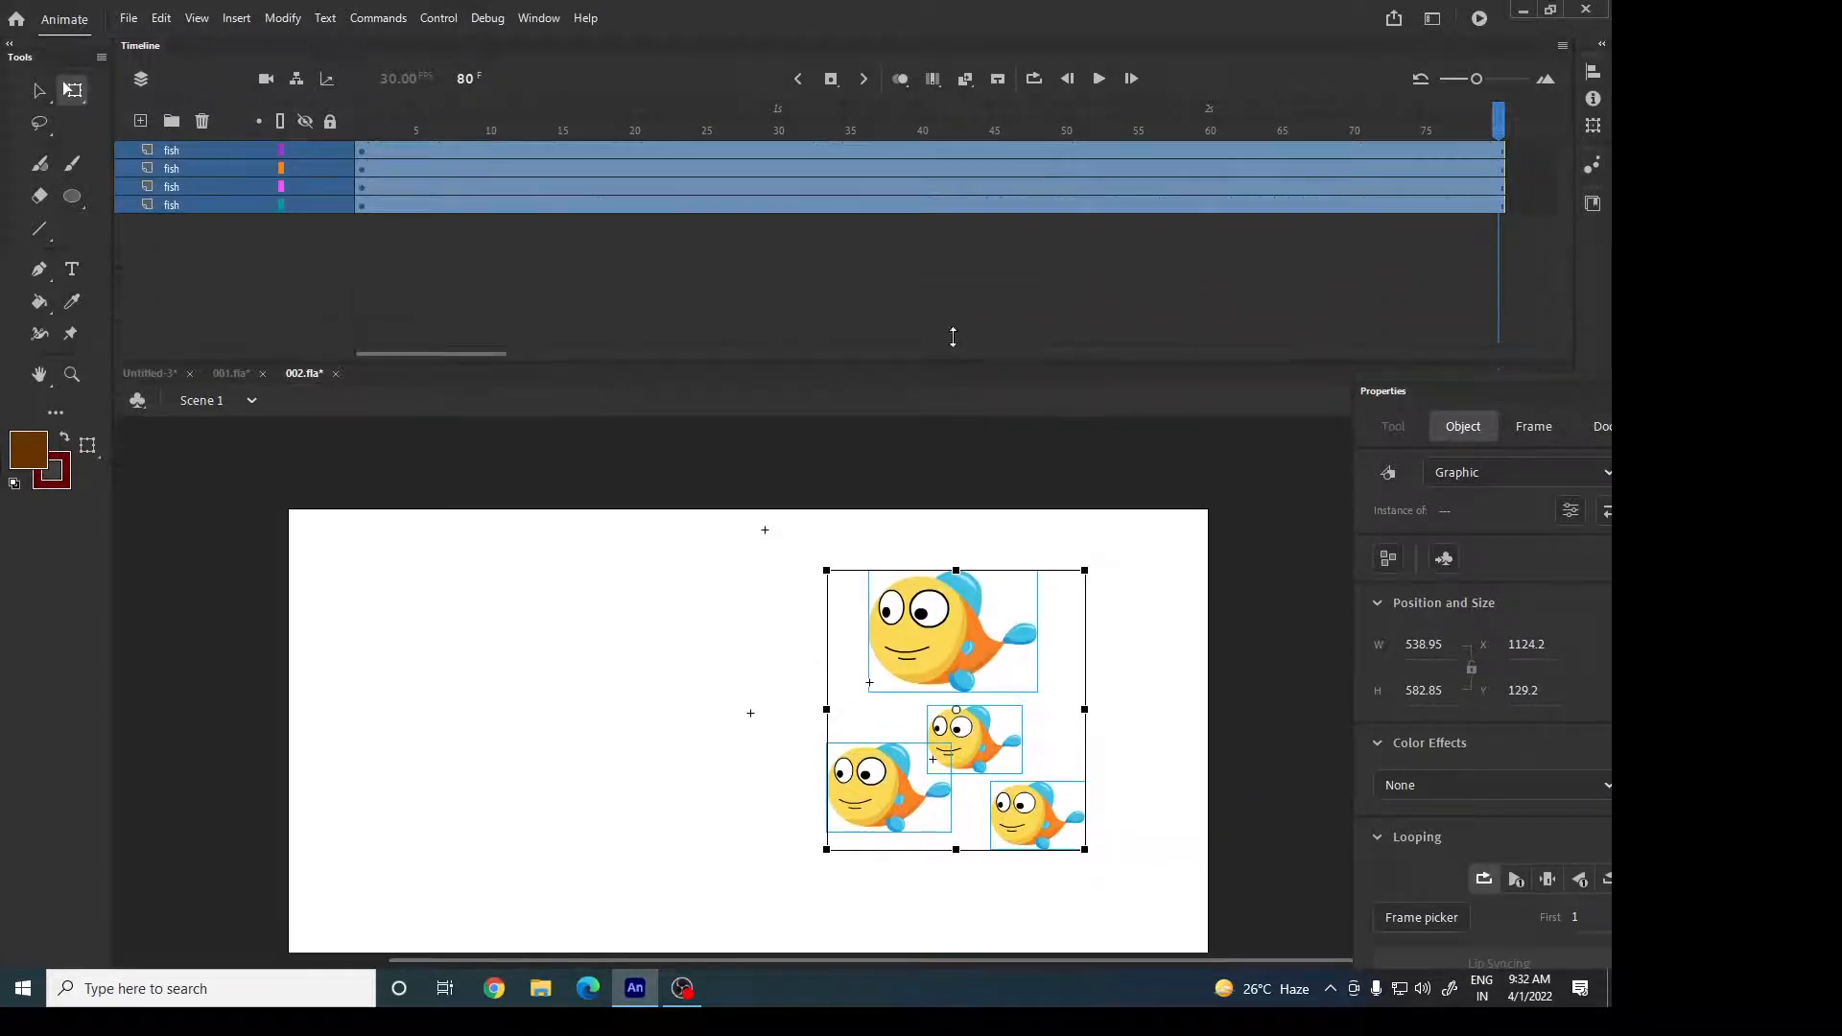
left_click_drag(894, 190, 829, 148)
right_click(831, 148)
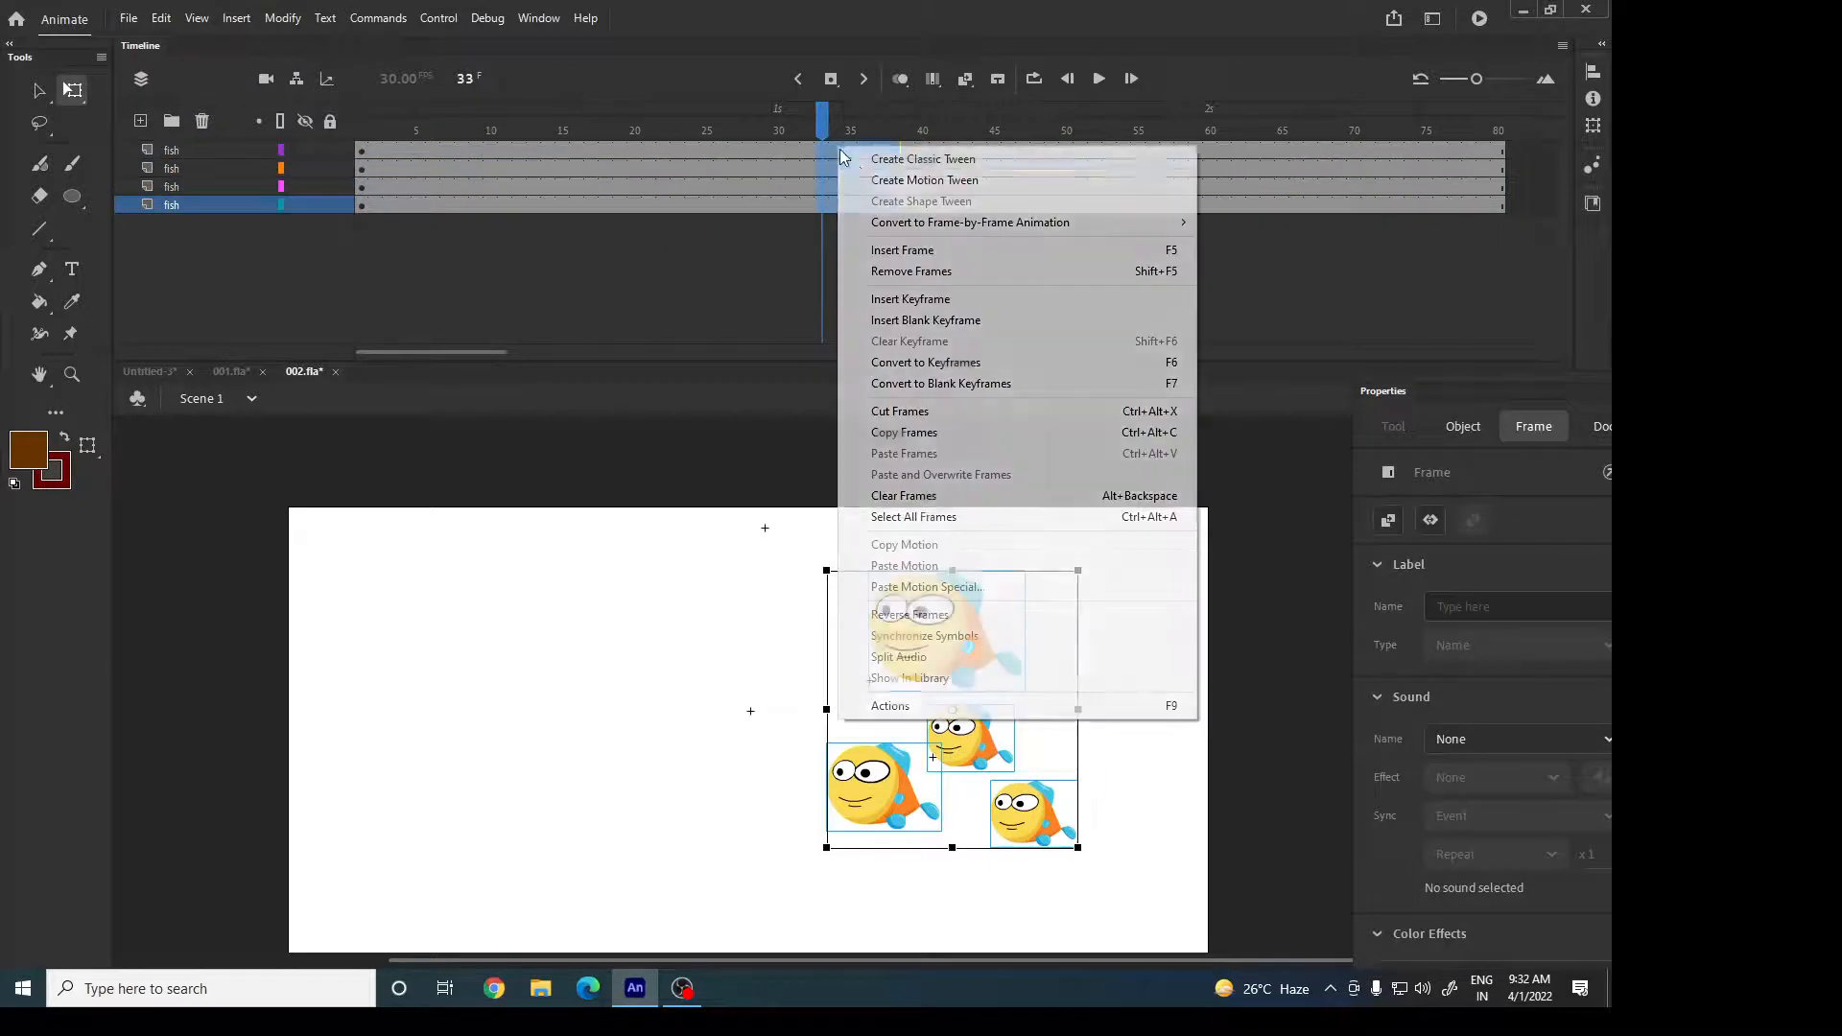
left_click(878, 160)
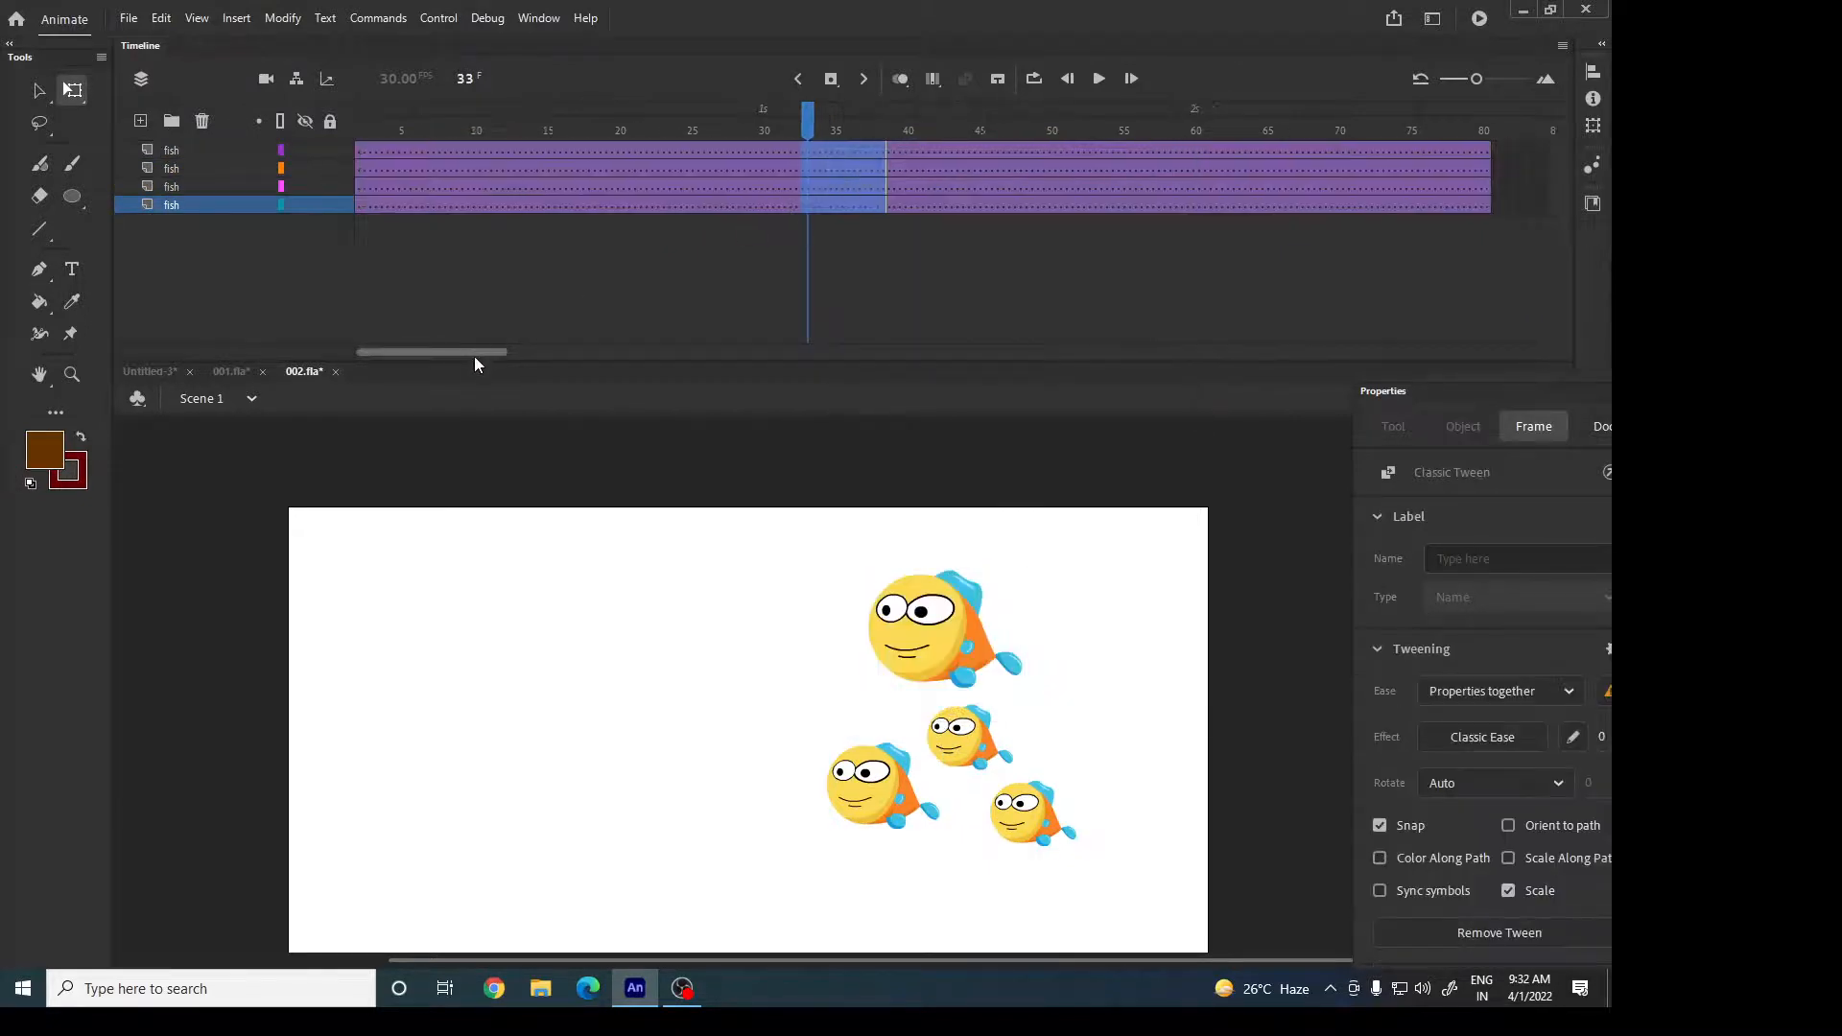
Add keyframes at frame 80 on all fish layers and move the group off the stage's left side.
left_click_drag(474, 355, 520, 354)
left_click(1126, 204)
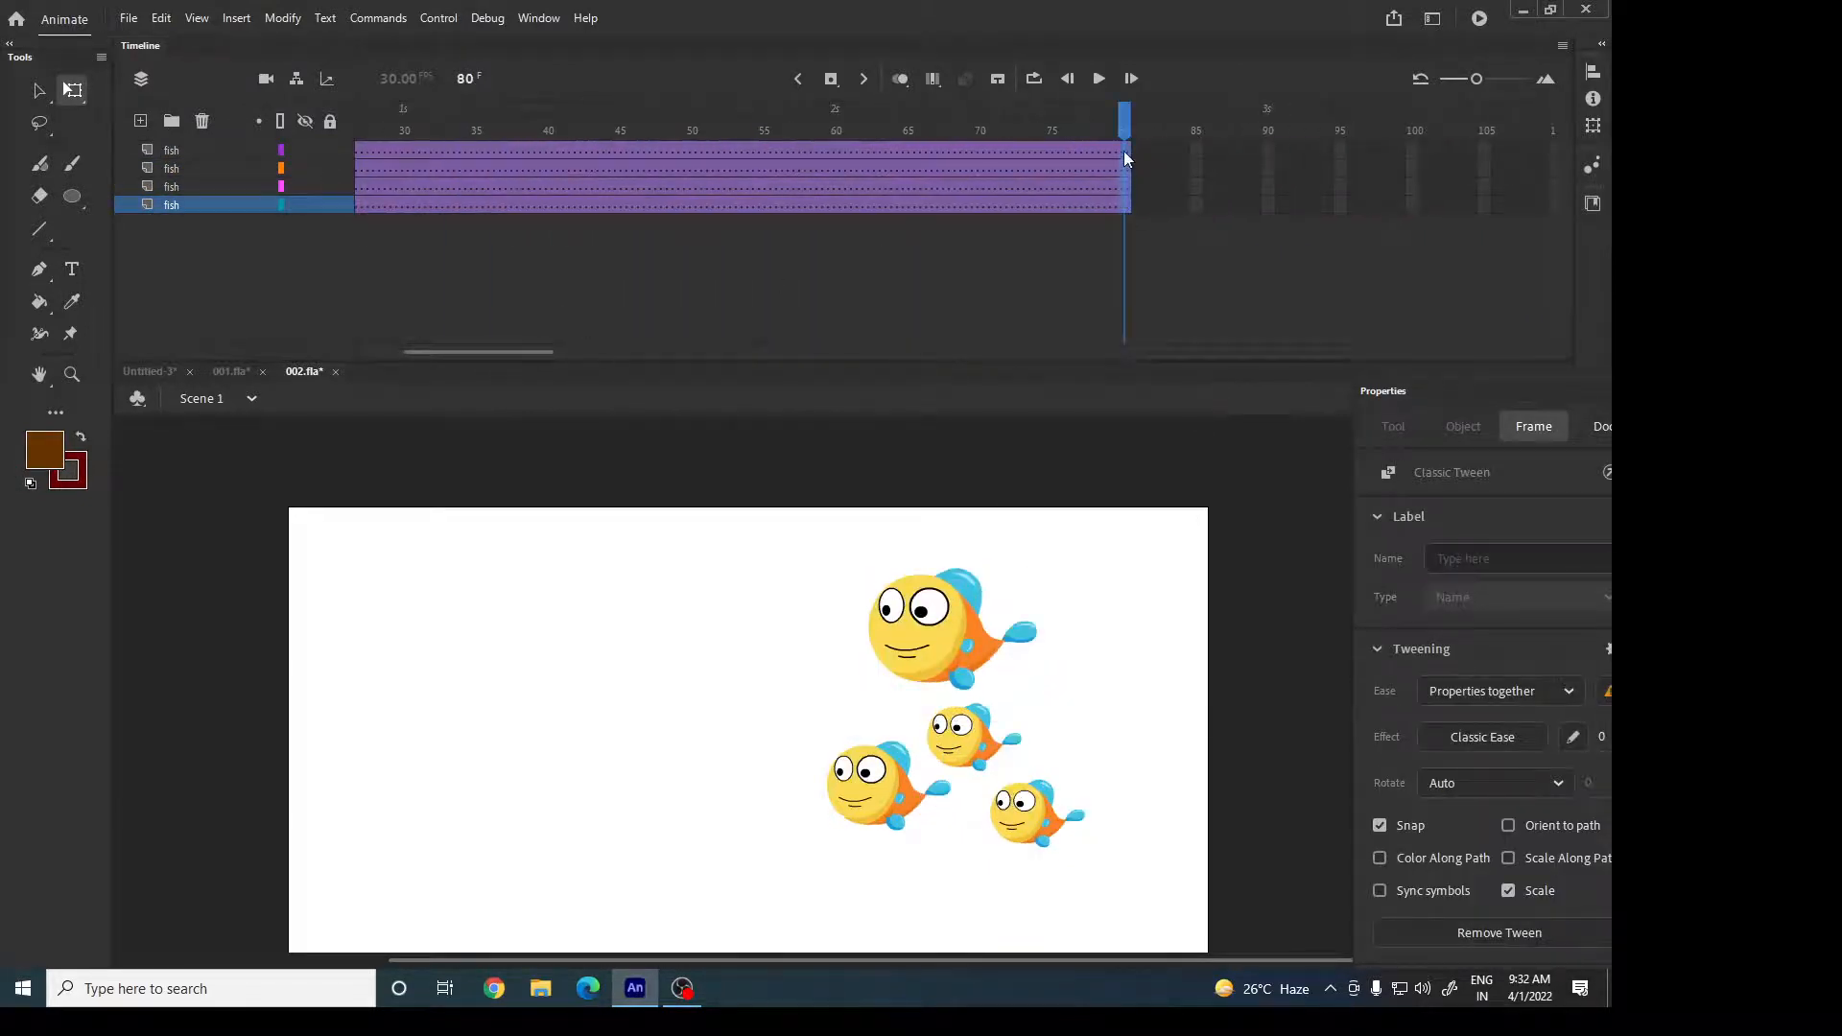
key("F6")
key("ctrl+minus")
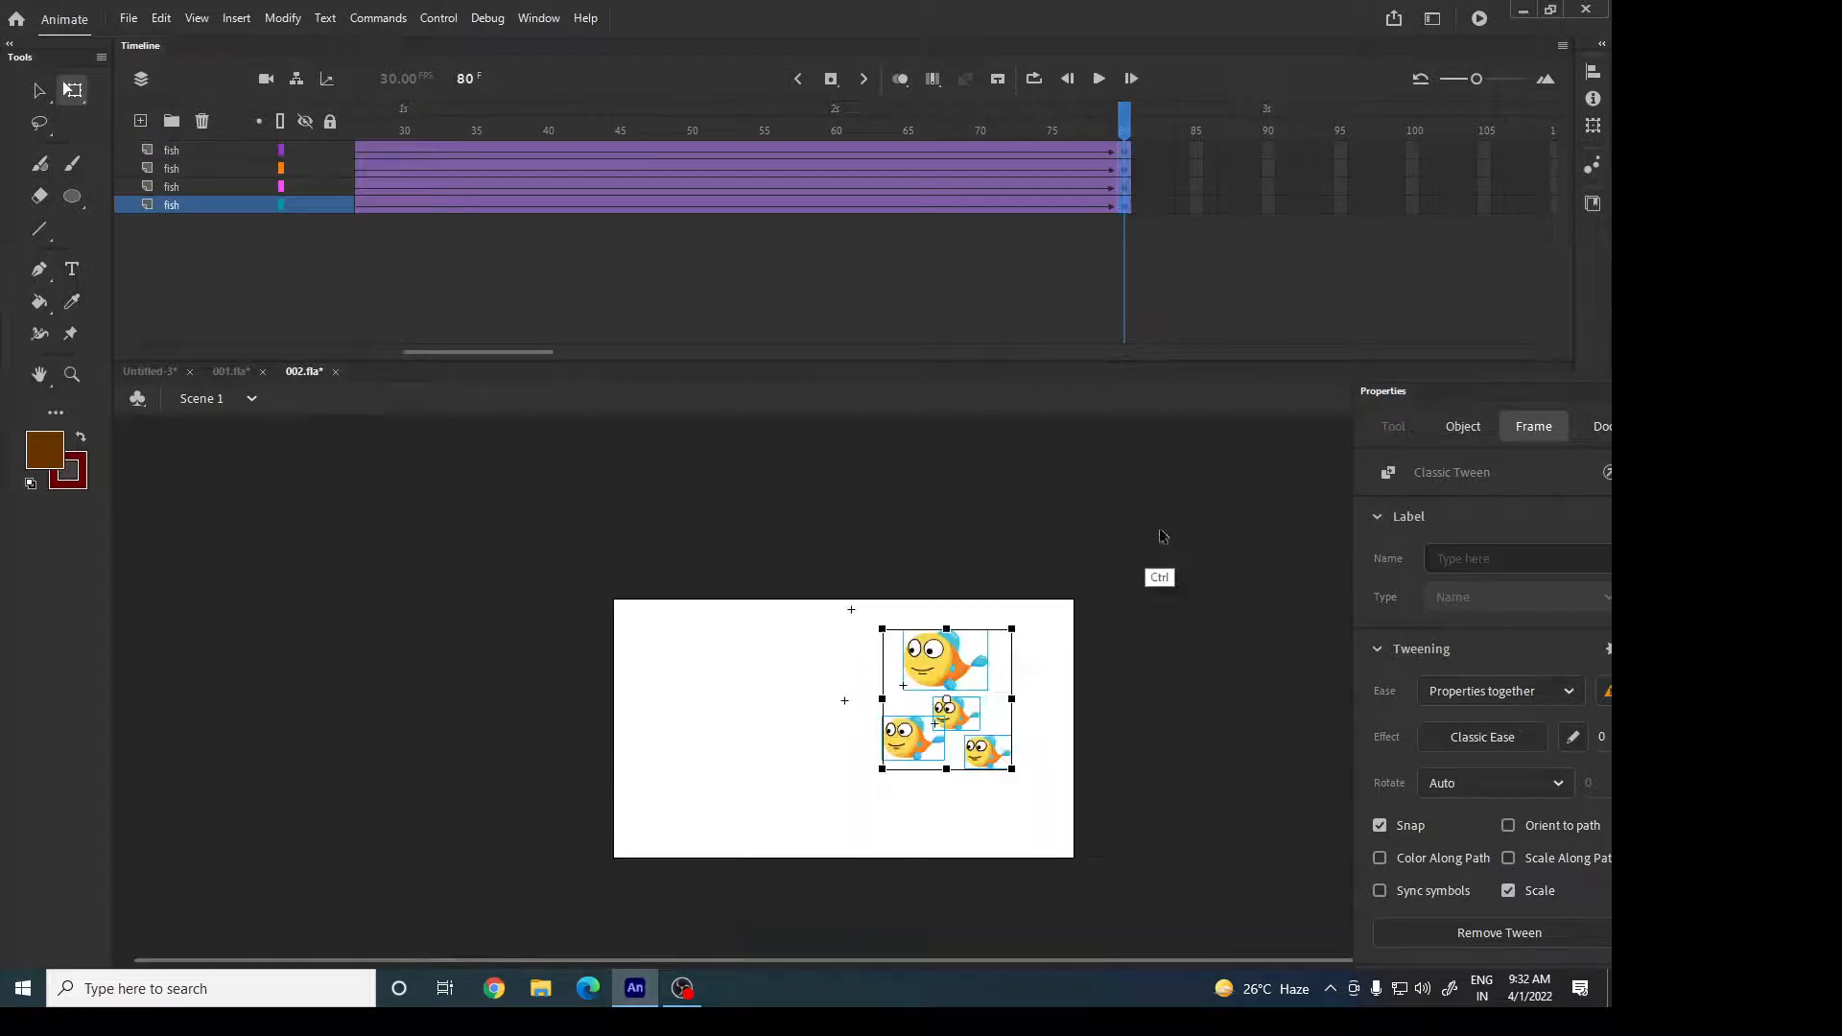
left_click_drag(945, 666, 501, 690)
At frame 1, move the group of four fish off the stage's right side.
left_click_drag(504, 353, 458, 354)
left_click_drag(363, 207, 361, 152)
left_click_drag(930, 660, 1137, 706)
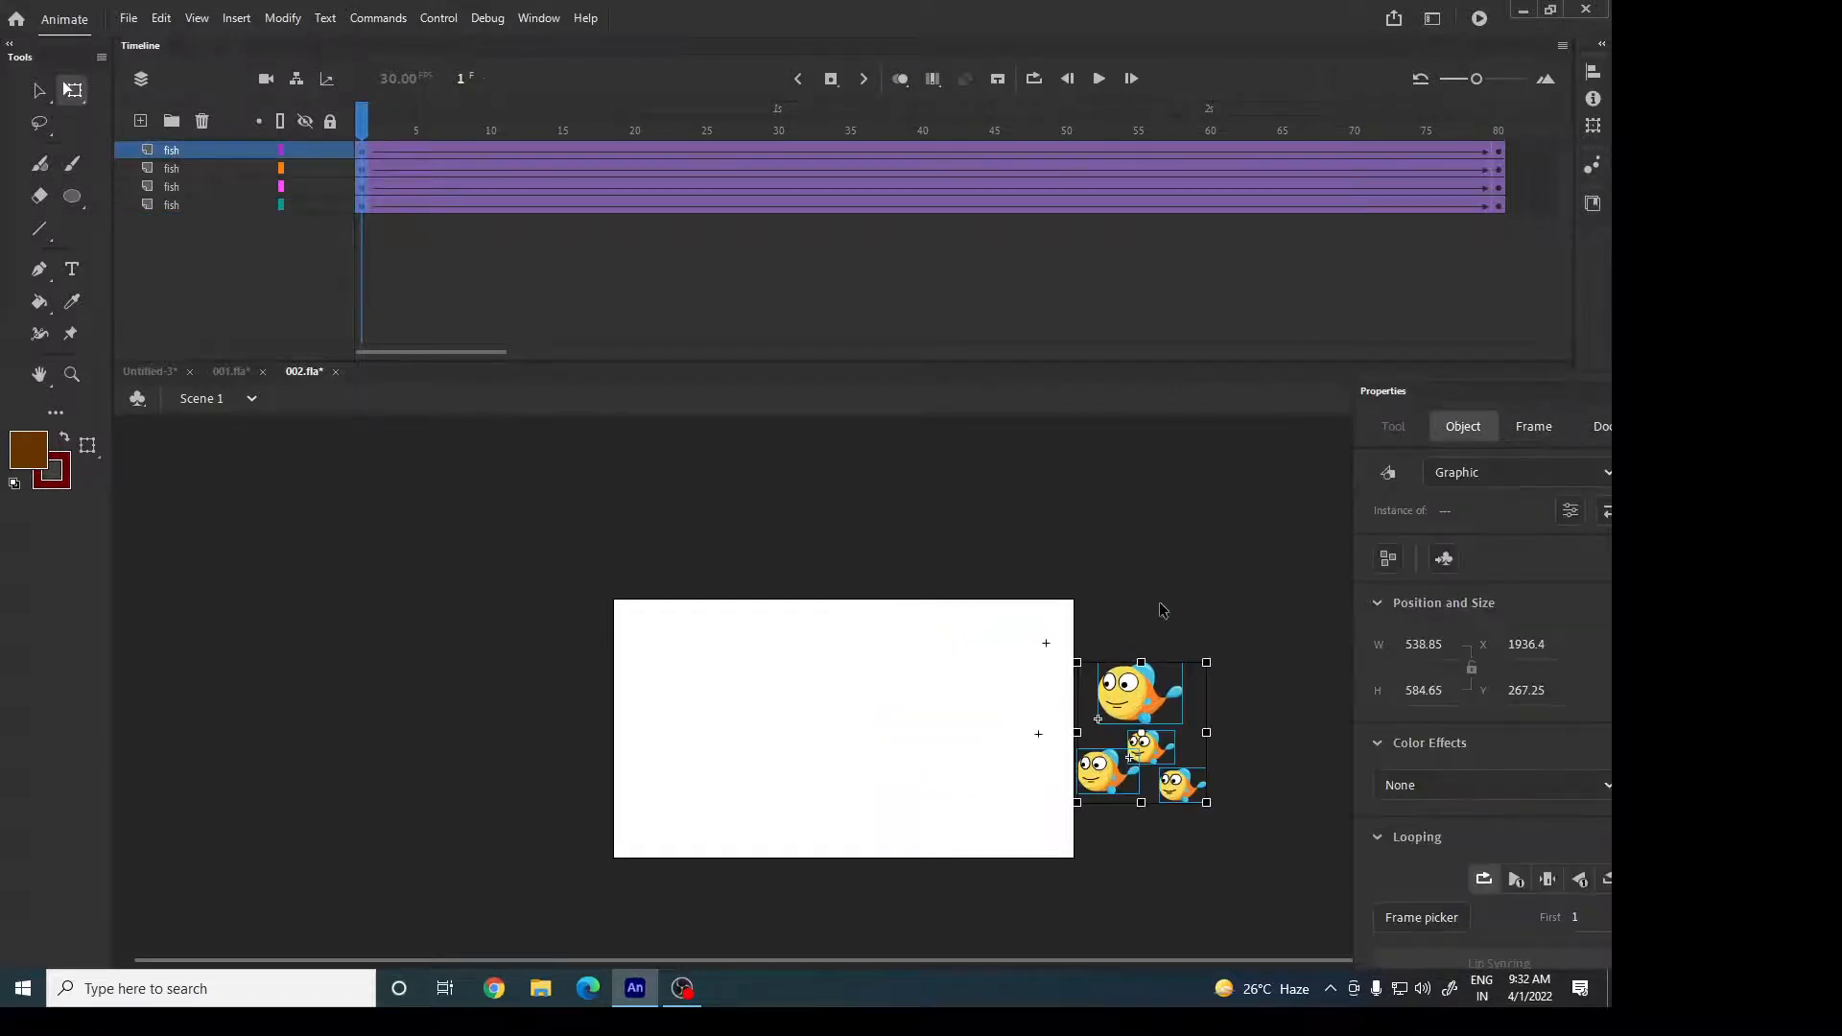
Play the swim to frame 80 and spread the fish into different positions left of the stage.
left_click(1160, 619)
key("Return")
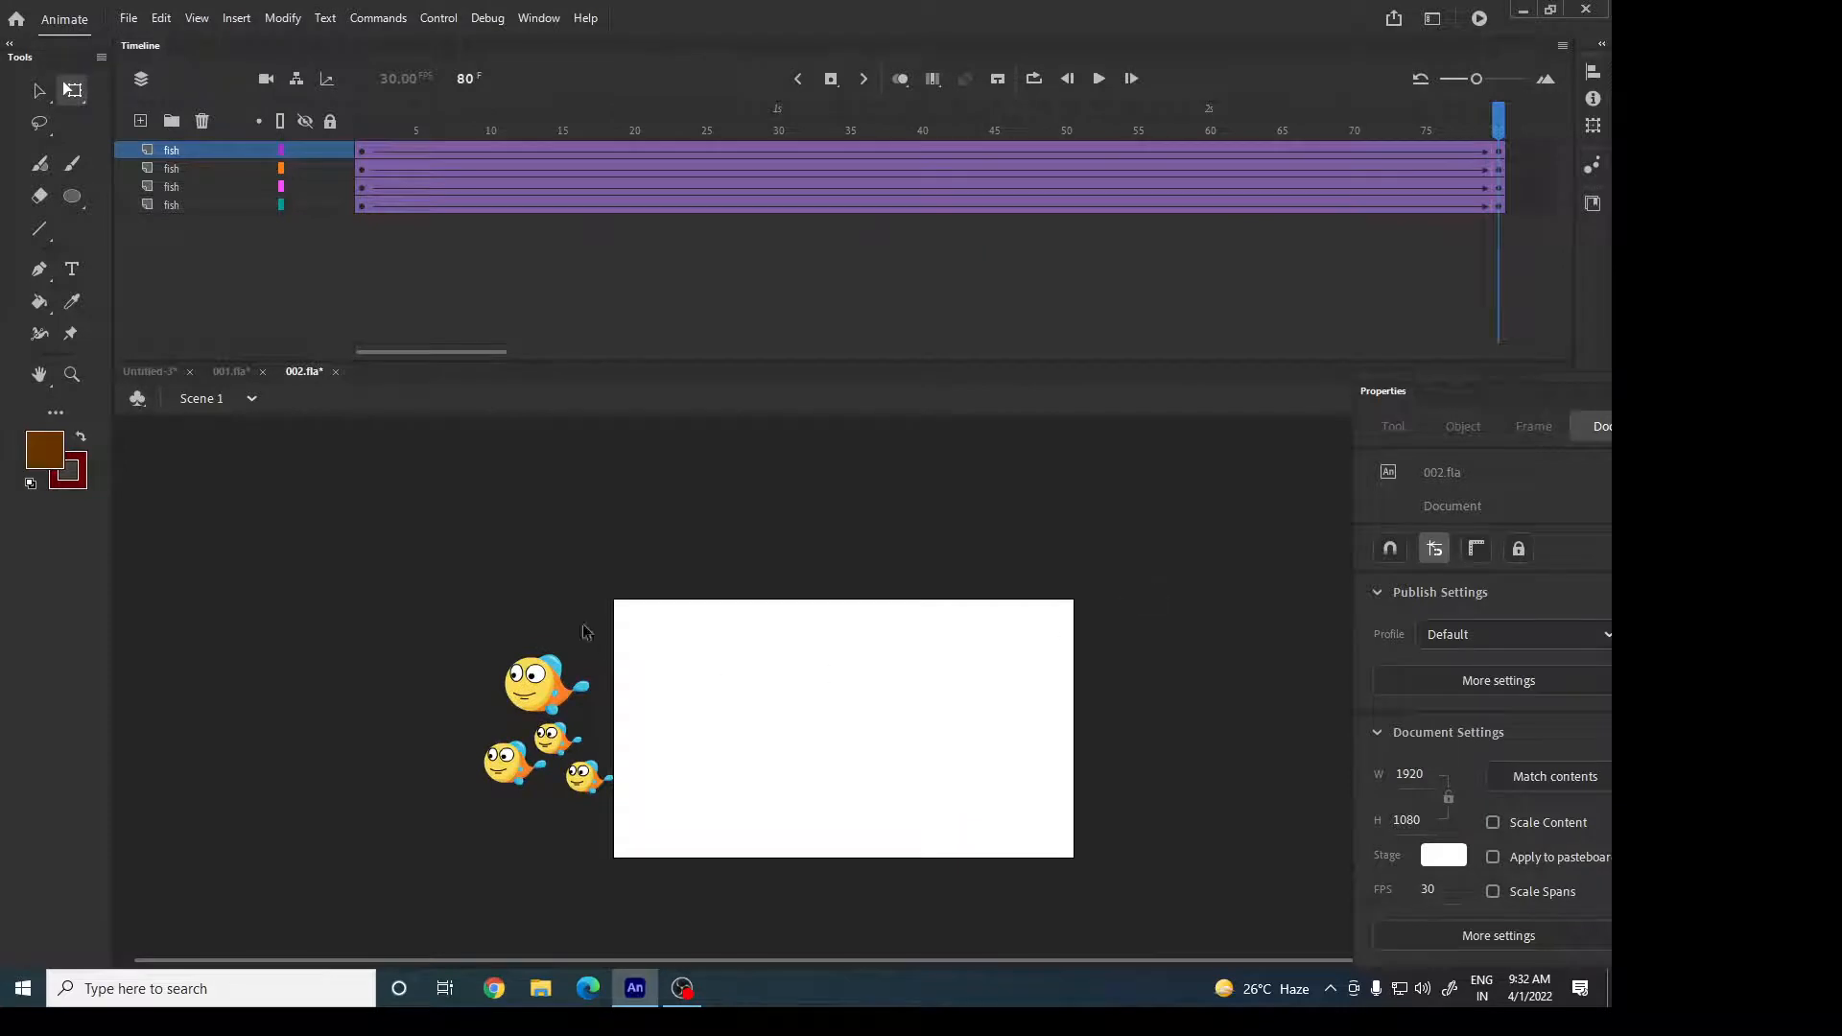
left_click_drag(537, 691, 573, 684)
left_click_drag(547, 749, 566, 784)
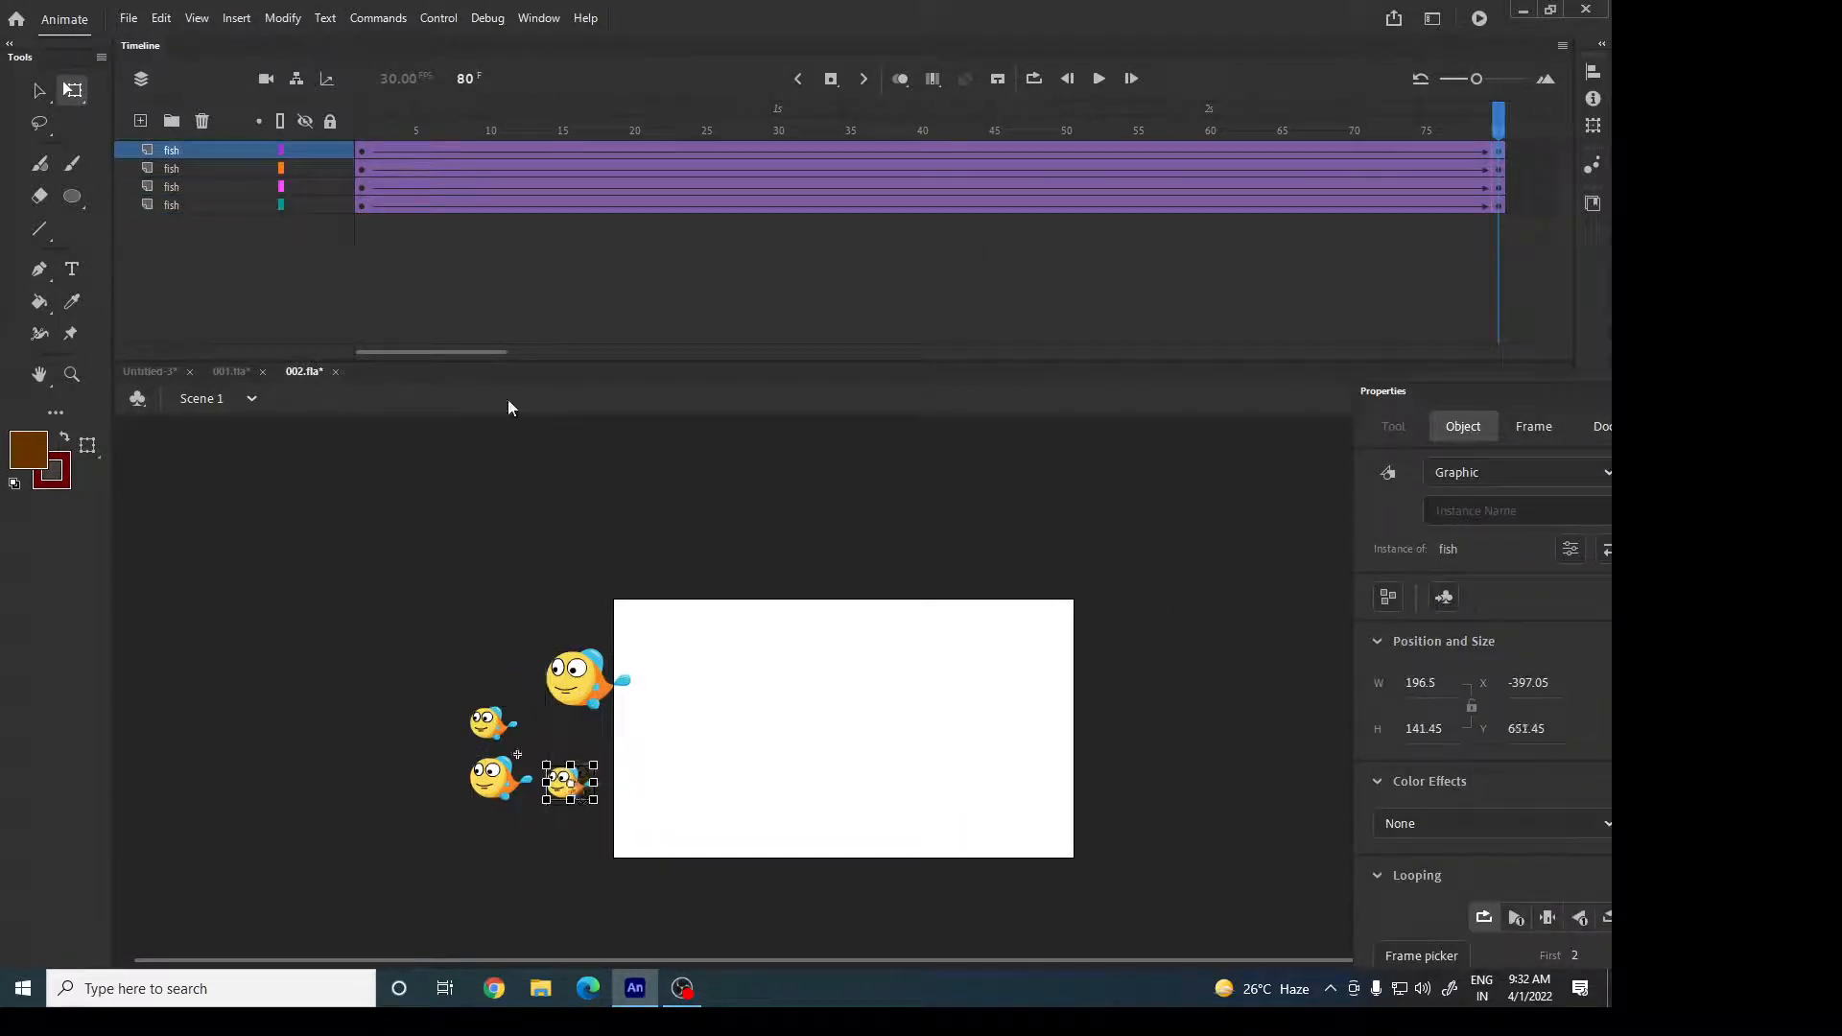
Return to frame 1, test the movie to watch the fish swim across, and close the preview.
left_click(362, 129)
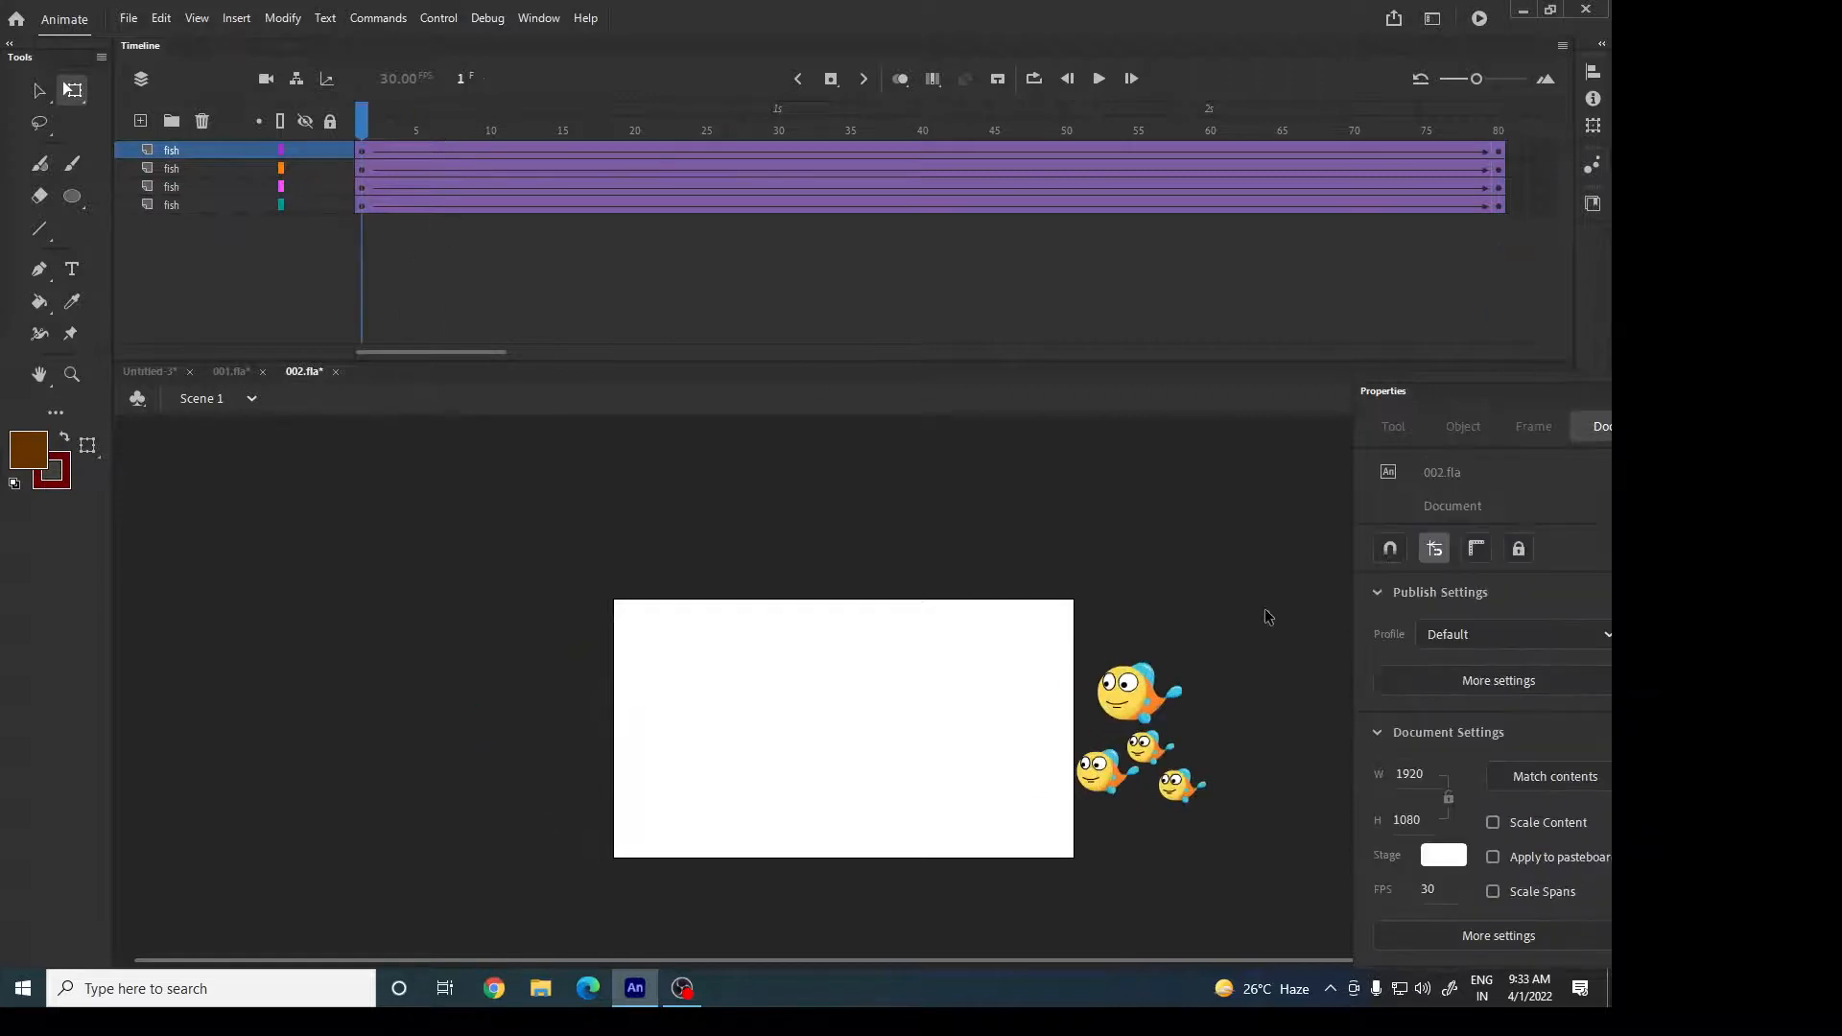
key("ctrl+Return")
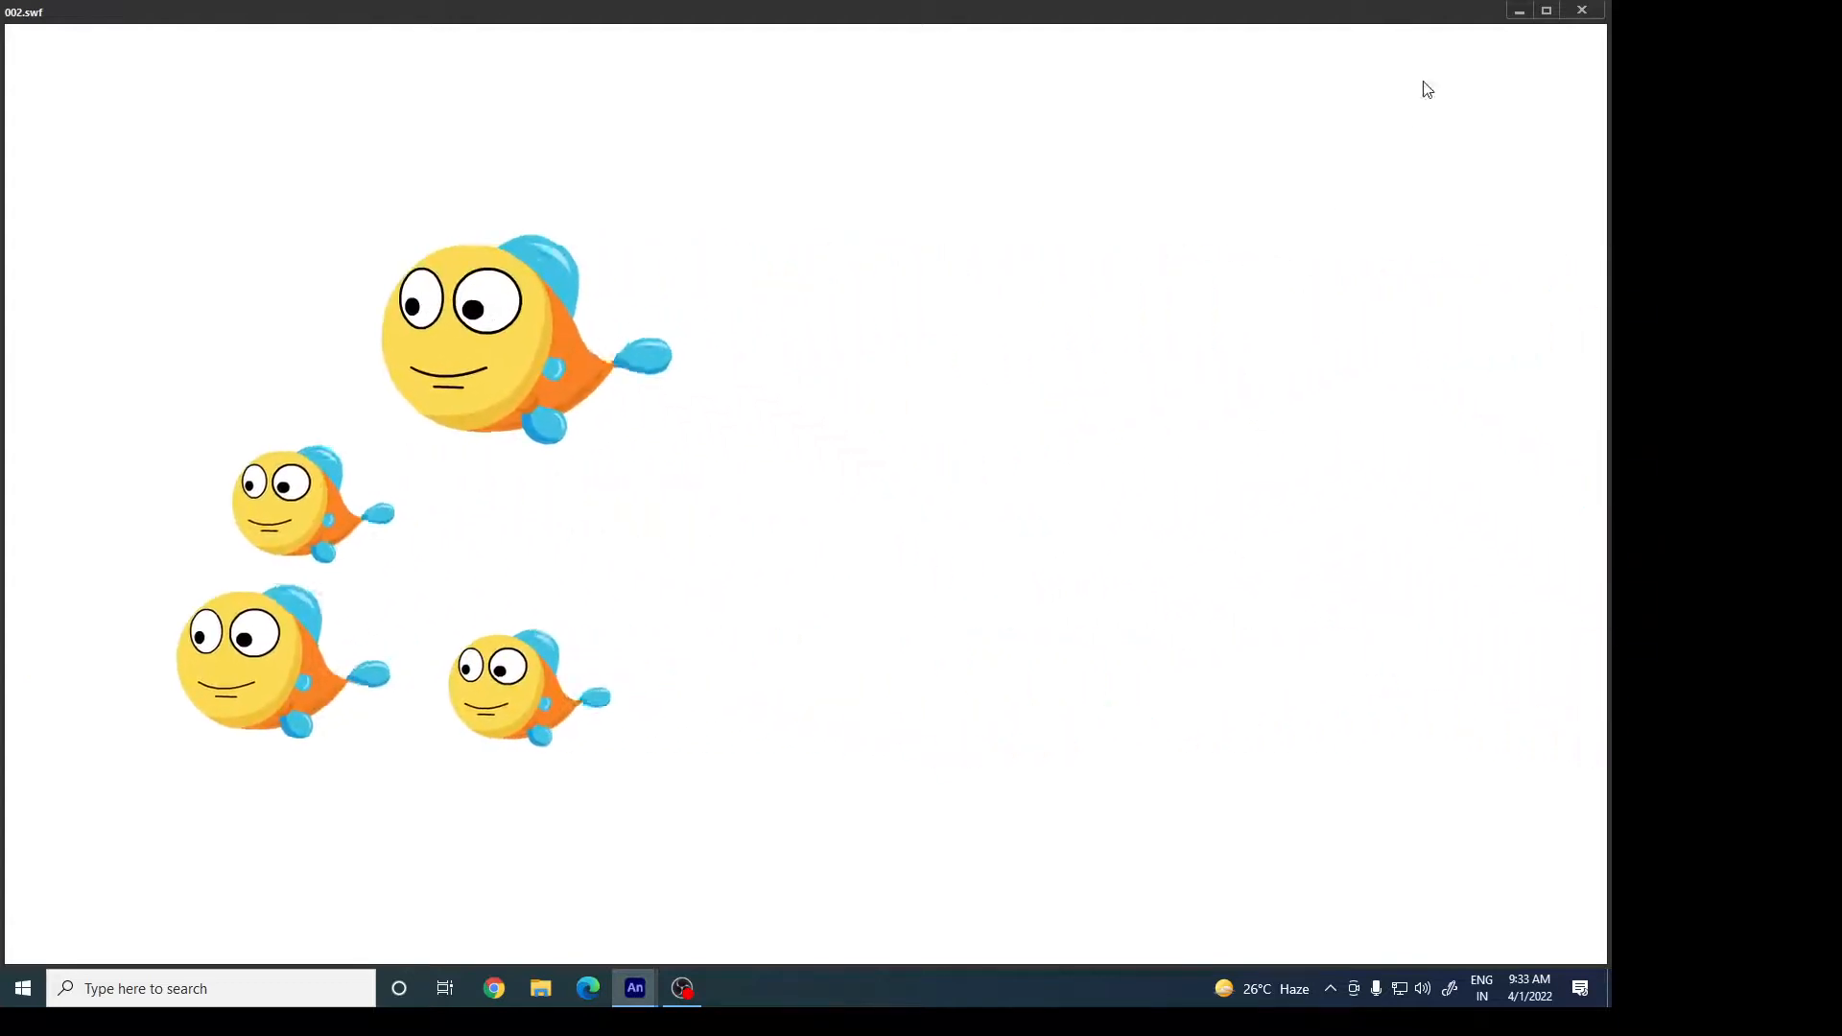
left_click(1580, 11)
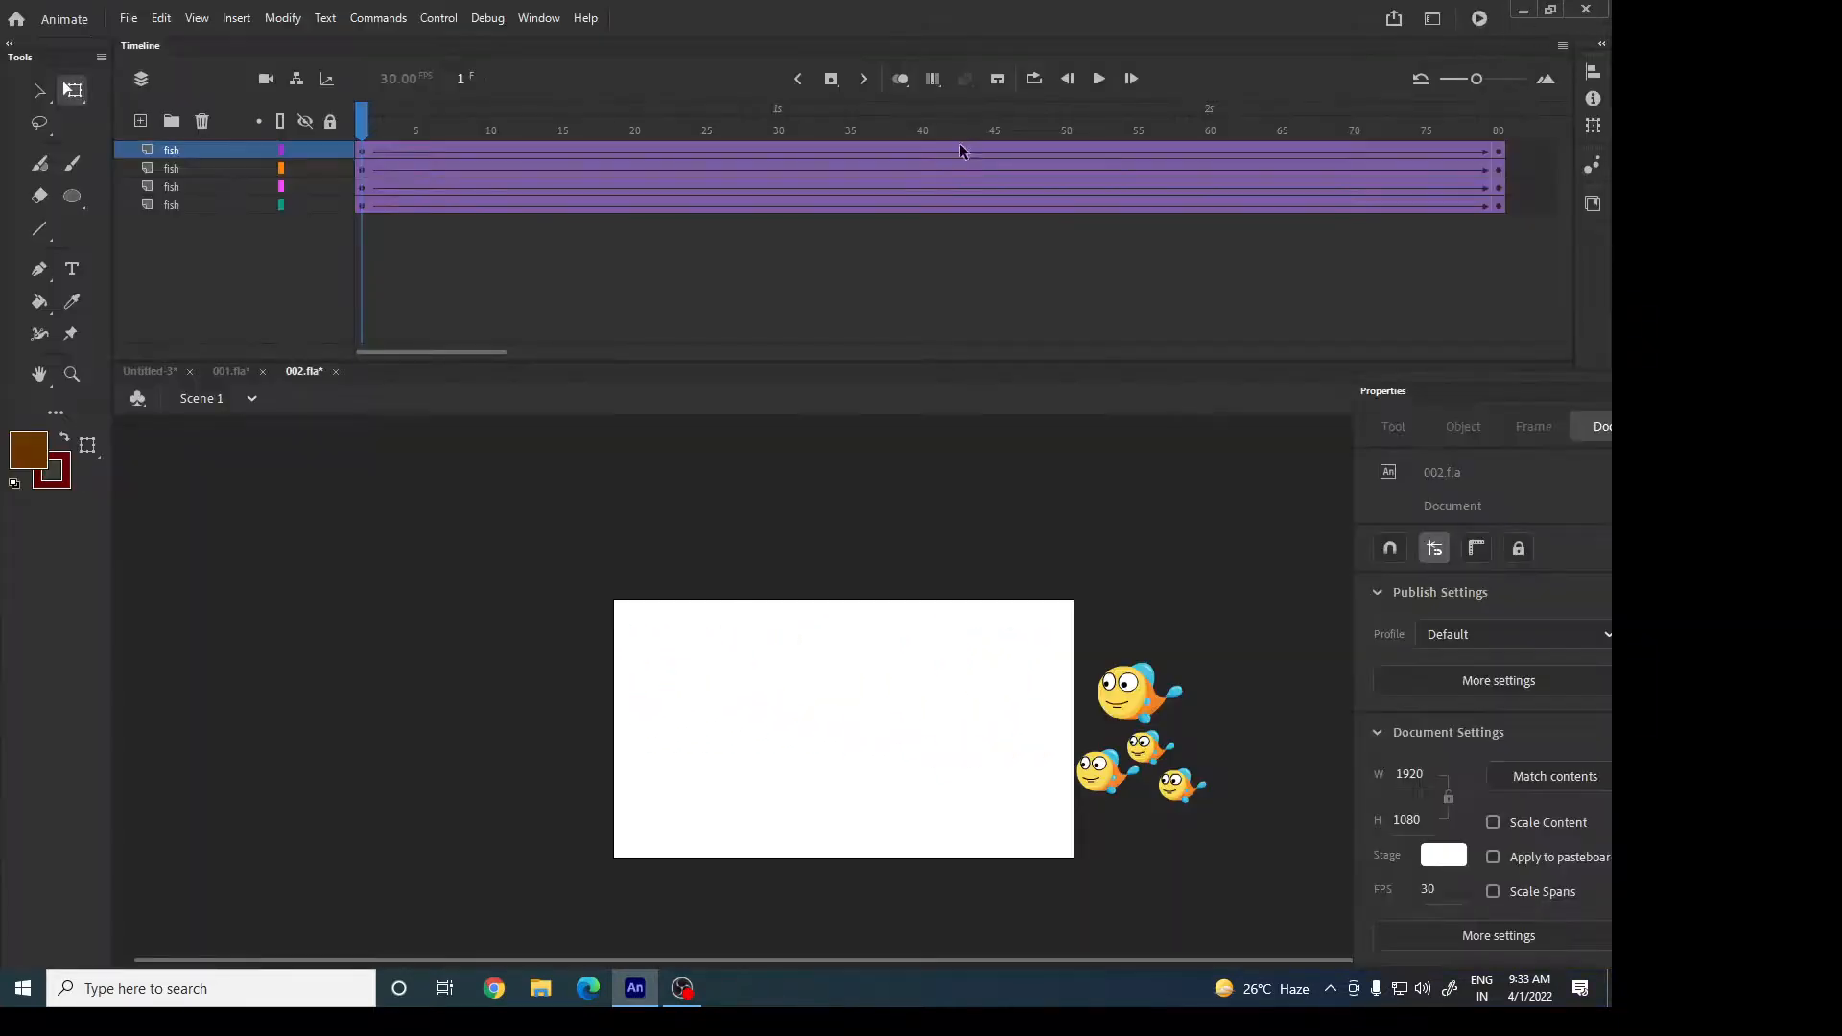
Apply a custom ease to all four fish tweens, with an early point raised above the line and a late one lowered to about 47% near frame 59.
left_click_drag(962, 151, 751, 205)
left_click_drag(1426, 389, 1209, 251)
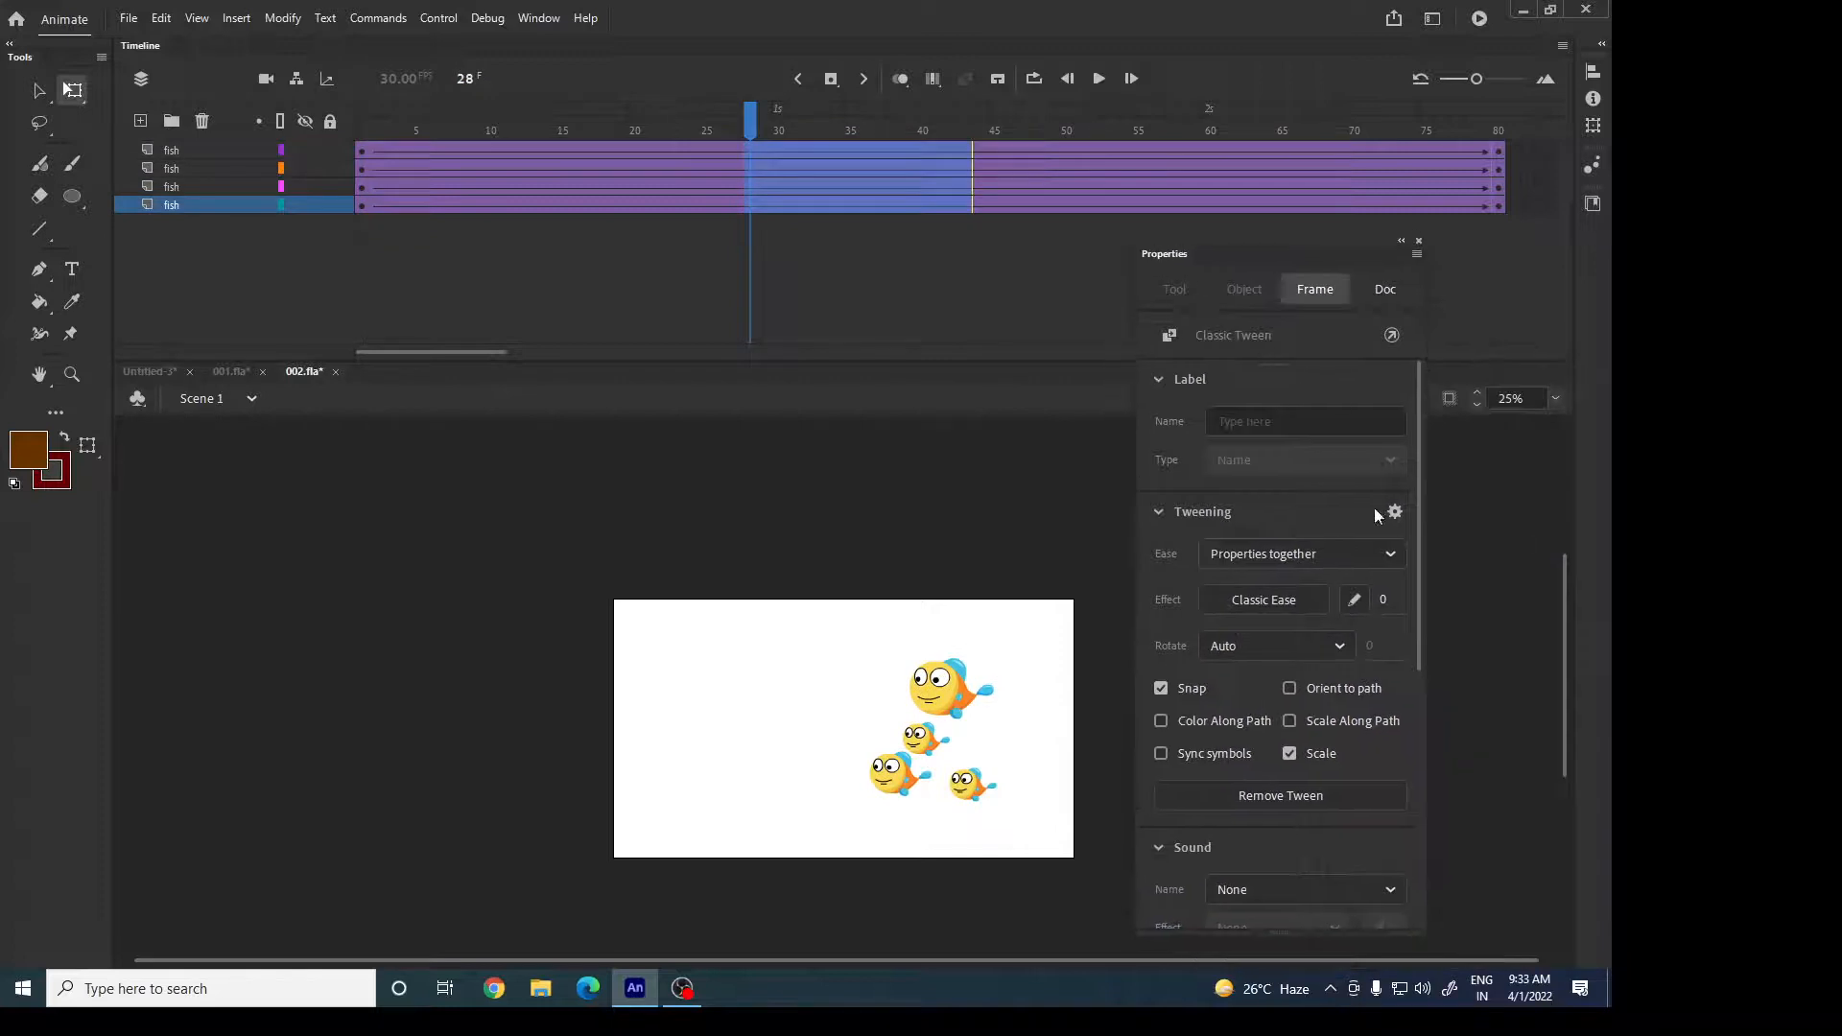
left_click(1354, 605)
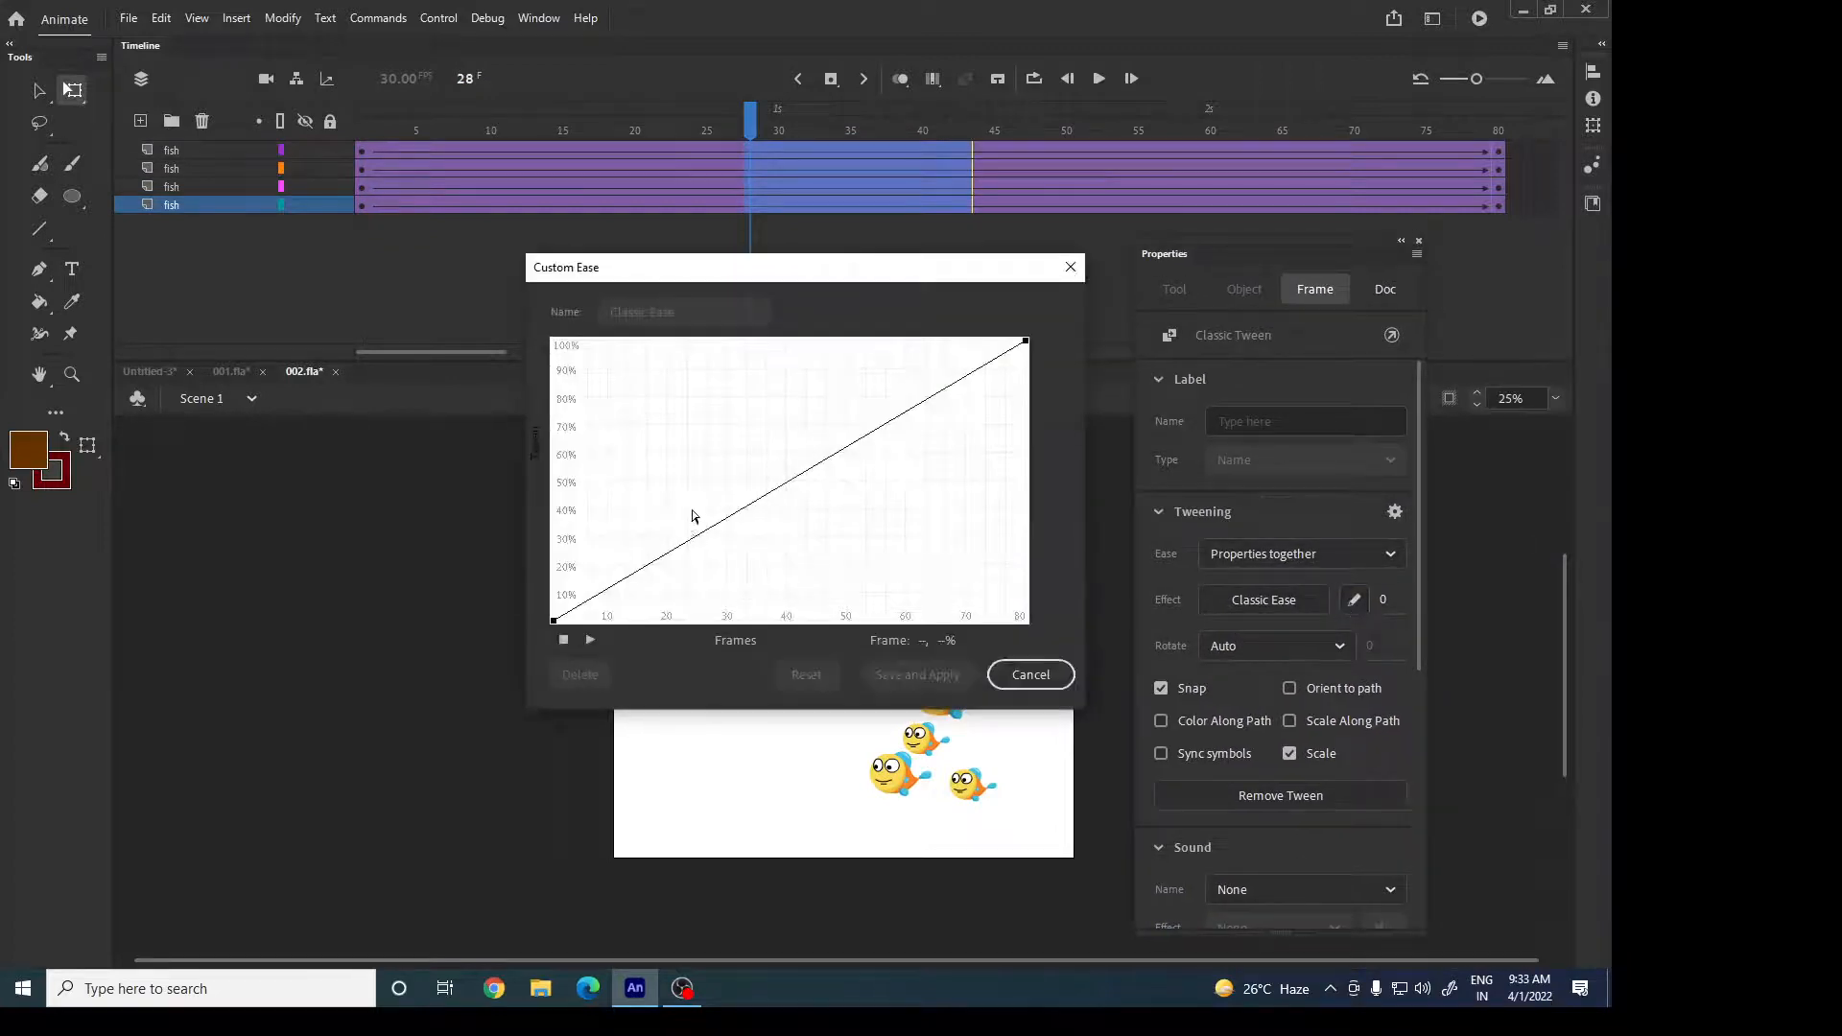
left_click_drag(688, 541, 683, 471)
left_click_drag(882, 407, 902, 487)
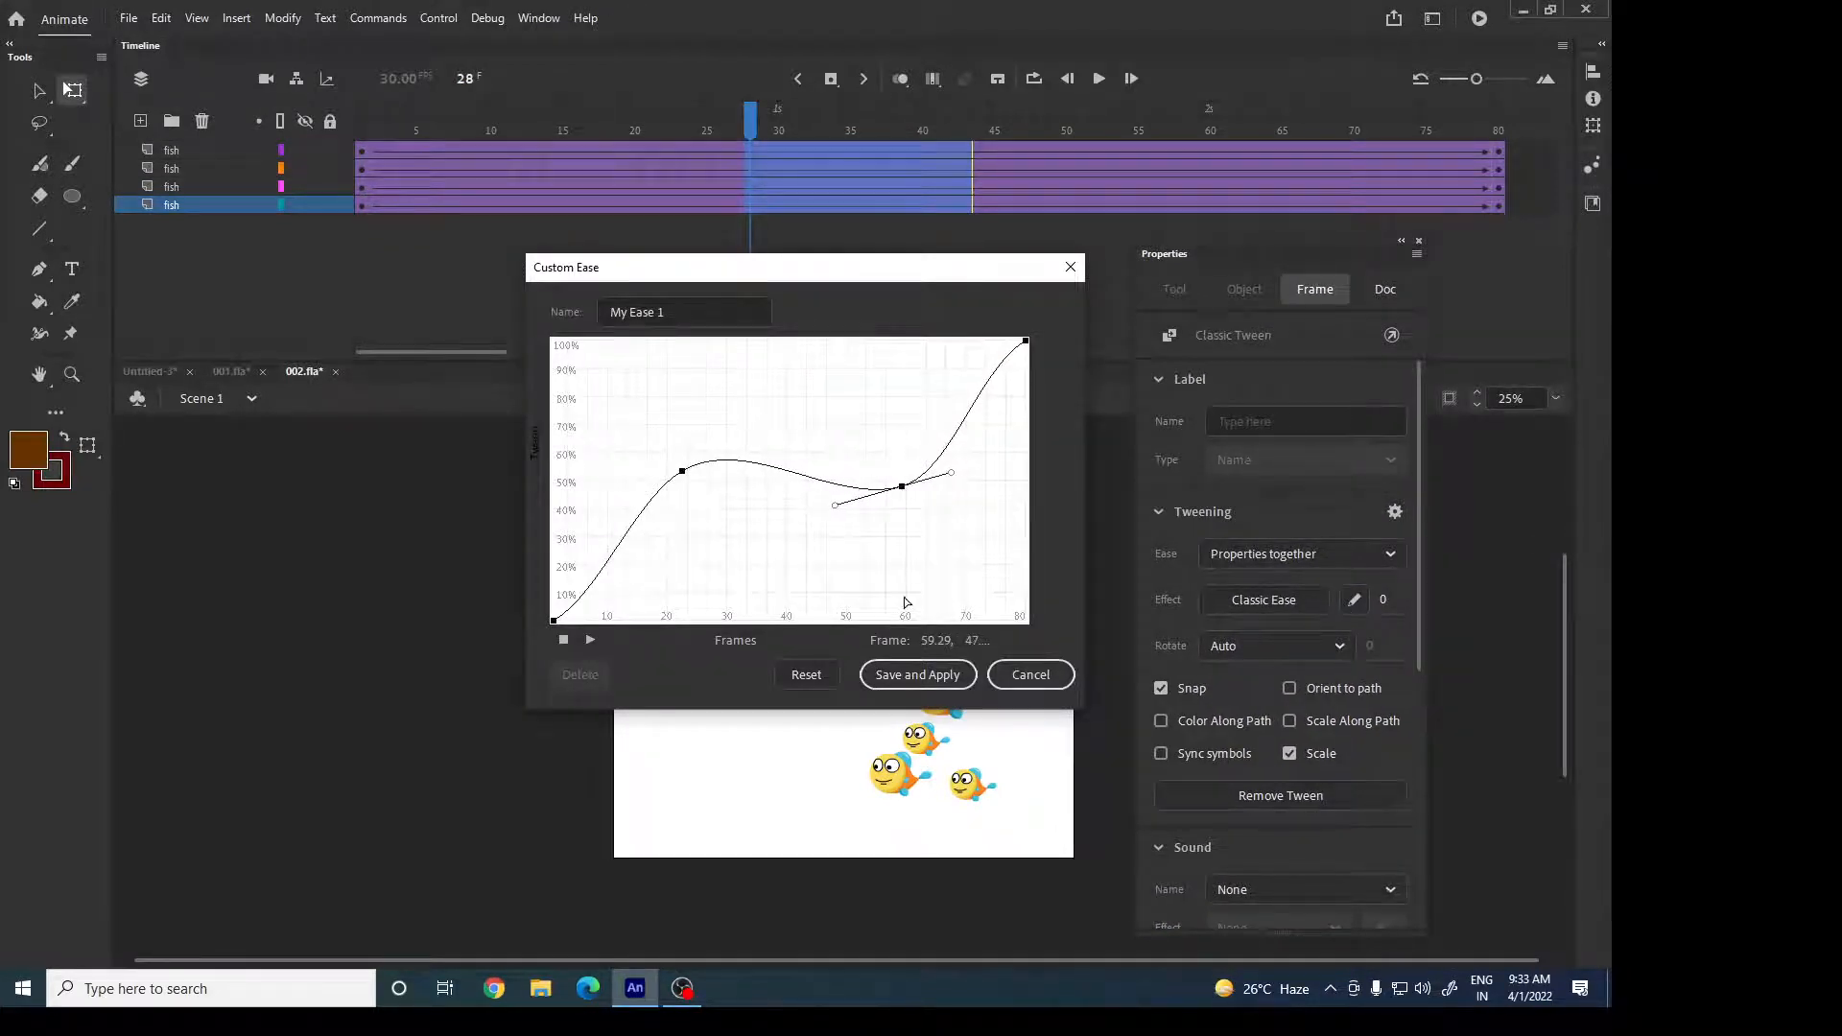
left_click(918, 674)
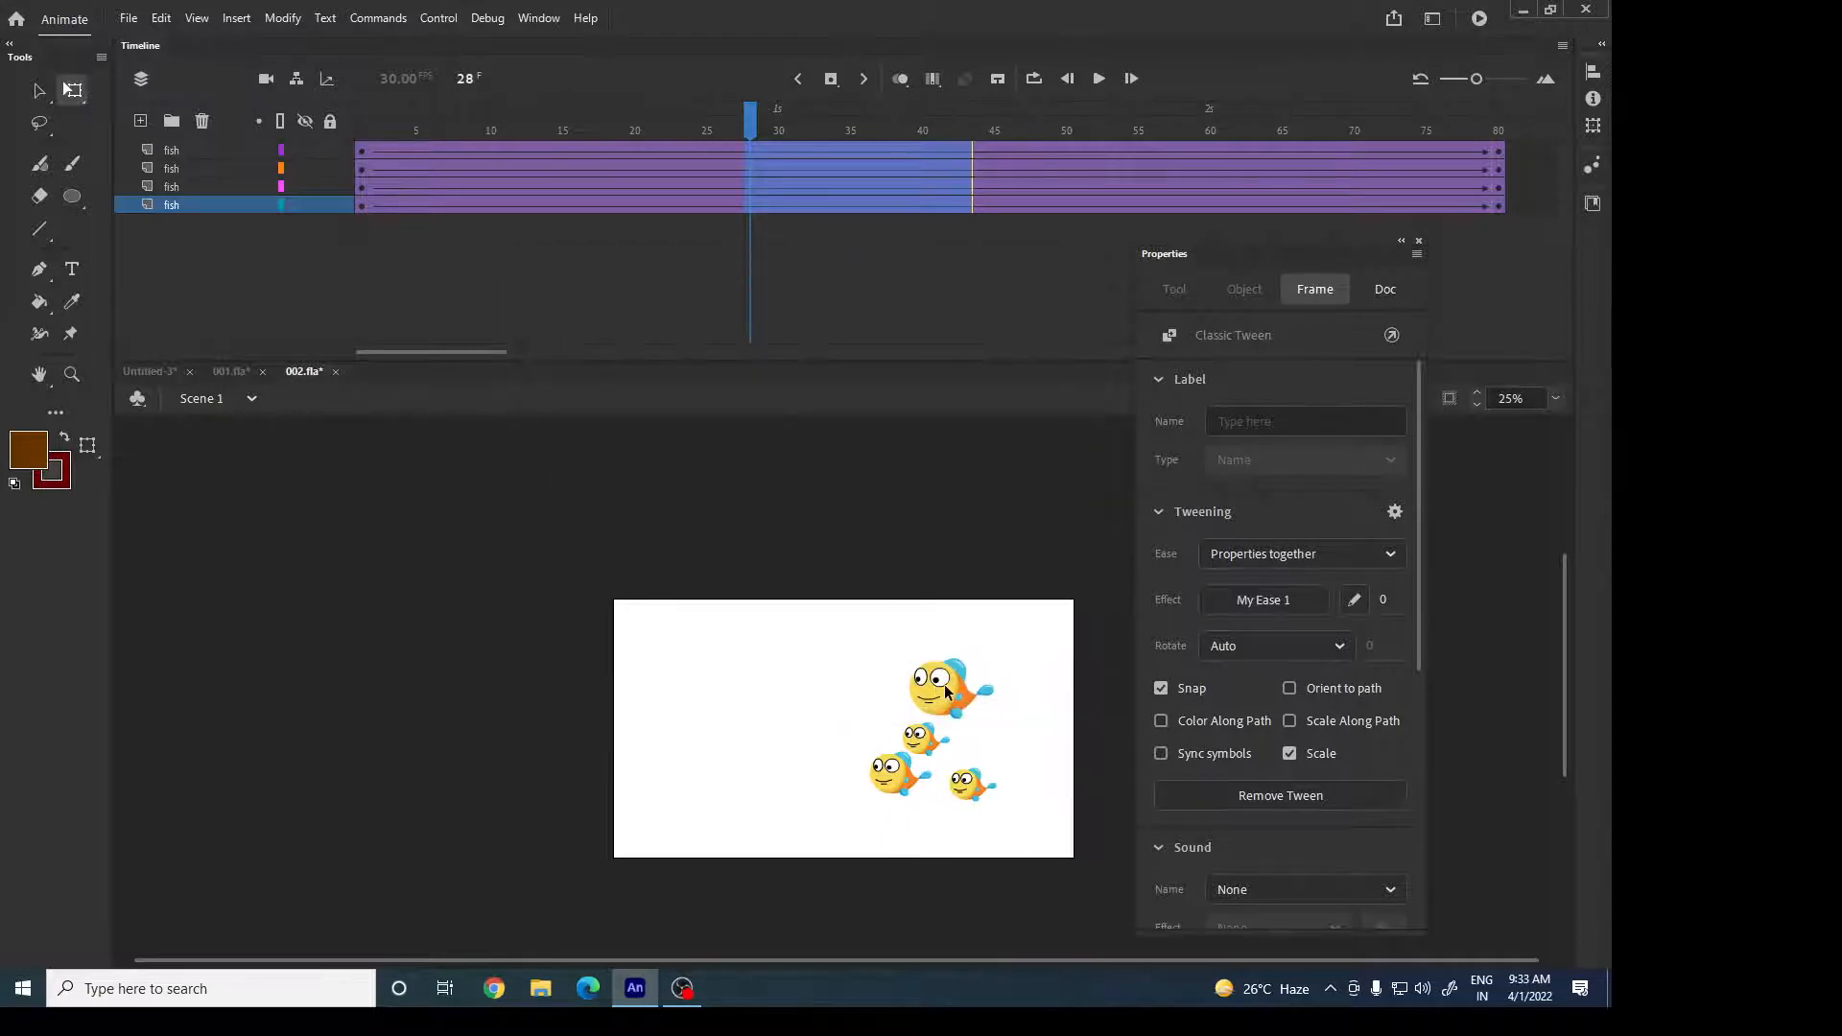
Test the movie to watch the four fish swim with the custom ease, close the preview, and clear the frame selection.
key("ctrl+Return")
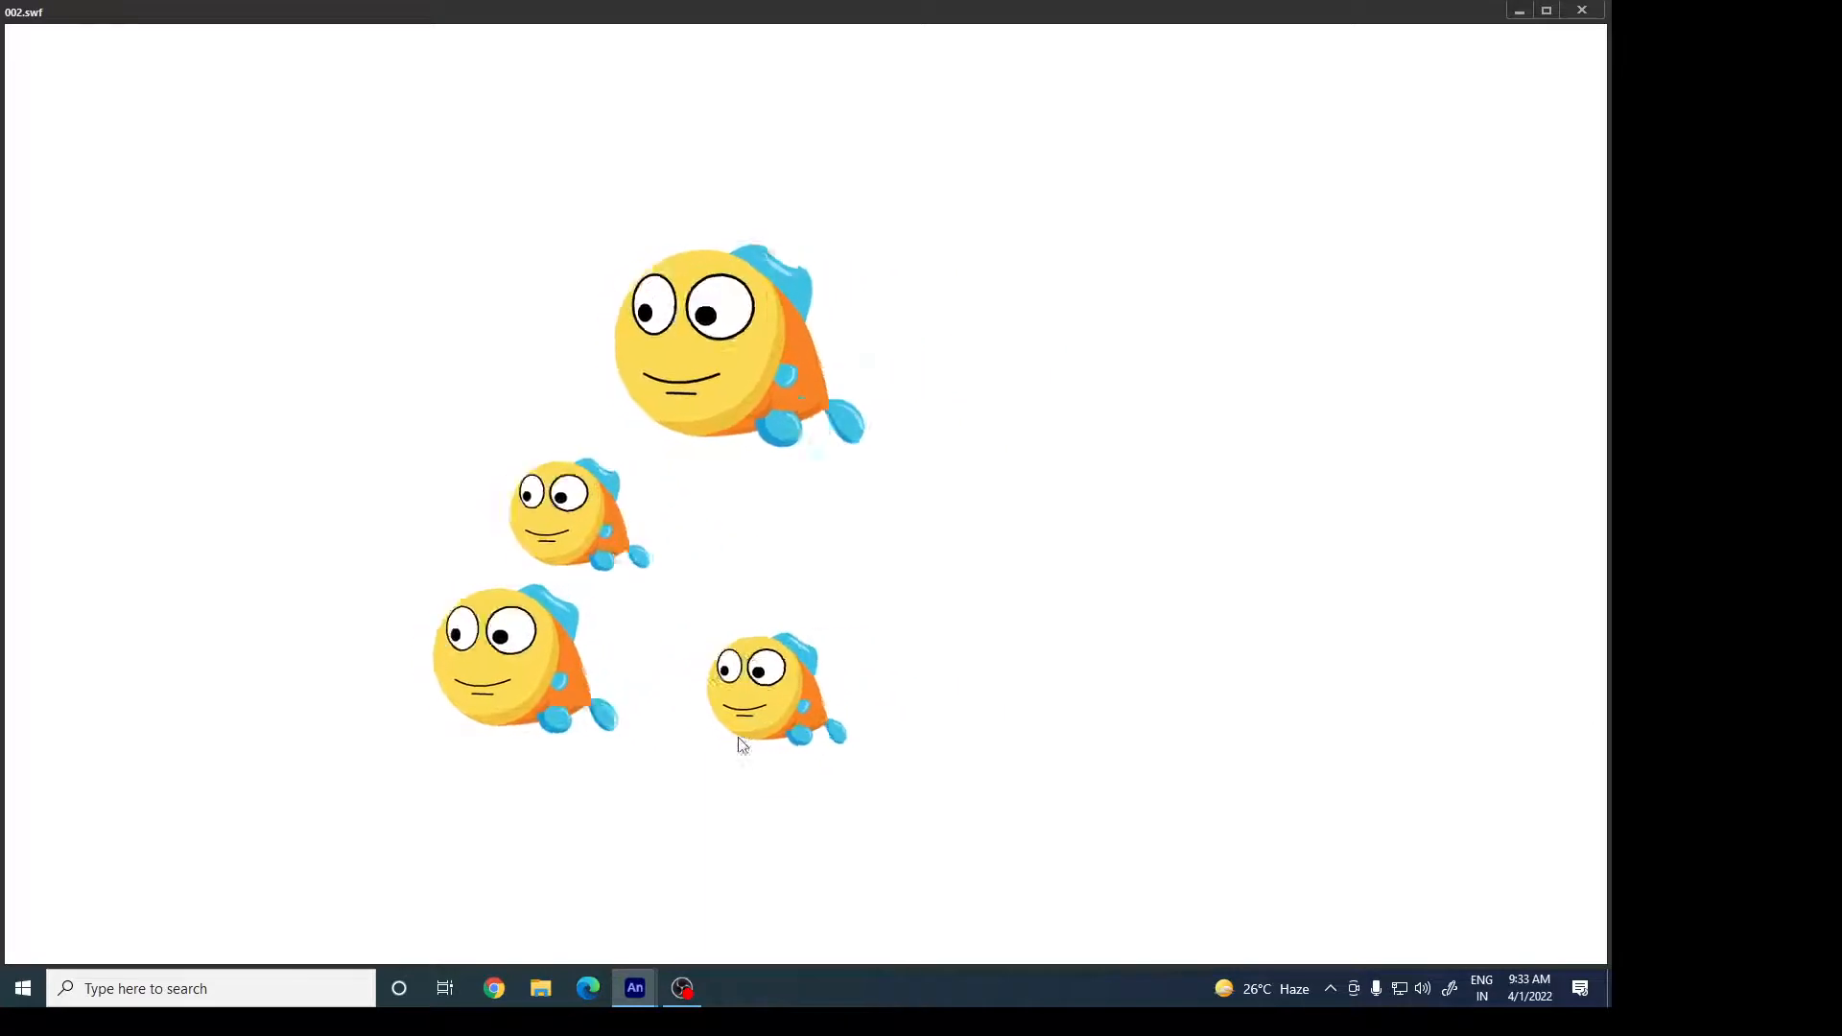
left_click(1582, 10)
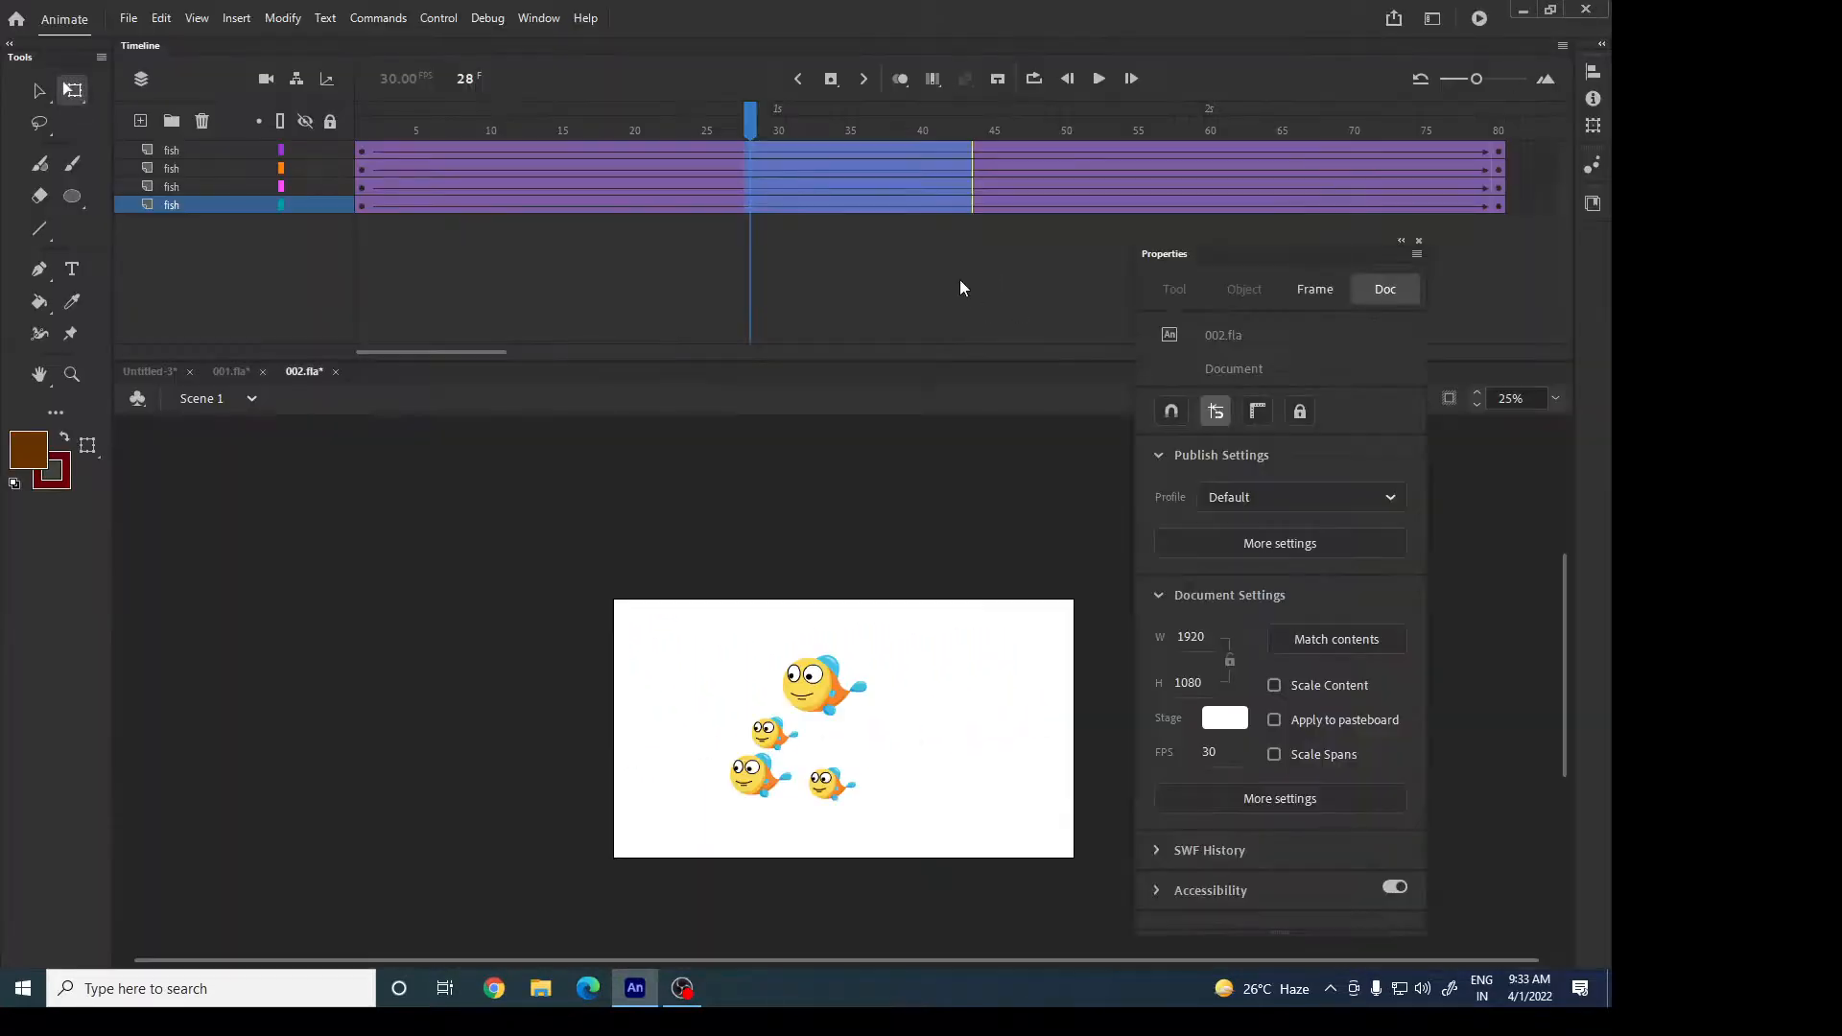
left_click(858, 294)
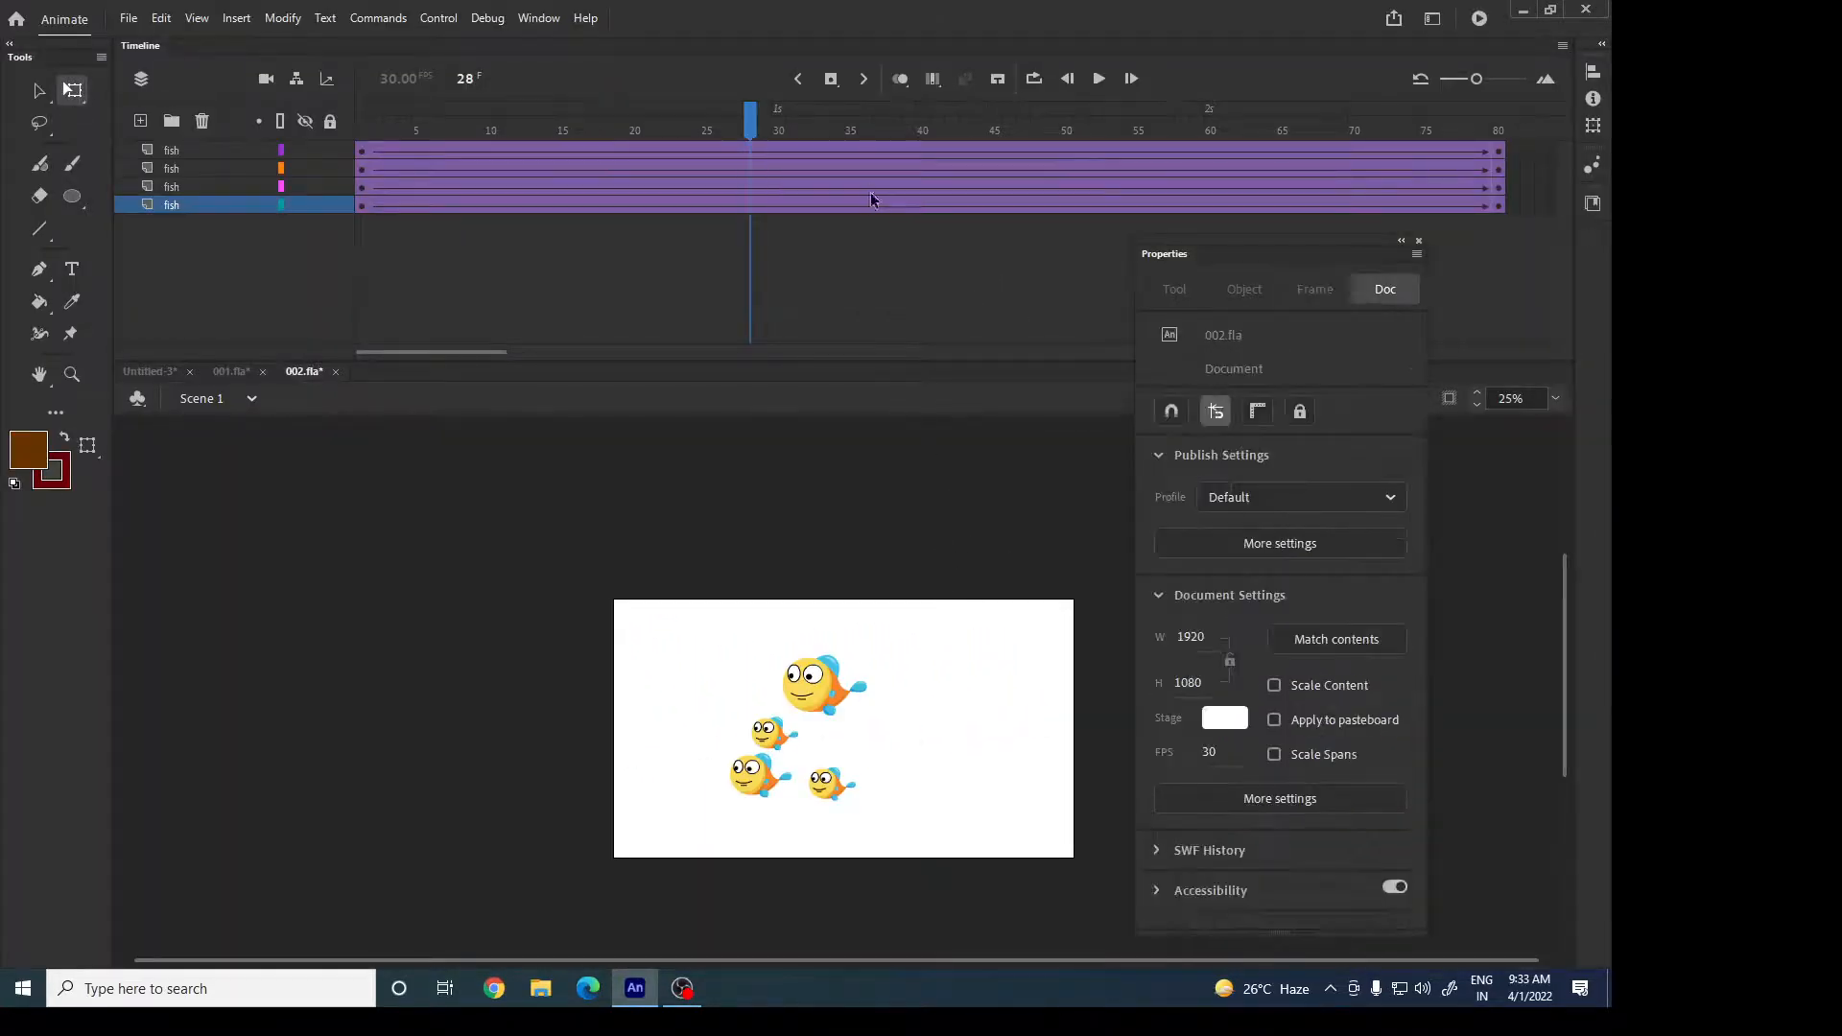
Reshape the custom ease of all four fish tweens, moving the early point to about 32% at frame 40 and the late one near 90% around frame 50.
left_click_drag(869, 203, 804, 152)
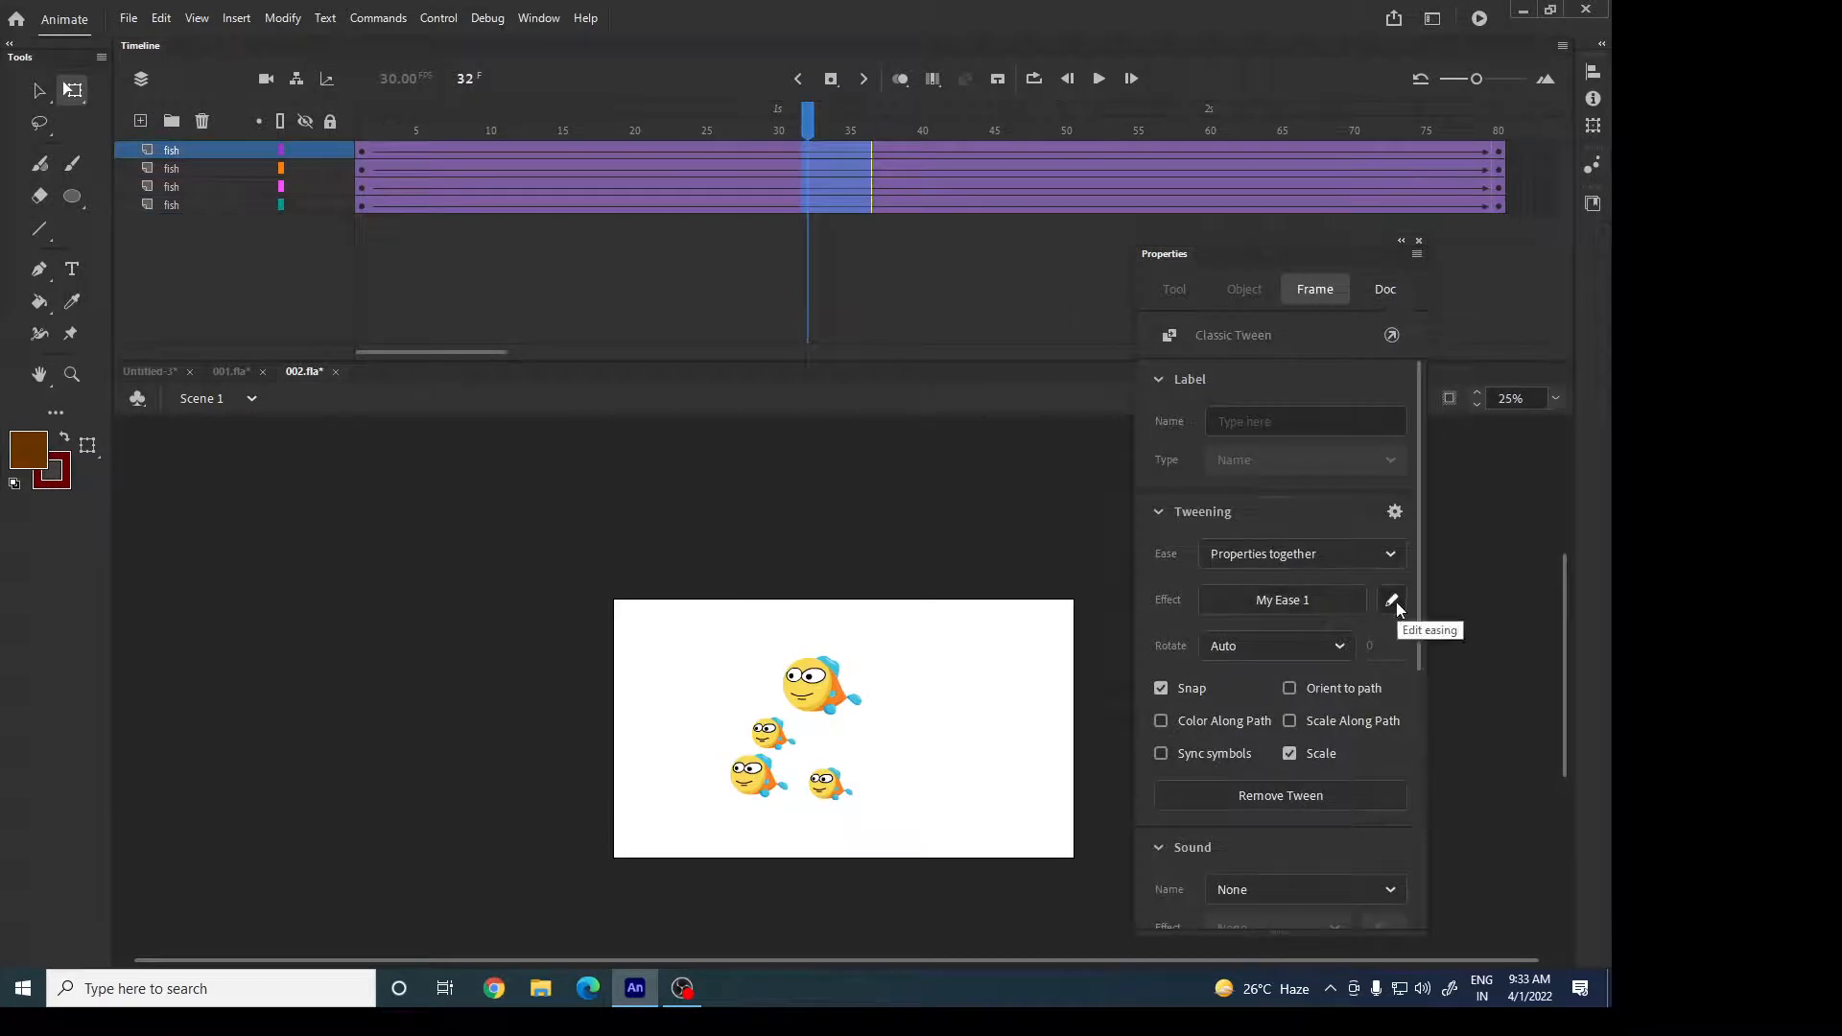
left_click(1391, 602)
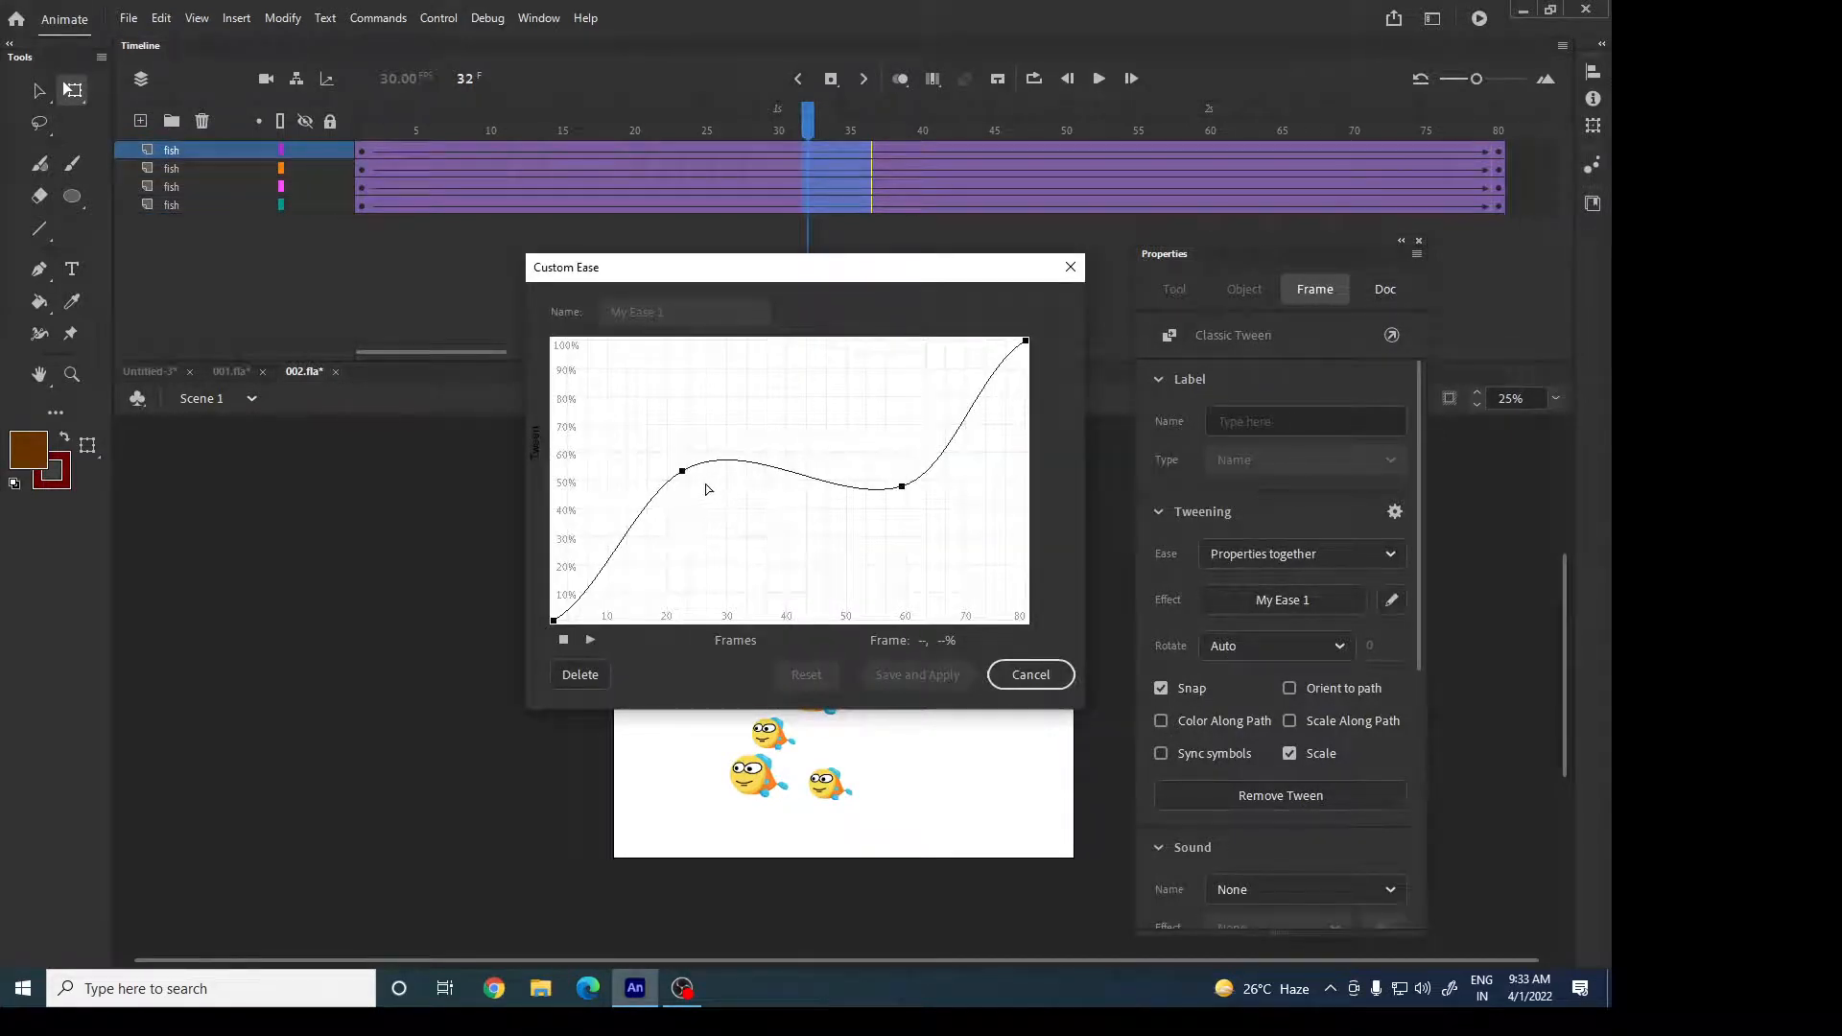
left_click_drag(682, 472, 682, 535)
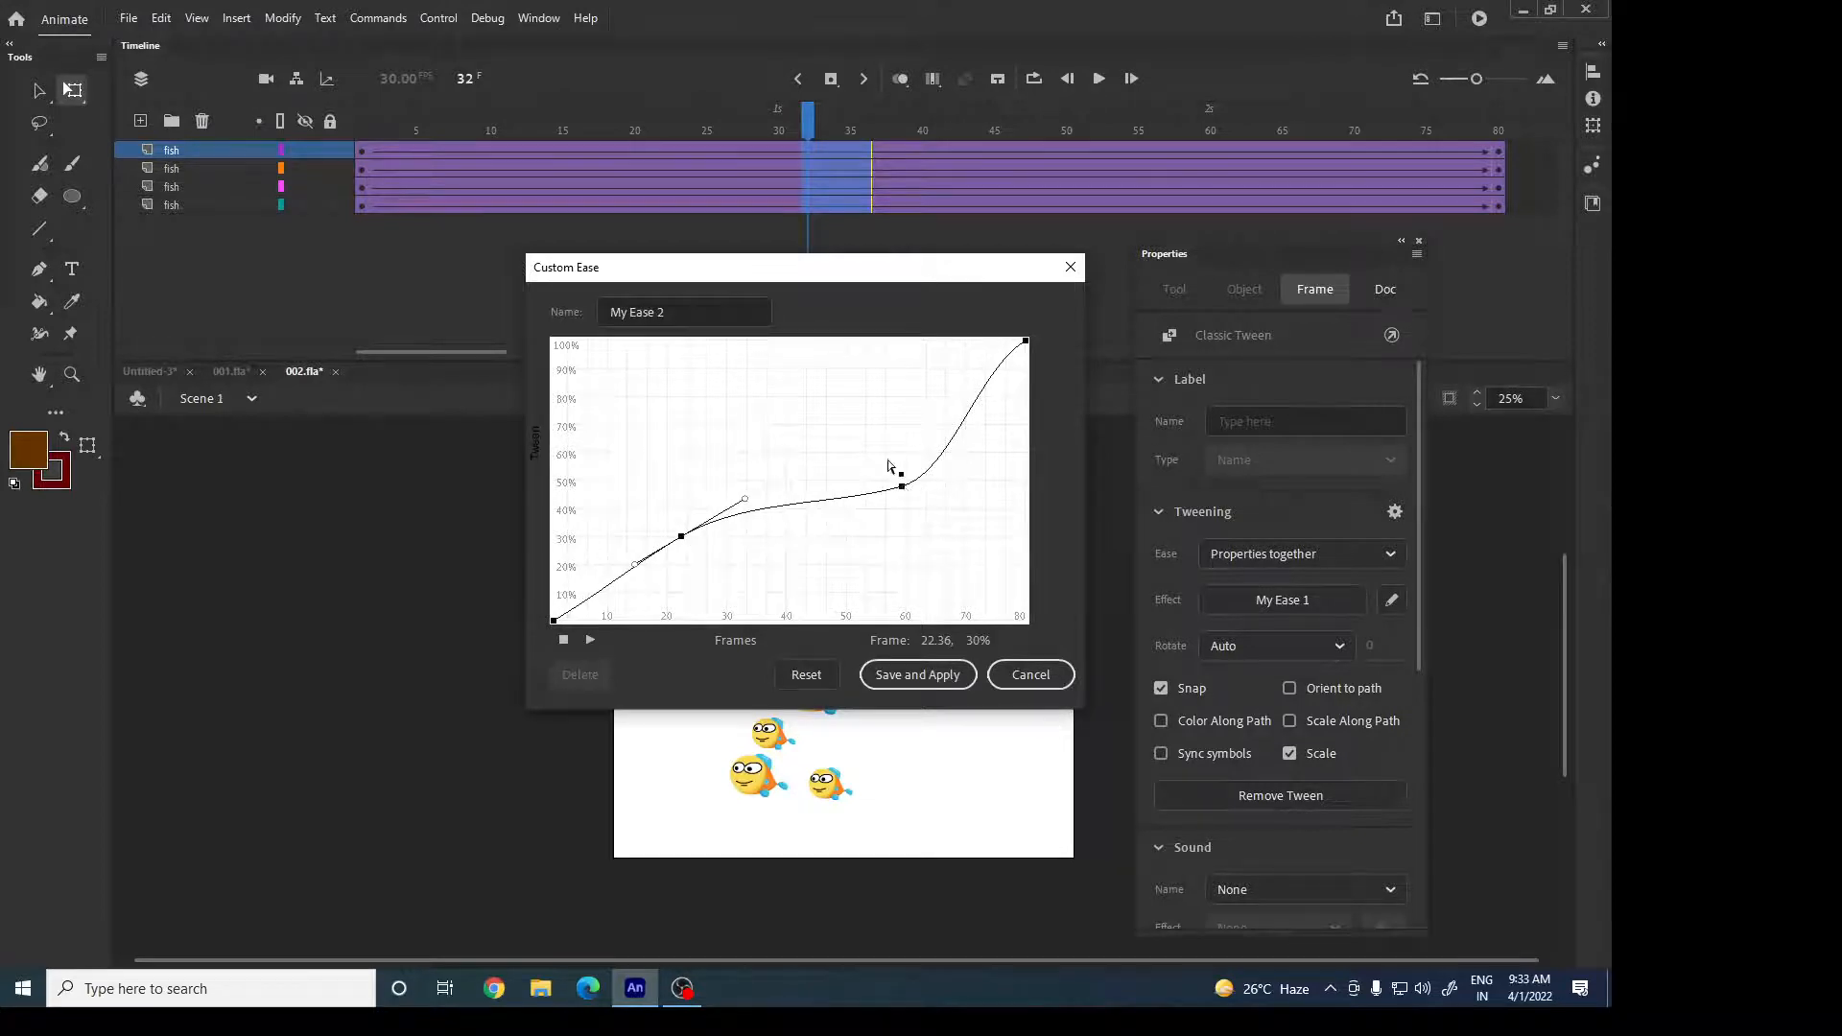
left_click_drag(889, 468, 851, 378)
left_click_drag(684, 535, 786, 529)
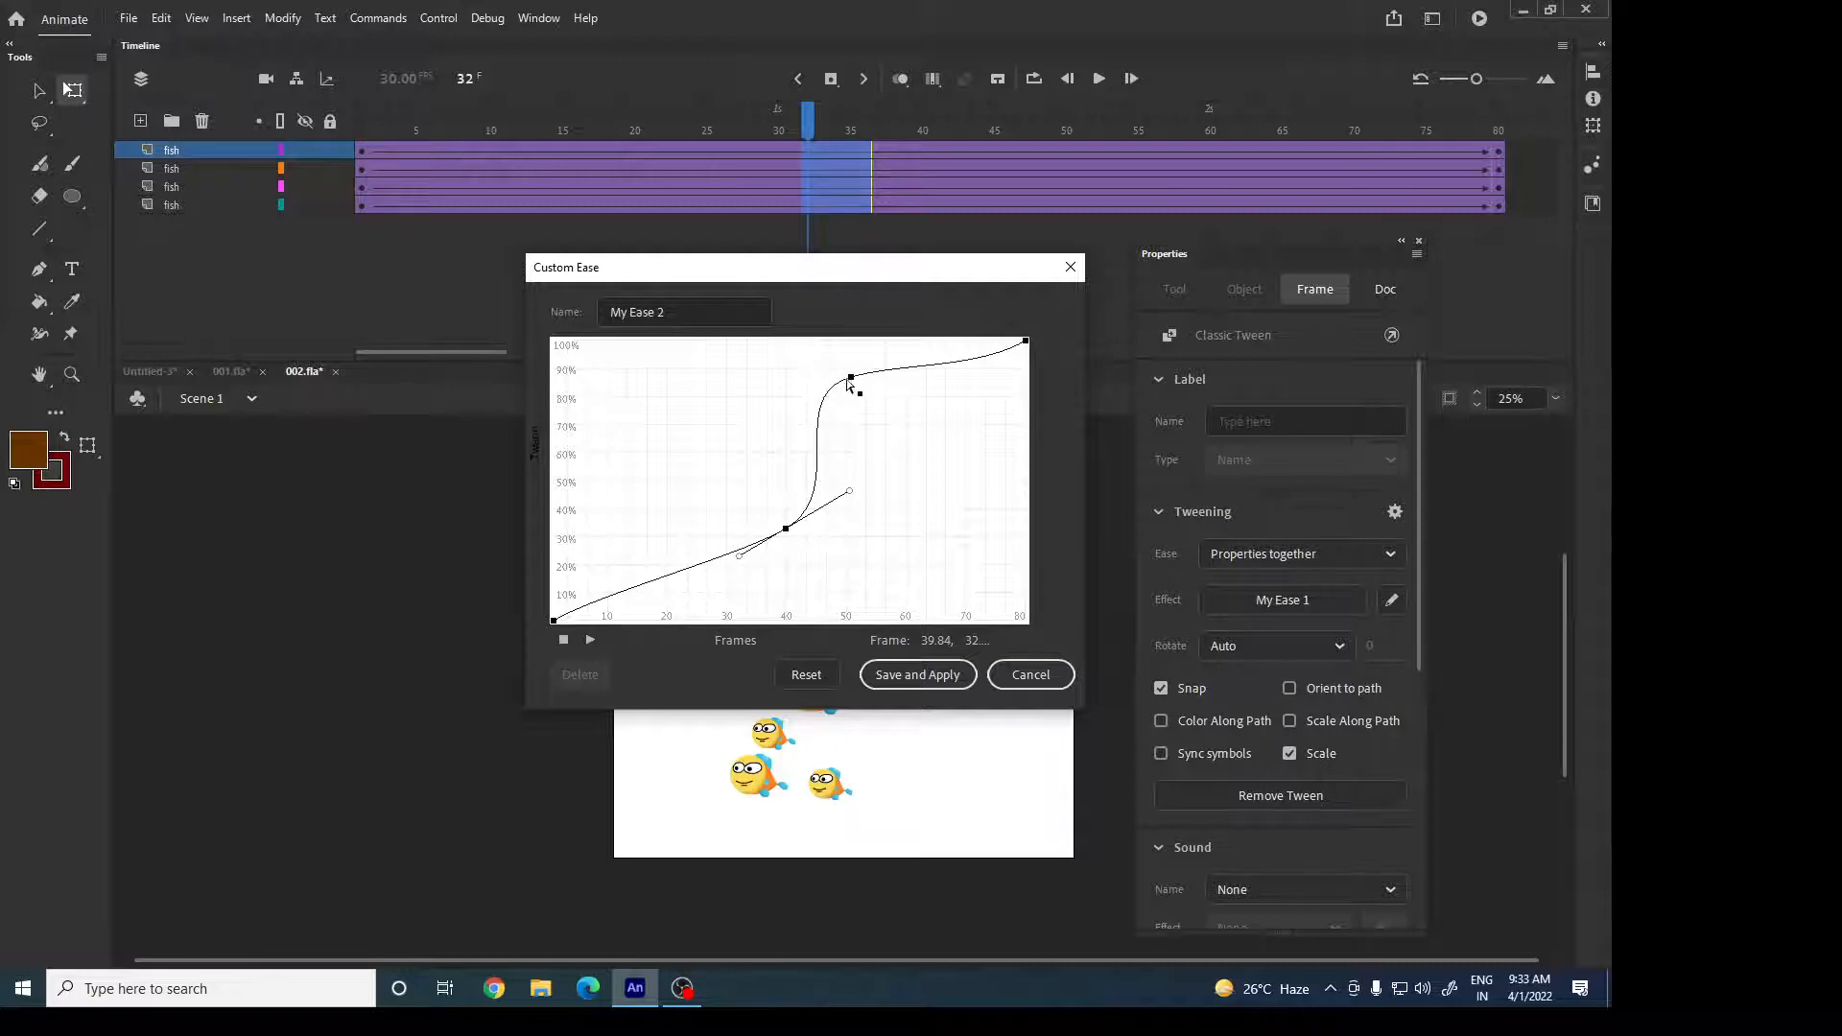
left_click(936, 676)
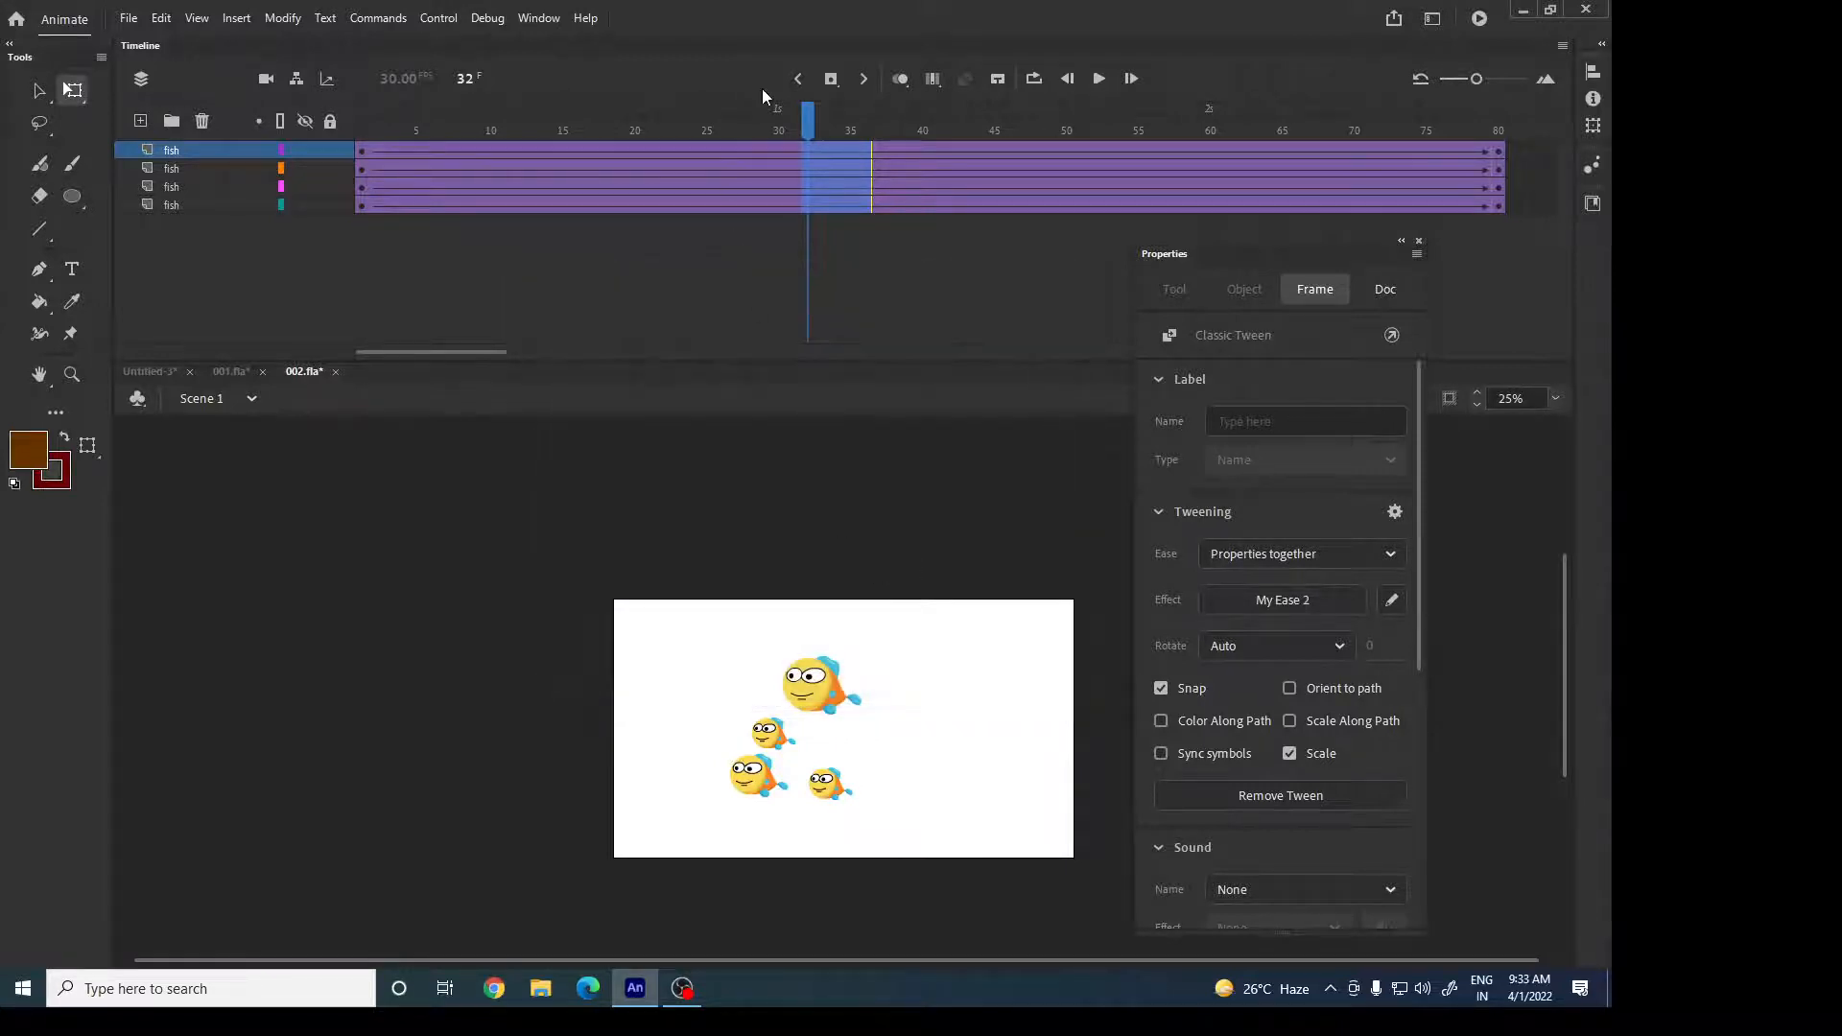
Test the movie again to watch the swim with the reshaped ease, then close the preview.
key("ctrl+Return")
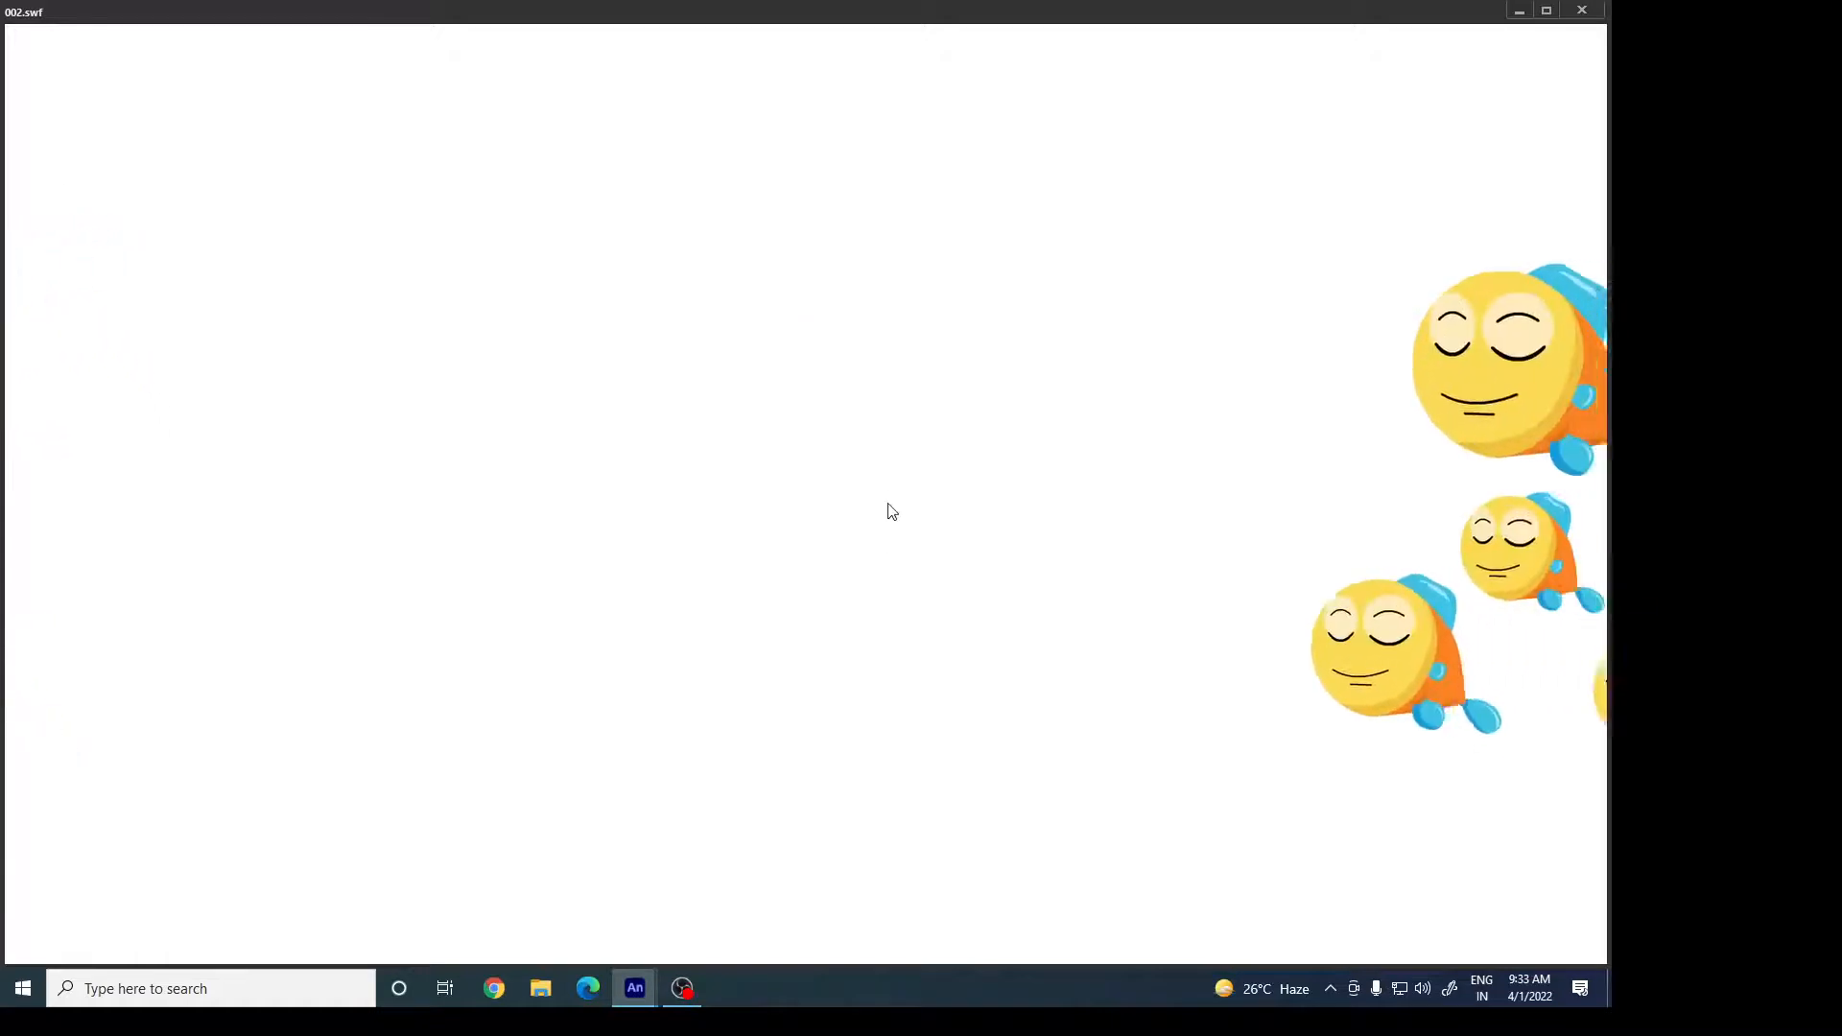
left_click(1578, 14)
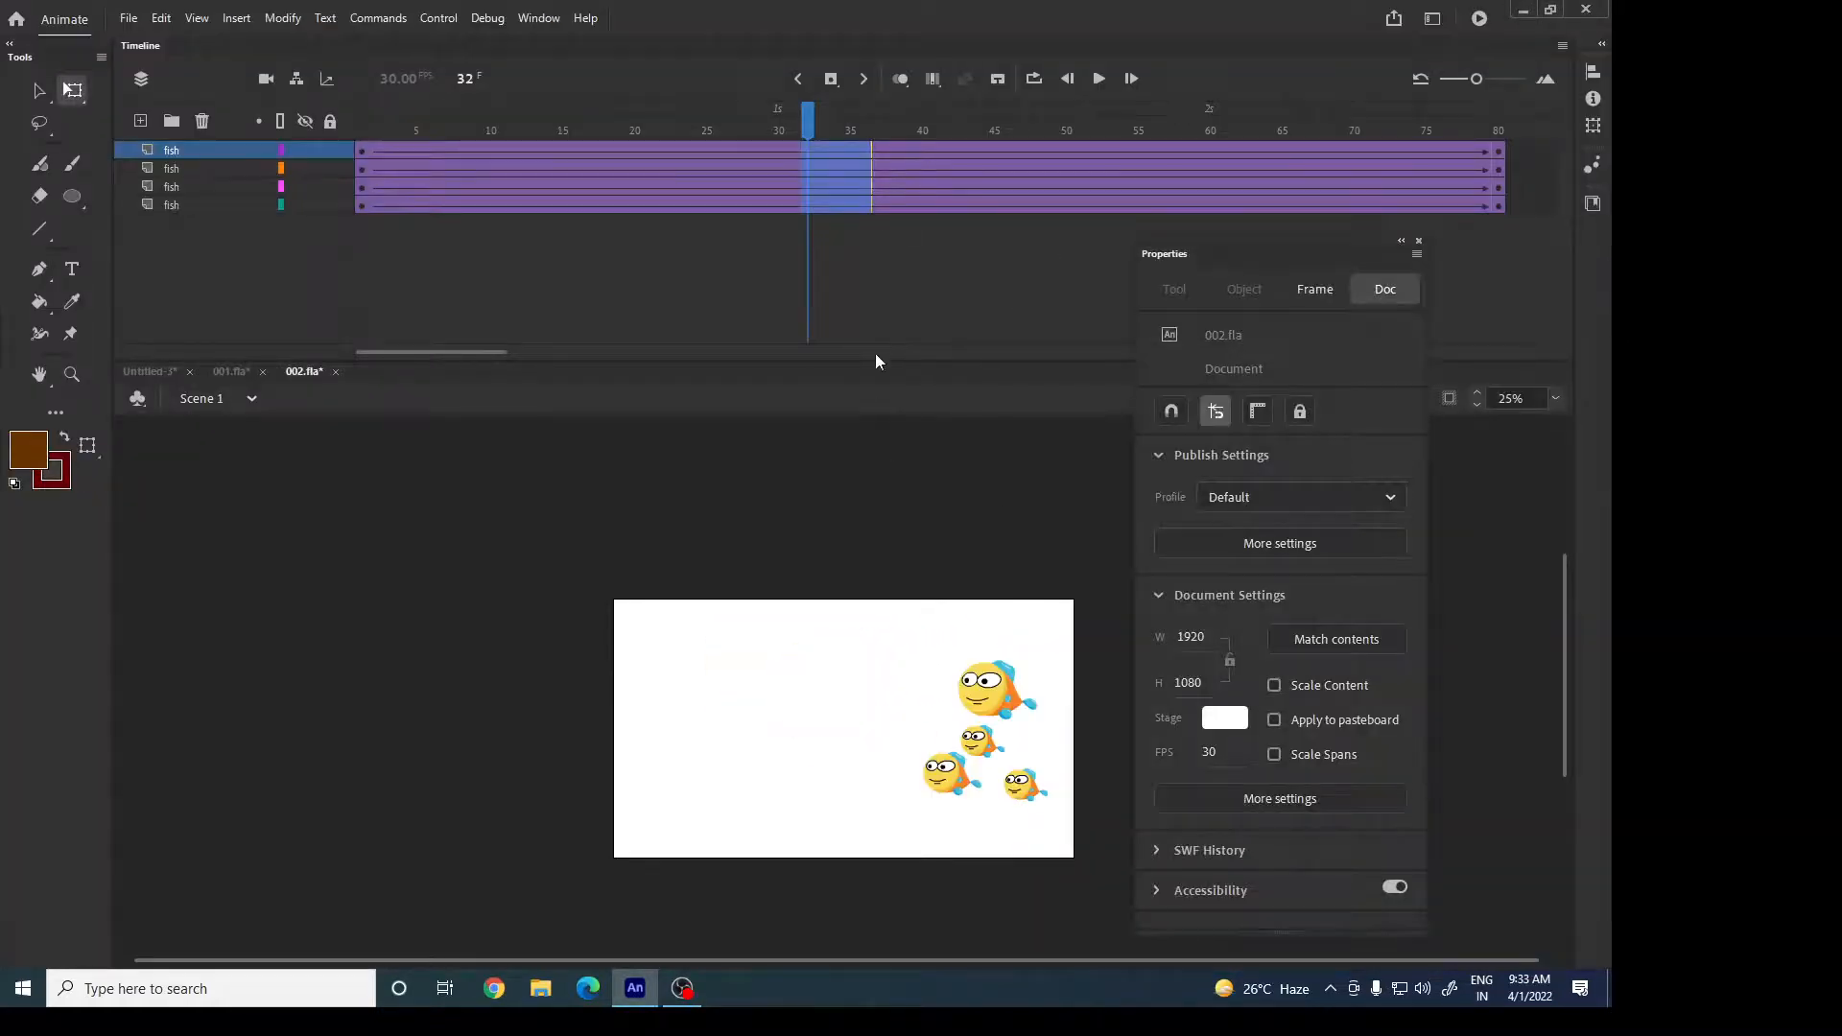
left_click(860, 251)
Delete the saved ease preset My Ease 2 from the four fish tweens and deselect their frames.
left_click_drag(865, 206, 779, 152)
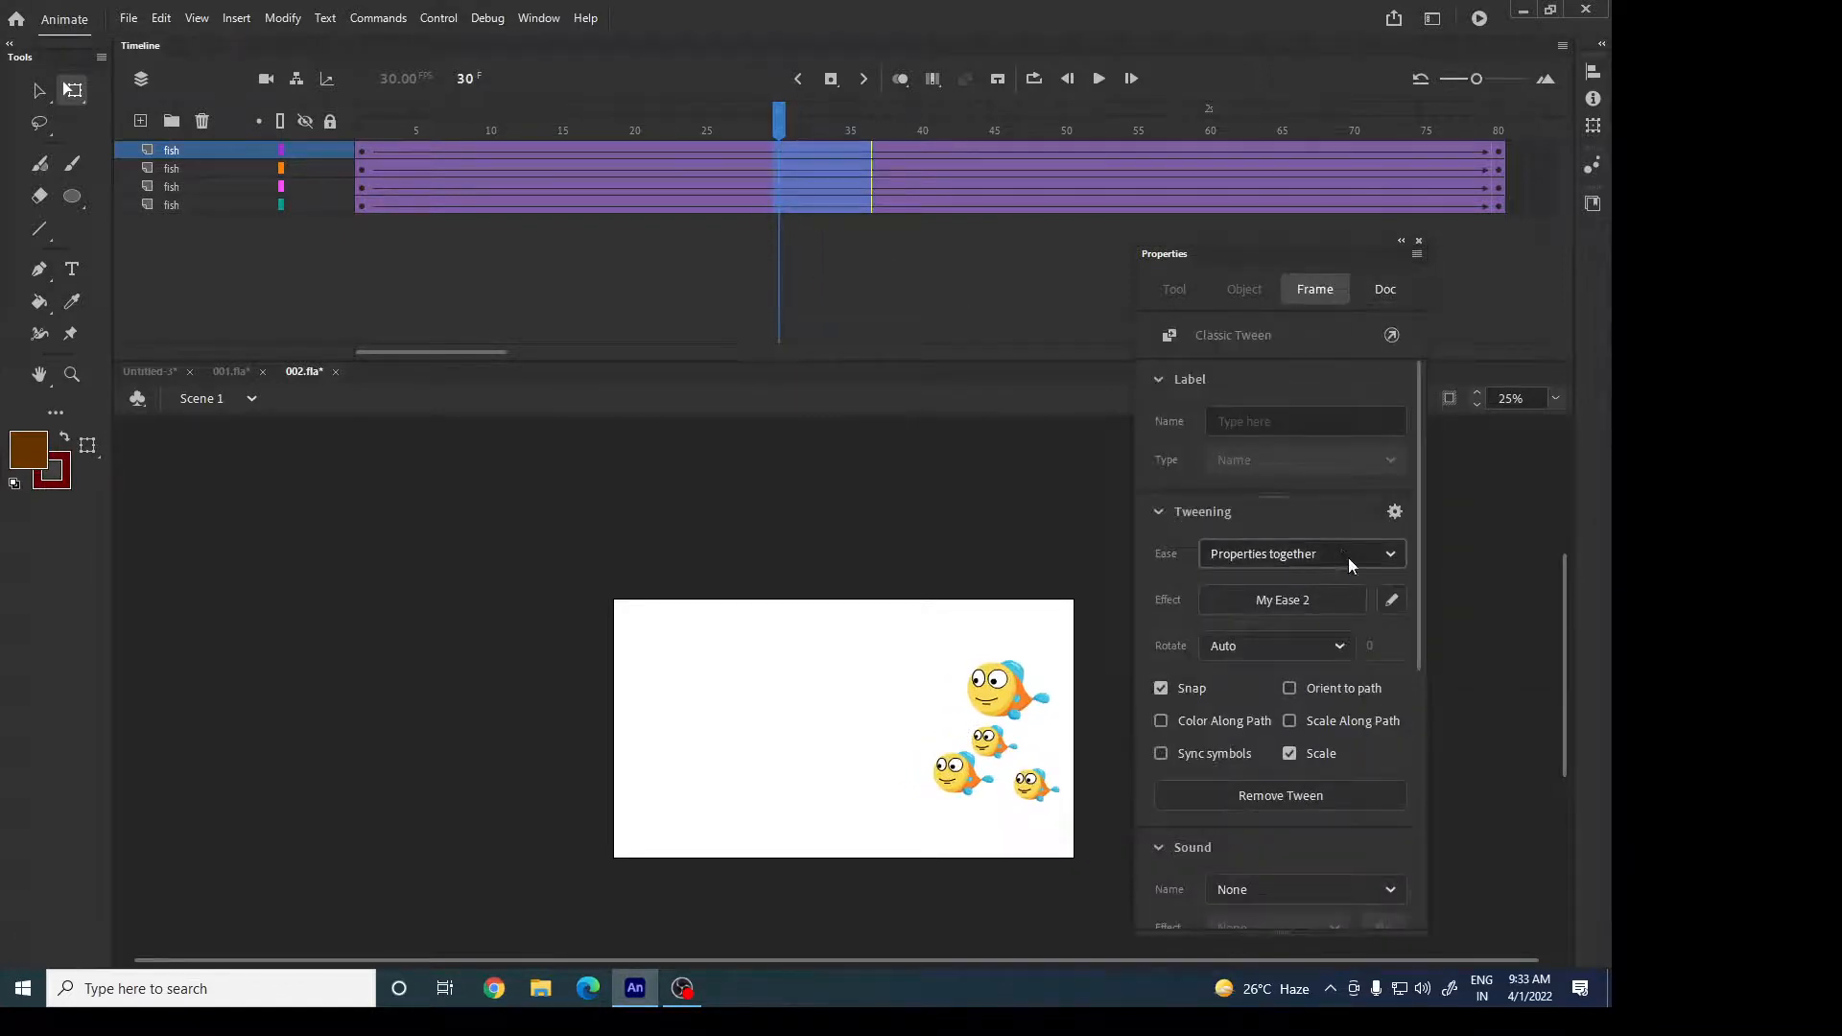
left_click(1393, 600)
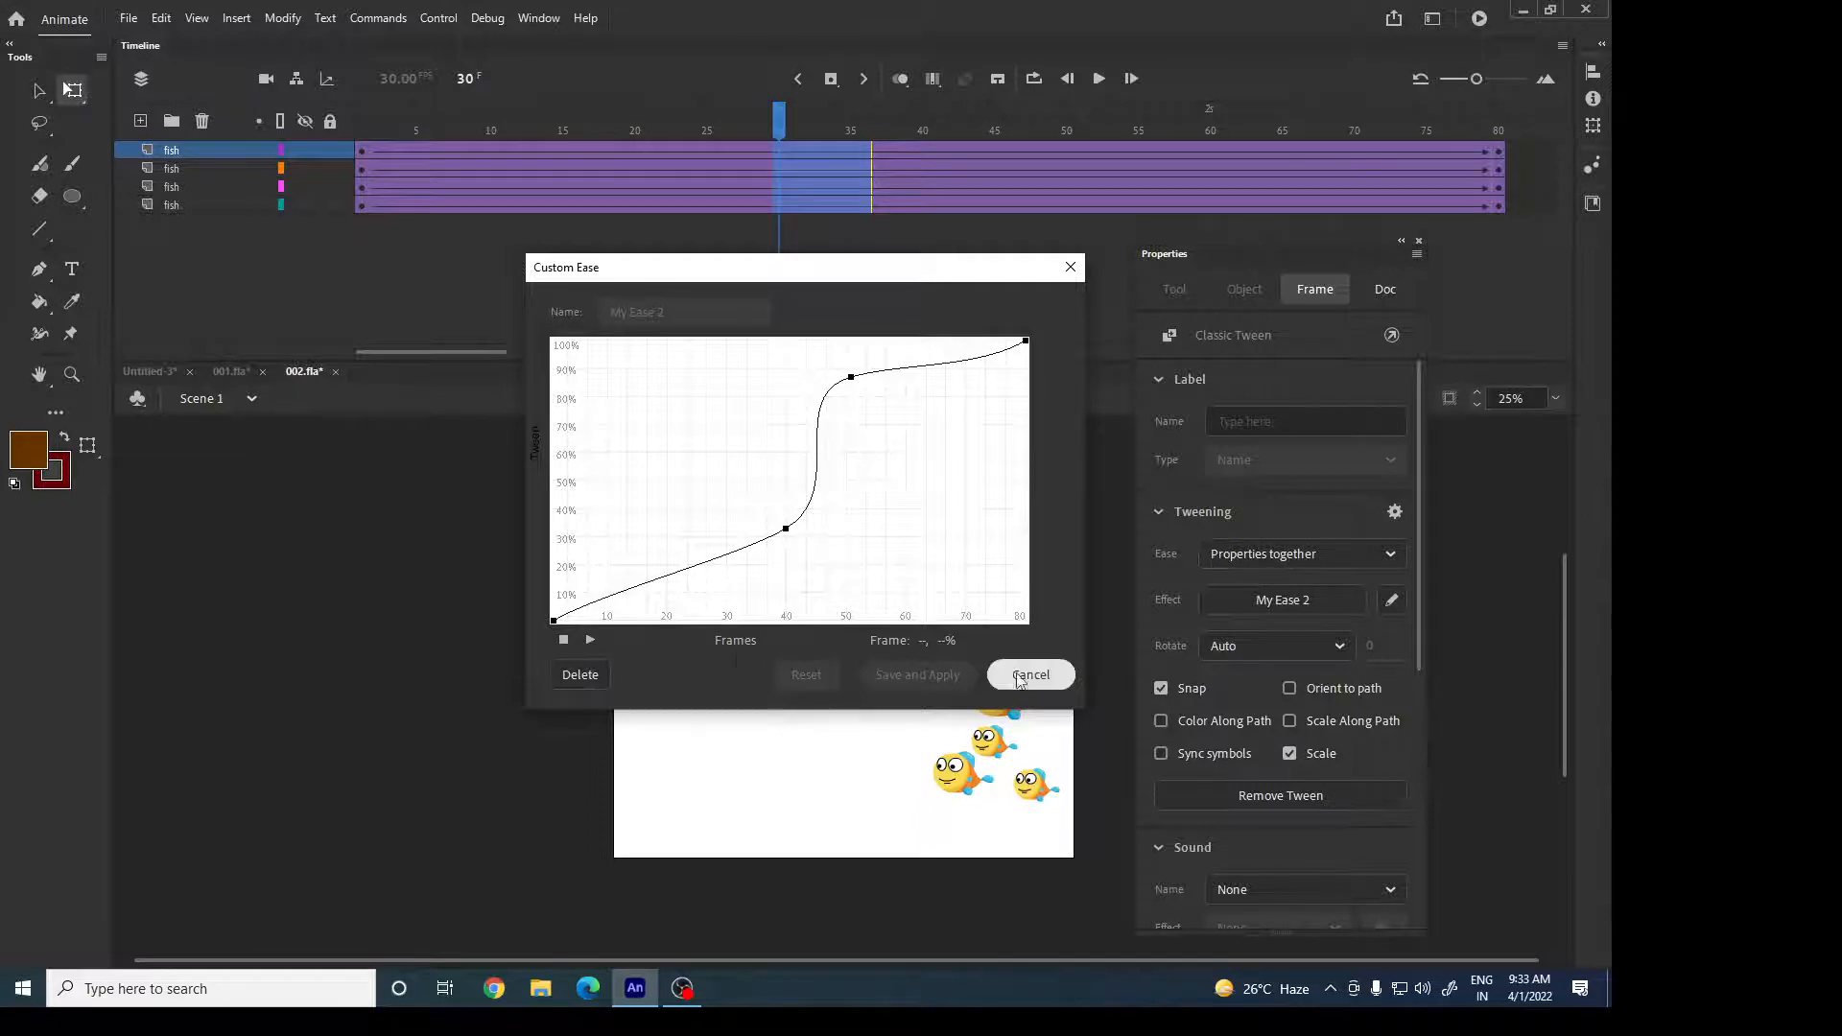
left_click(580, 675)
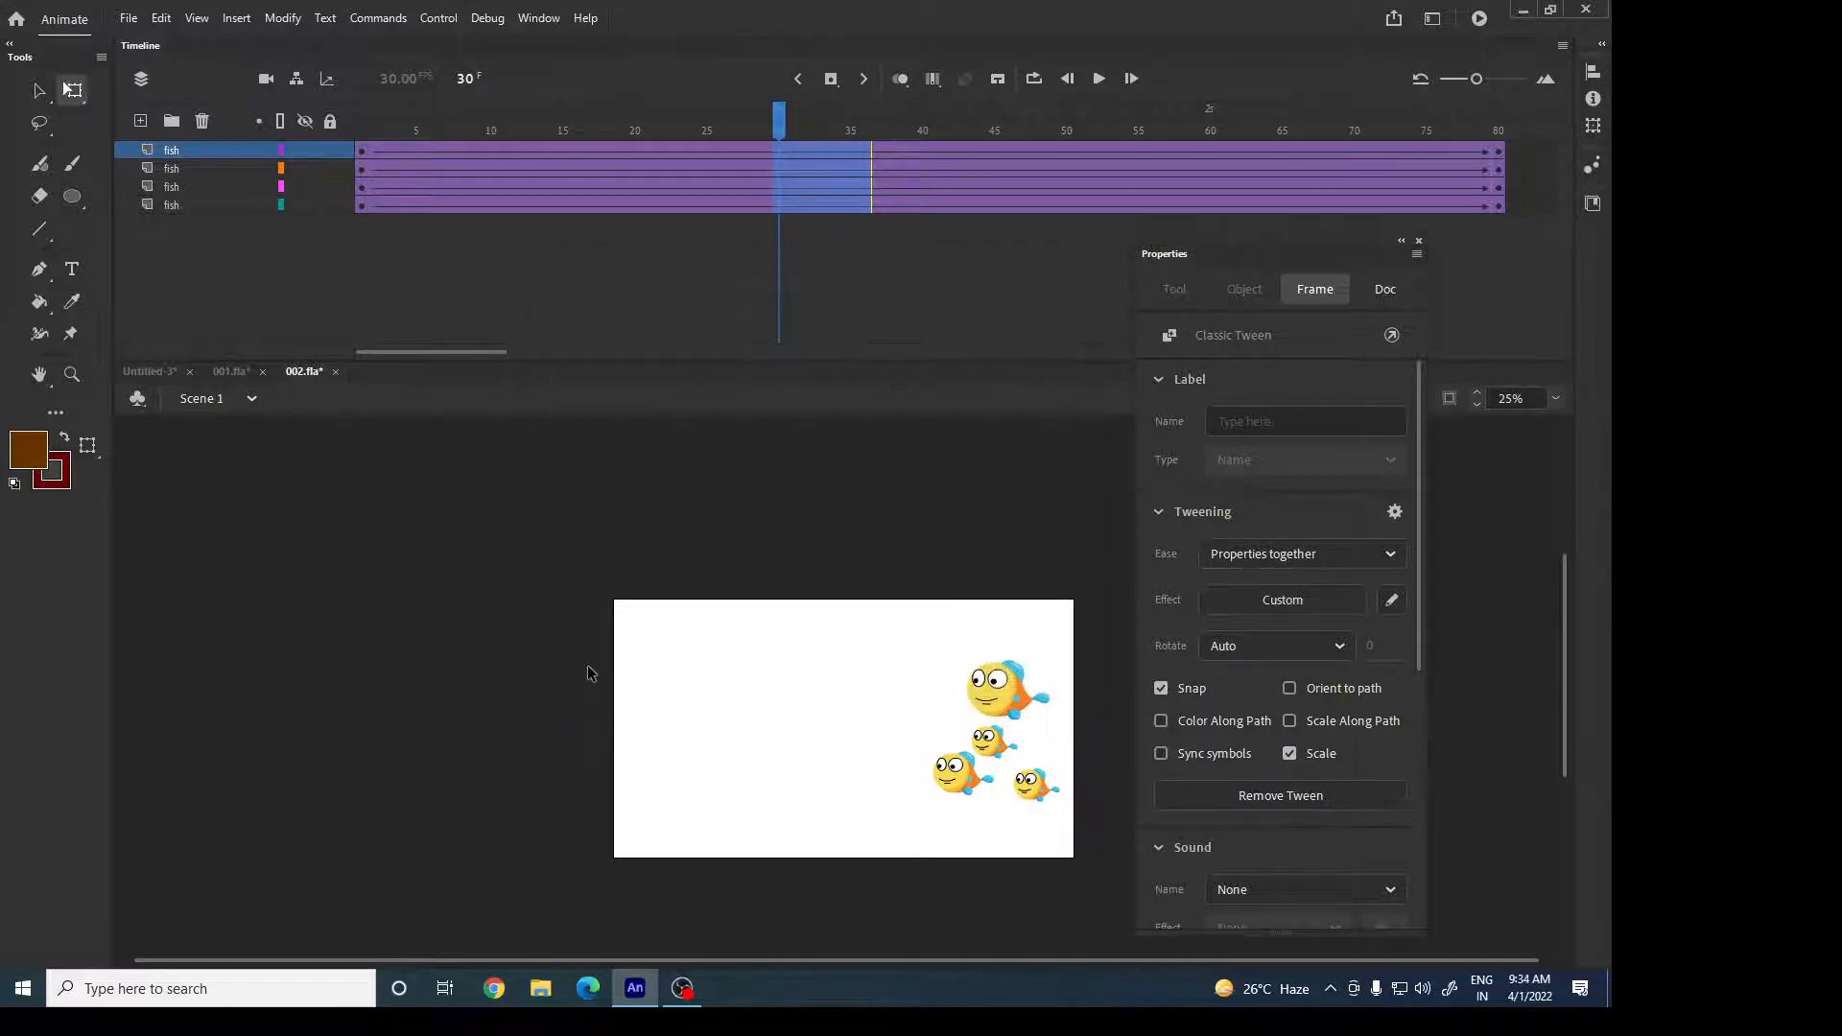
left_click(888, 279)
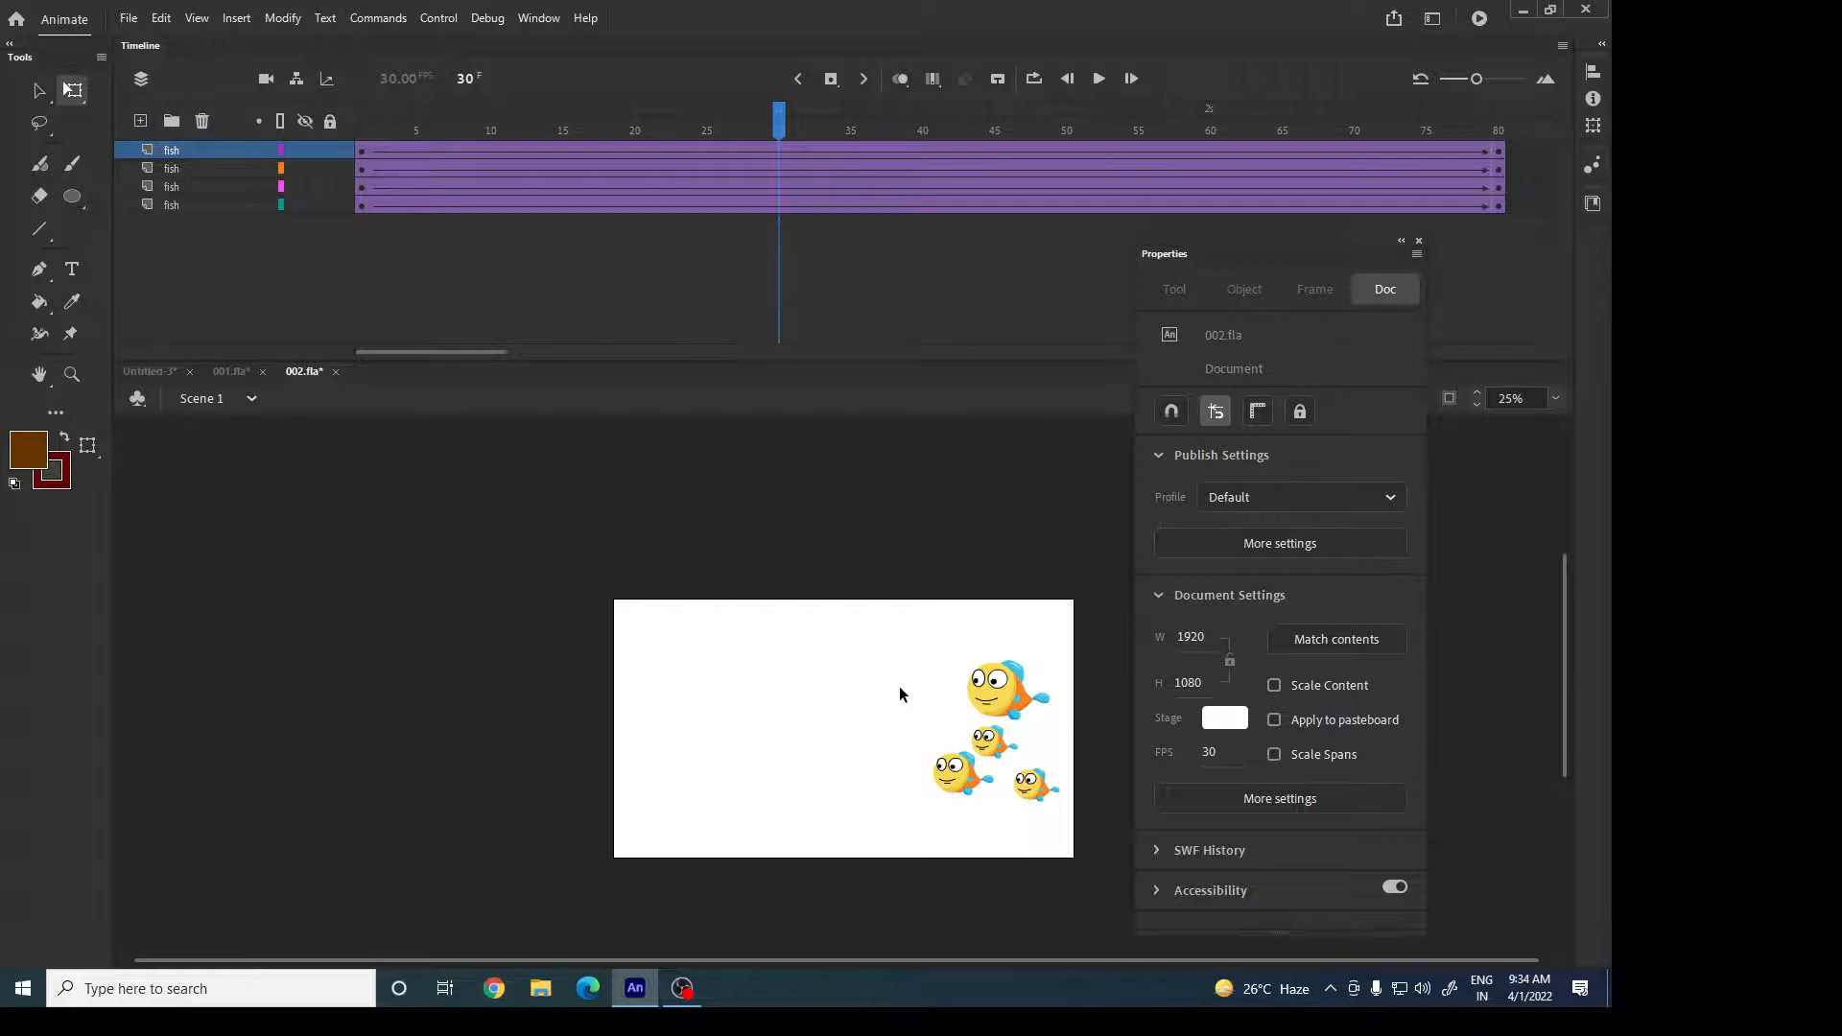
Inside the largest fish's symbol, unlock the animation layers and copy all layers from Layer_19 down to Layer_6.
left_click(1011, 695)
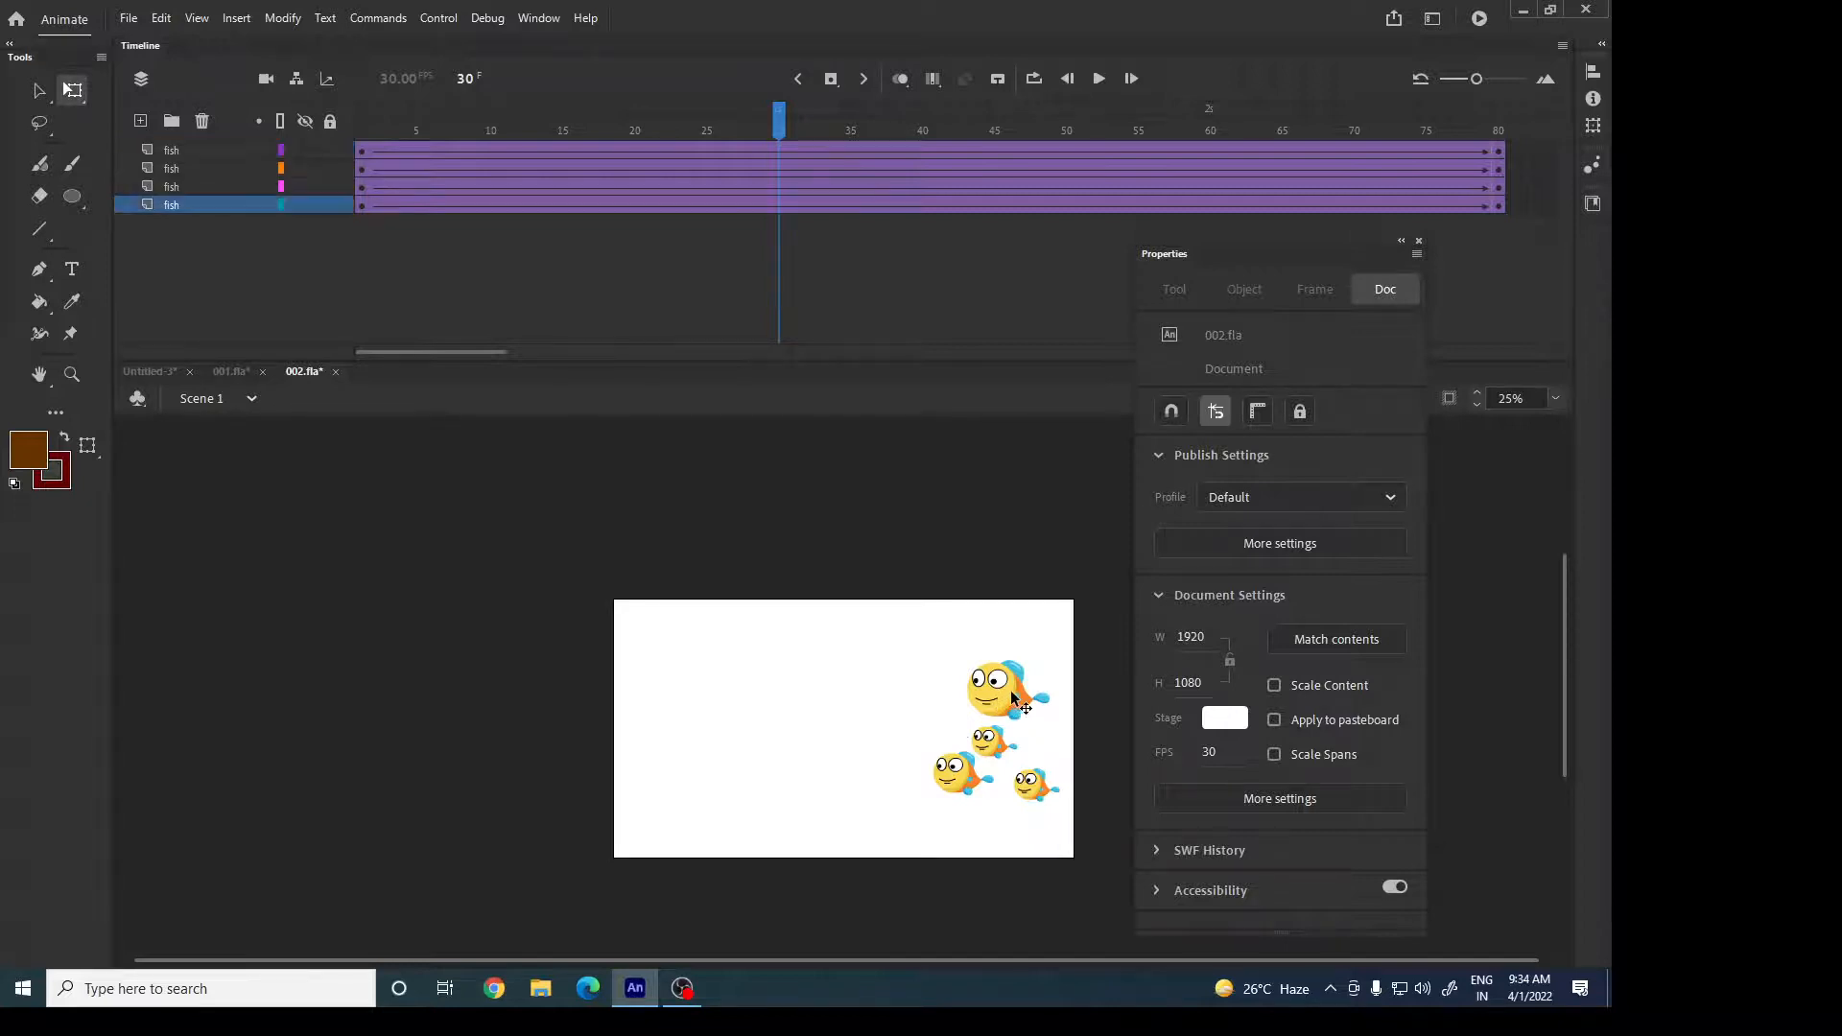
double_click(1013, 698)
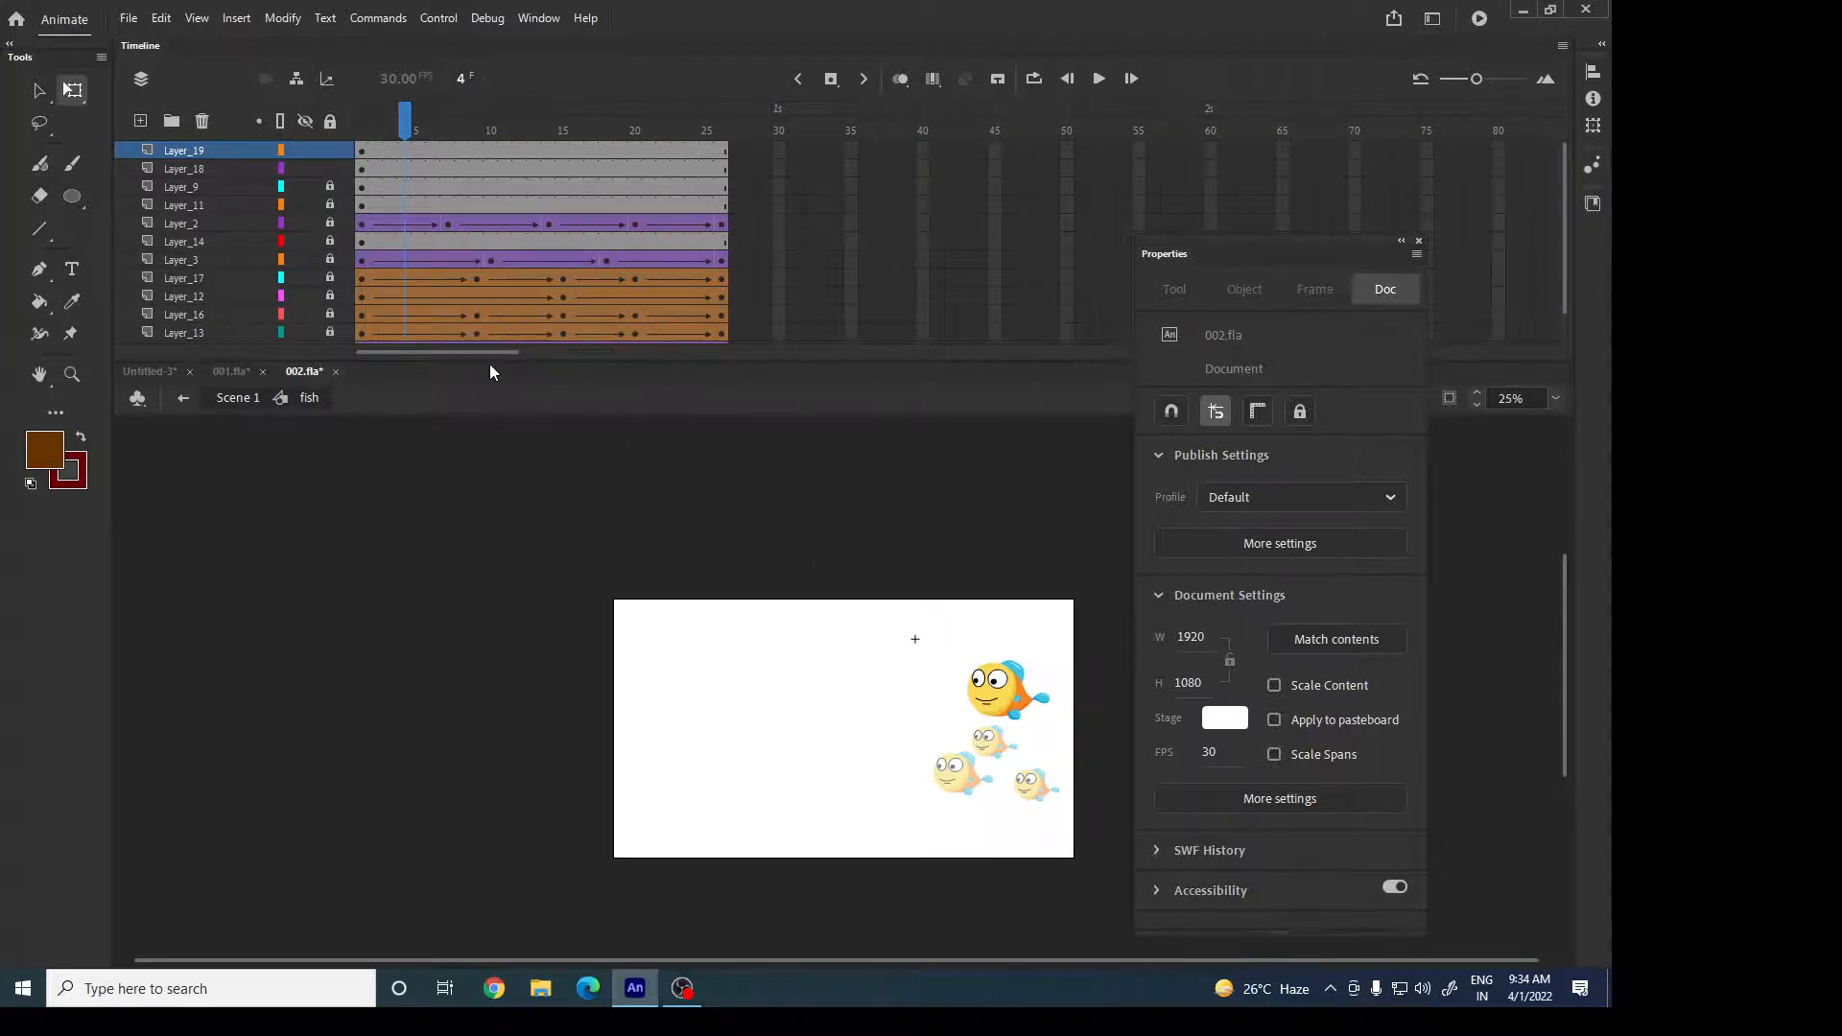
left_click_drag(491, 359, 480, 572)
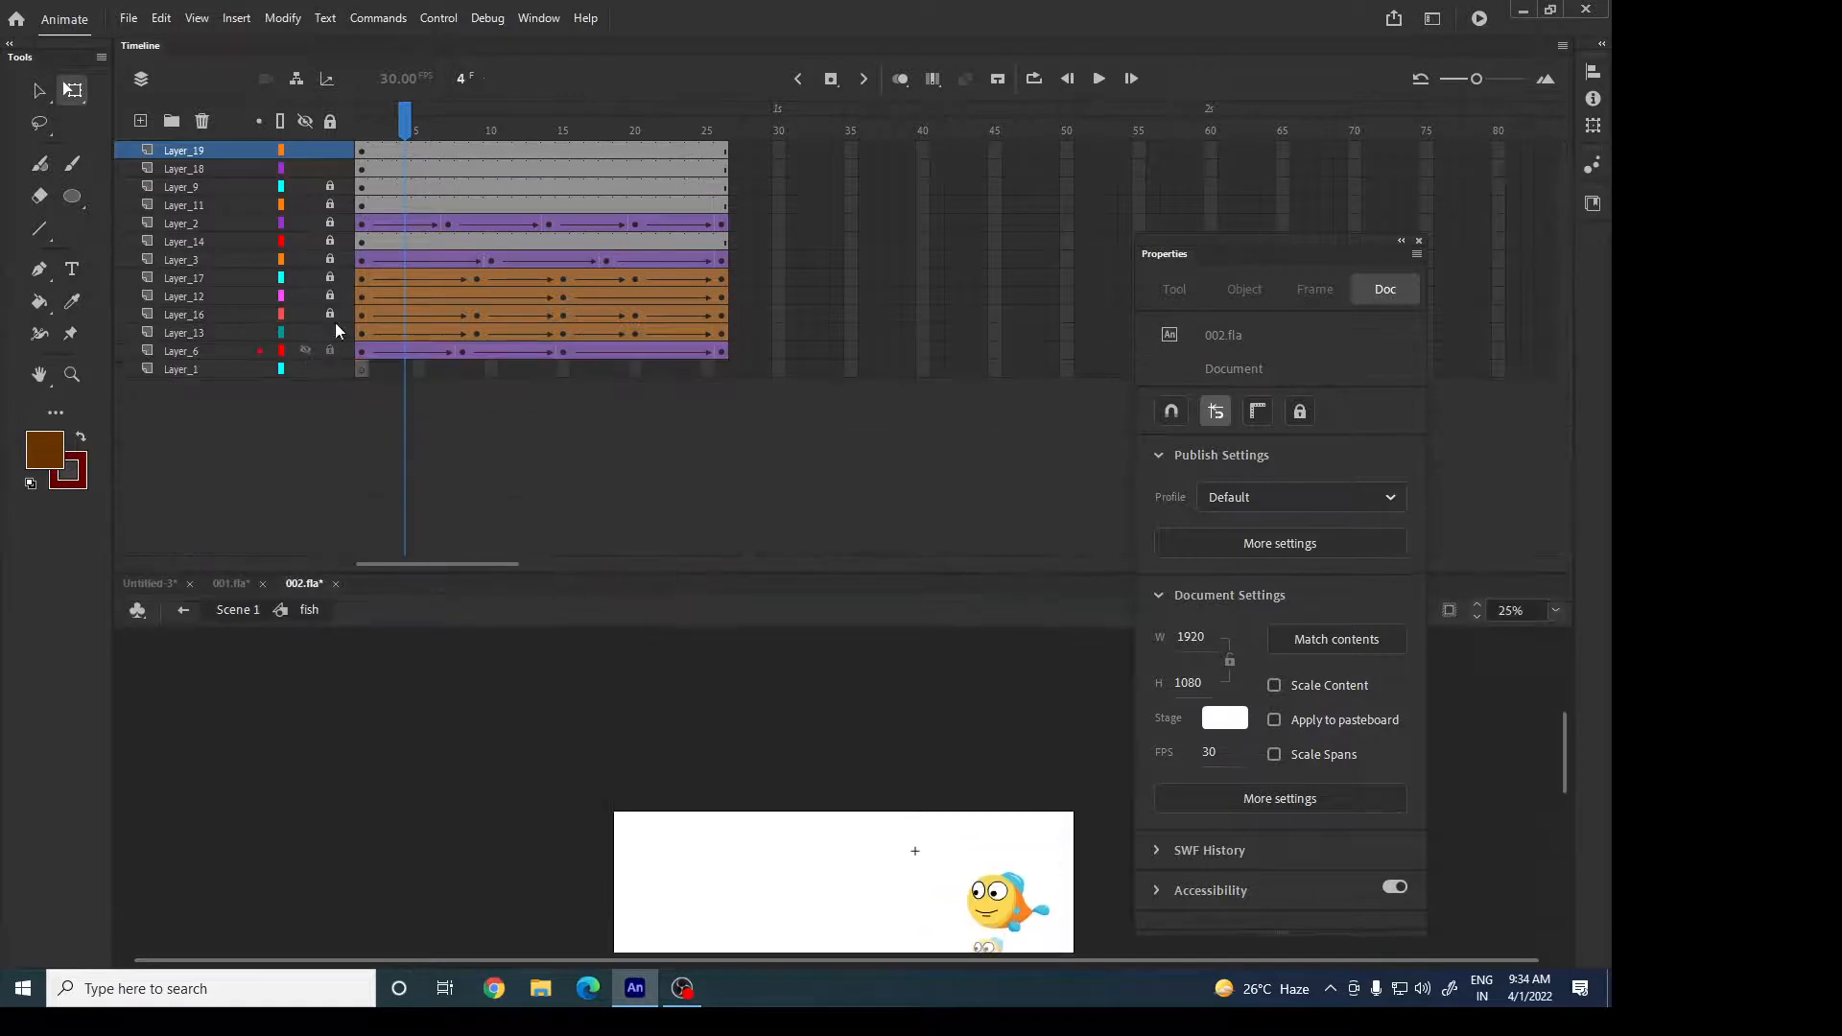
left_click_drag(334, 325, 327, 165)
left_click(216, 347, "shift")
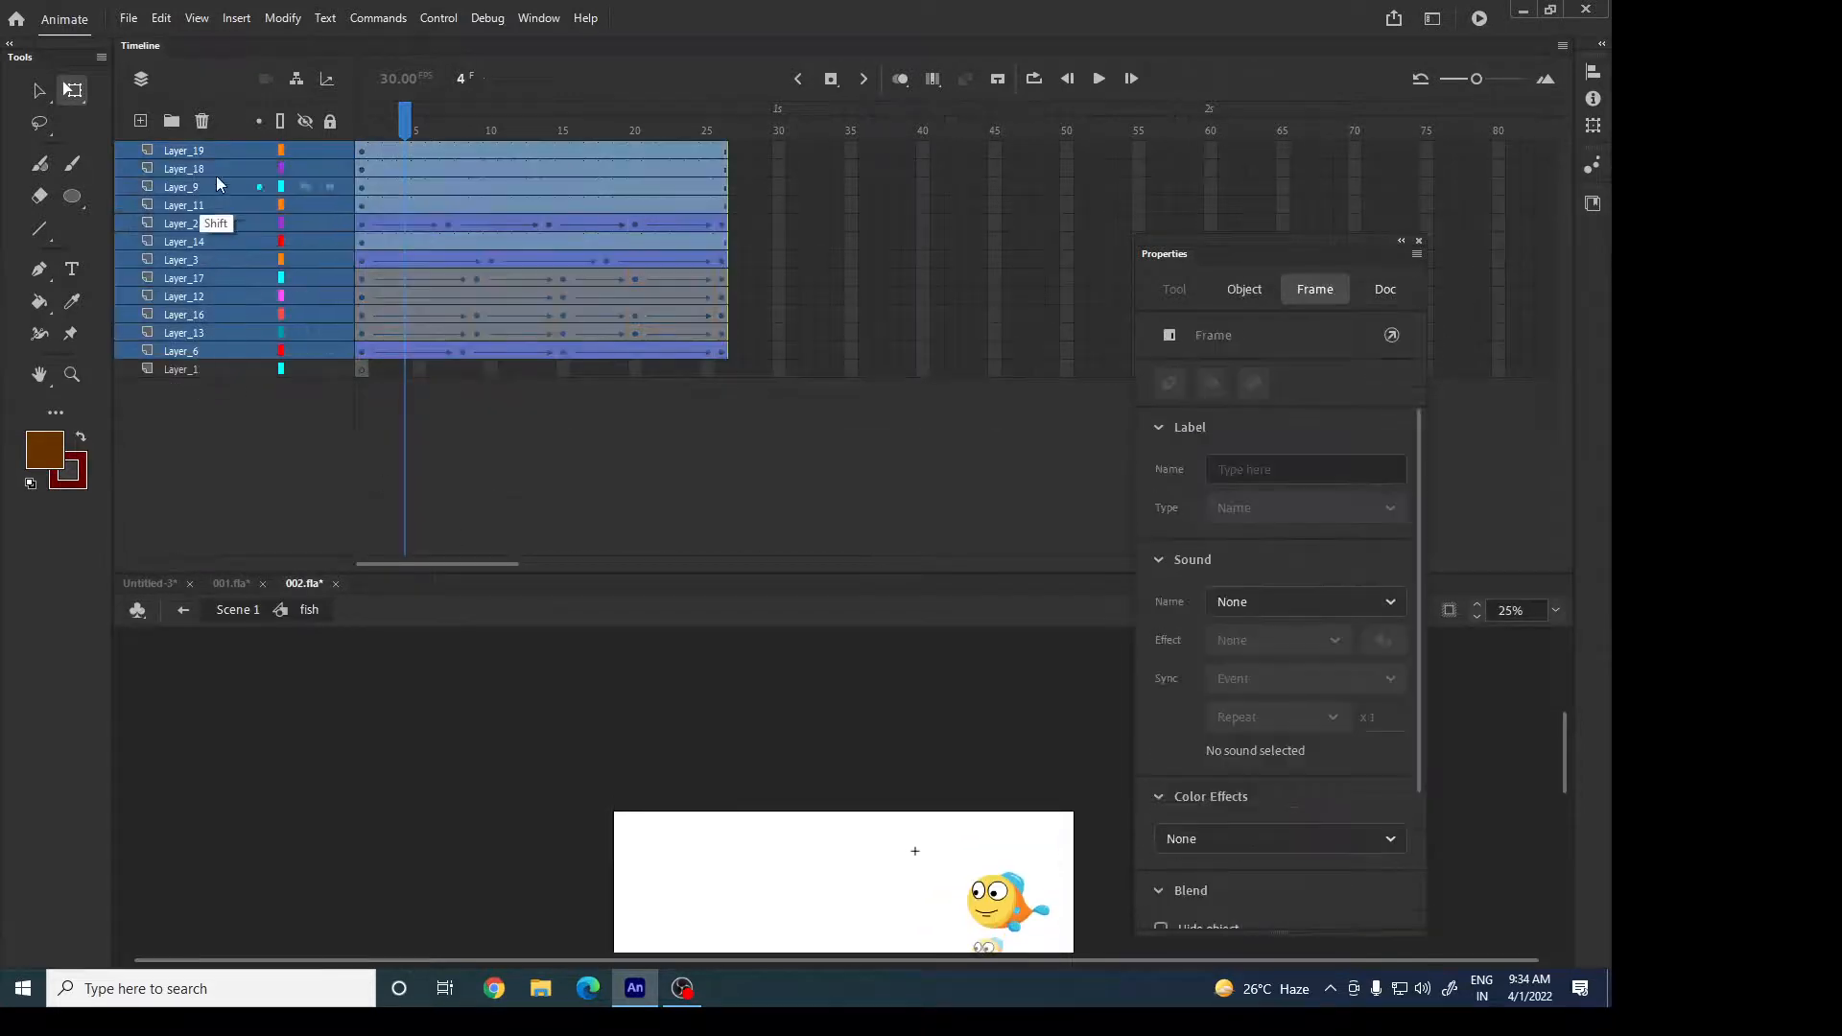
right_click(229, 151)
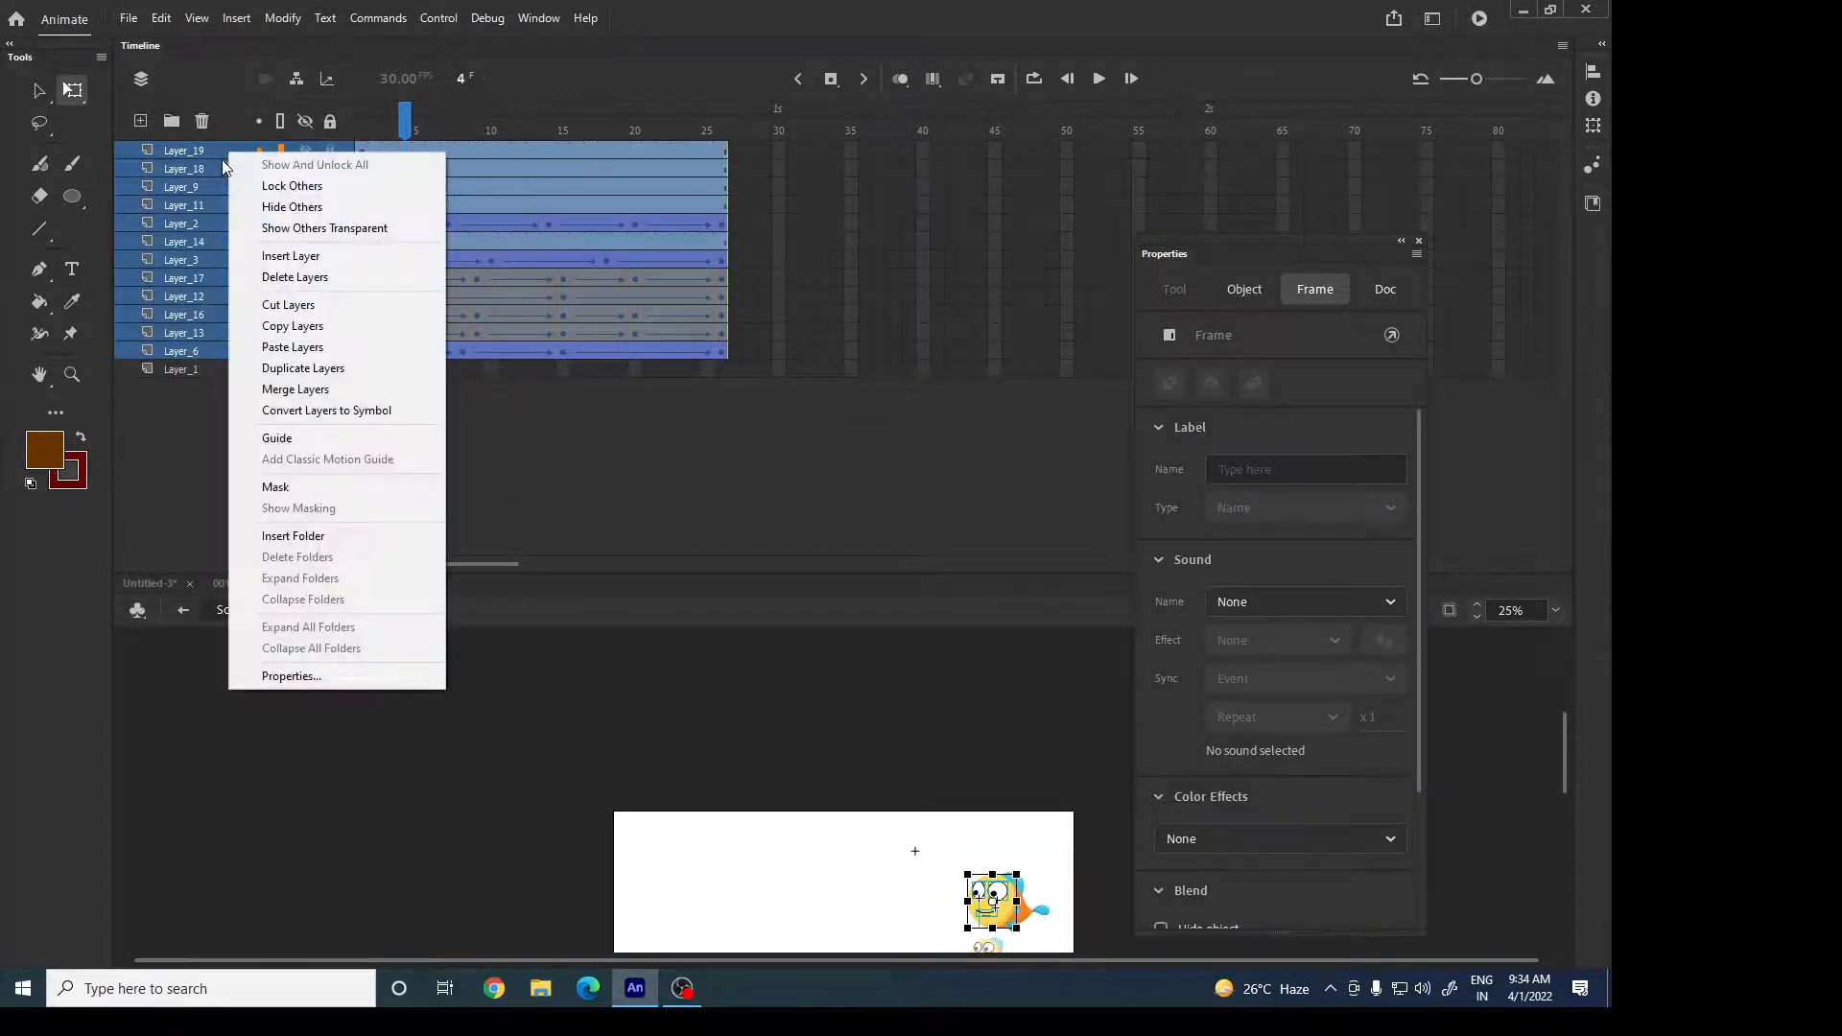
left_click(347, 327)
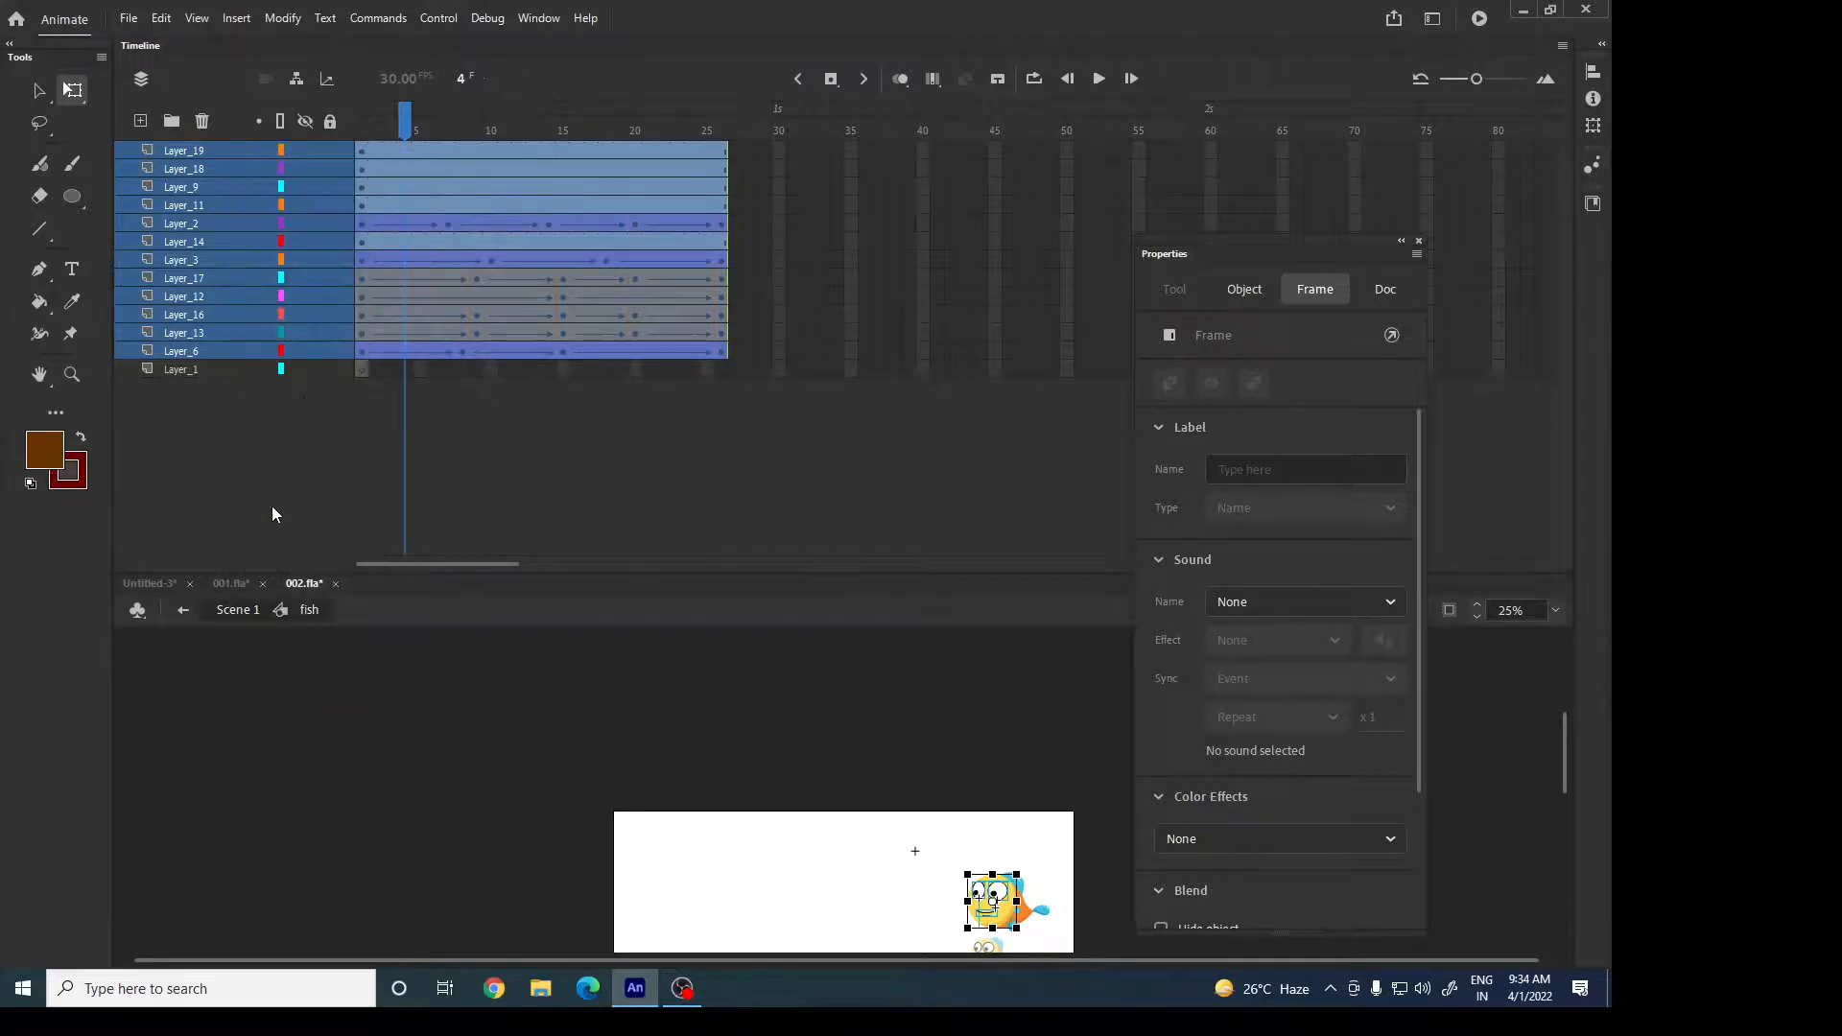
Return to Scene 1 and delete the four fish layers, leaving a single new empty layer.
left_click(232, 614)
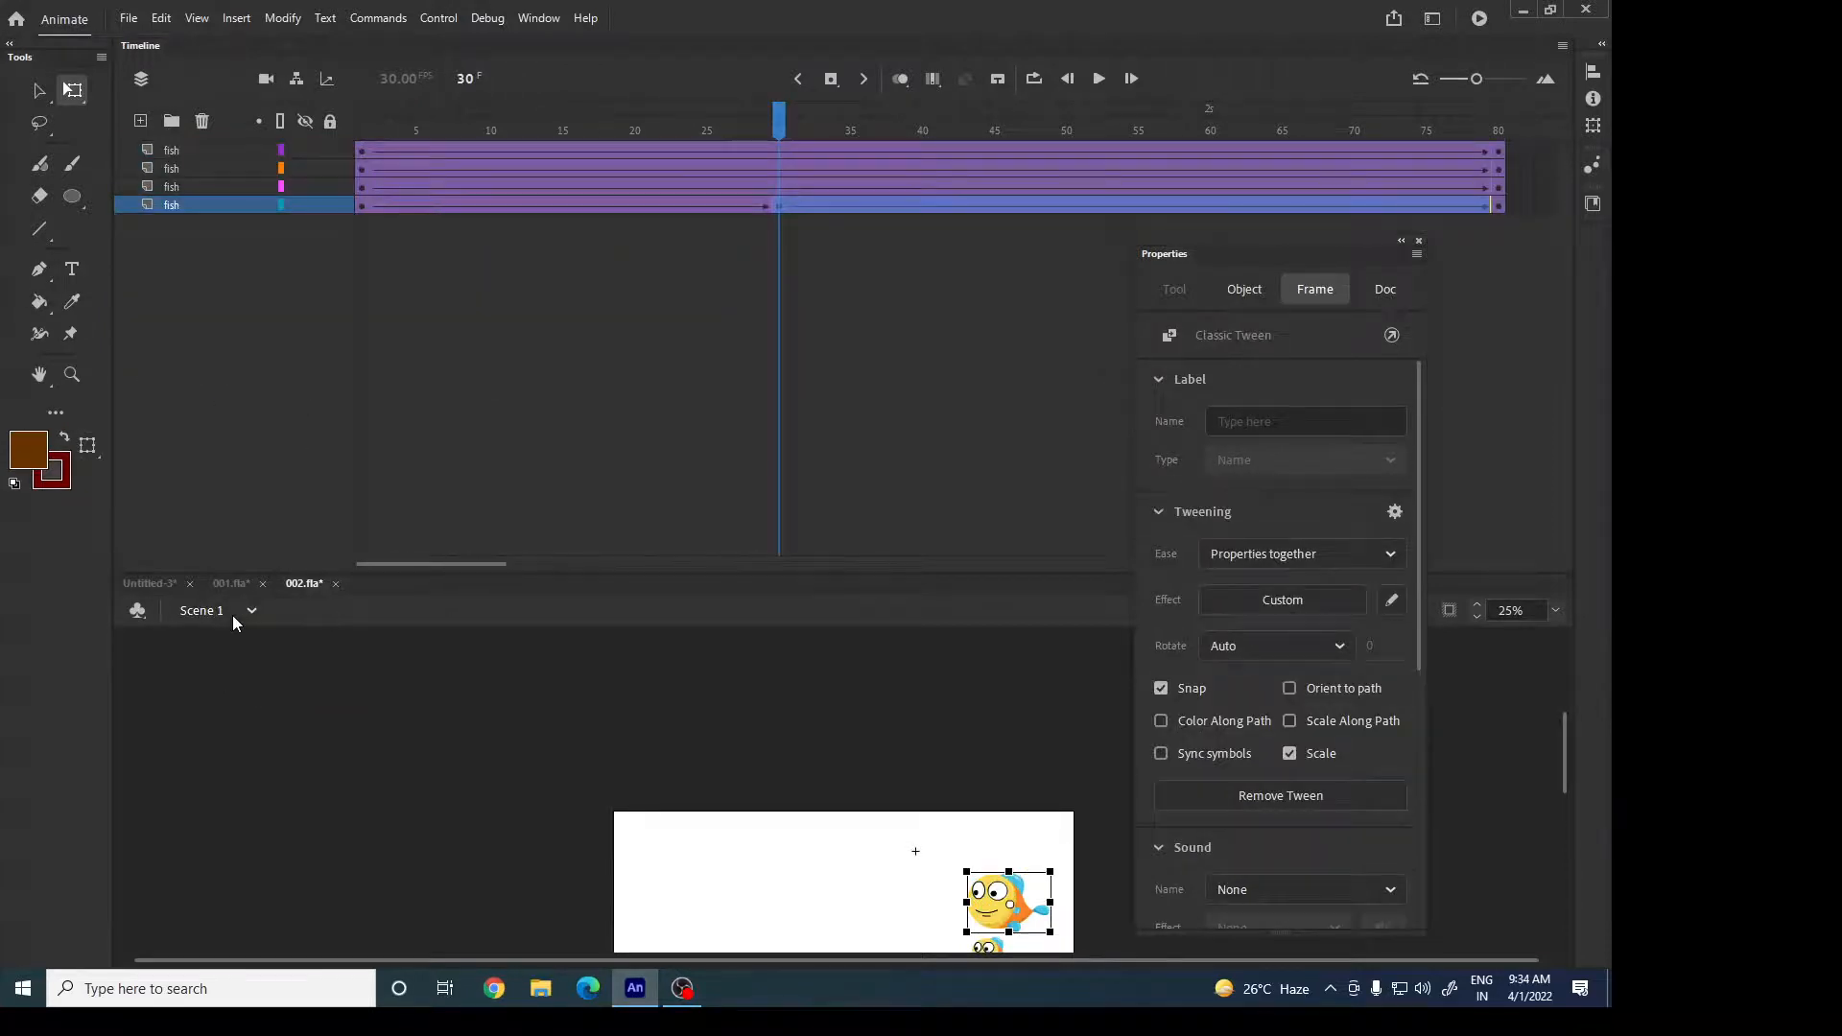
left_click(217, 153, "shift")
left_click(201, 120)
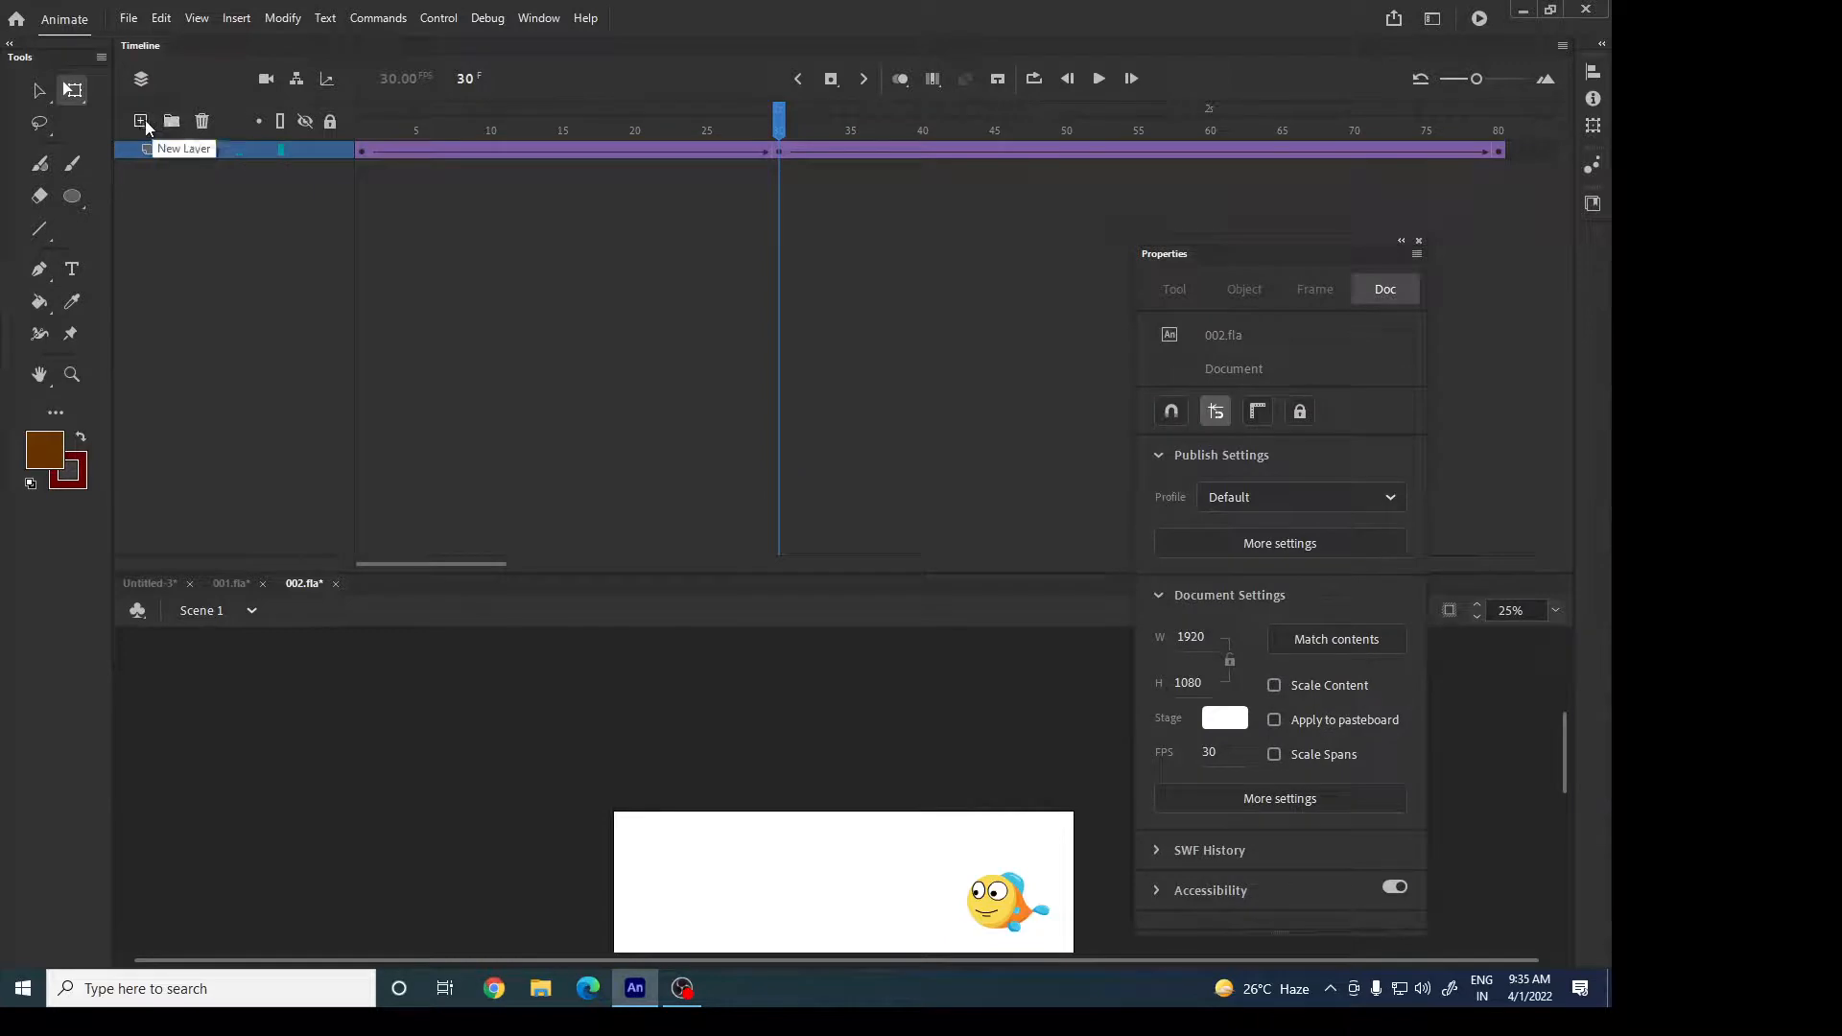
left_click(146, 125)
left_click(234, 159)
left_click(201, 121)
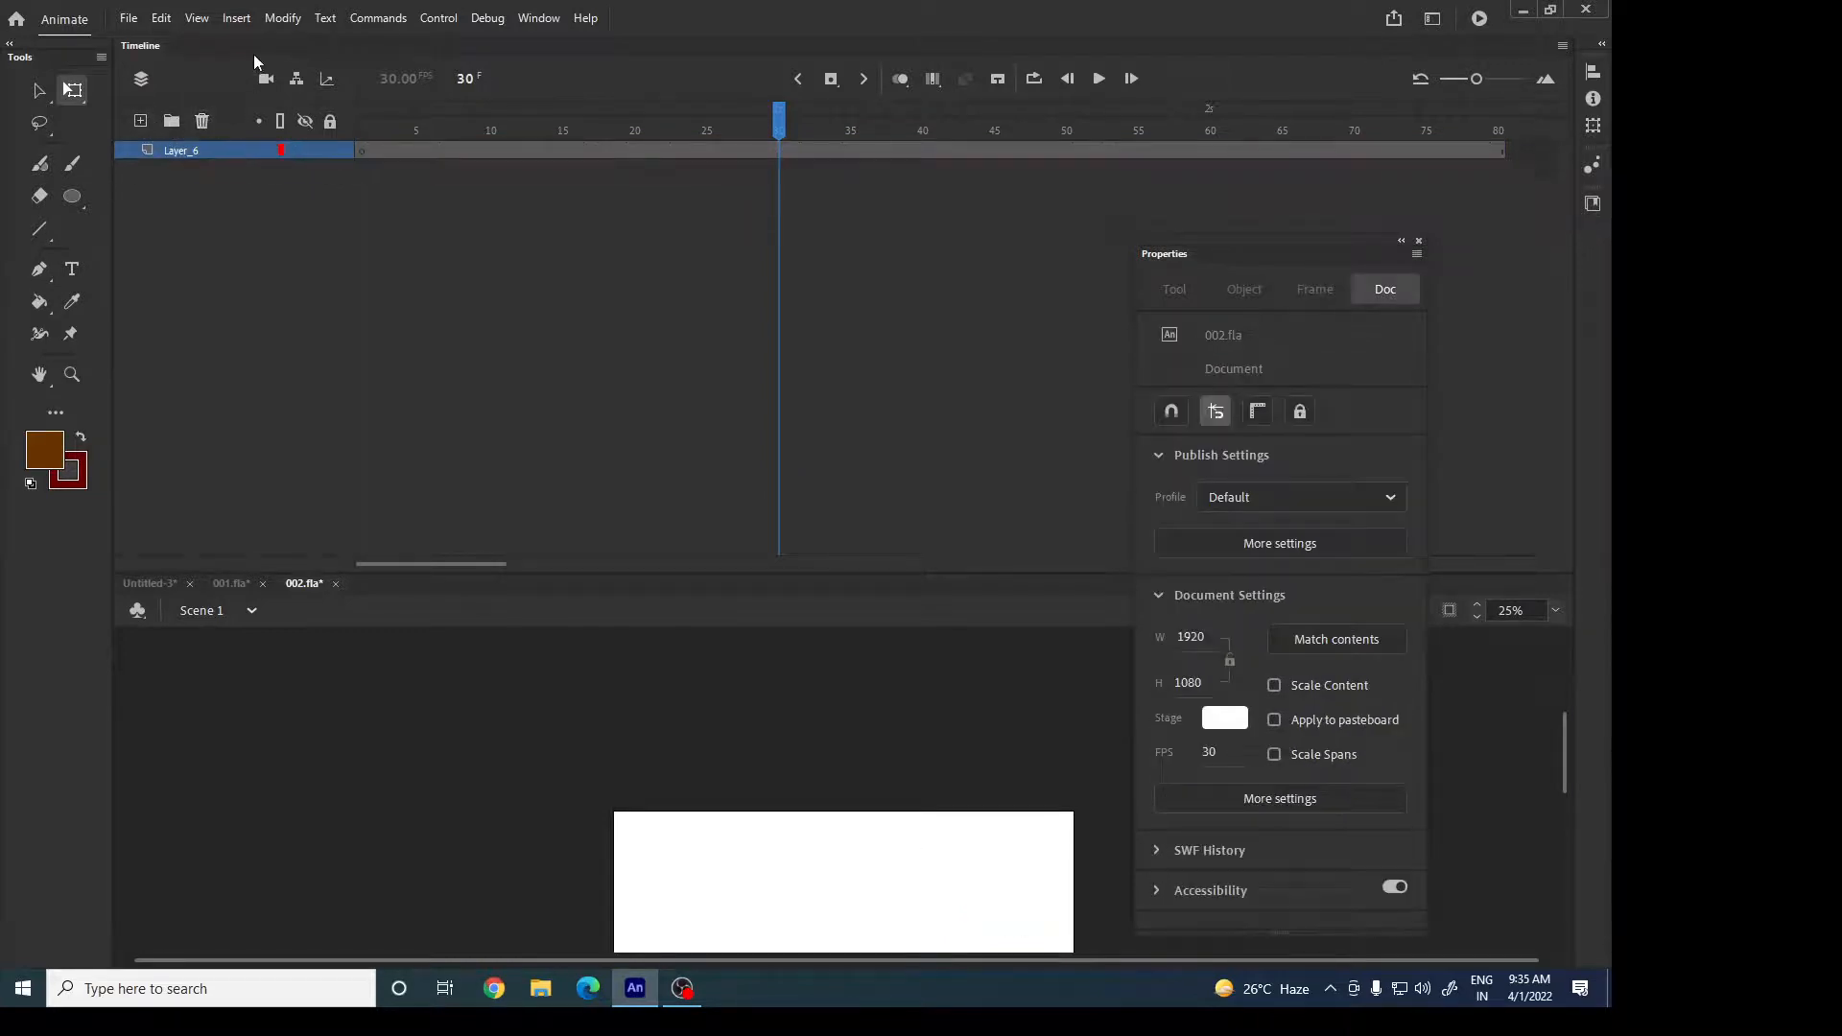
Create a new Movie Clip symbol named "fish M".
left_click(236, 17)
left_click(258, 39)
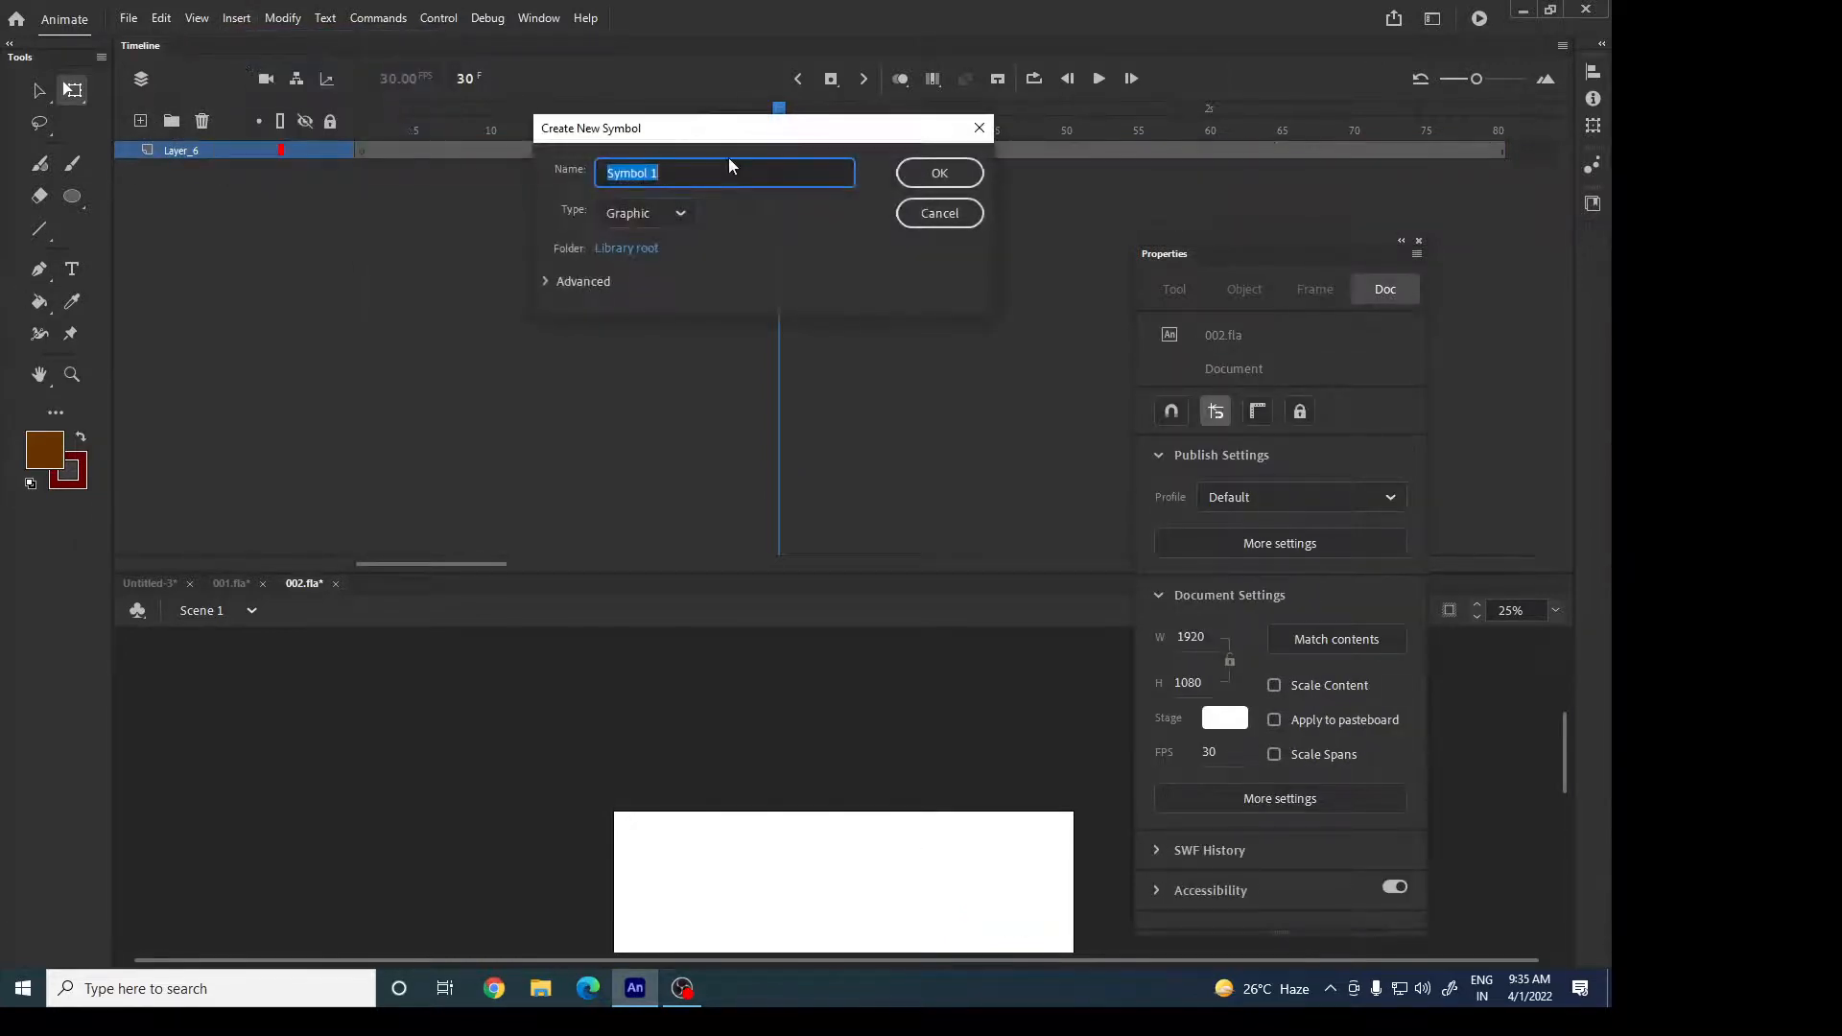
left_click(660, 220)
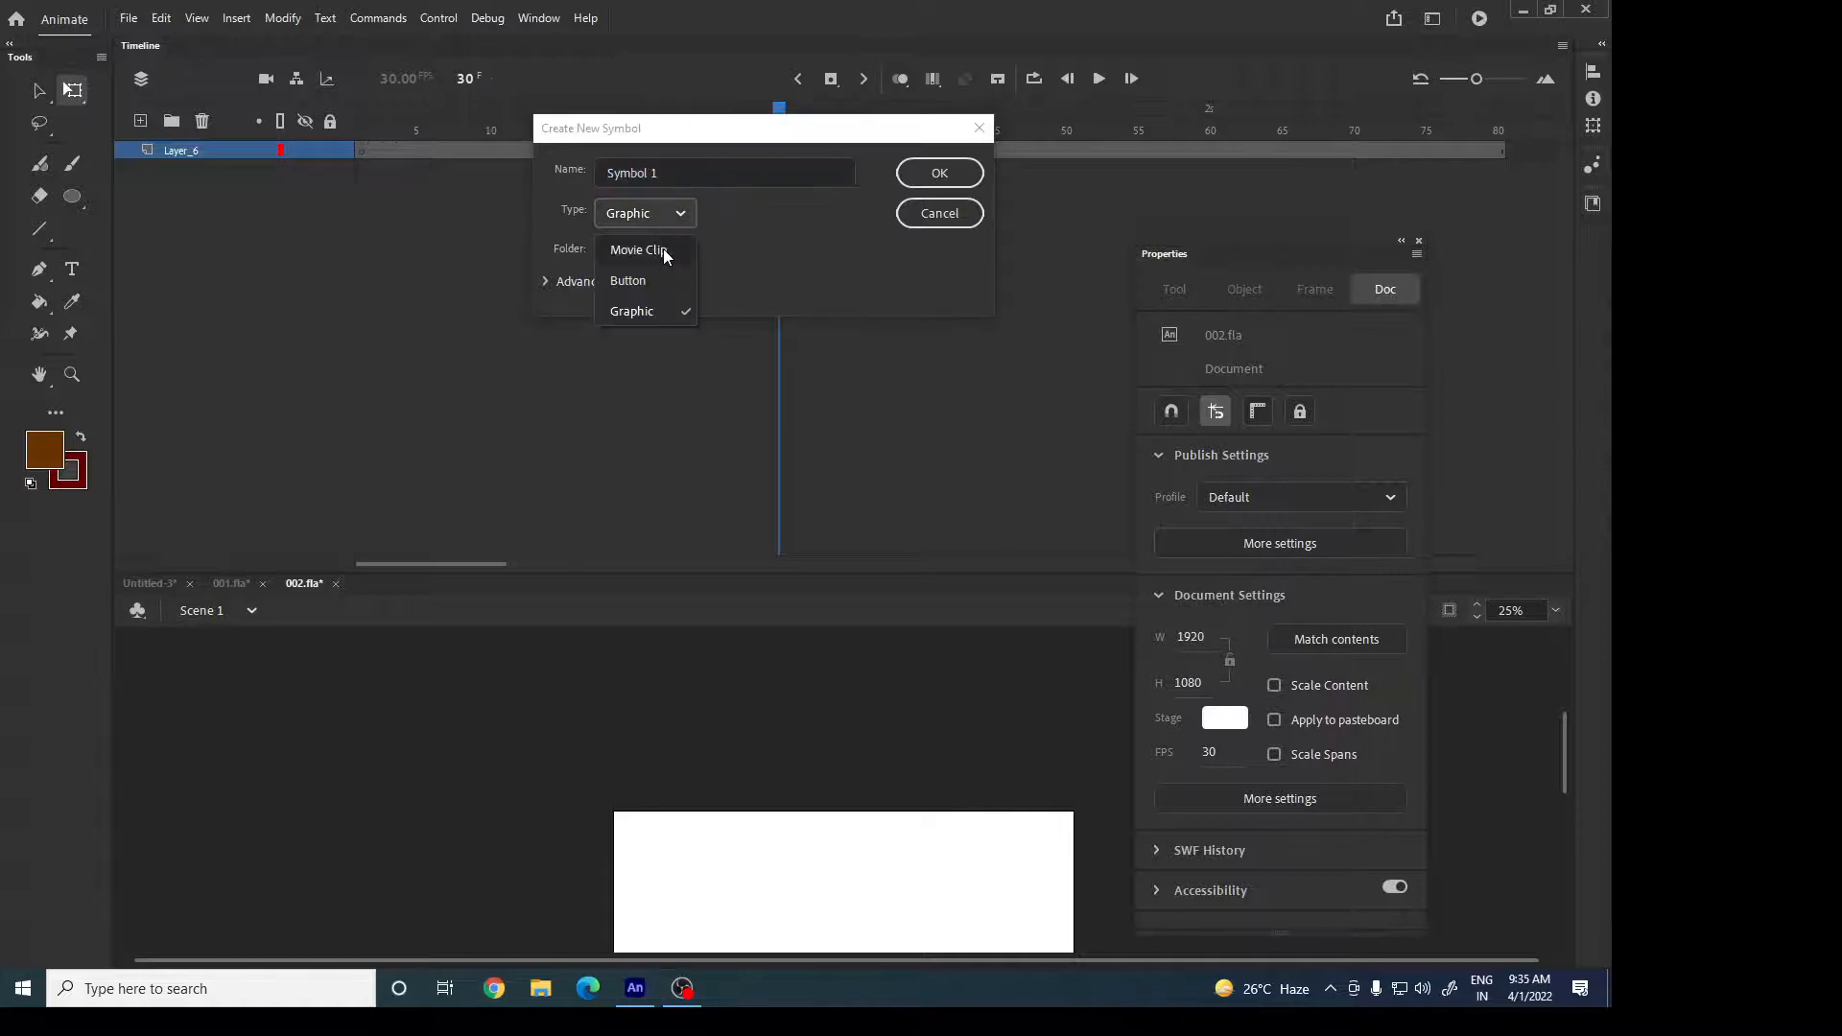
left_click(664, 249)
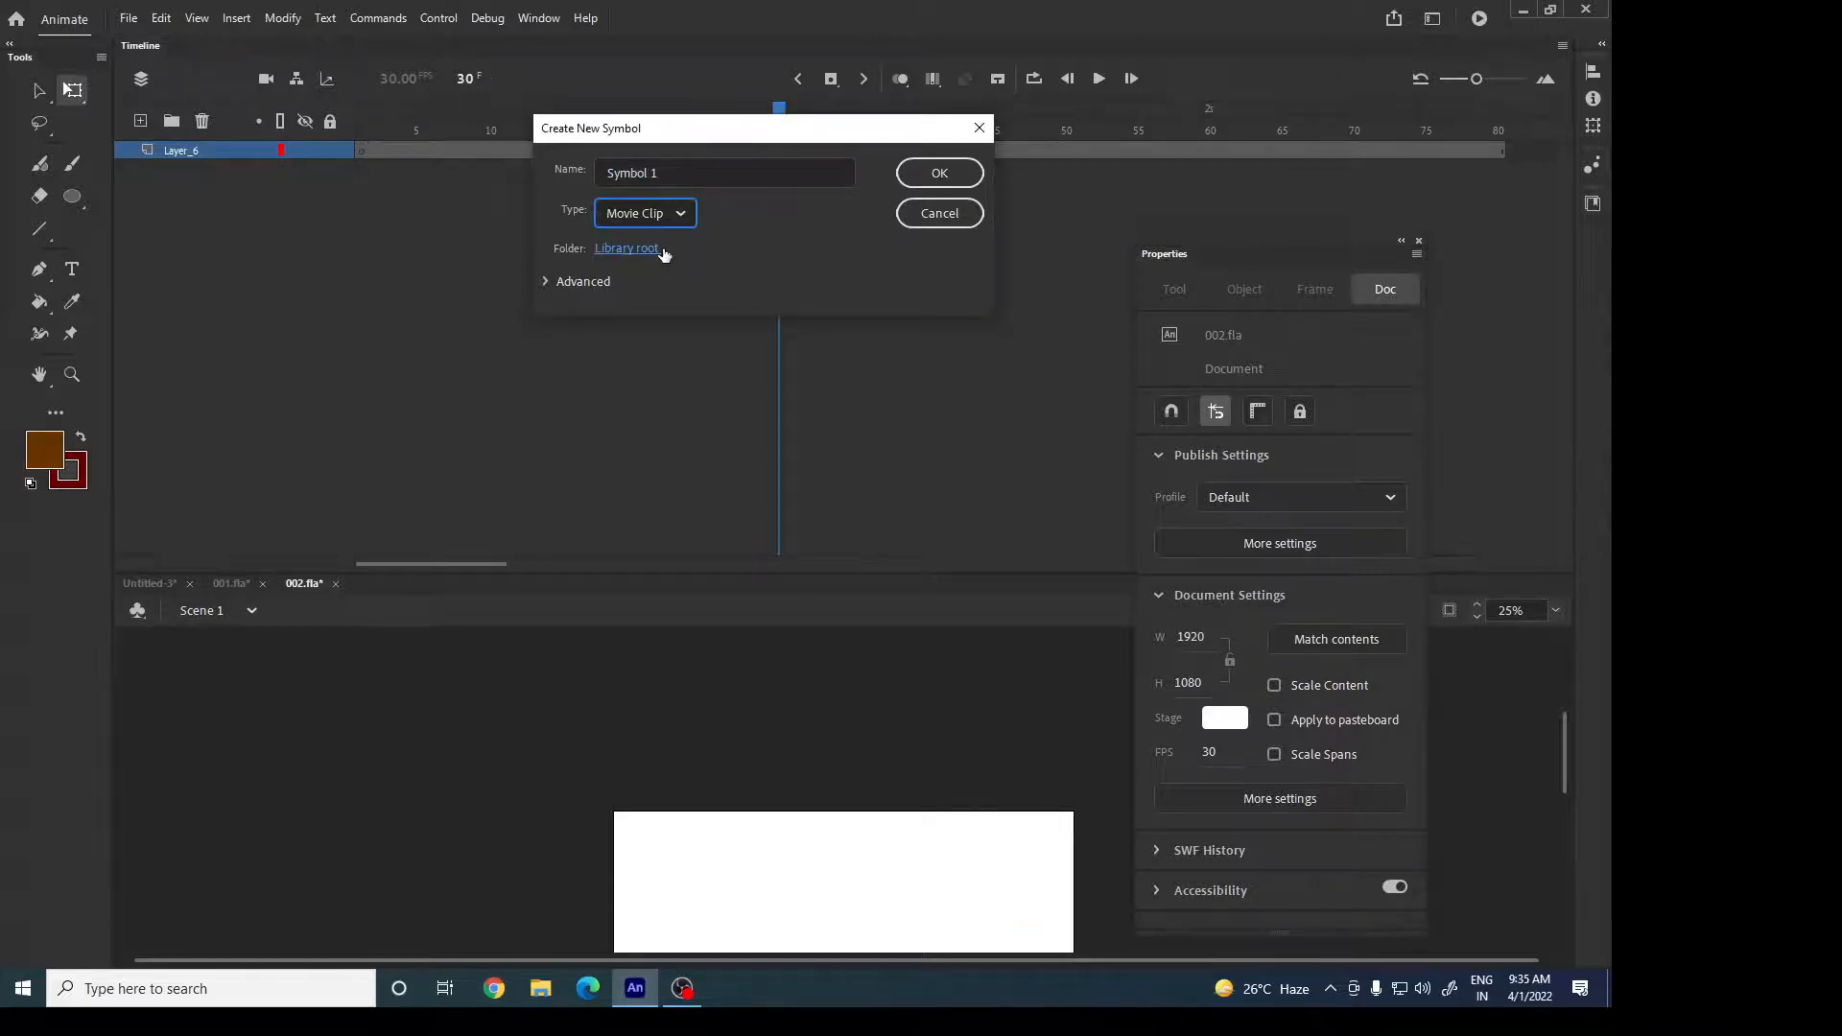
left_click(675, 172)
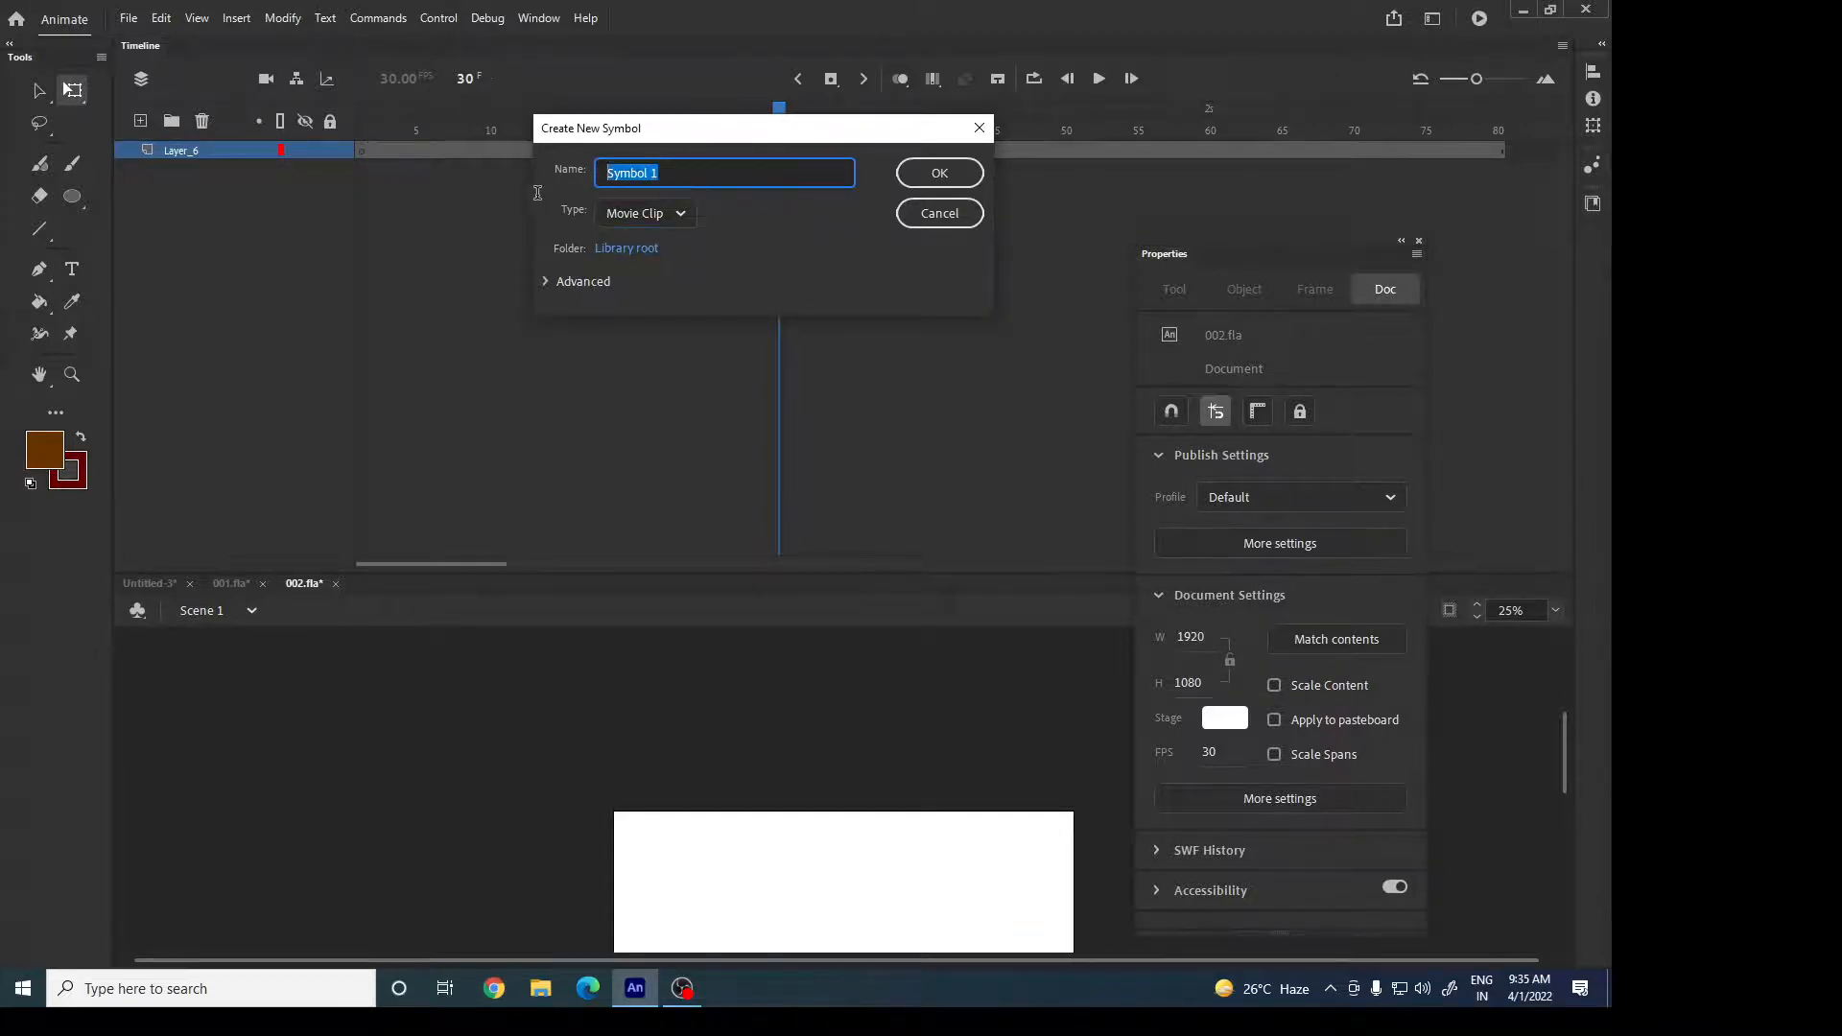
type("fish M")
left_click(939, 173)
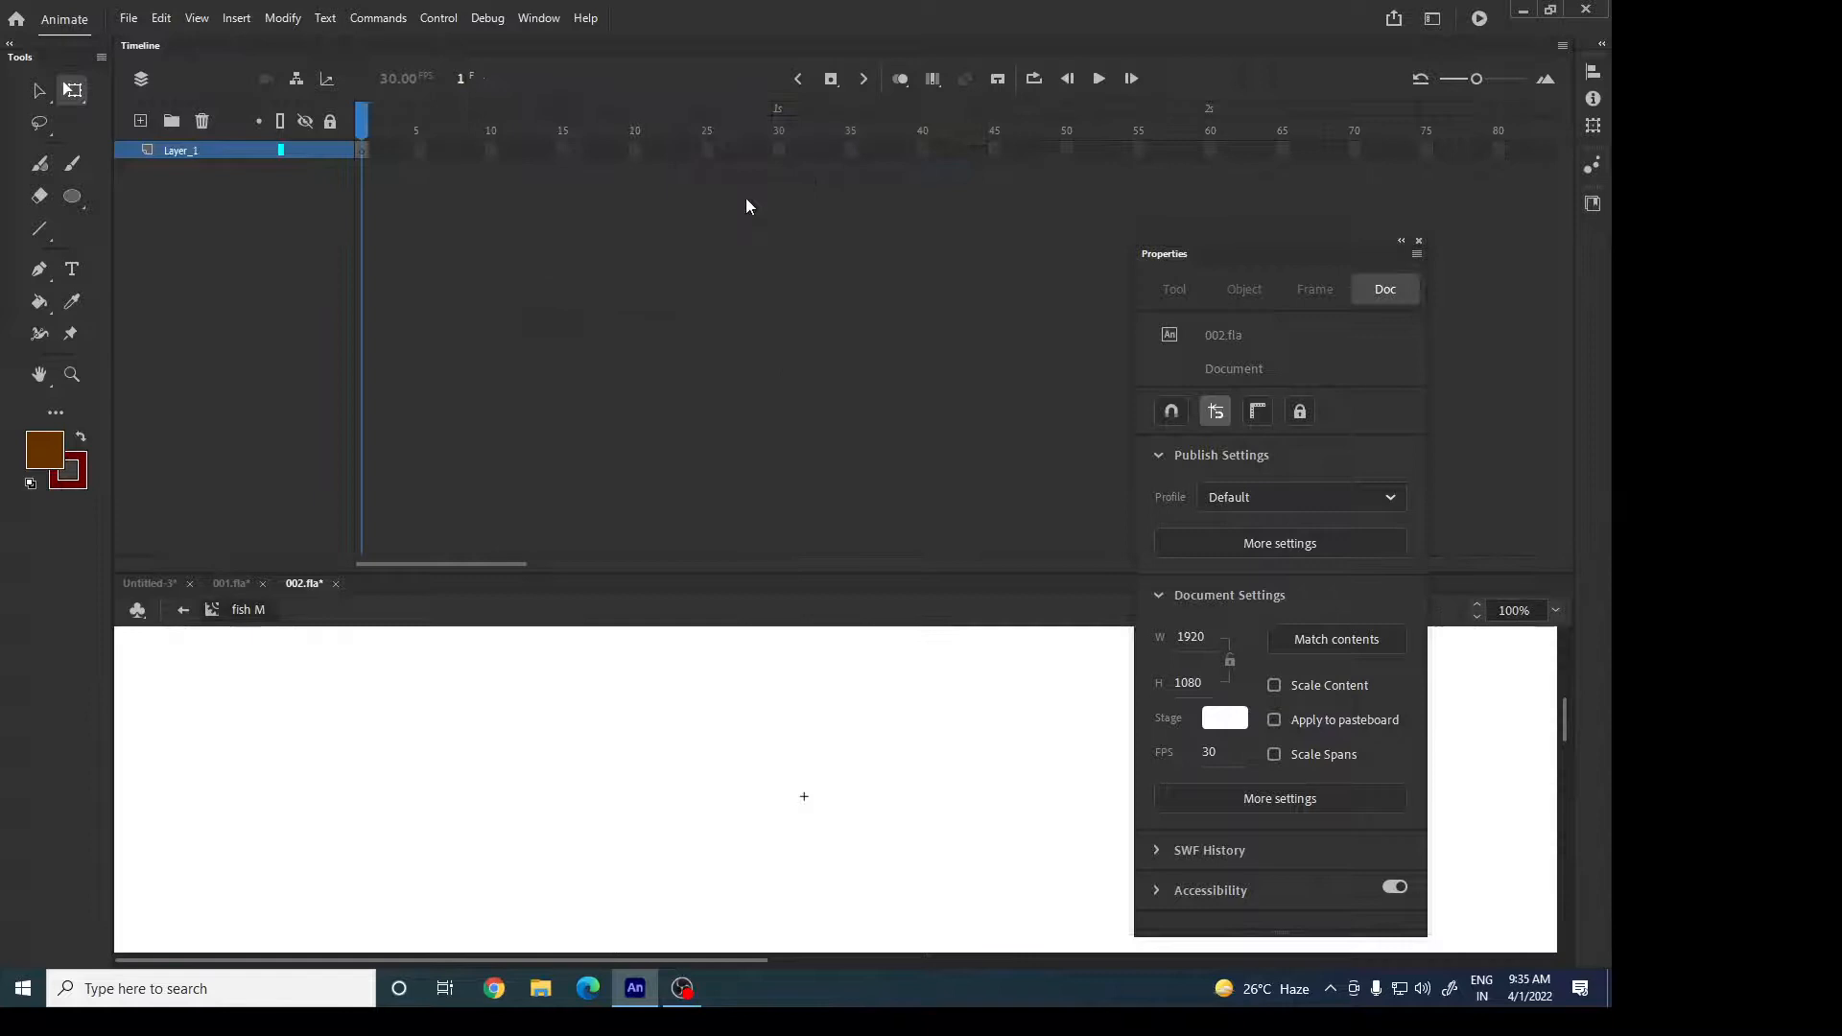
Paste the copied fish layers into the fish M symbol and return to Scene 1.
right_click(220, 154)
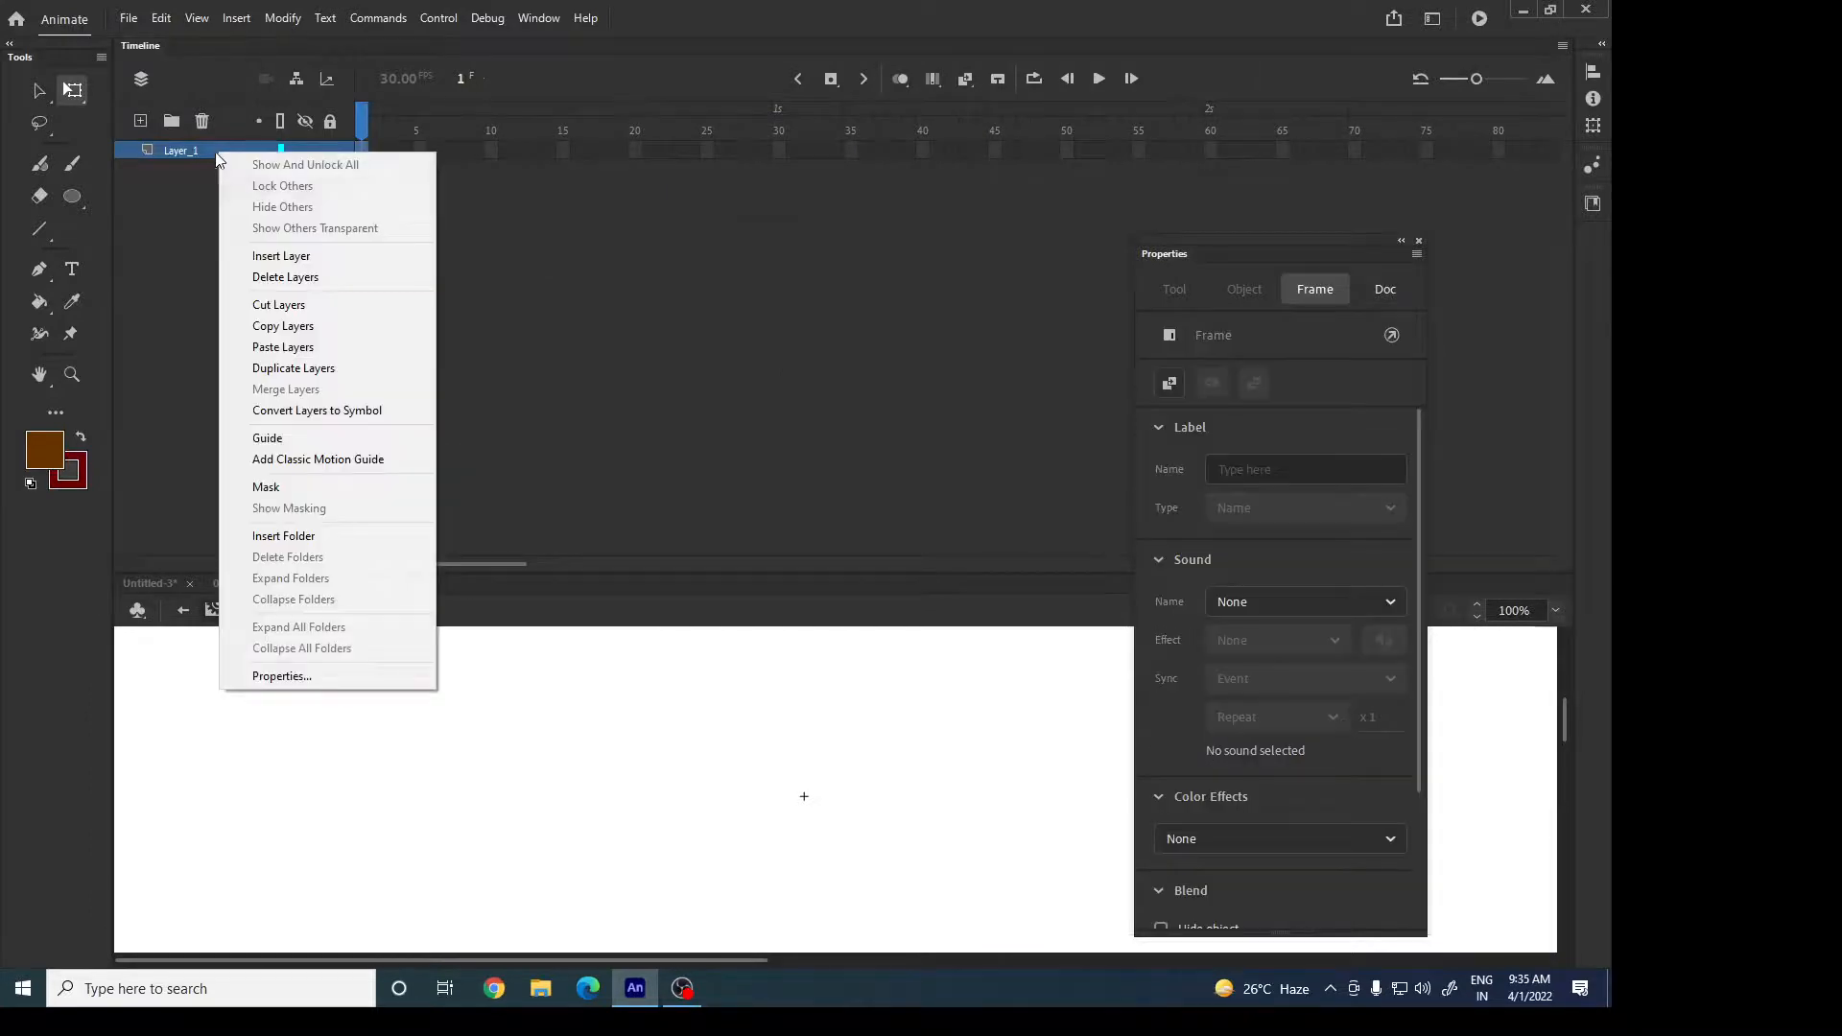
left_click(324, 354)
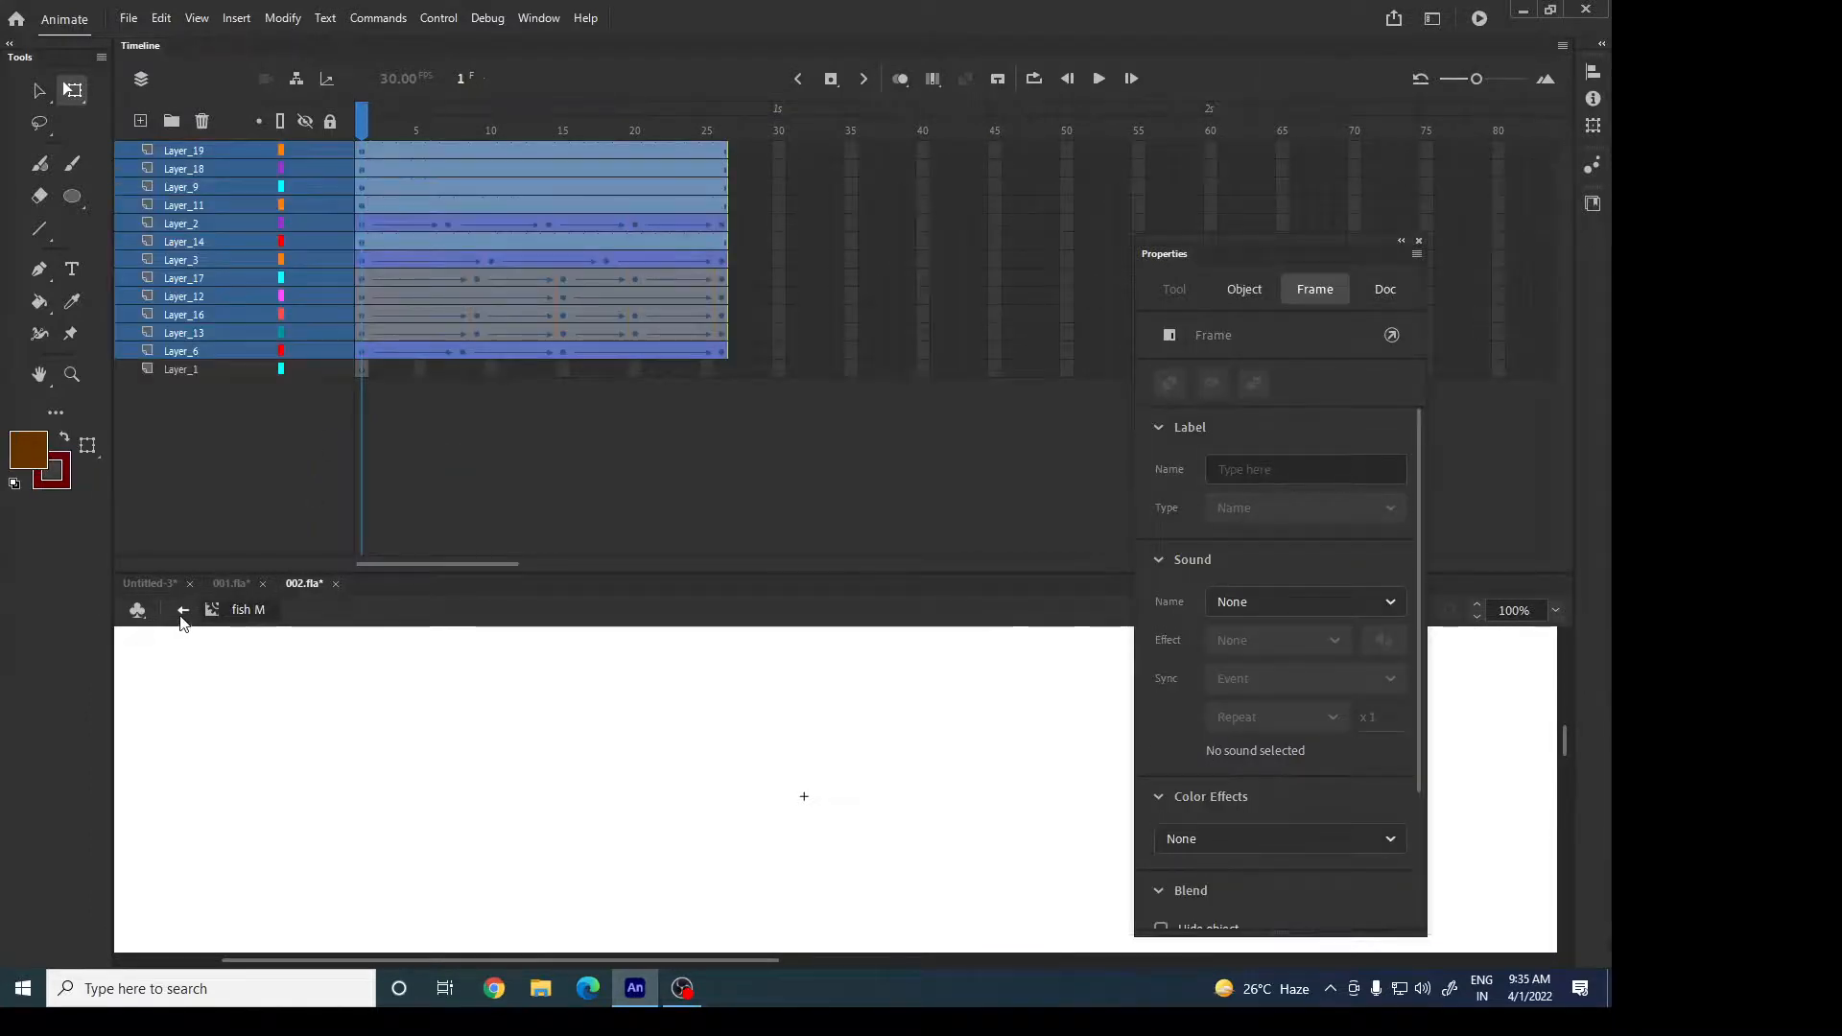
left_click(182, 610)
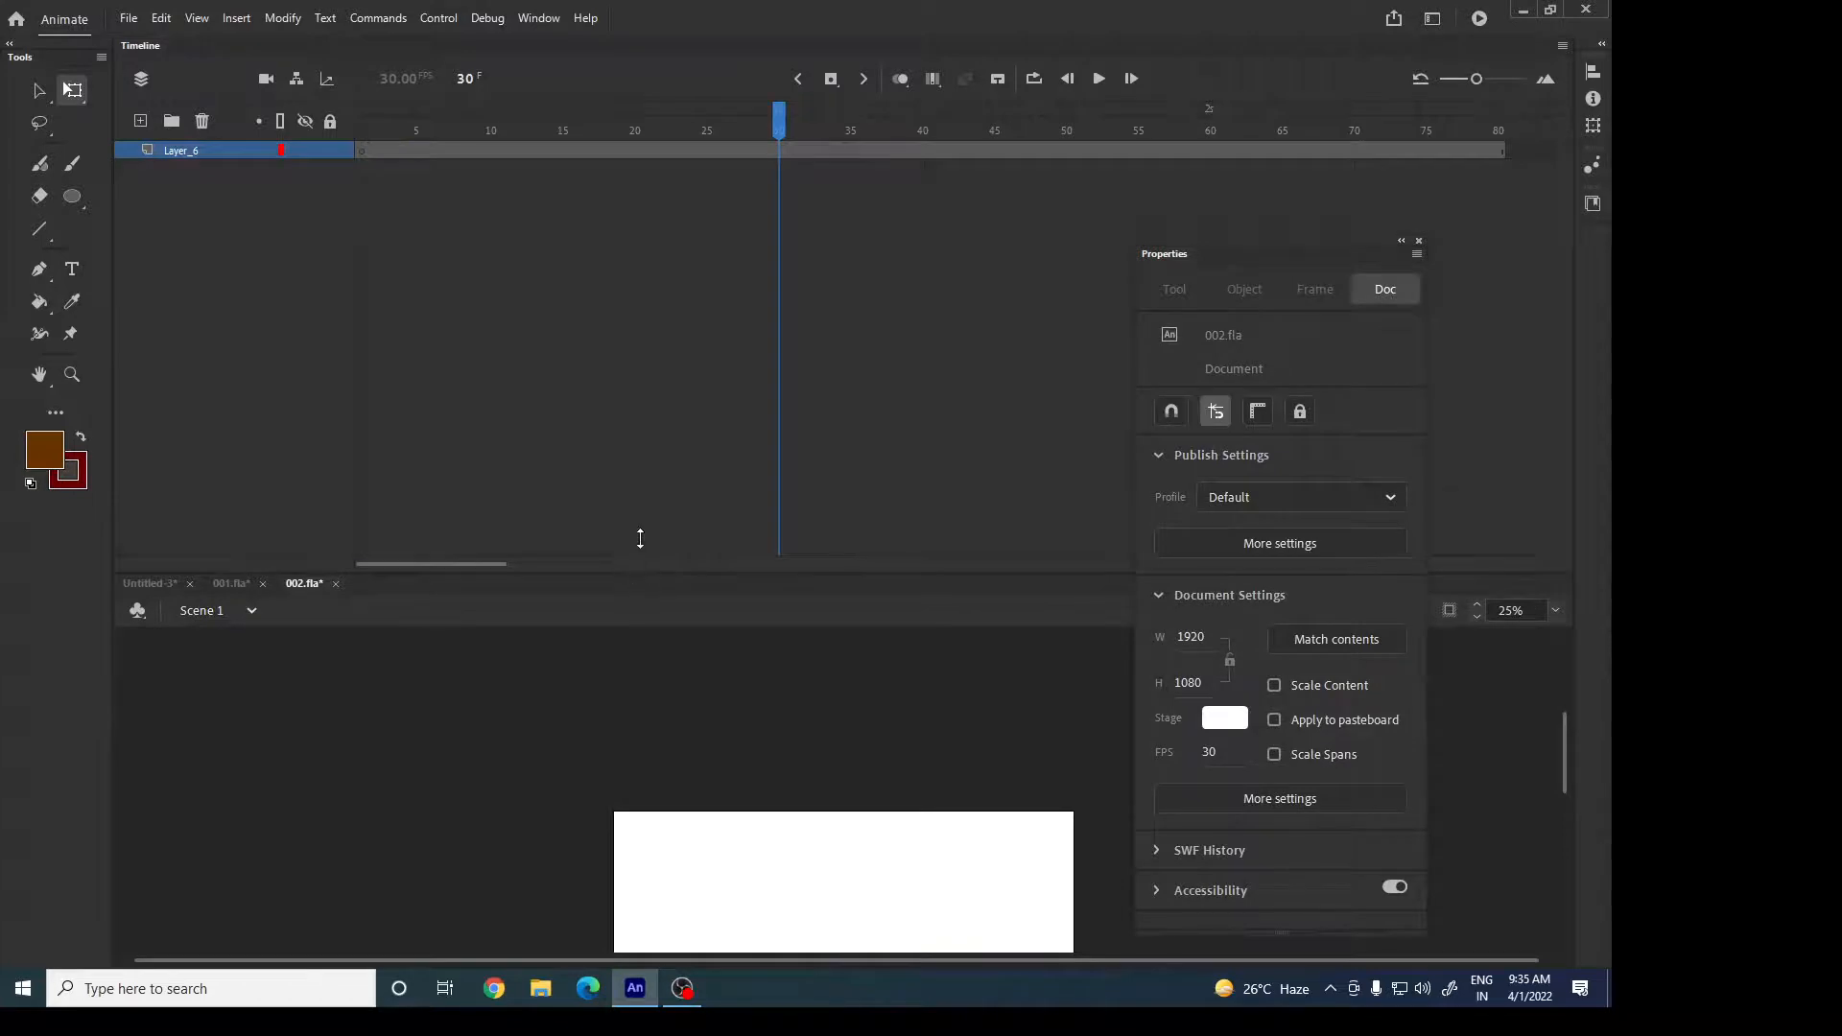
Shrink the timeline, close the properties, and place the fish M and fish symbols from the library into the scene.
left_click_drag(640, 538, 650, 269)
left_click(1419, 241)
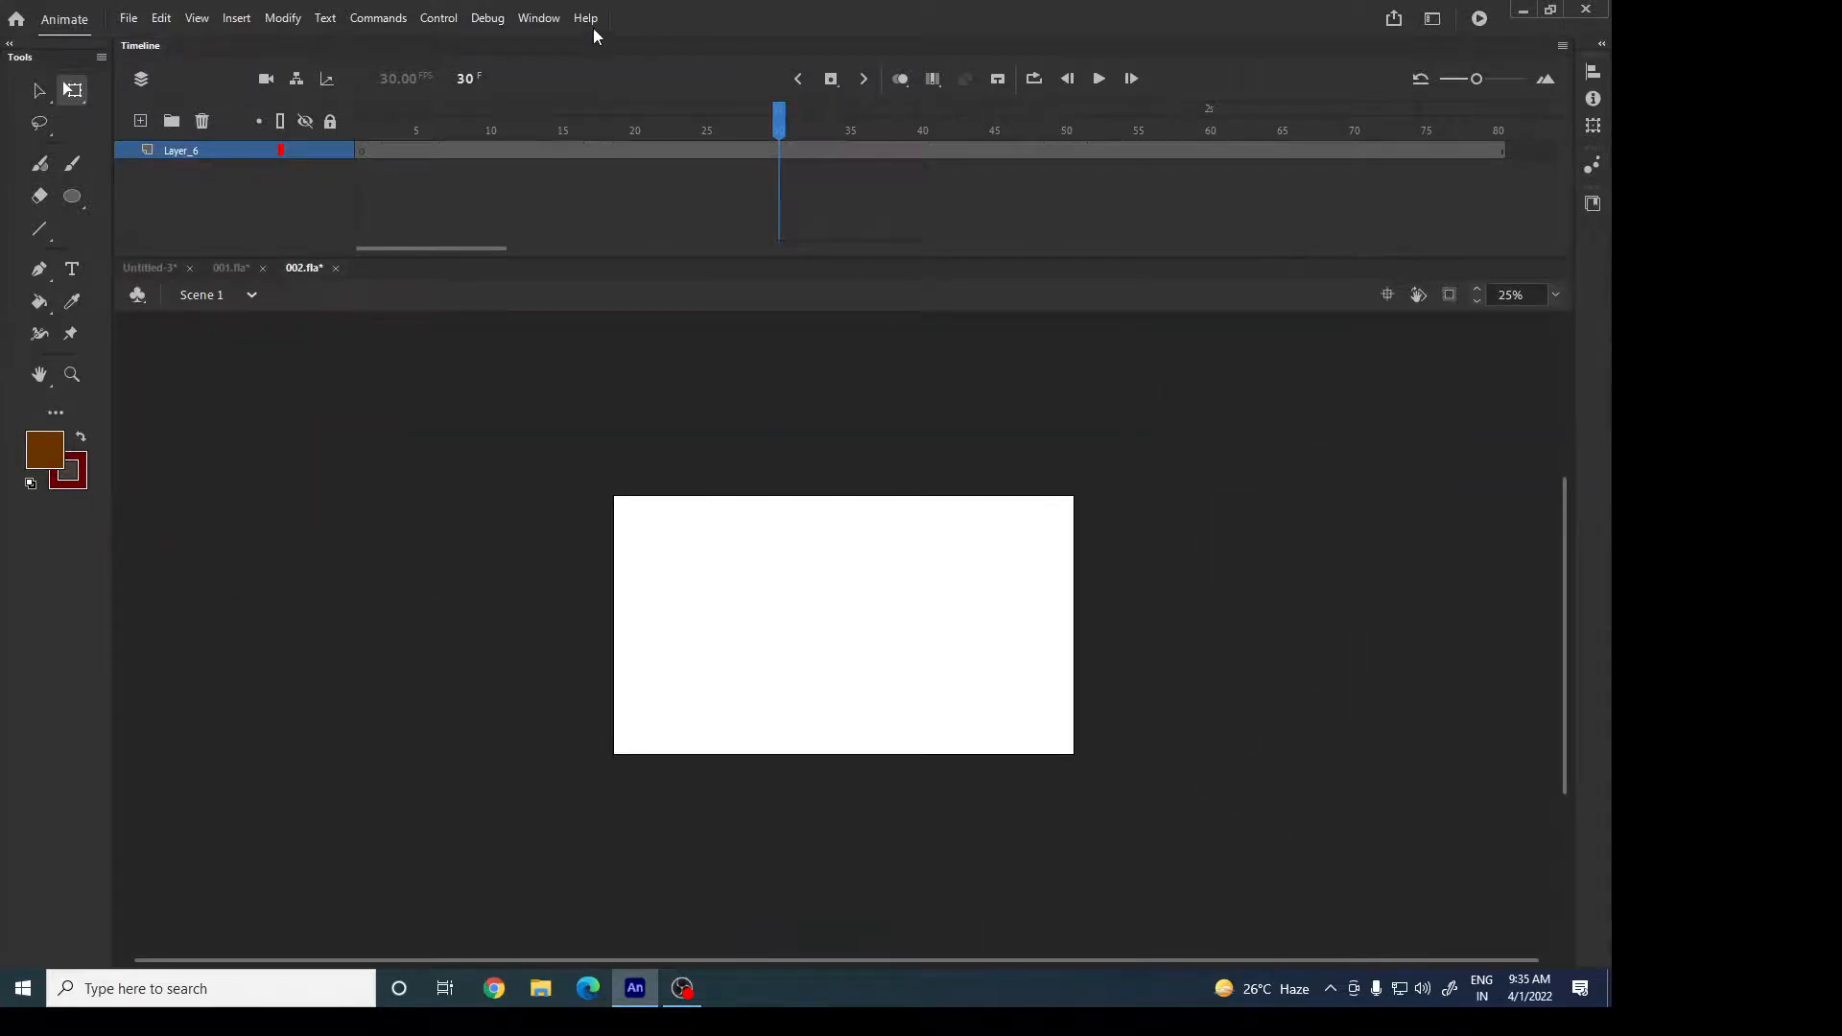
left_click(539, 17)
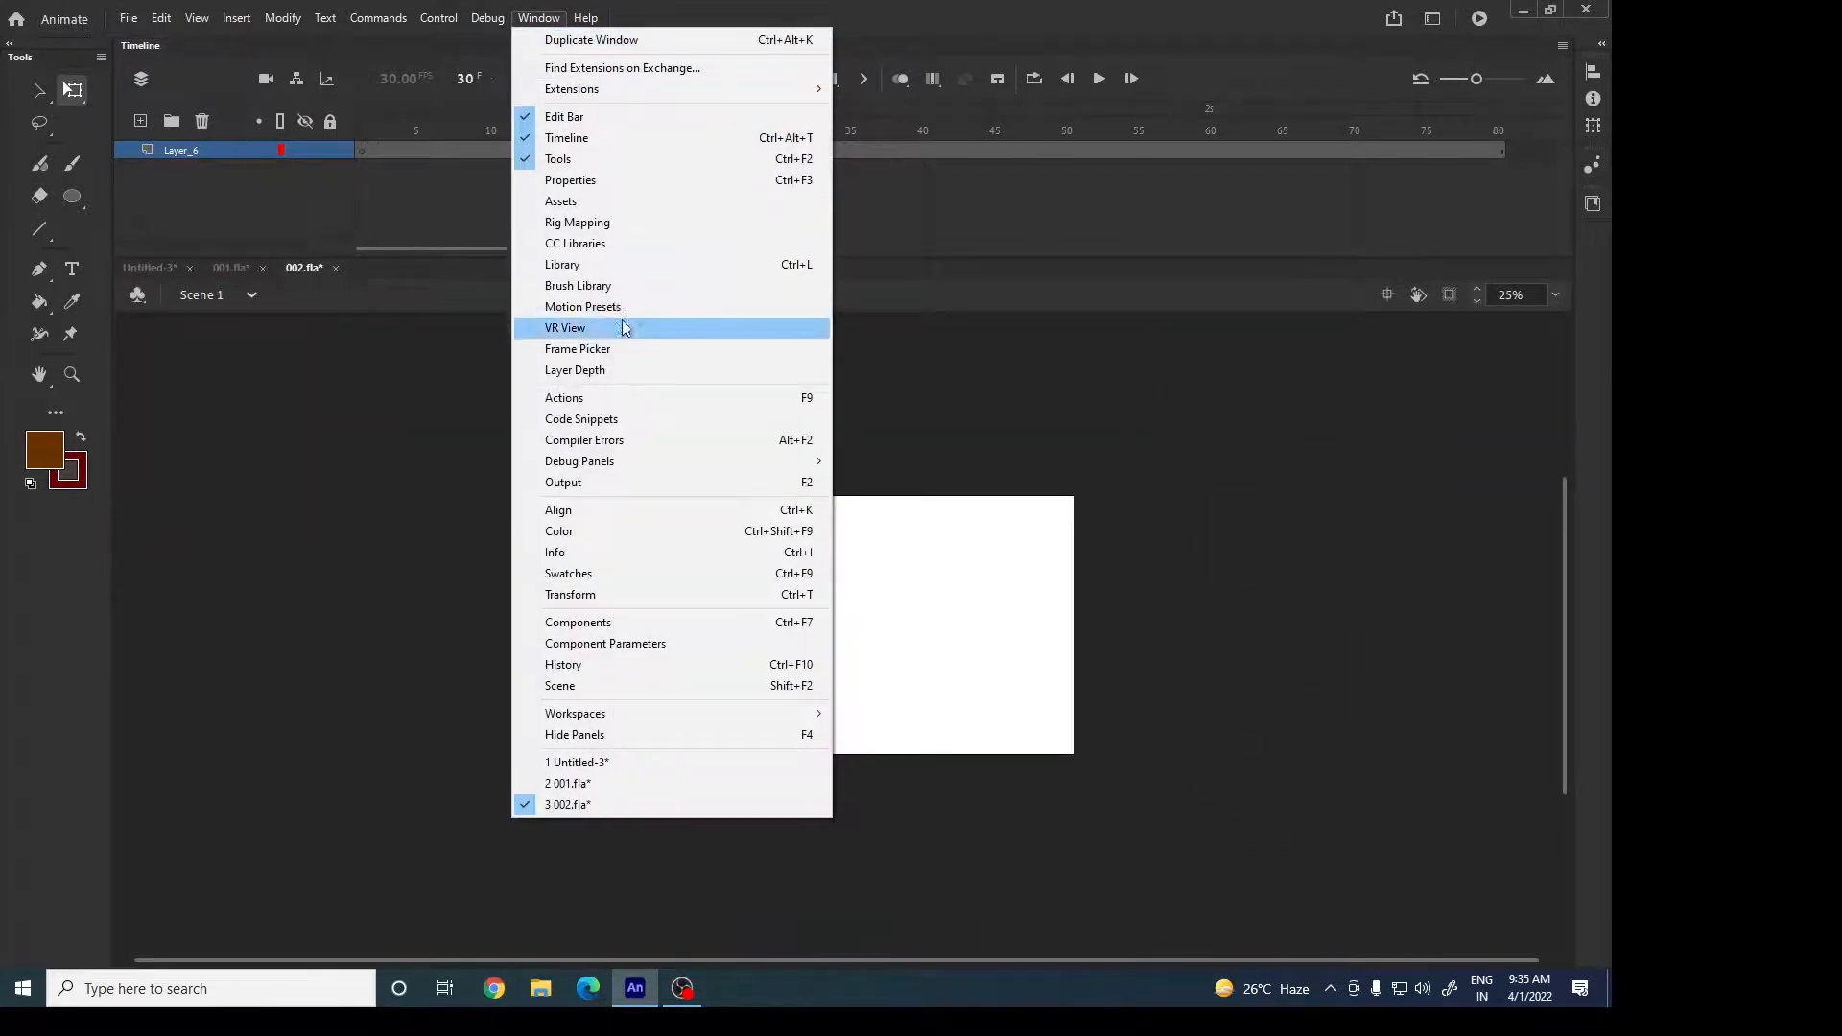
left_click(626, 266)
left_click_drag(1050, 612, 843, 656)
left_click_drag(1056, 581, 518, 604)
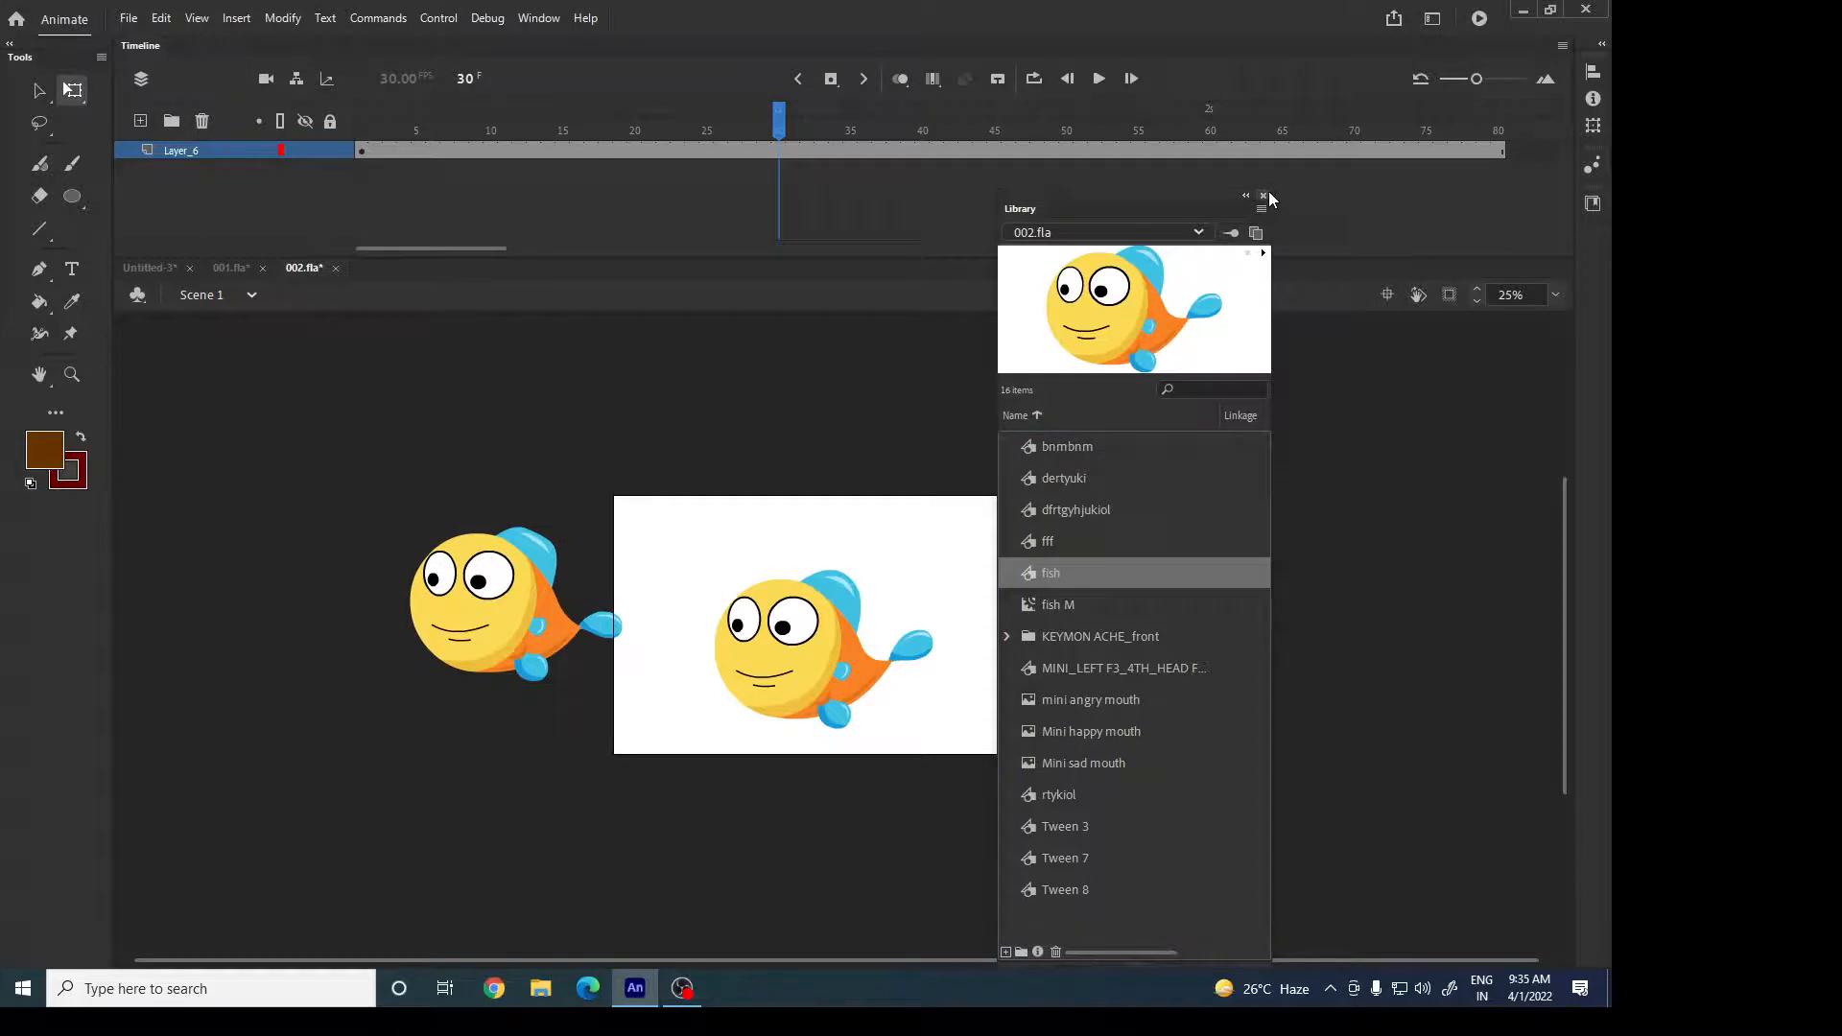
Close the library and arrange the two fish side by side on the stage, with fish M to the right of the Graphic fish.
left_click(1264, 194)
left_click_drag(821, 661, 972, 638)
left_click_drag(470, 630, 734, 653)
left_click(831, 444)
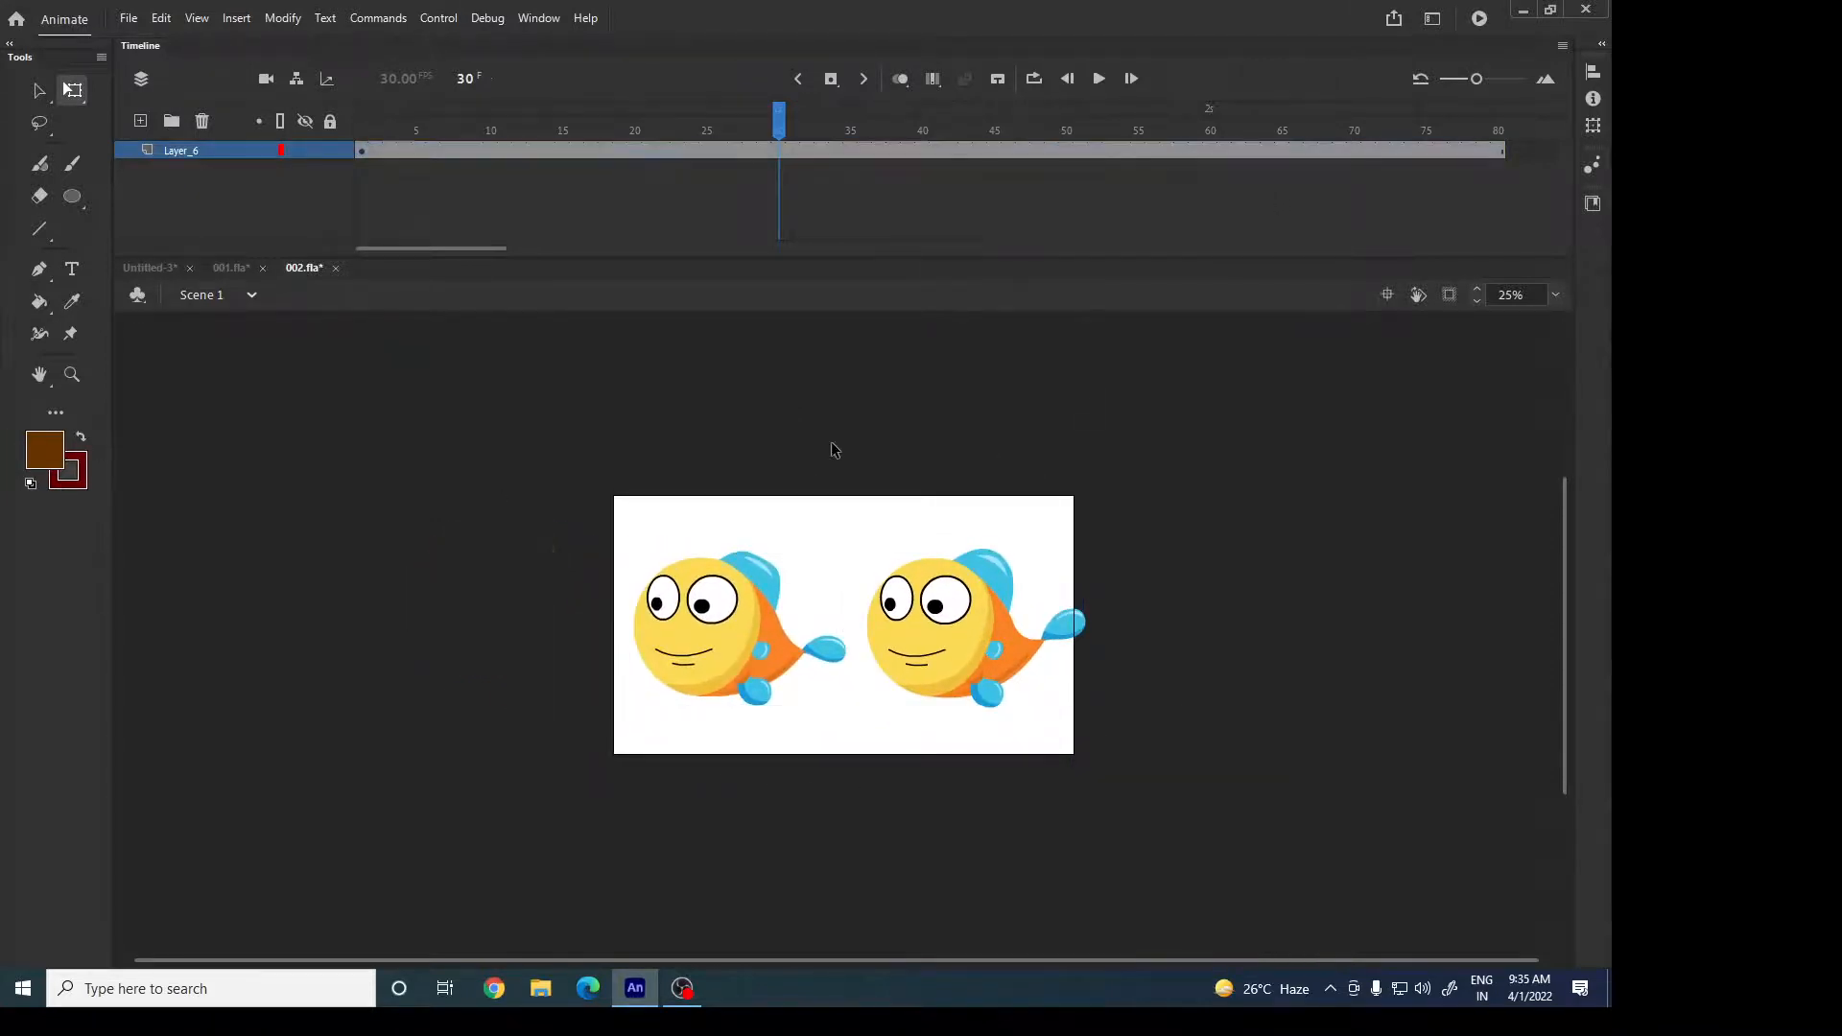
Review the symbol types offered when creating a new symbol, and leave the dialog without creating one.
left_click(236, 17)
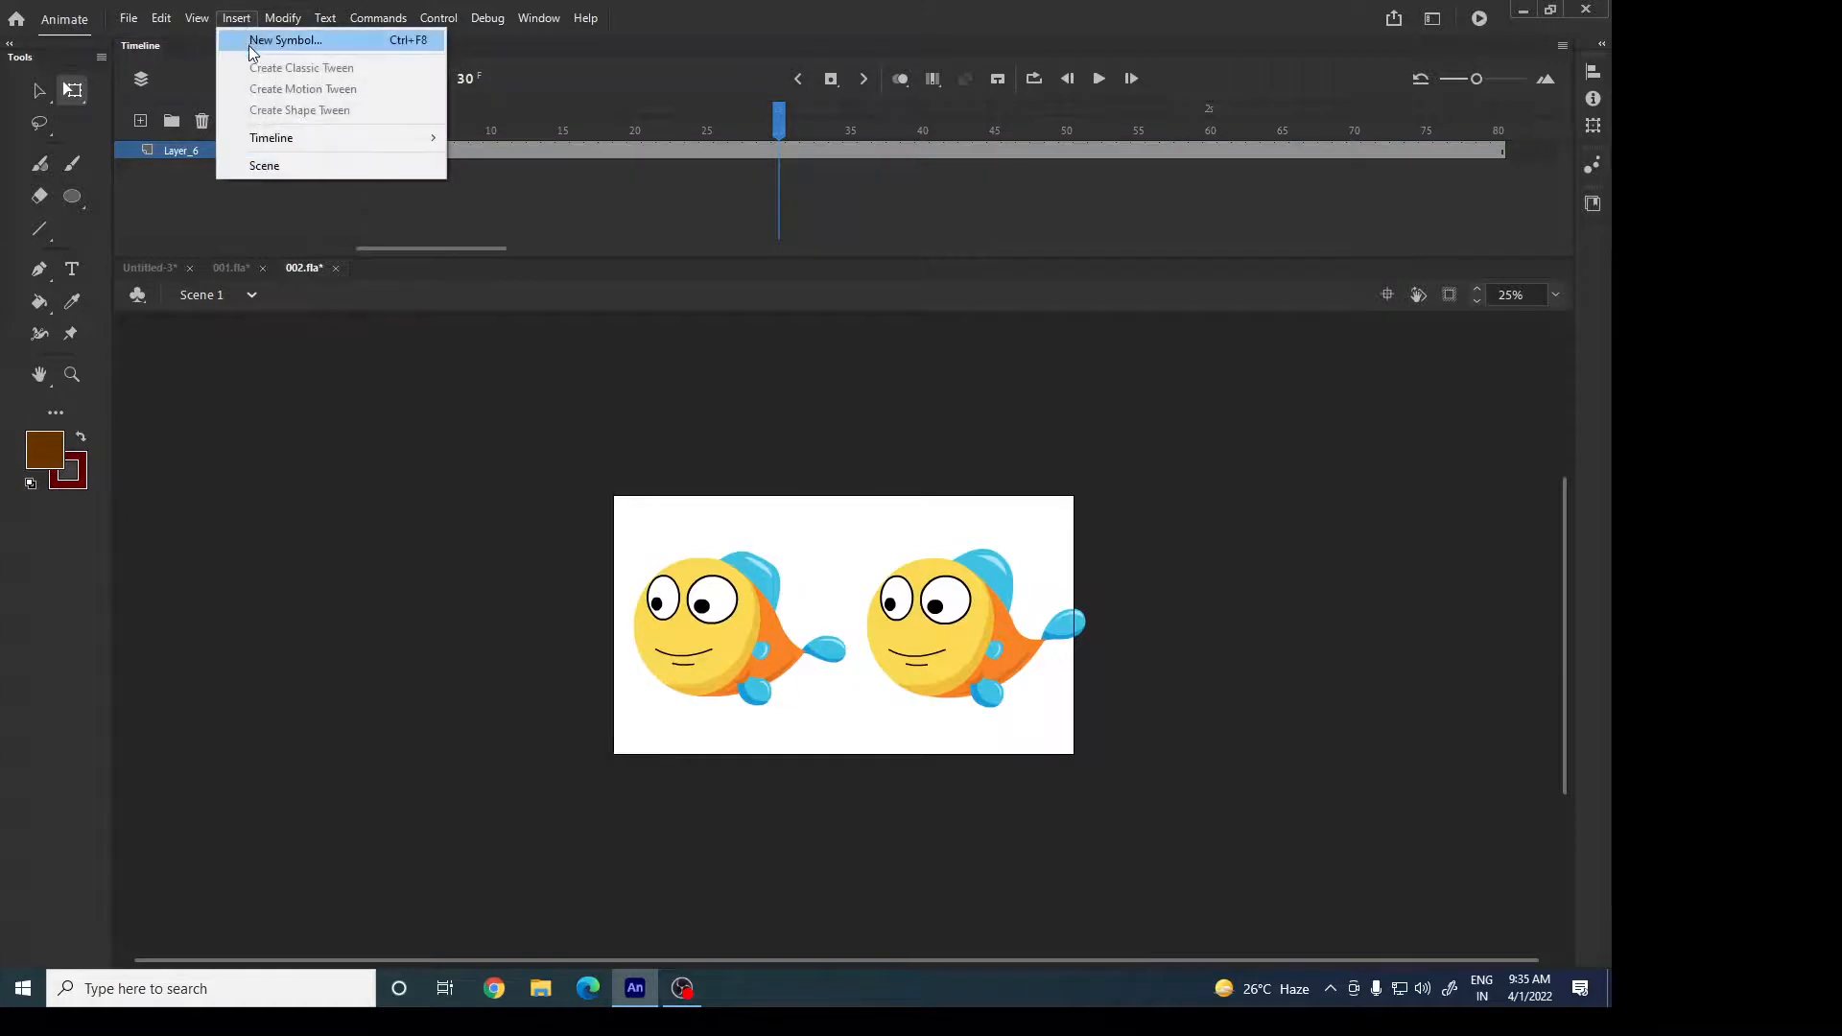
left_click(249, 44)
left_click(680, 213)
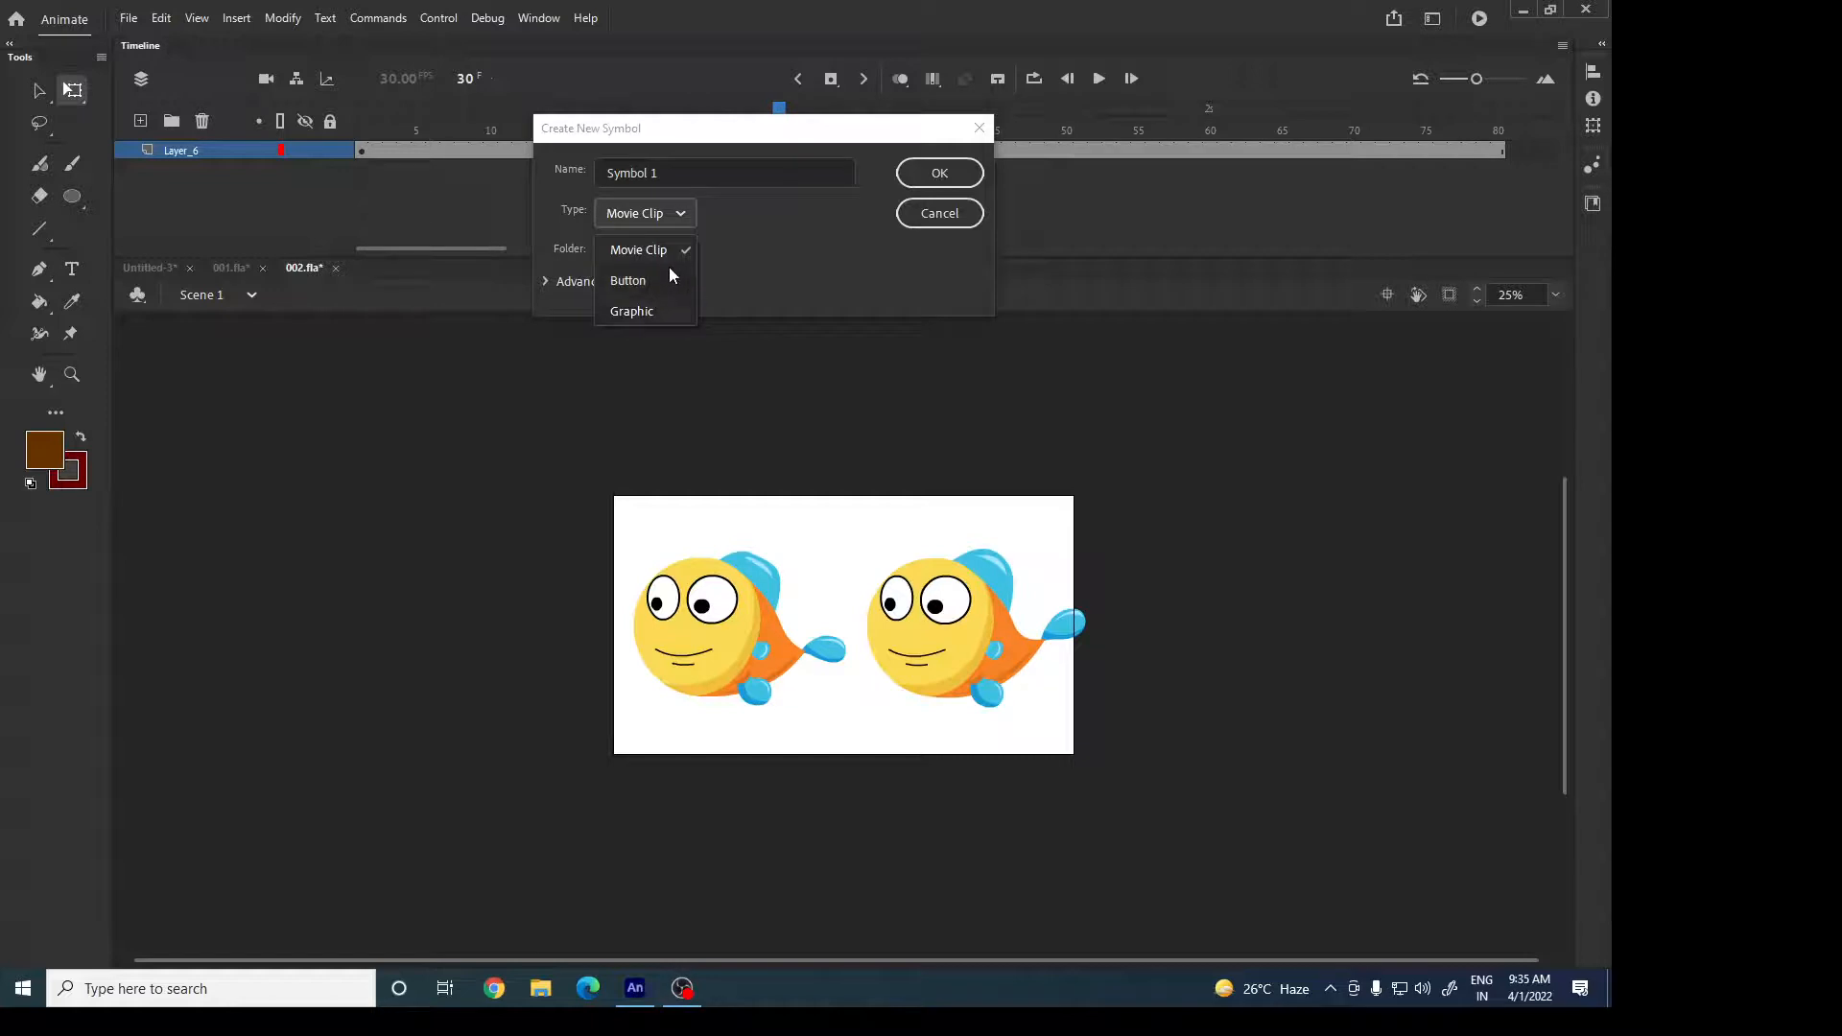
left_click(784, 261)
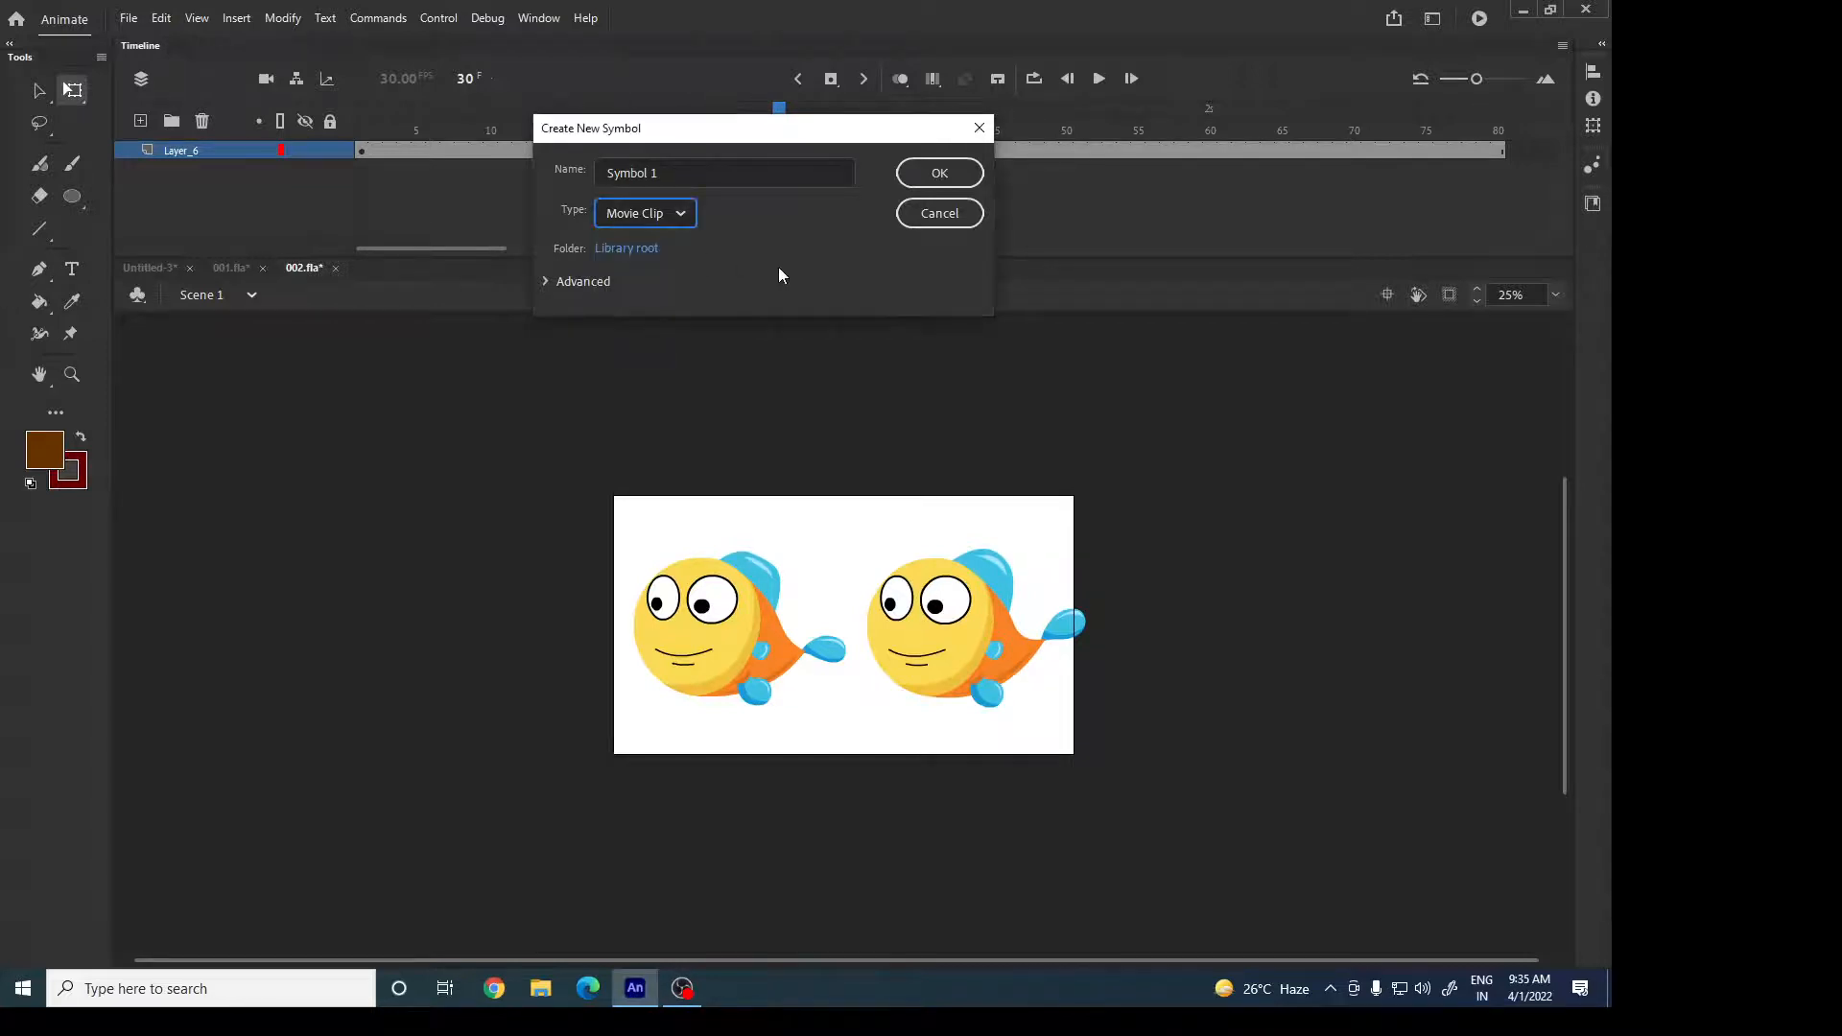
left_click(980, 128)
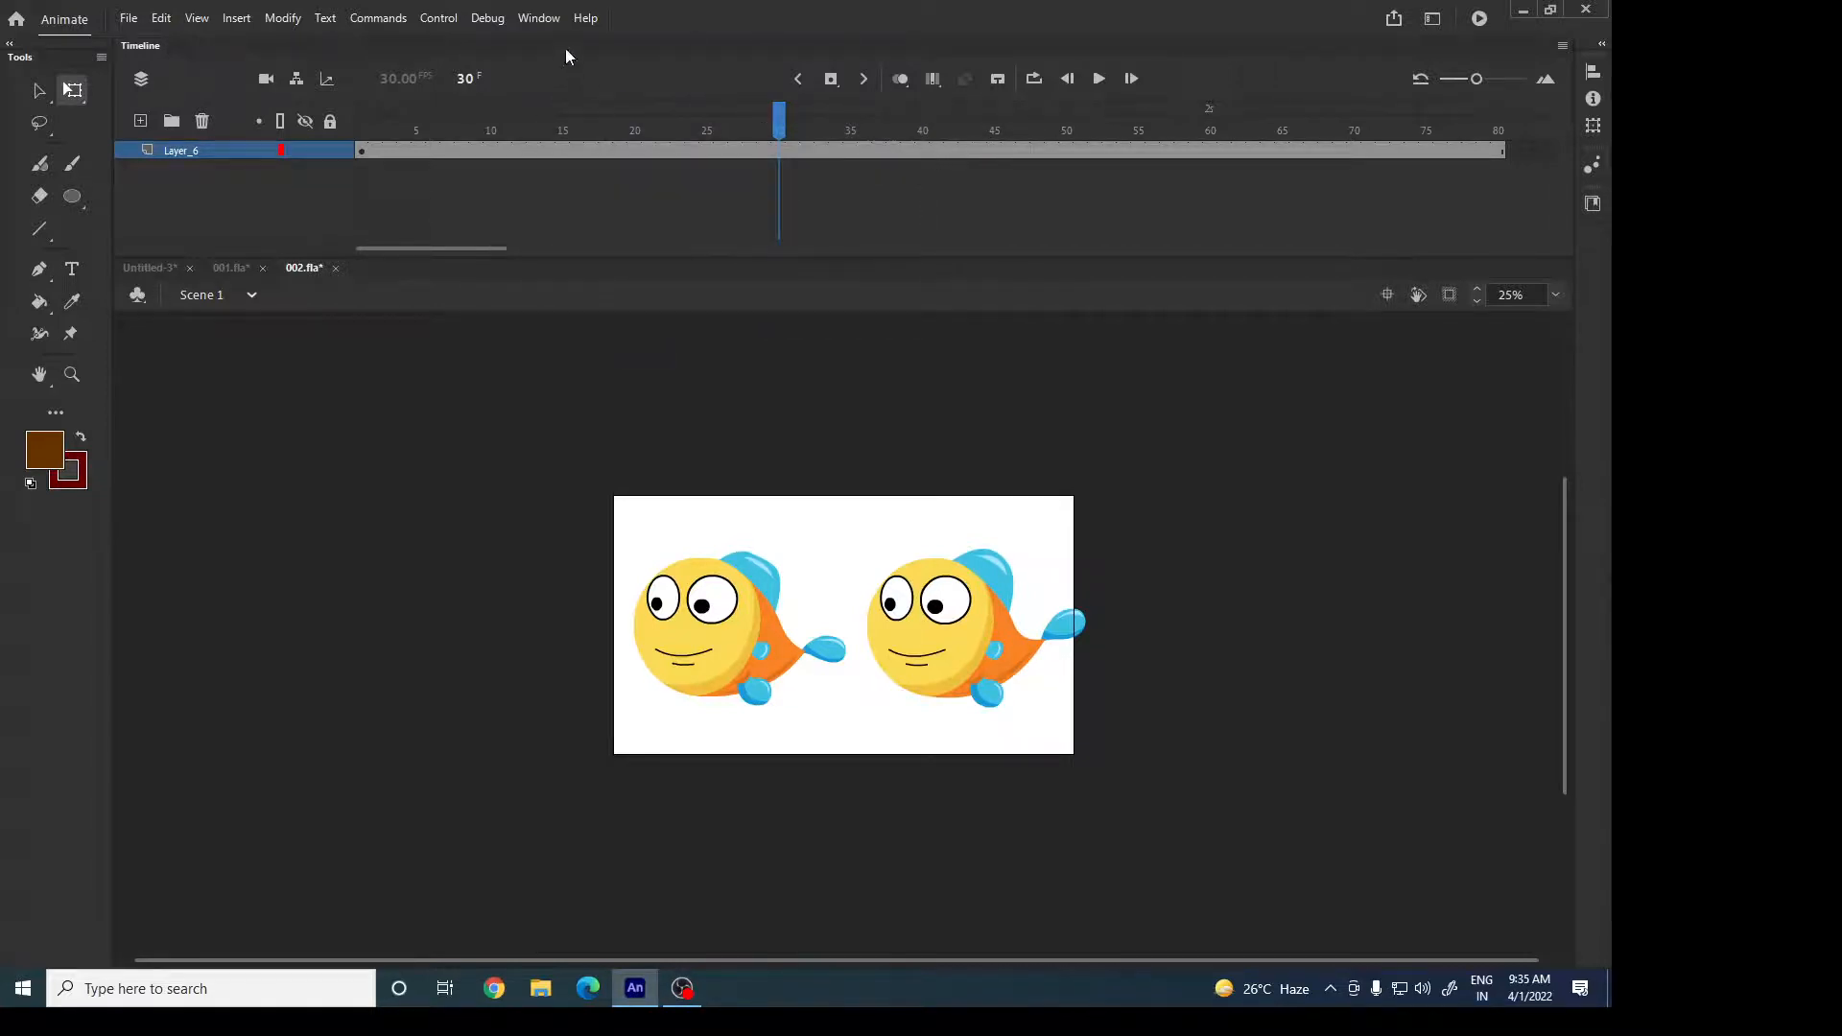
Remove frames 28 to 80 from Layer_6 in Scene 1.
left_click_drag(1493, 160, 752, 164)
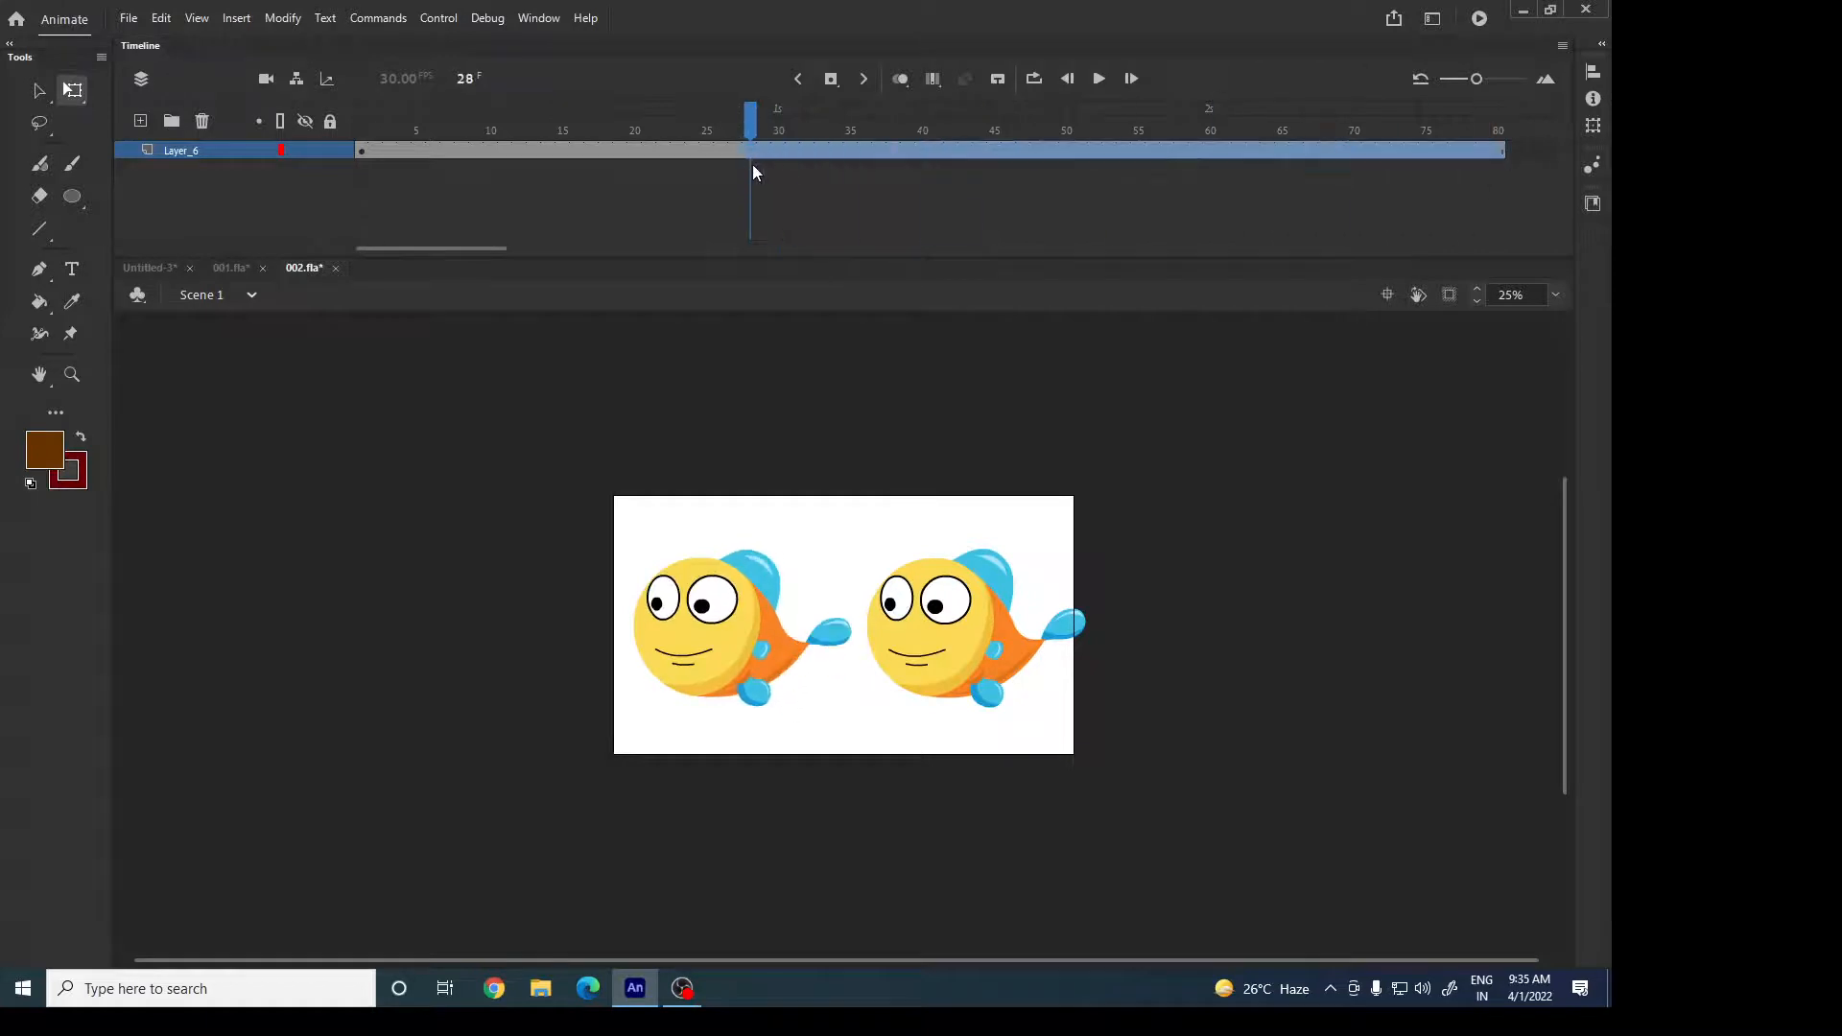
right_click(769, 148)
left_click(813, 272)
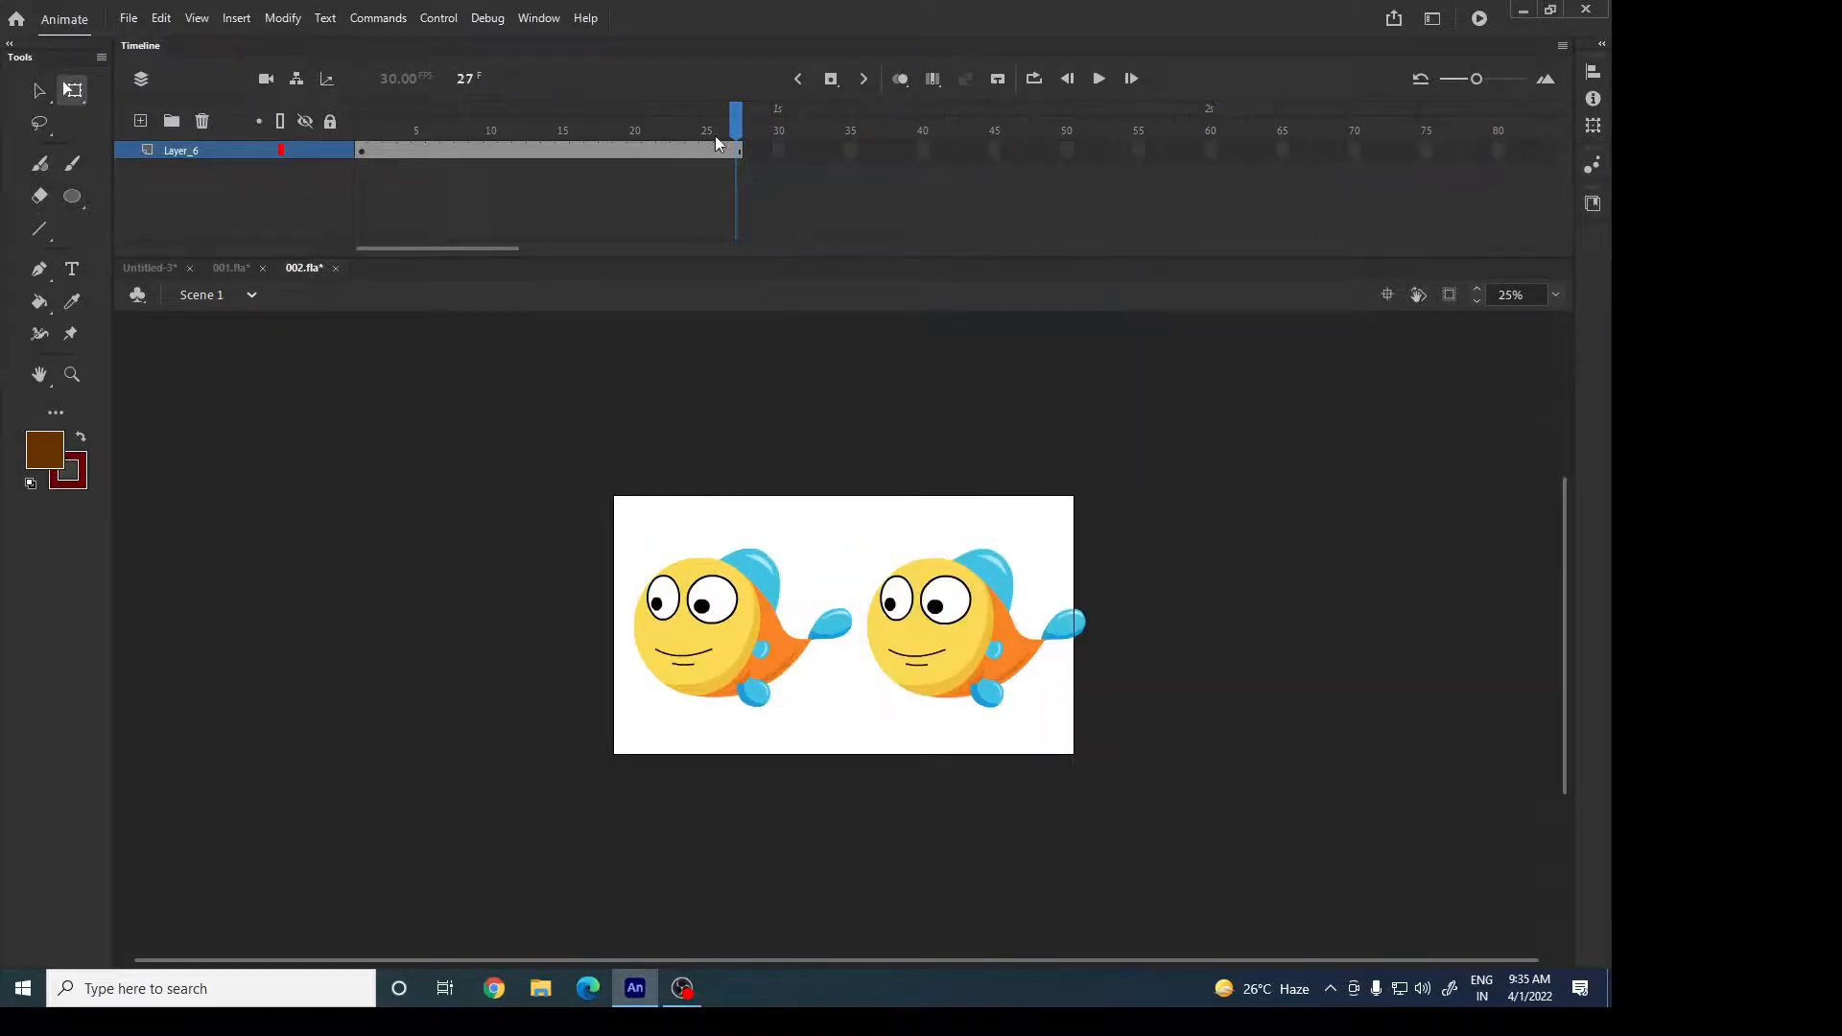
Show the properties and inspect the symbol type of the Graphic fish and of fish M, then deselect both.
left_click(538, 17)
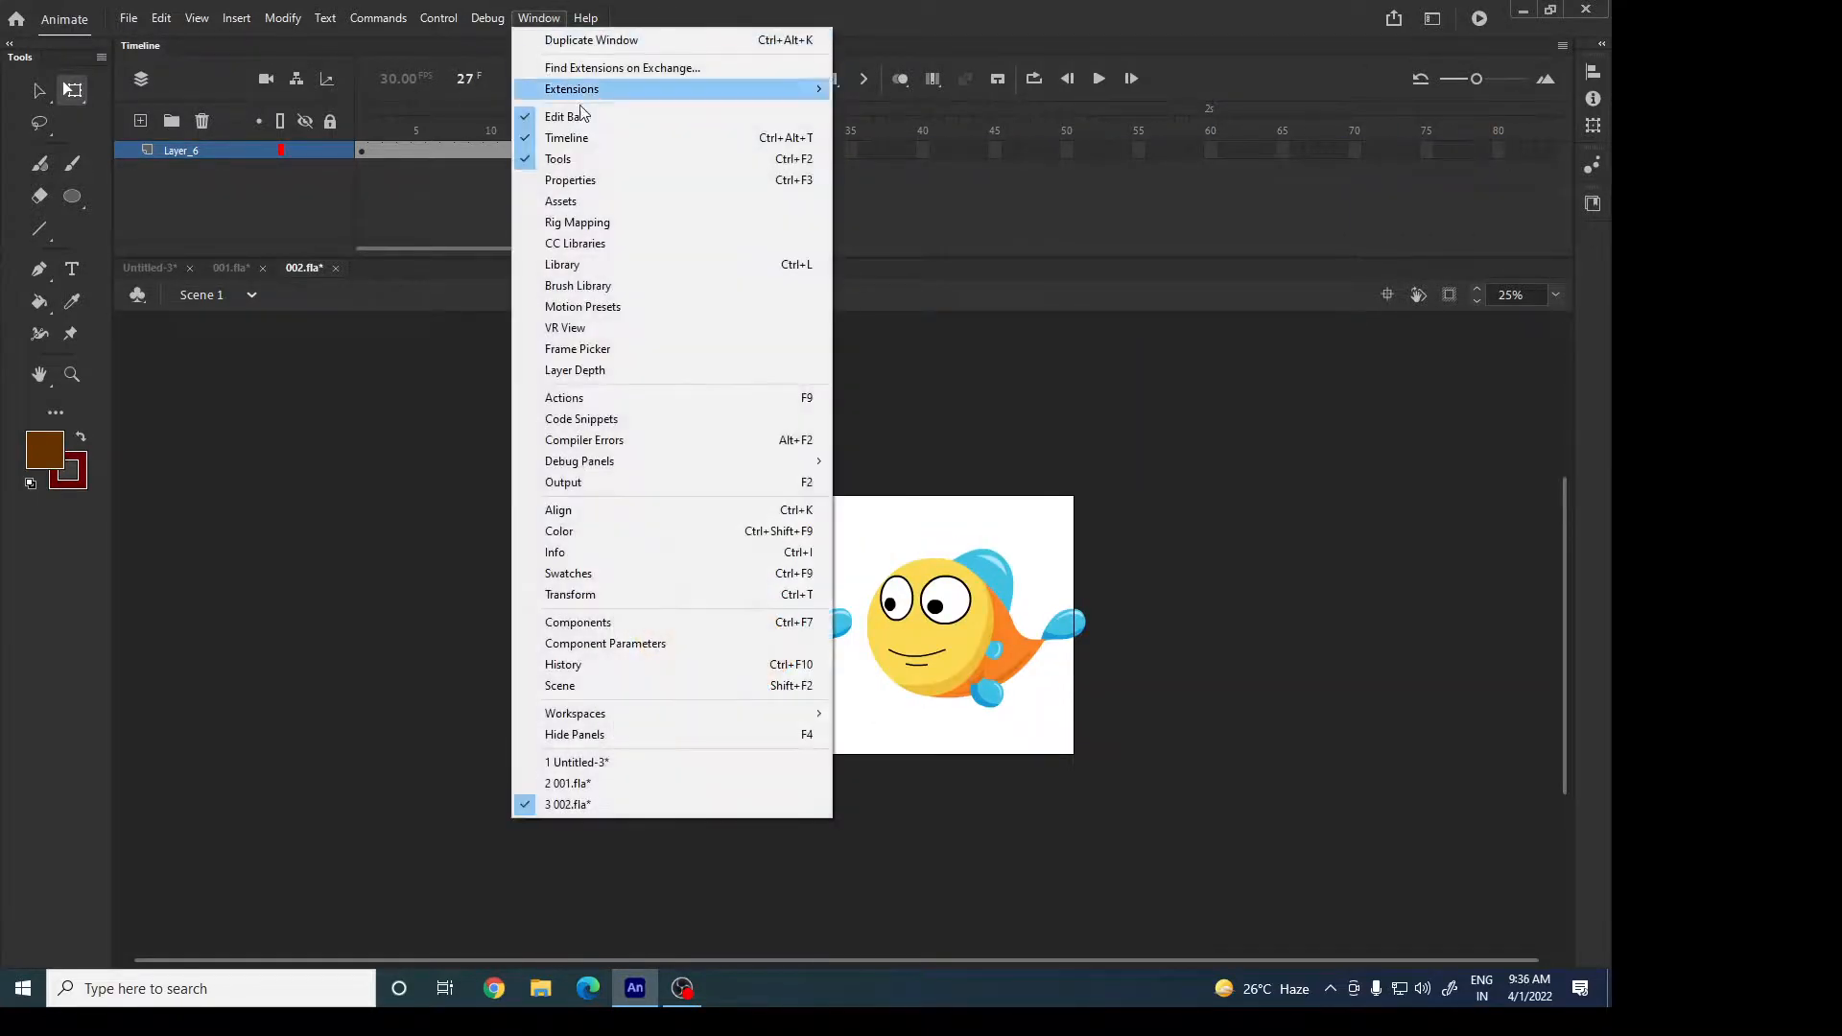
left_click(580, 180)
left_click(719, 671)
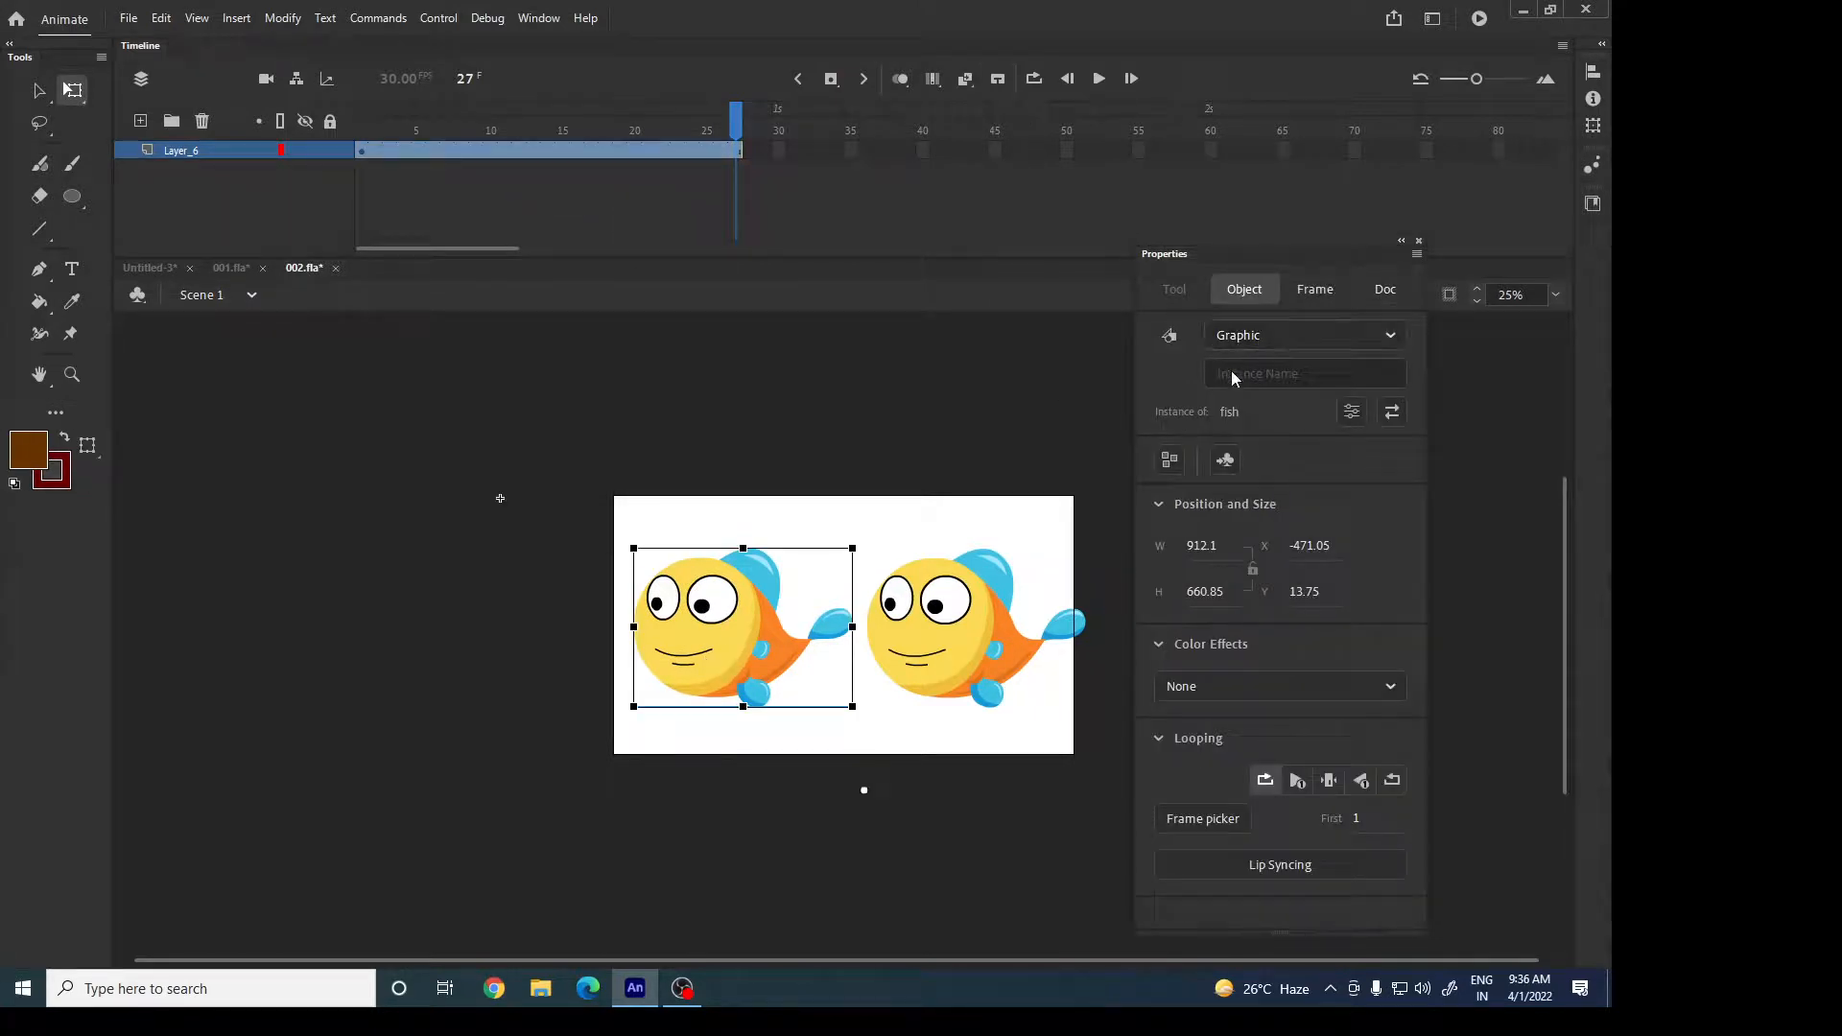
left_click(967, 653)
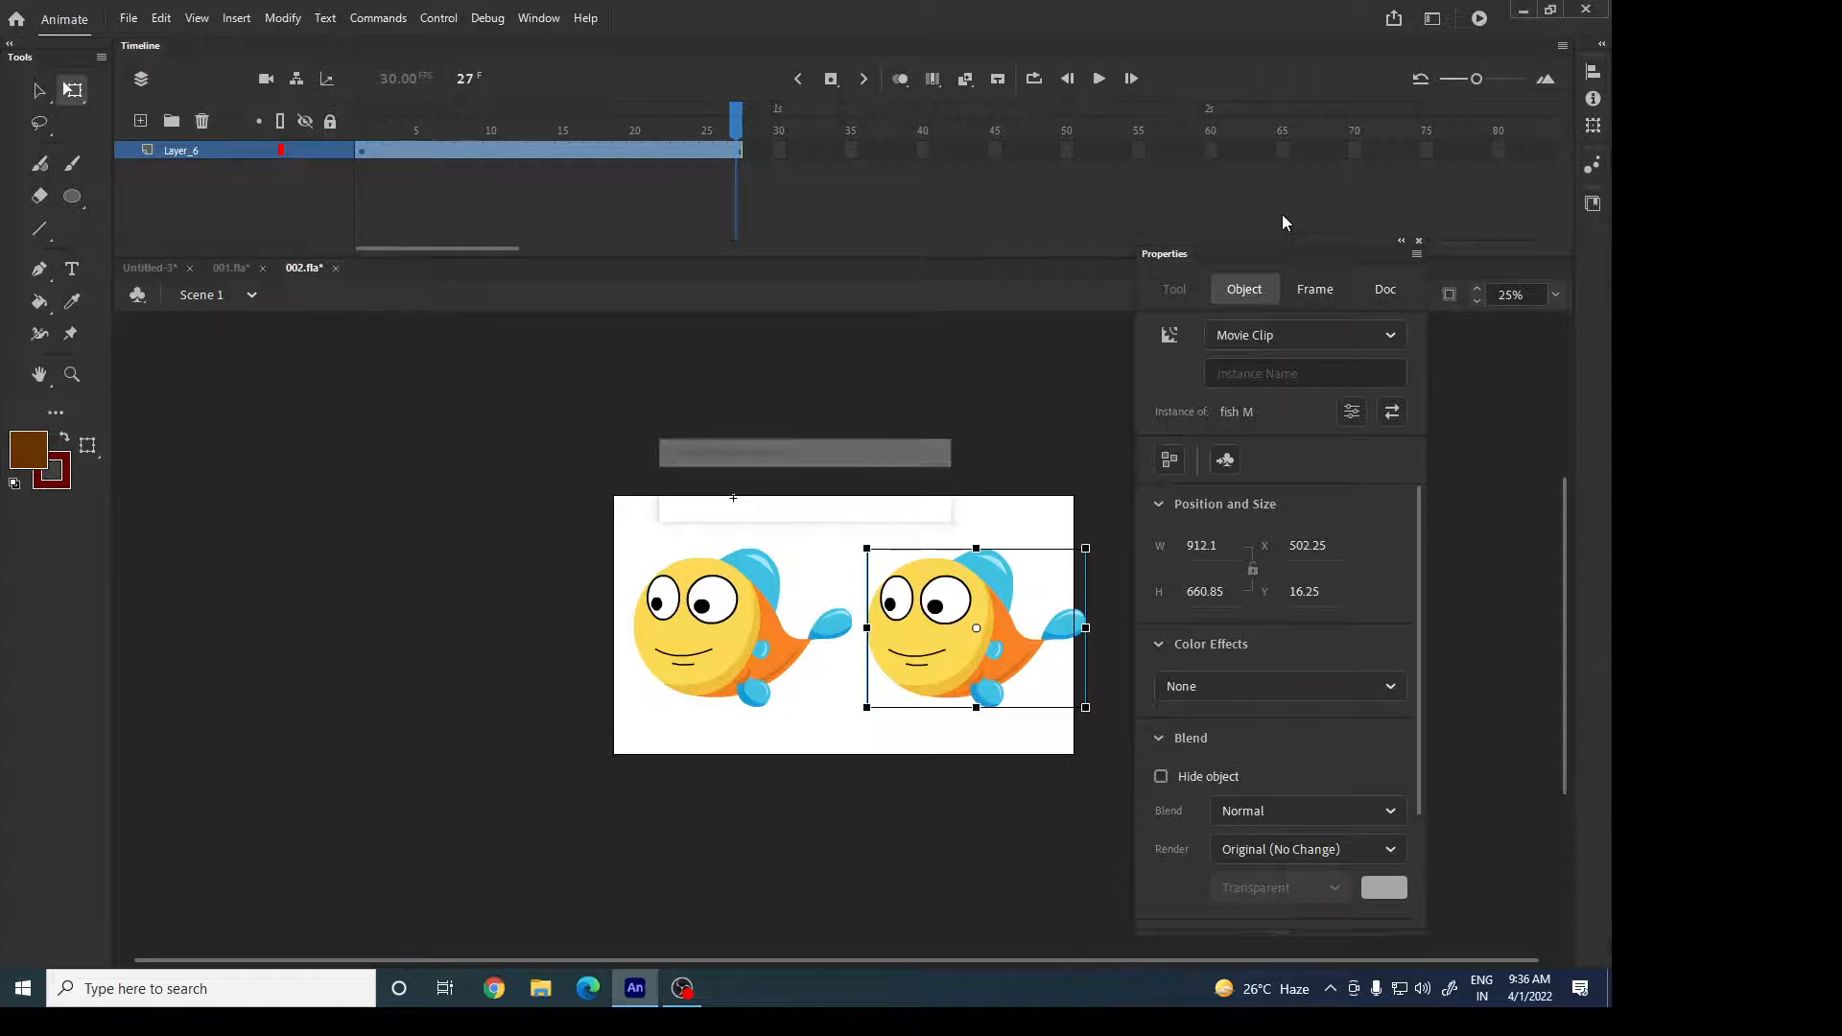
left_click(822, 485)
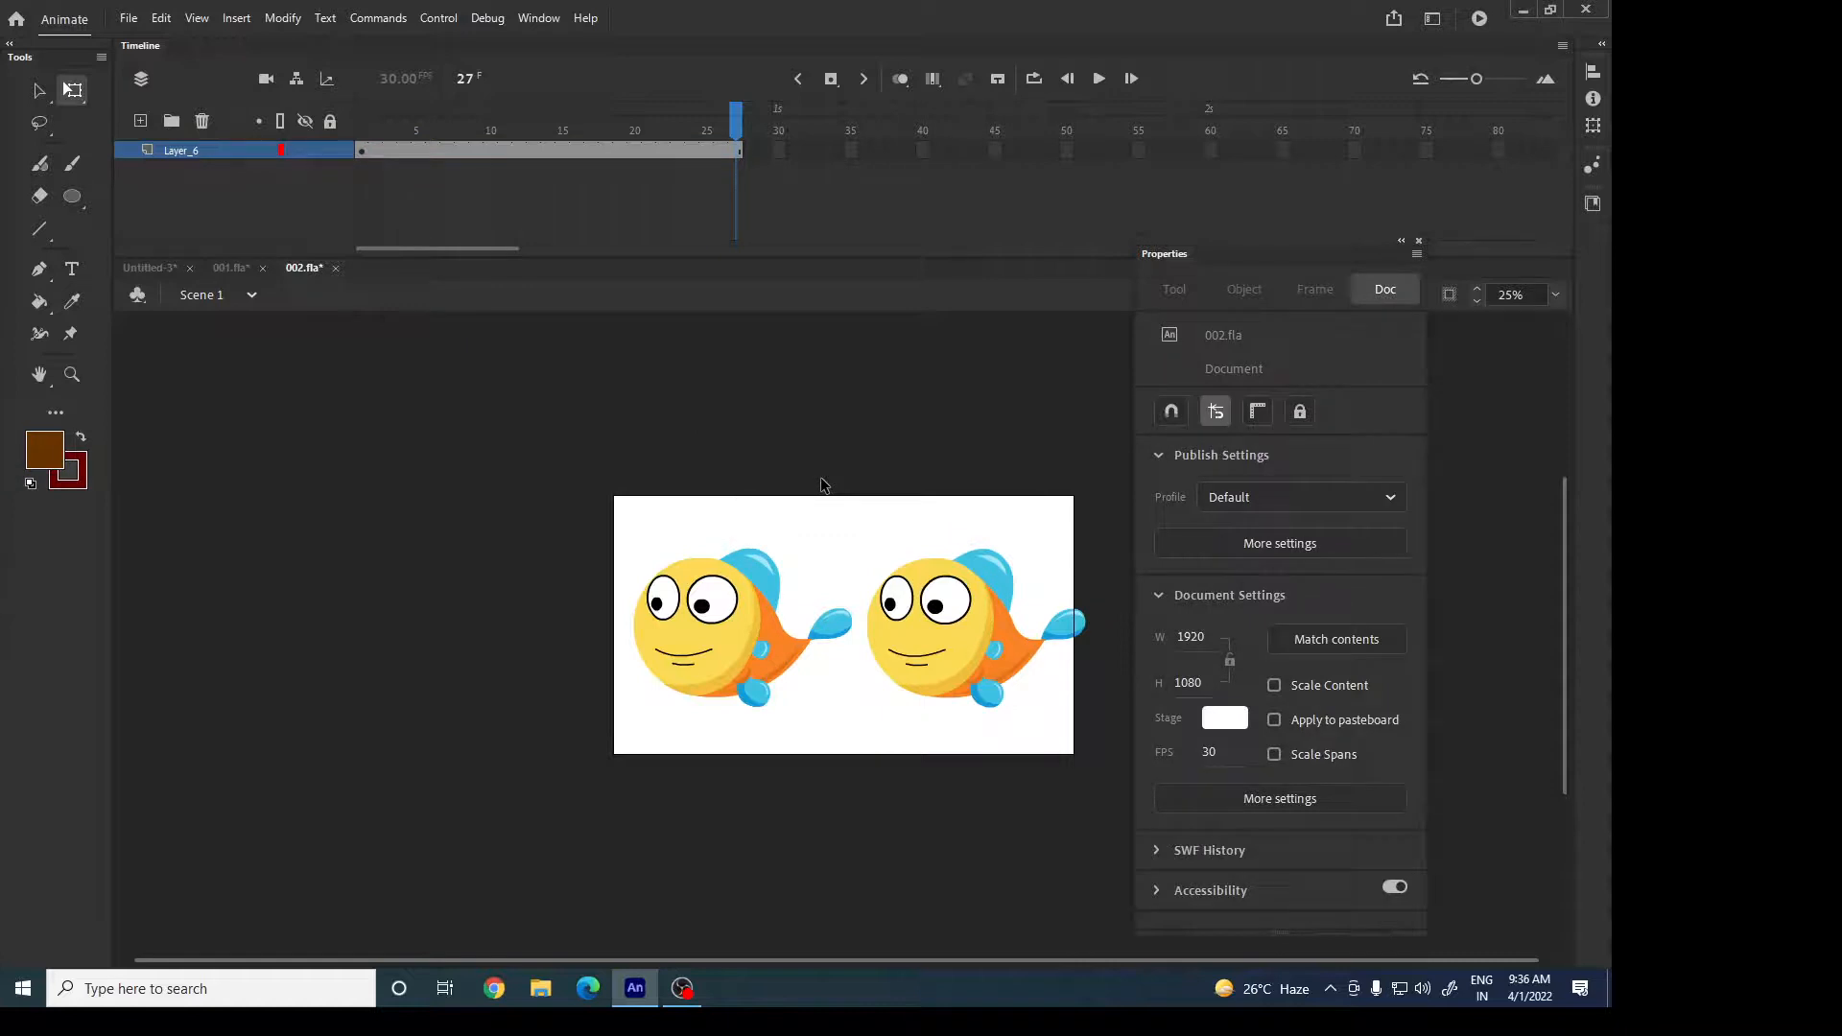
Return to frame 1, recheck the symbol type of each fish, and test the movie to compare their animation.
left_click_drag(624, 131, 261, 184)
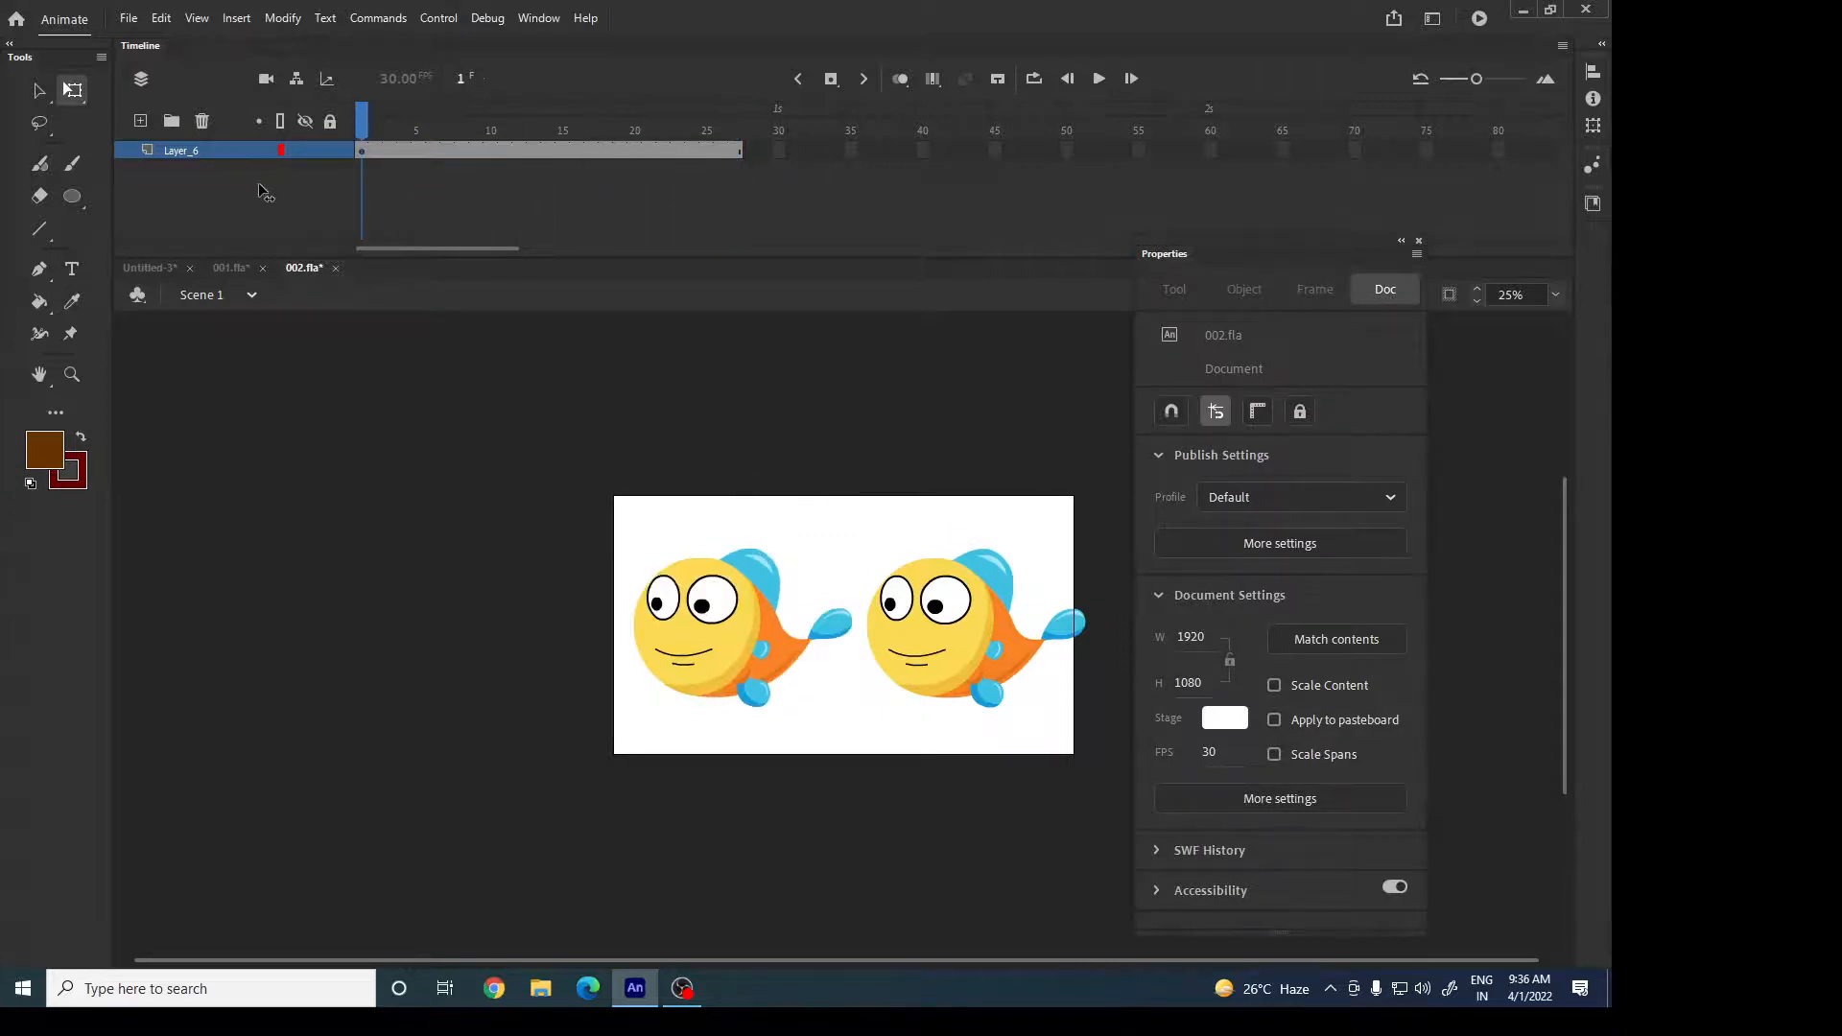
left_click(710, 643)
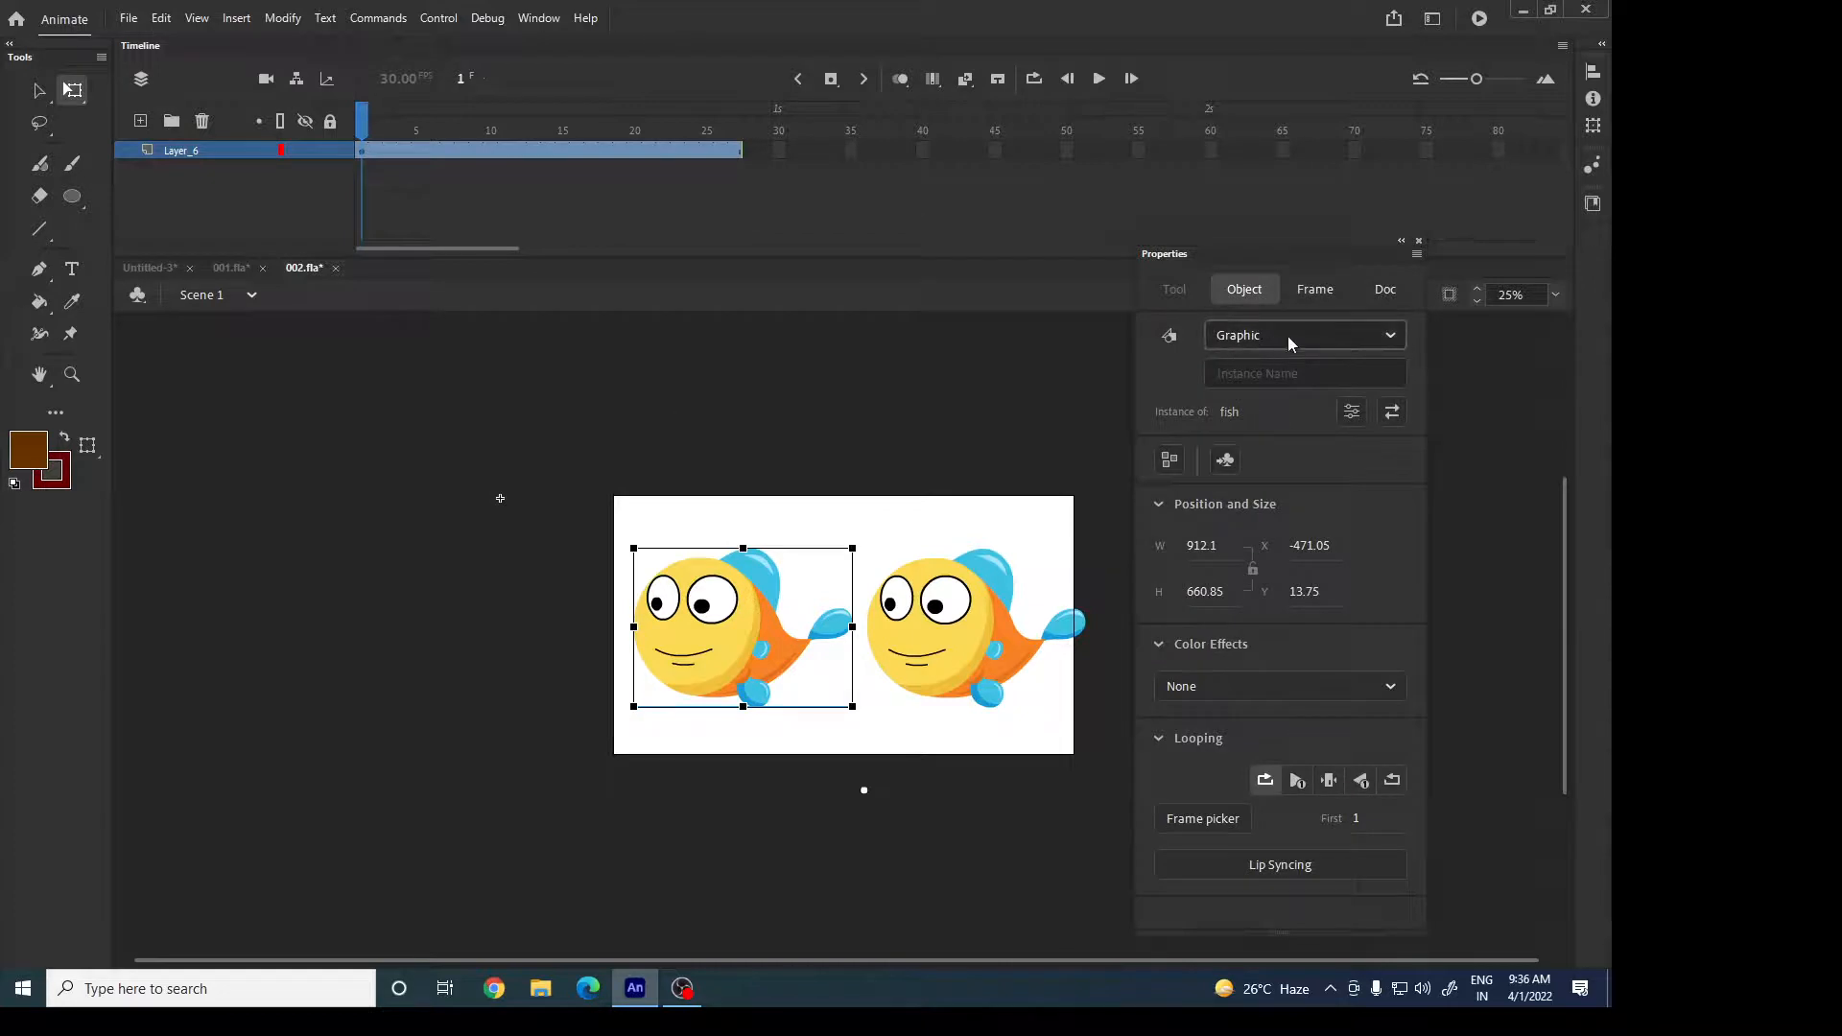
left_click(941, 653)
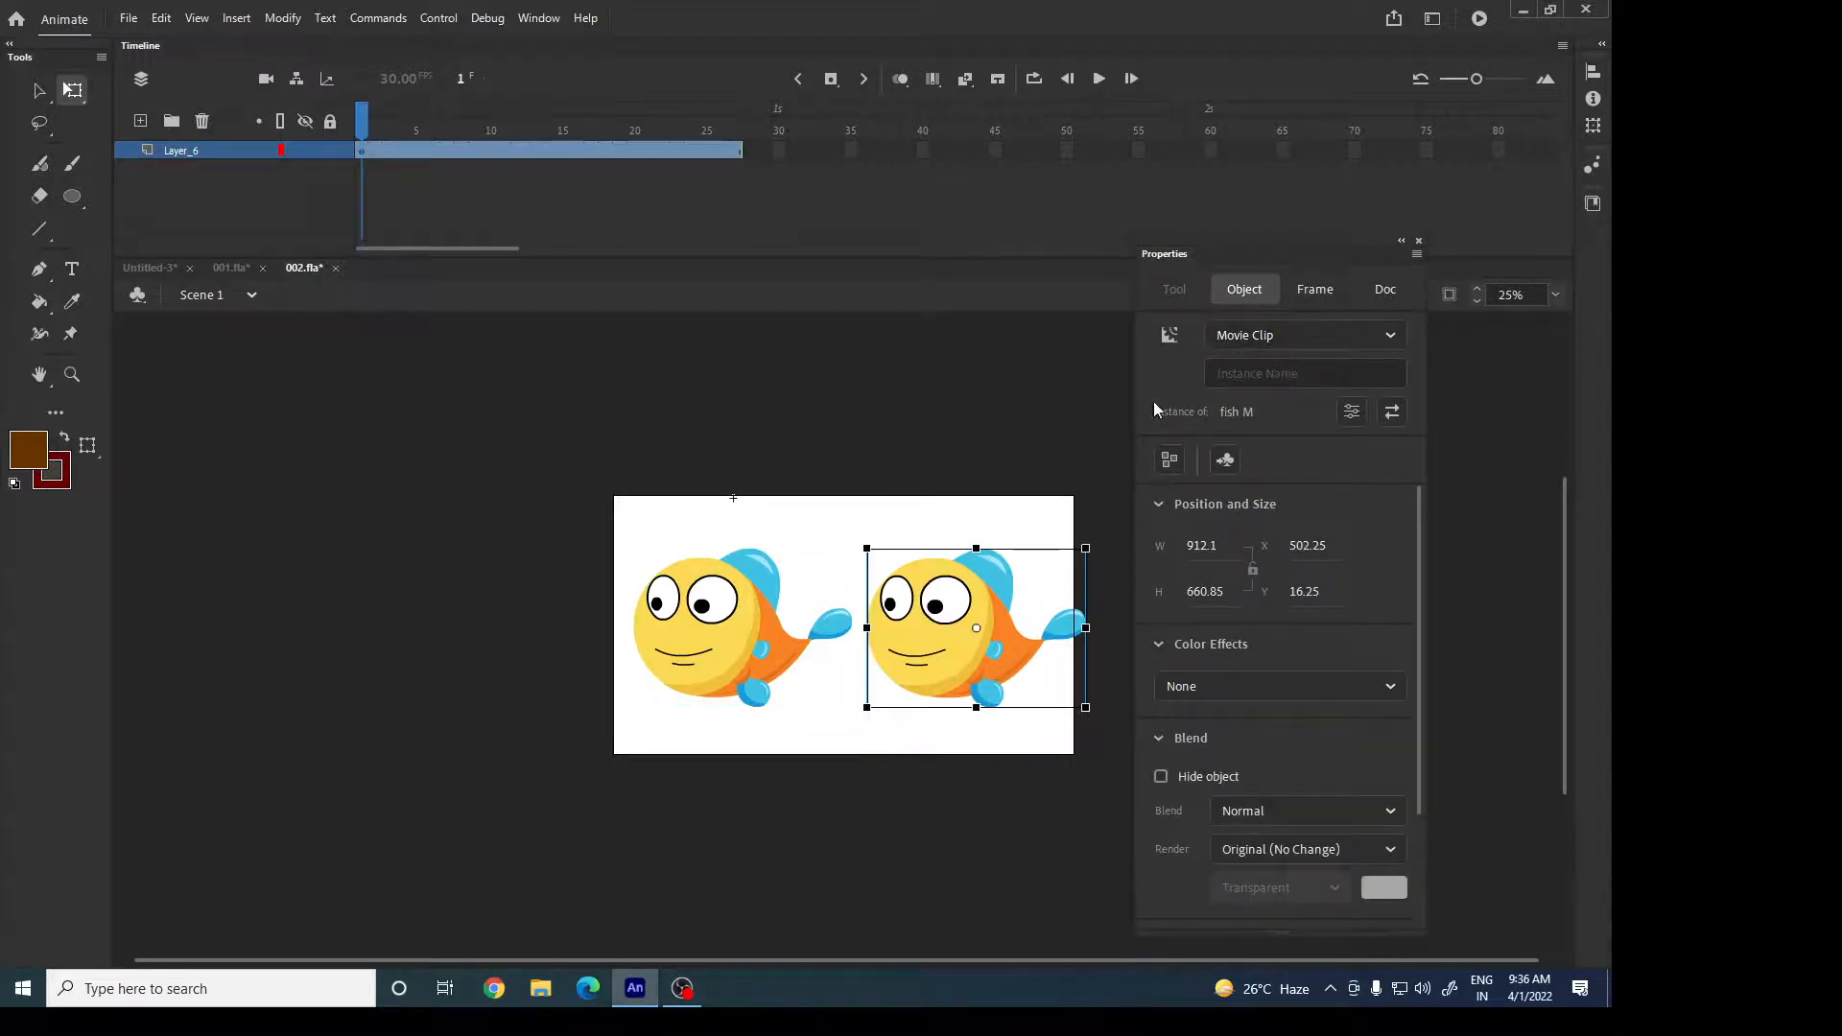
left_click(828, 477)
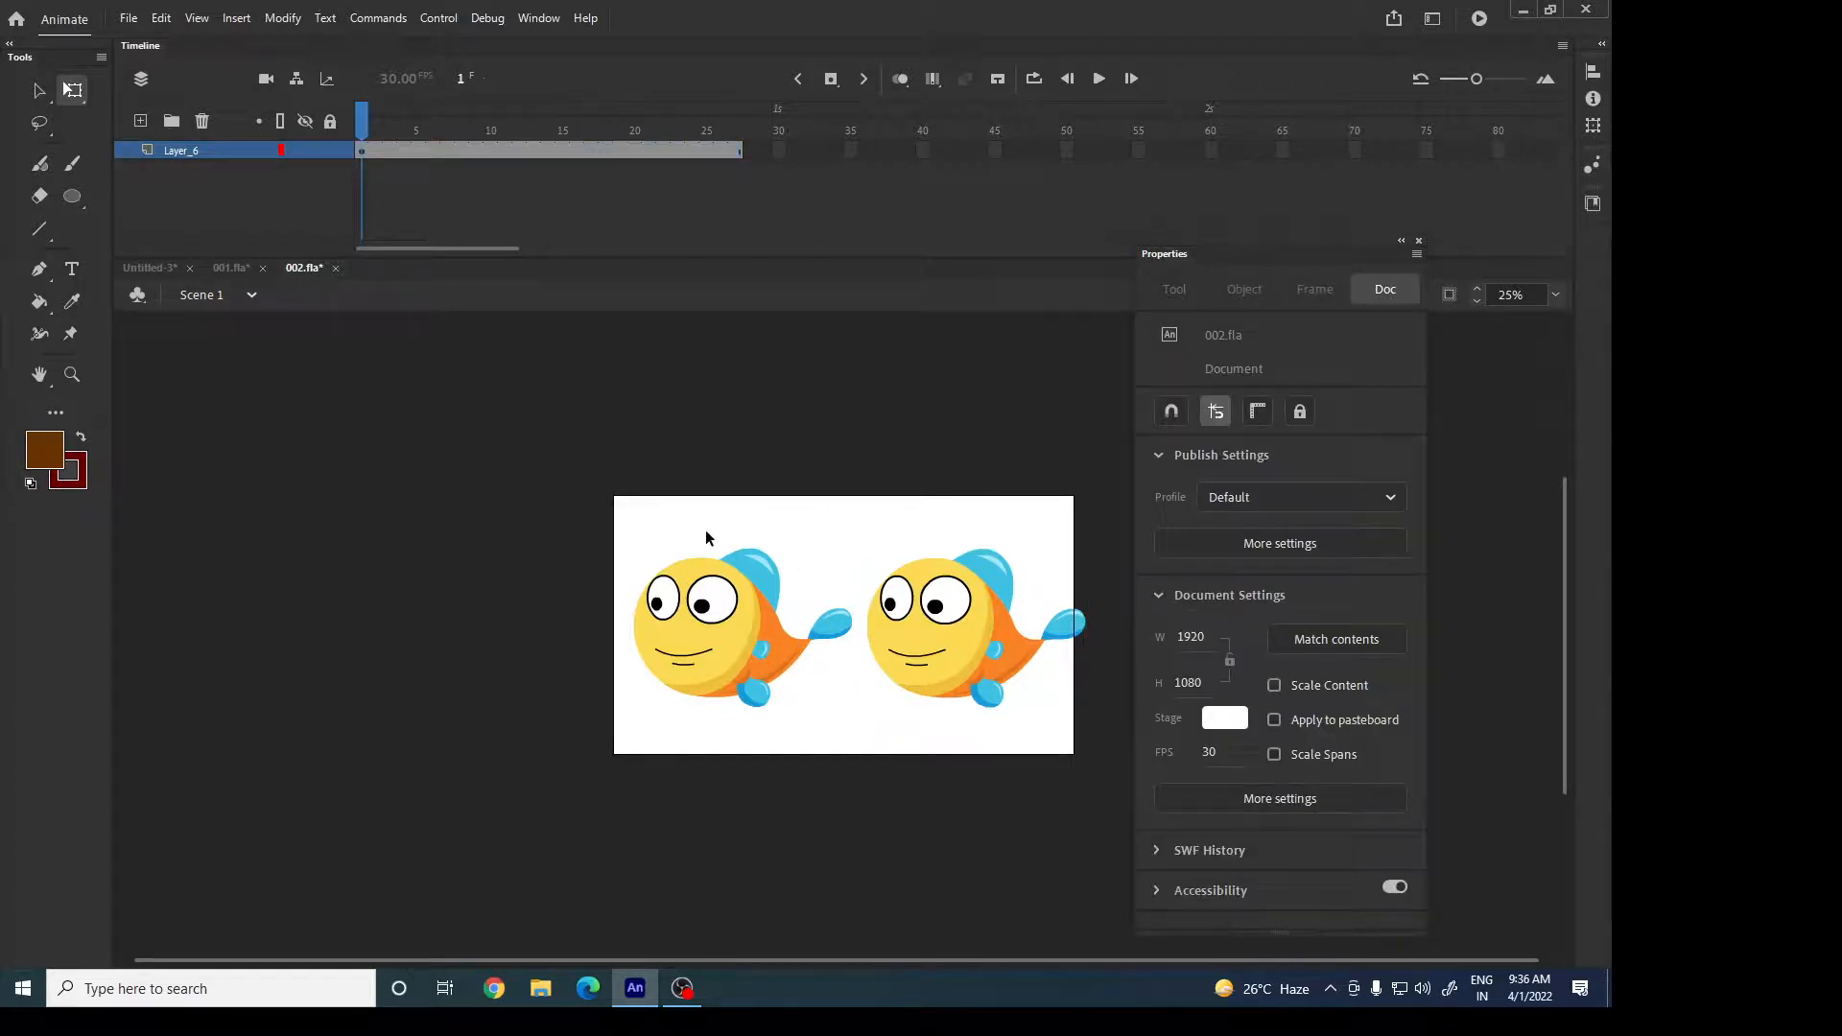
key("ctrl+Return")
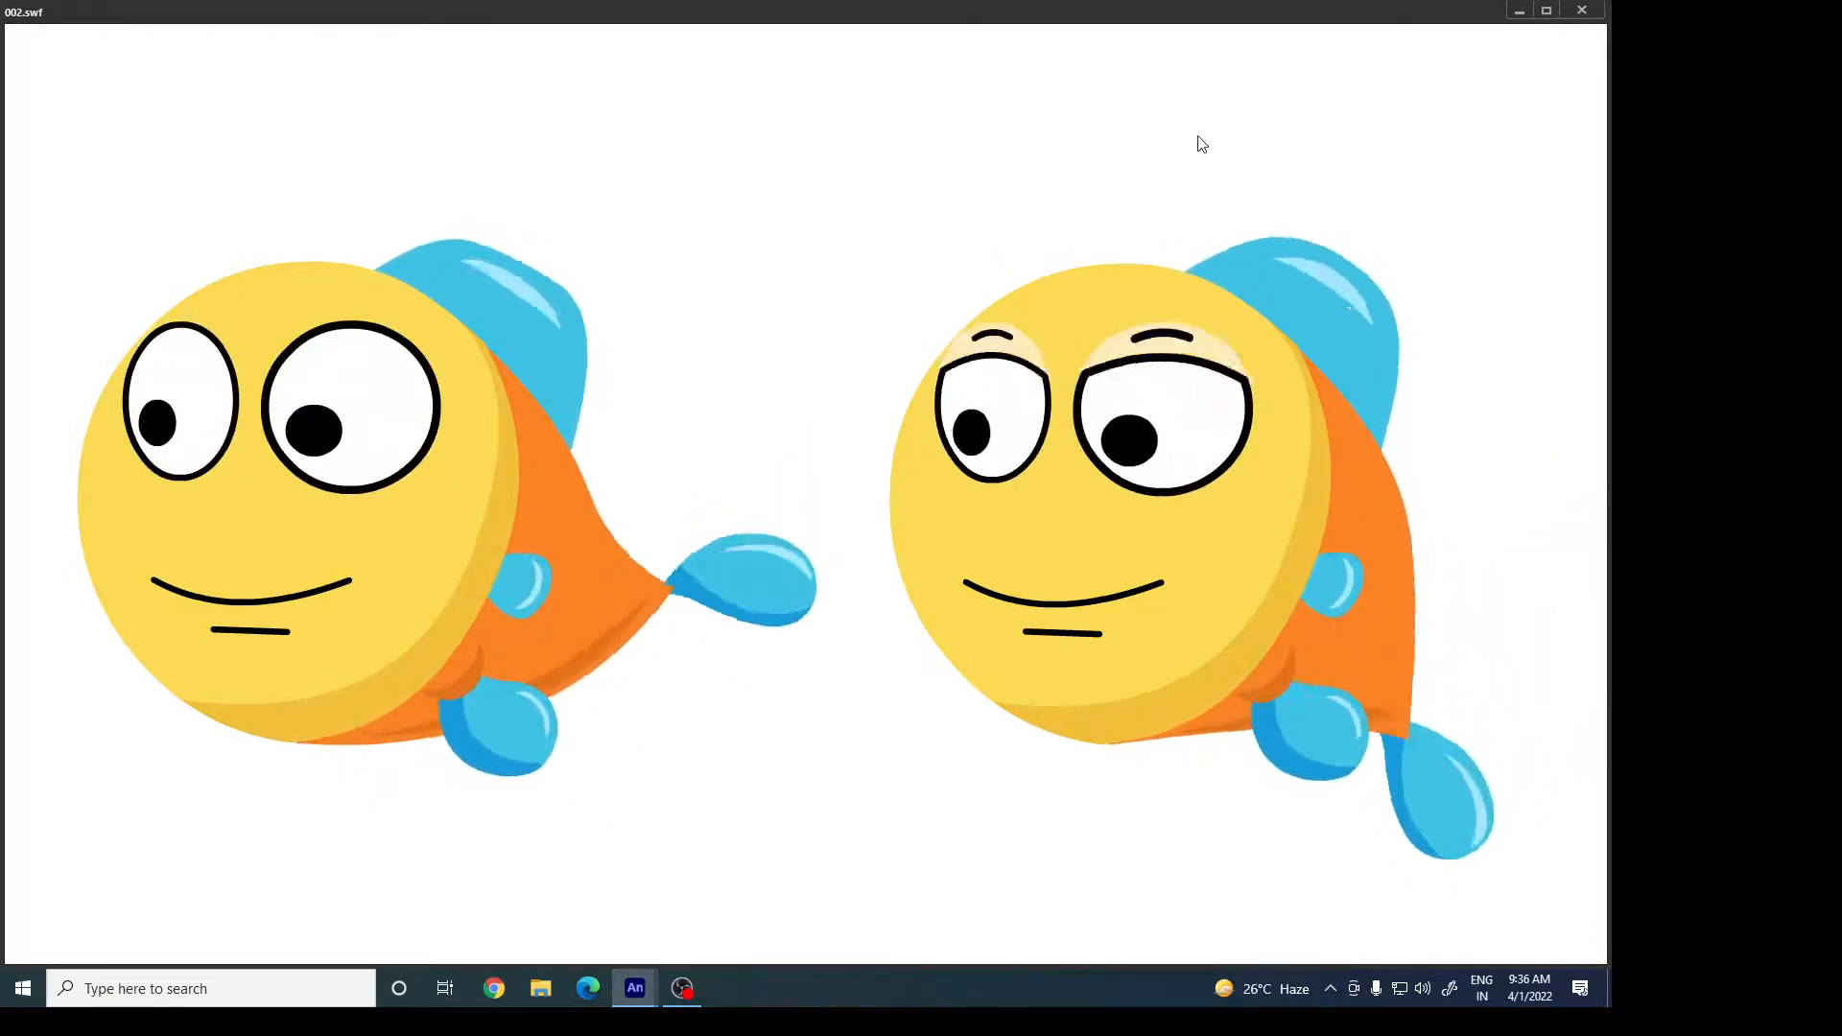
left_click(1582, 9)
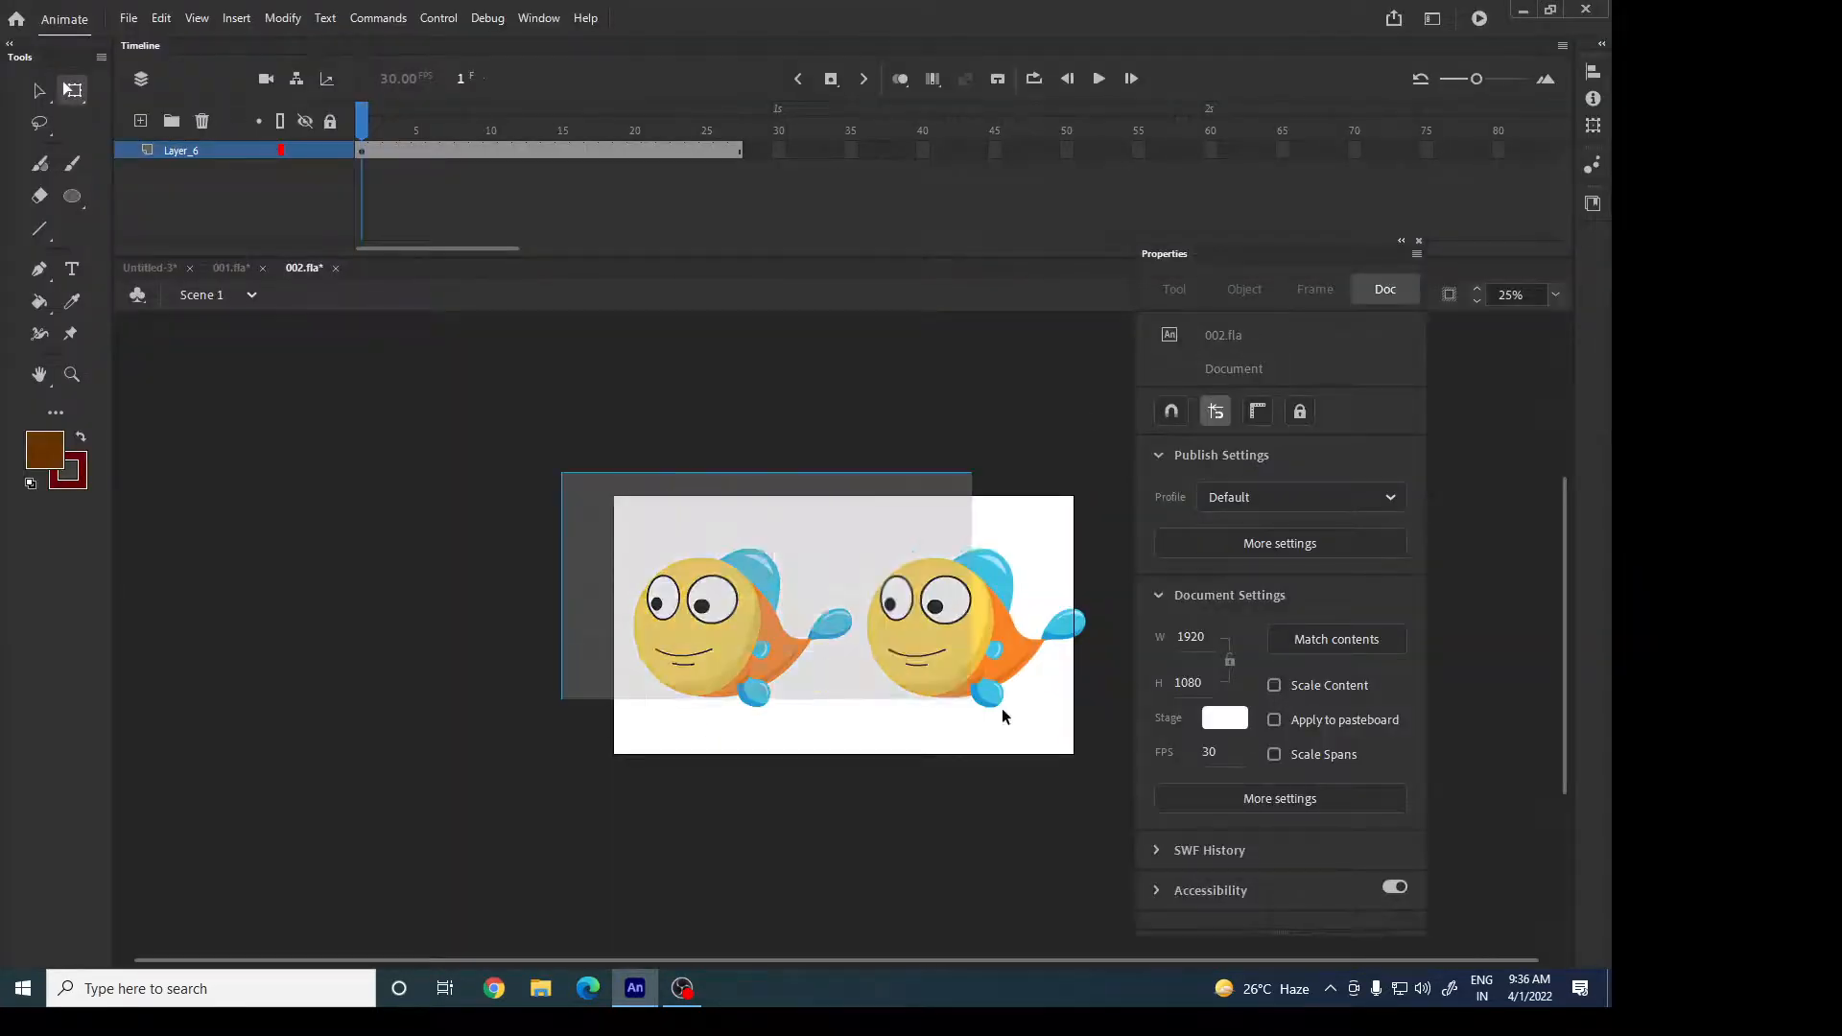
Scale both fish down together so they fit fully inside the stage.
key("ctrl+a")
left_click_drag(1086, 547, 1027, 559)
left_click(964, 523)
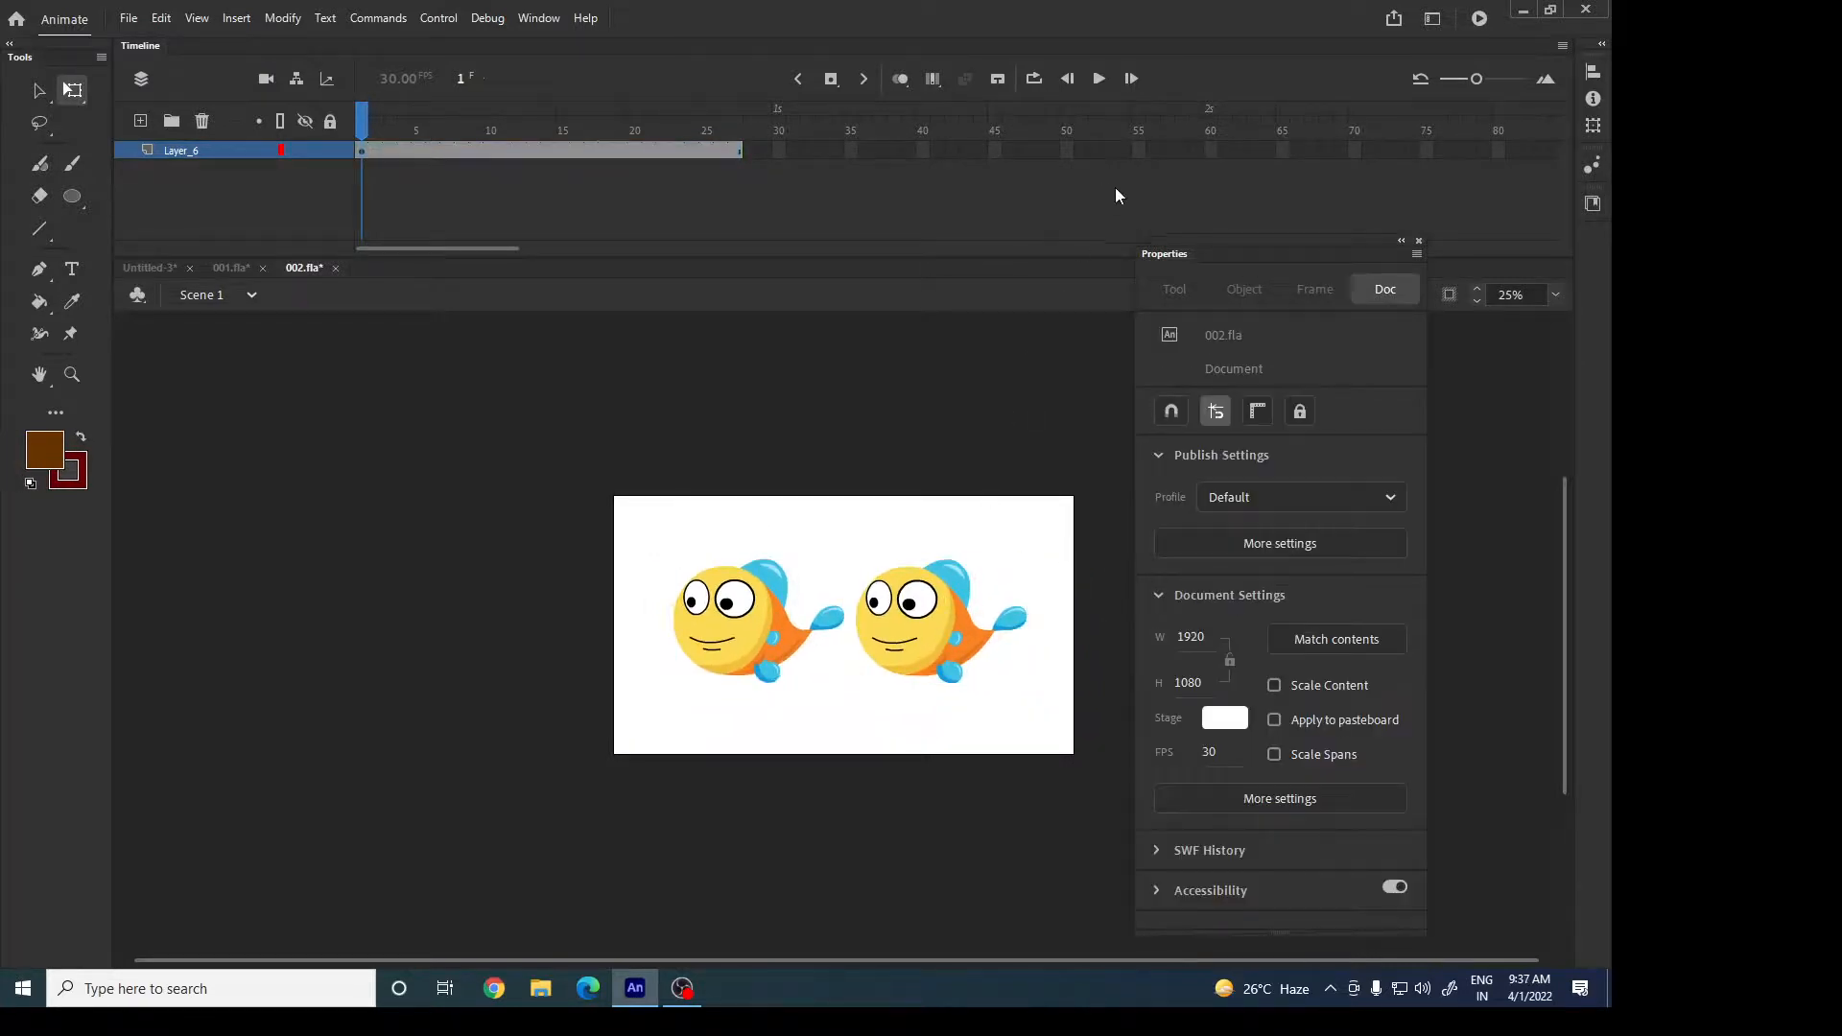
Check the last frame inside the fish symbol, return to Scene 1, and remove frame 27 from Layer_6.
left_click(735, 662)
double_click(736, 662)
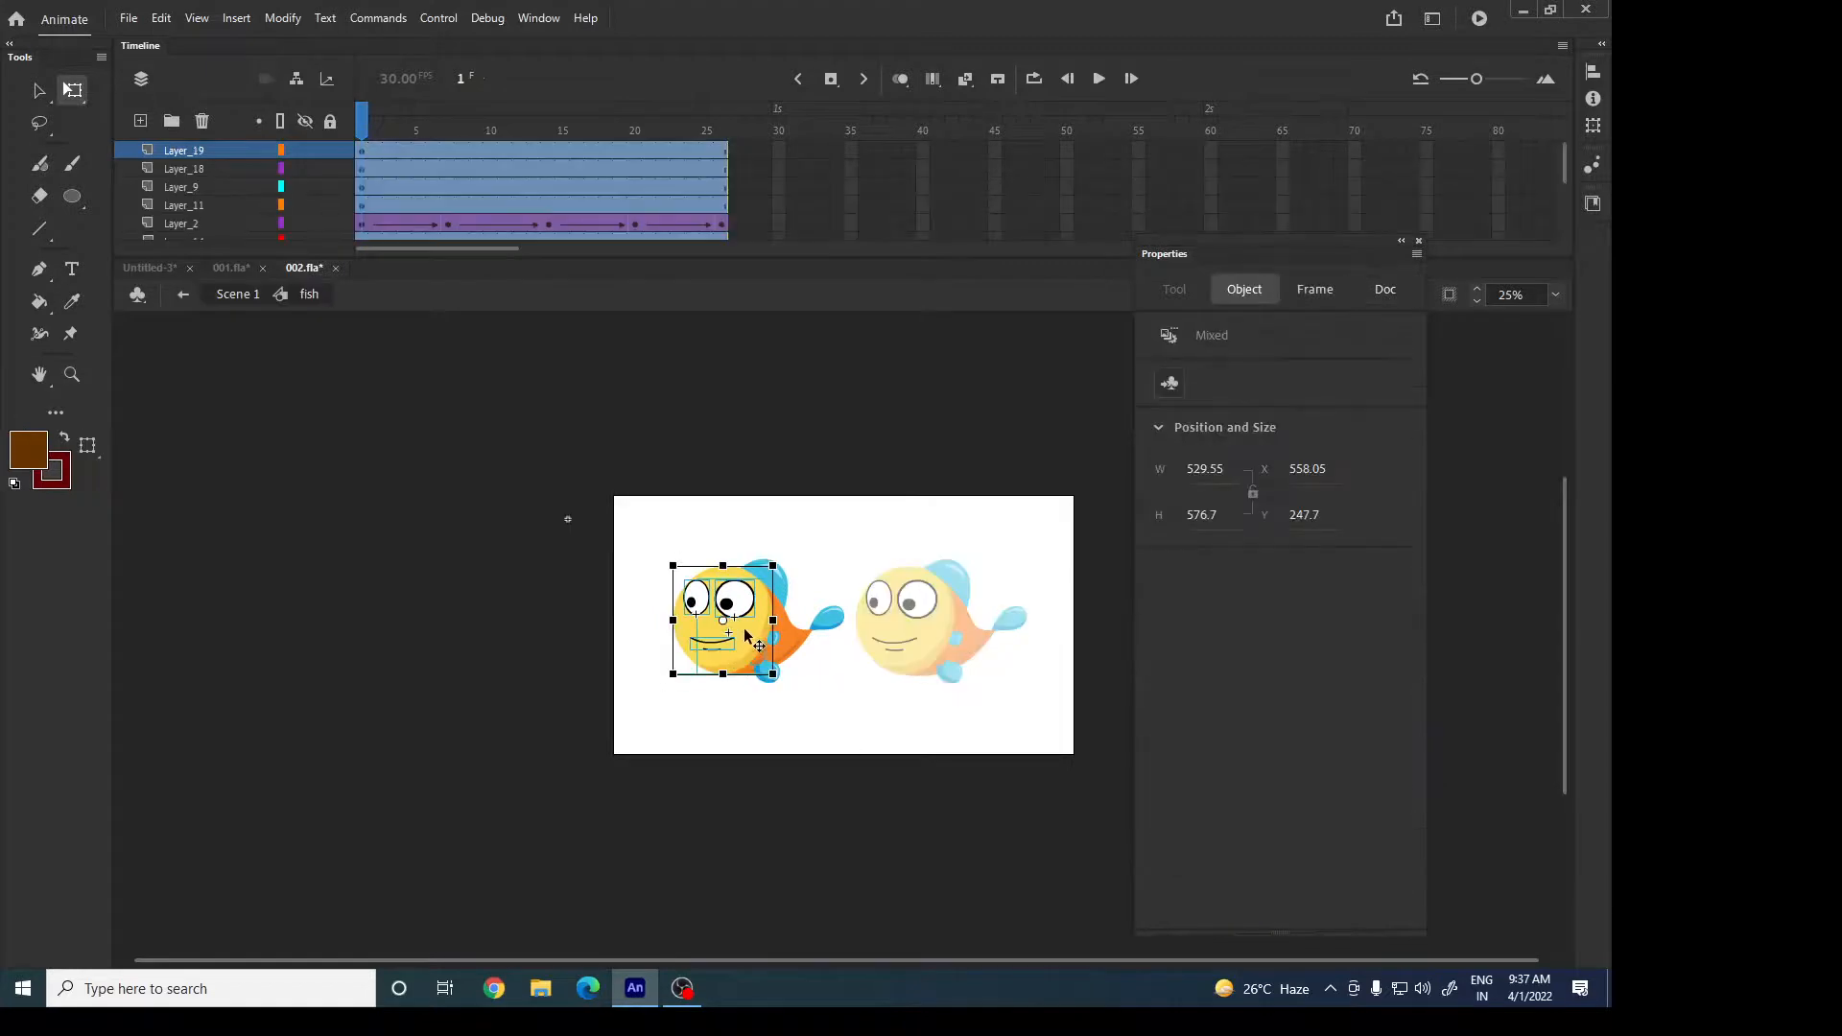
left_click(722, 129)
double_click(239, 297)
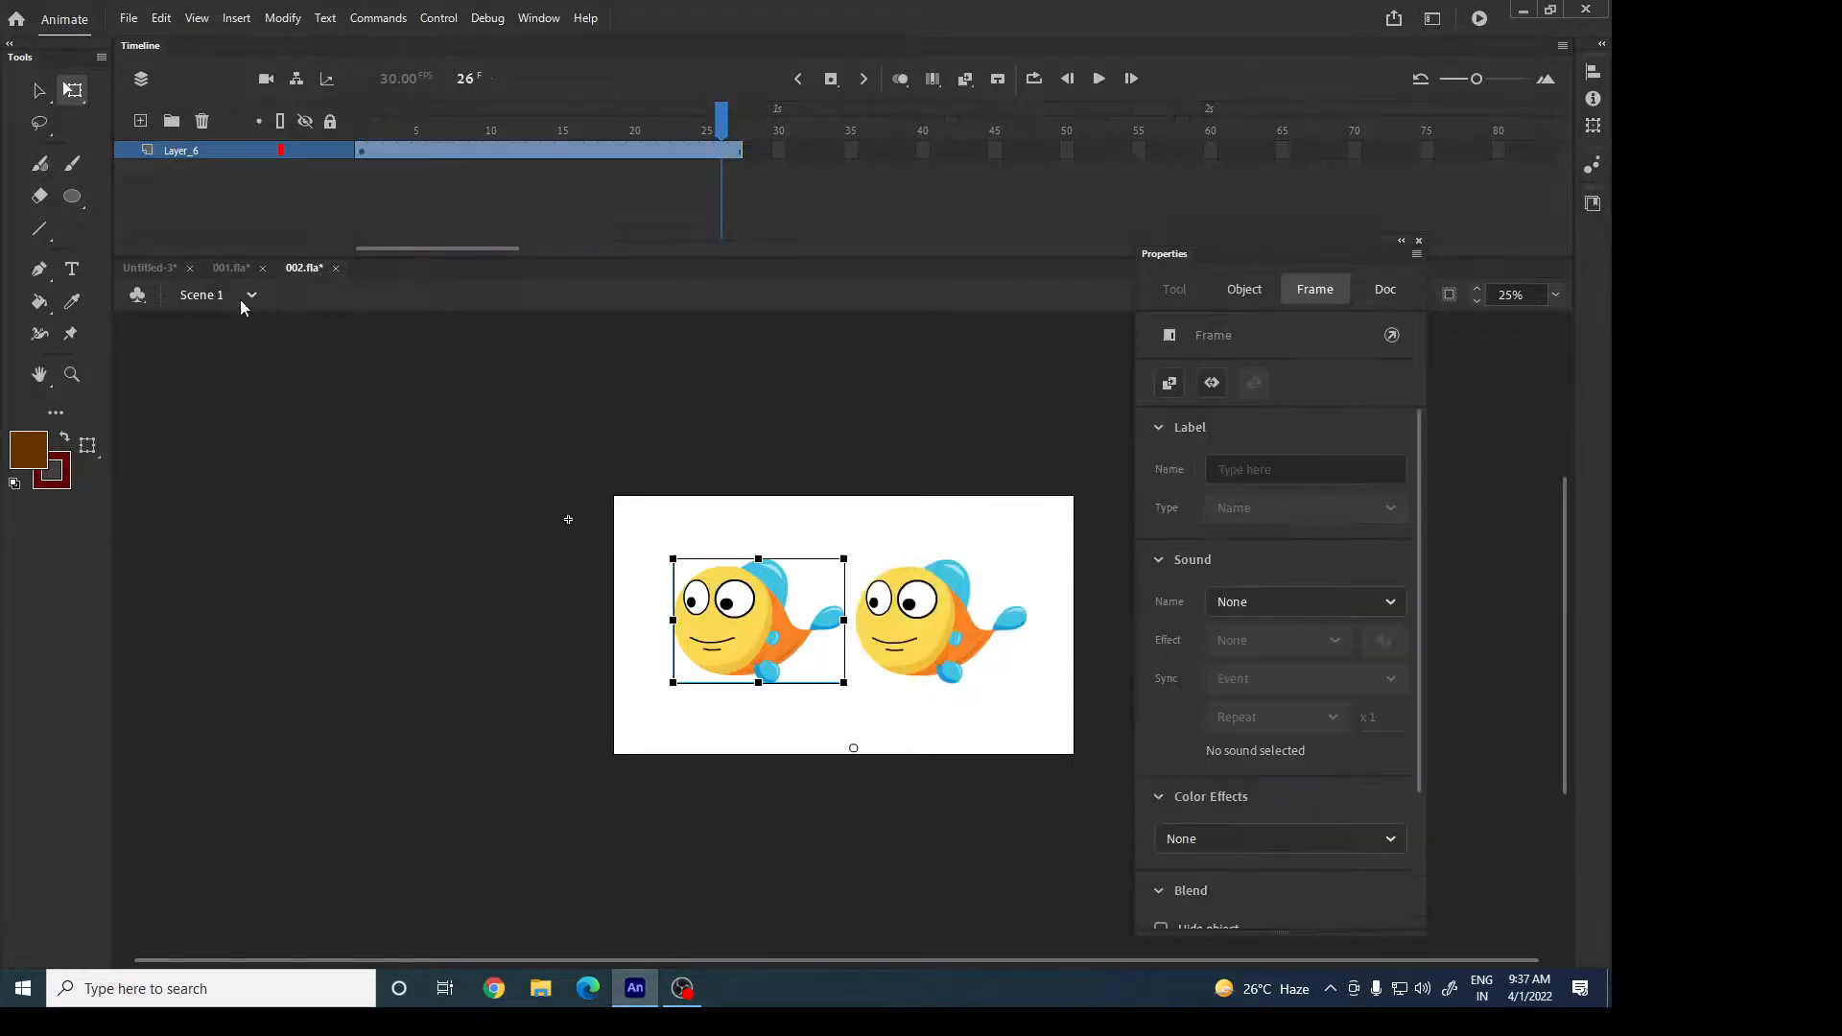
left_click(735, 173)
left_click(731, 153)
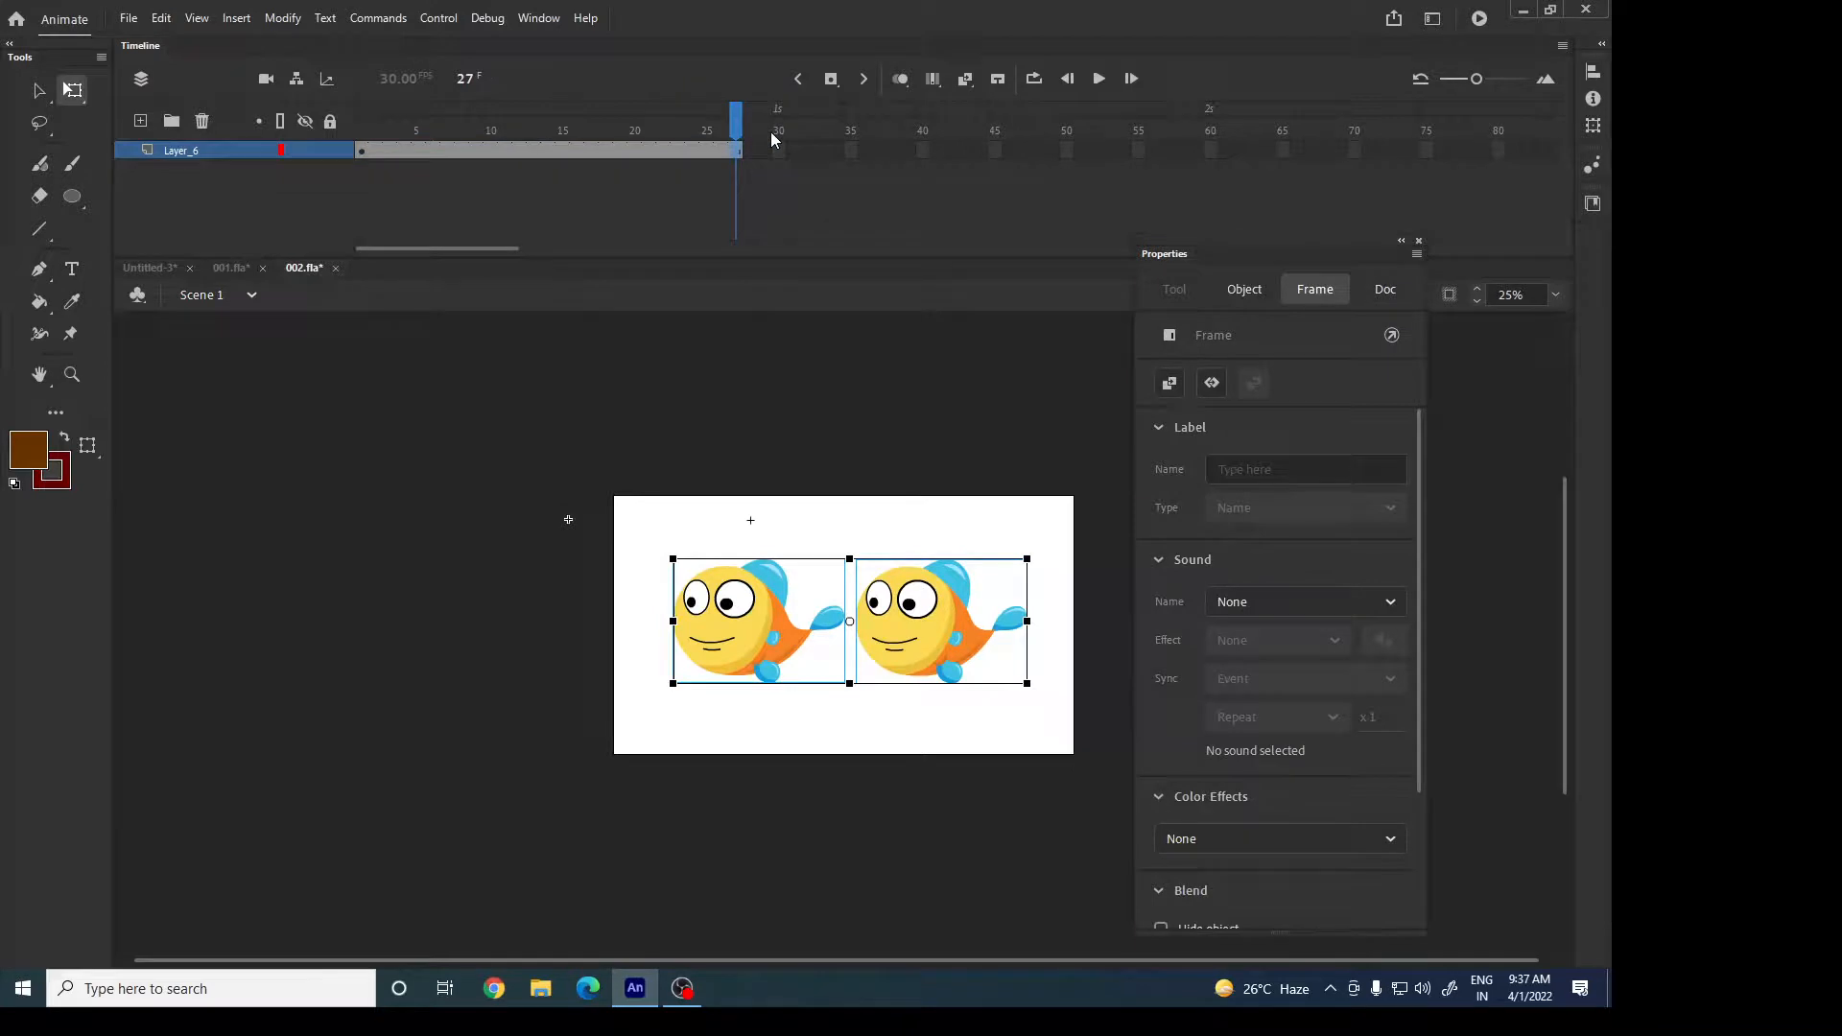
right_click(737, 152)
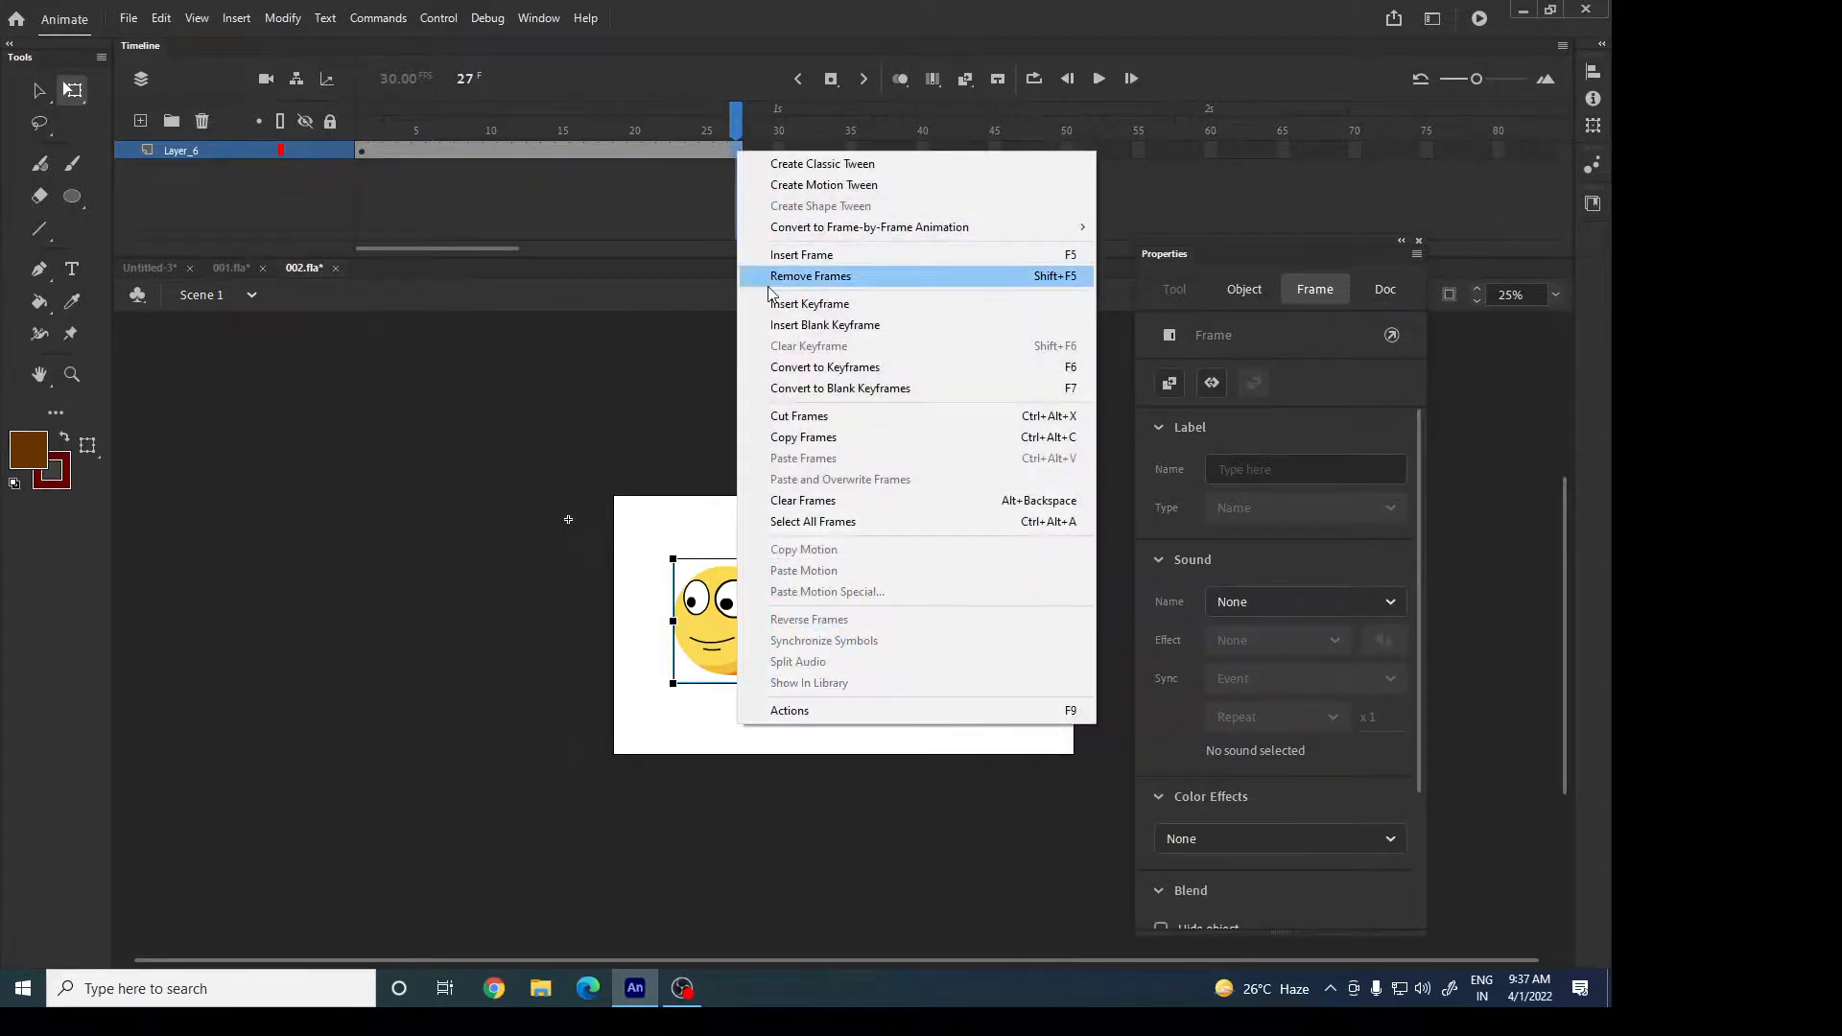
left_click(774, 276)
Play the scene timeline several times, then test the movie to compare both fish and close the preview.
key("Return")
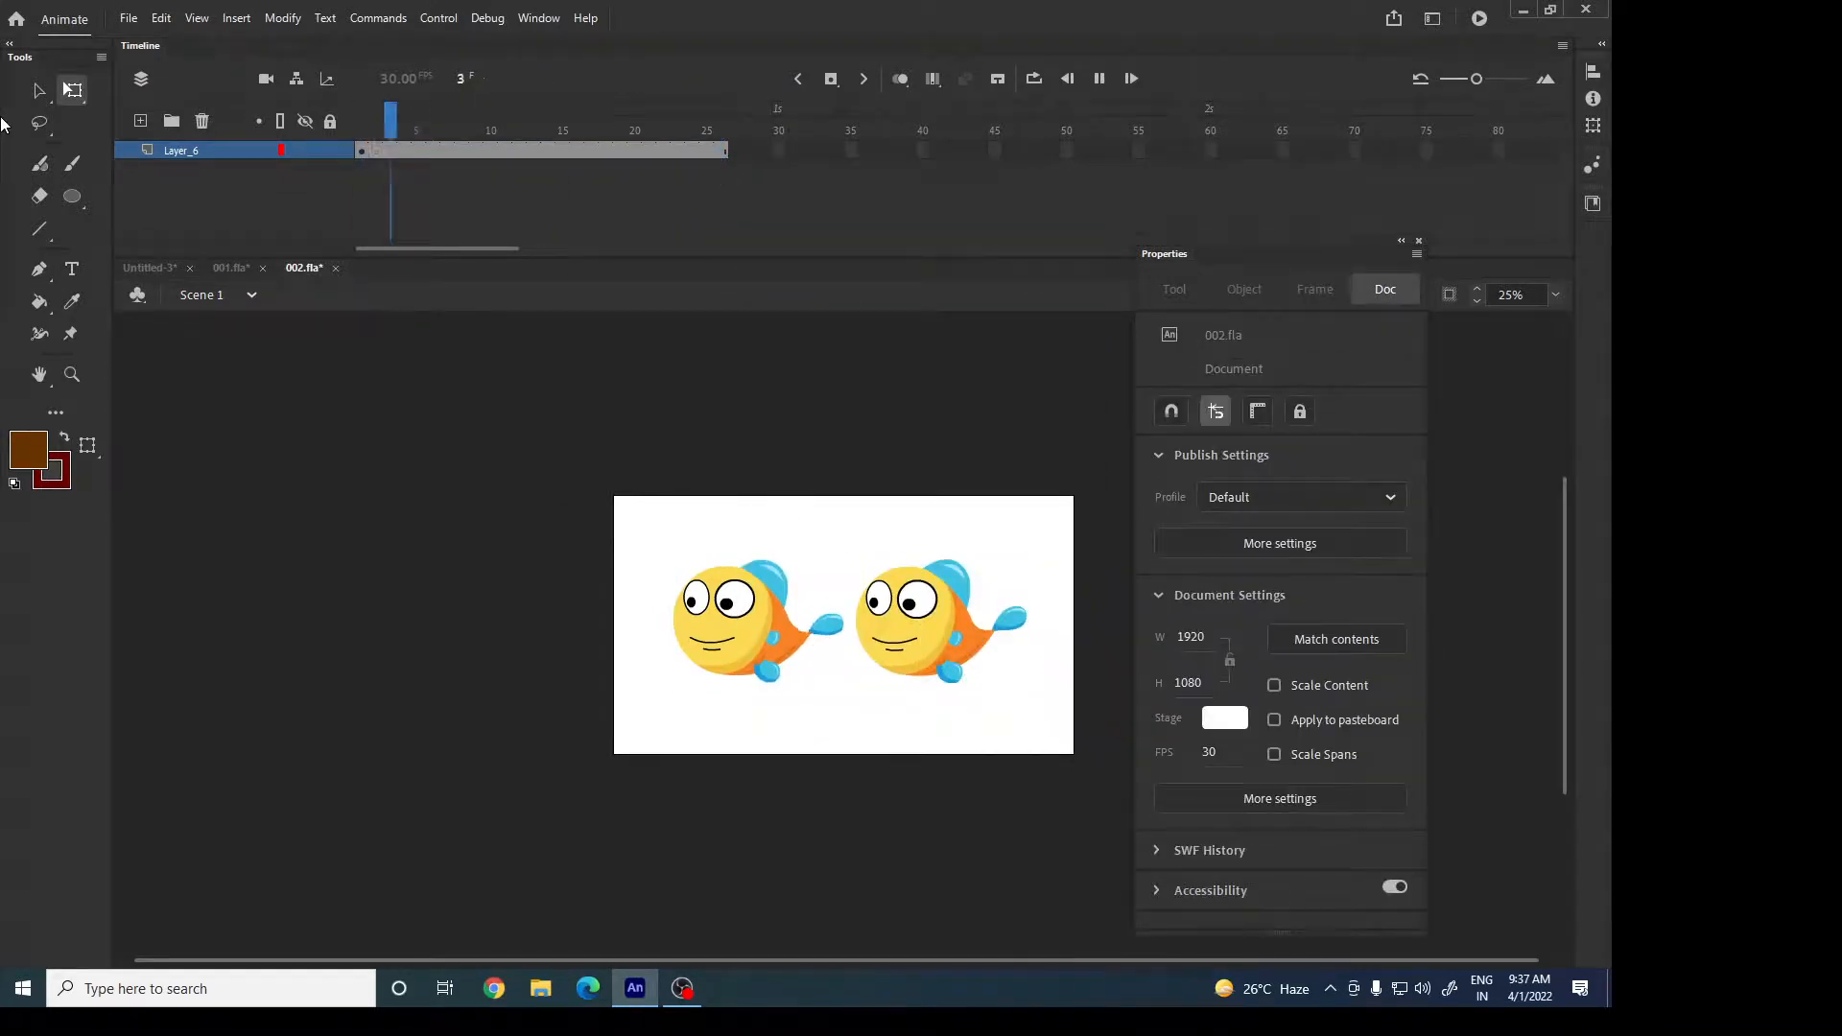
key("Return")
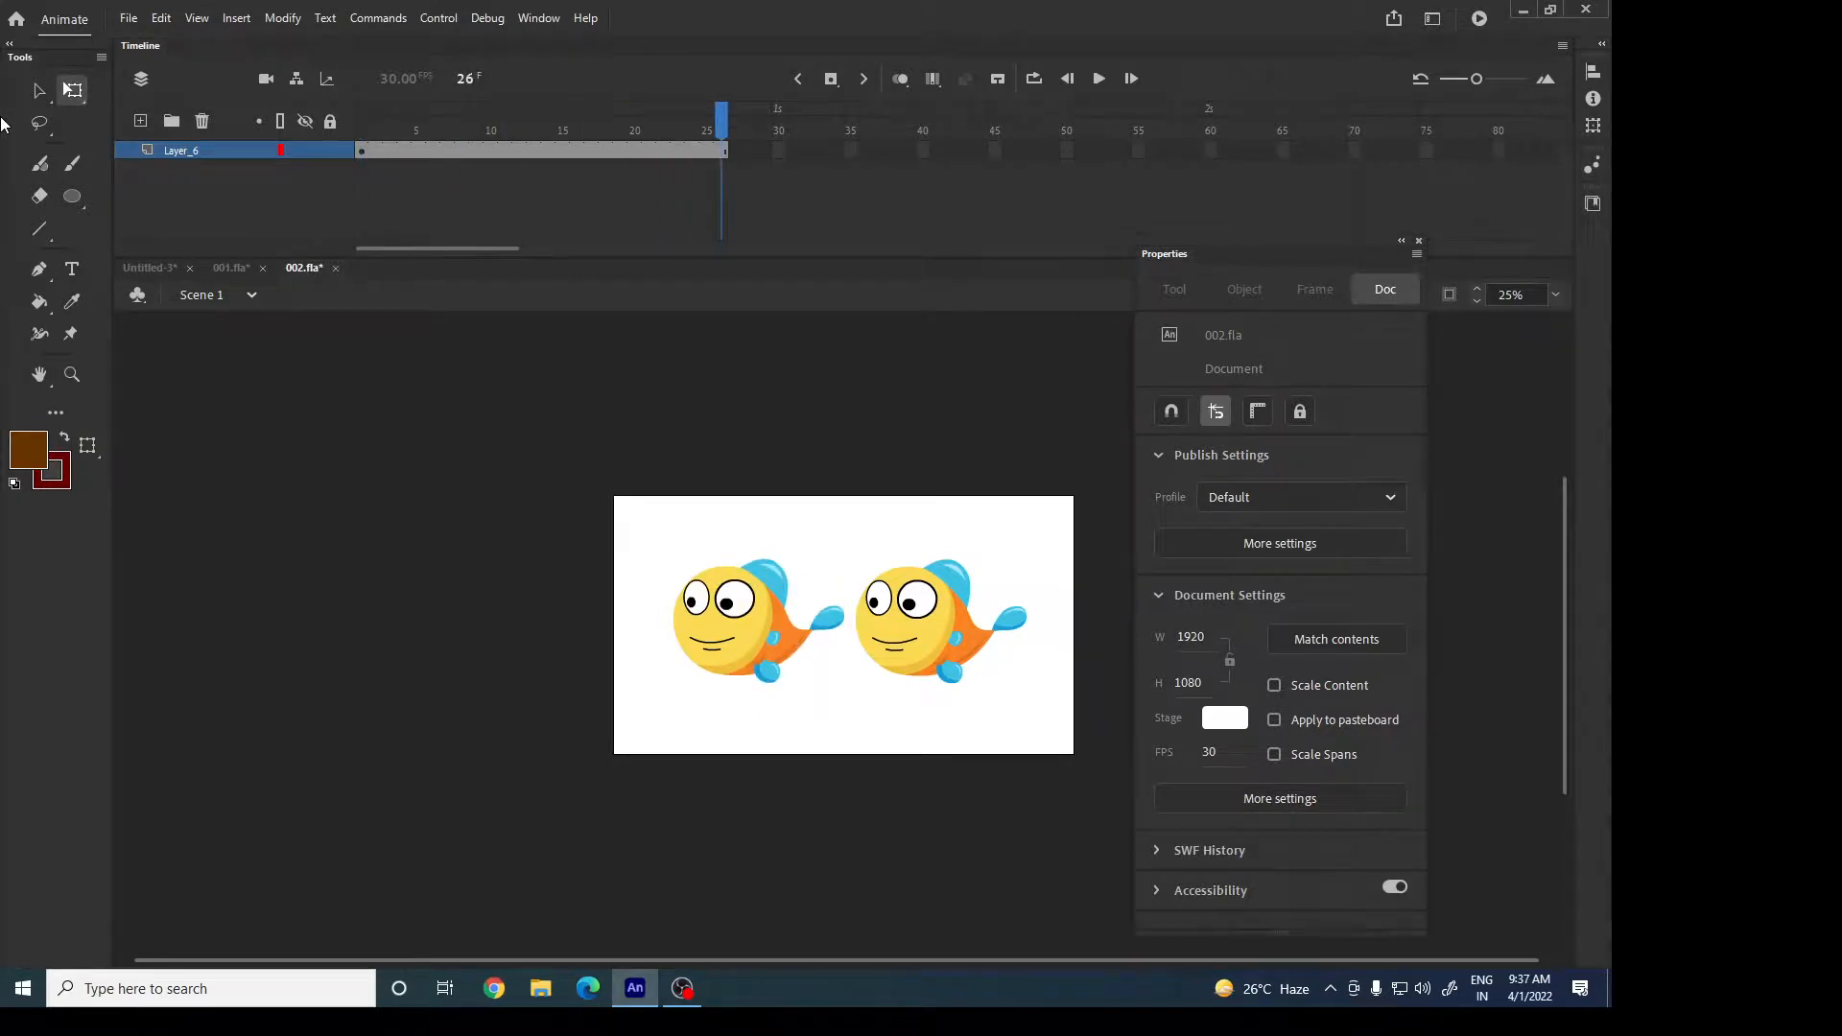
key("Return")
key("Return")
key("ctrl+Return")
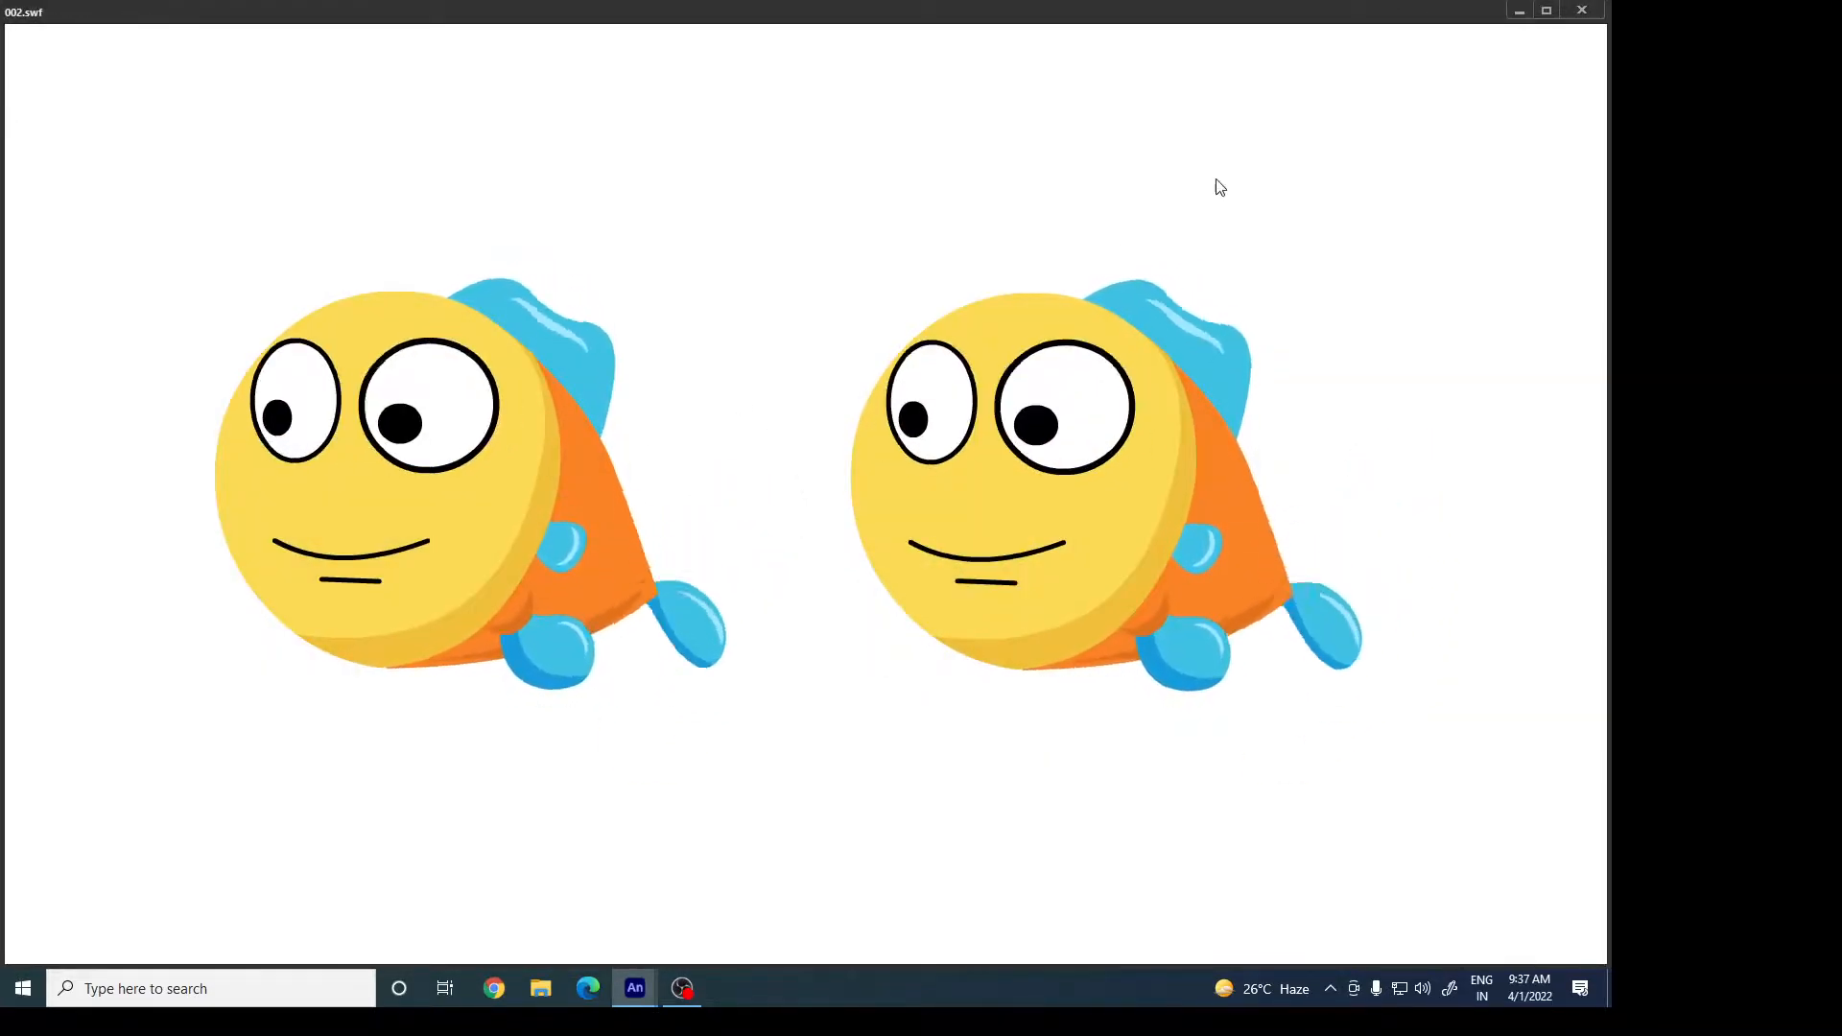
left_click(1583, 9)
Scrub the timeline to frame 6, inspect the properties of both fish, and play the scene through.
left_click_drag(643, 132, 434, 139)
left_click(946, 628)
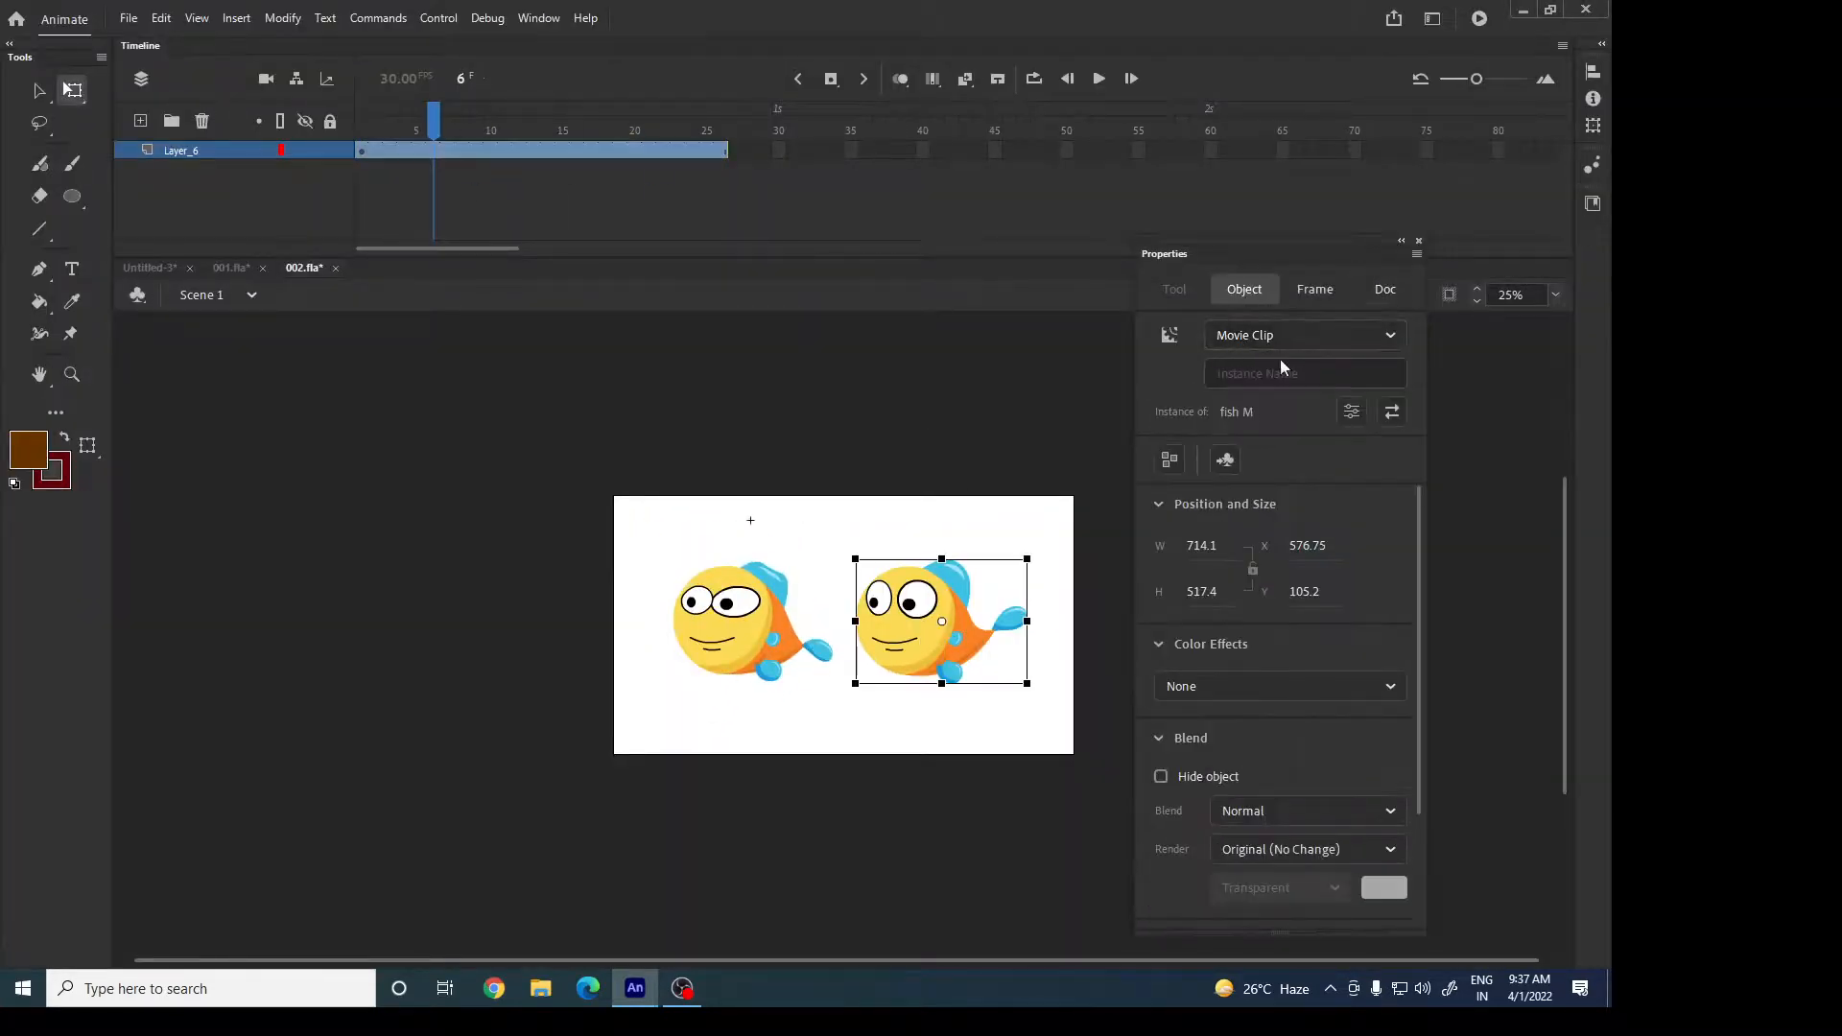
left_click(734, 639)
left_click(732, 408)
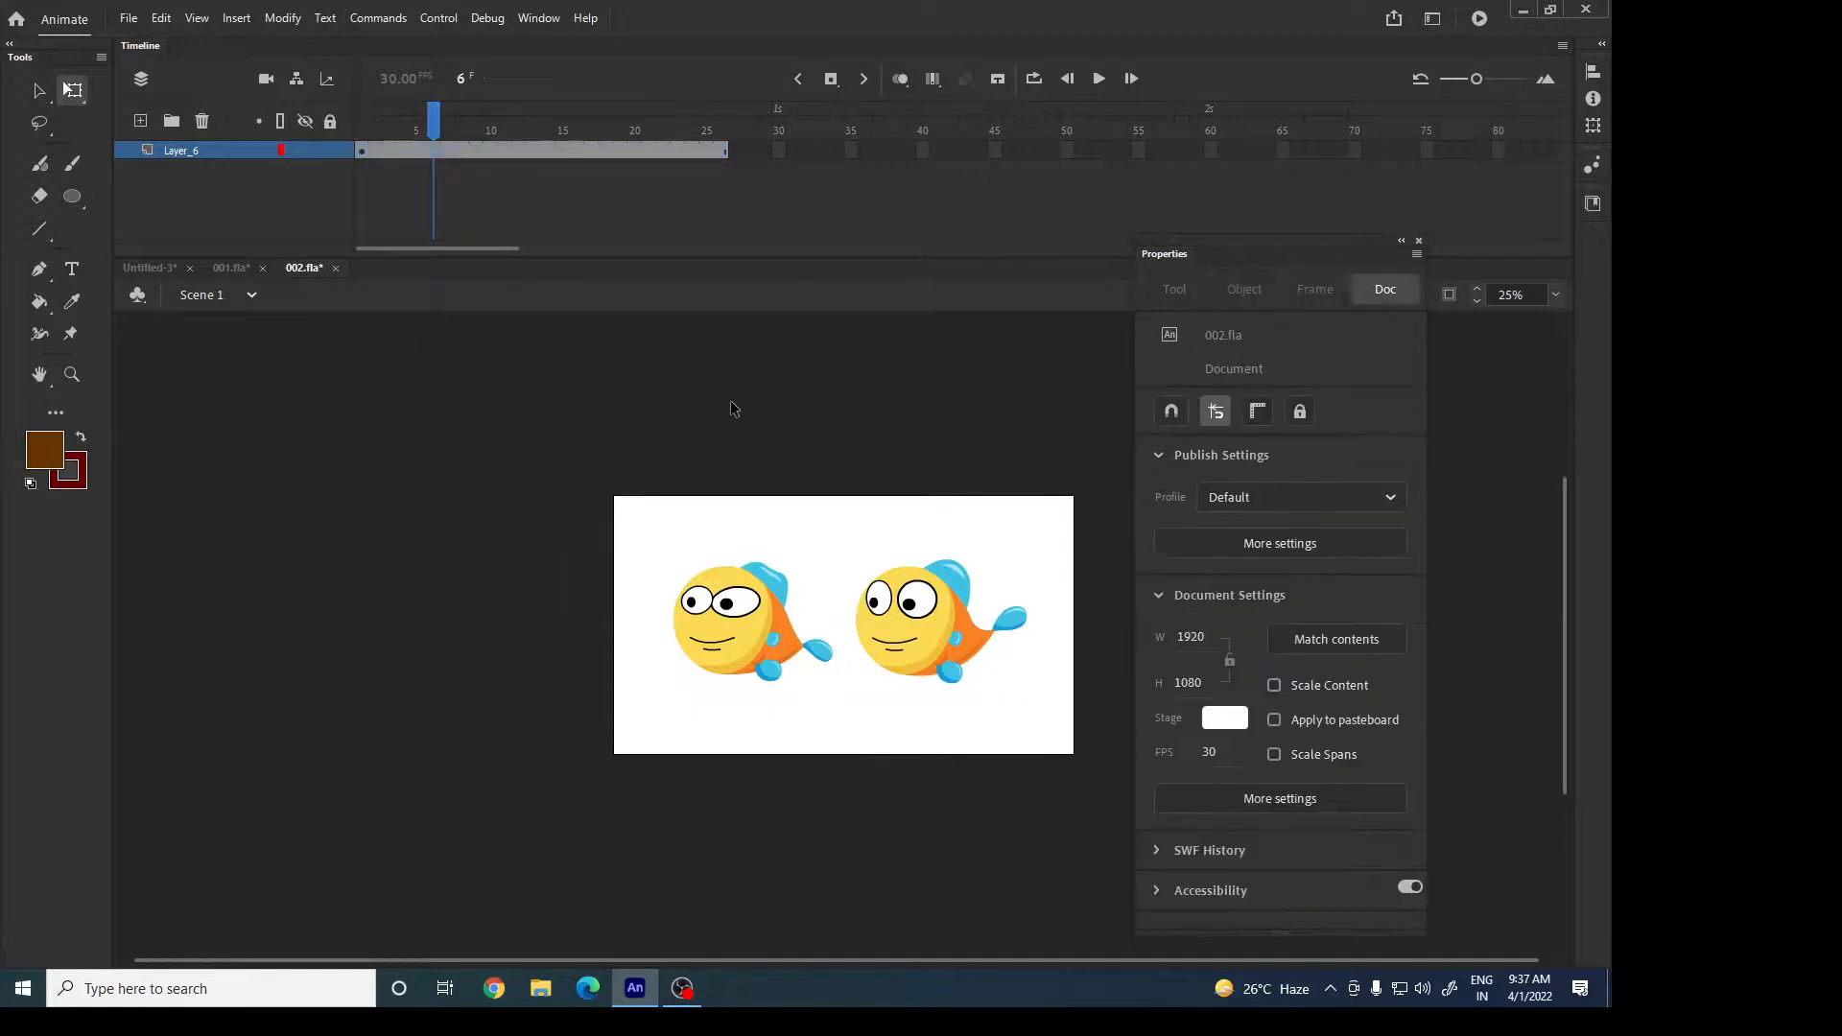
key("Return")
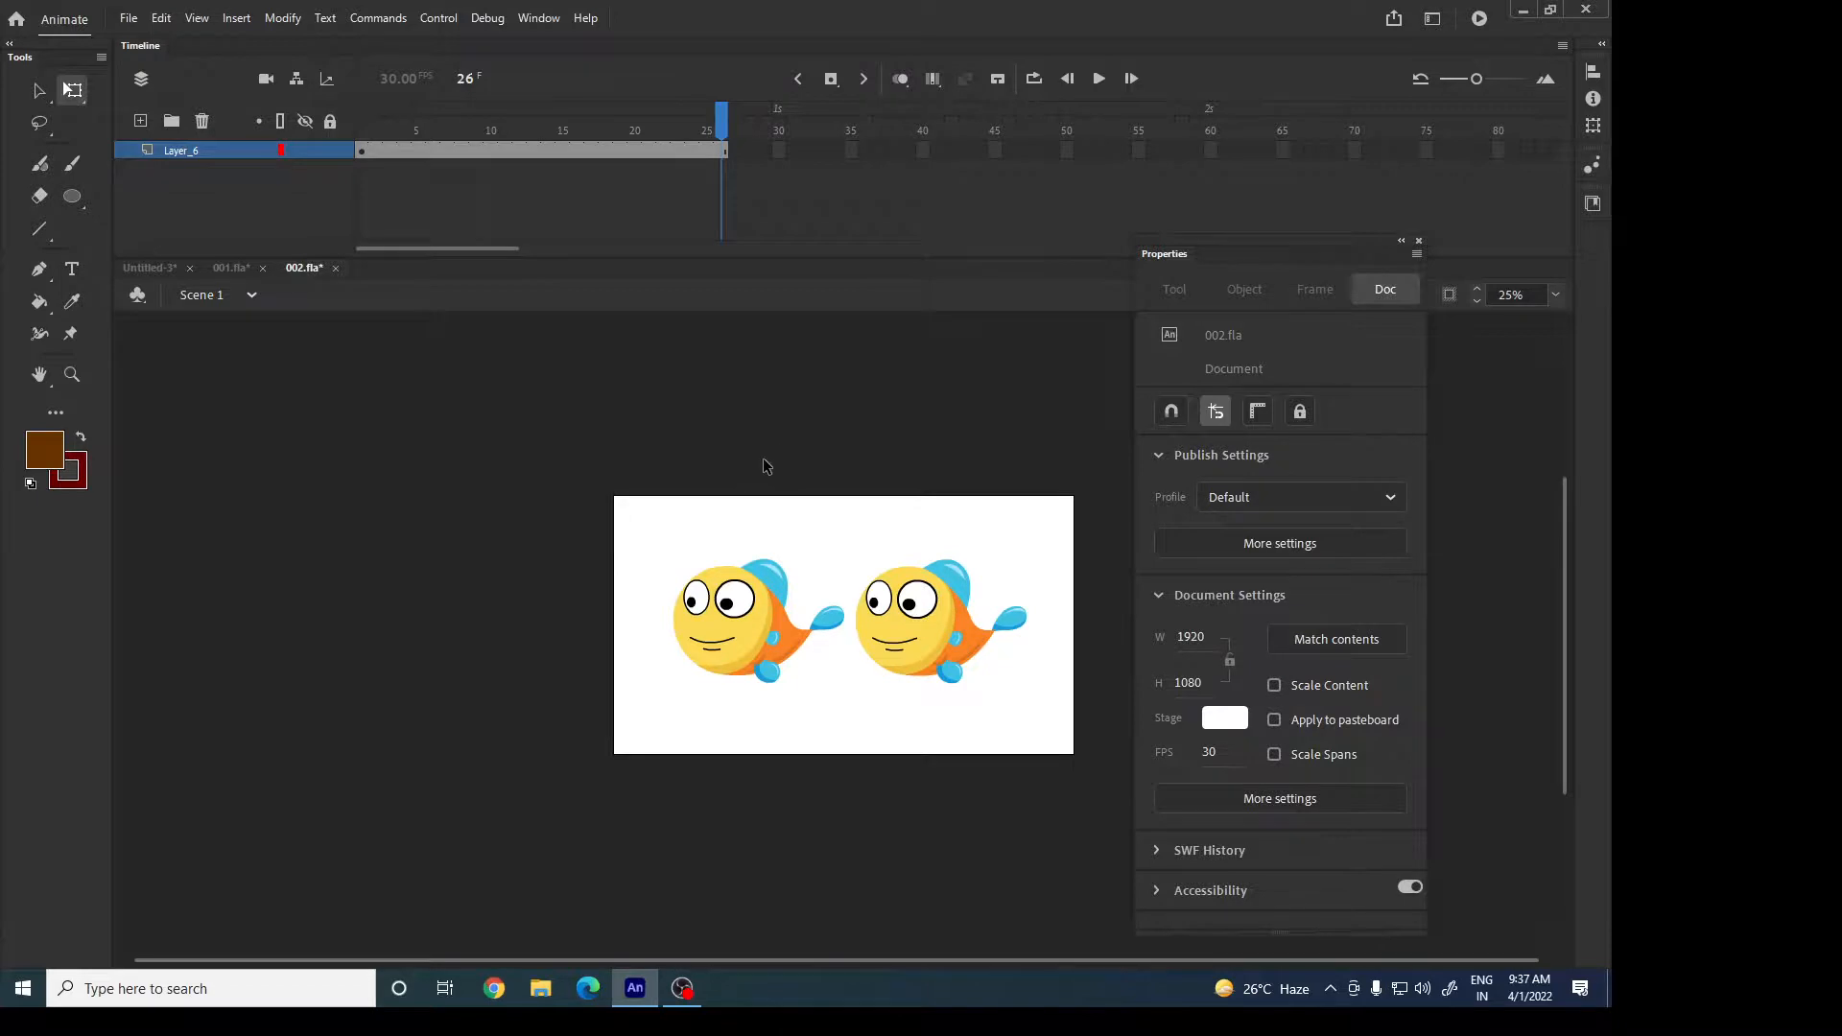
Remove frames 2 to 26 from Layer_6 so the main timeline keeps only frame 1.
left_click_drag(725, 155, 432, 150)
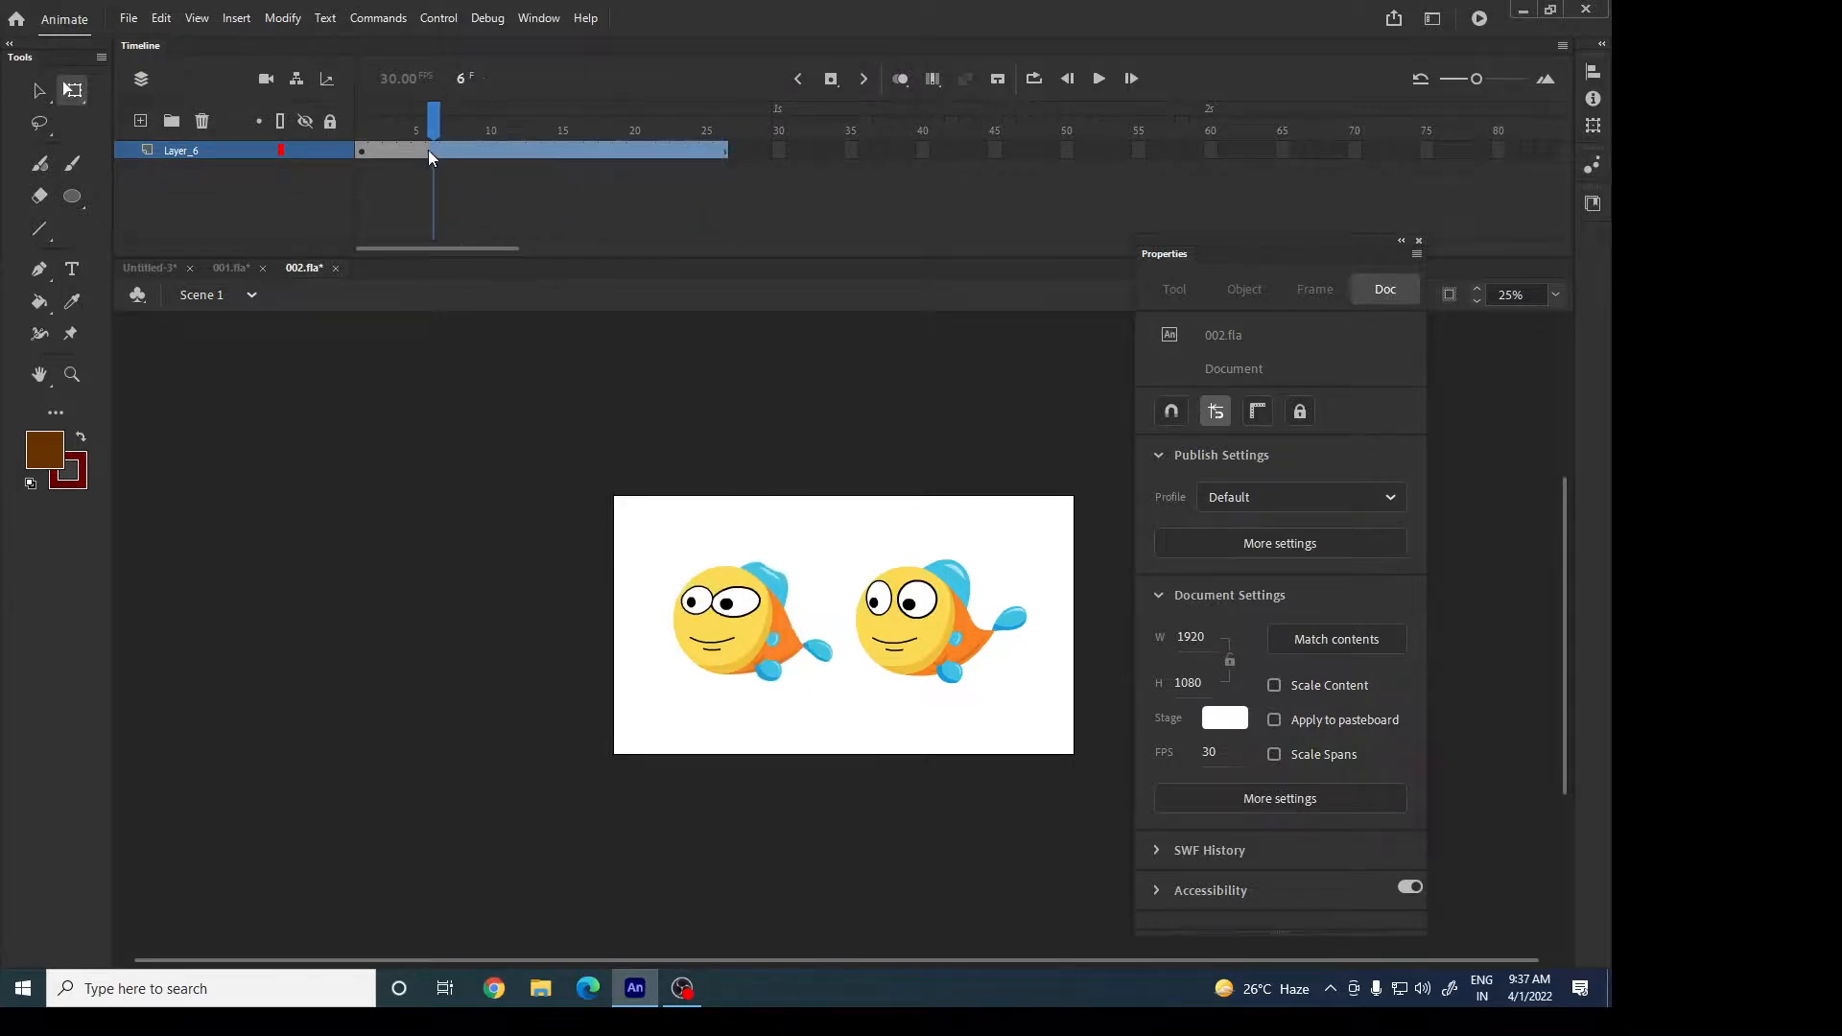
right_click(449, 152)
left_click(484, 273)
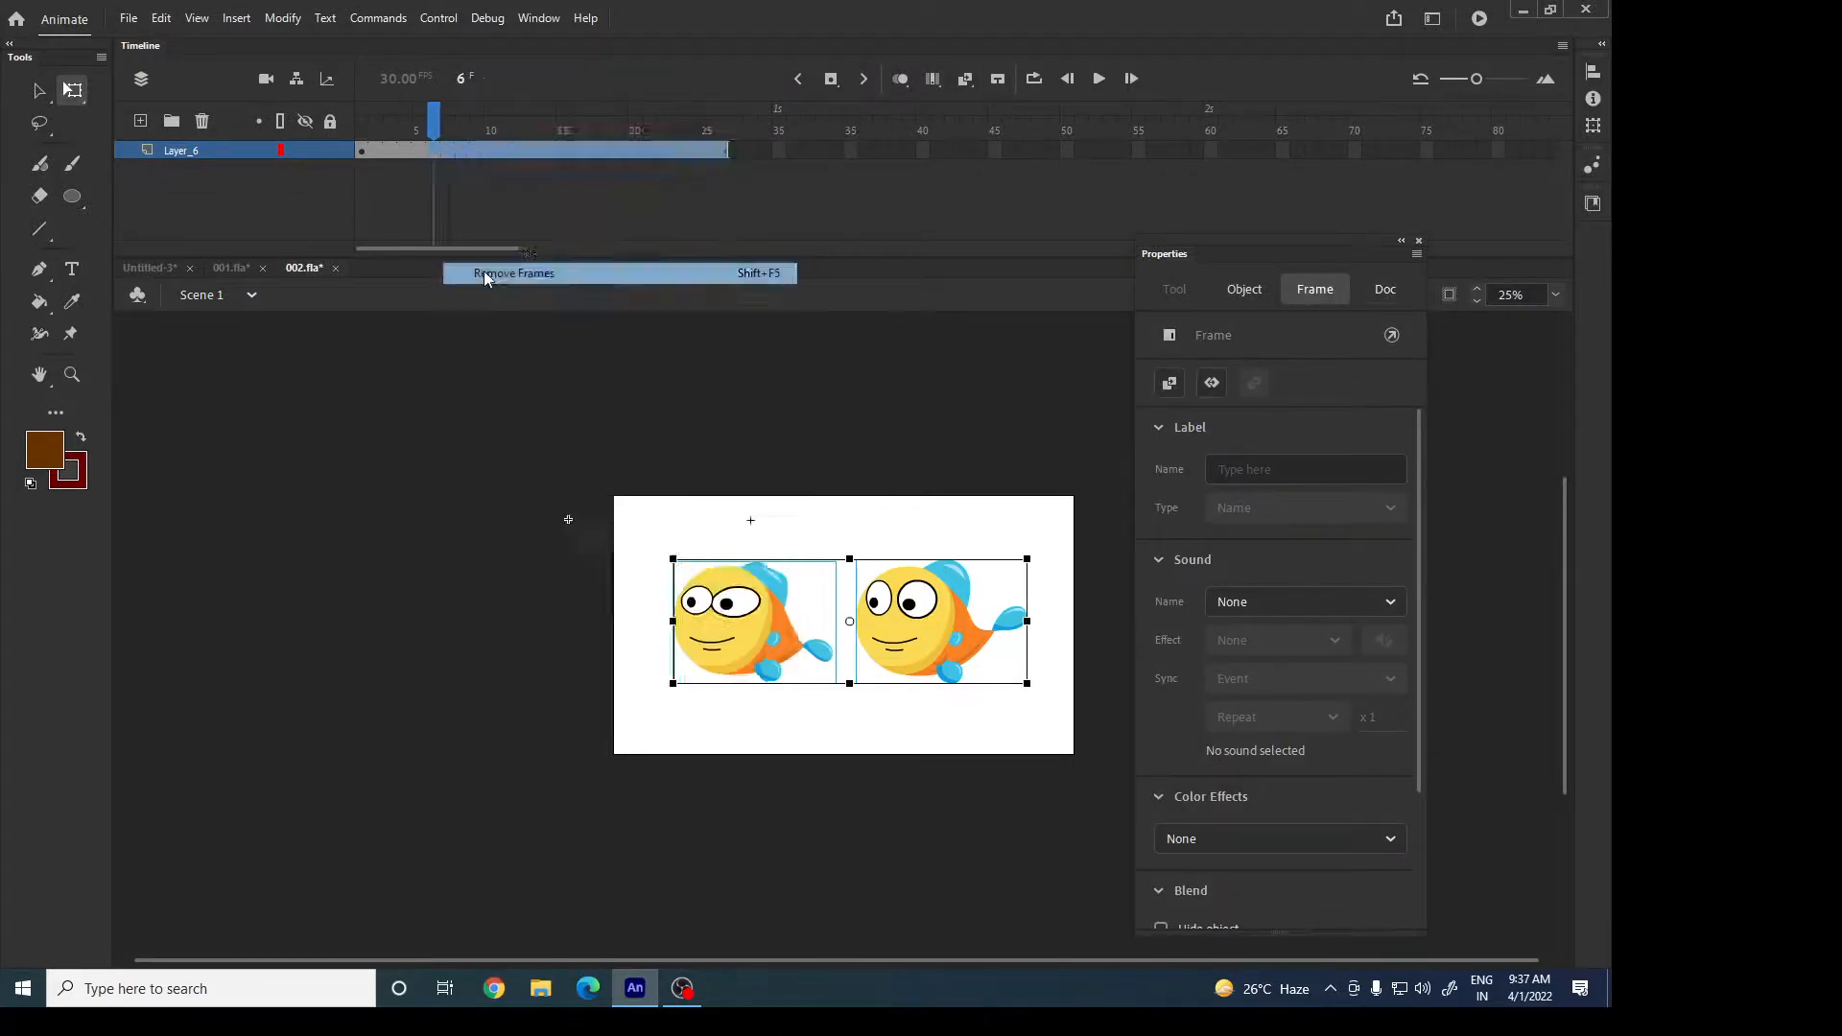
left_click_drag(422, 153, 378, 152)
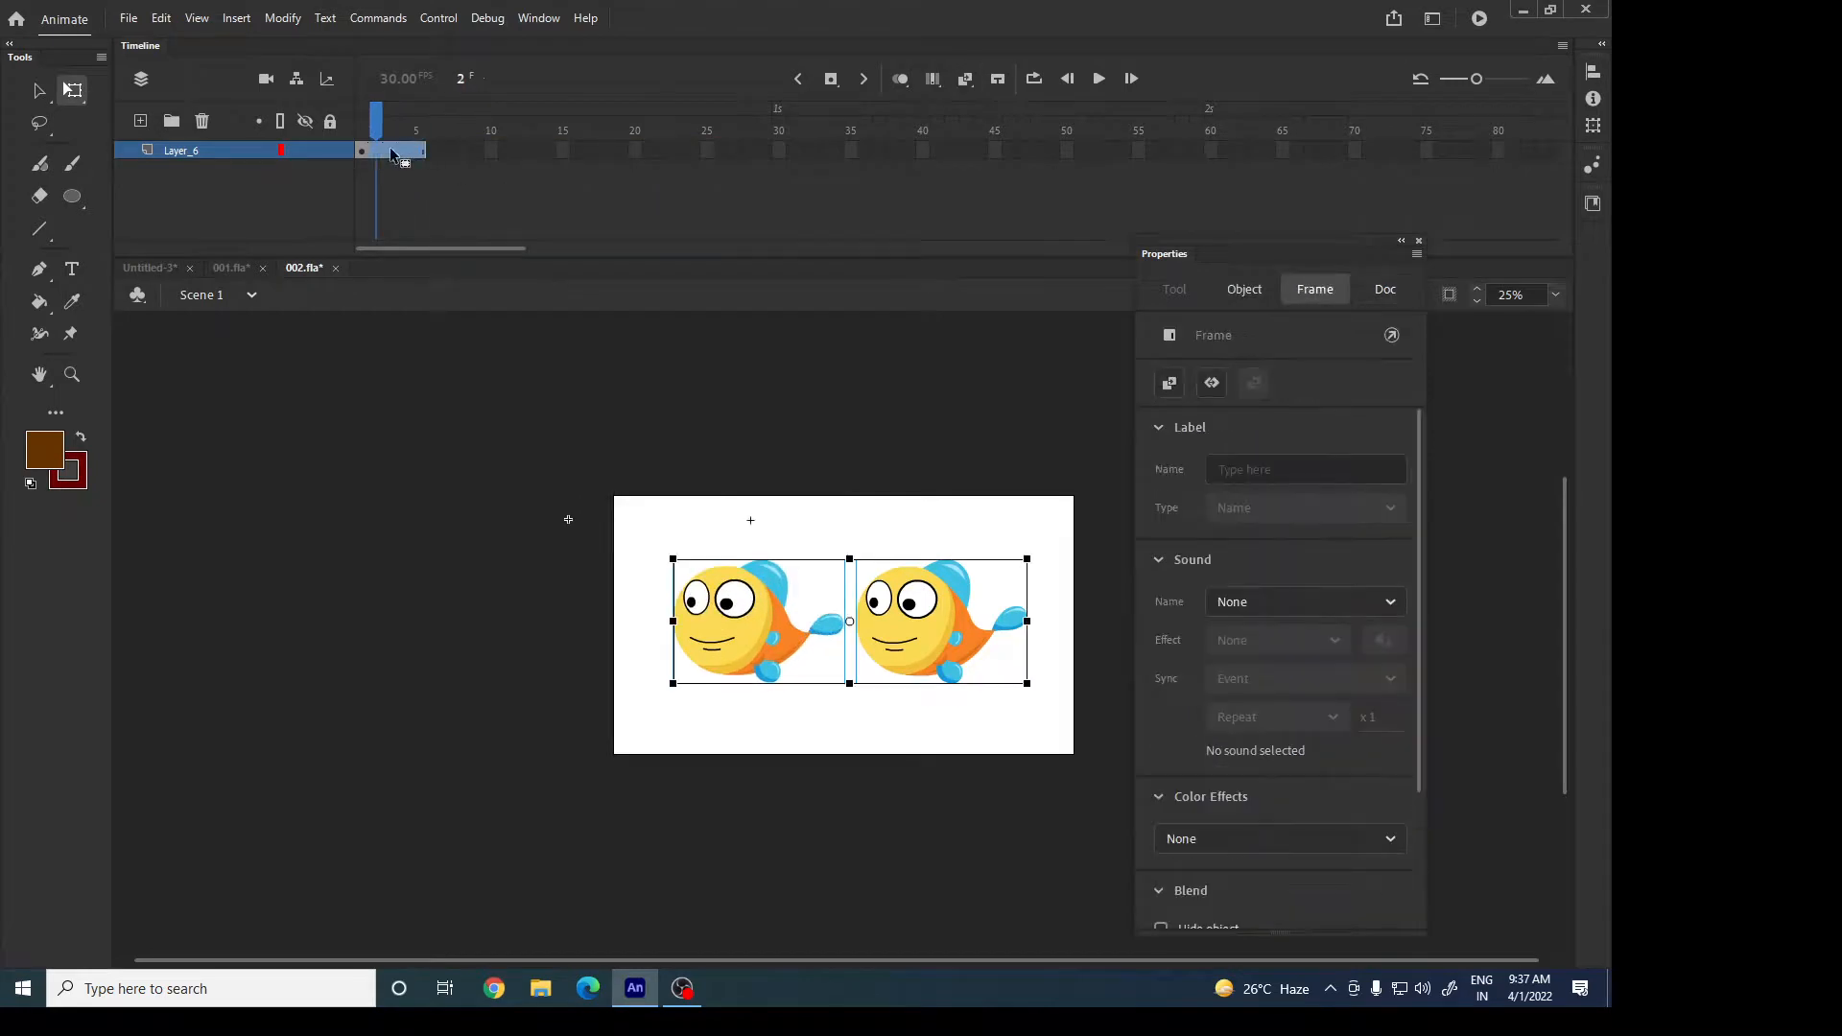
right_click(402, 154)
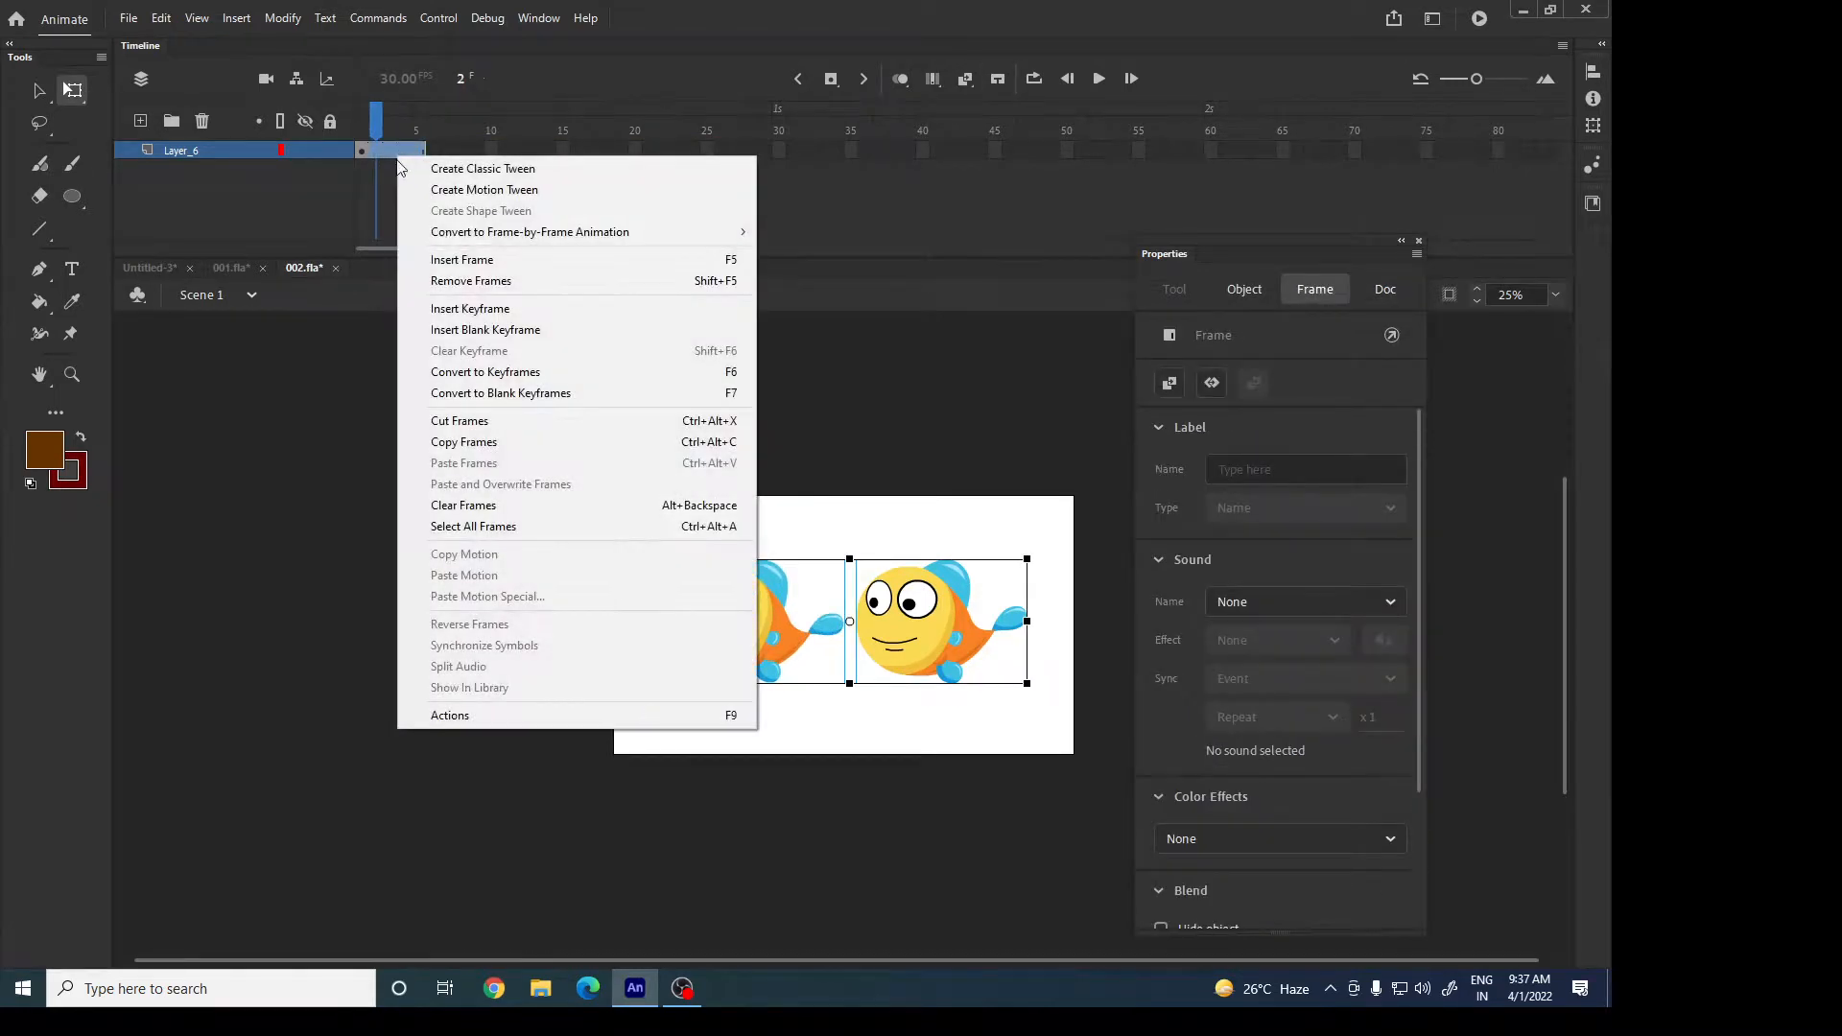
left_click(447, 280)
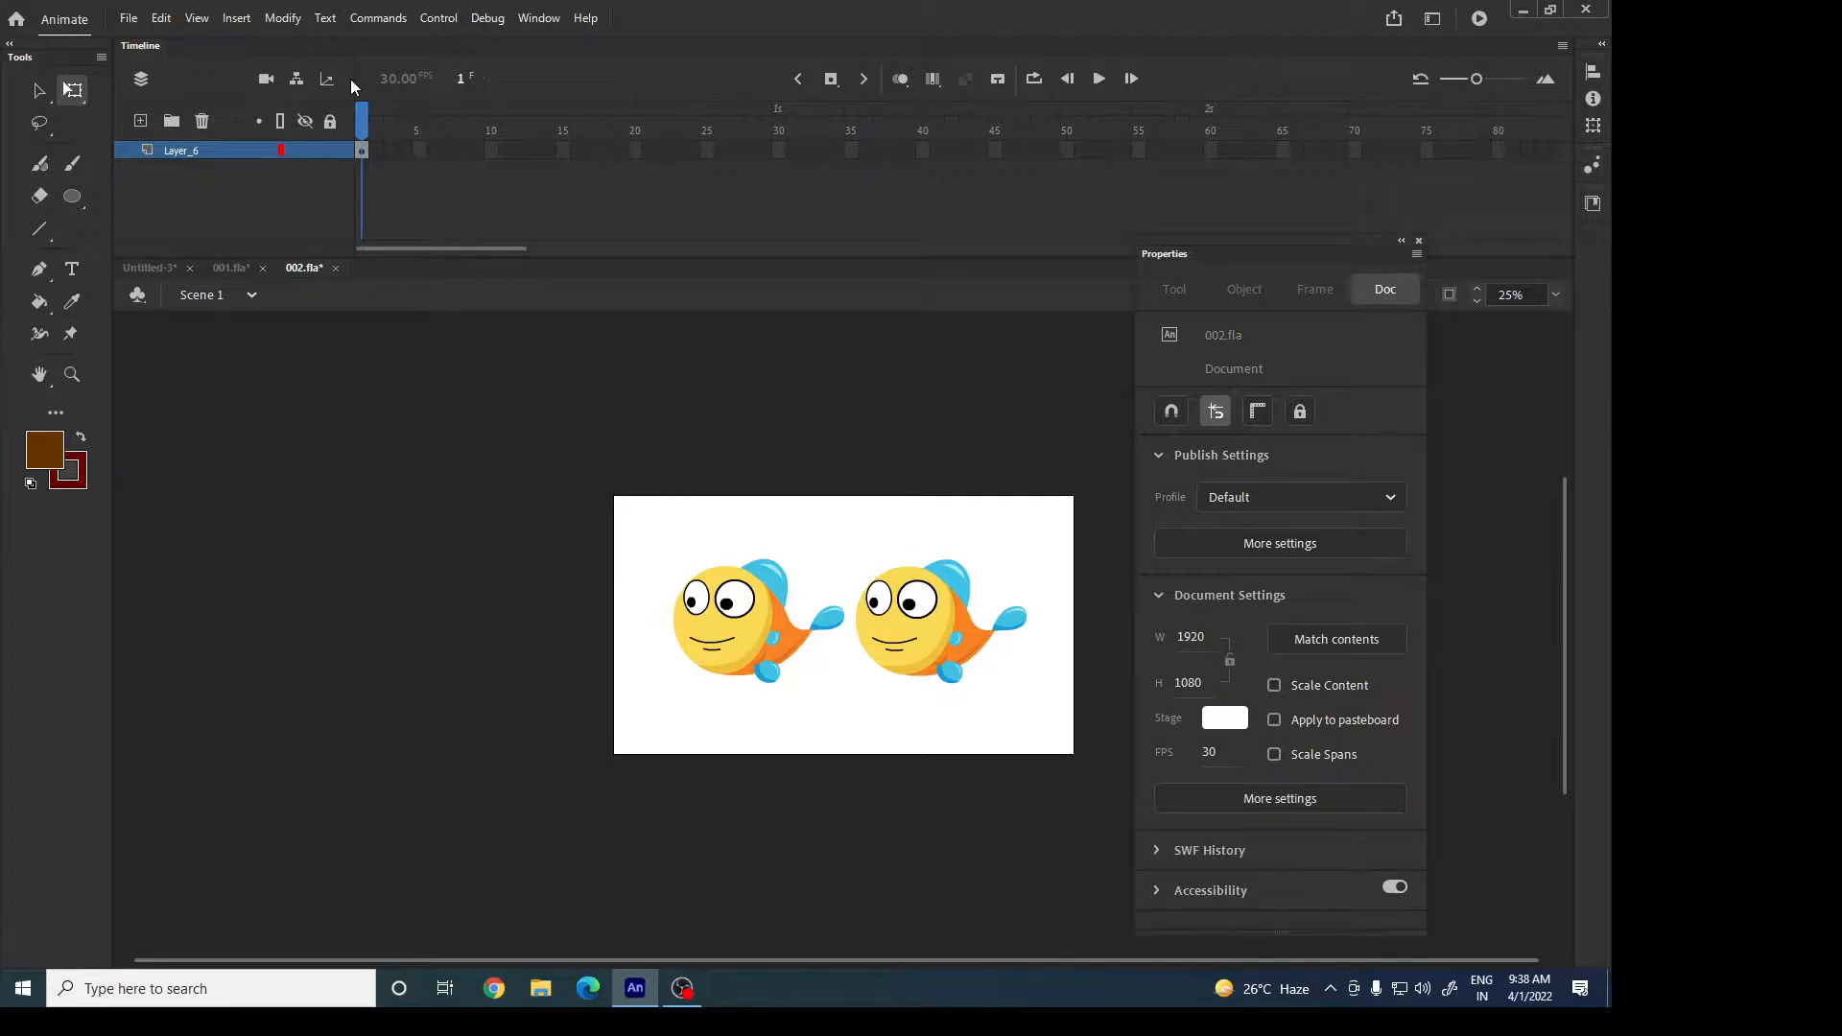
Test the single-frame movie twice, selecting the frame in between, to compare the Graphic fish with the Movie Clip fish.
key("ctrl+Return")
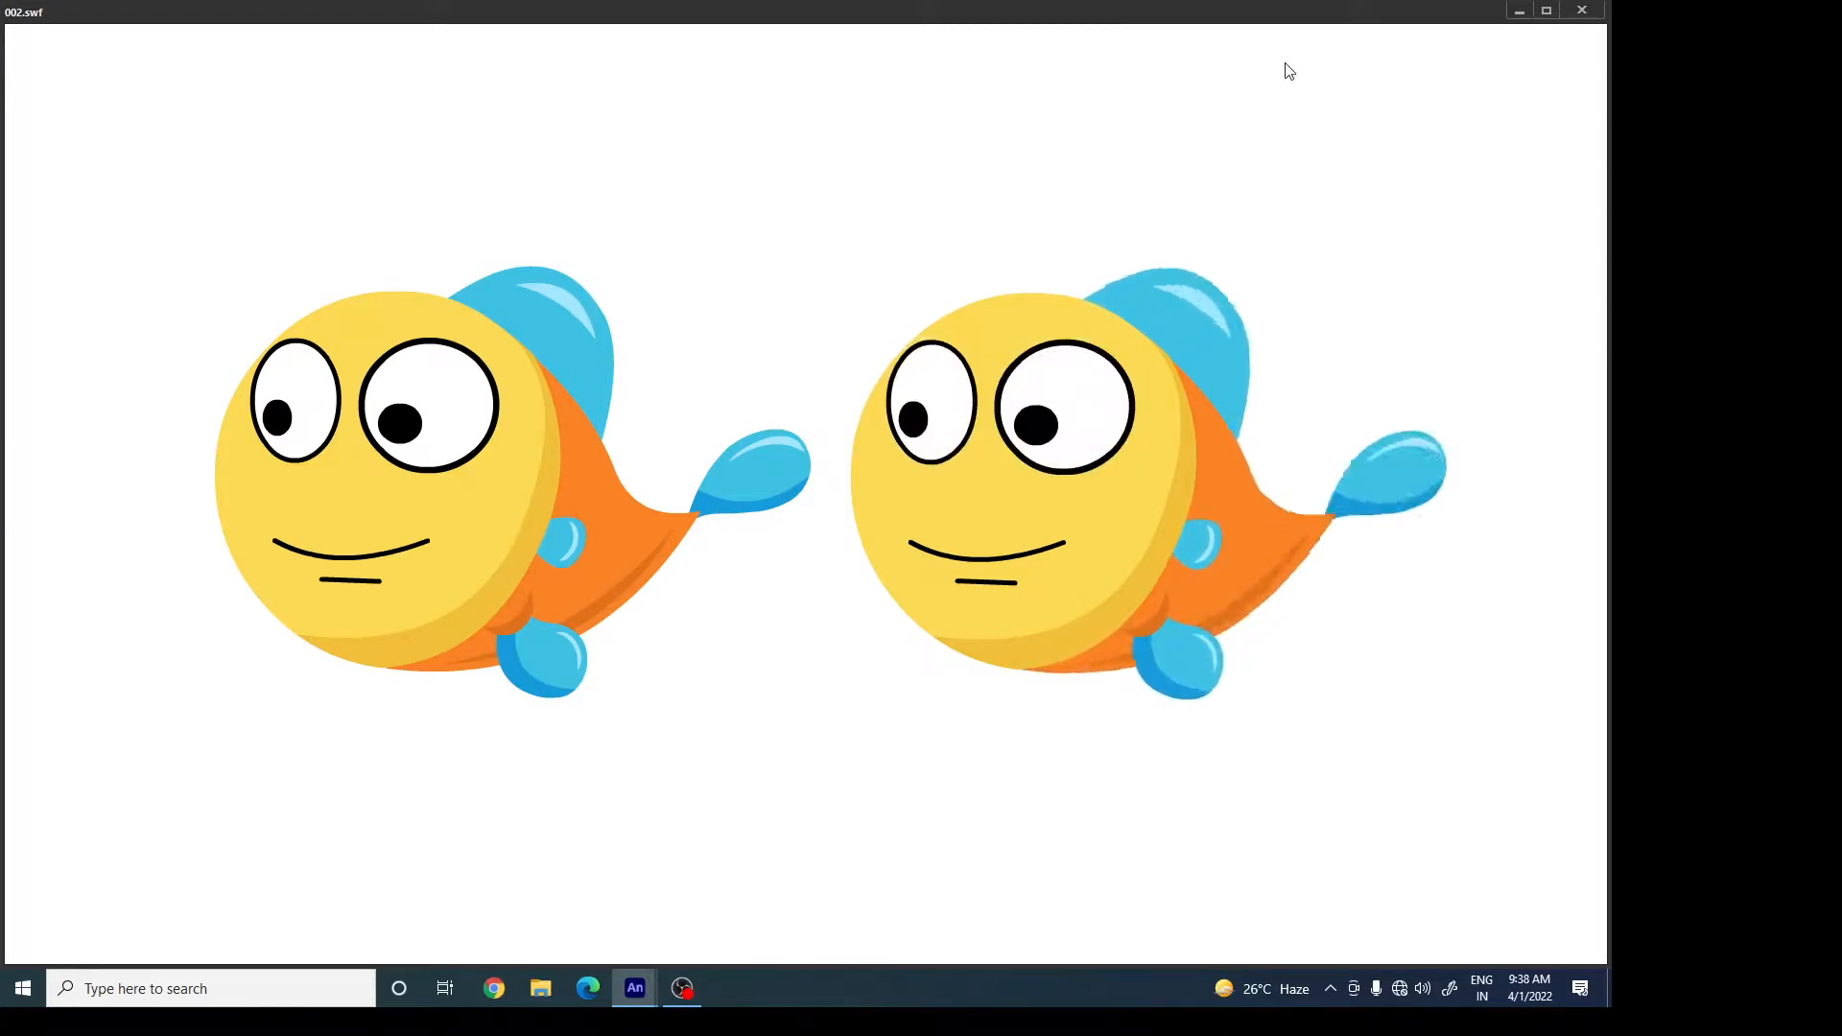
left_click(1582, 10)
left_click(368, 146)
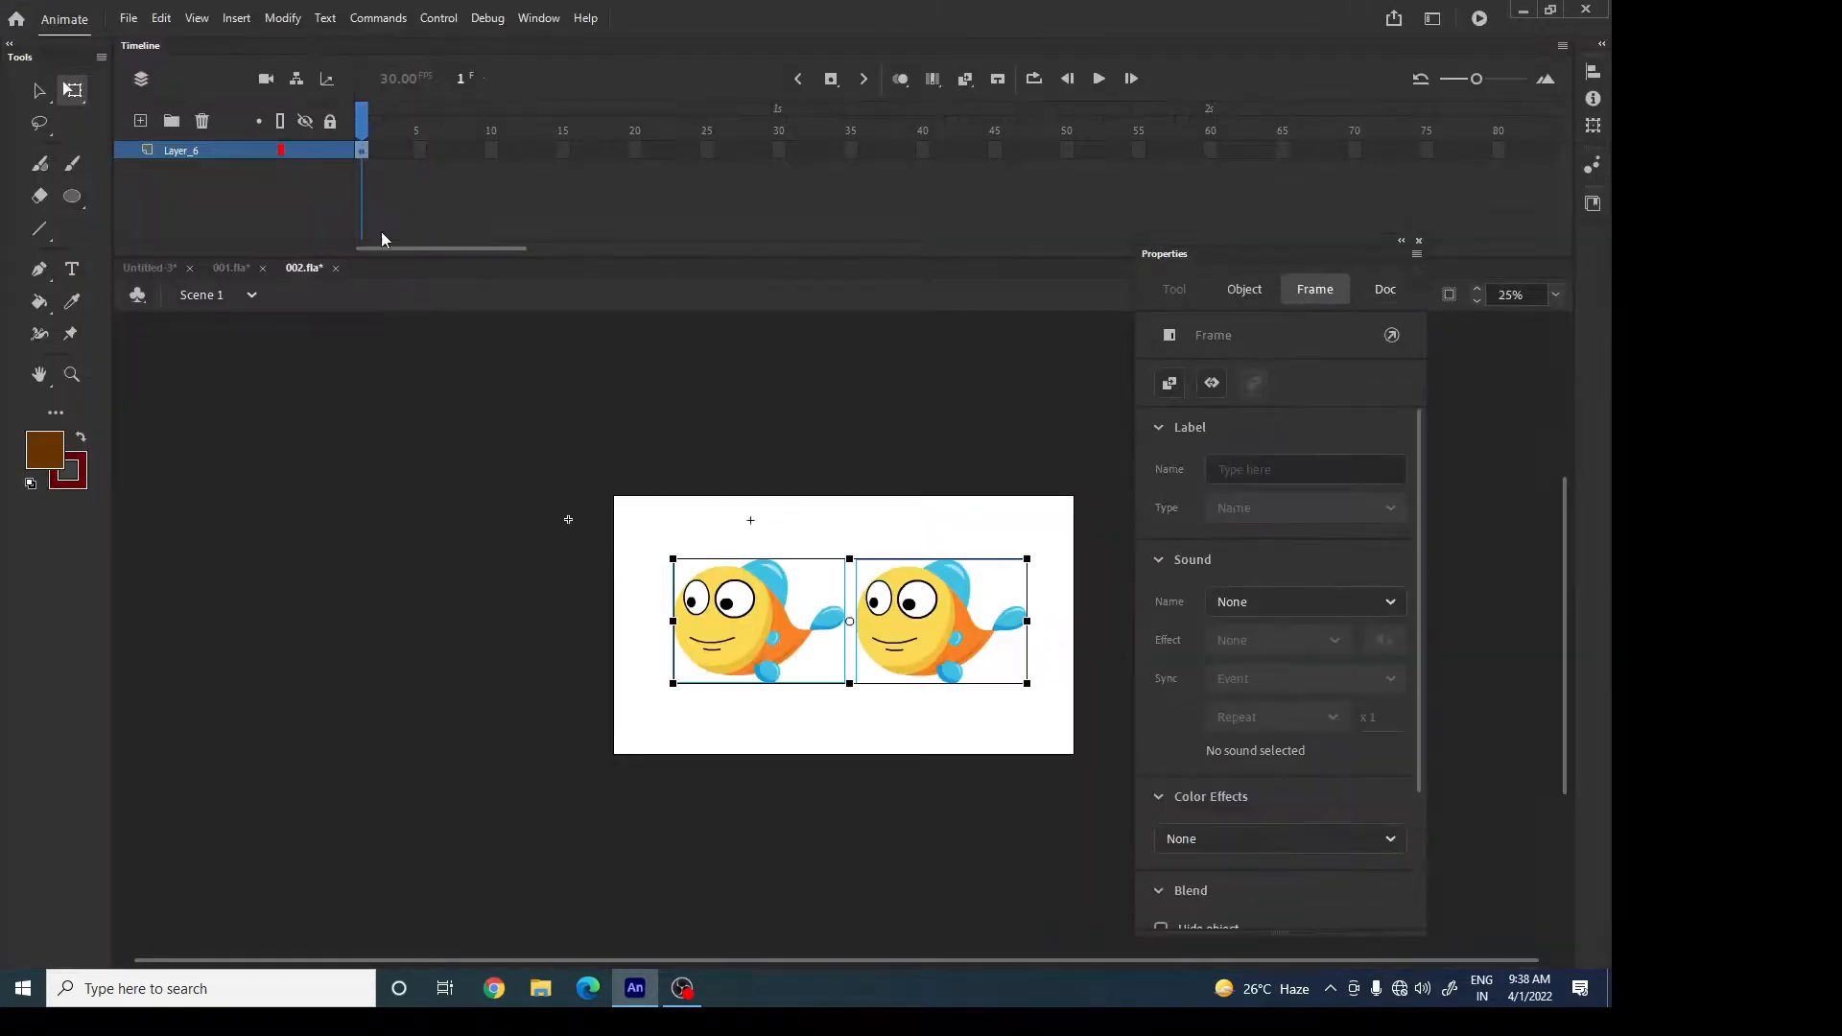
left_click(549, 400)
key("ctrl+Return")
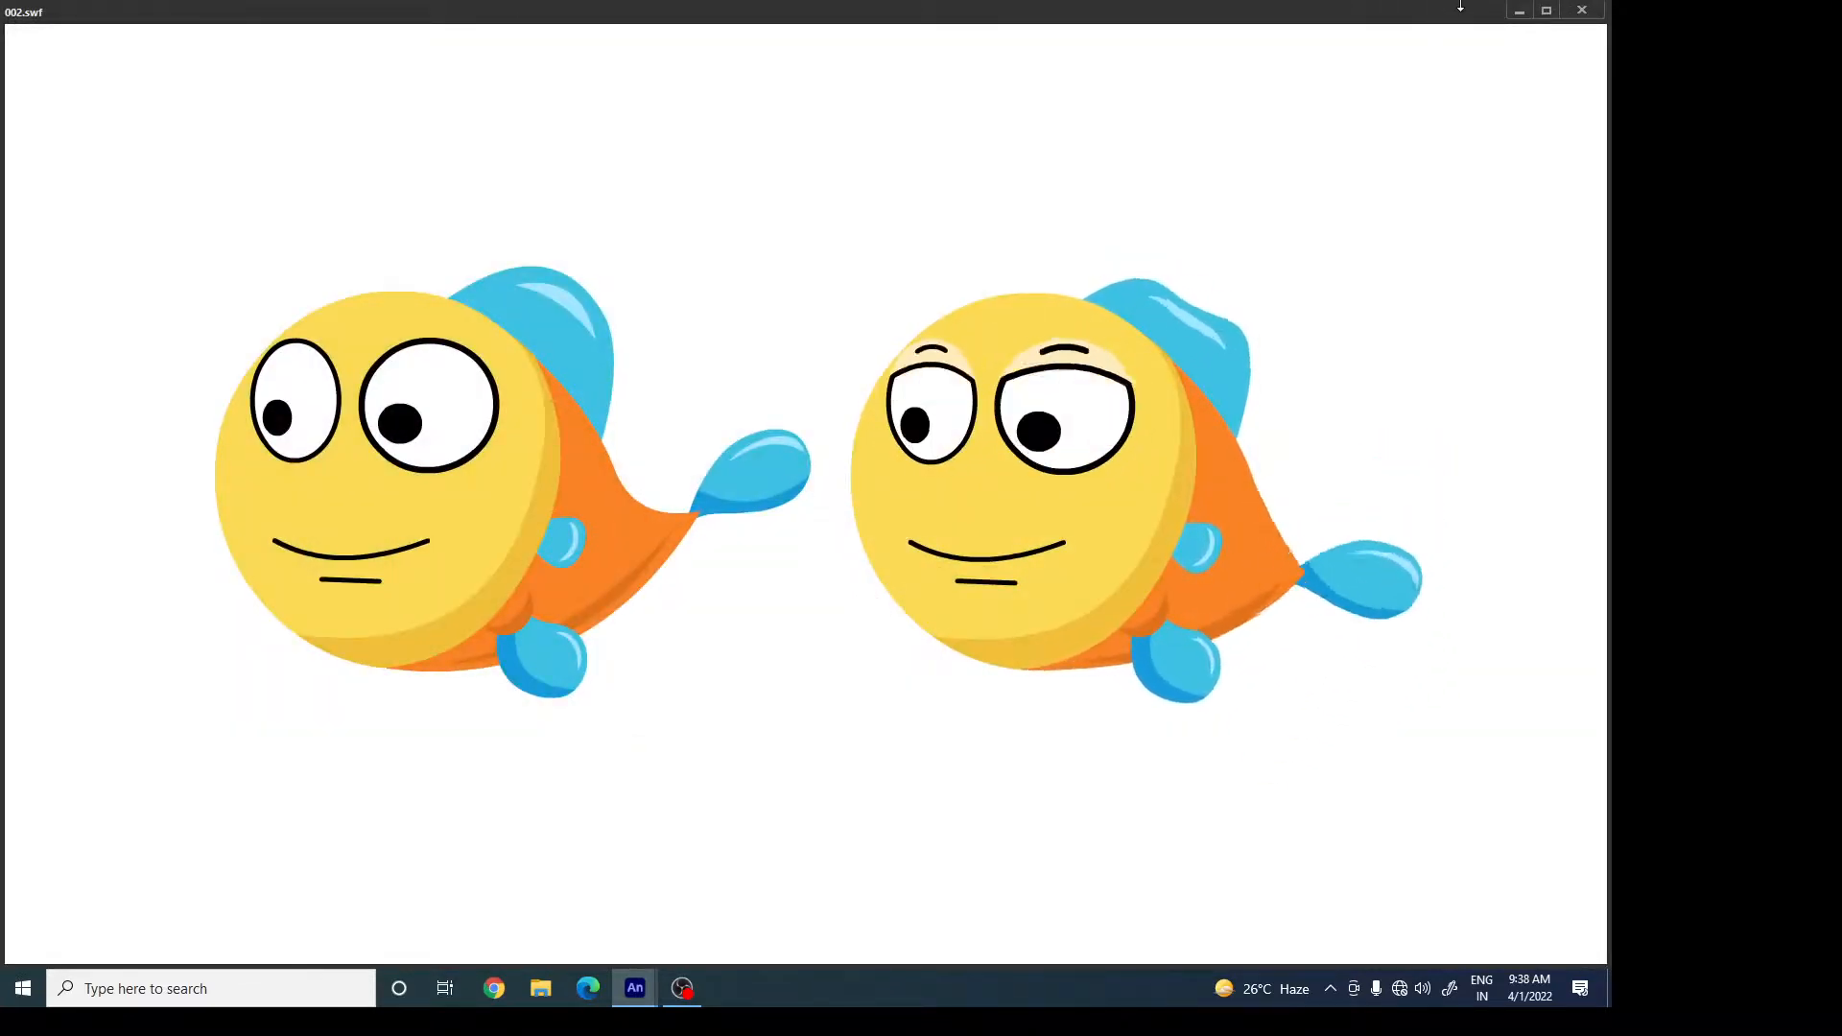
Close the movie preview and extend Layer_6 on the main timeline to frame 27.
key("ctrl+w")
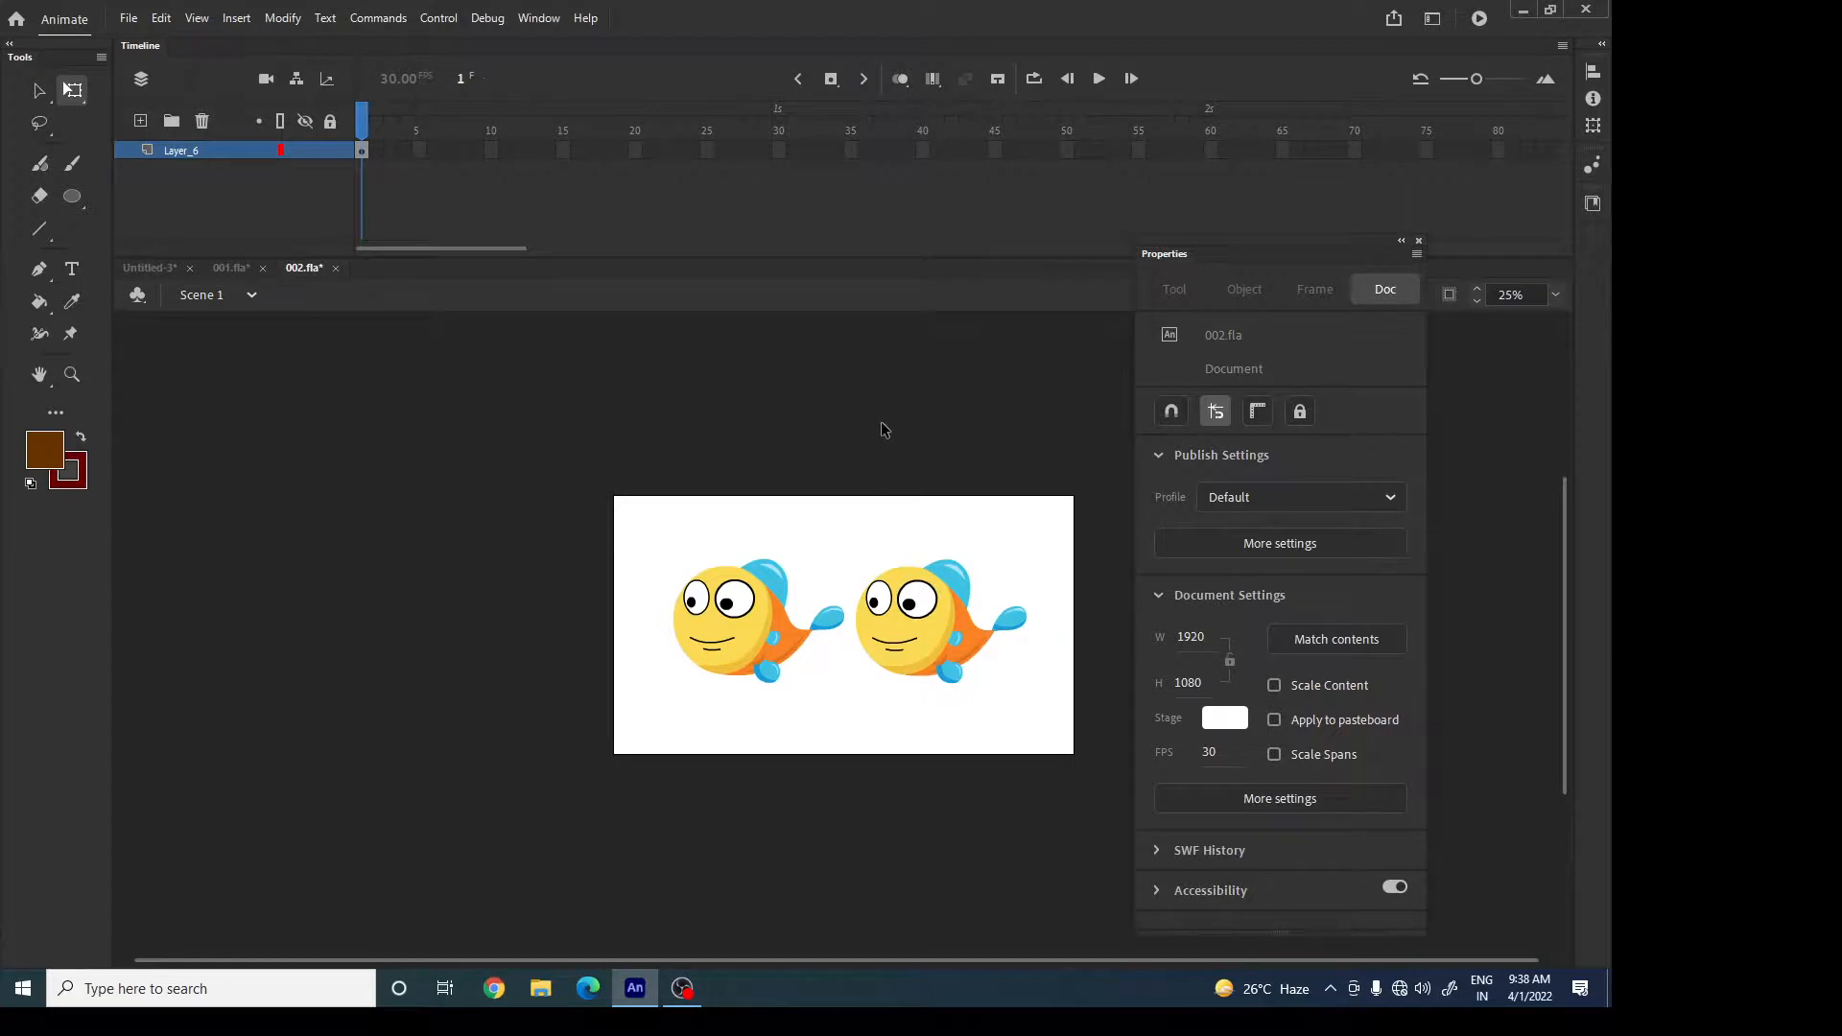
left_click_drag(1155, 258, 1183, 218)
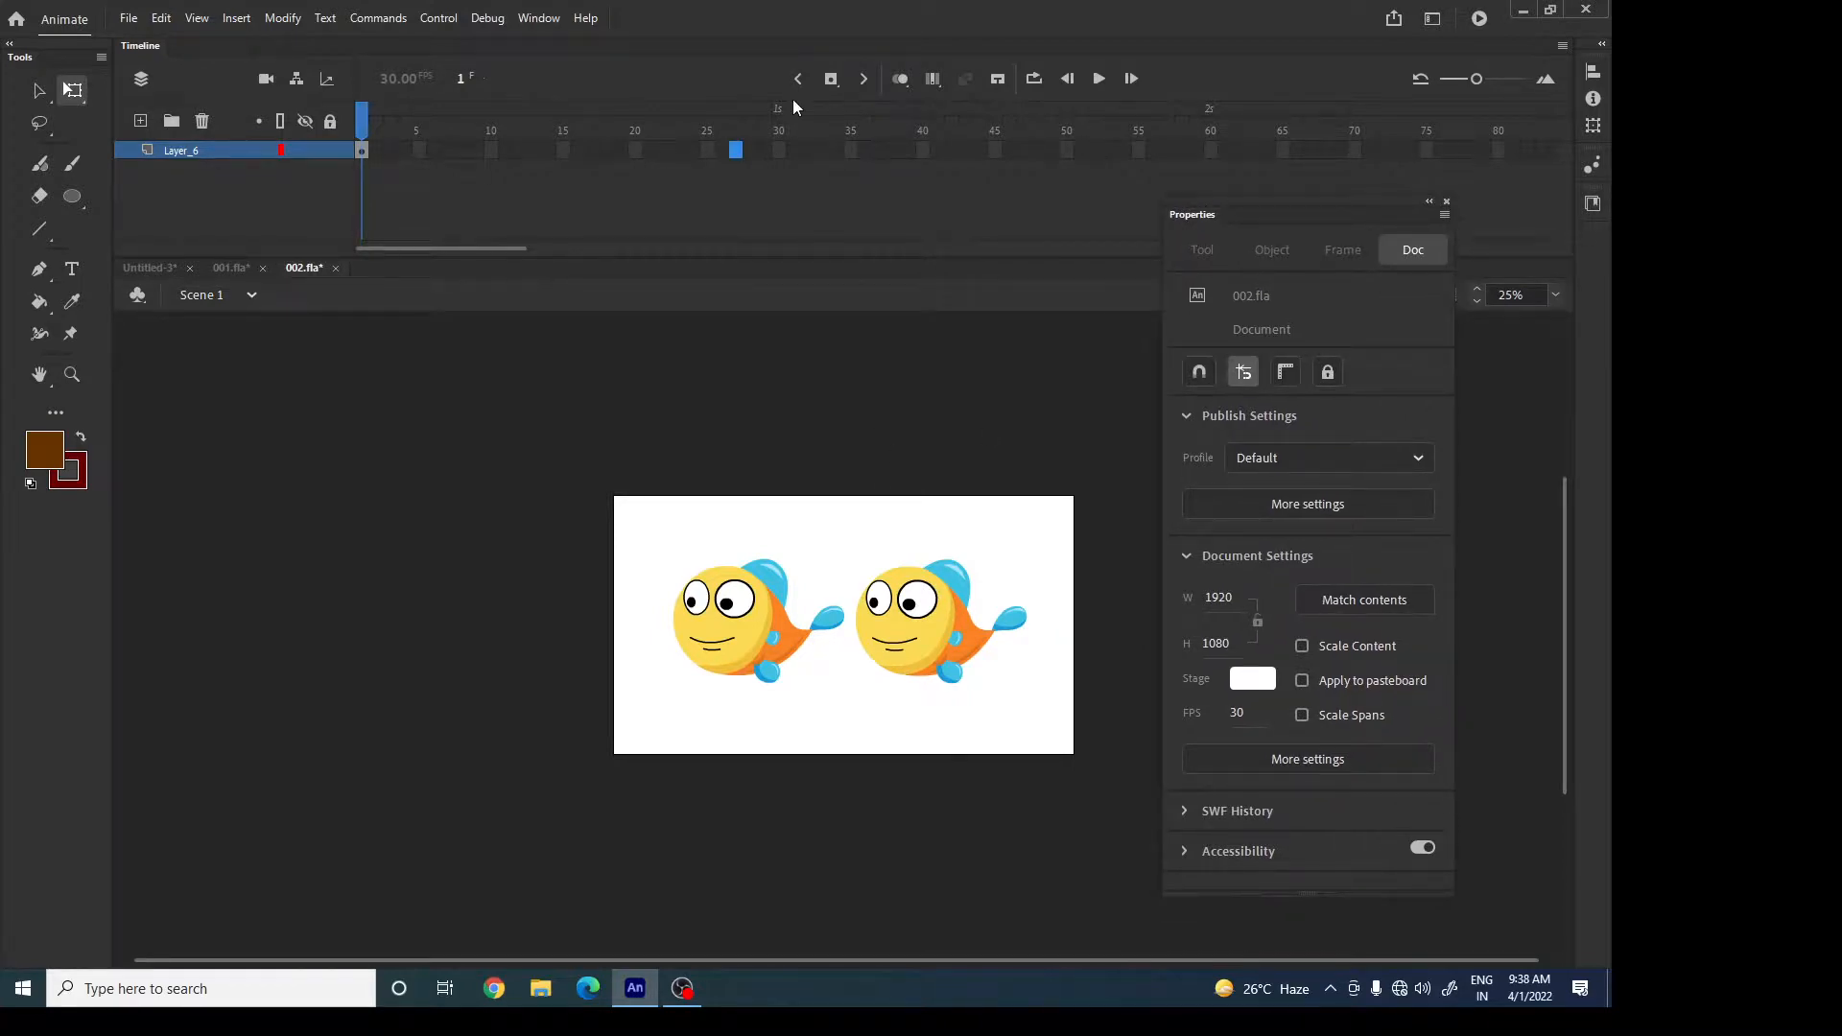
key("F5")
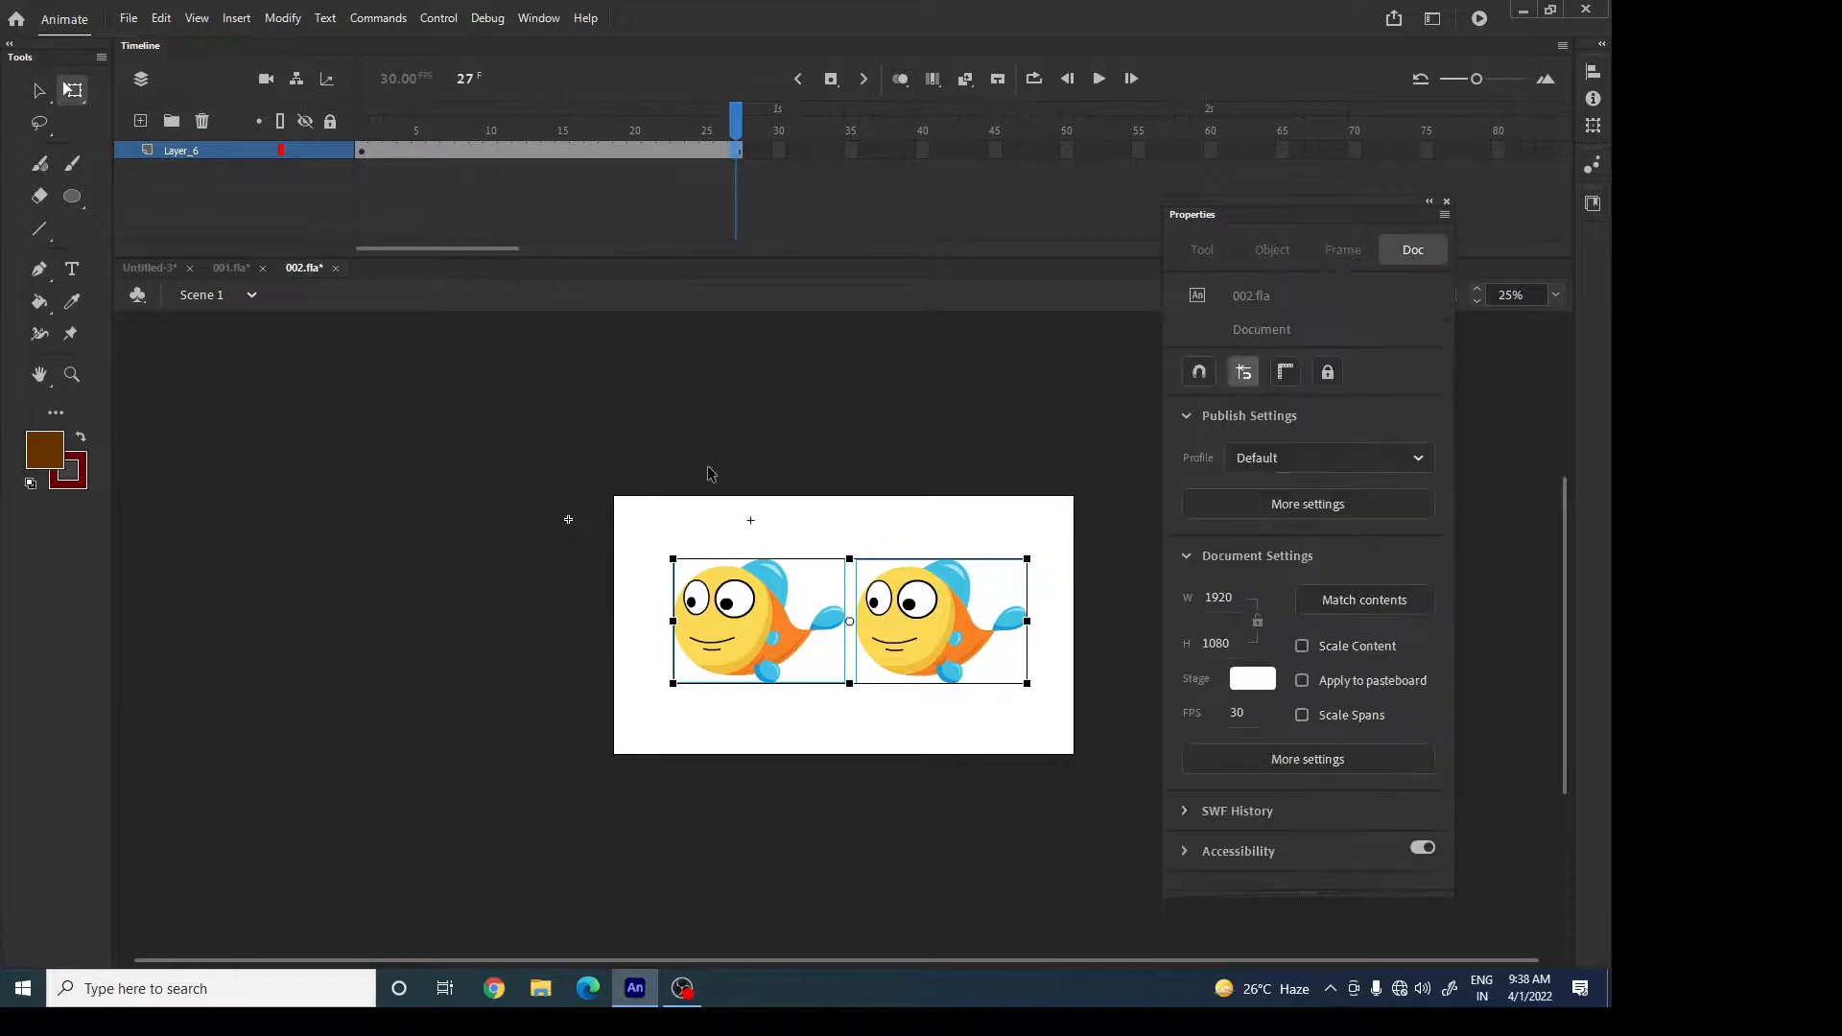
Select the Graphic fish, view its frames in the Frame Picker, and close the picker.
left_click(710, 474)
left_click(744, 641)
left_click_drag(1200, 217, 1196, 105)
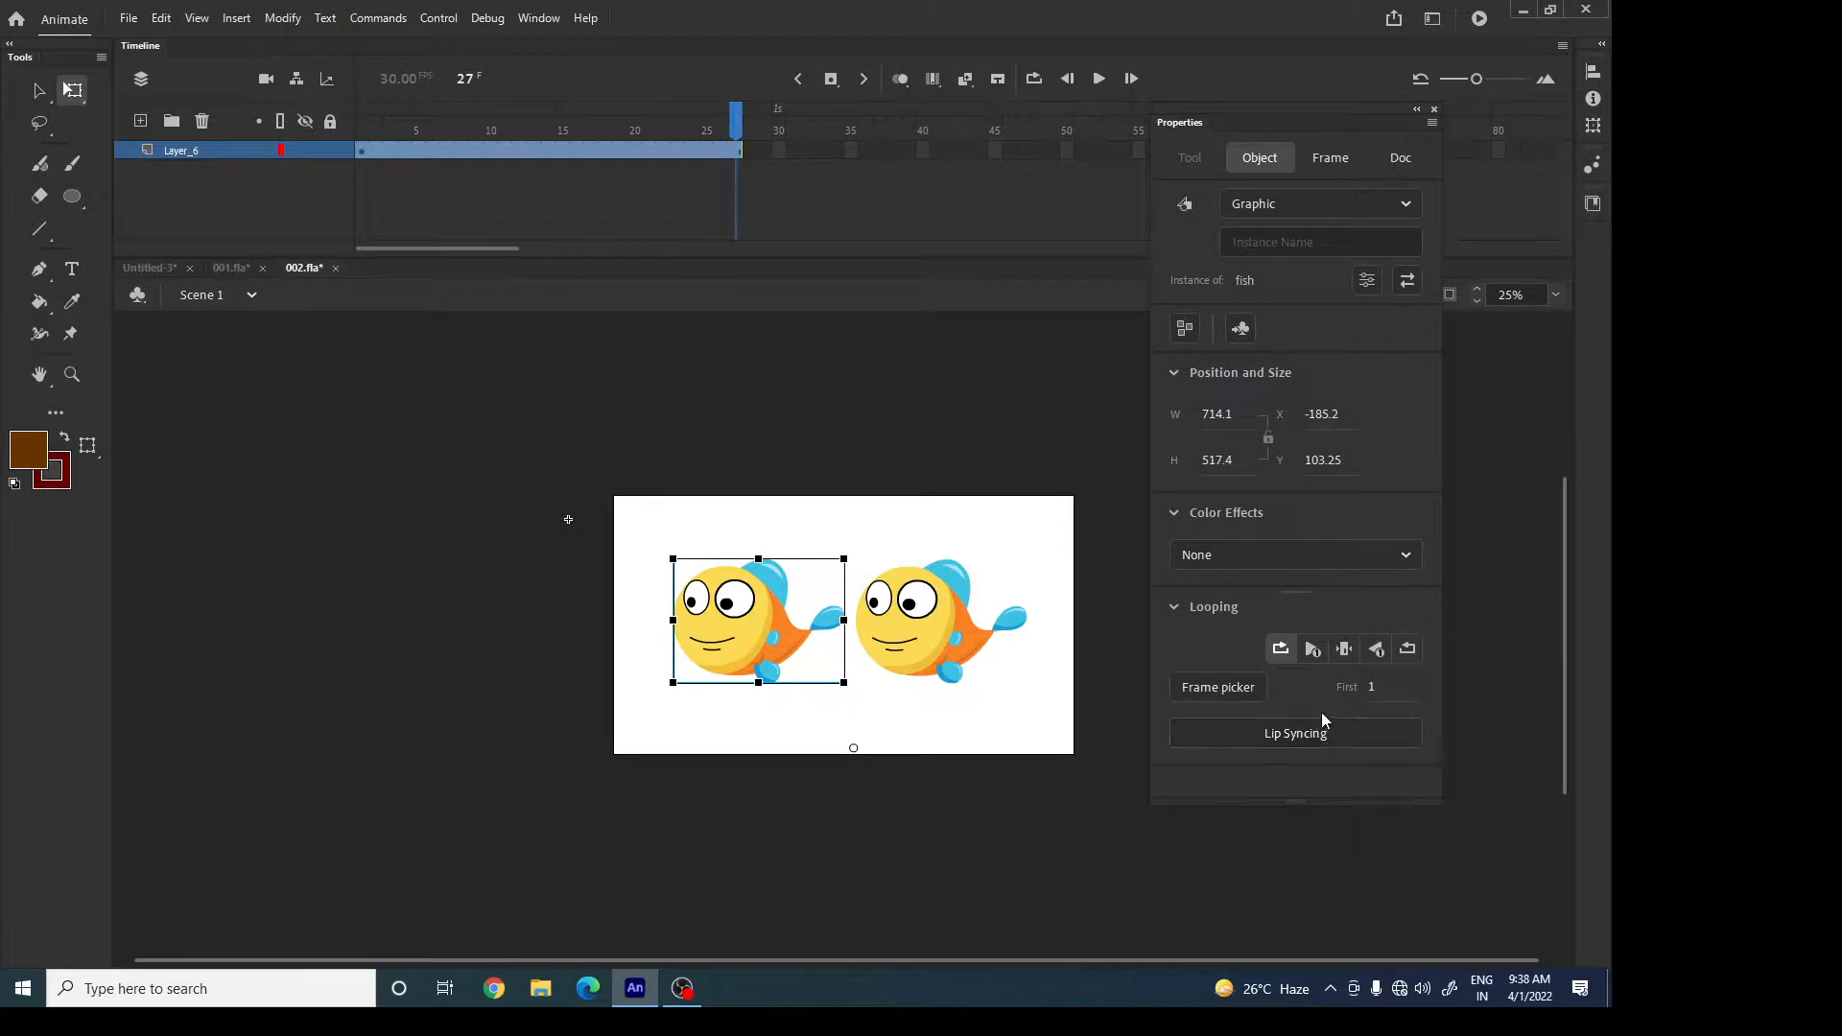
left_click(1231, 688)
left_click_drag(1500, 591, 229, 358)
left_click_drag(501, 407, 459, 444)
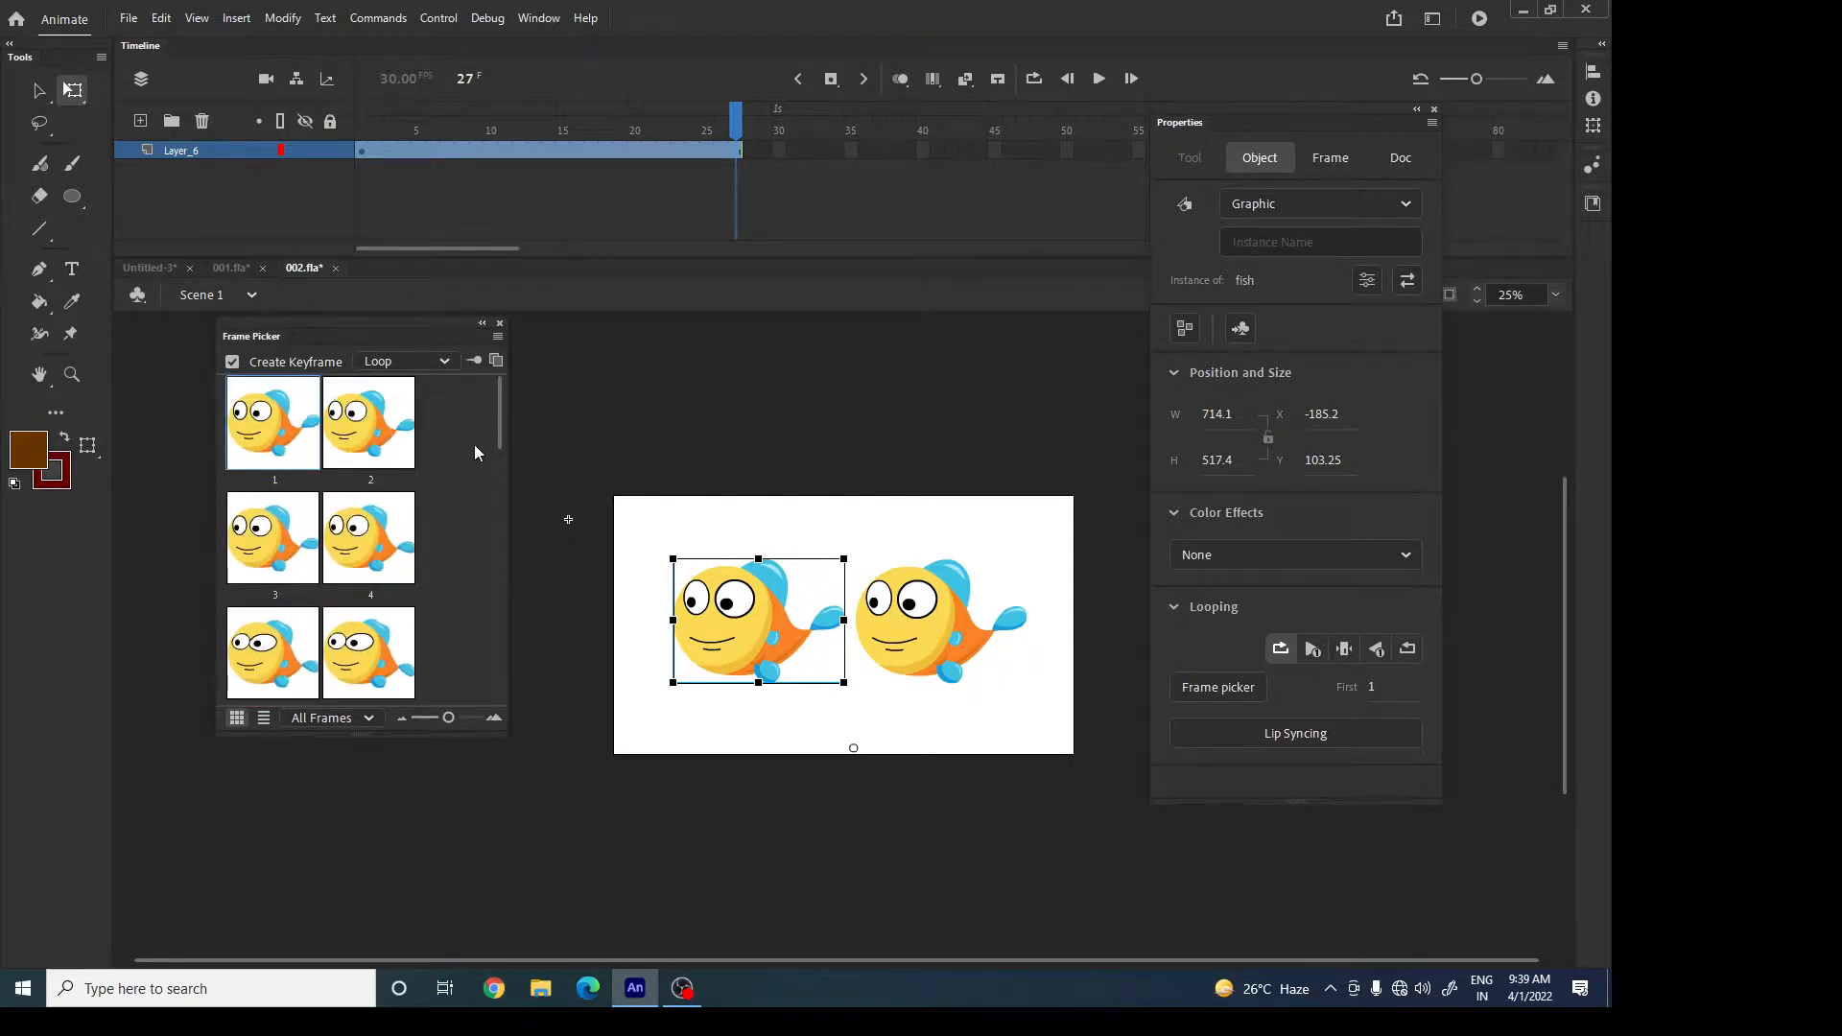
left_click(499, 324)
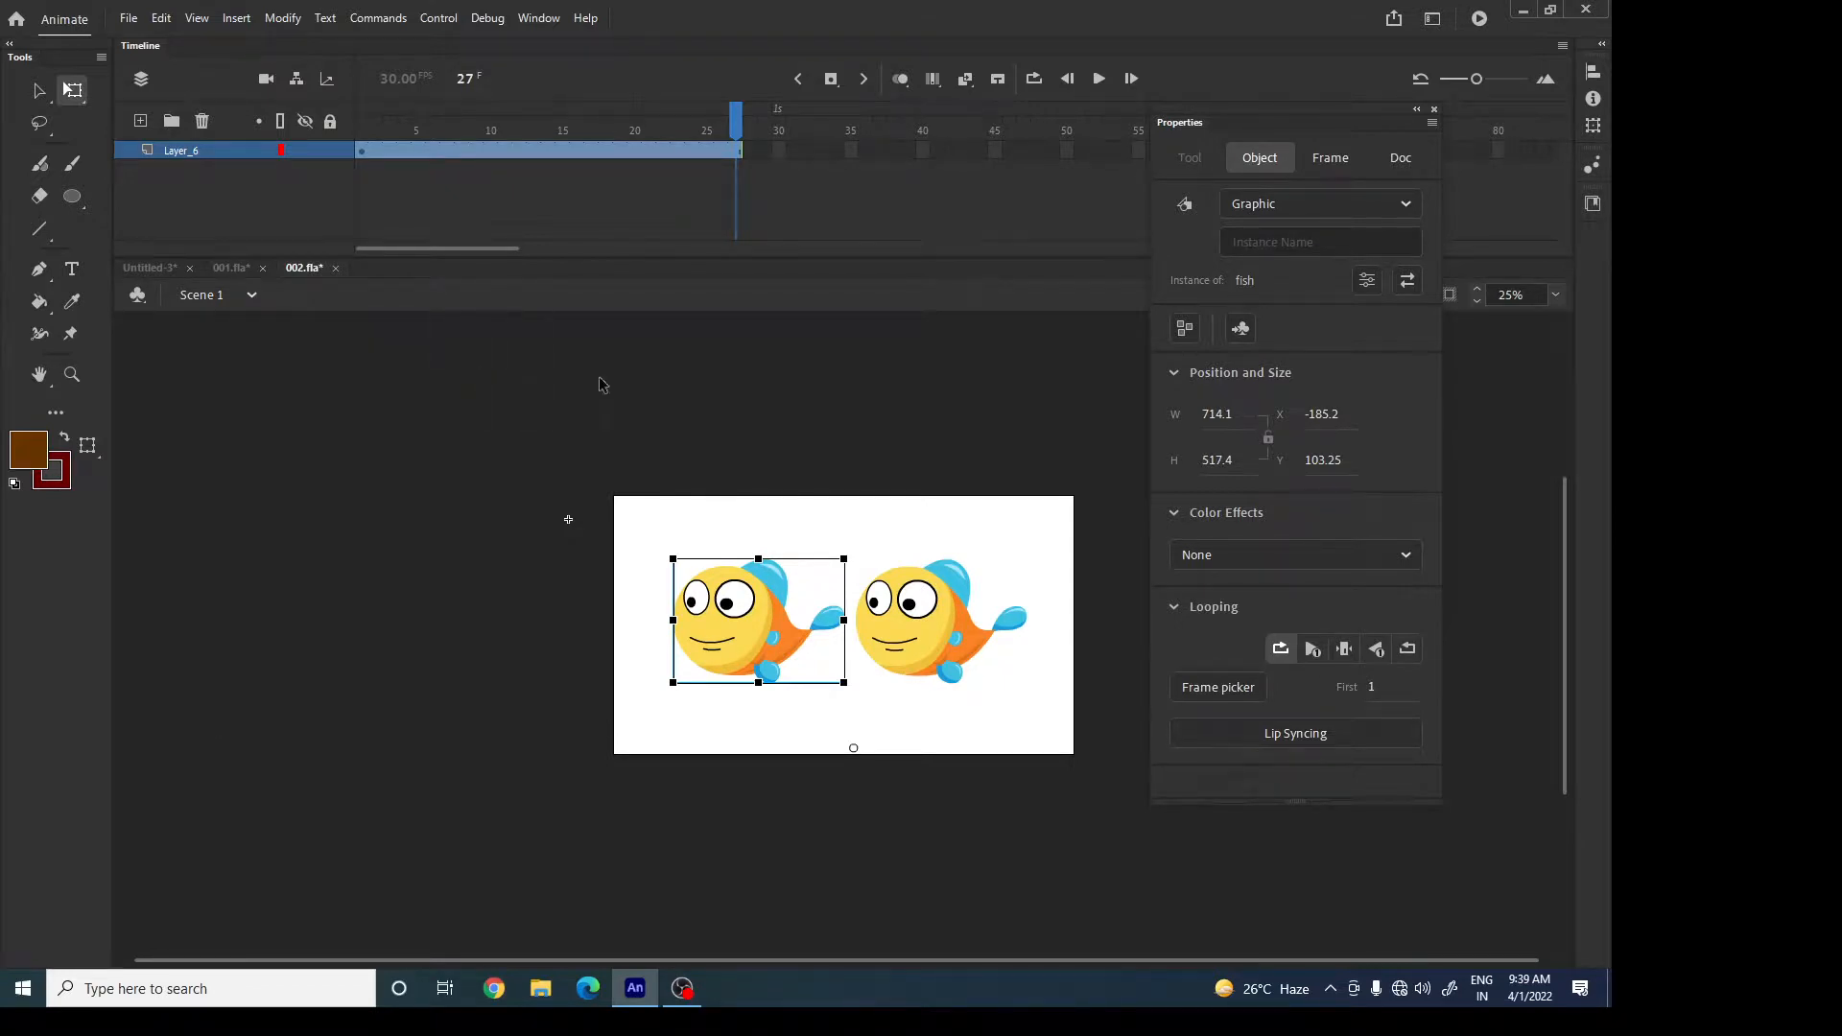
Compare the property sections of the Movie Clip fish and the Graphic fish, collapsing the sections already examined.
left_click(913, 469)
left_click(921, 633)
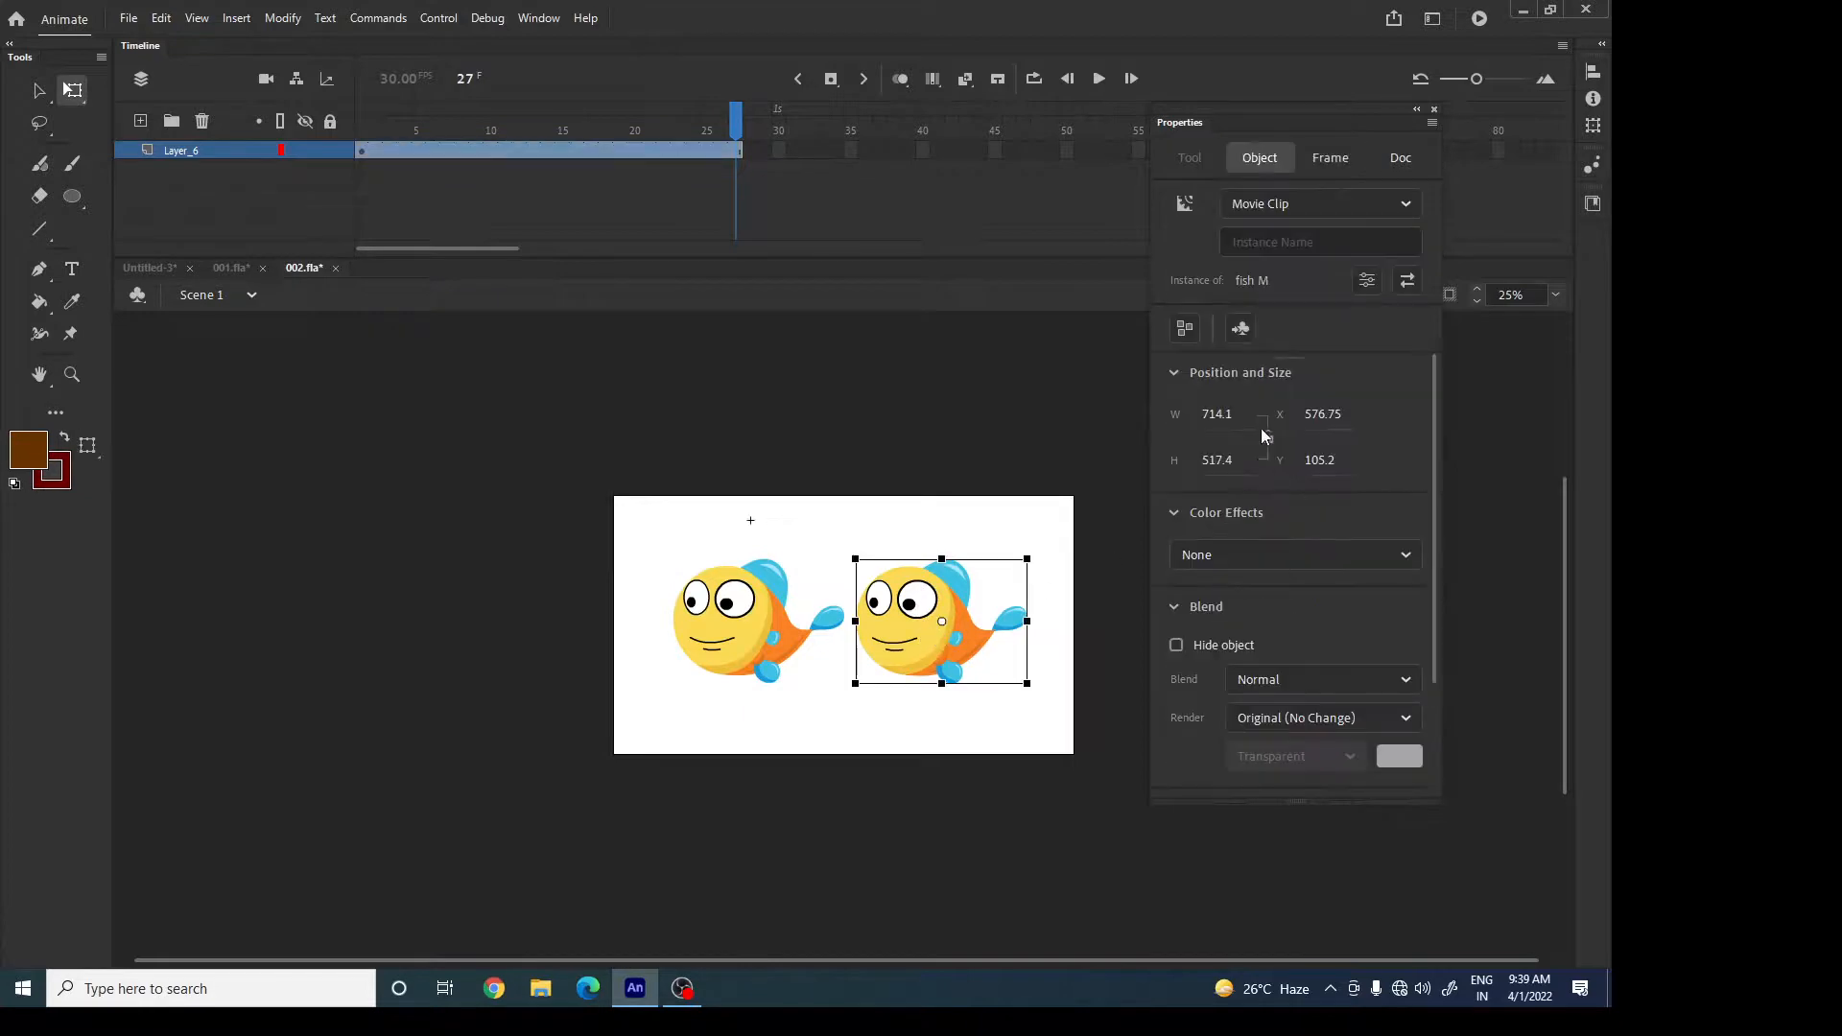
left_click(1175, 373)
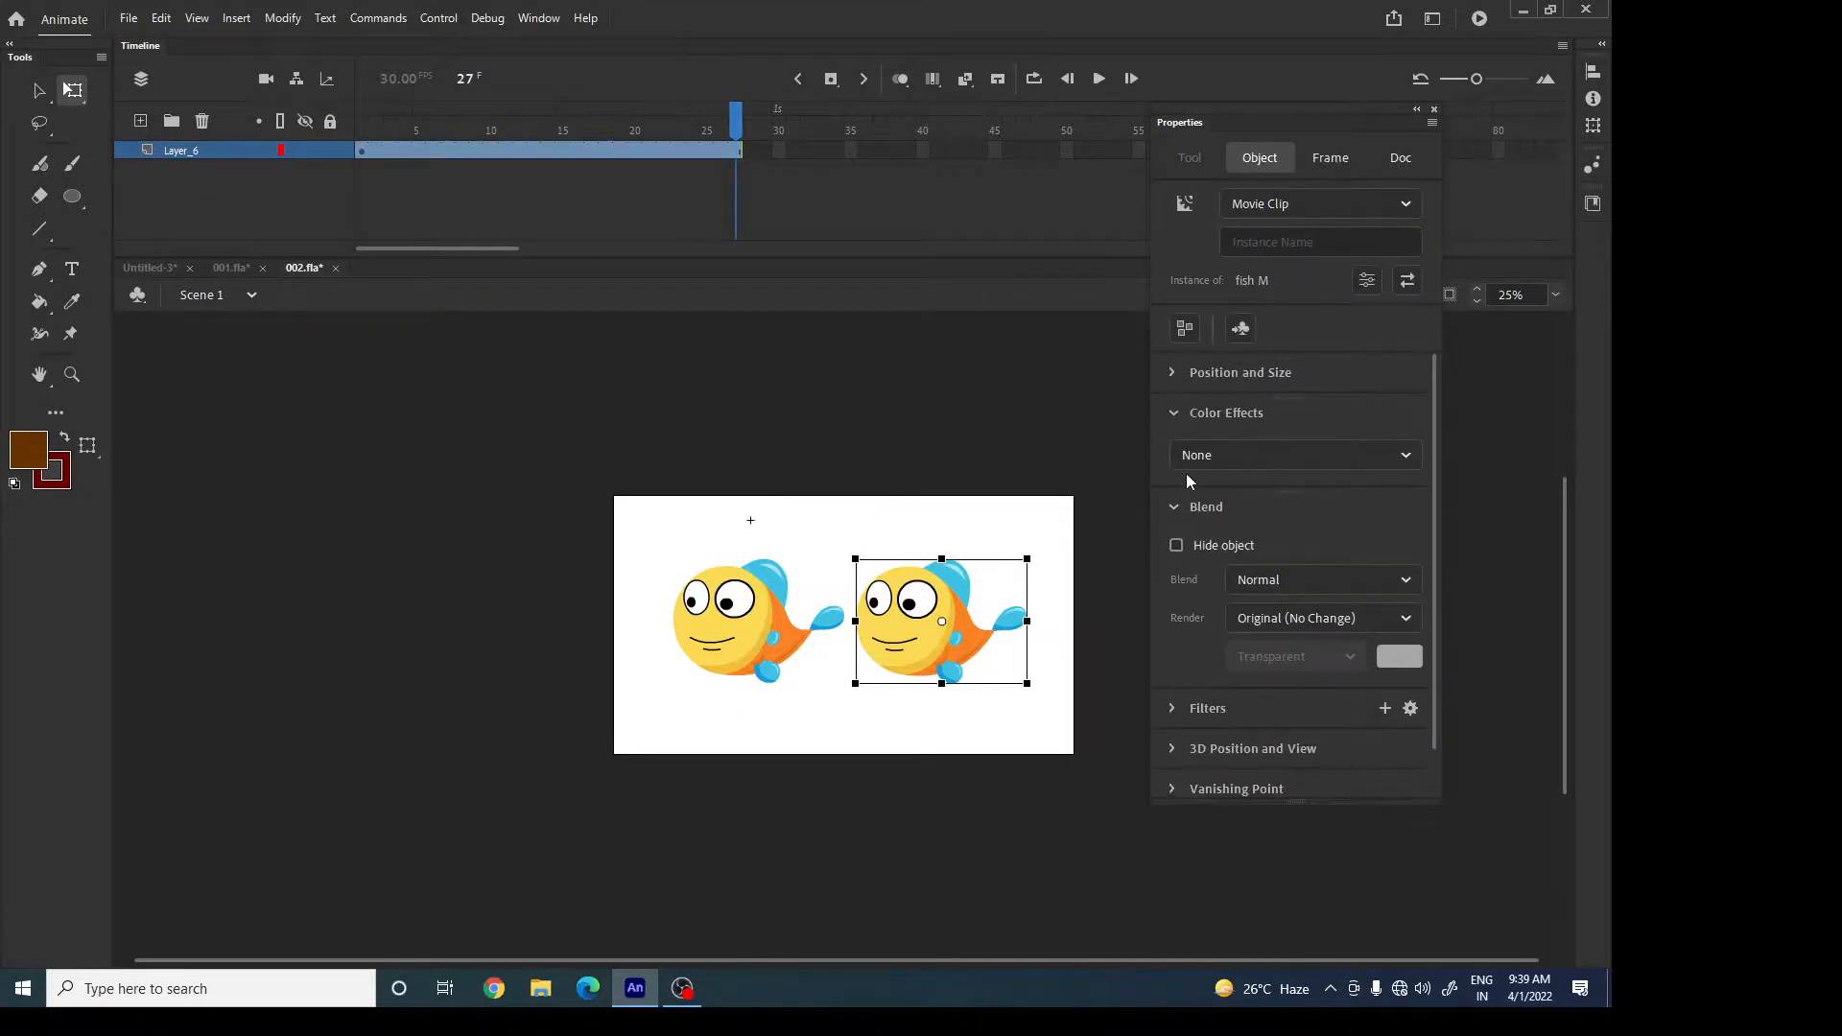
left_click(1175, 508)
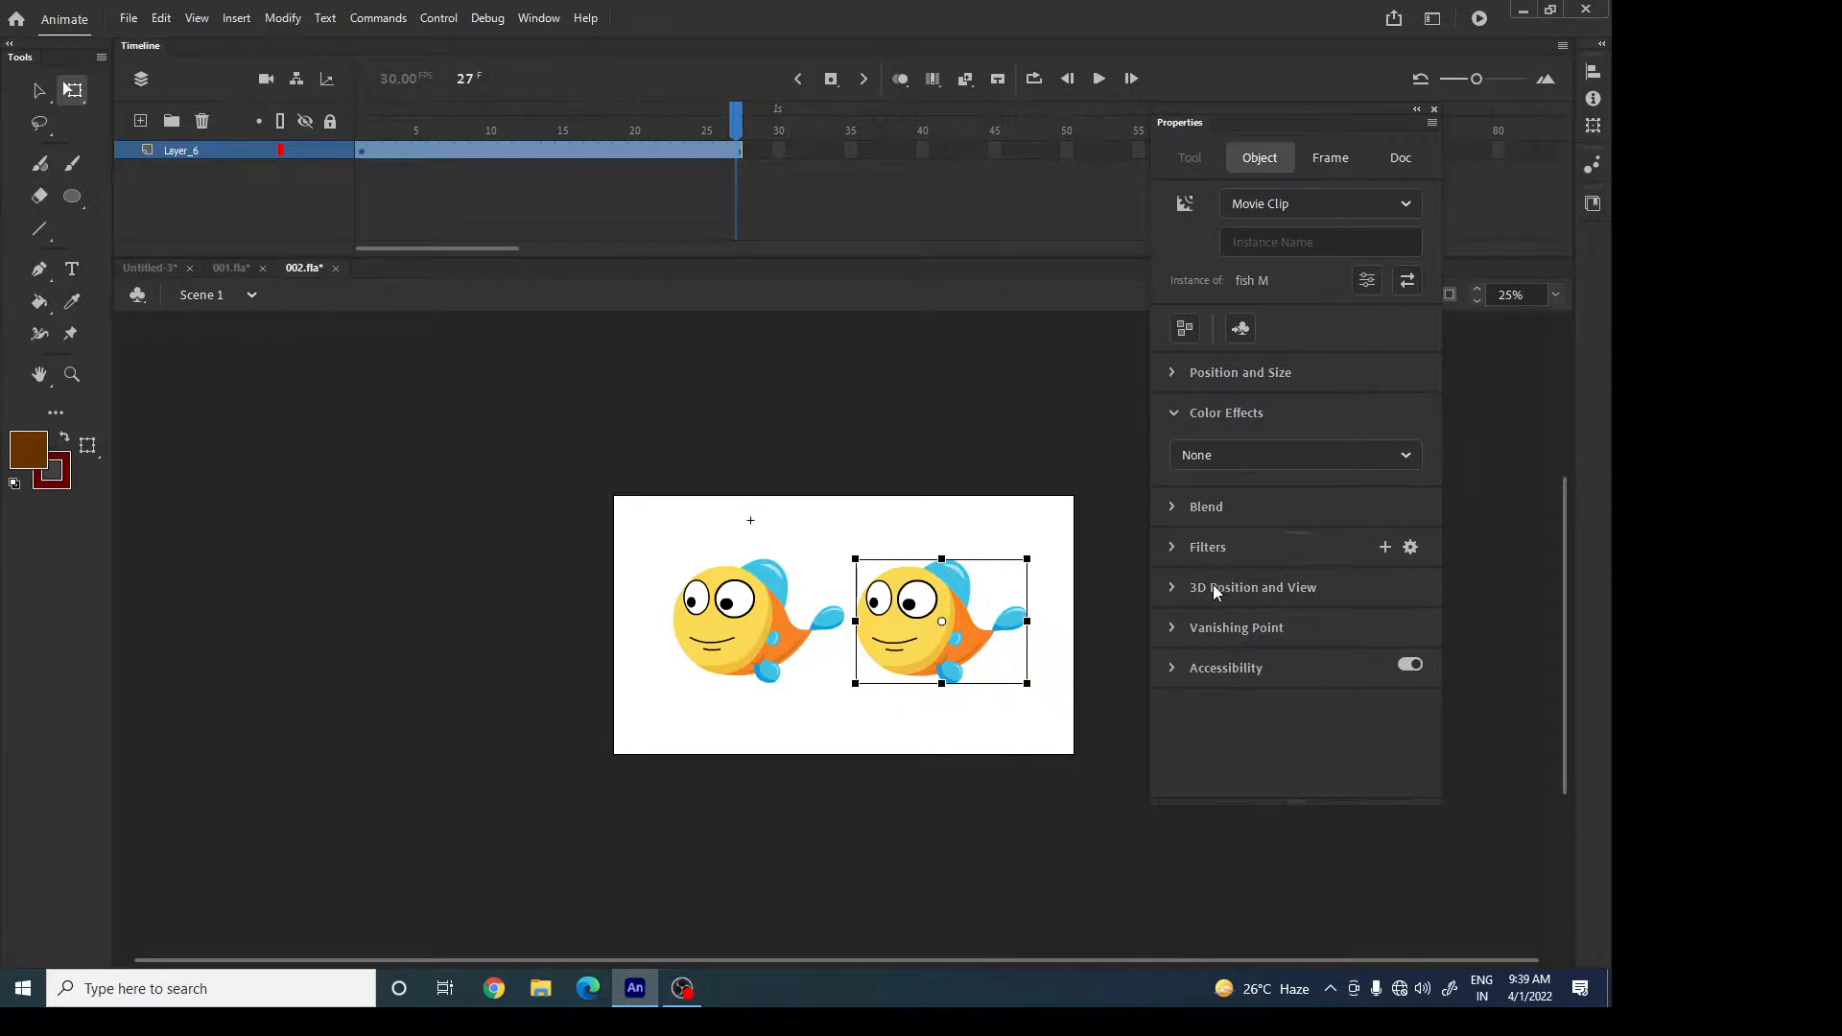
left_click(732, 630)
left_click(1176, 512)
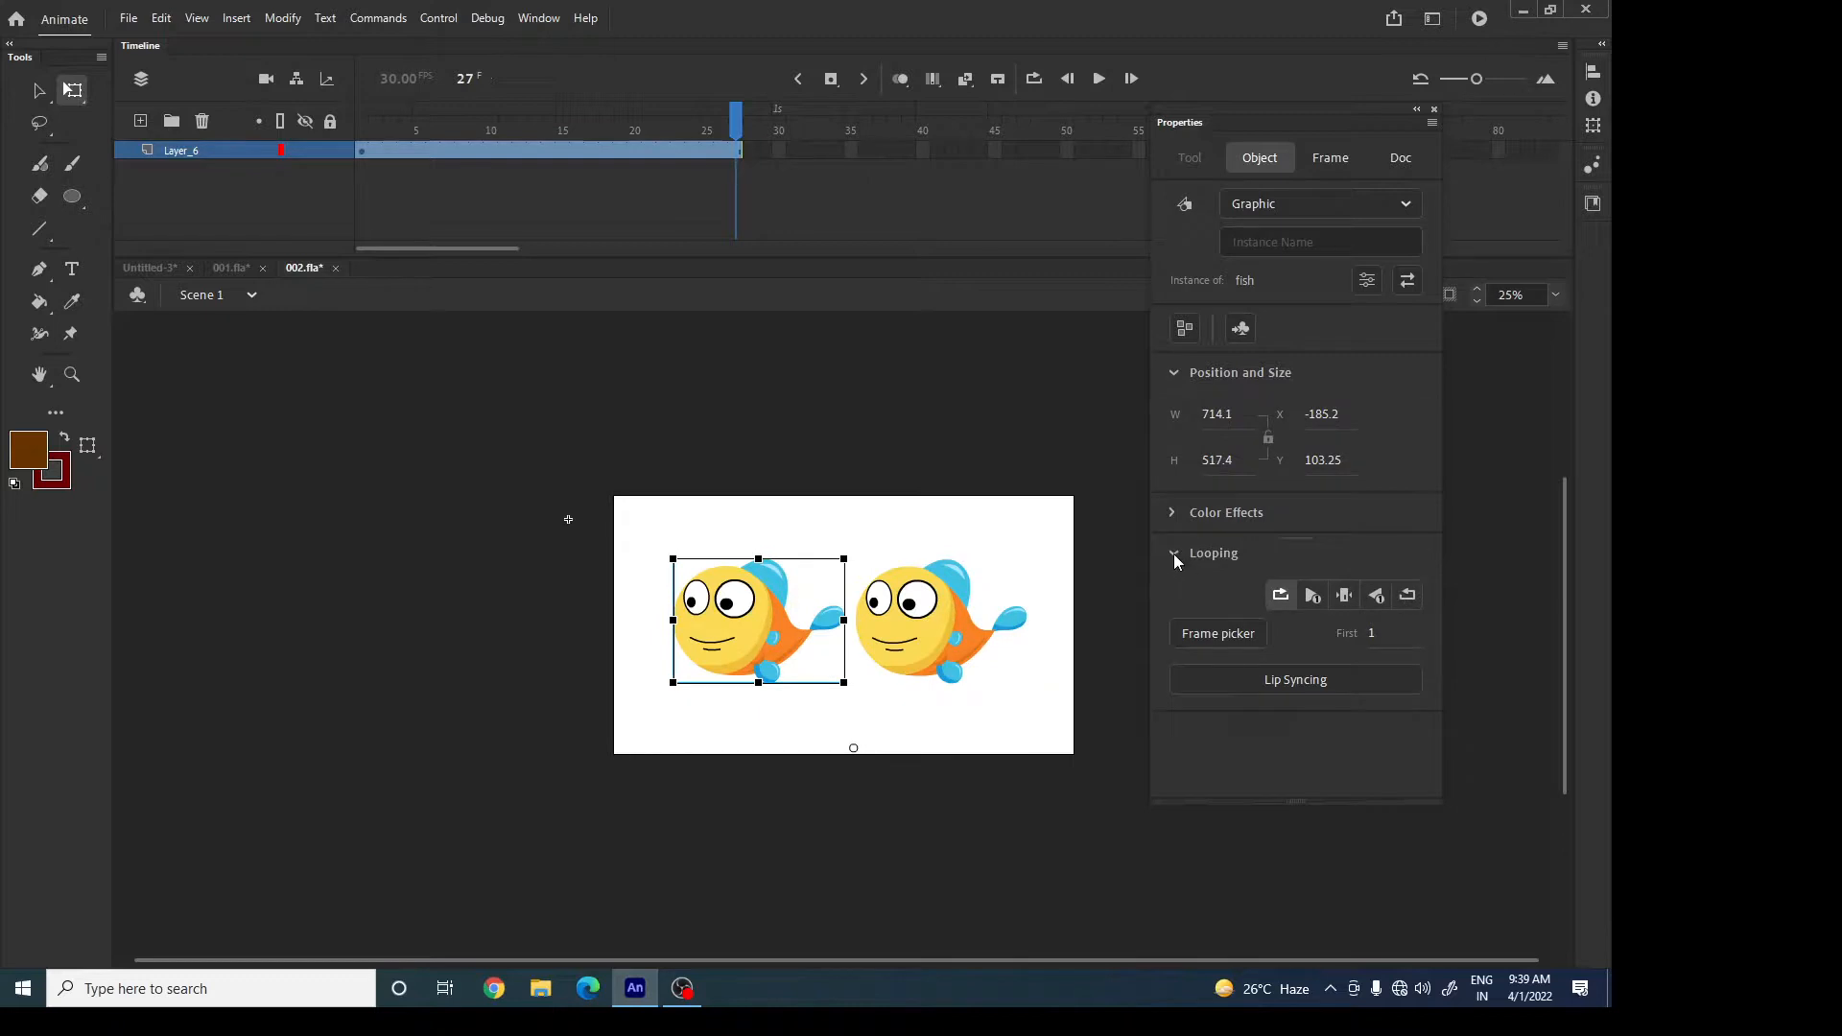
left_click(1175, 556)
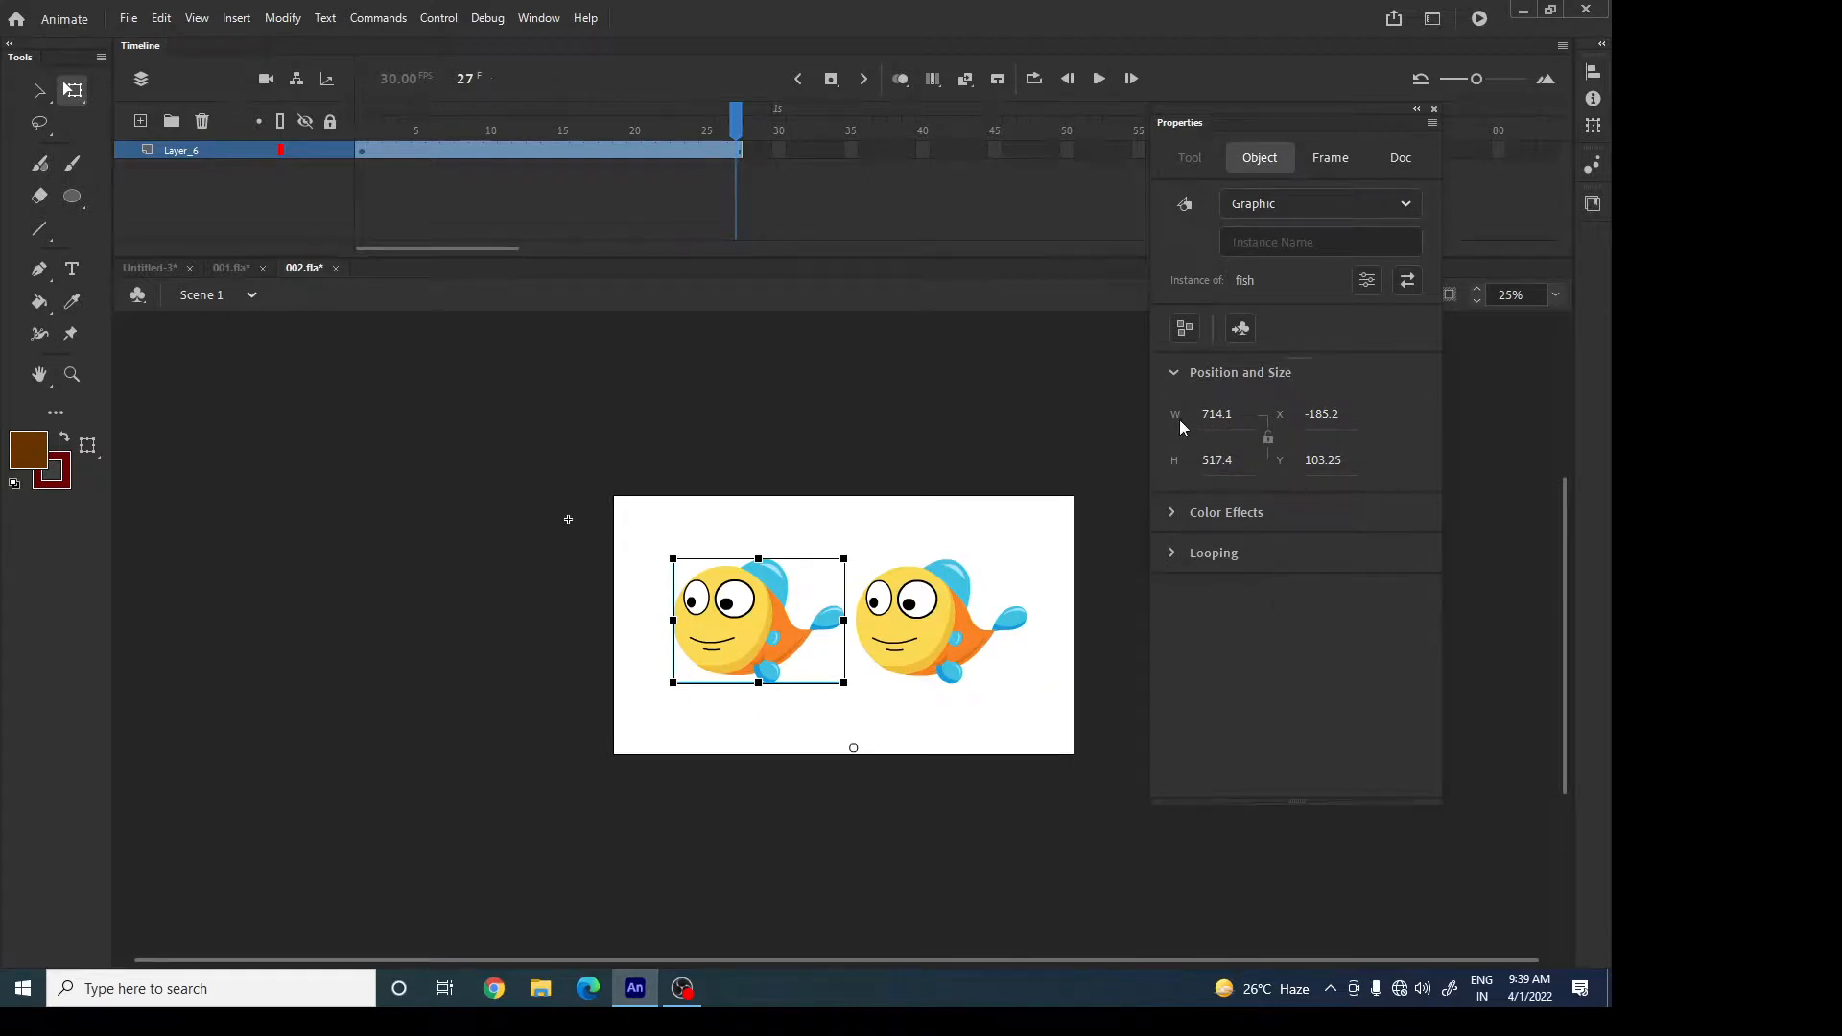
left_click(1175, 376)
Add a Drop Shadow filter to the Movie Clip fish with blur 40, distance 68 and angle 17°.
left_click(1007, 587)
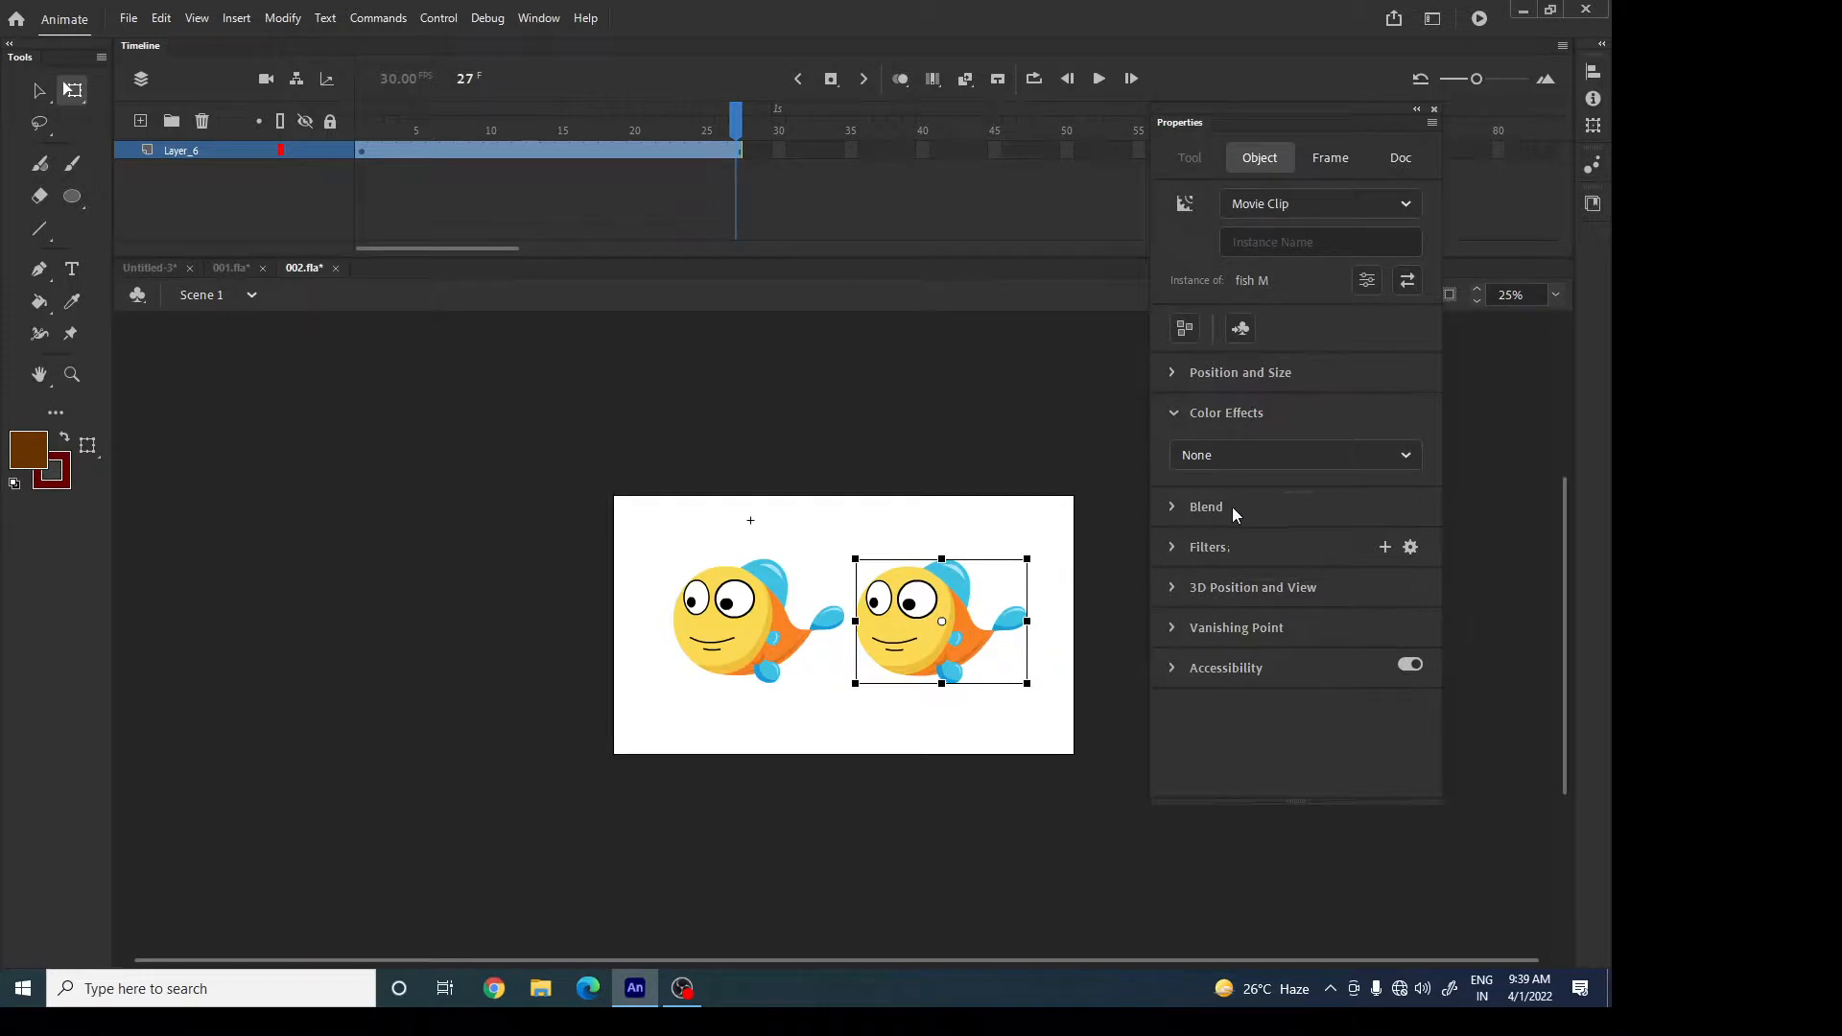
left_click(1225, 554)
left_click(1385, 547)
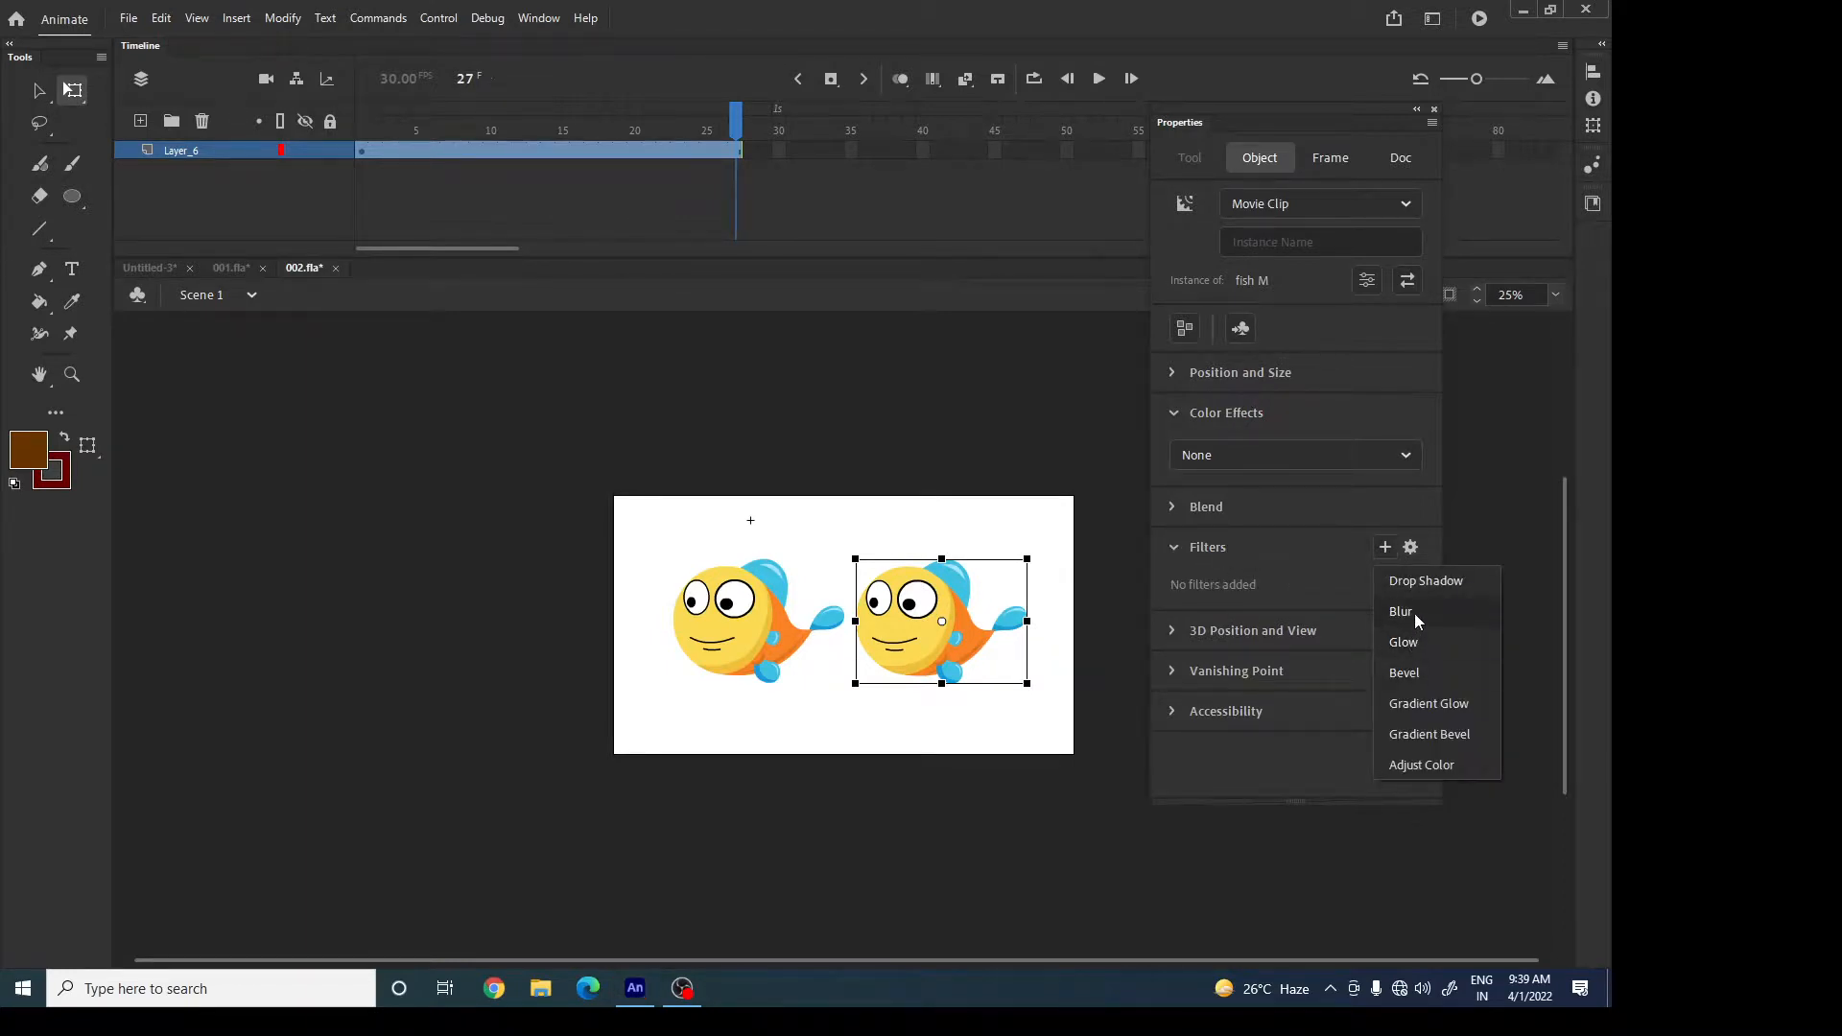
left_click(1431, 580)
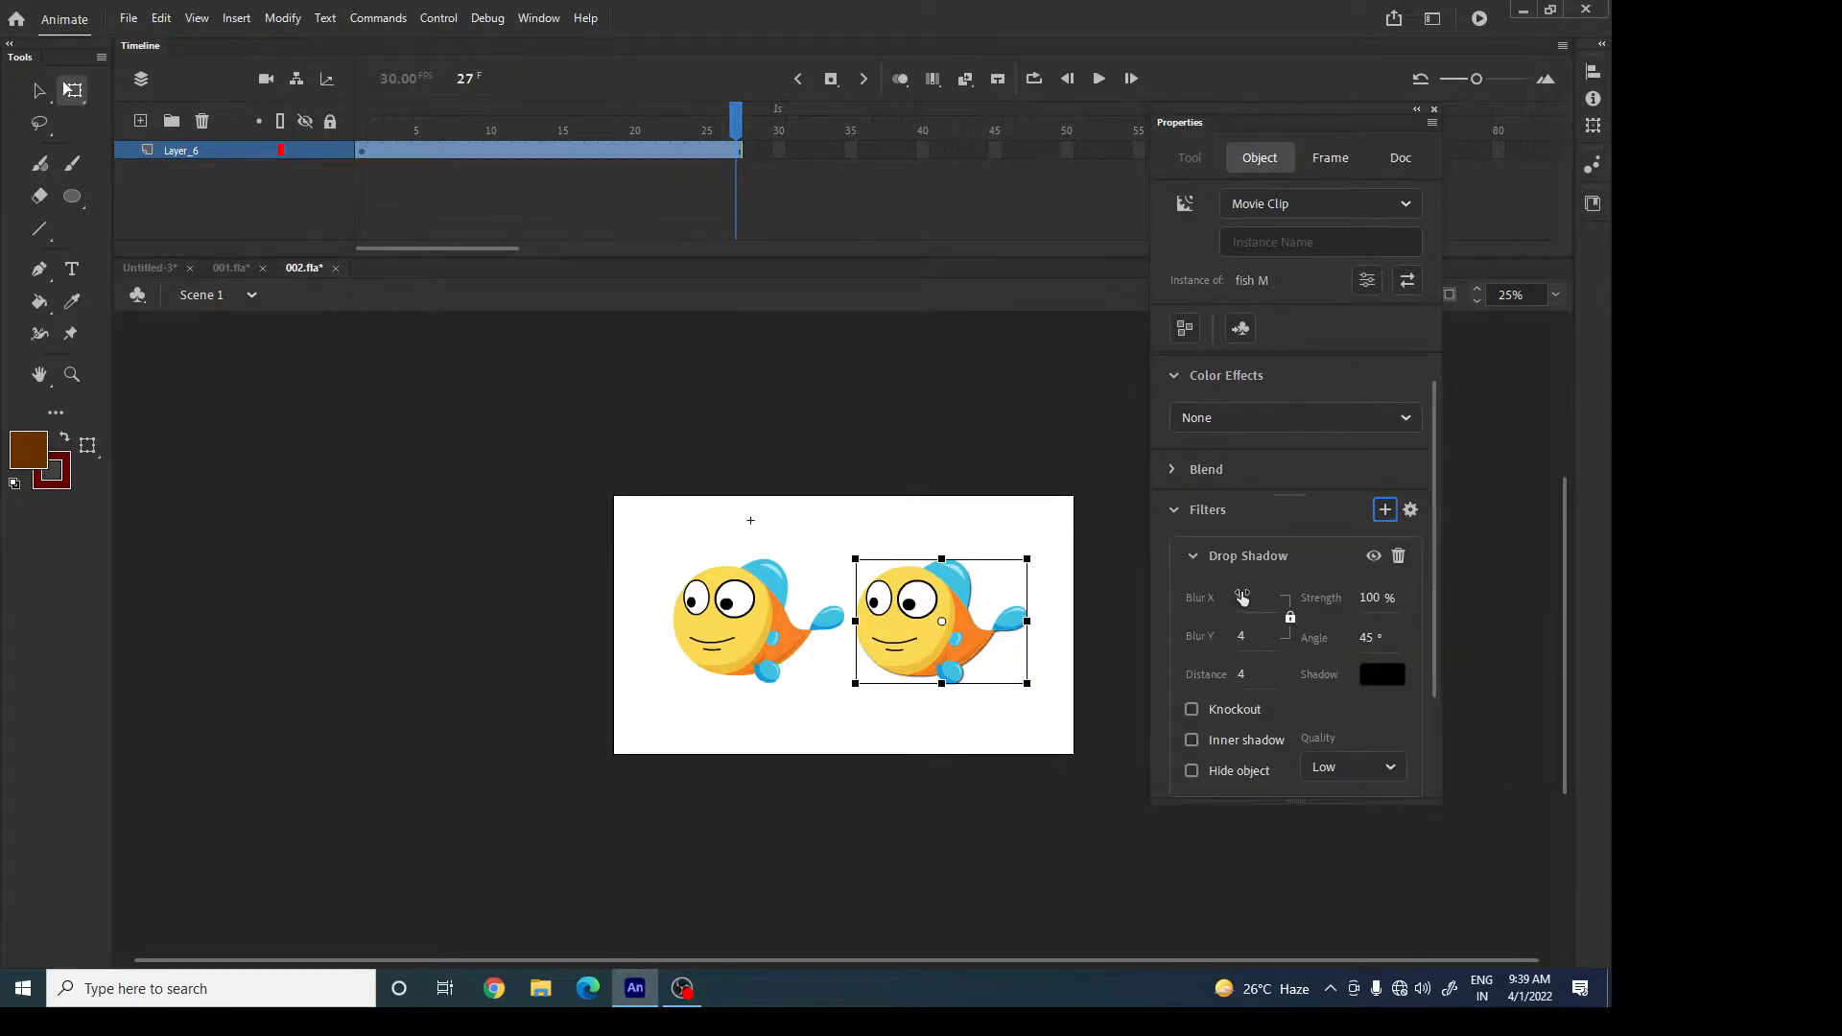
left_click_drag(1246, 593, 1282, 592)
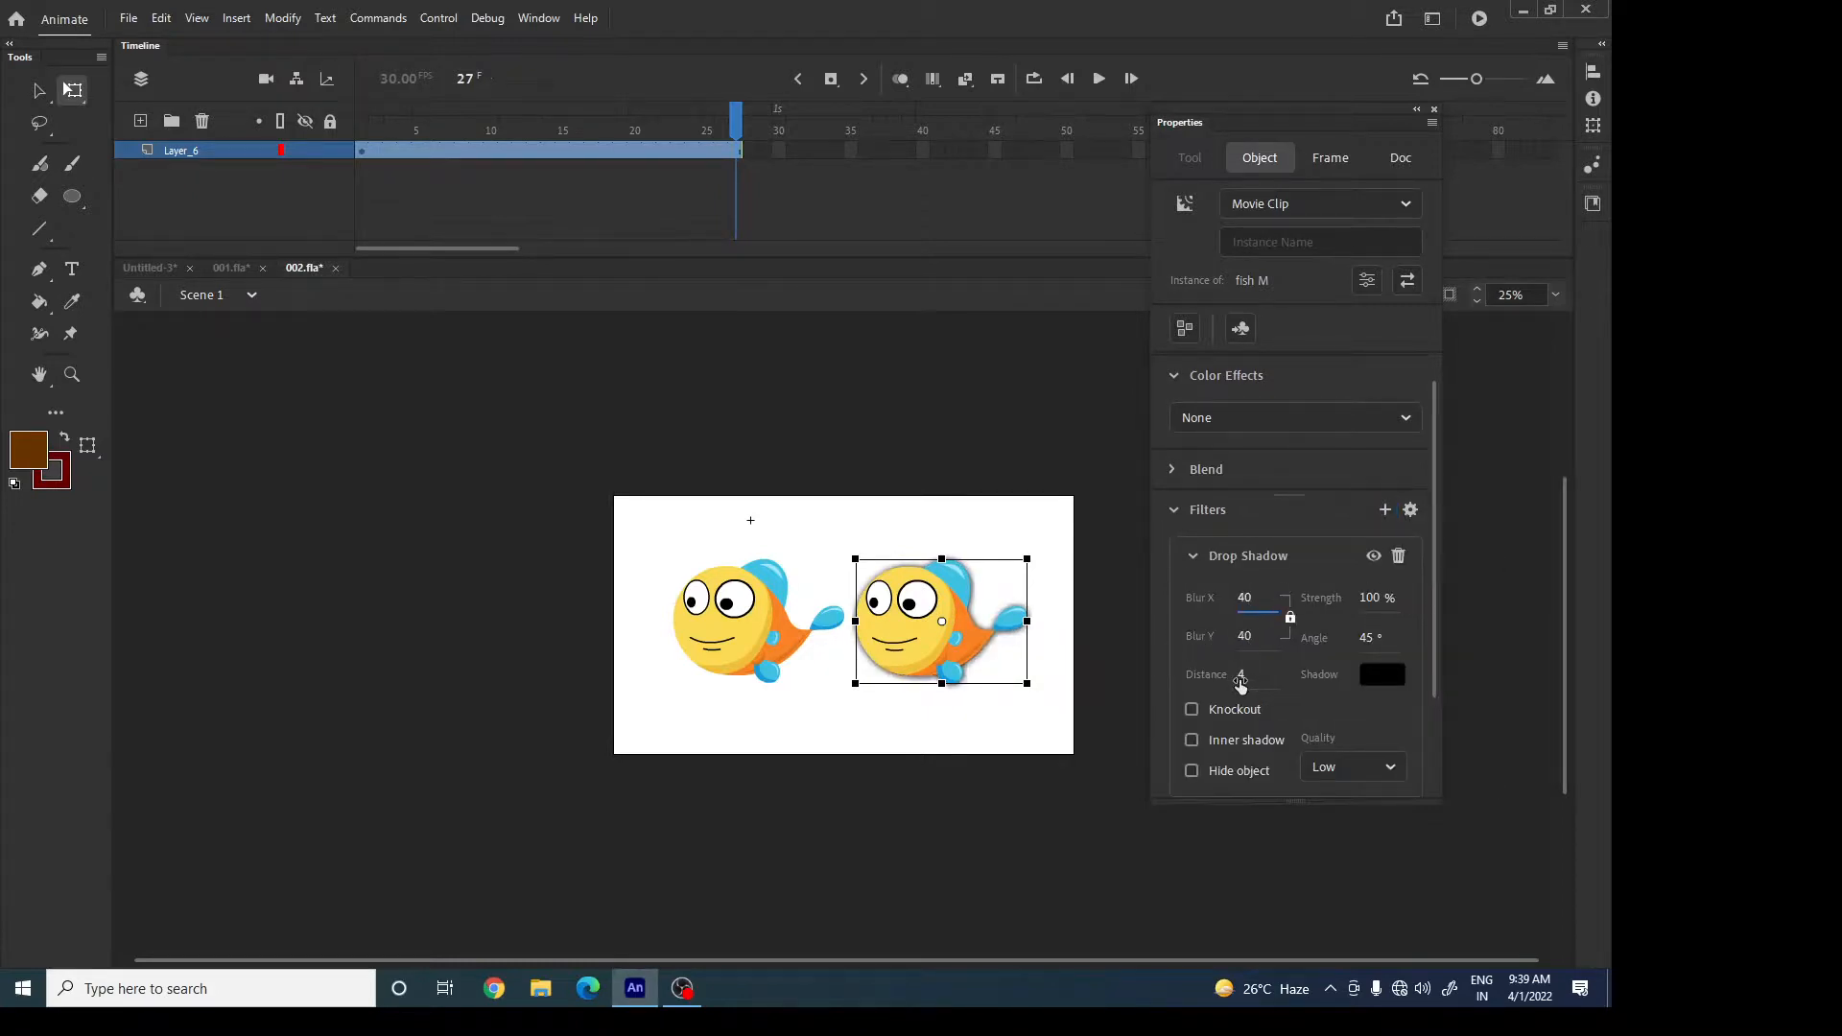
left_click_drag(1242, 678, 1353, 637)
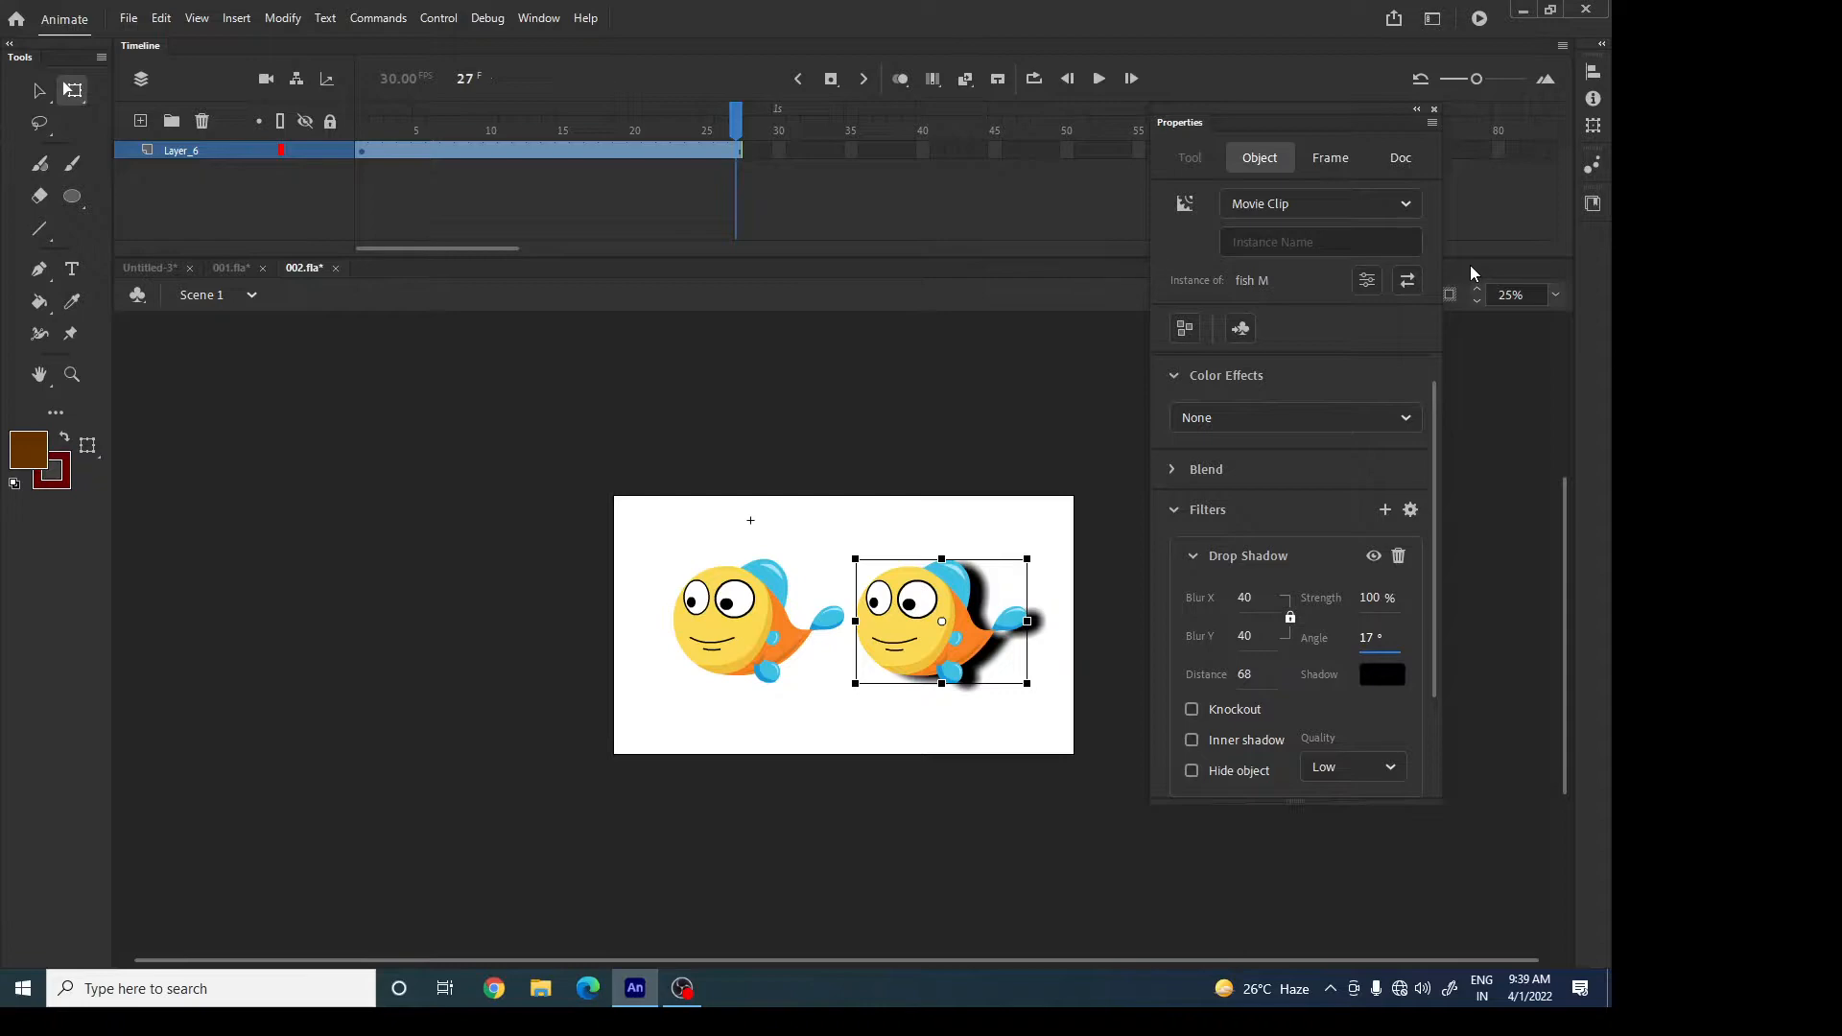
Test the movie with the drop shadow, close the preview, and delete the Drop Shadow filter from the Movie Clip fish.
key("ctrl+Return")
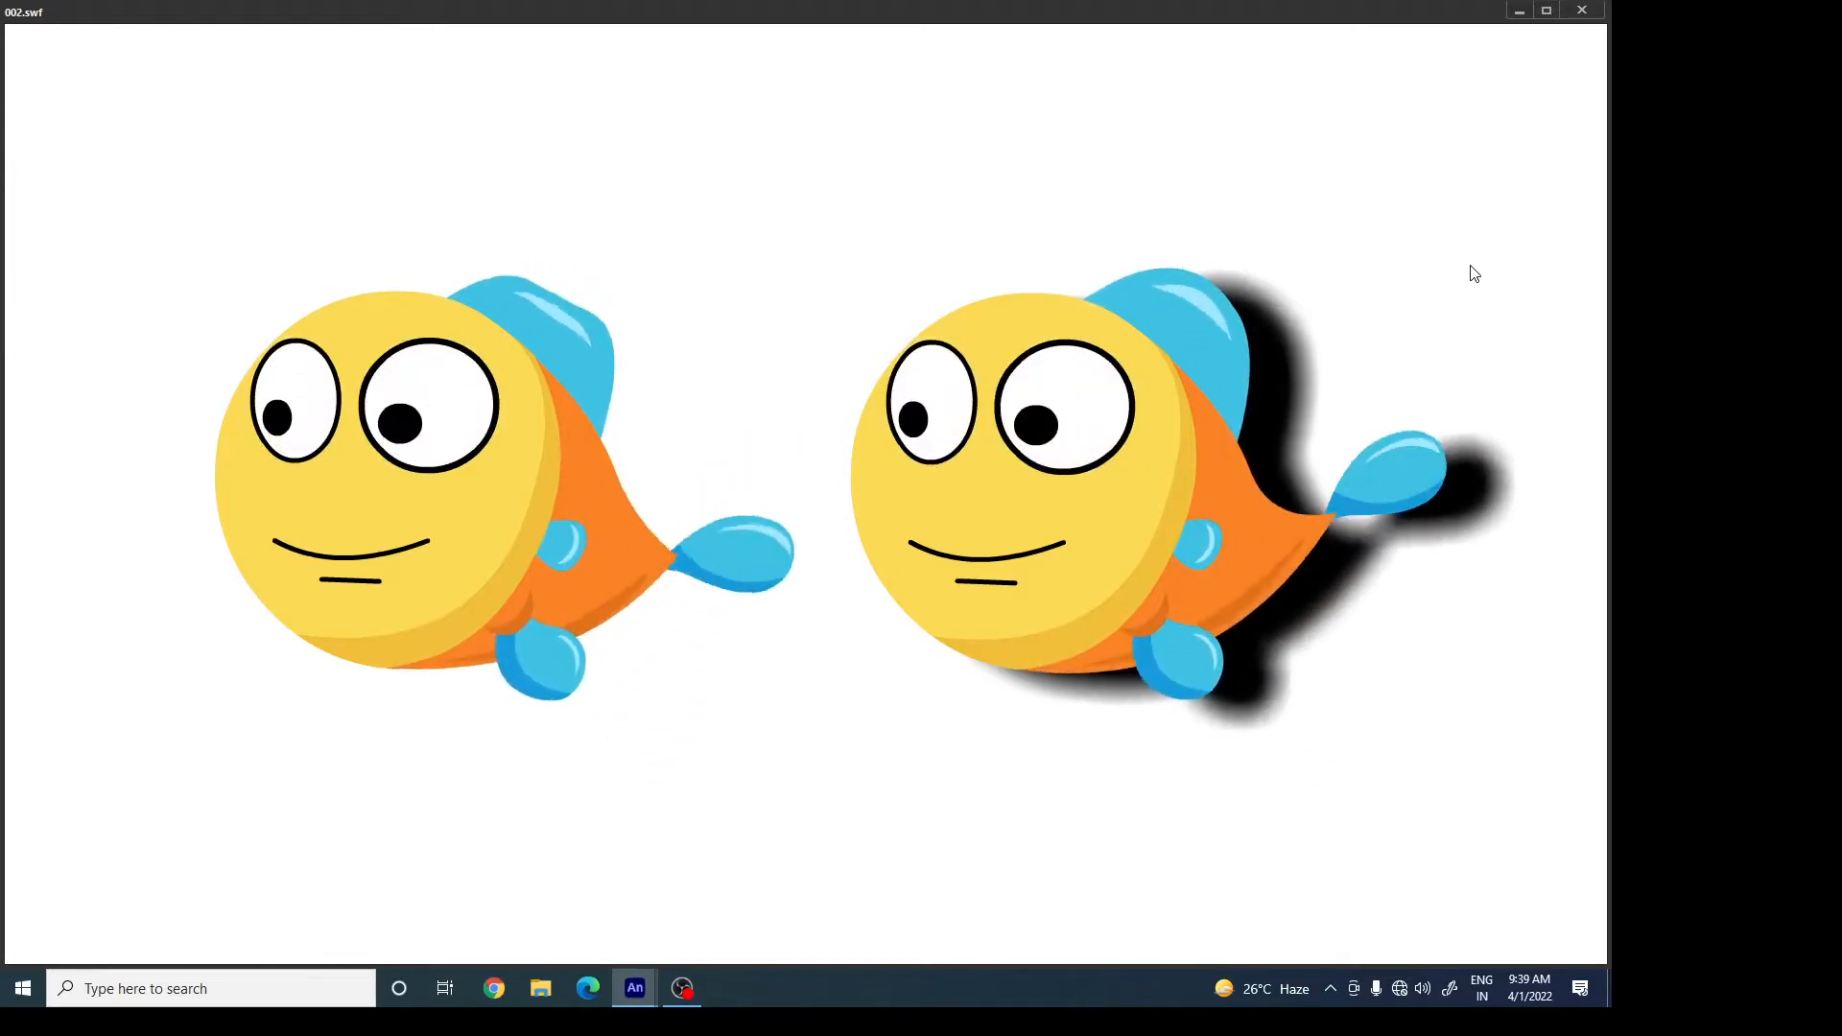
left_click(1581, 10)
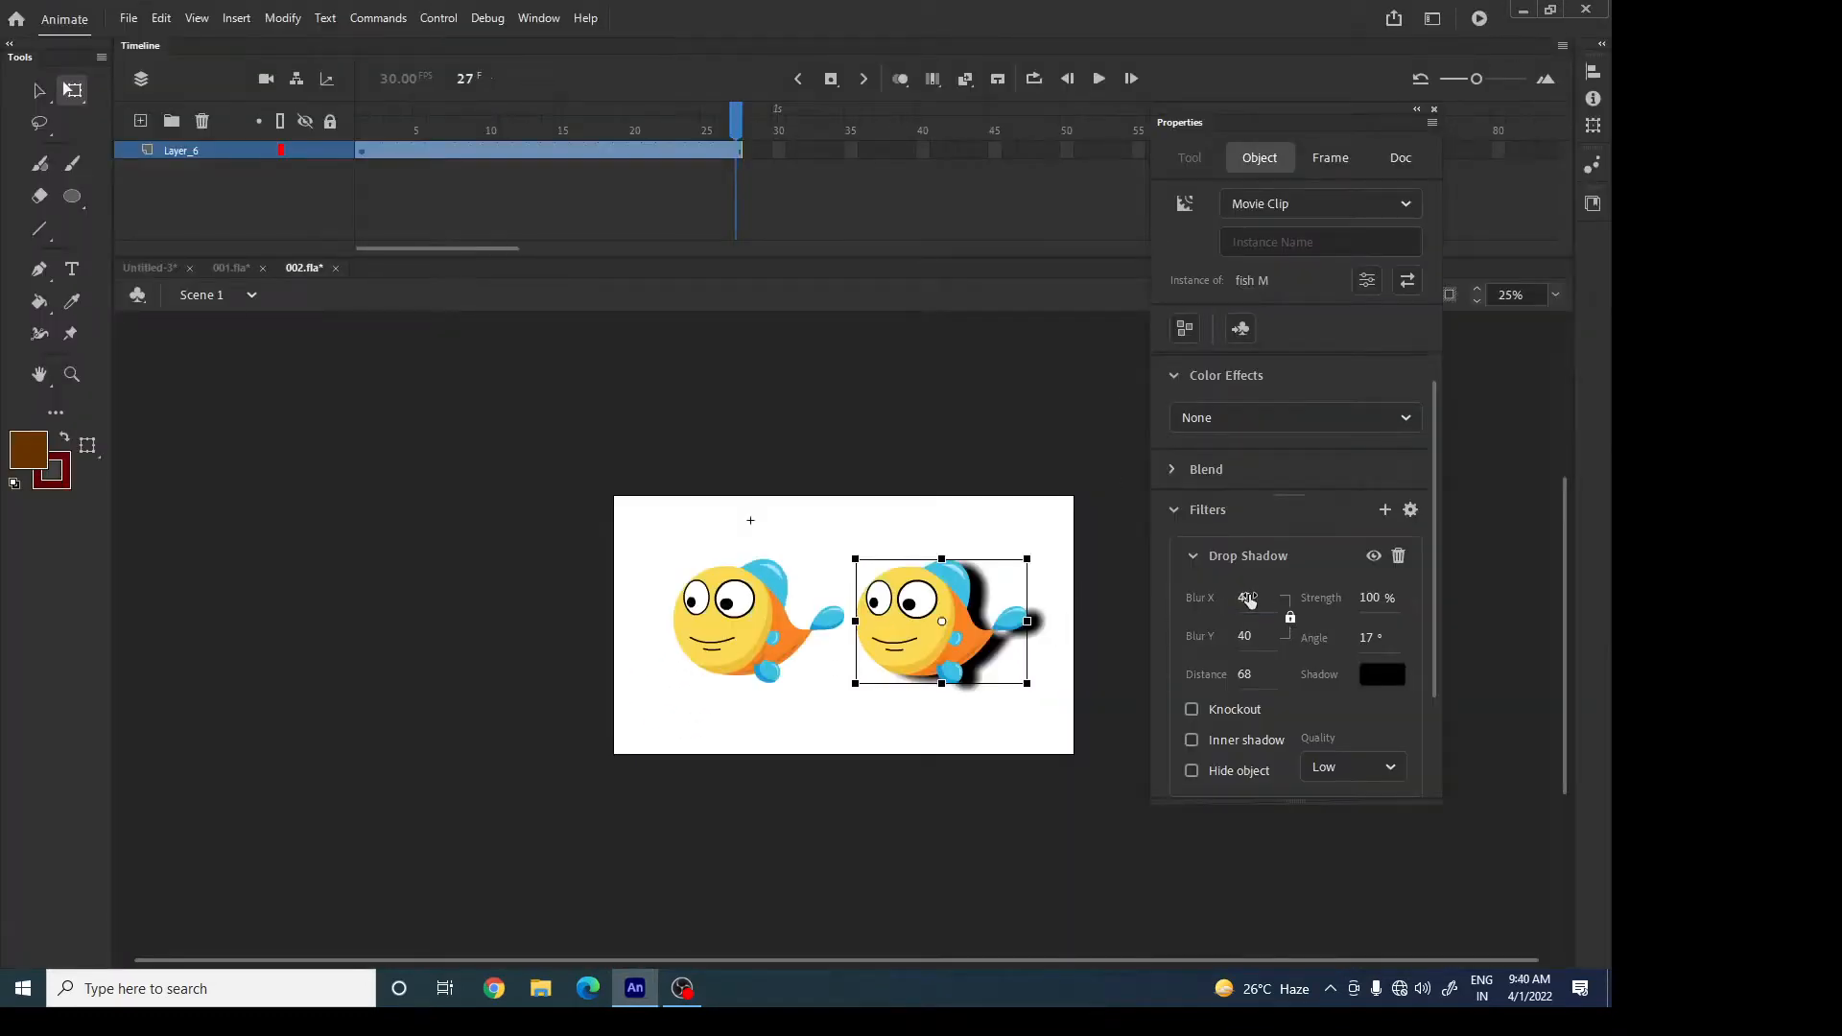
mouse_move(1246, 597)
left_mouse_down()
mouse_move(1287, 595)
mouse_move(1248, 595)
left_mouse_up()
left_click(1259, 558)
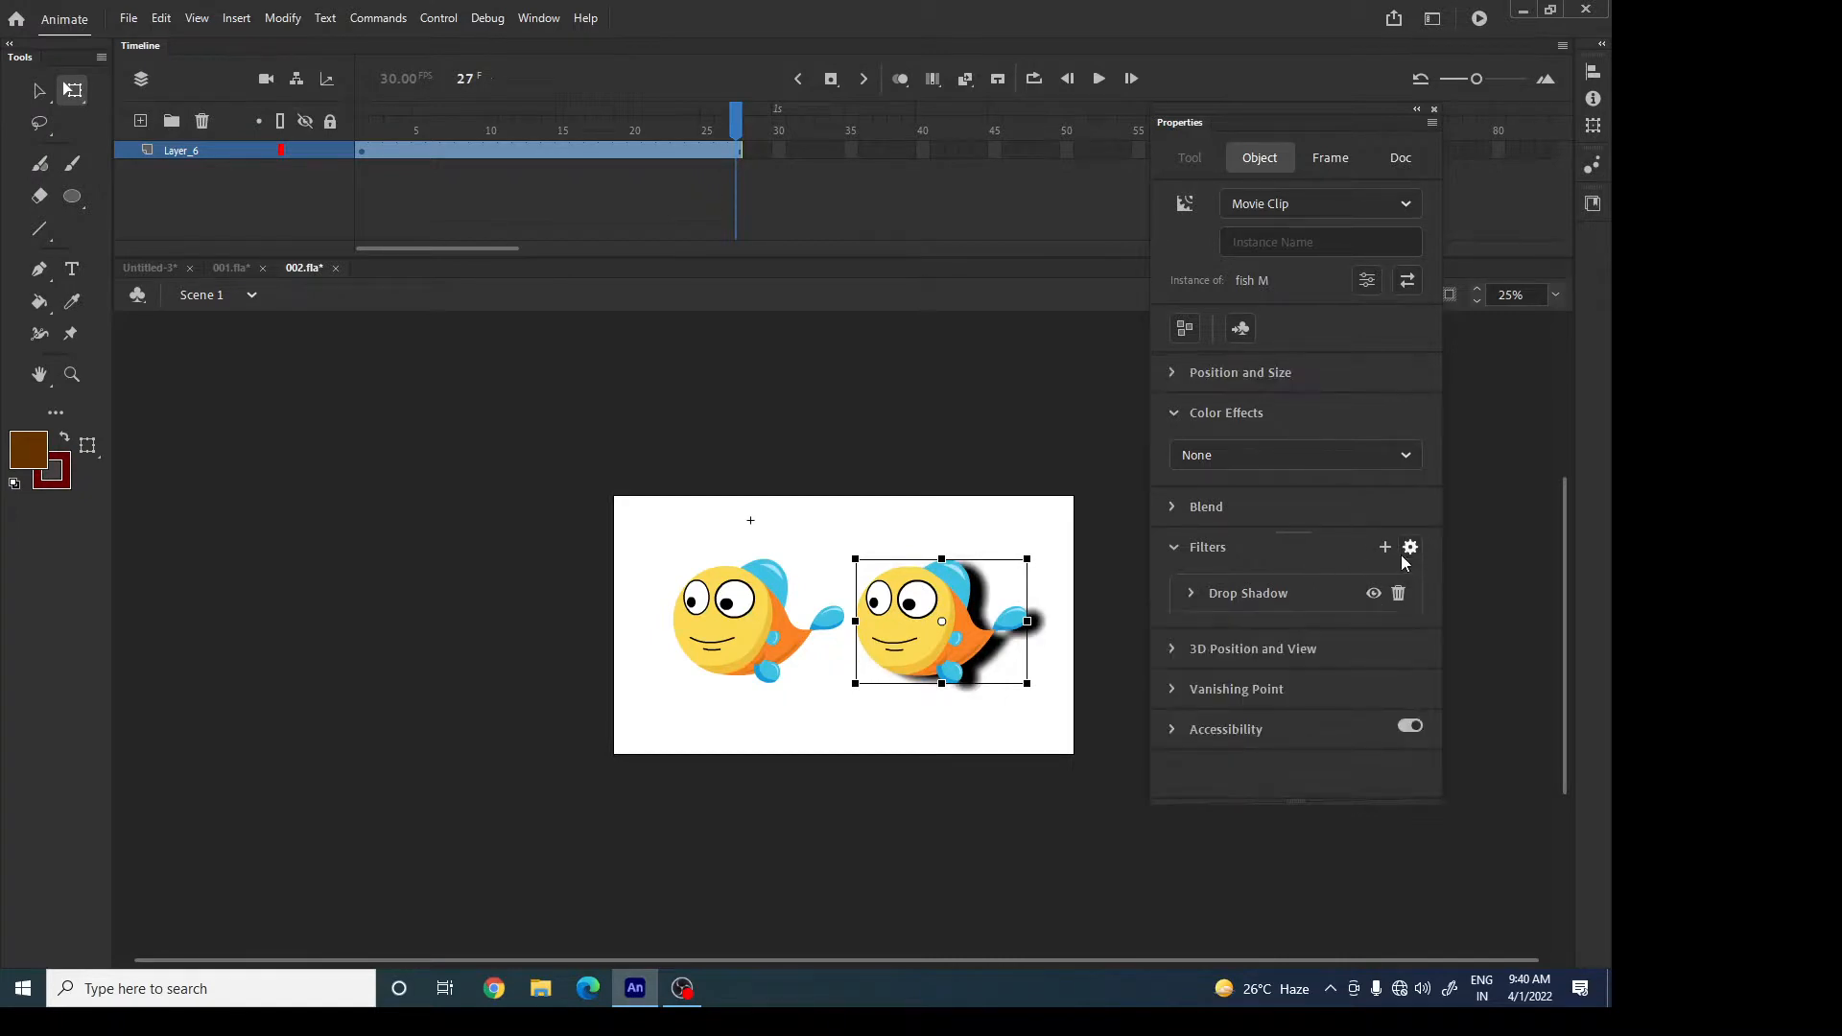
left_click(1398, 593)
Add a Blur filter of 42 to the Movie Clip fish, test the movie, and close the preview.
left_click(1385, 547)
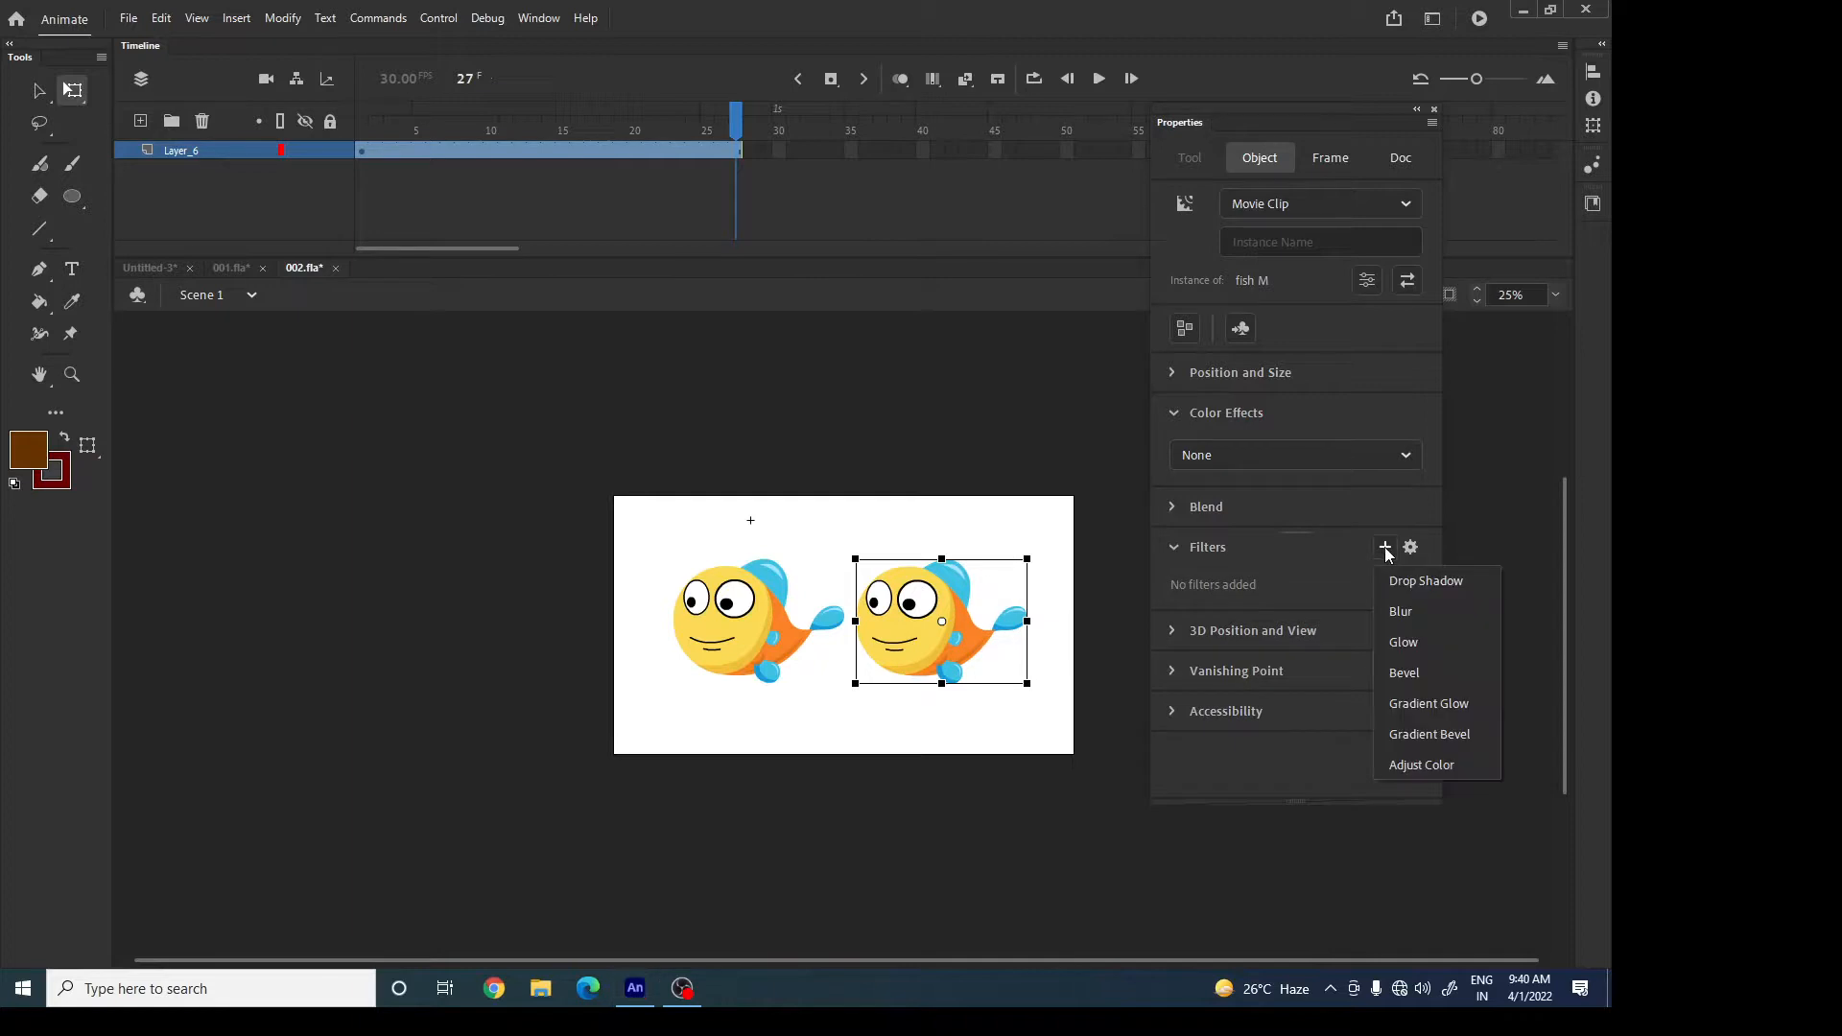
left_click(1403, 614)
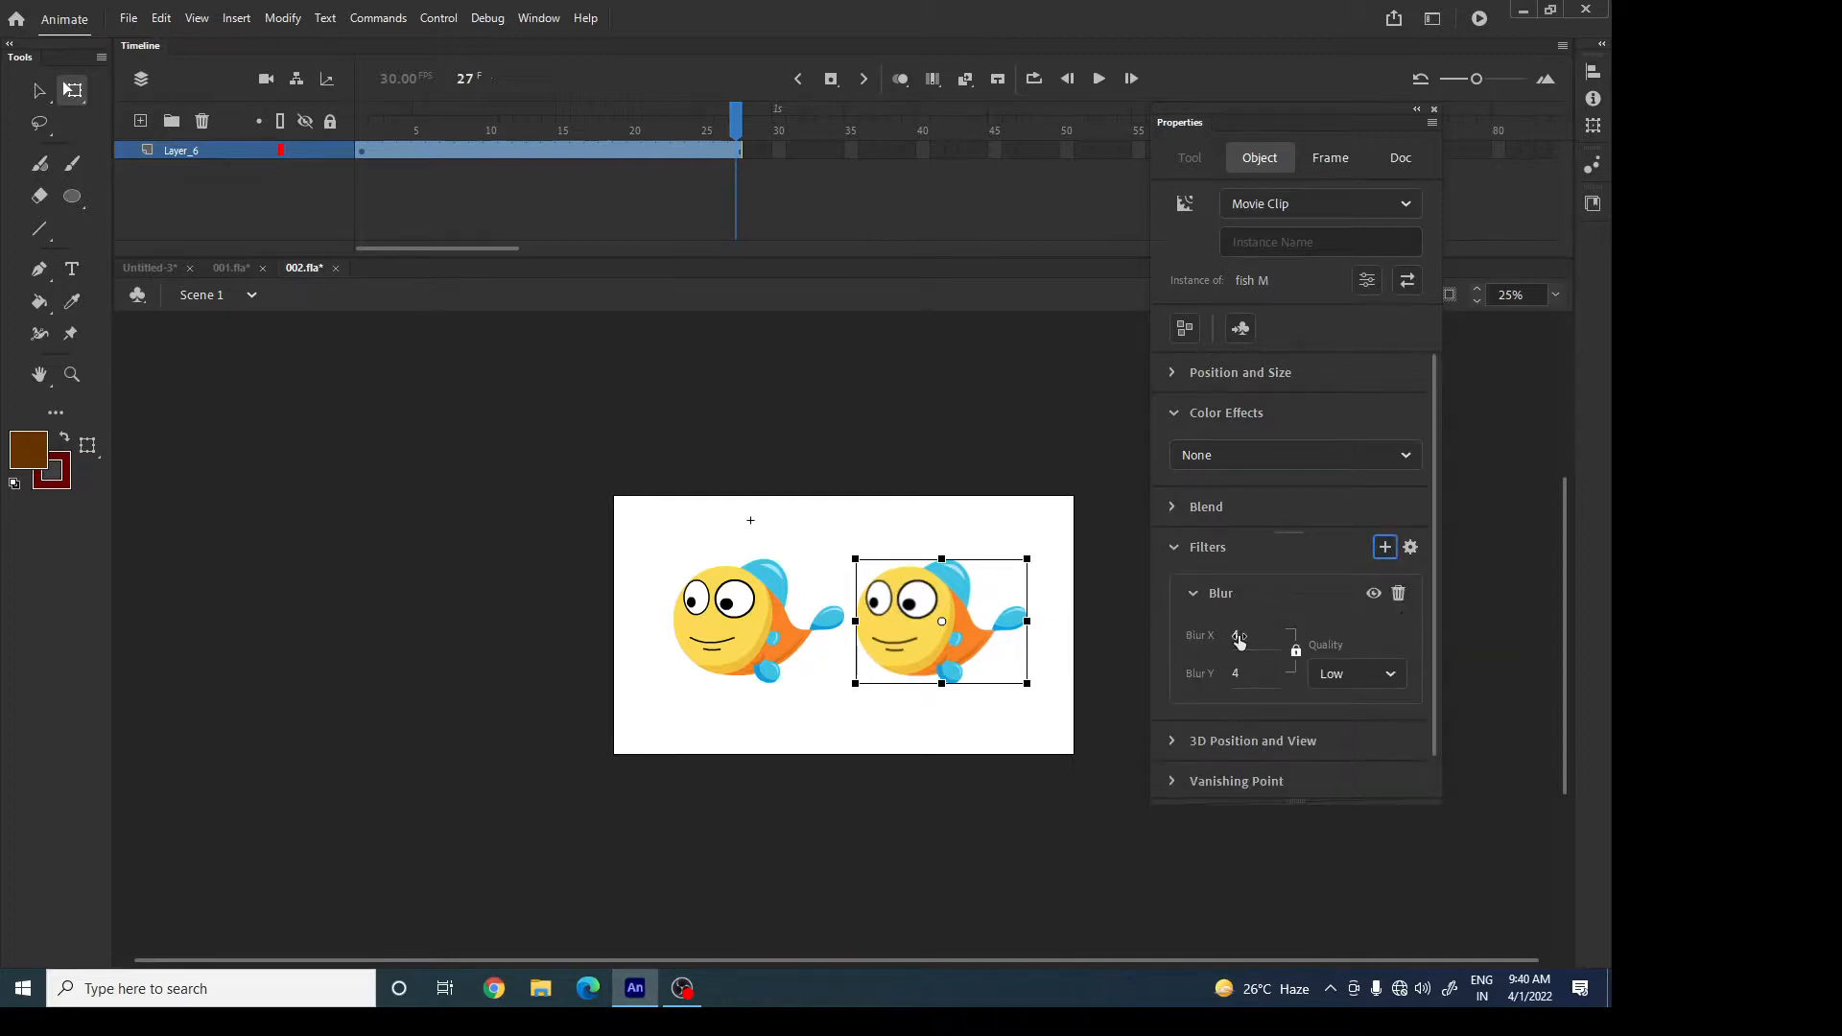
left_click_drag(1236, 635, 1273, 632)
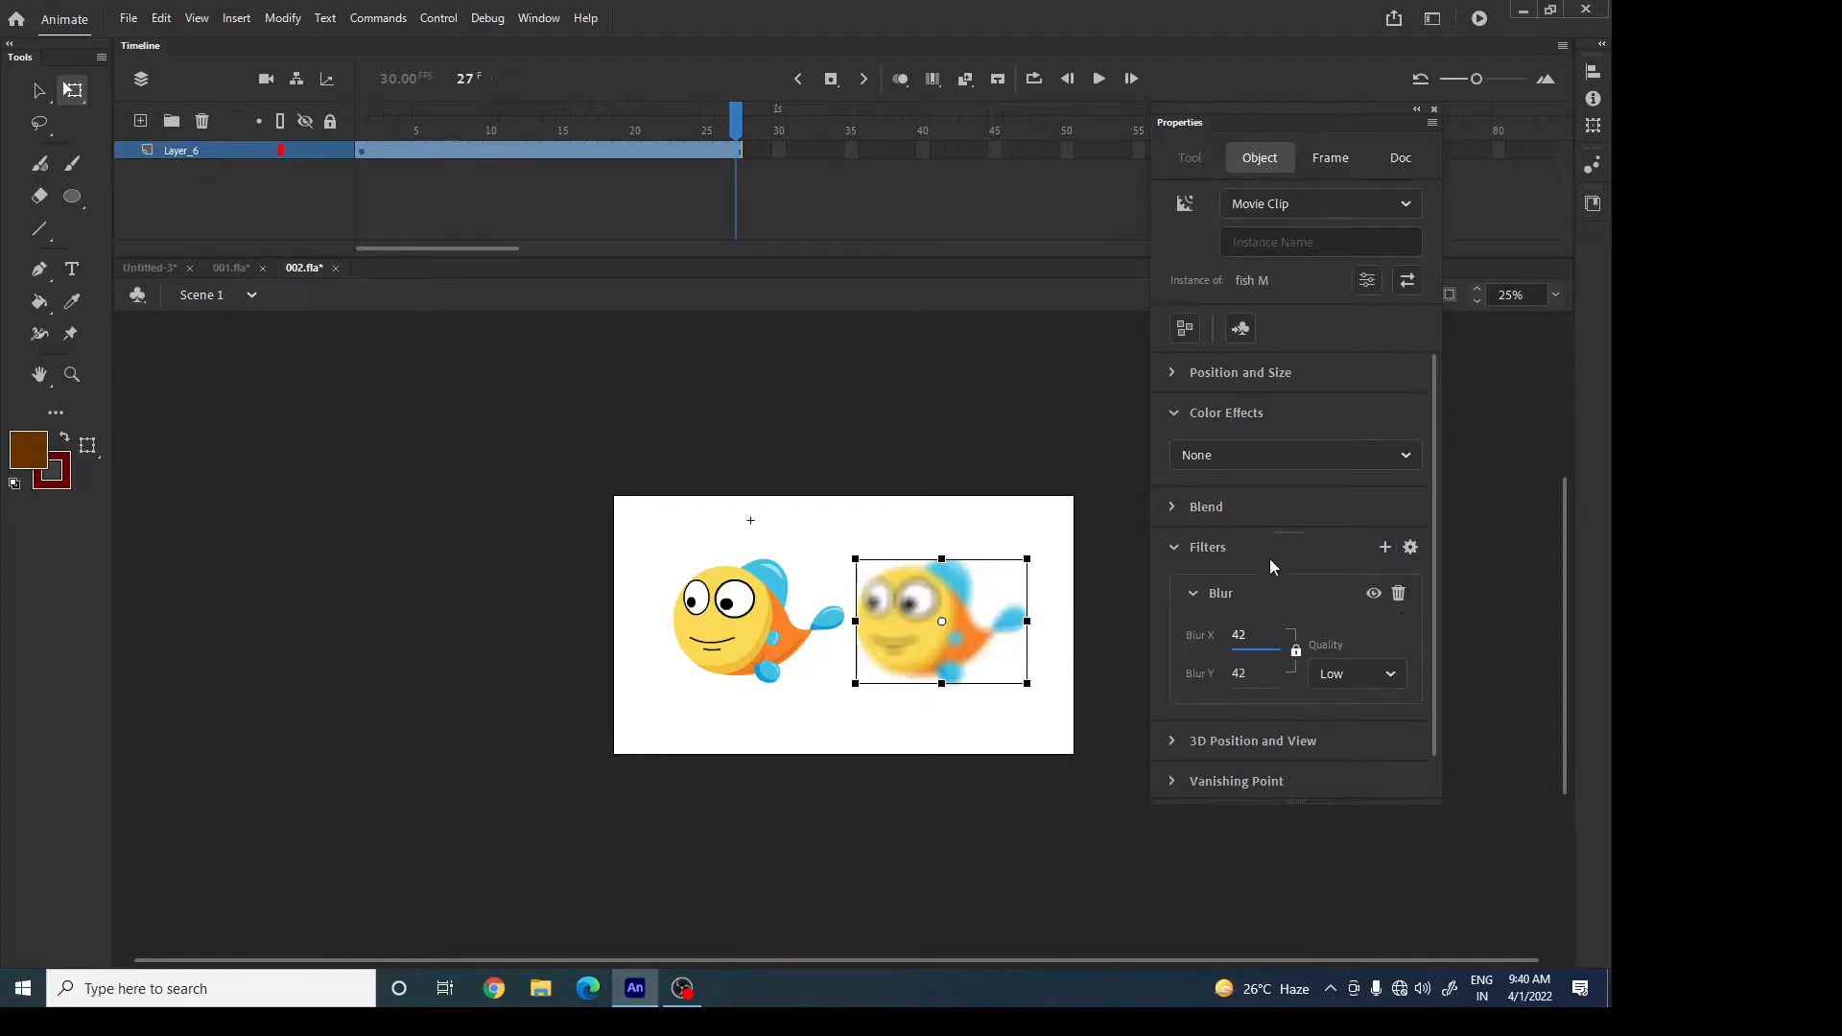
key("ctrl+Return")
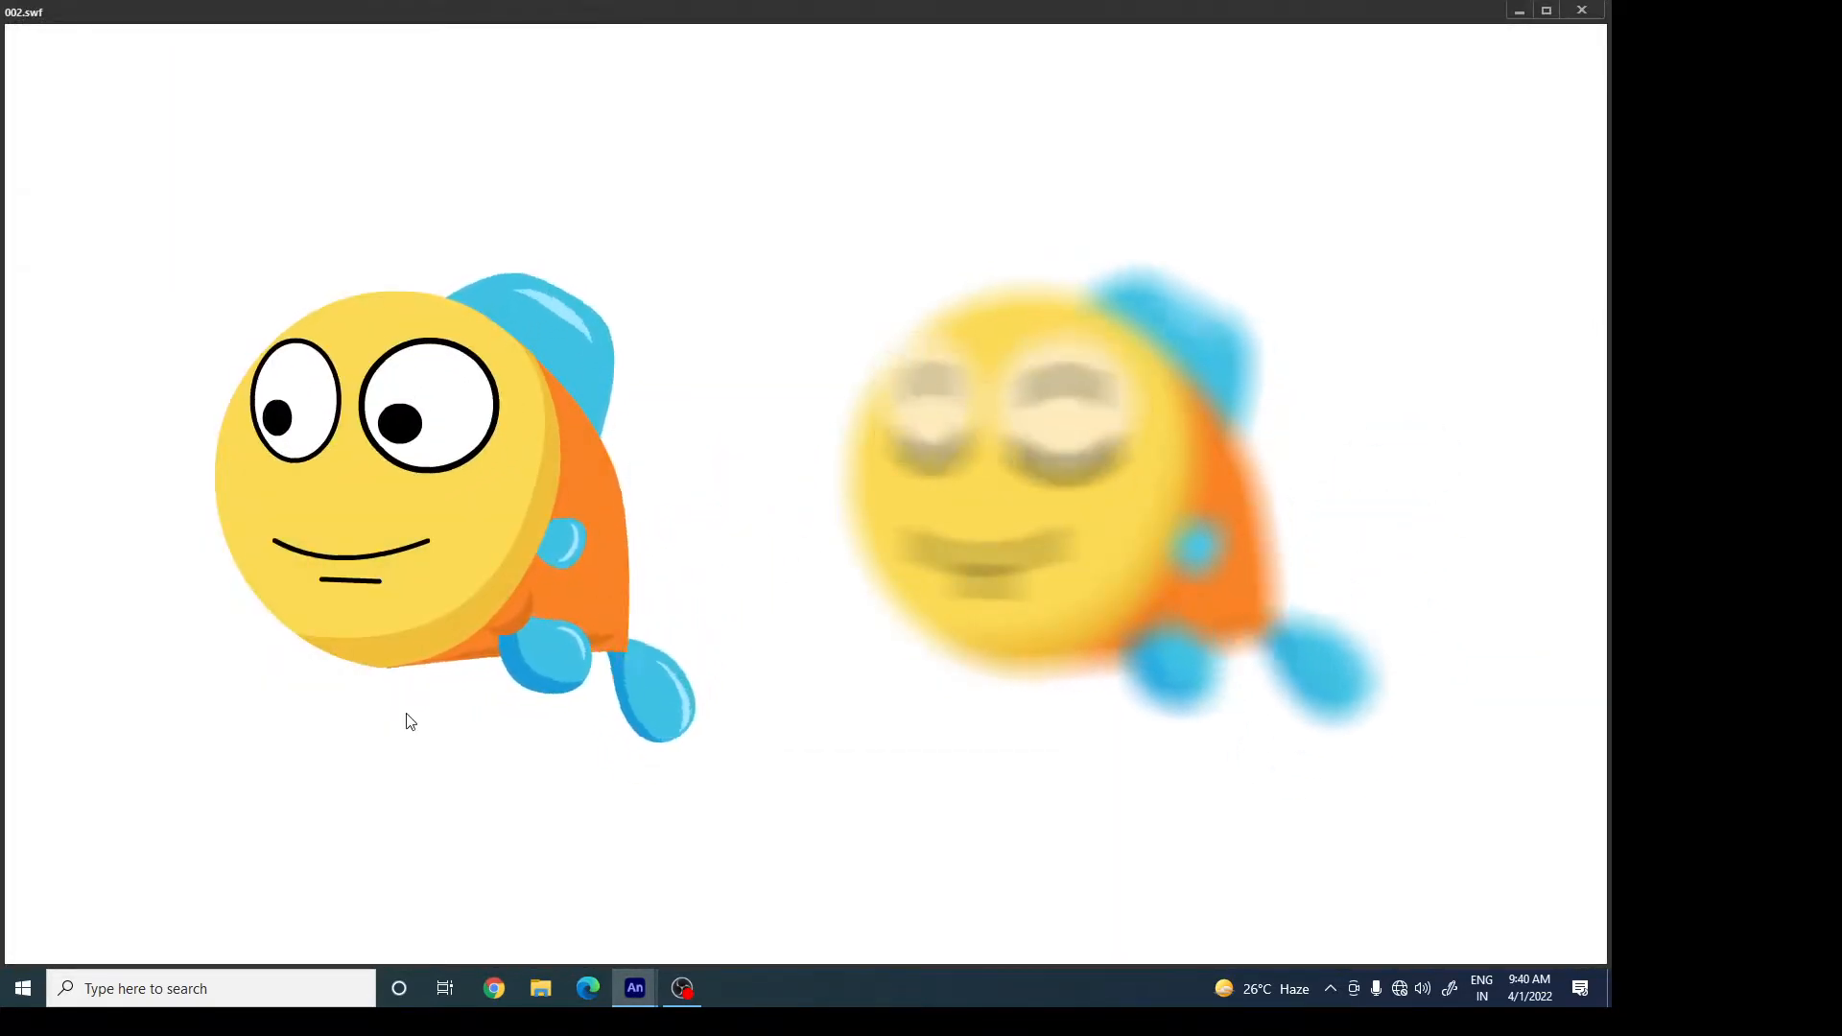
left_click(1581, 11)
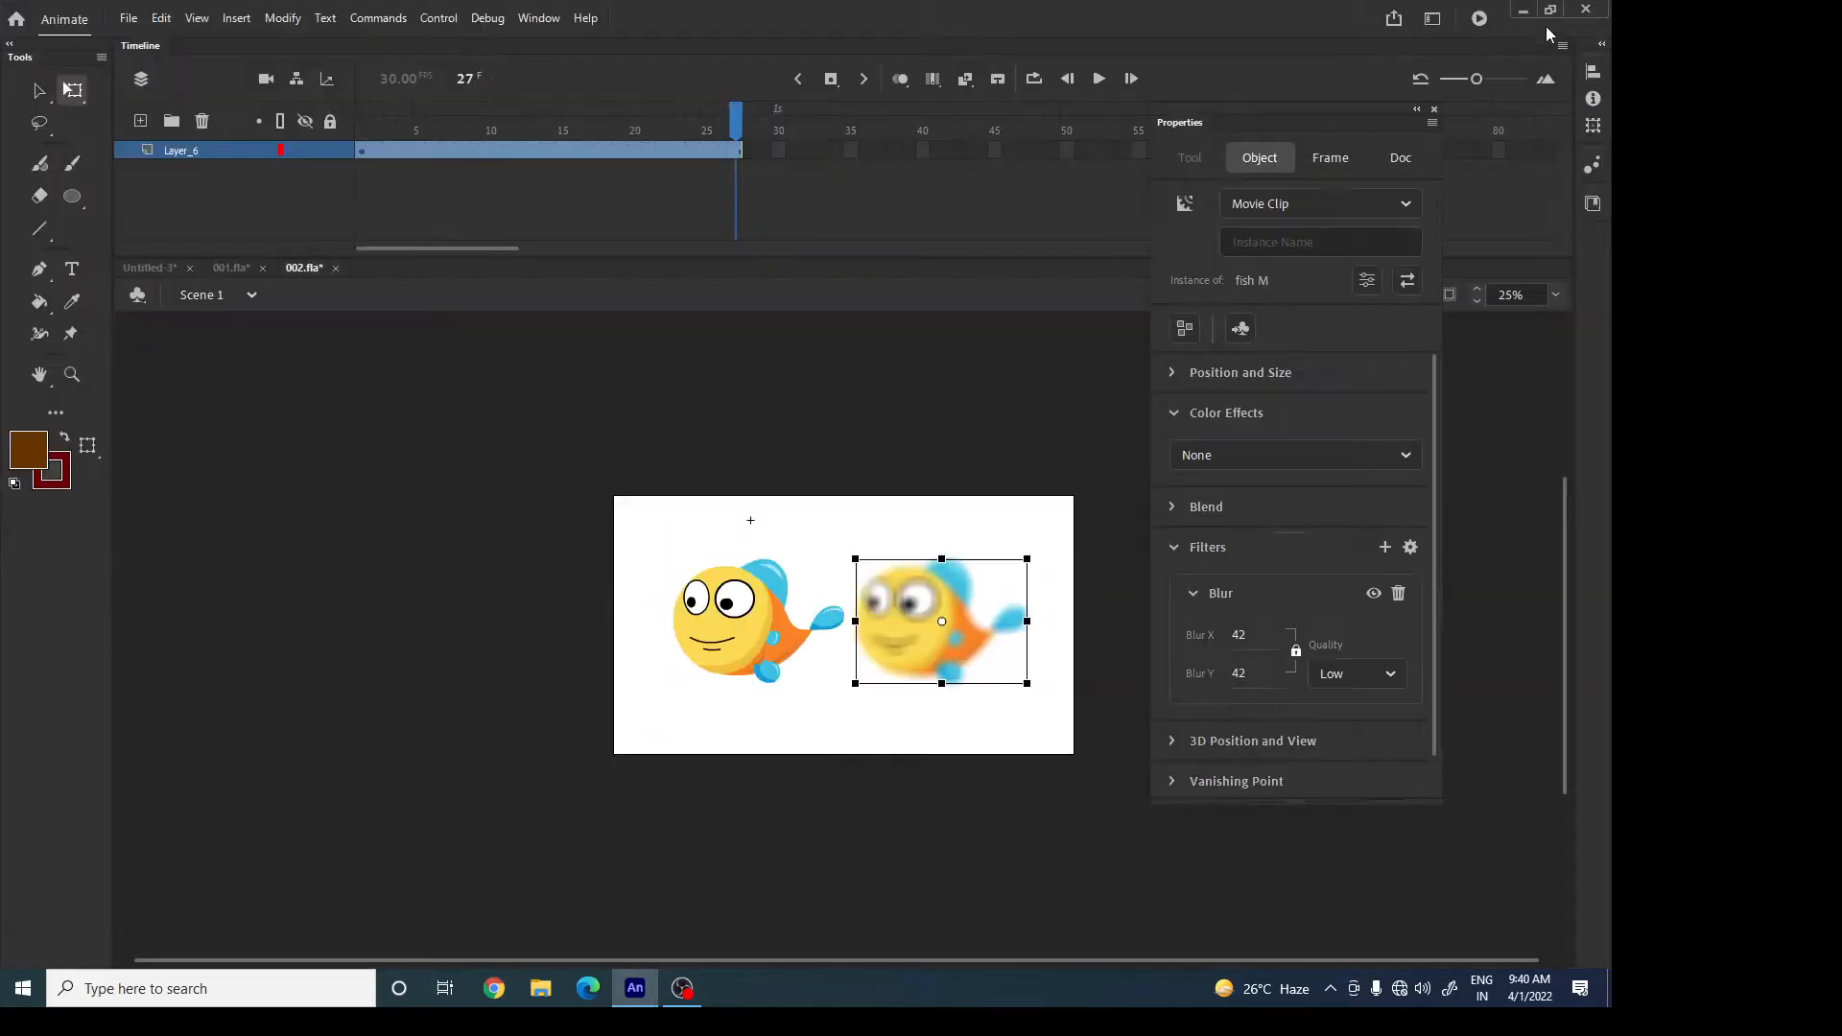
Delete the Blur filter from the Movie Clip fish and deselect it.
left_click(926, 628)
left_click(1398, 593)
left_click(933, 505)
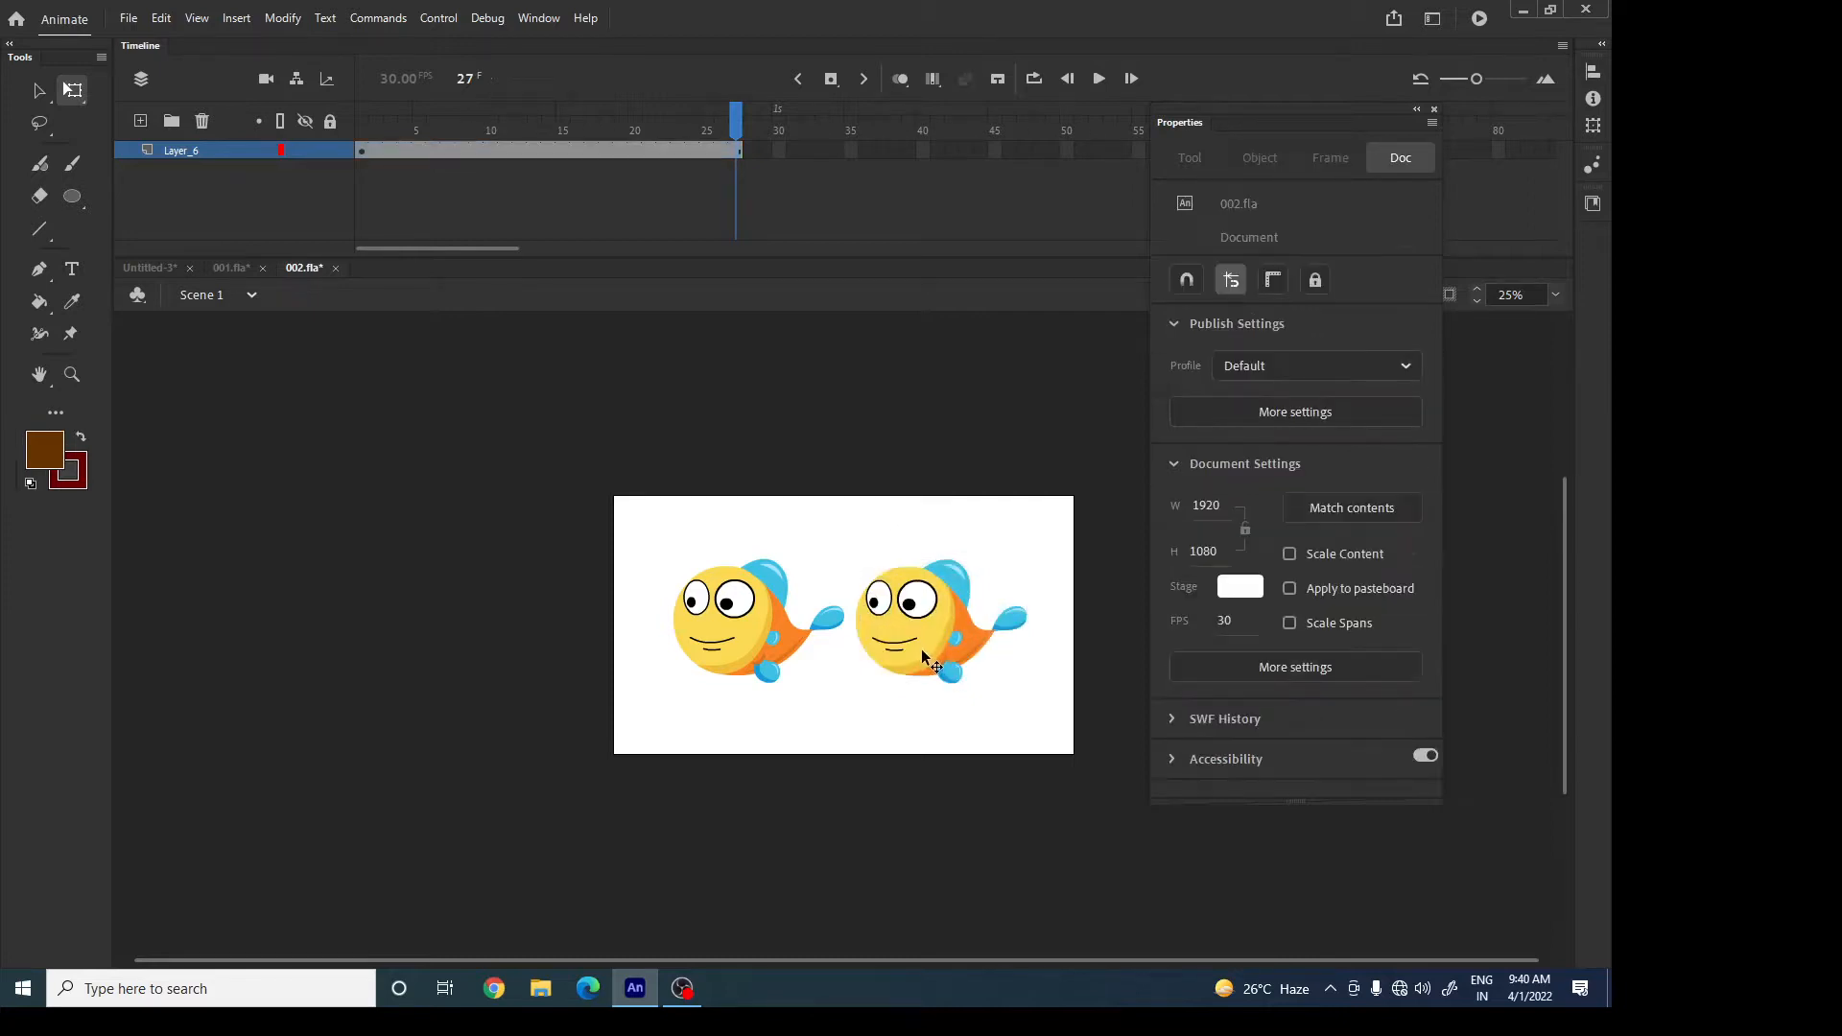
Scrub the timeline back to frame 1, check the Graphic fish's properties, and play the scene through.
left_click_drag(626, 133, 243, 169)
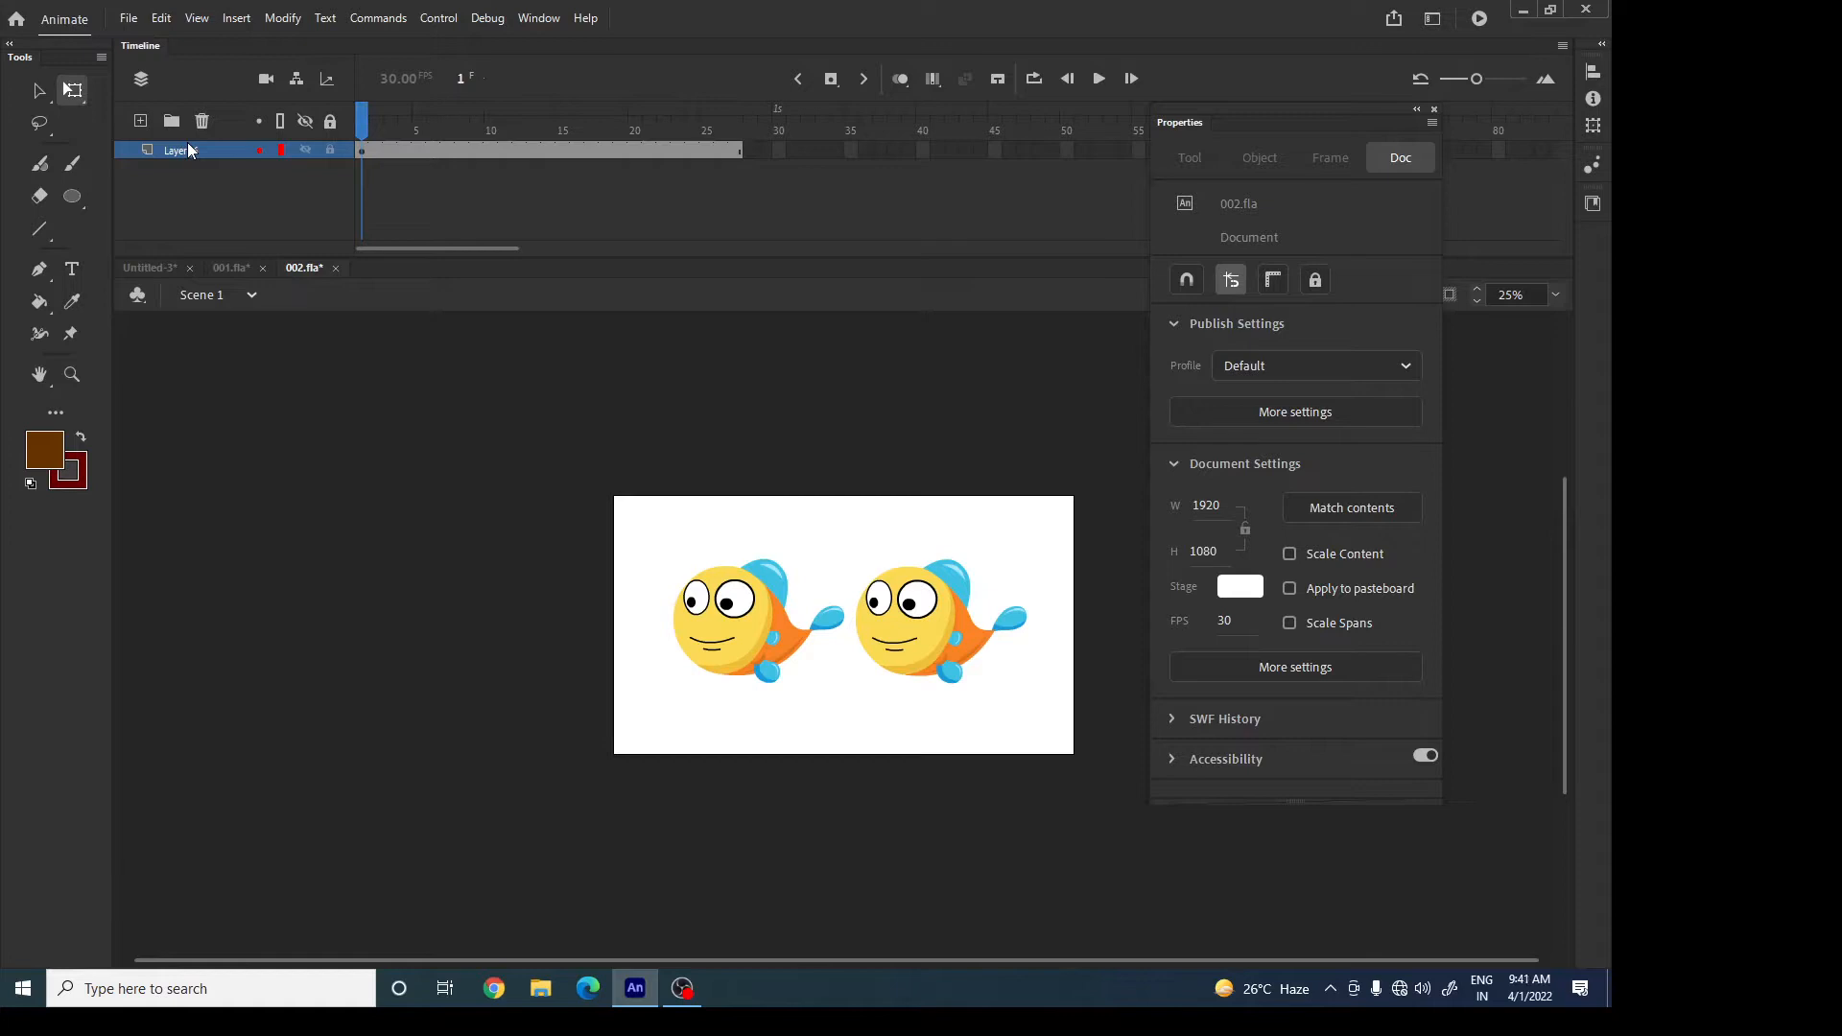
left_click(747, 660)
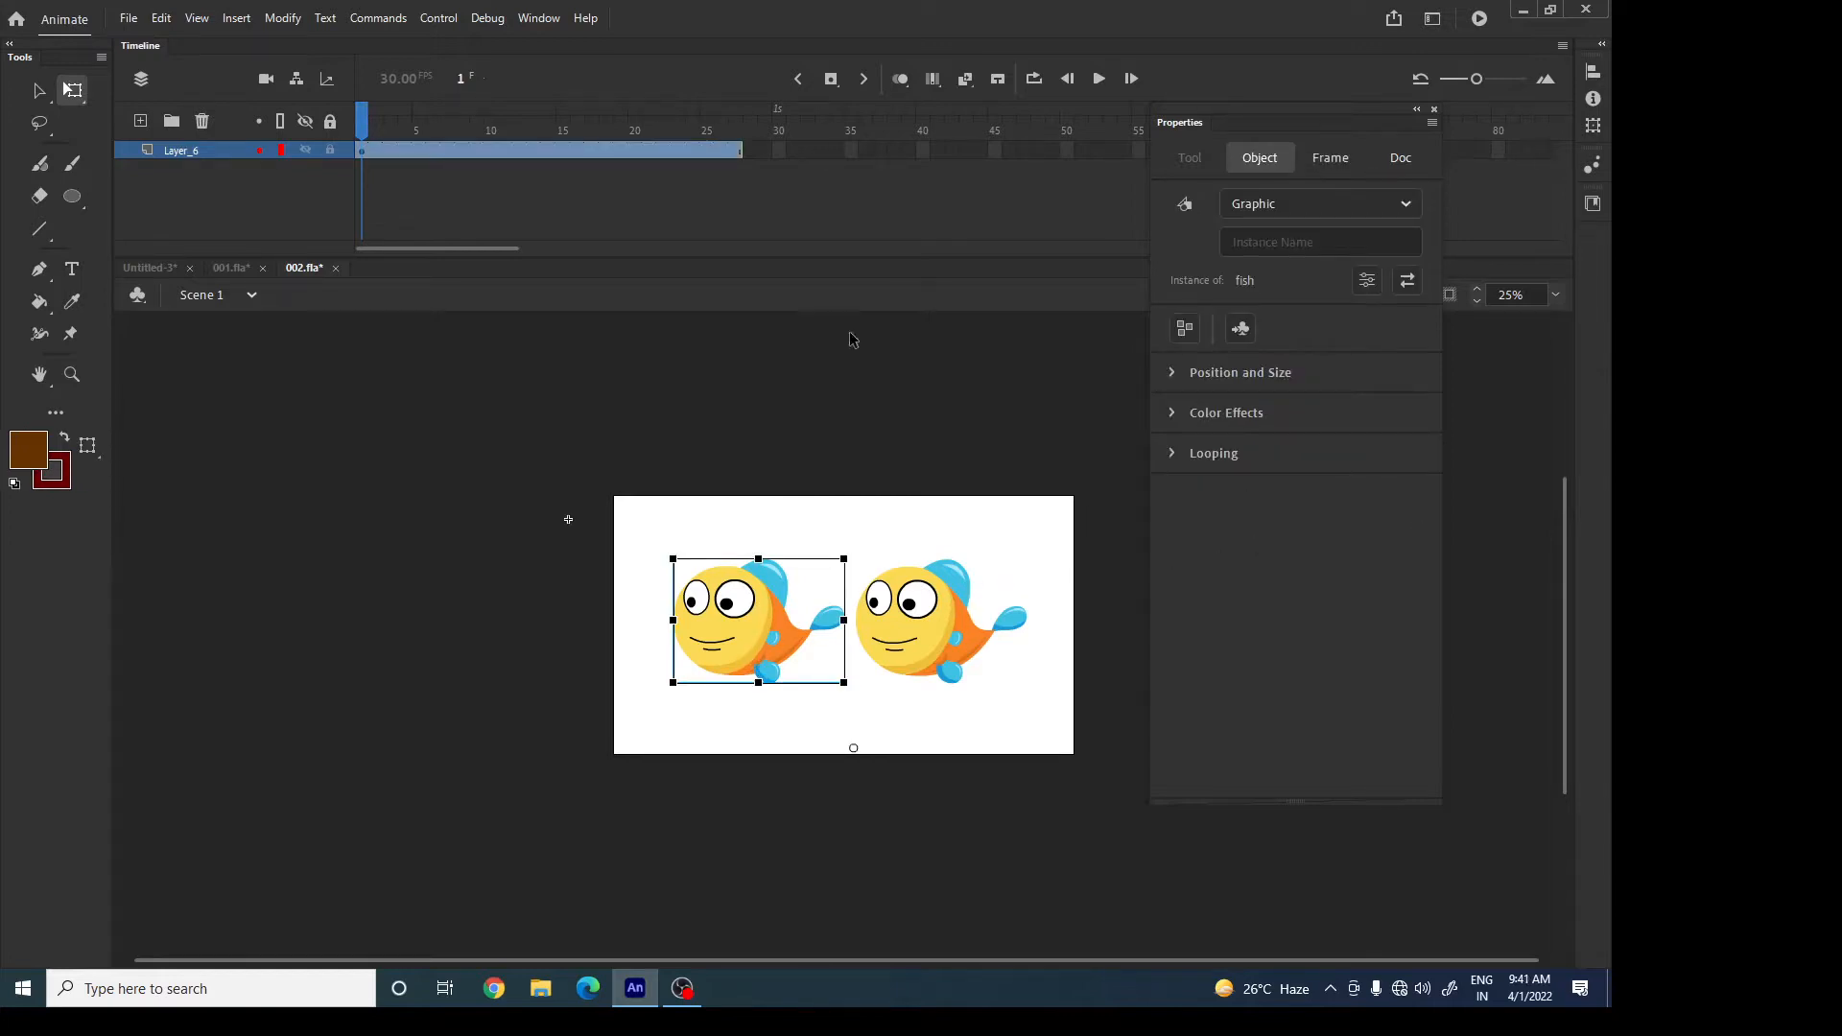
left_click_drag(528, 125, 263, 94)
key("Return")
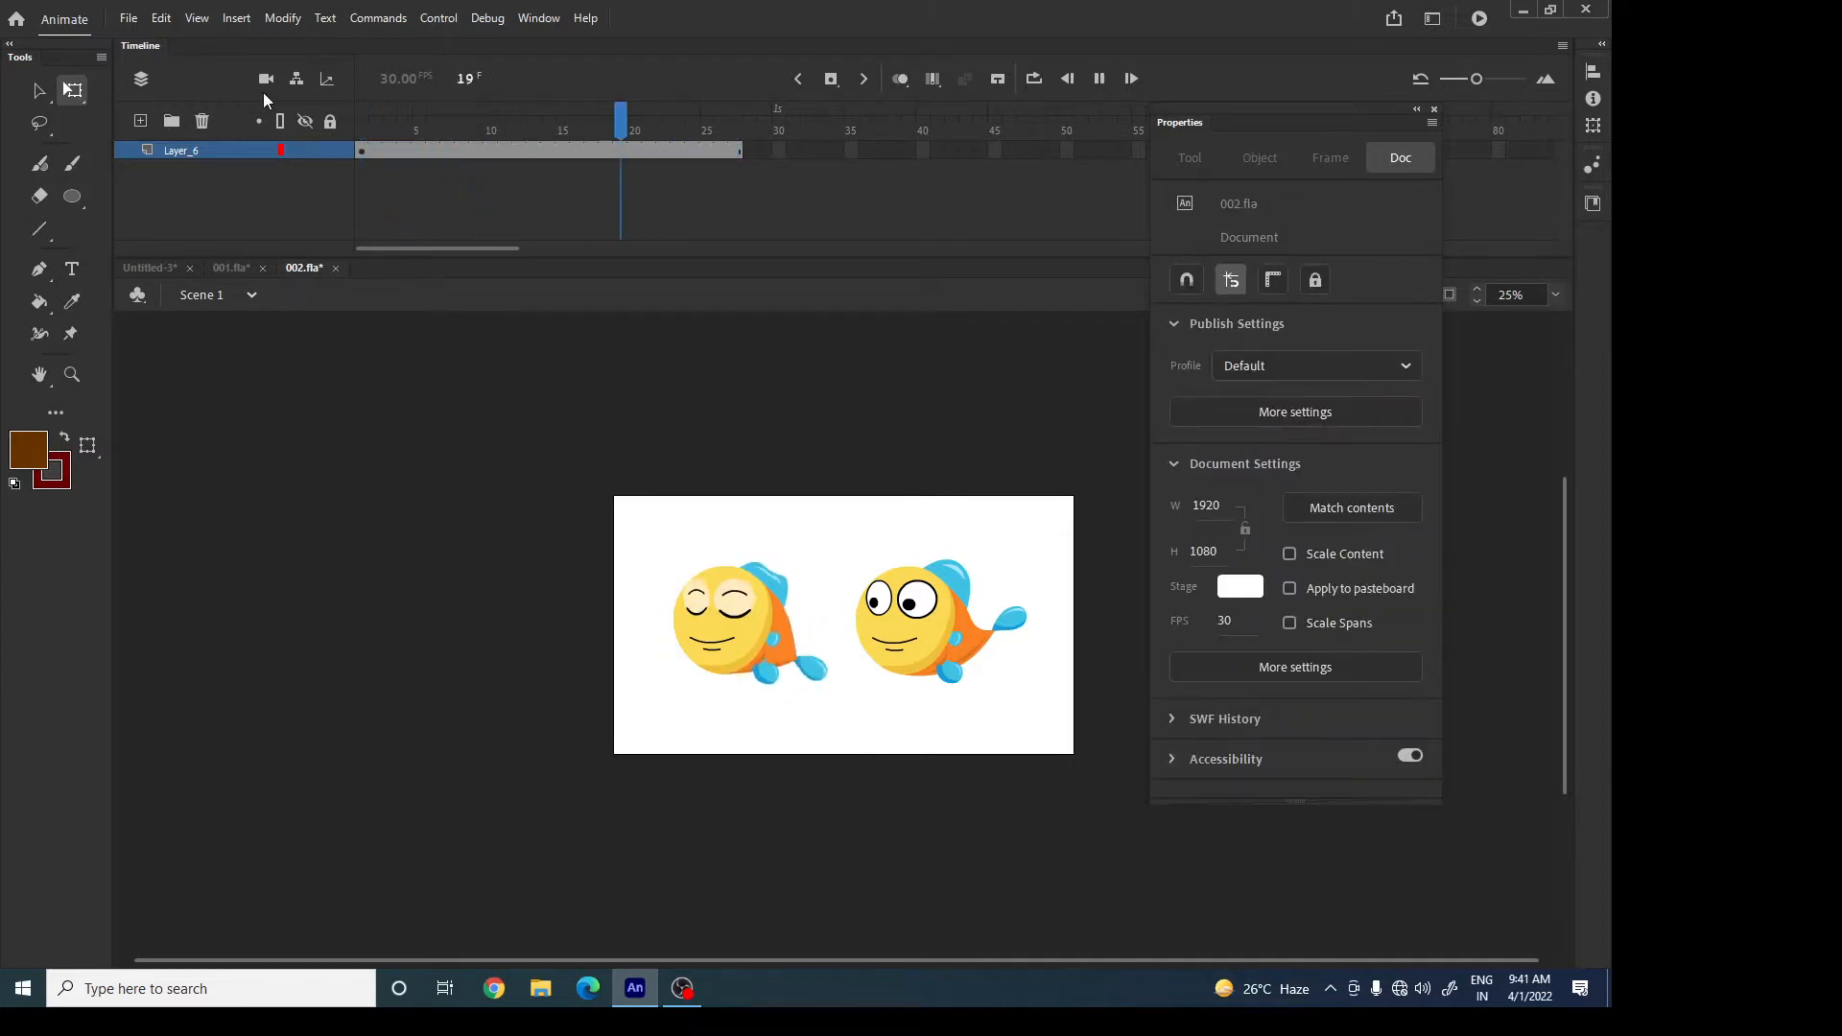
key("Return")
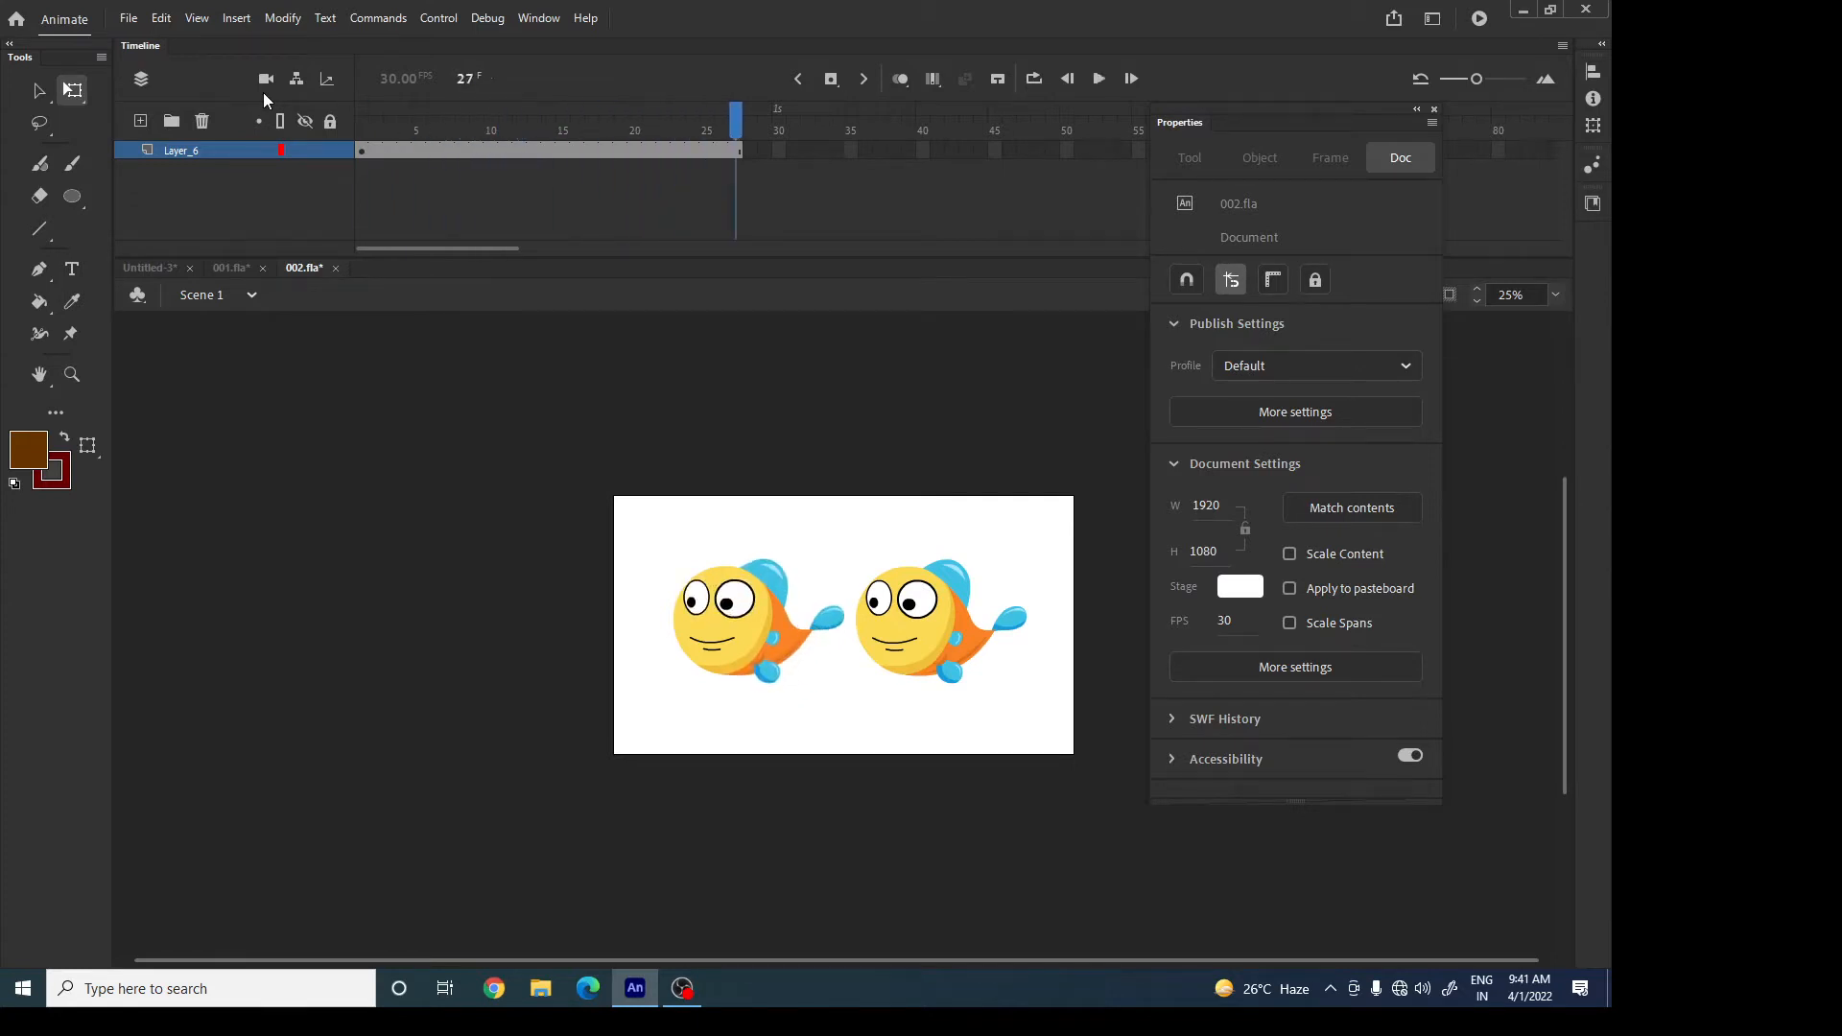
Test the 27-frame movie to compare both fish without filters and close the preview.
left_click(132, 24)
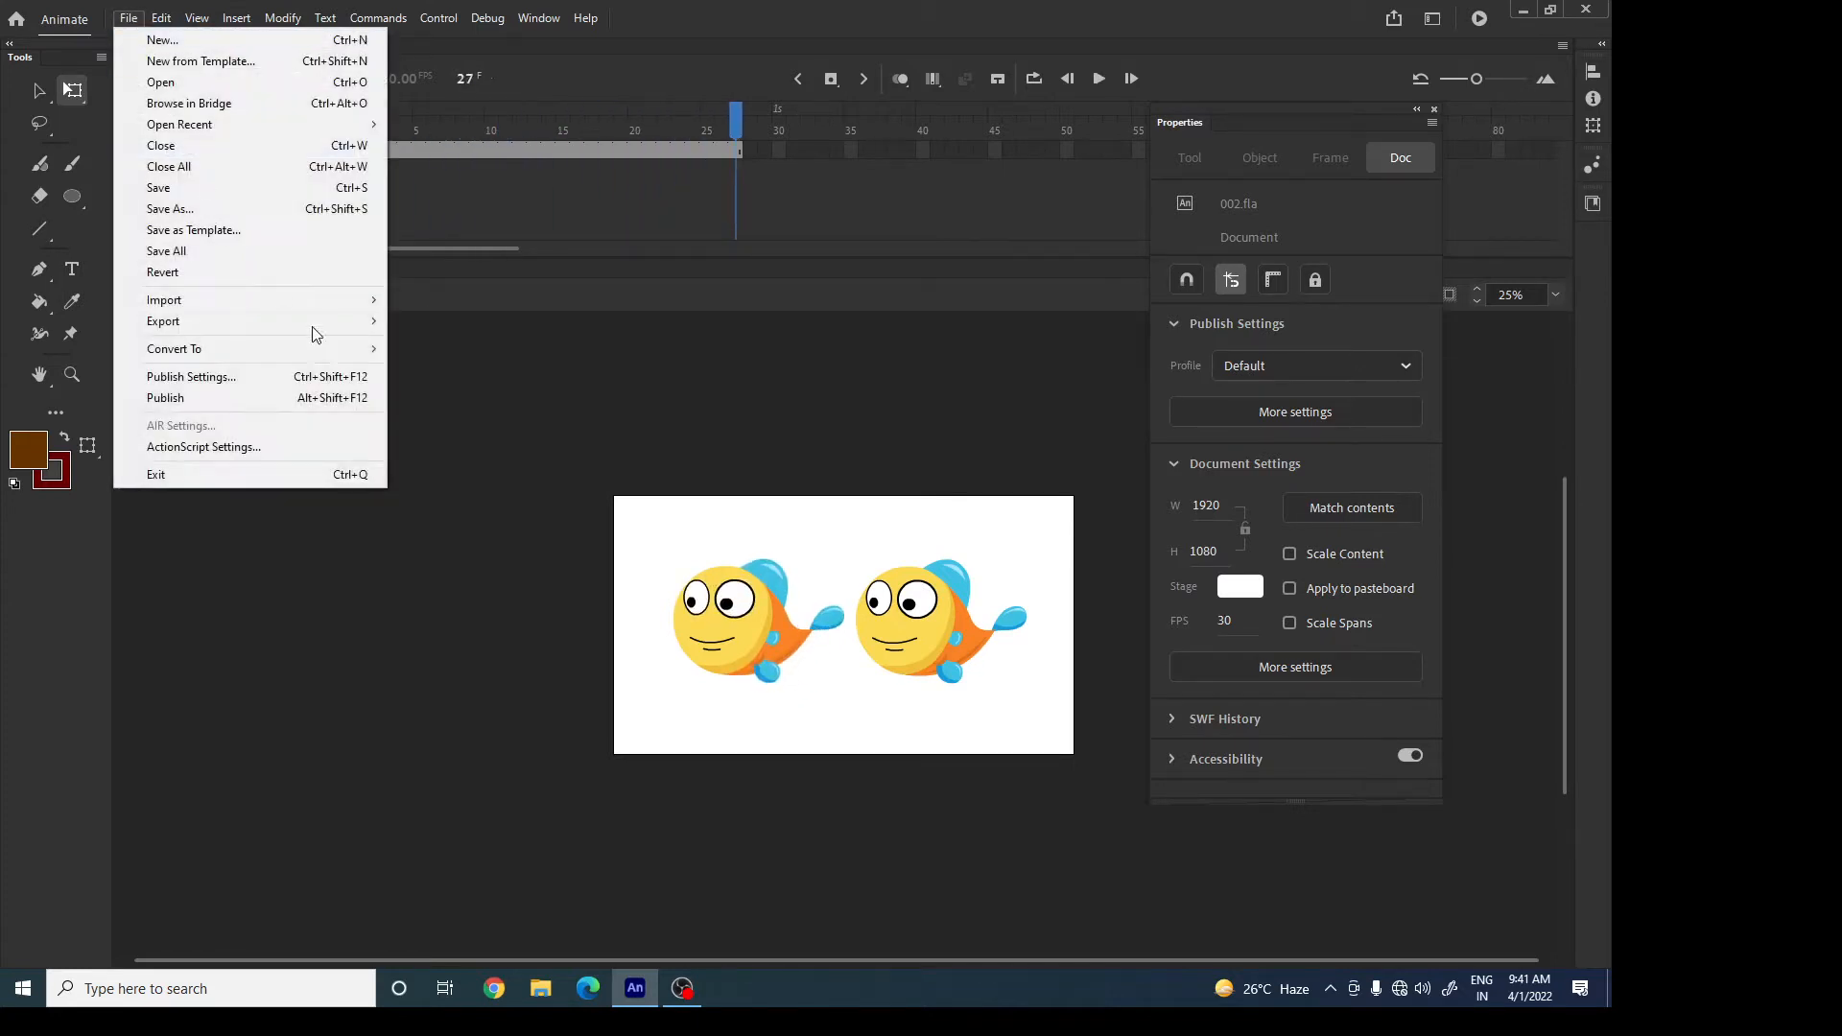
left_click(515, 458)
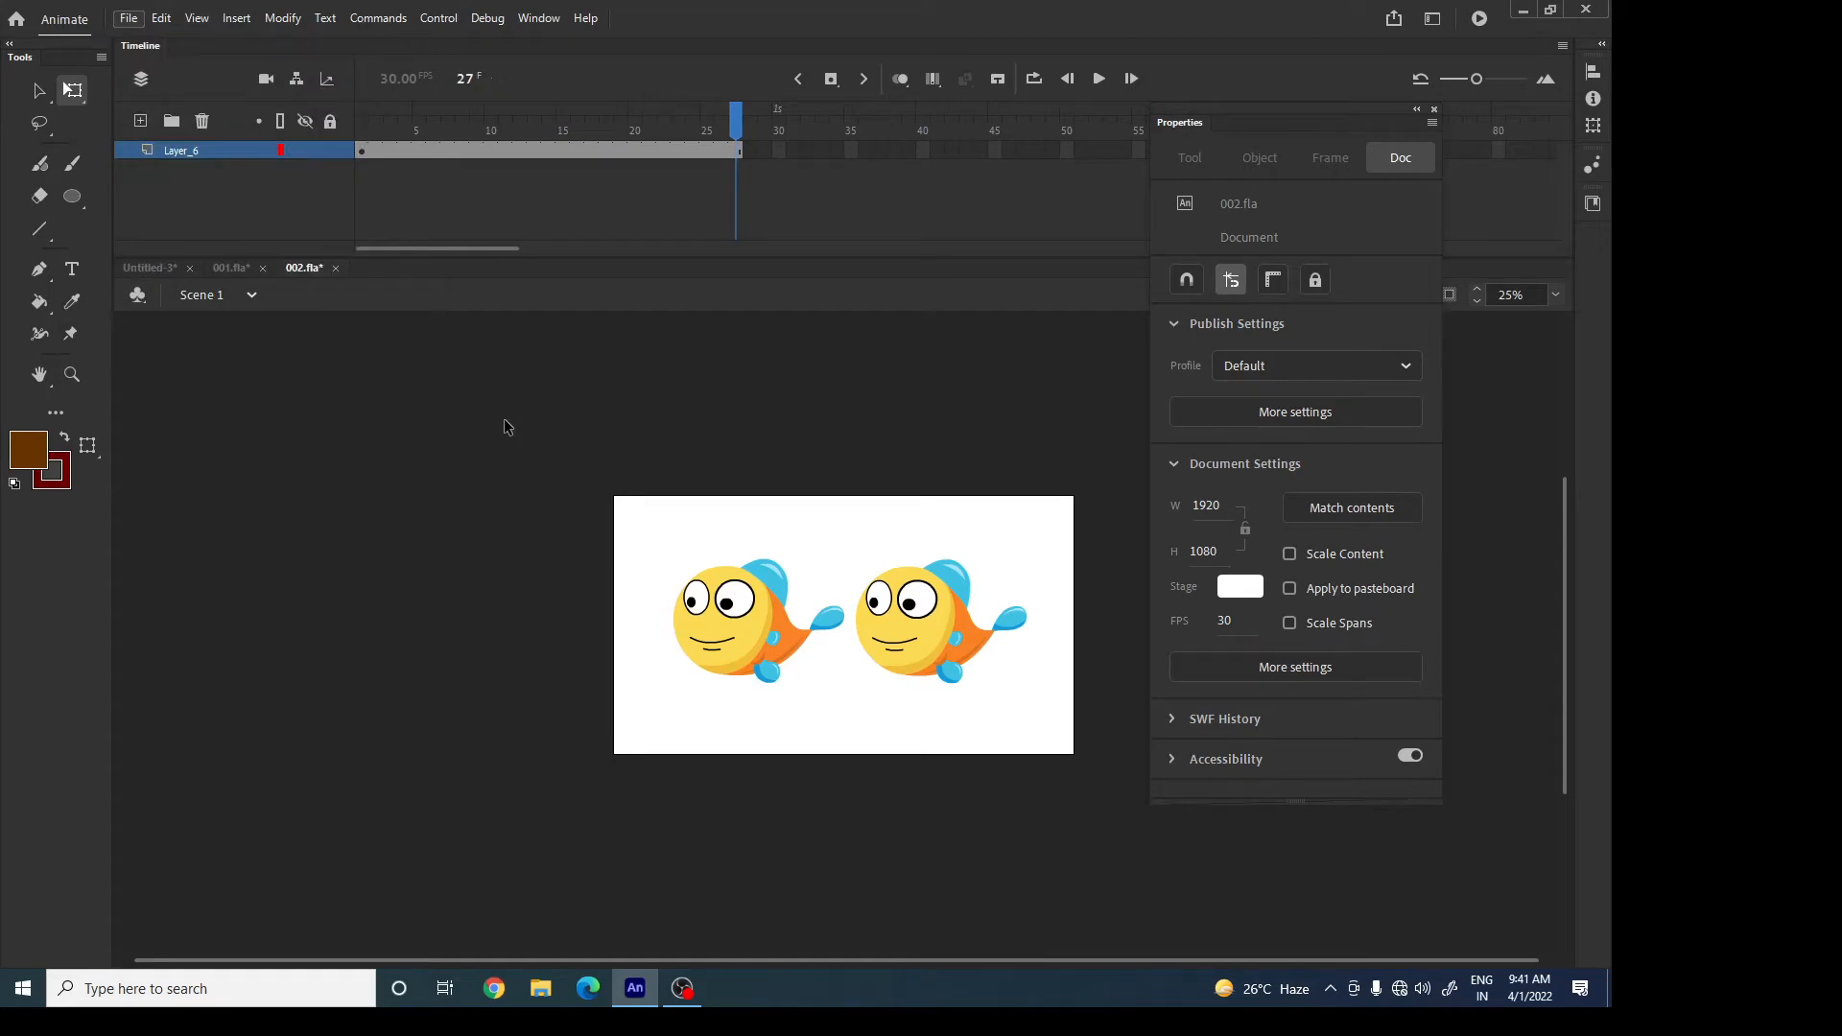
key("ctrl+Return")
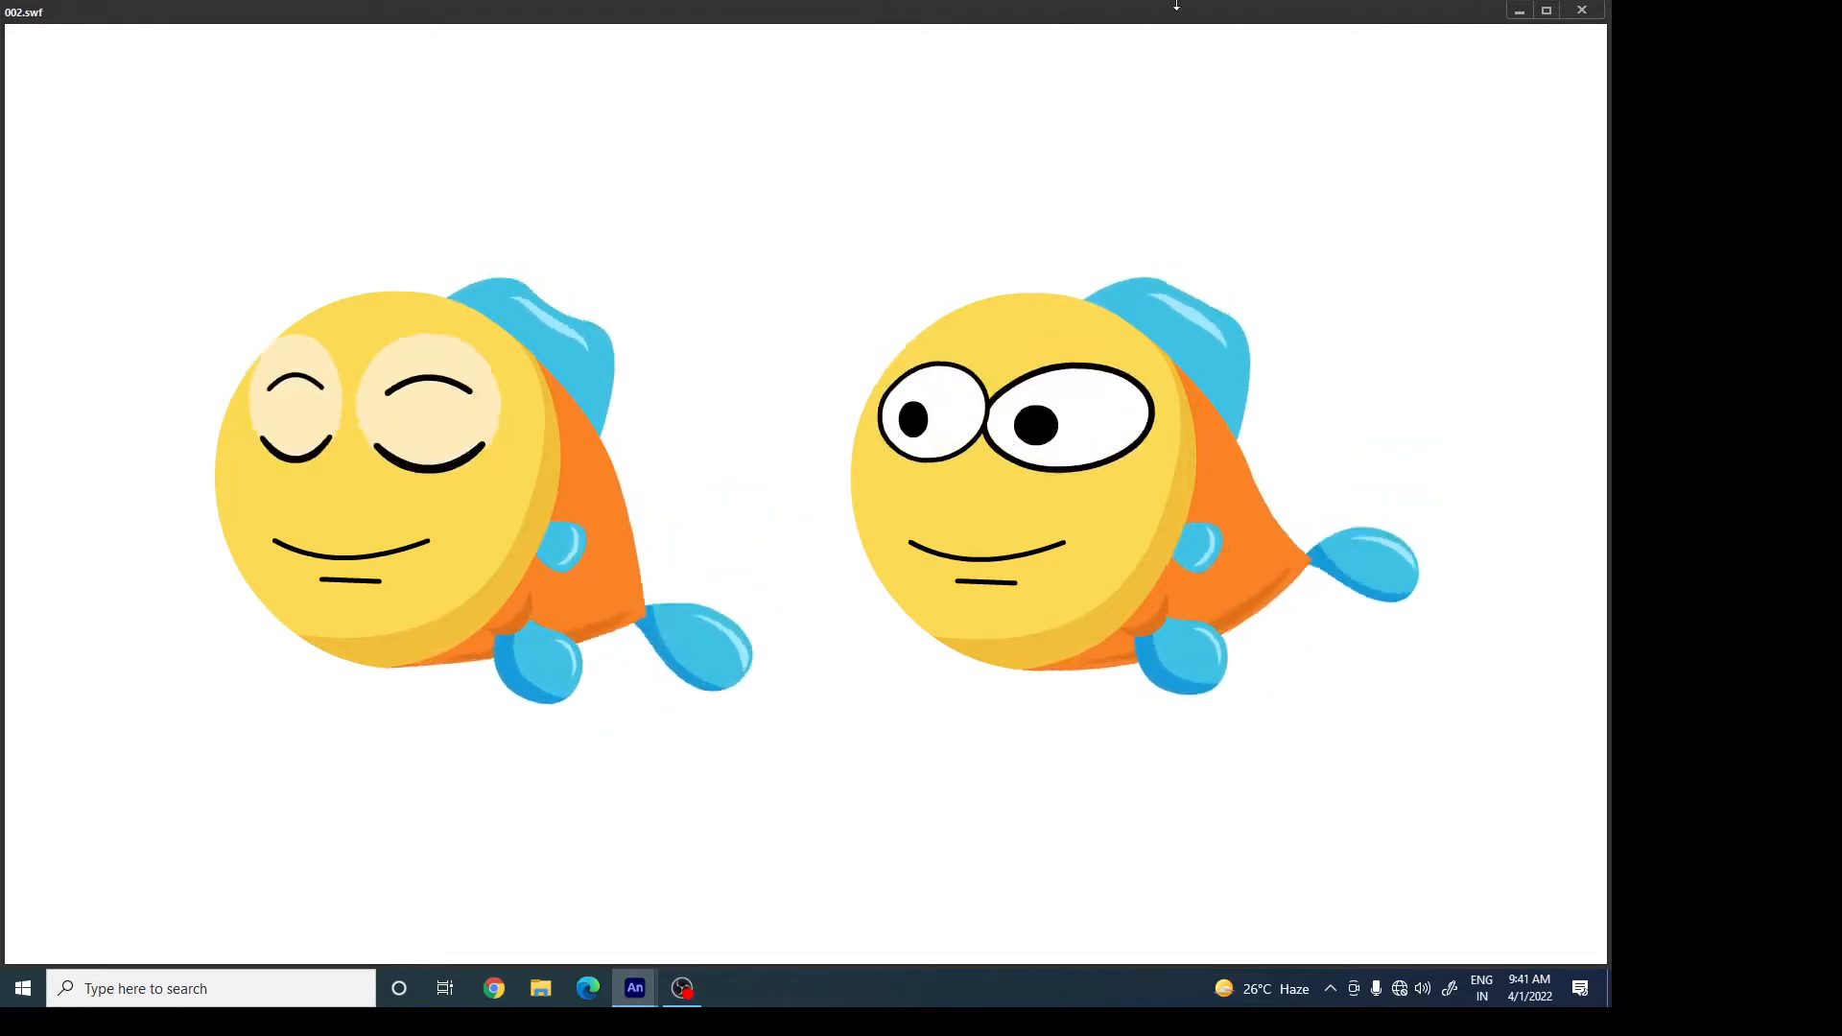
left_click(1582, 10)
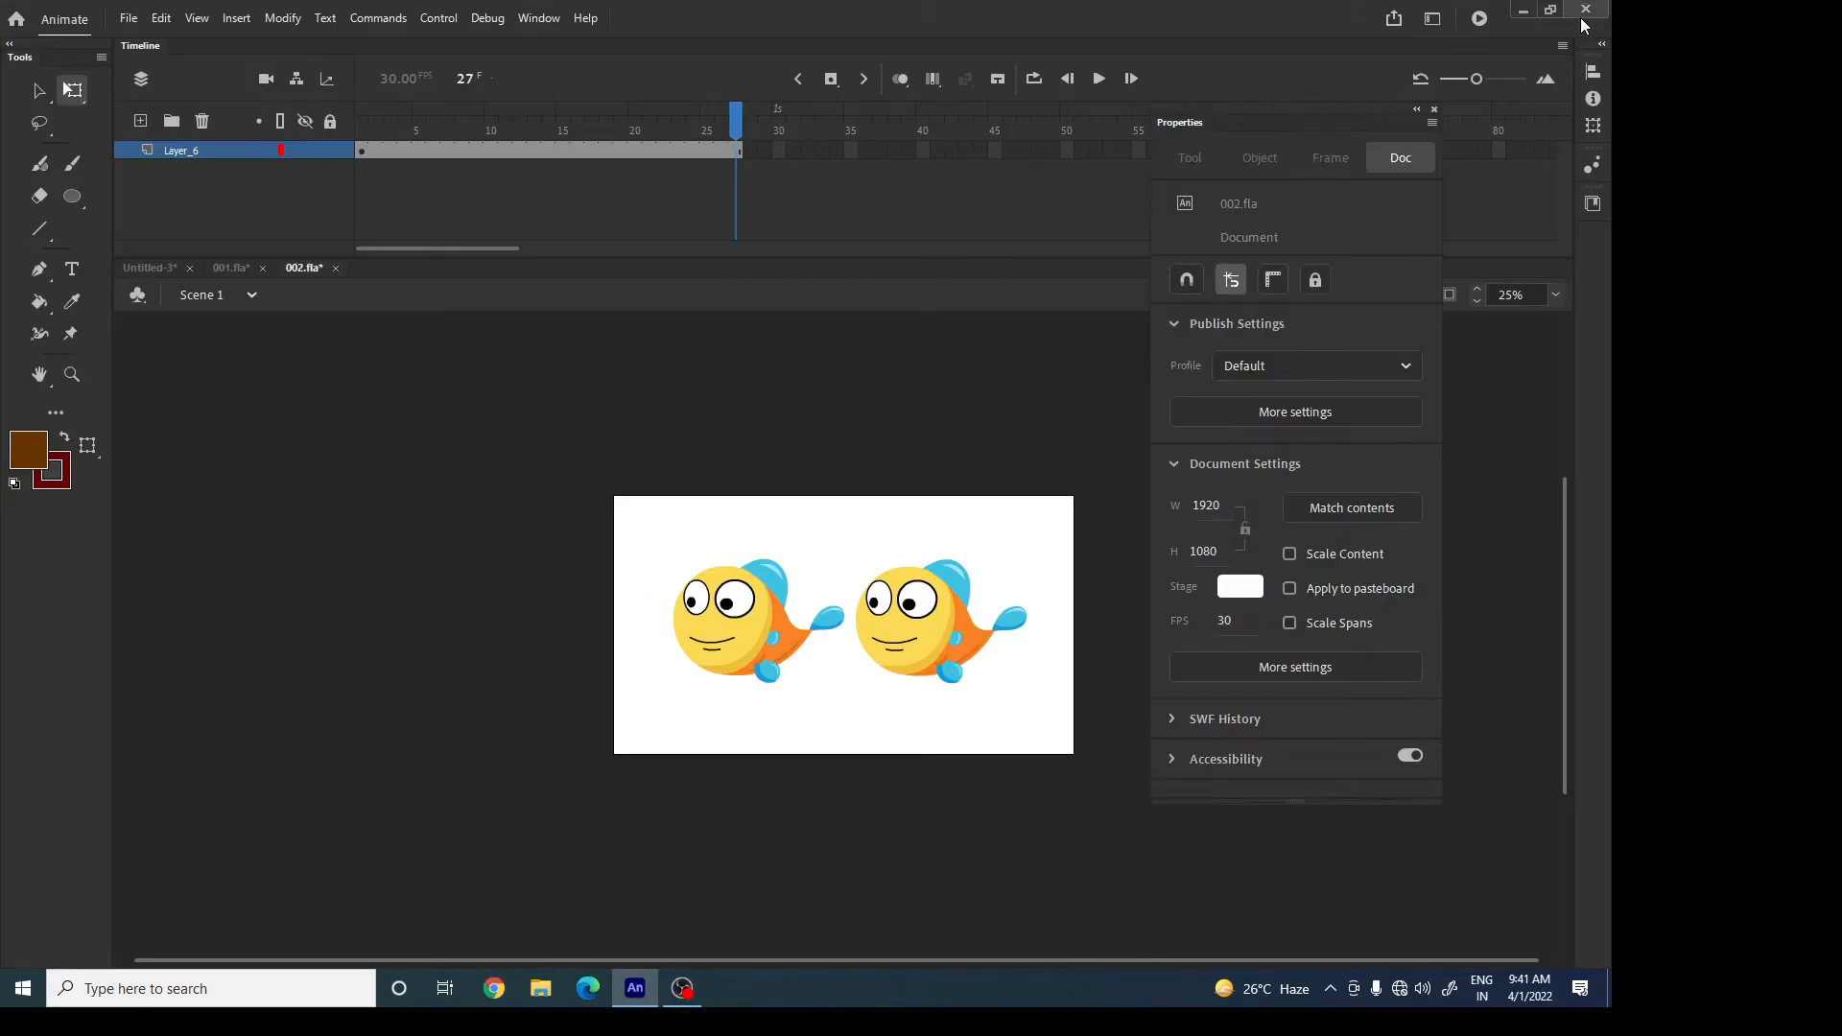
Export the scene as a JPEG sequence named 002 to the Desktop at 1920 × 1080 pixels and 72 dpi.
left_click(128, 17)
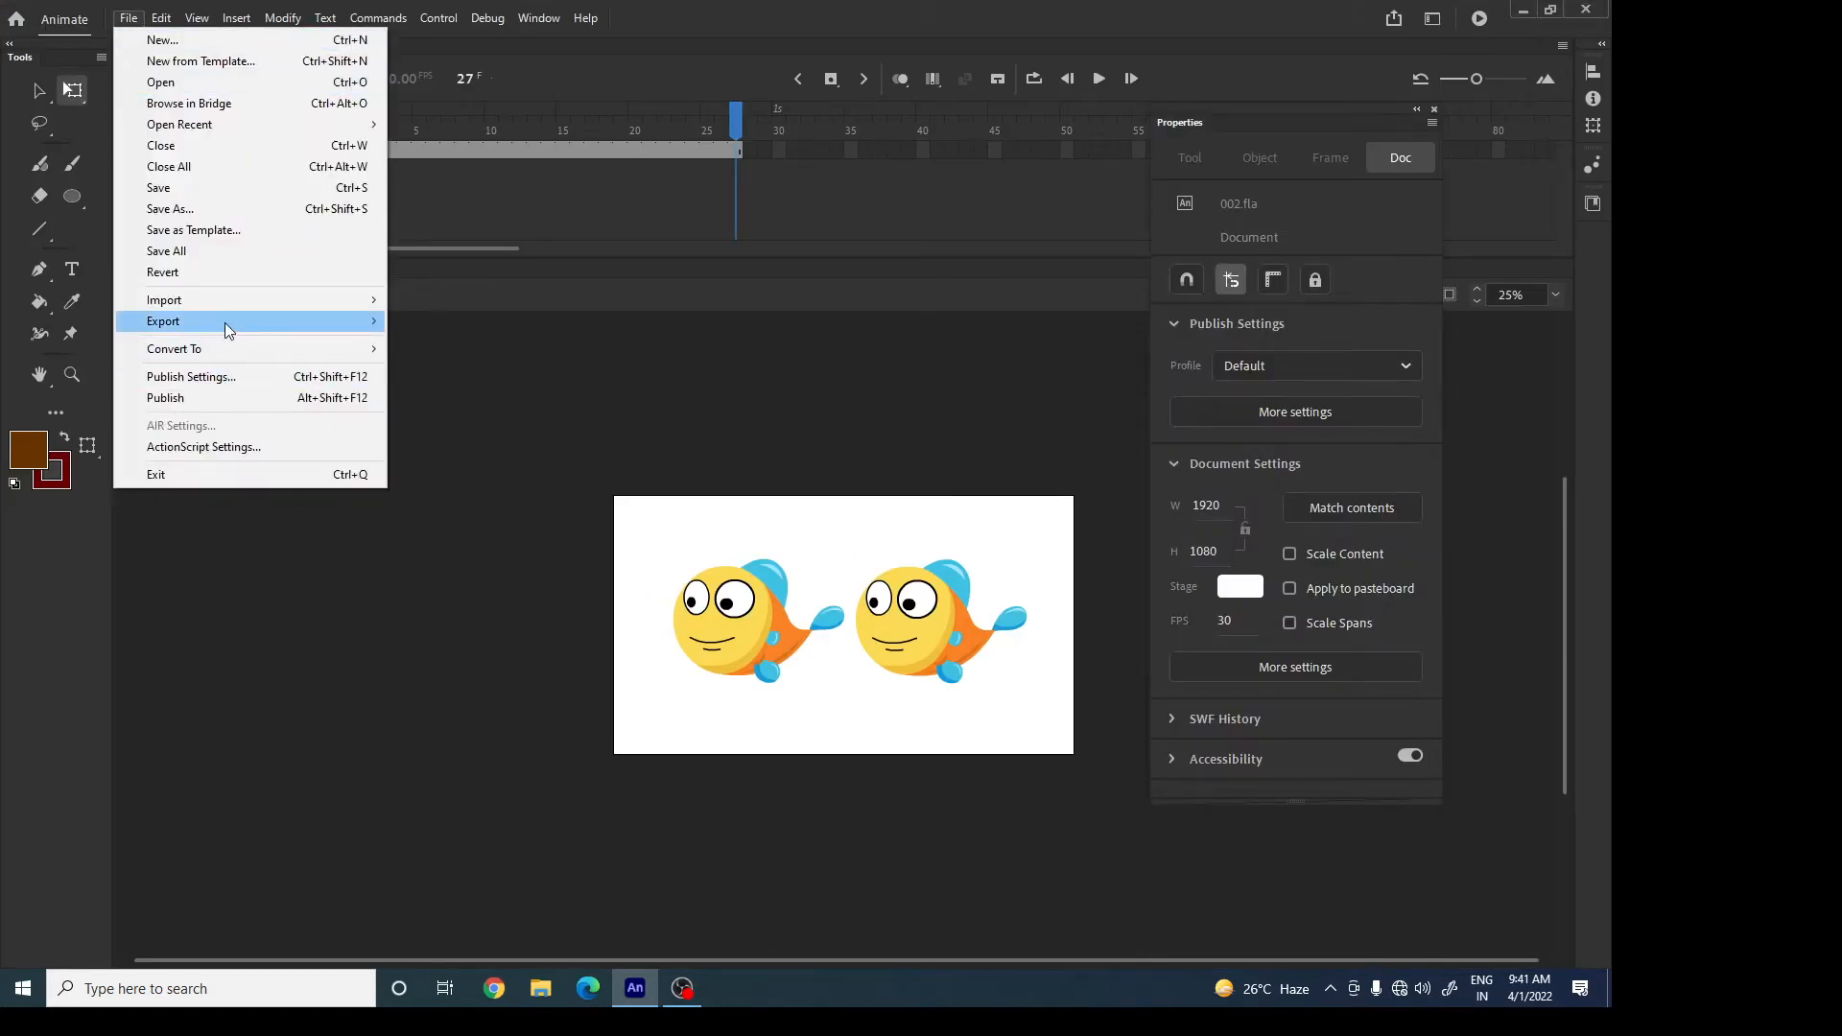
mouse_move(225, 322)
left_click(470, 365)
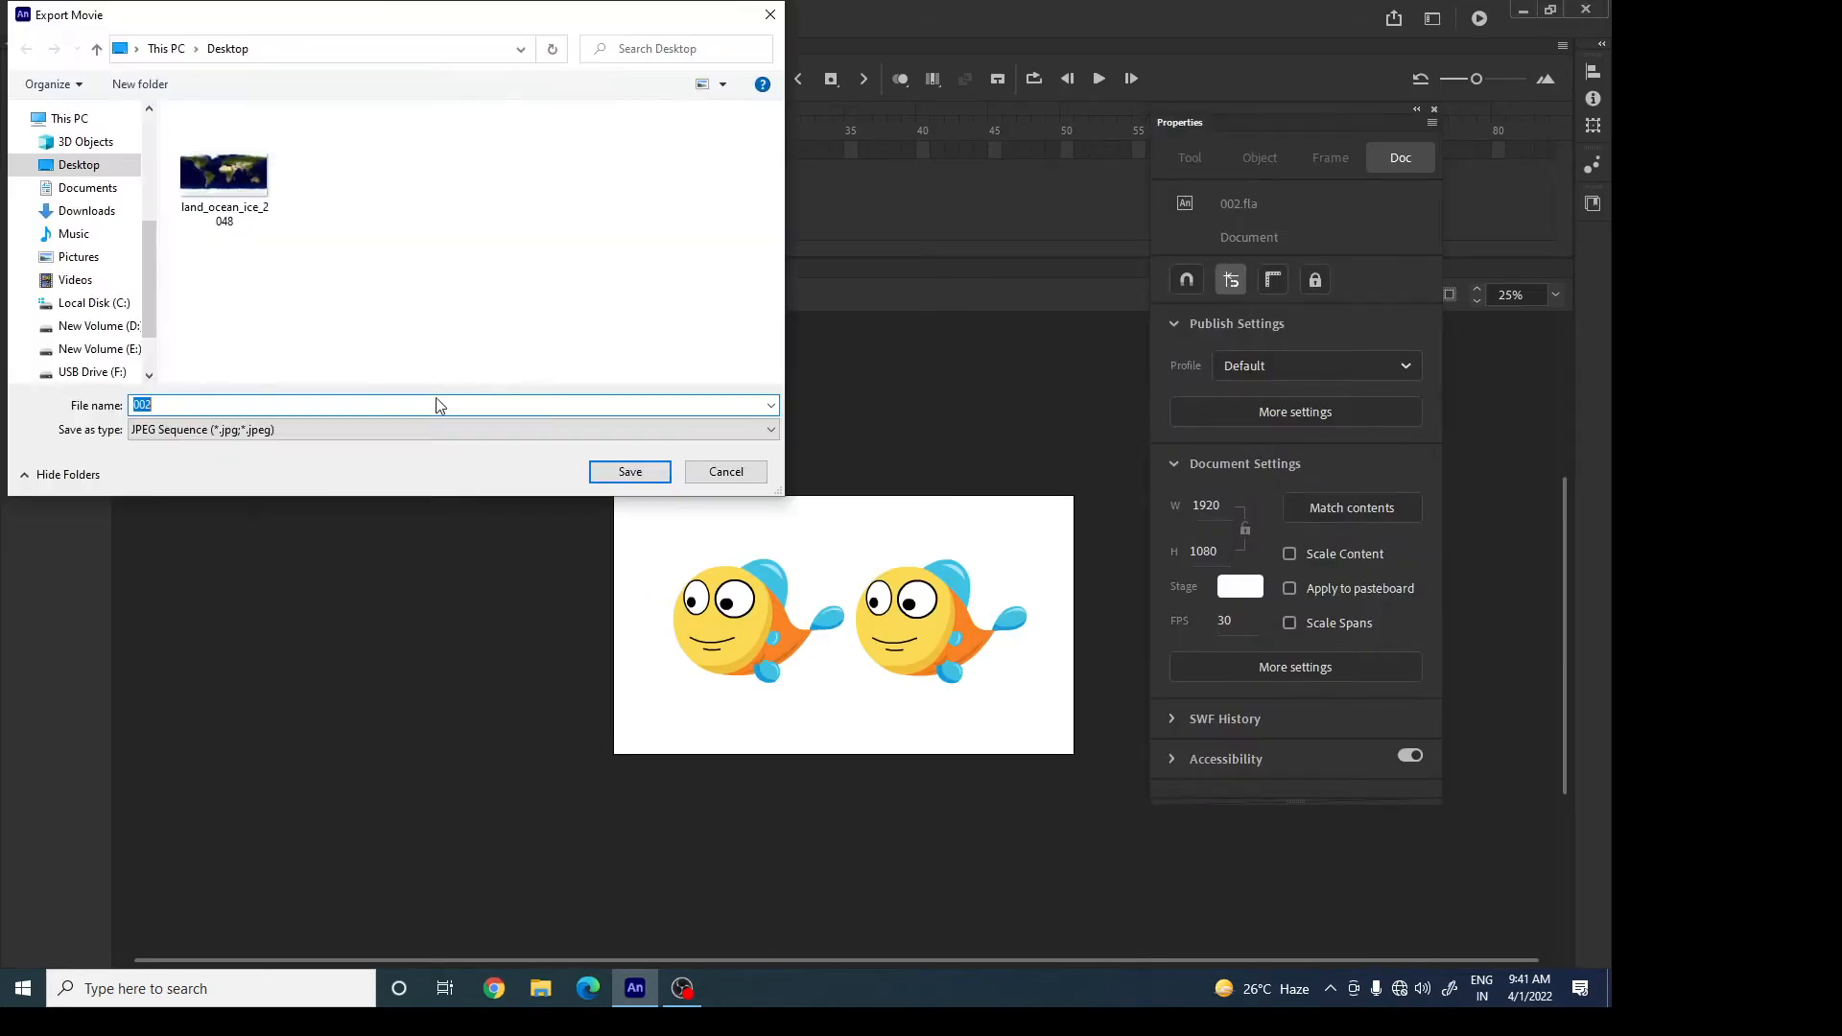
left_click(629, 473)
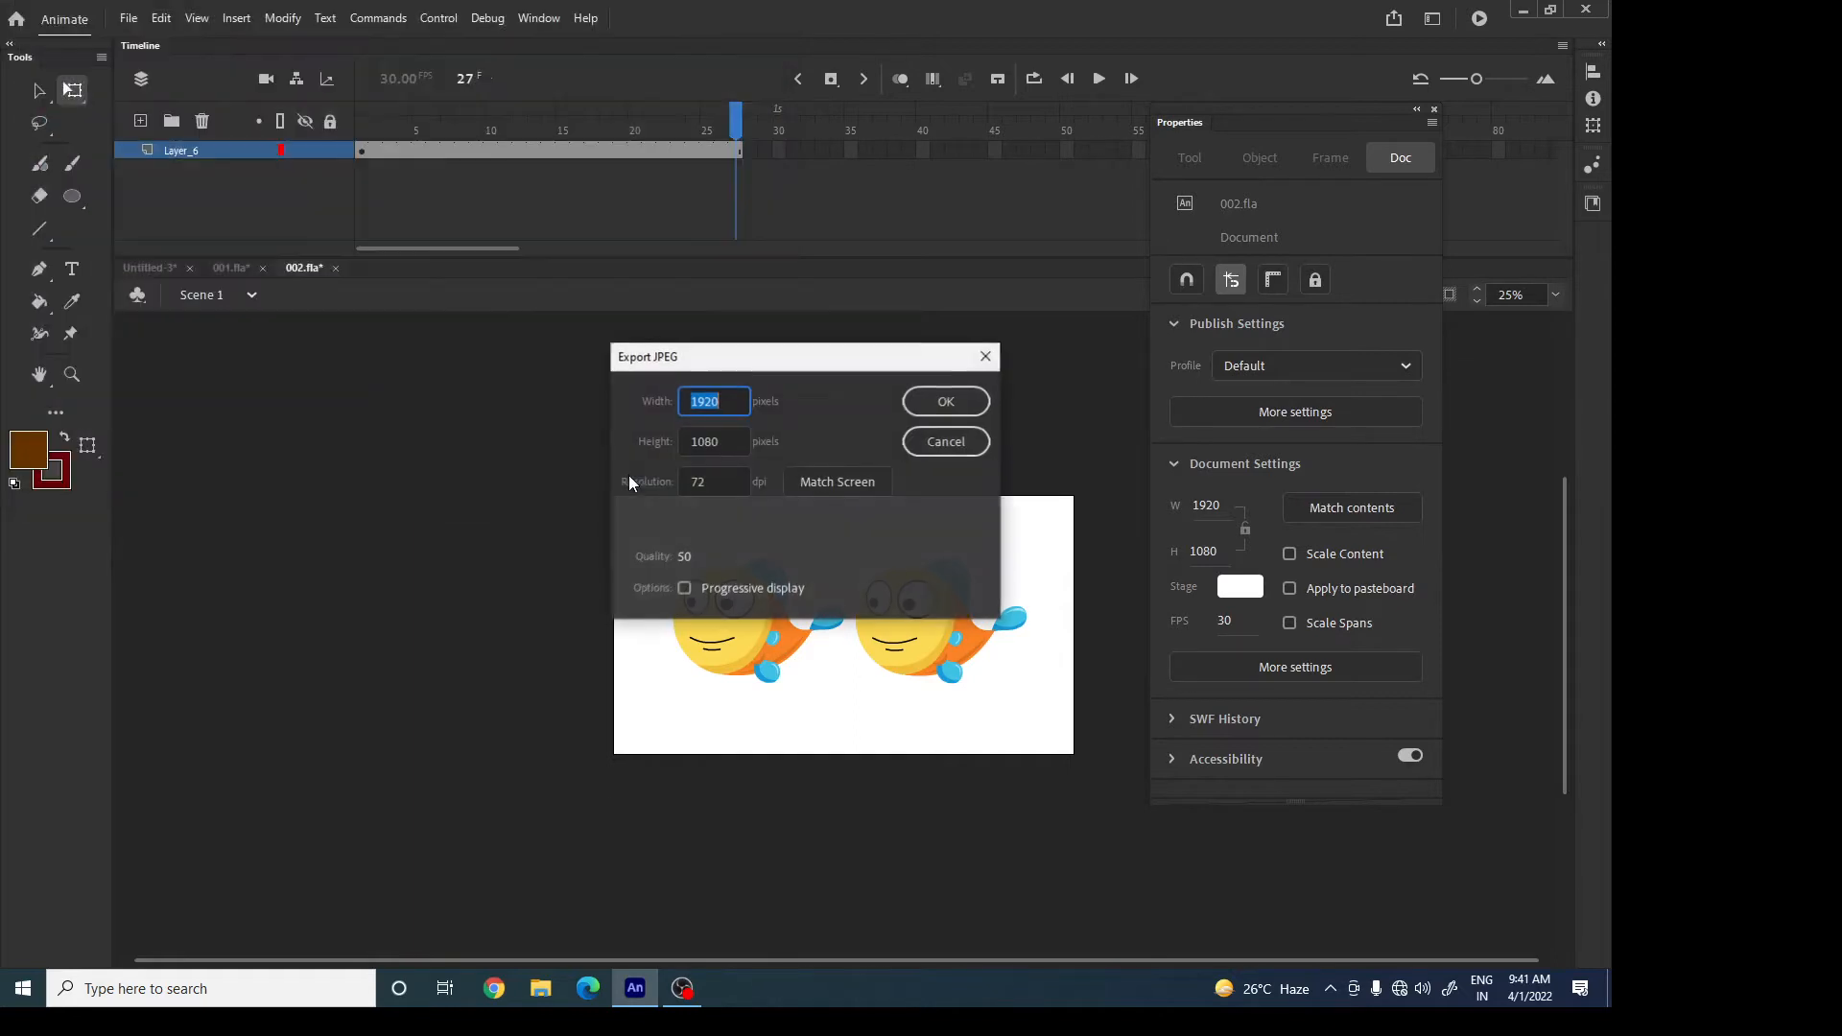
left_click(953, 405)
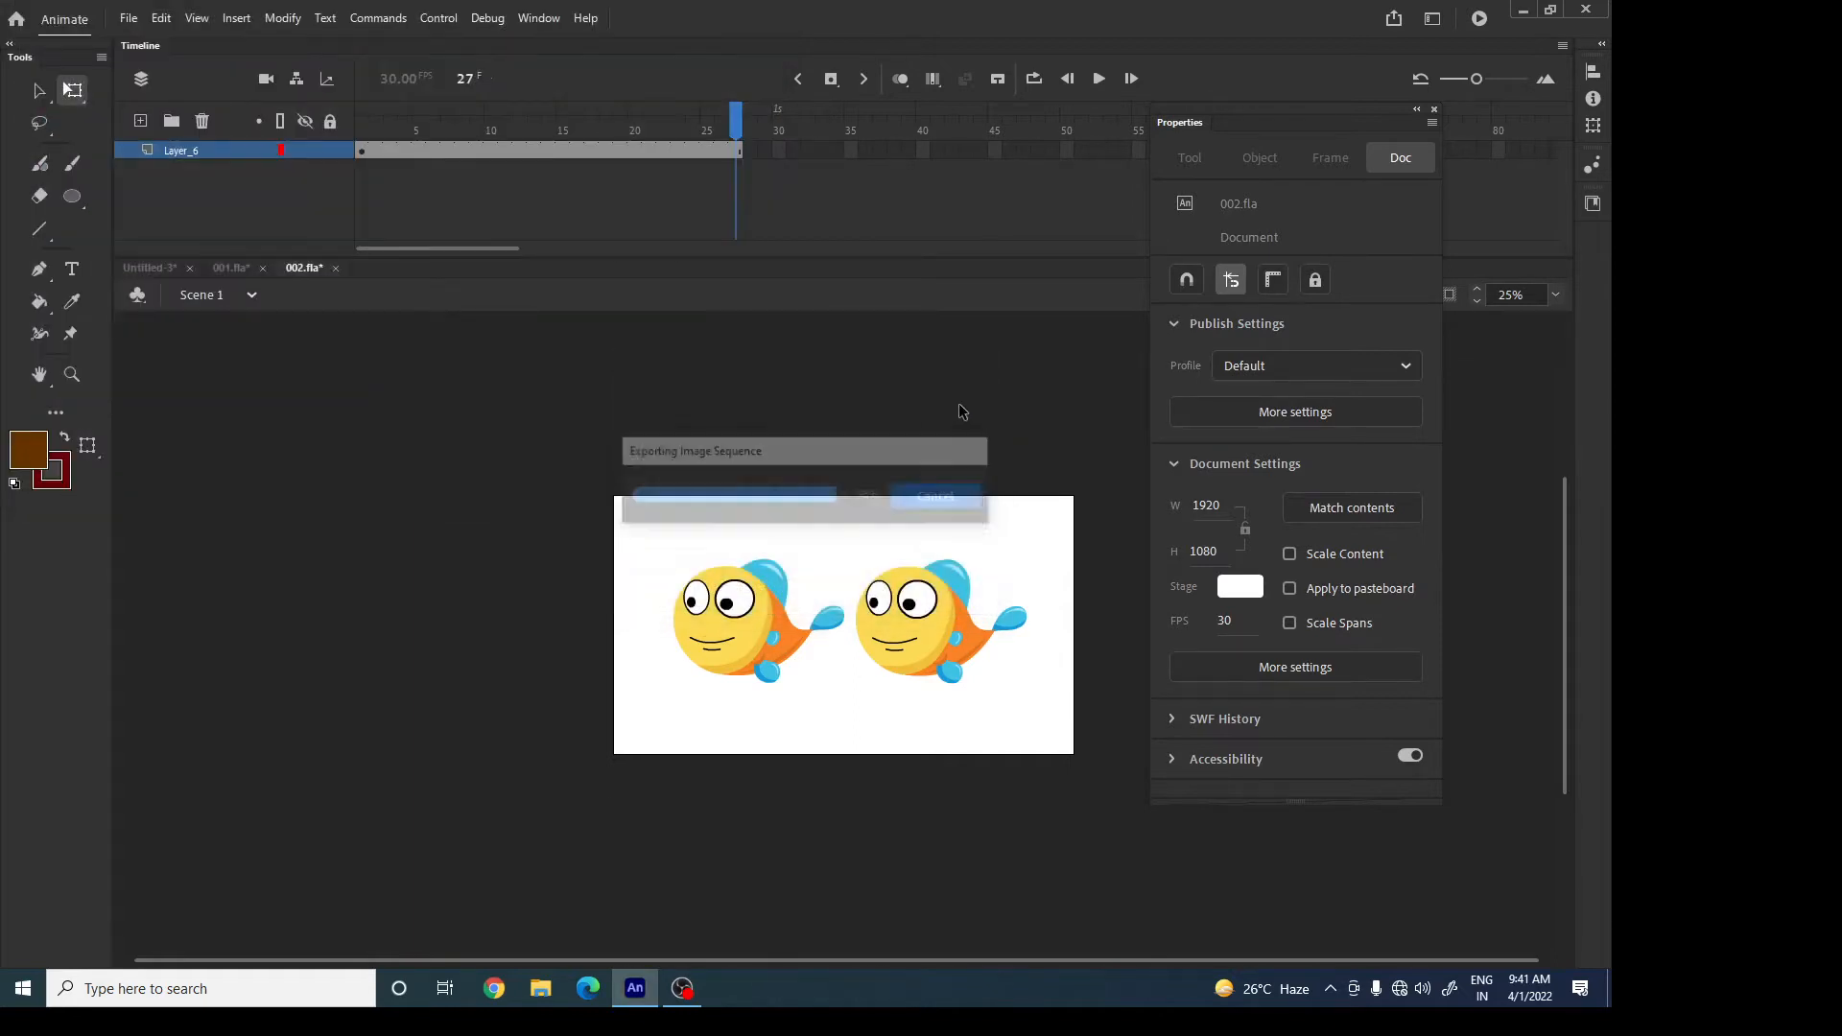
Show the Desktop, open exported image 0020001, and page forward through the sequence to 0020027.jpg.
left_click(1525, 10)
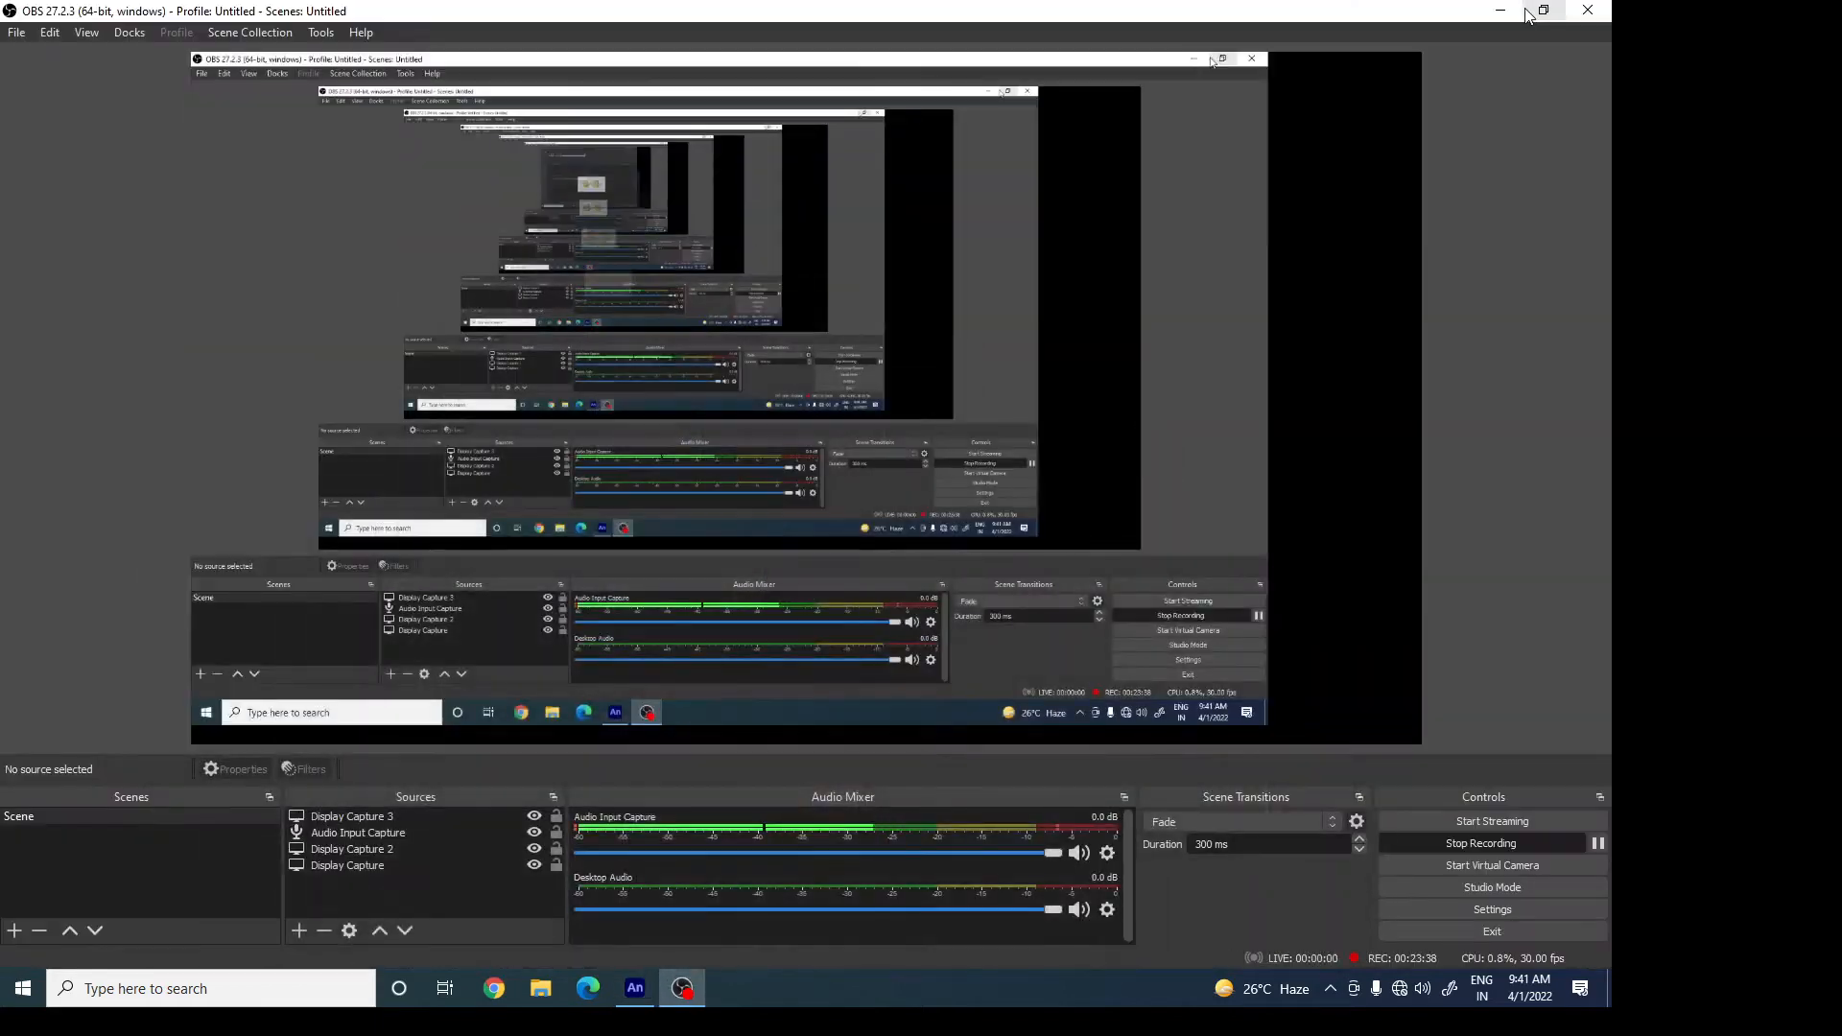
left_click(1503, 14)
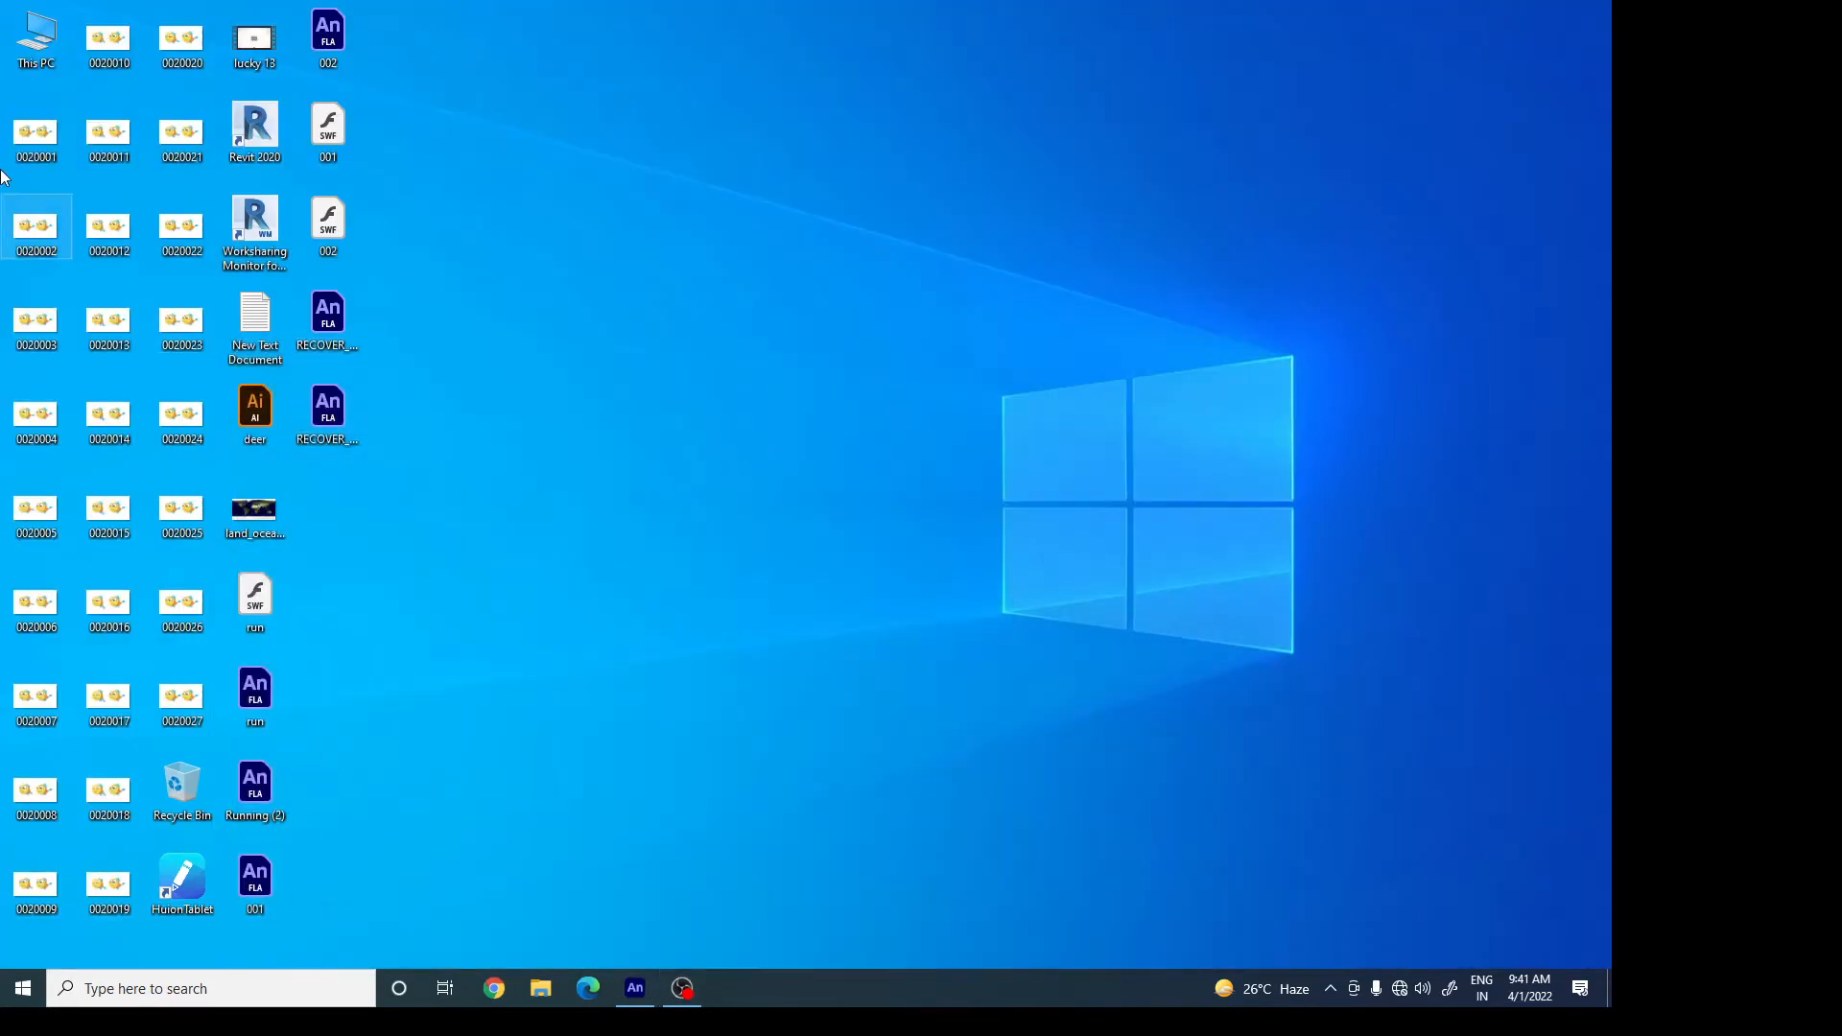
double_click(28, 146)
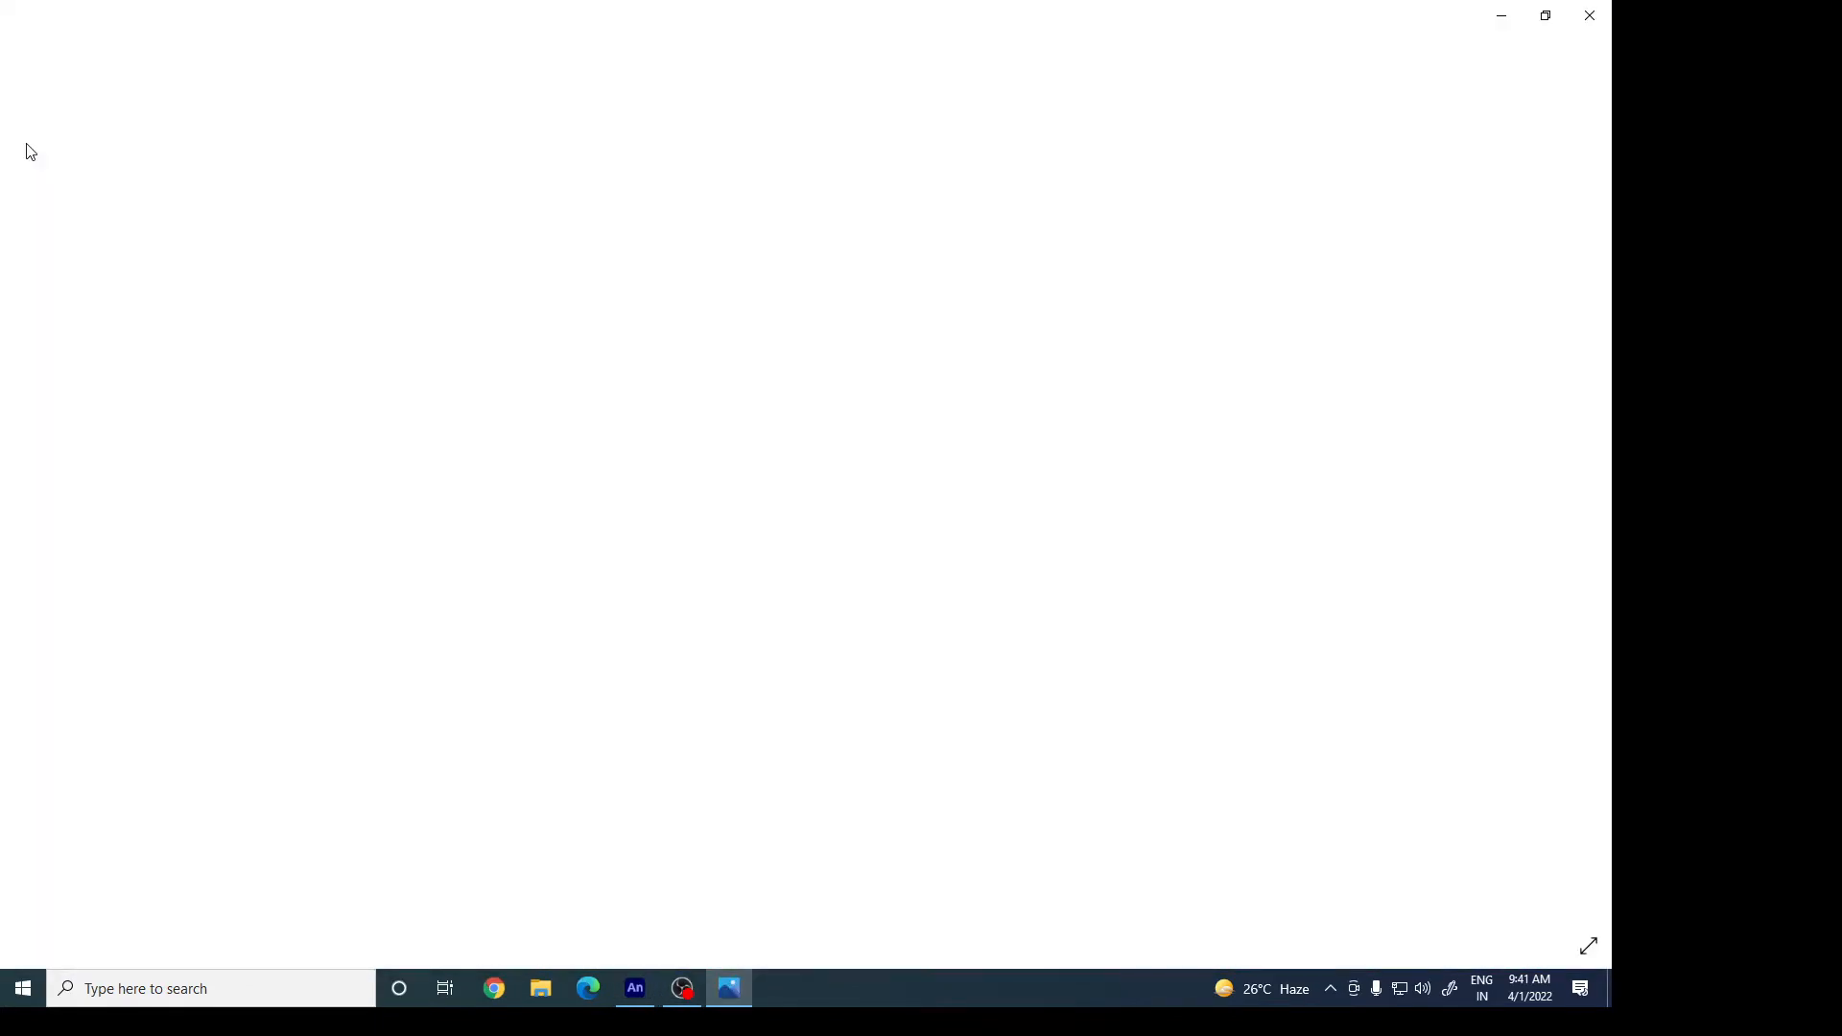
key("Right")
key("Right")
key("Right")
key("Right")
key("Right")
key("Right")
key("Right")
key("Right")
key("Right")
key("Right")
key("Right")
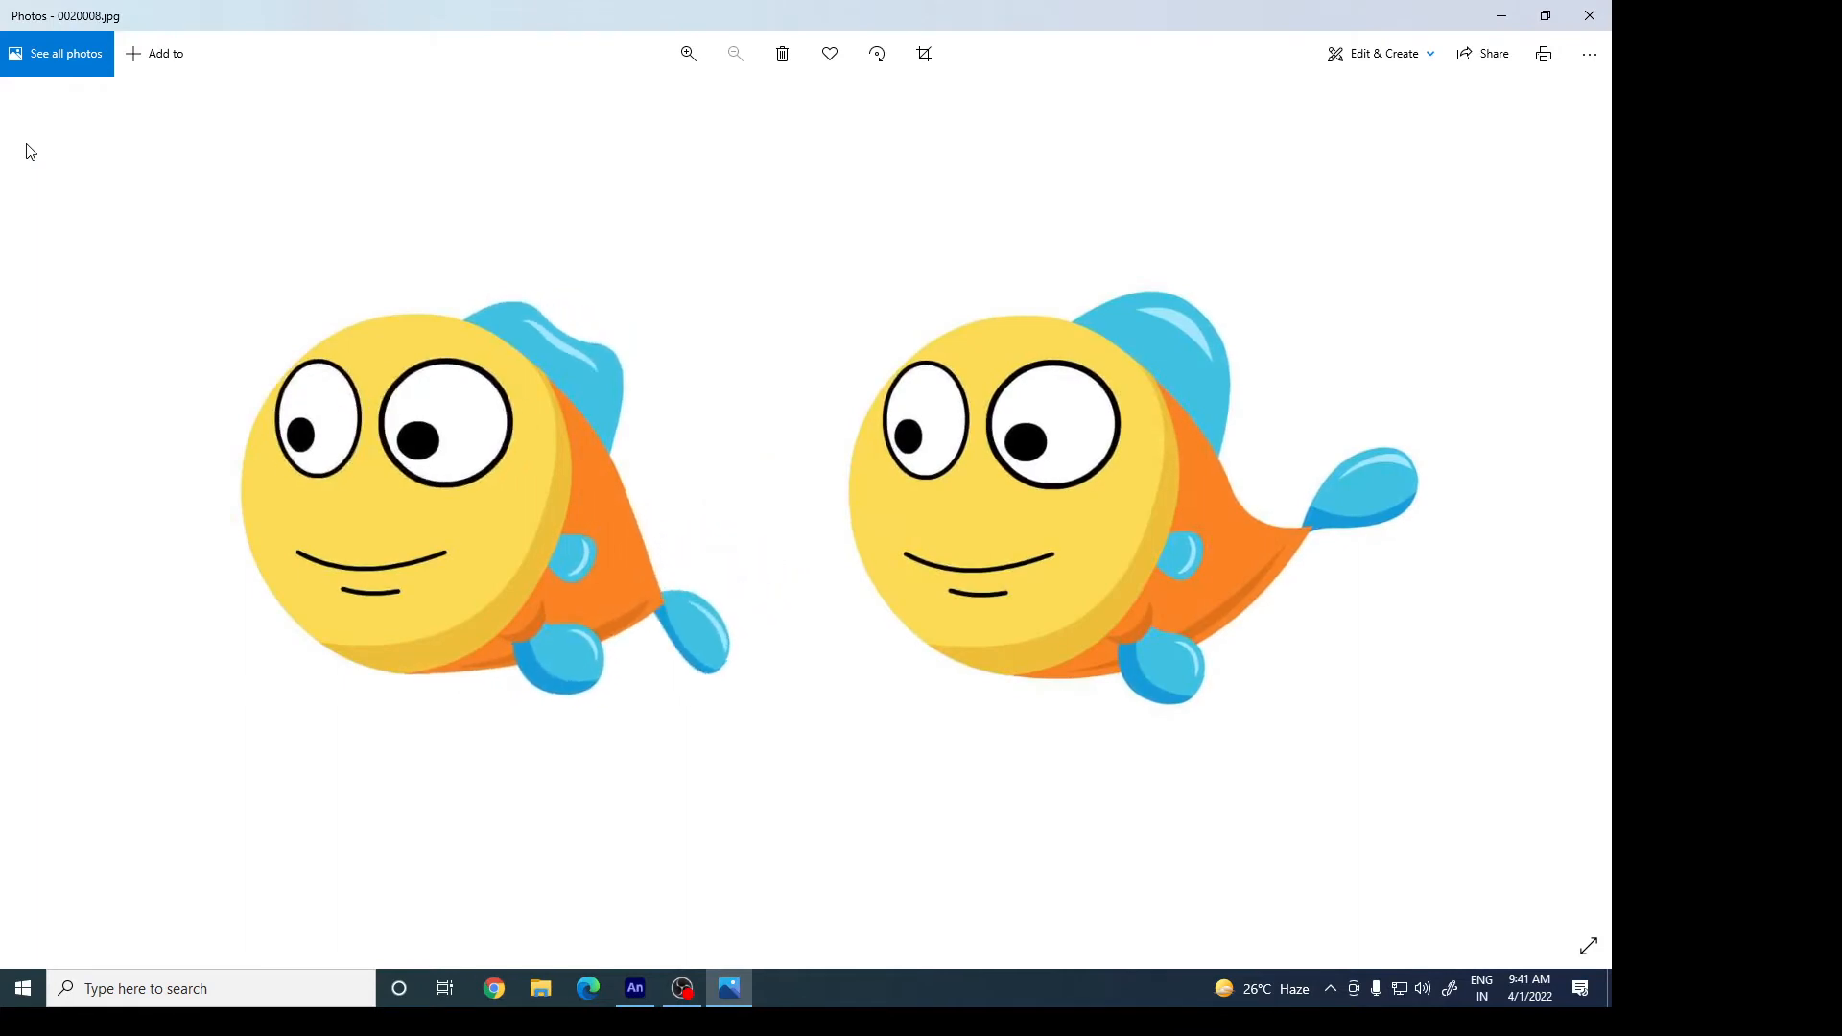
key("Right")
key("Right")
key("Right")
key("Right")
key("Right")
key("Right")
key("Right")
key("Right")
key("Right")
key("Right")
key("Right")
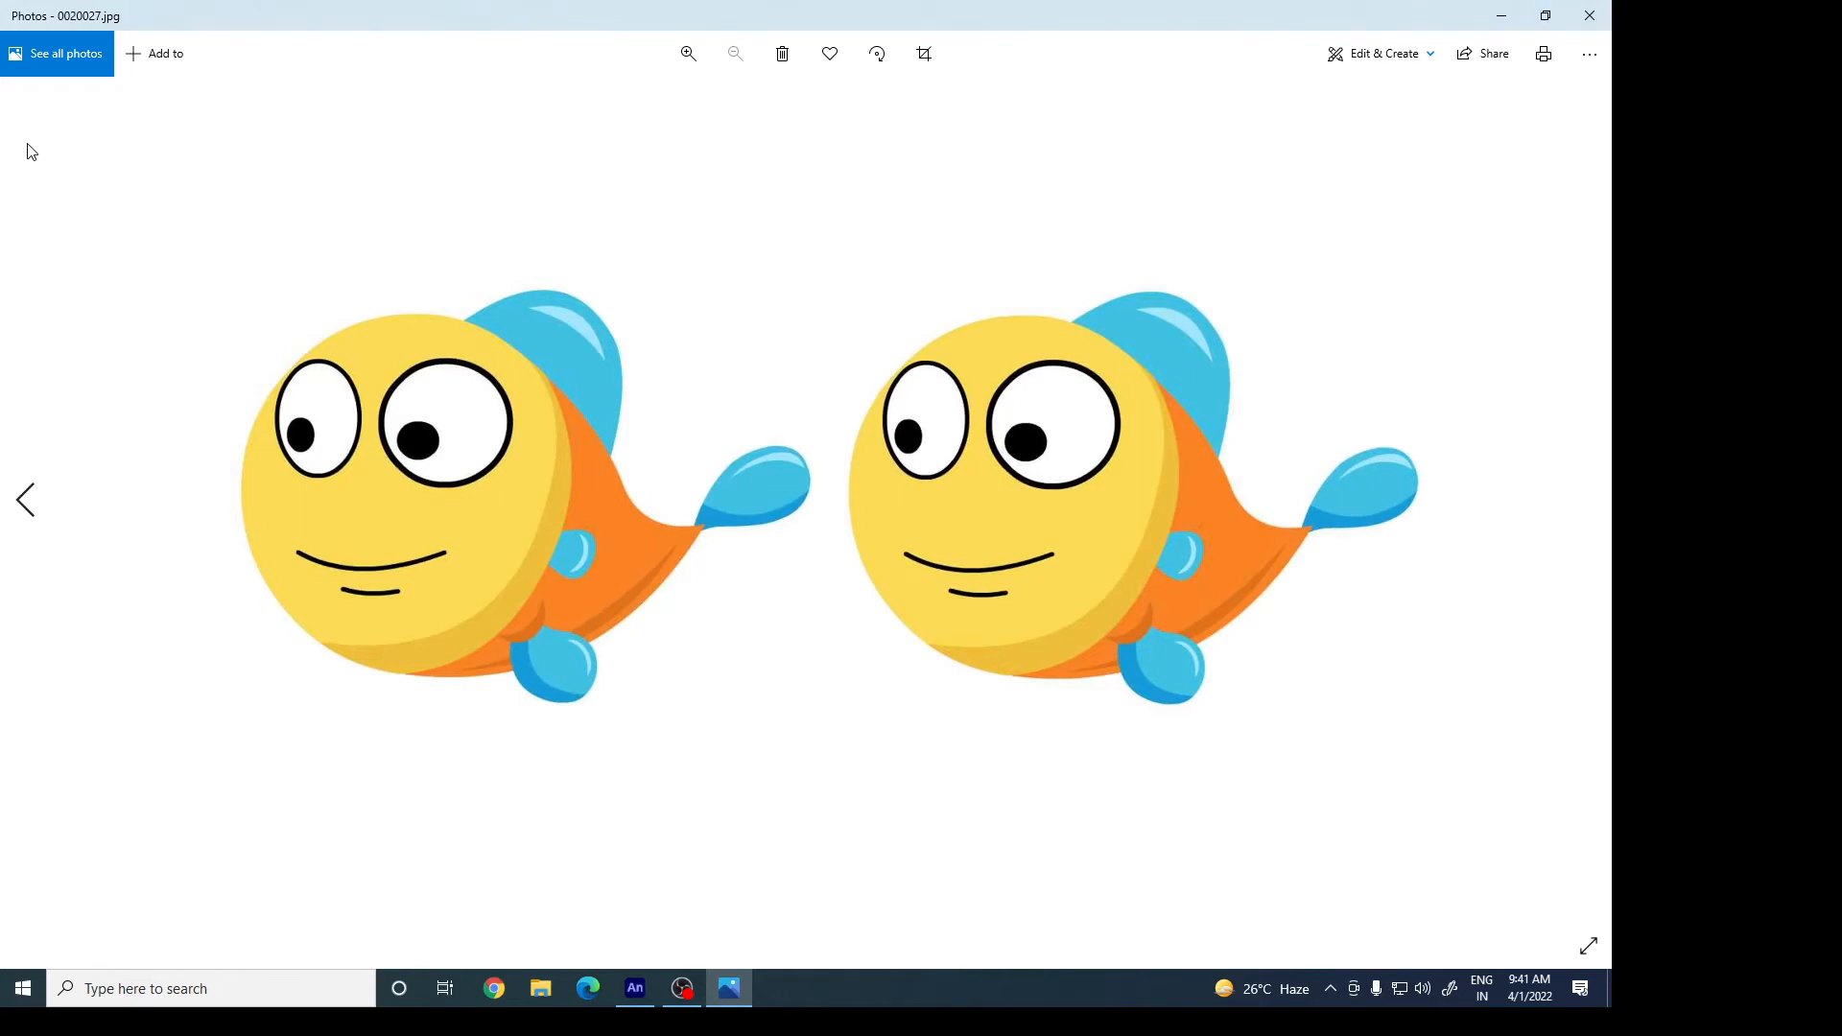
Page backward through the exported frames to 0020001.jpg, comparing the Graphic and Movie Clip fish.
key("Left")
key("Left")
key("Left")
key("Left")
key("Left")
key("Left")
key("Left")
key("Left")
key("Left")
key("Left")
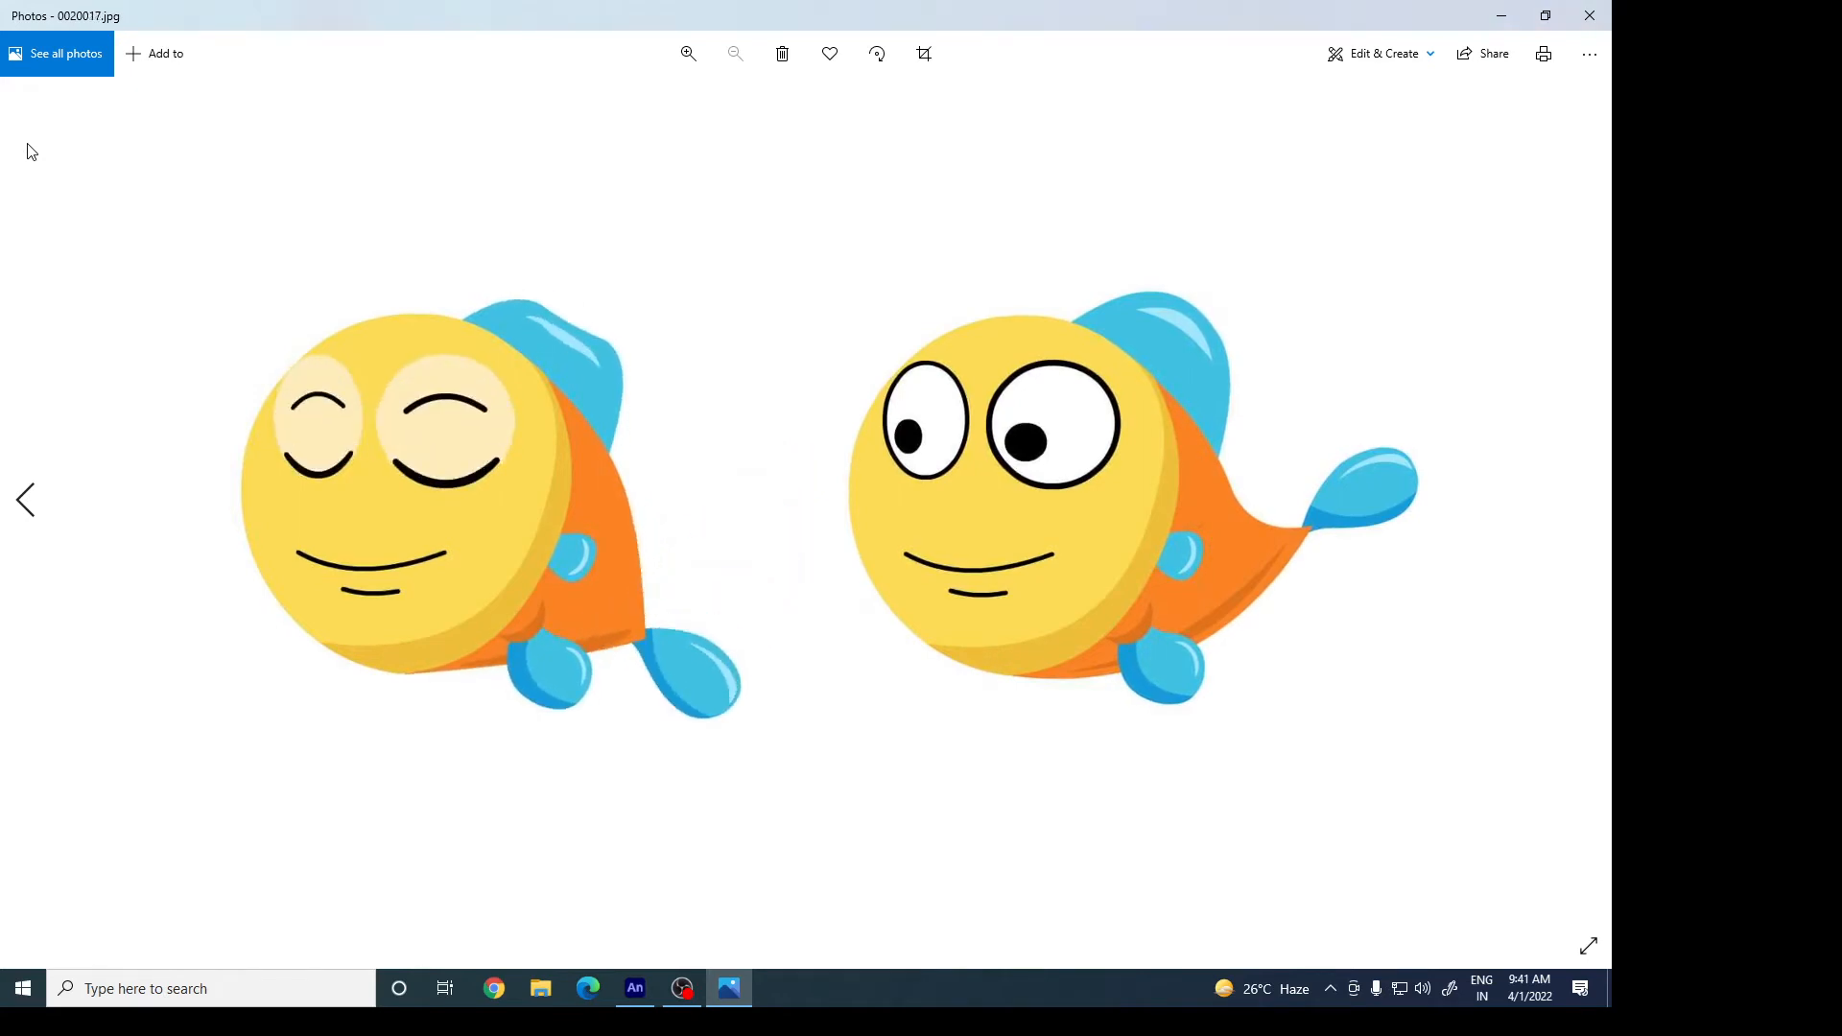
key("Left")
key("Left")
key("Left")
key("Left")
key("Left")
key("Left")
key("Left")
key("Left")
key("Left")
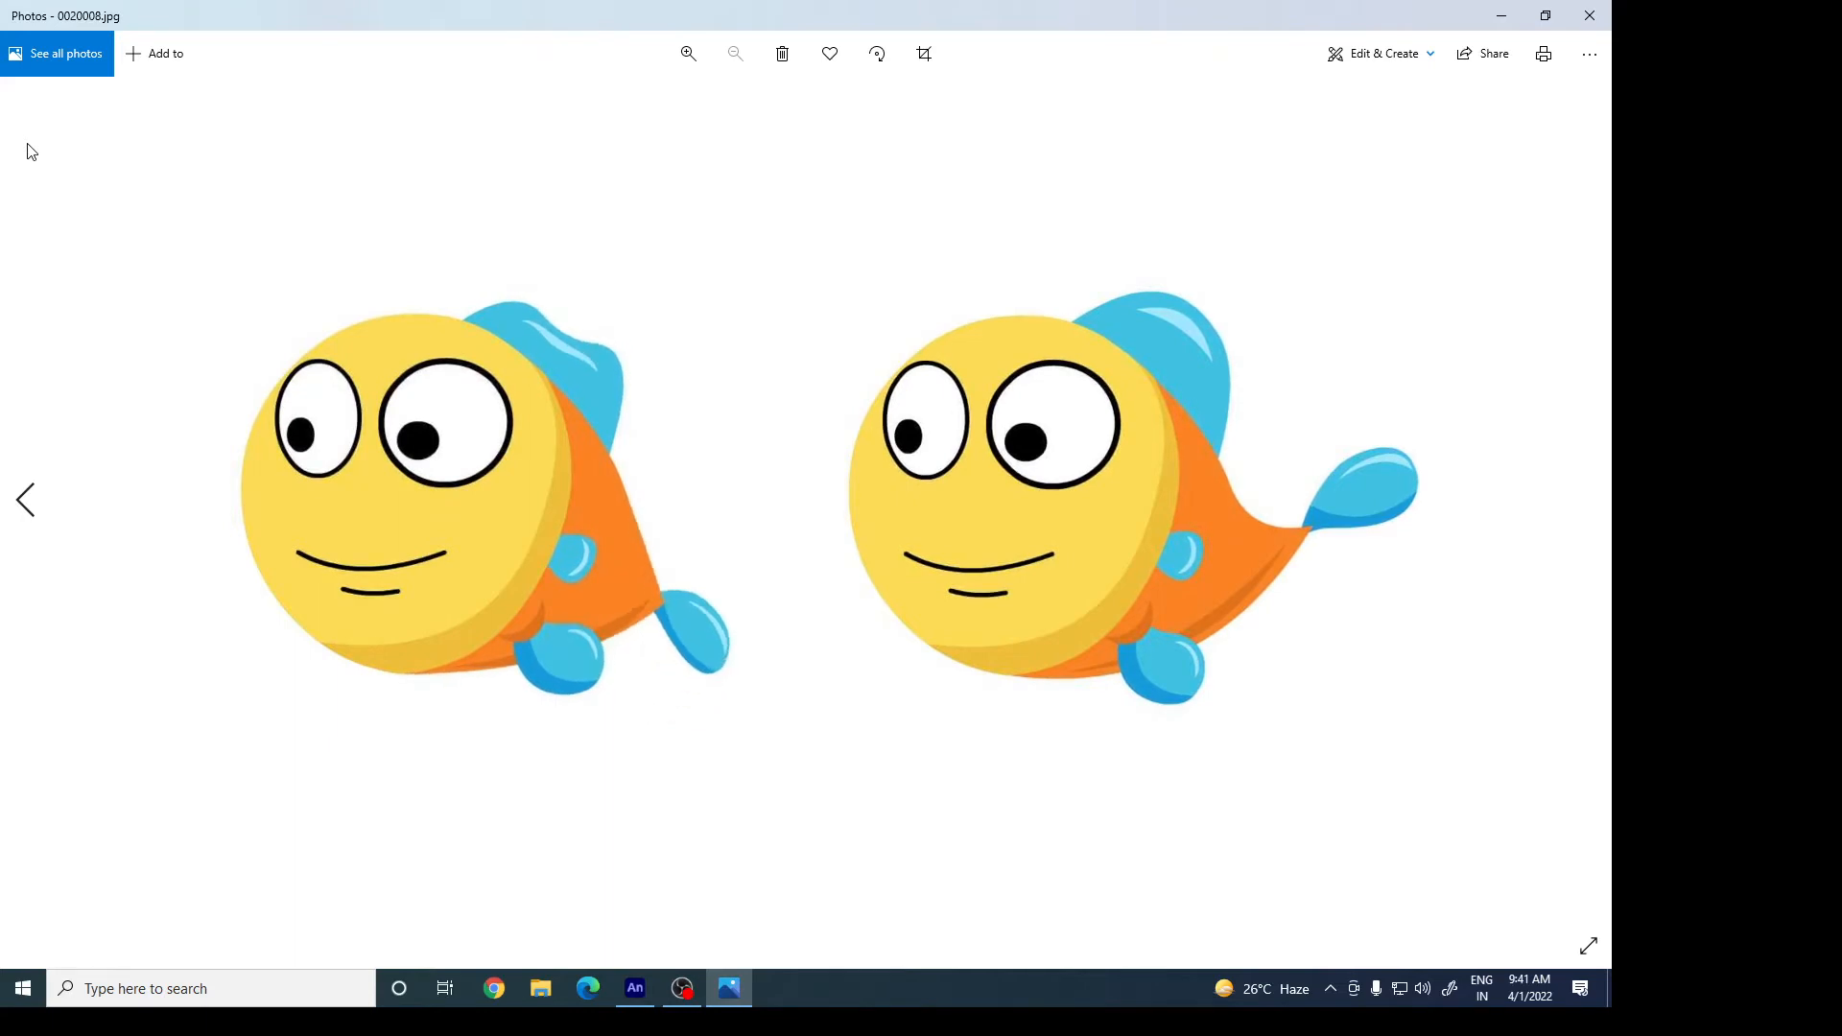
key("Left")
key("Left")
key("Left")
key("Left")
key("Left")
key("Left")
key("Left")
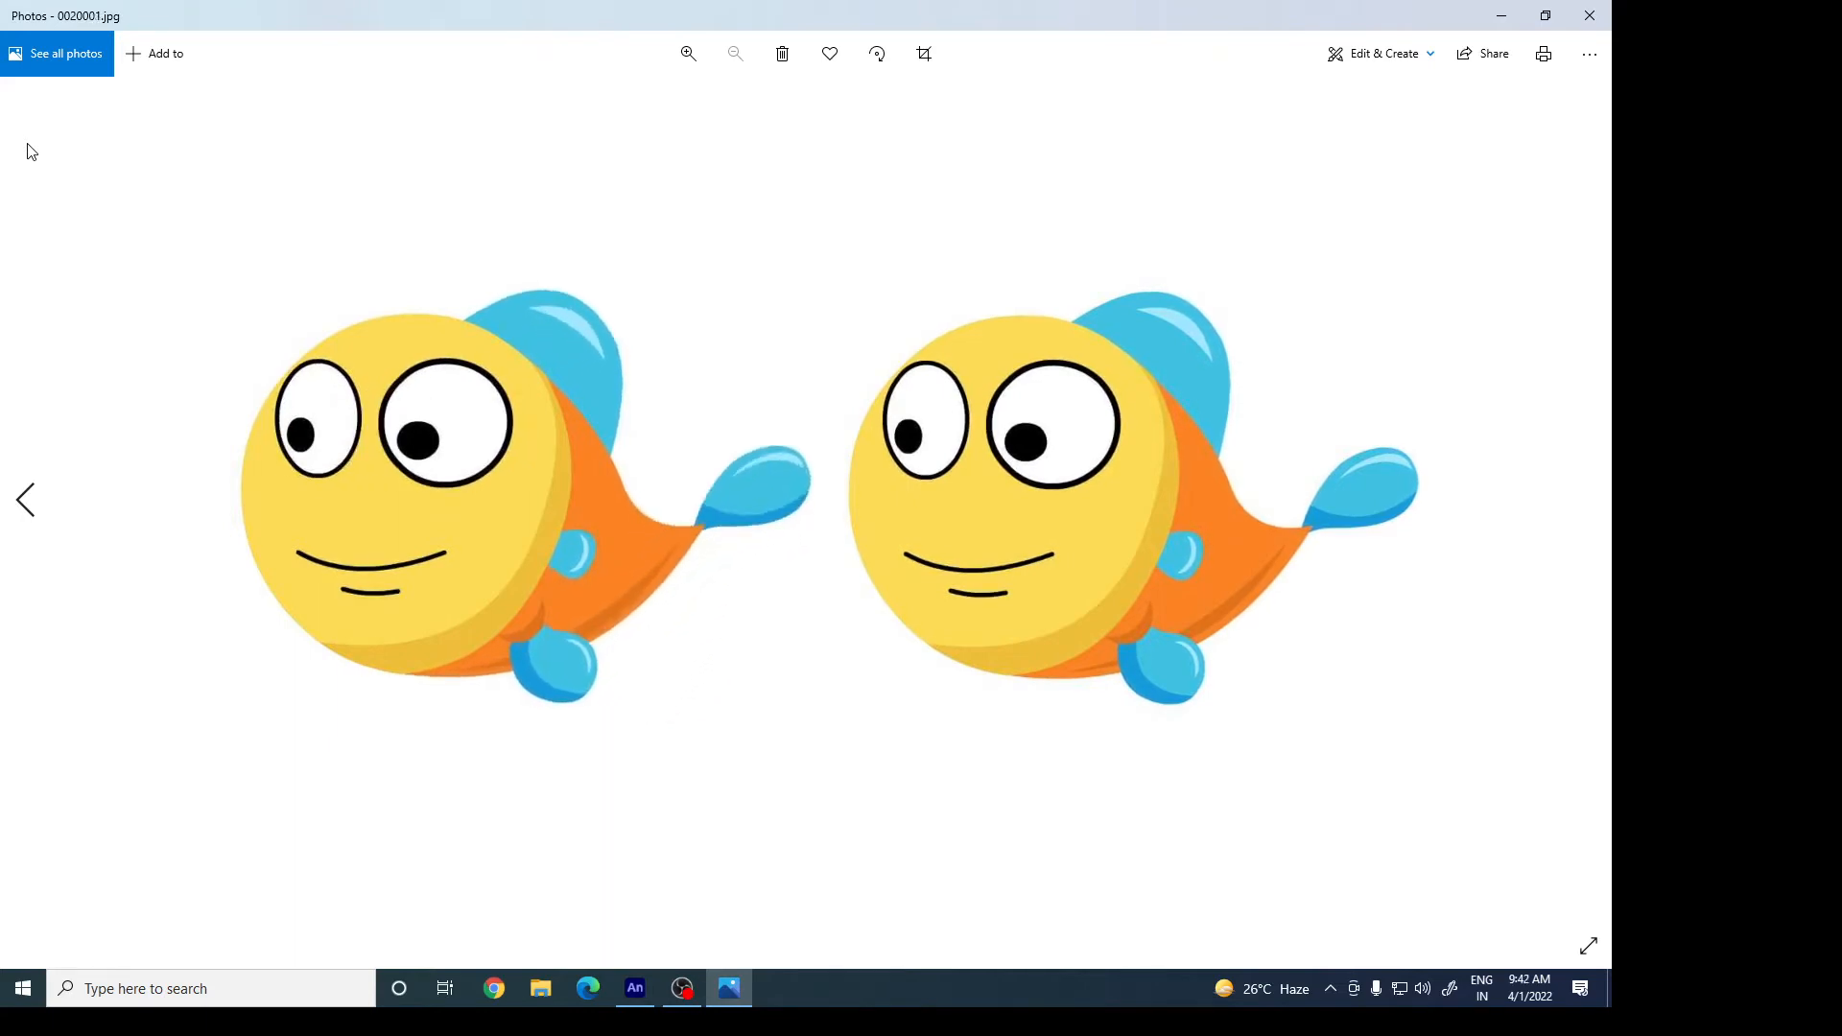
key("Left")
key("Left")
Step forward again to 0020008.jpg to compare both fish, and close the image viewer.
key("Right")
key("Right")
key("Right")
key("Right")
key("Right")
key("Right")
key("Right")
key("Right")
key("Right")
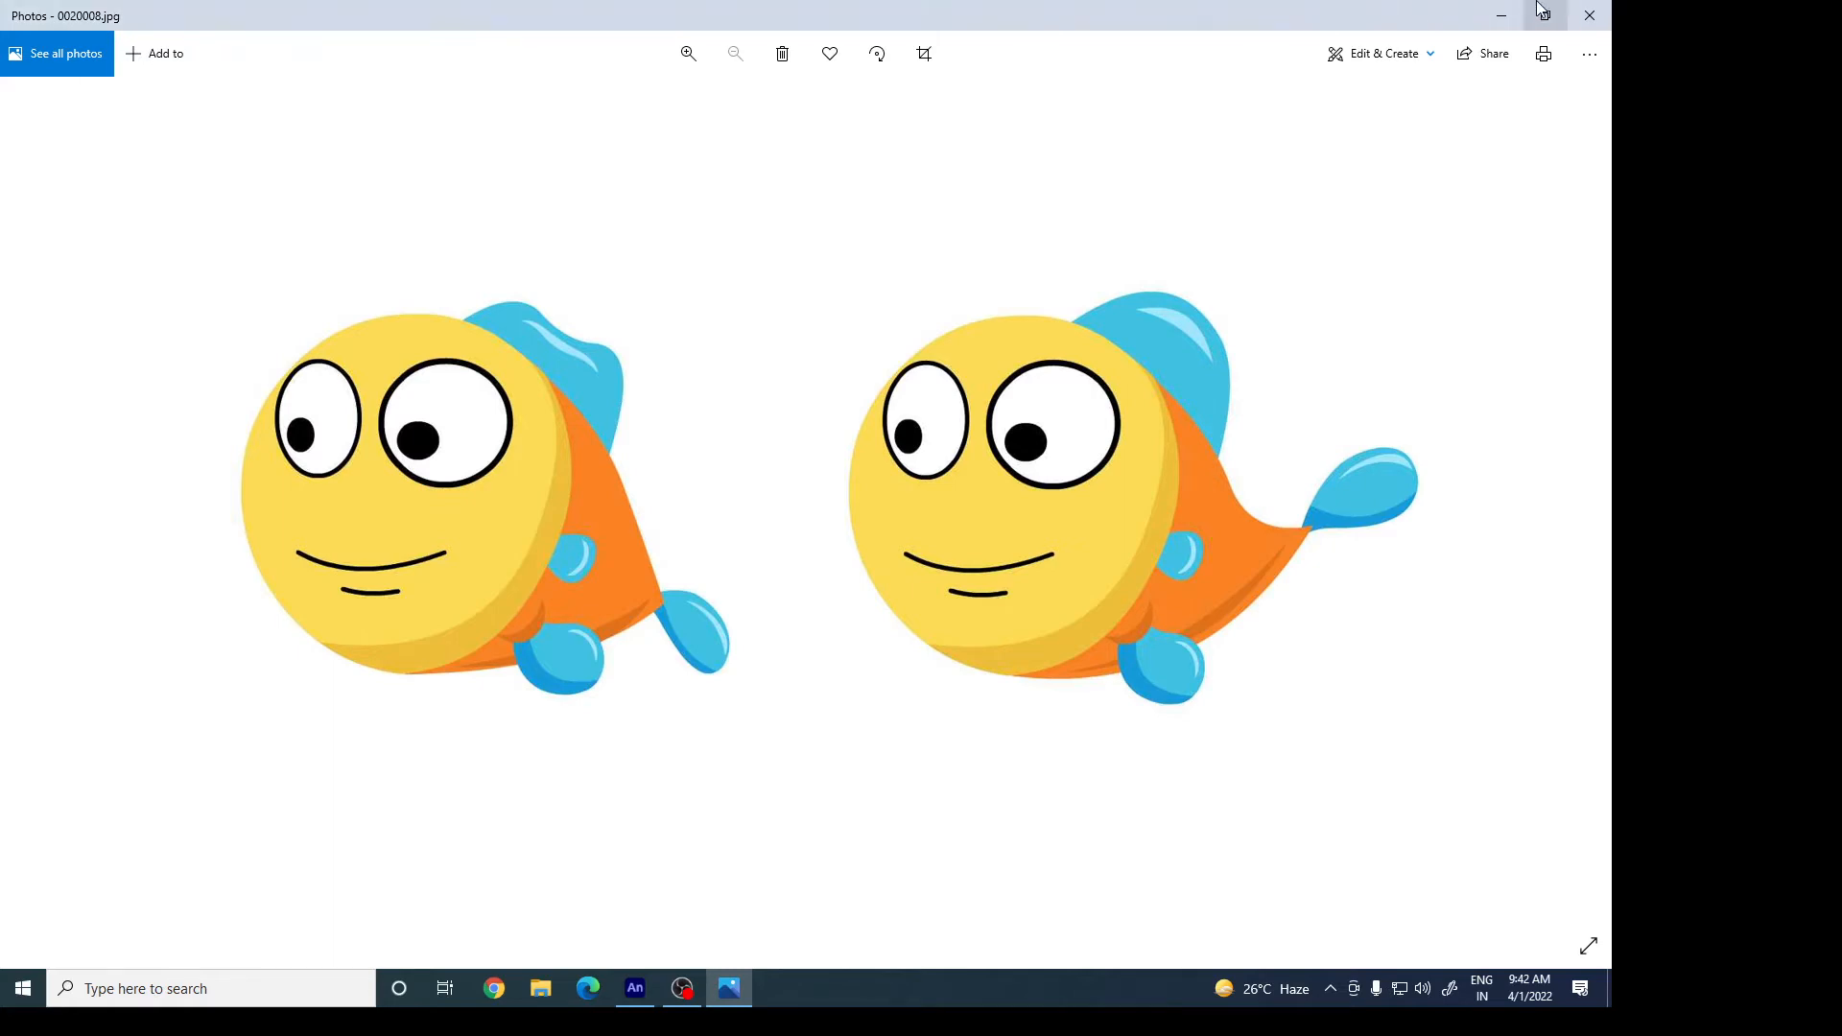
left_click(1590, 16)
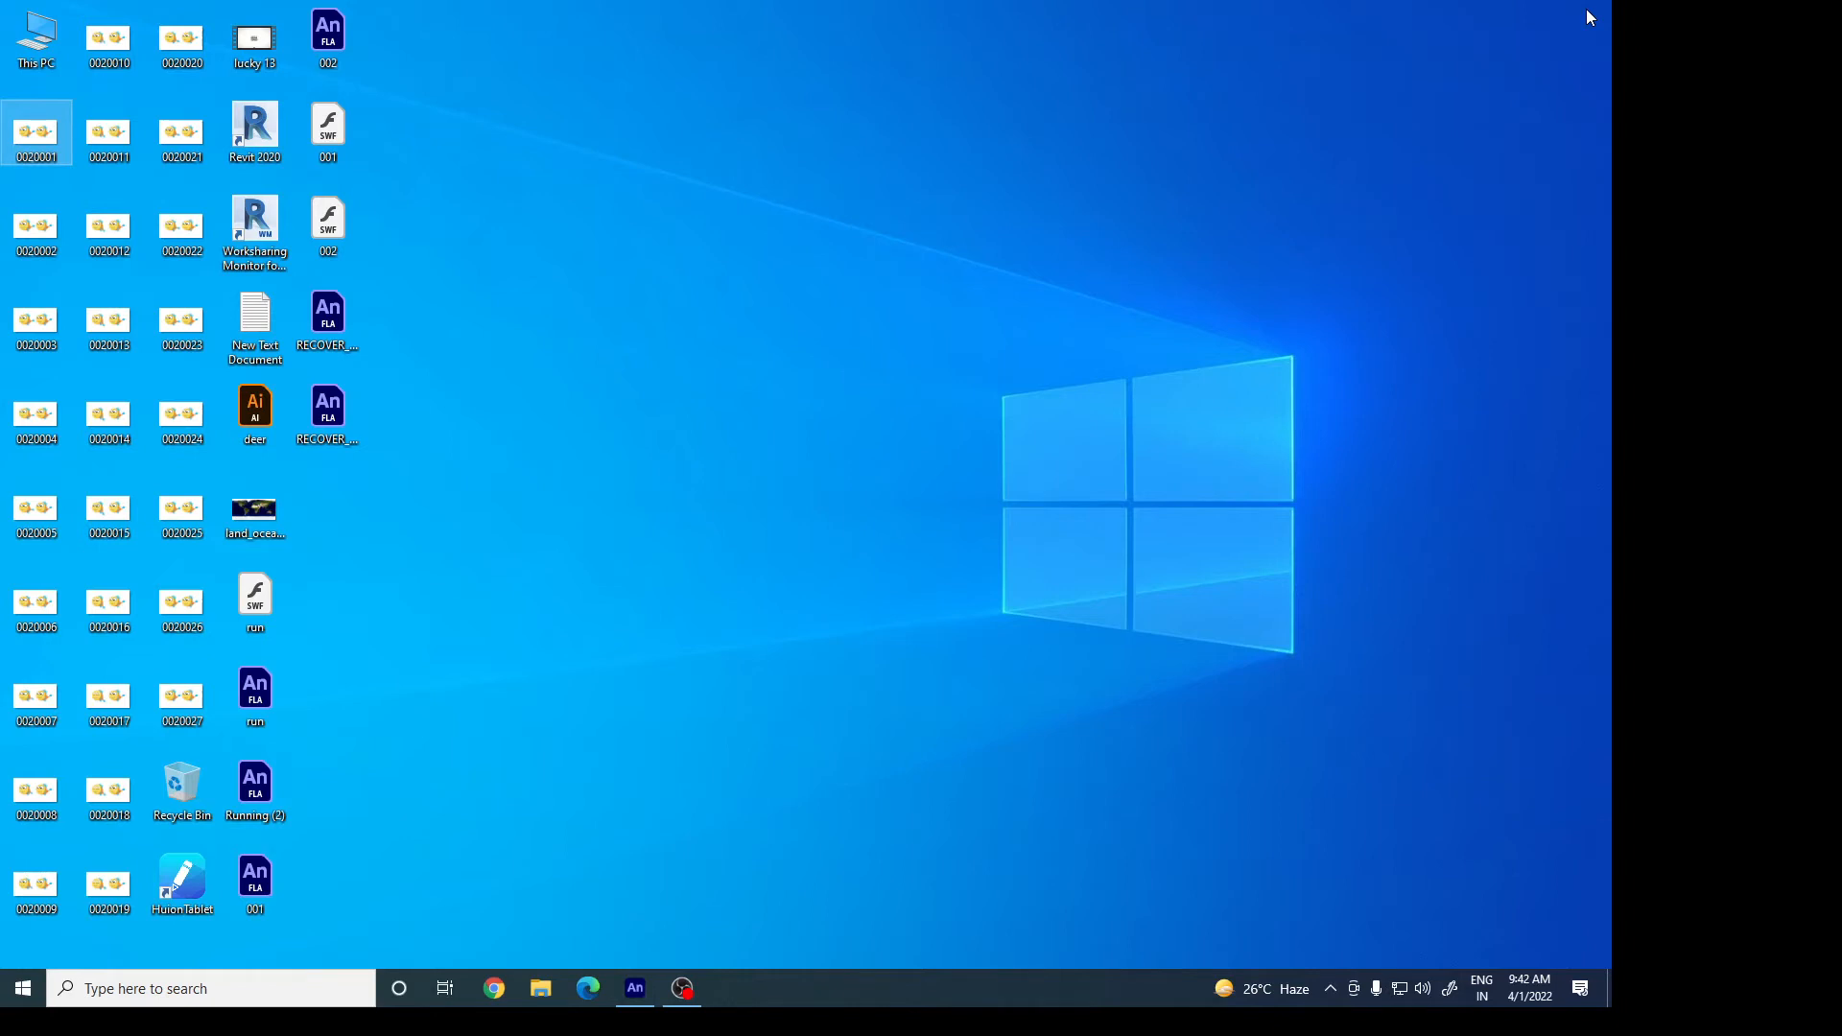
Switch back to Animate, inspect the internal timeline of the Movie Clip fish, and return to Scene 1.
left_click(635, 988)
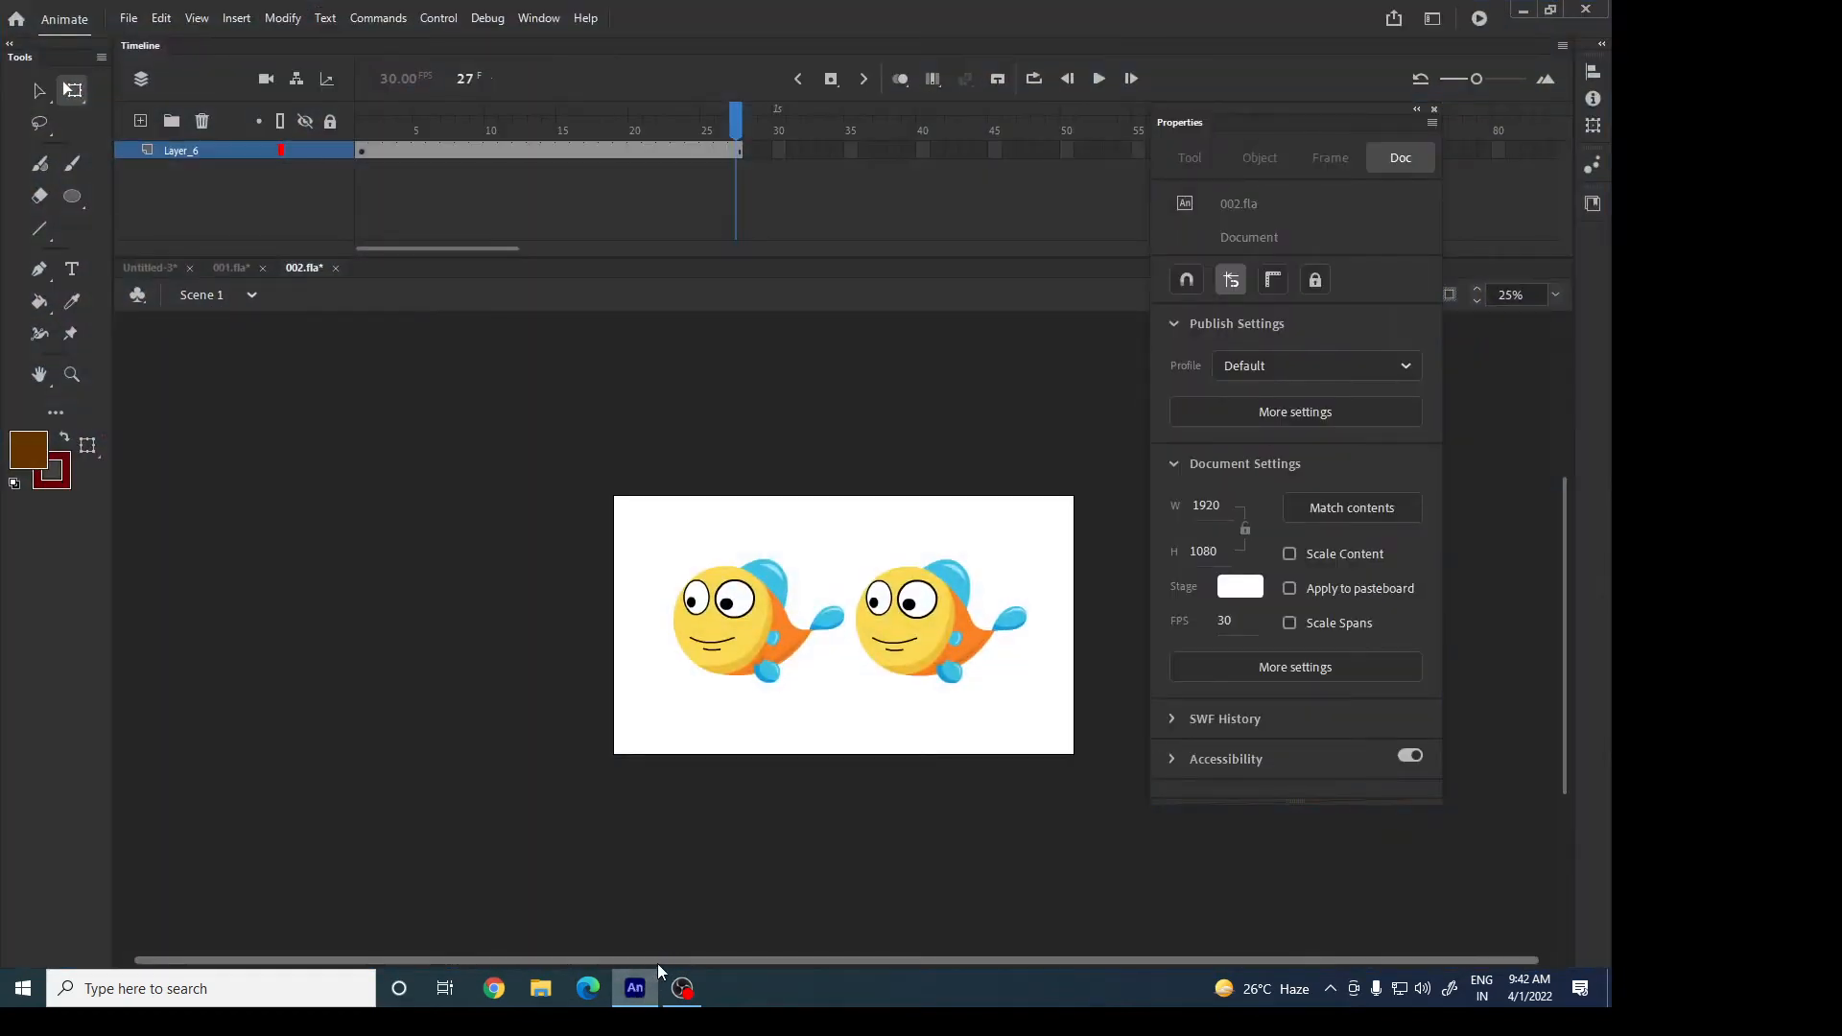
double_click(931, 648)
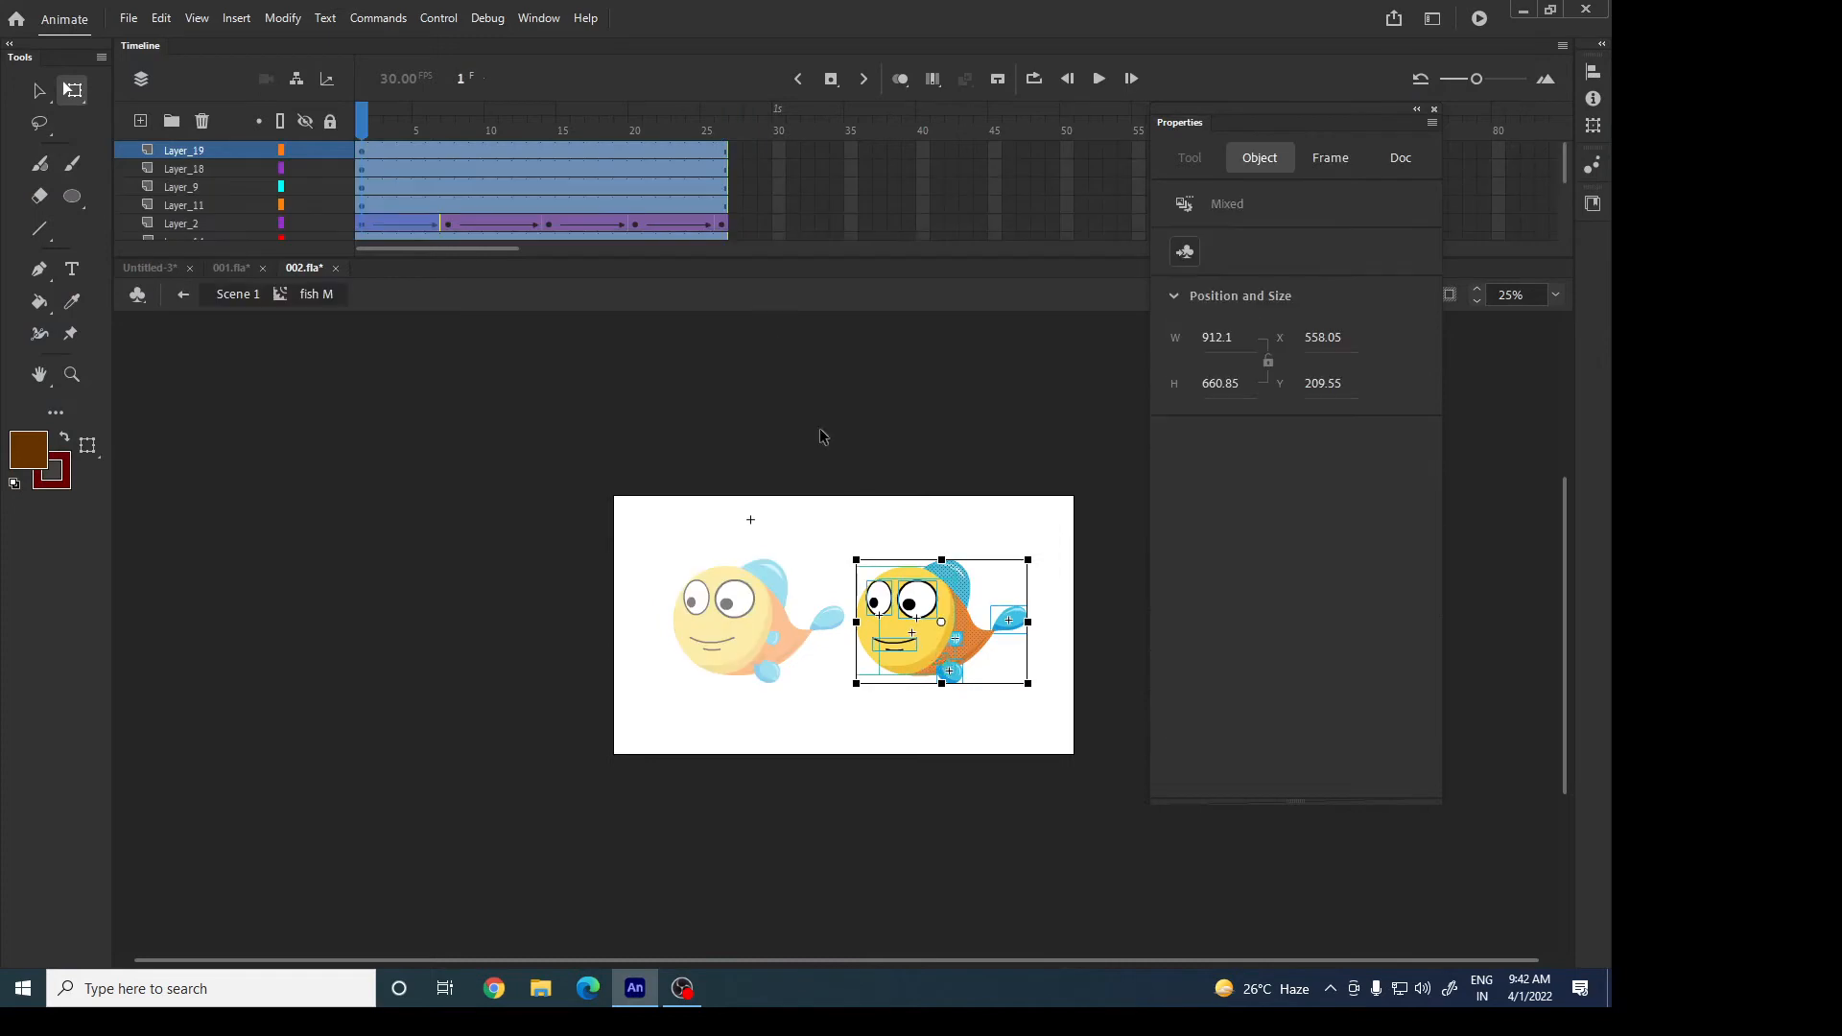
left_click_drag(595, 134, 307, 230)
double_click(465, 626)
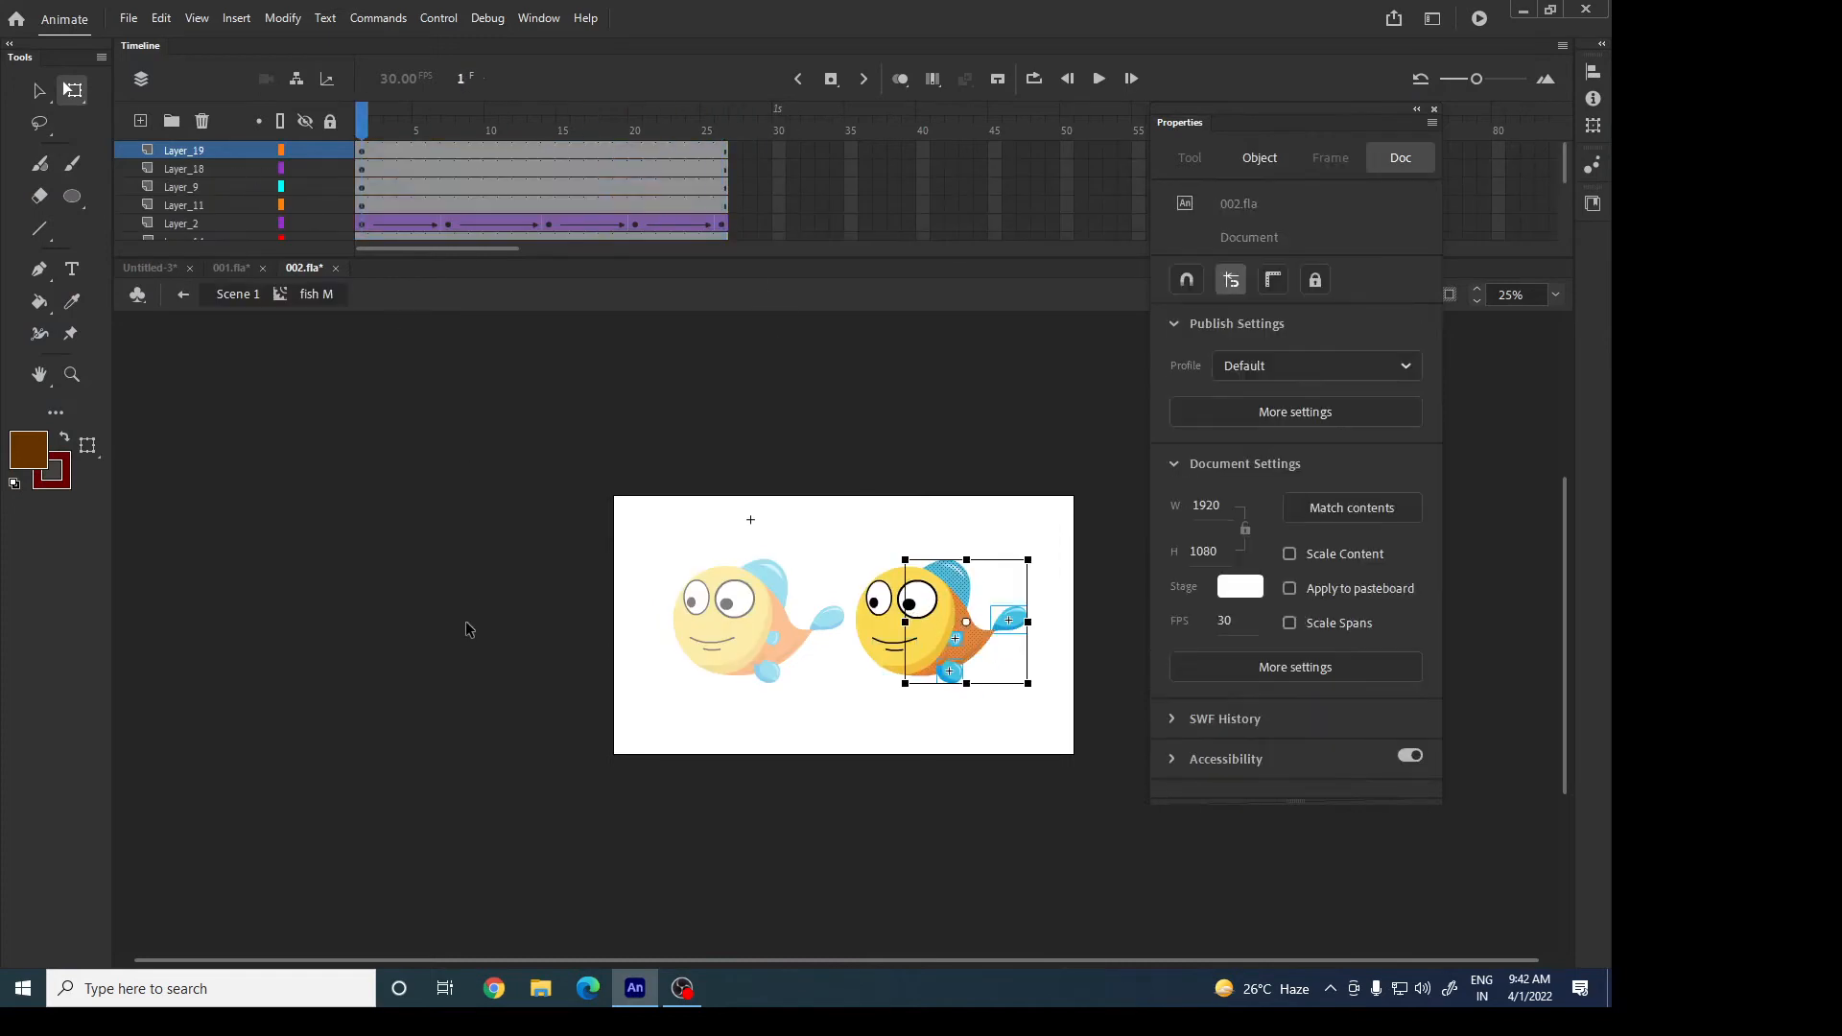
Open the Graphic fish symbol, play its internal timeline, return to Scene 1, and clear the selection.
left_click(754, 647)
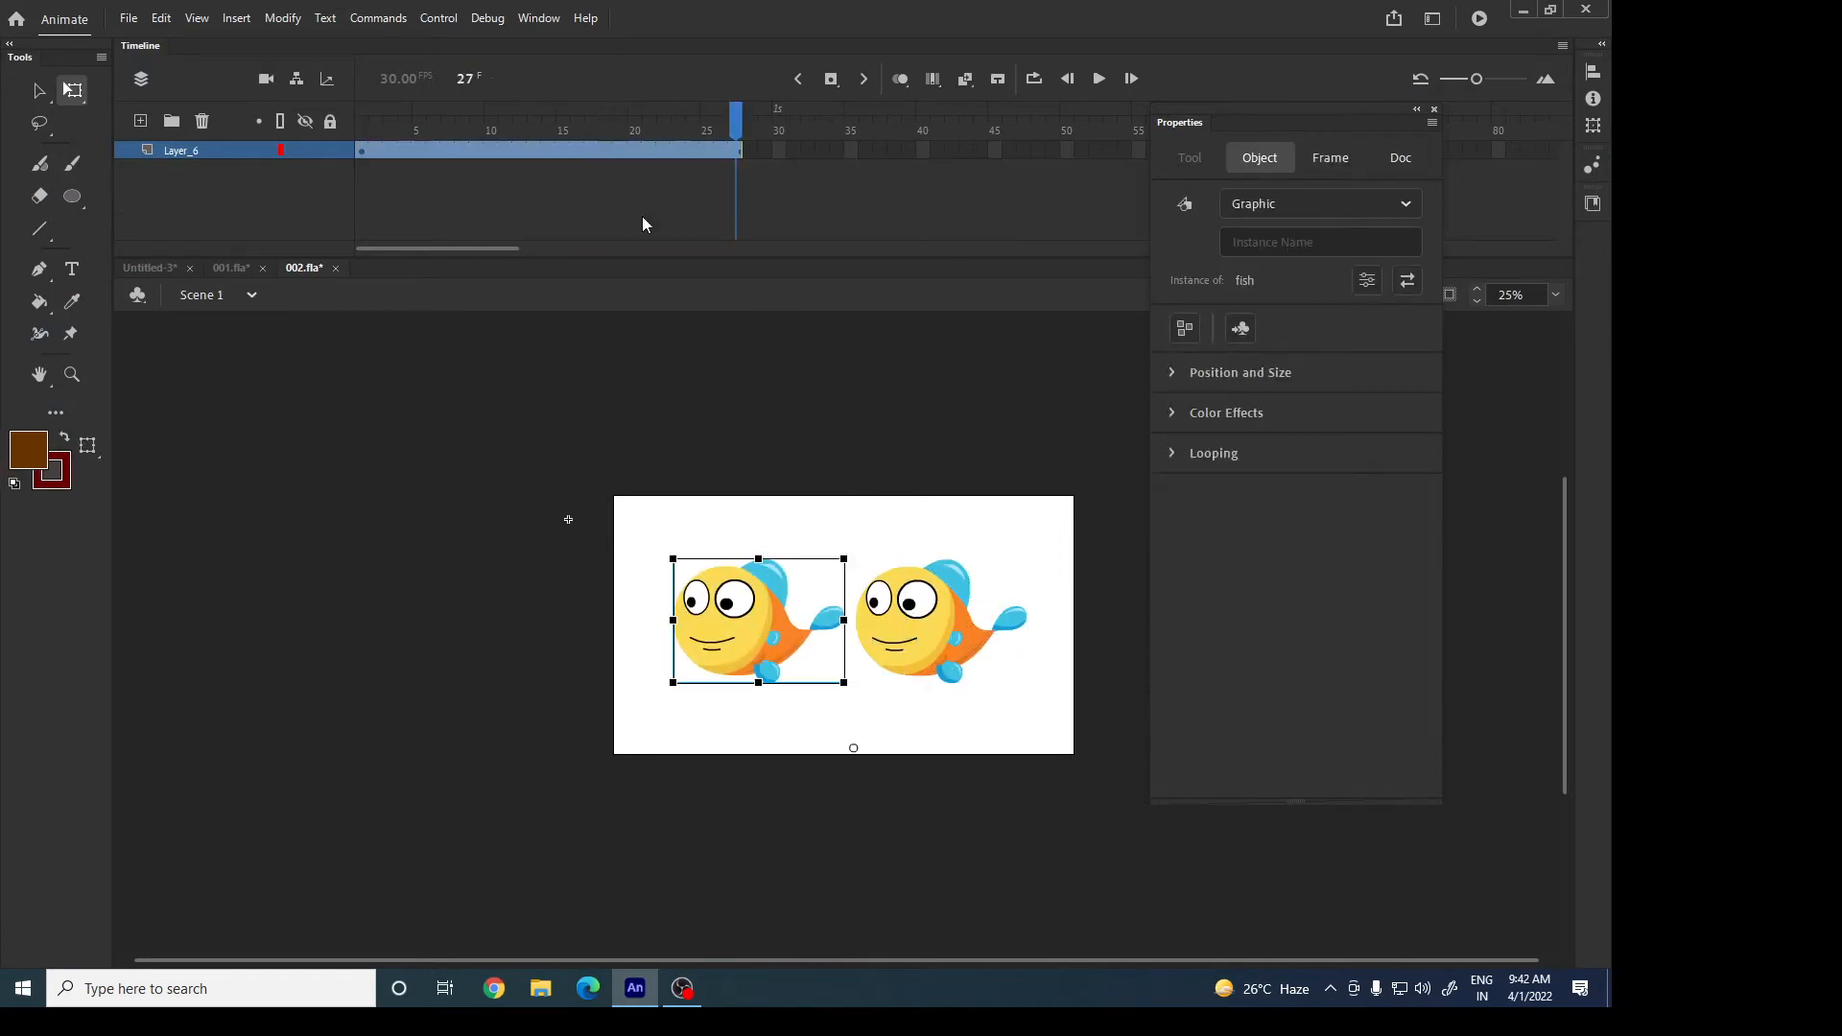
double_click(741, 656)
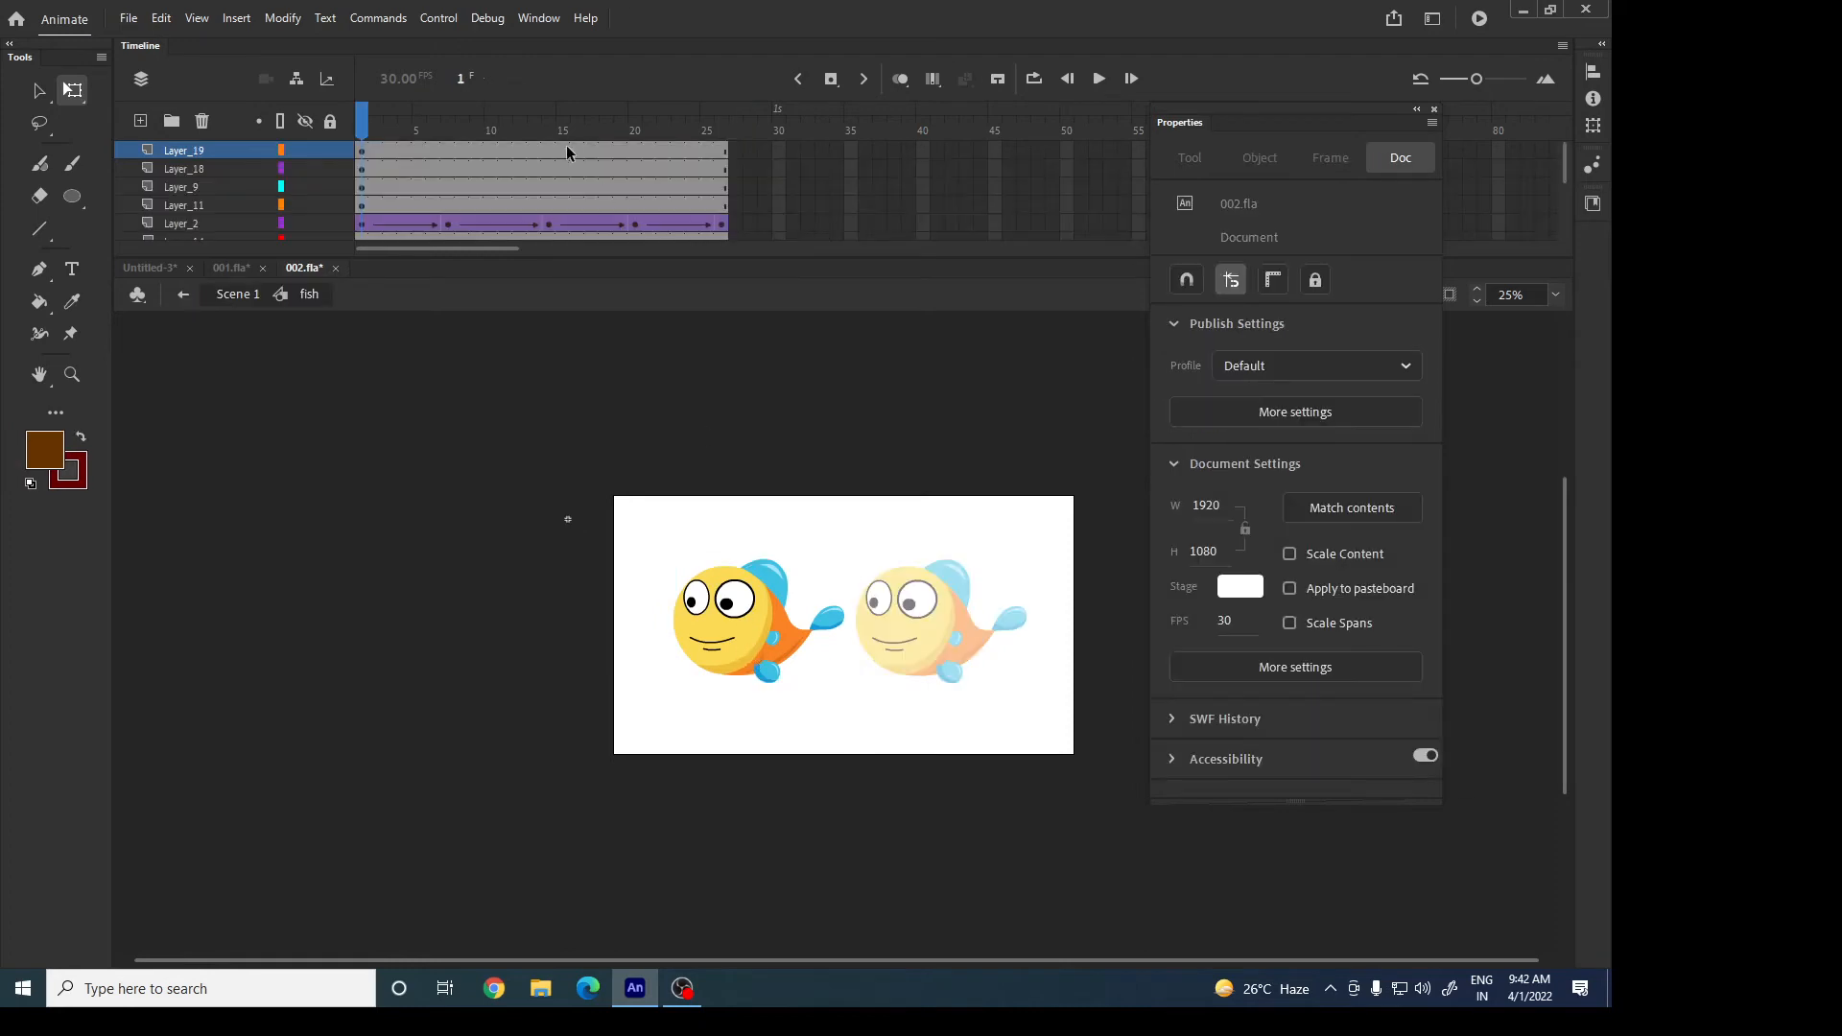
key("Return")
left_click(235, 297)
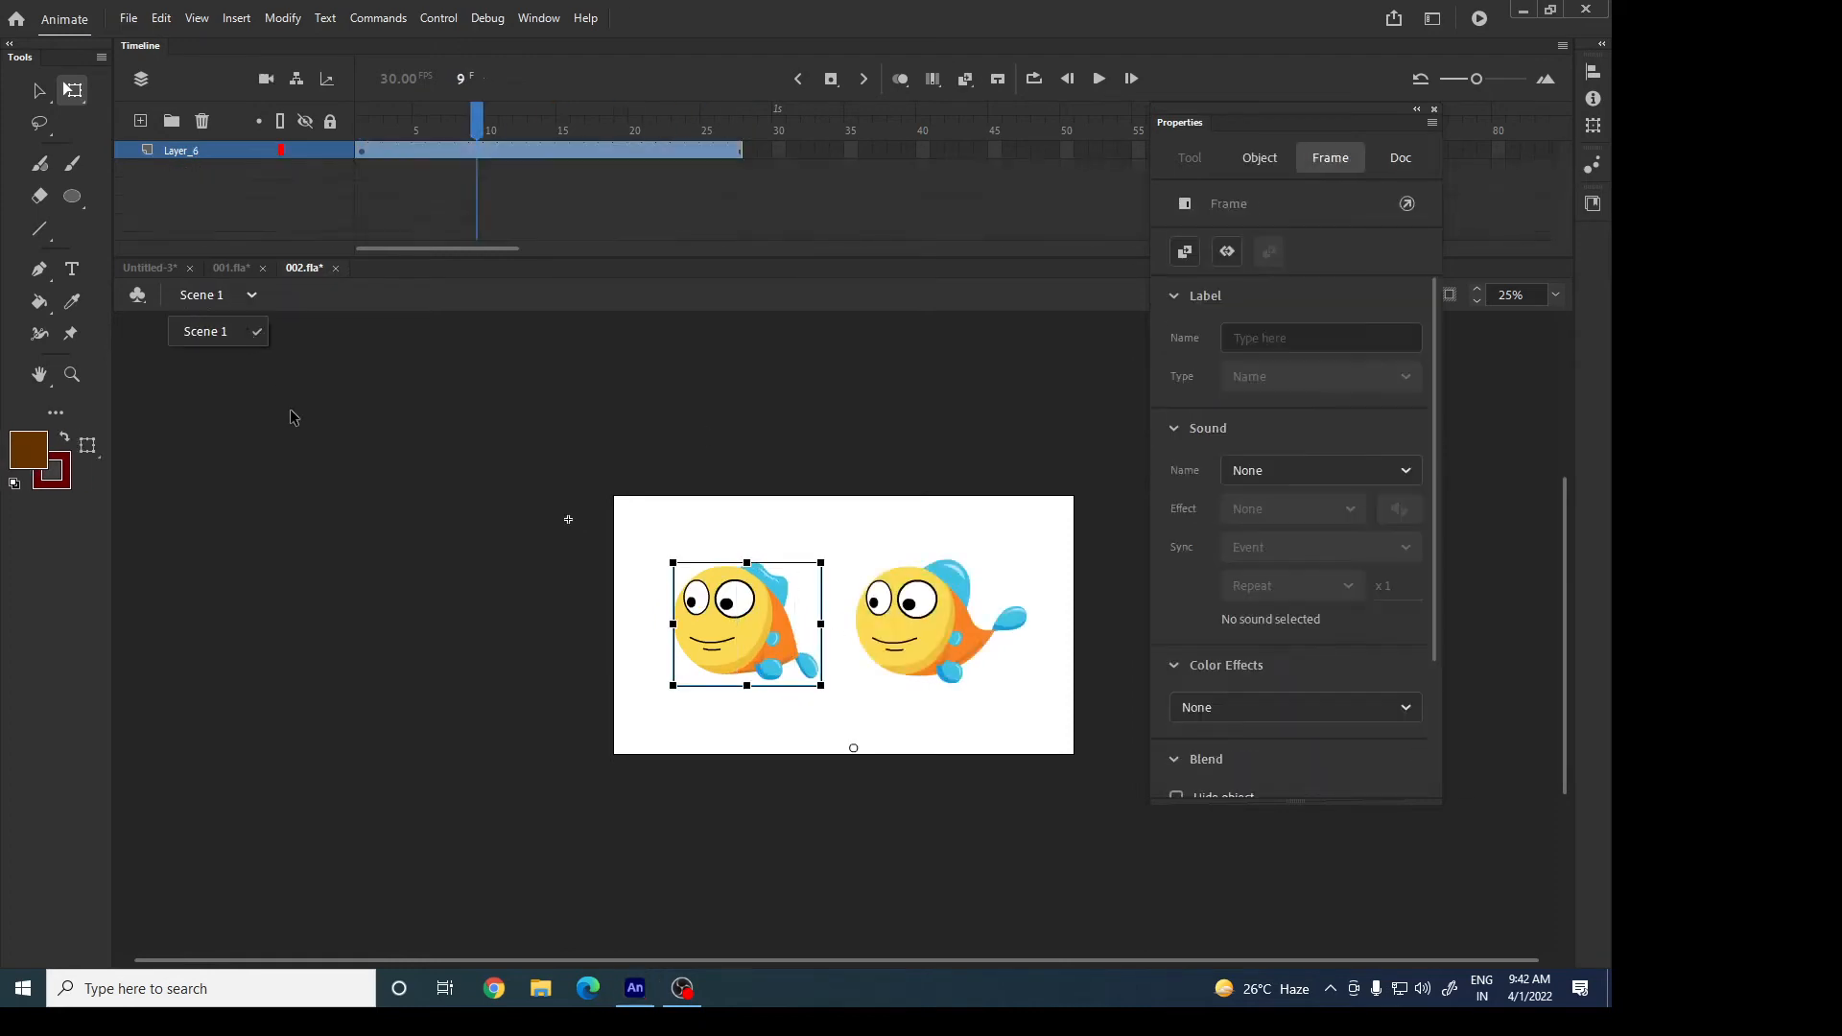
left_click(380, 645)
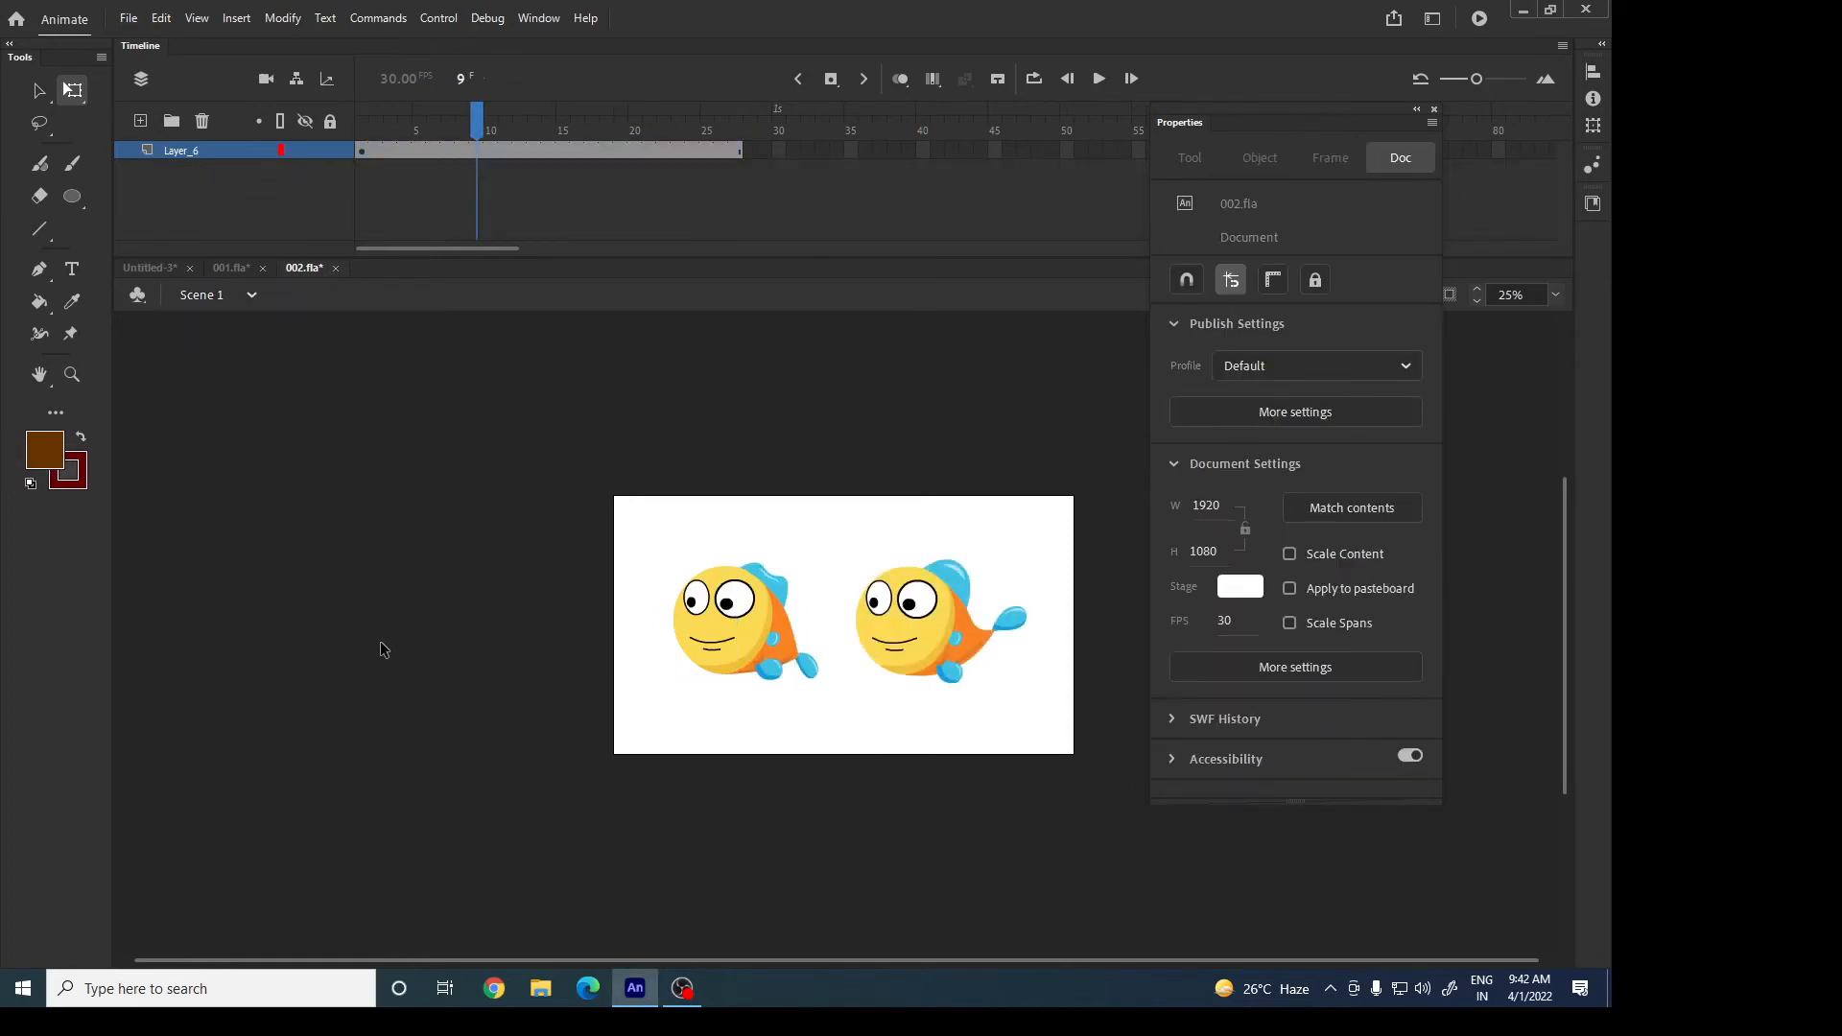
left_click(133, 18)
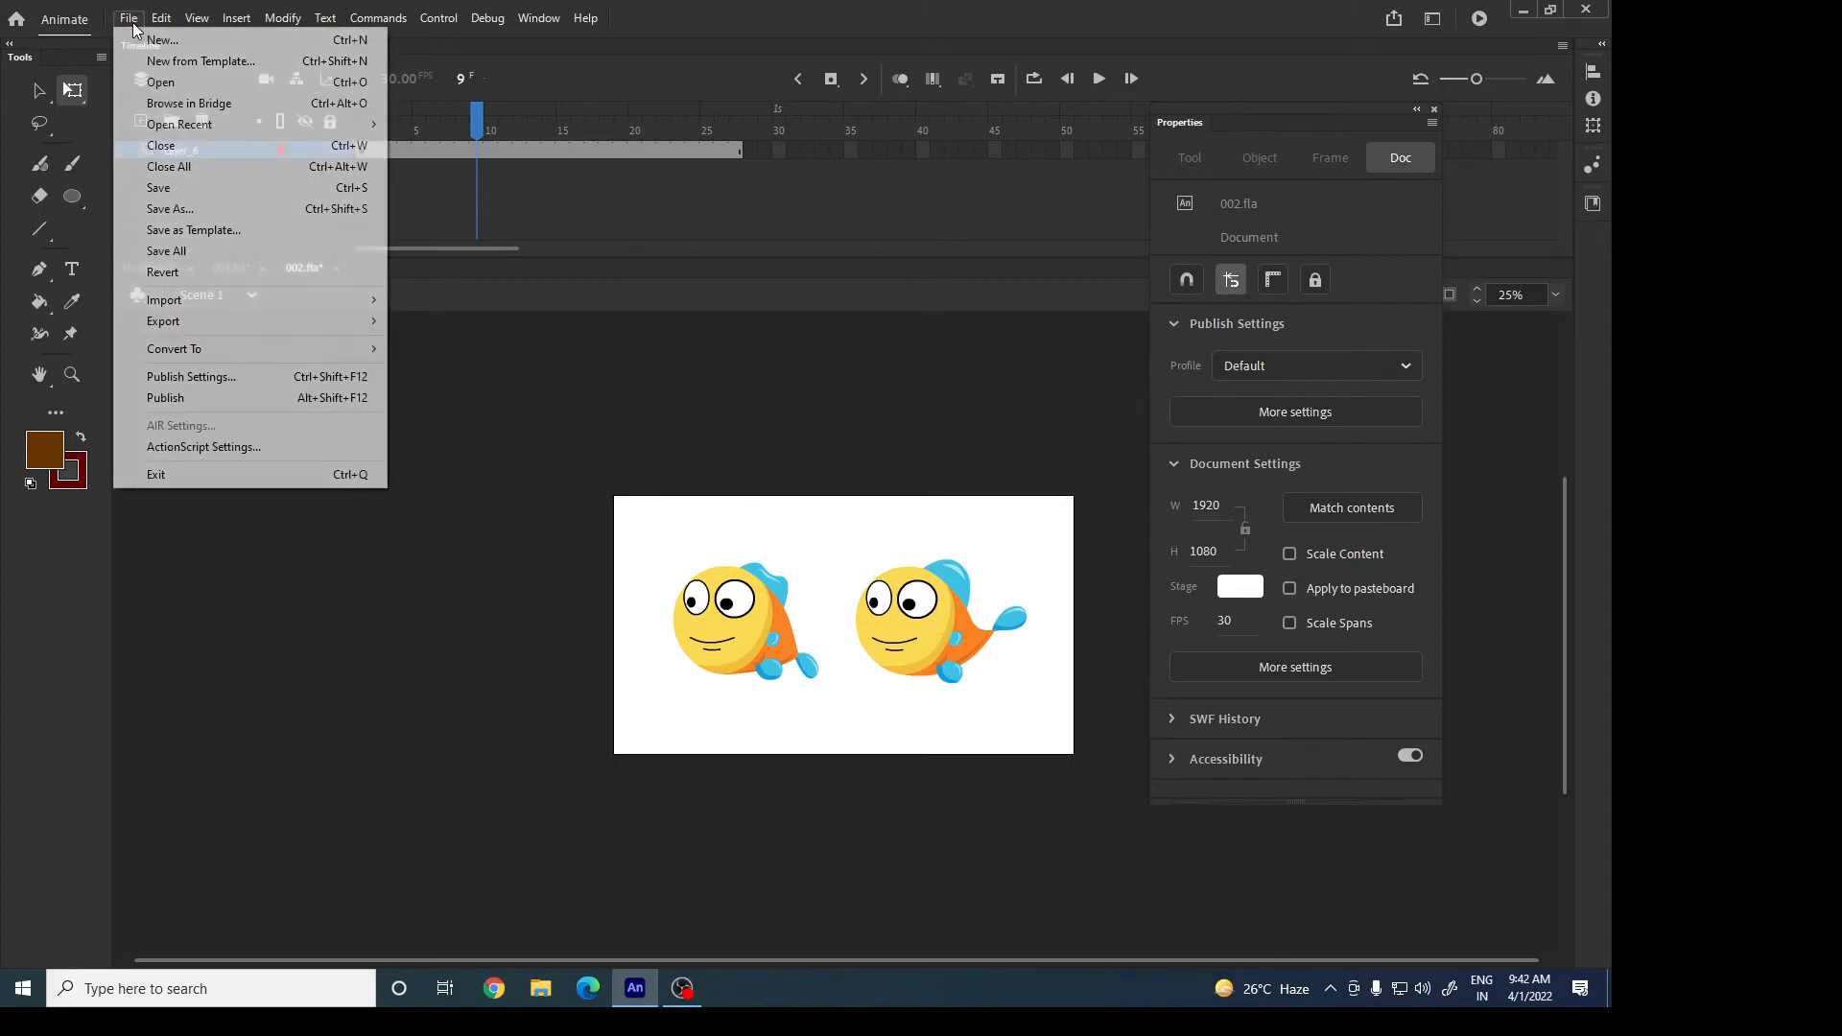
mouse_move(217, 326)
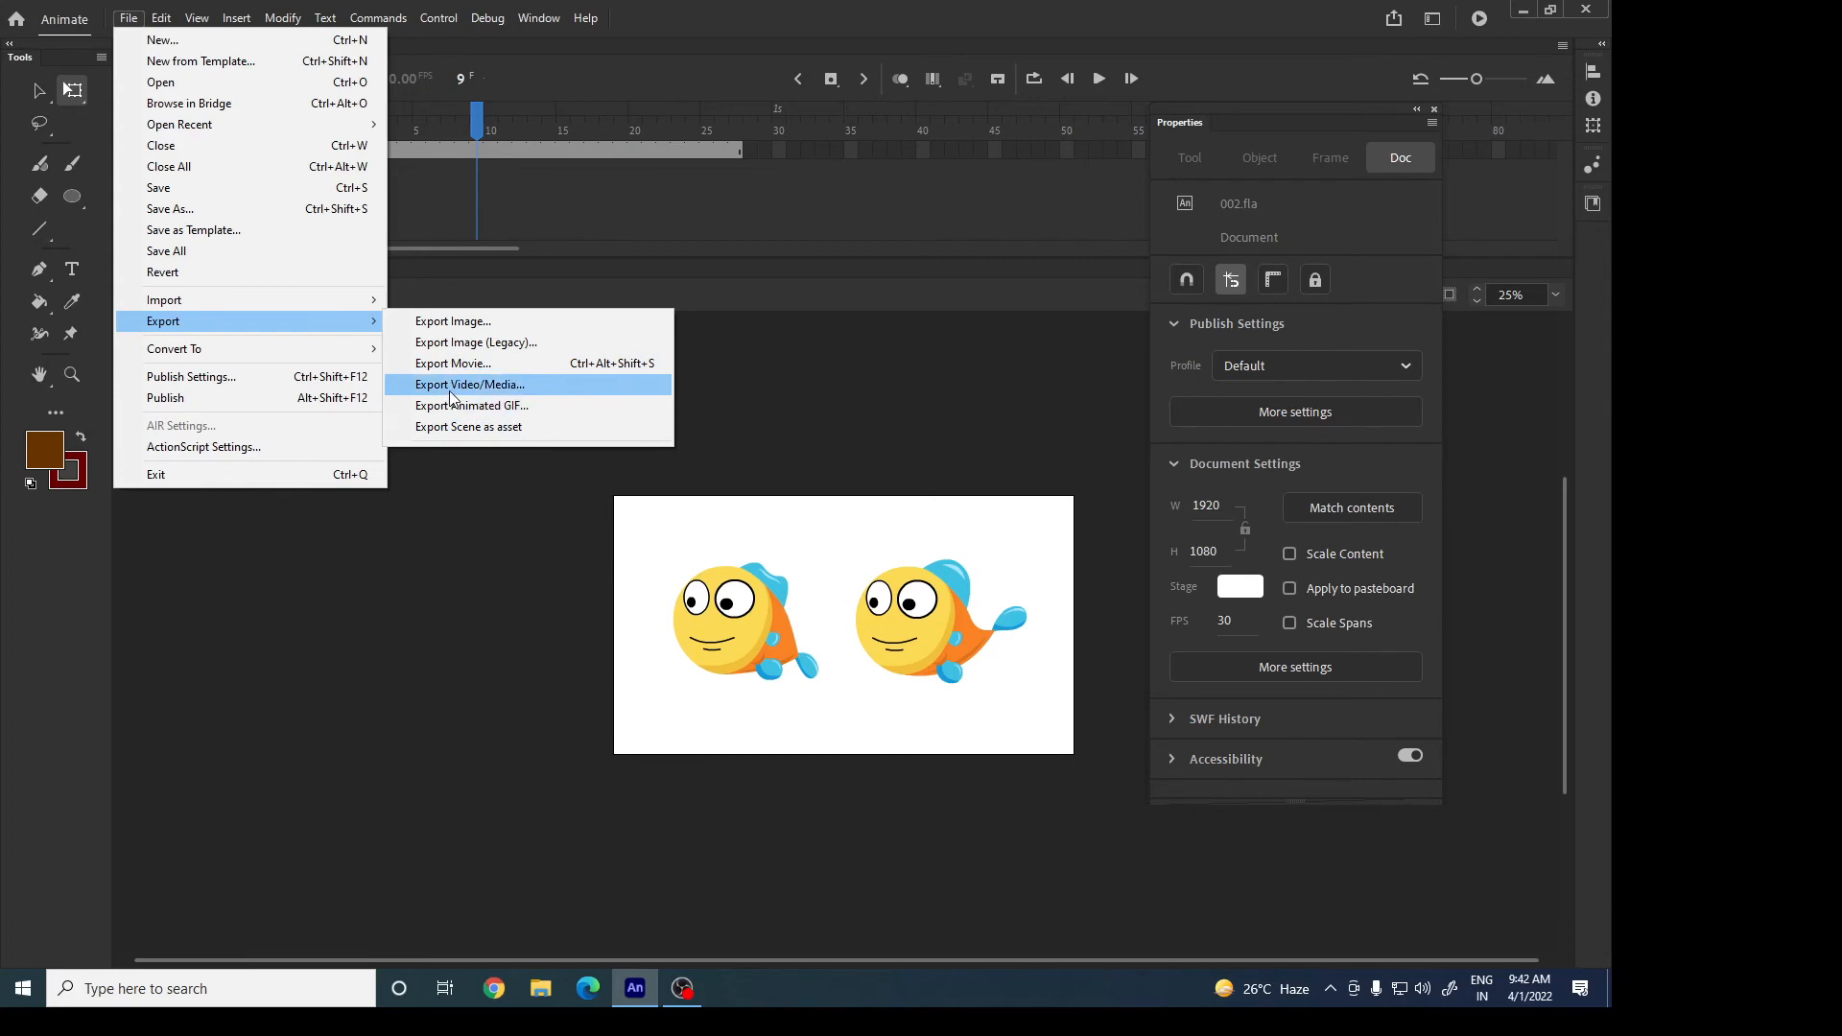
left_click(435, 591)
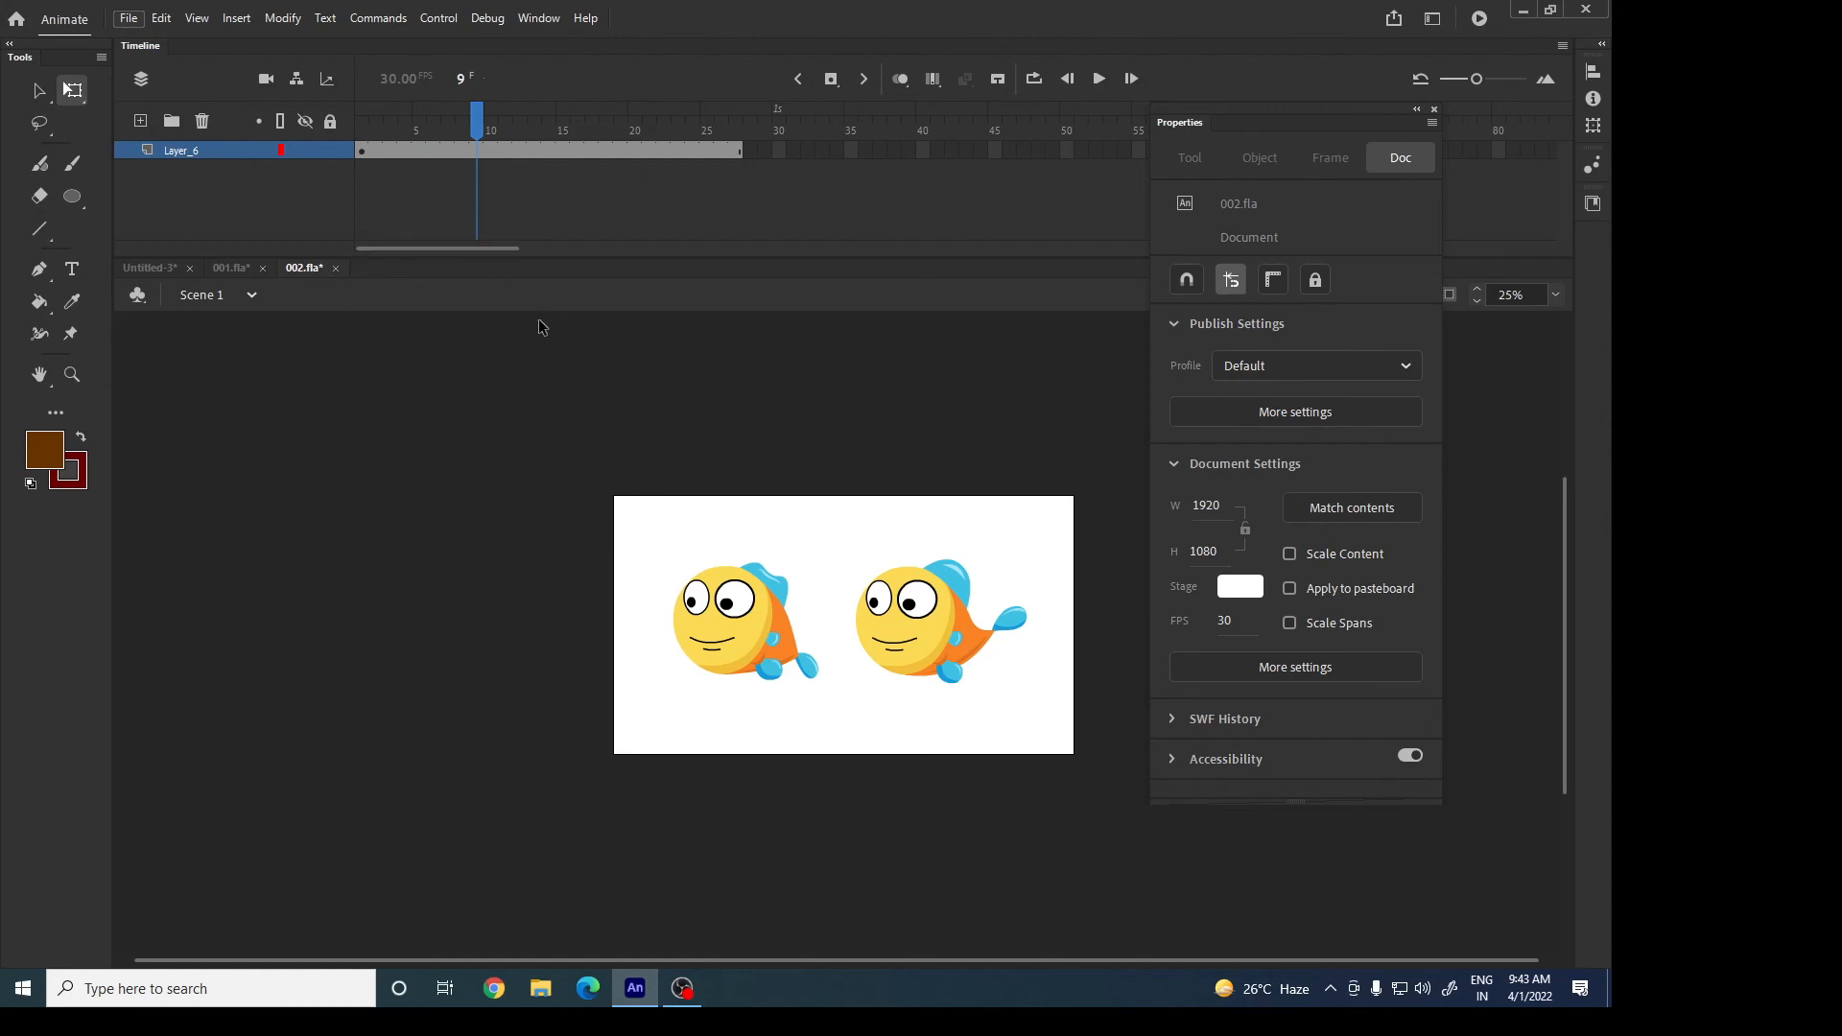
left_click(690, 1003)
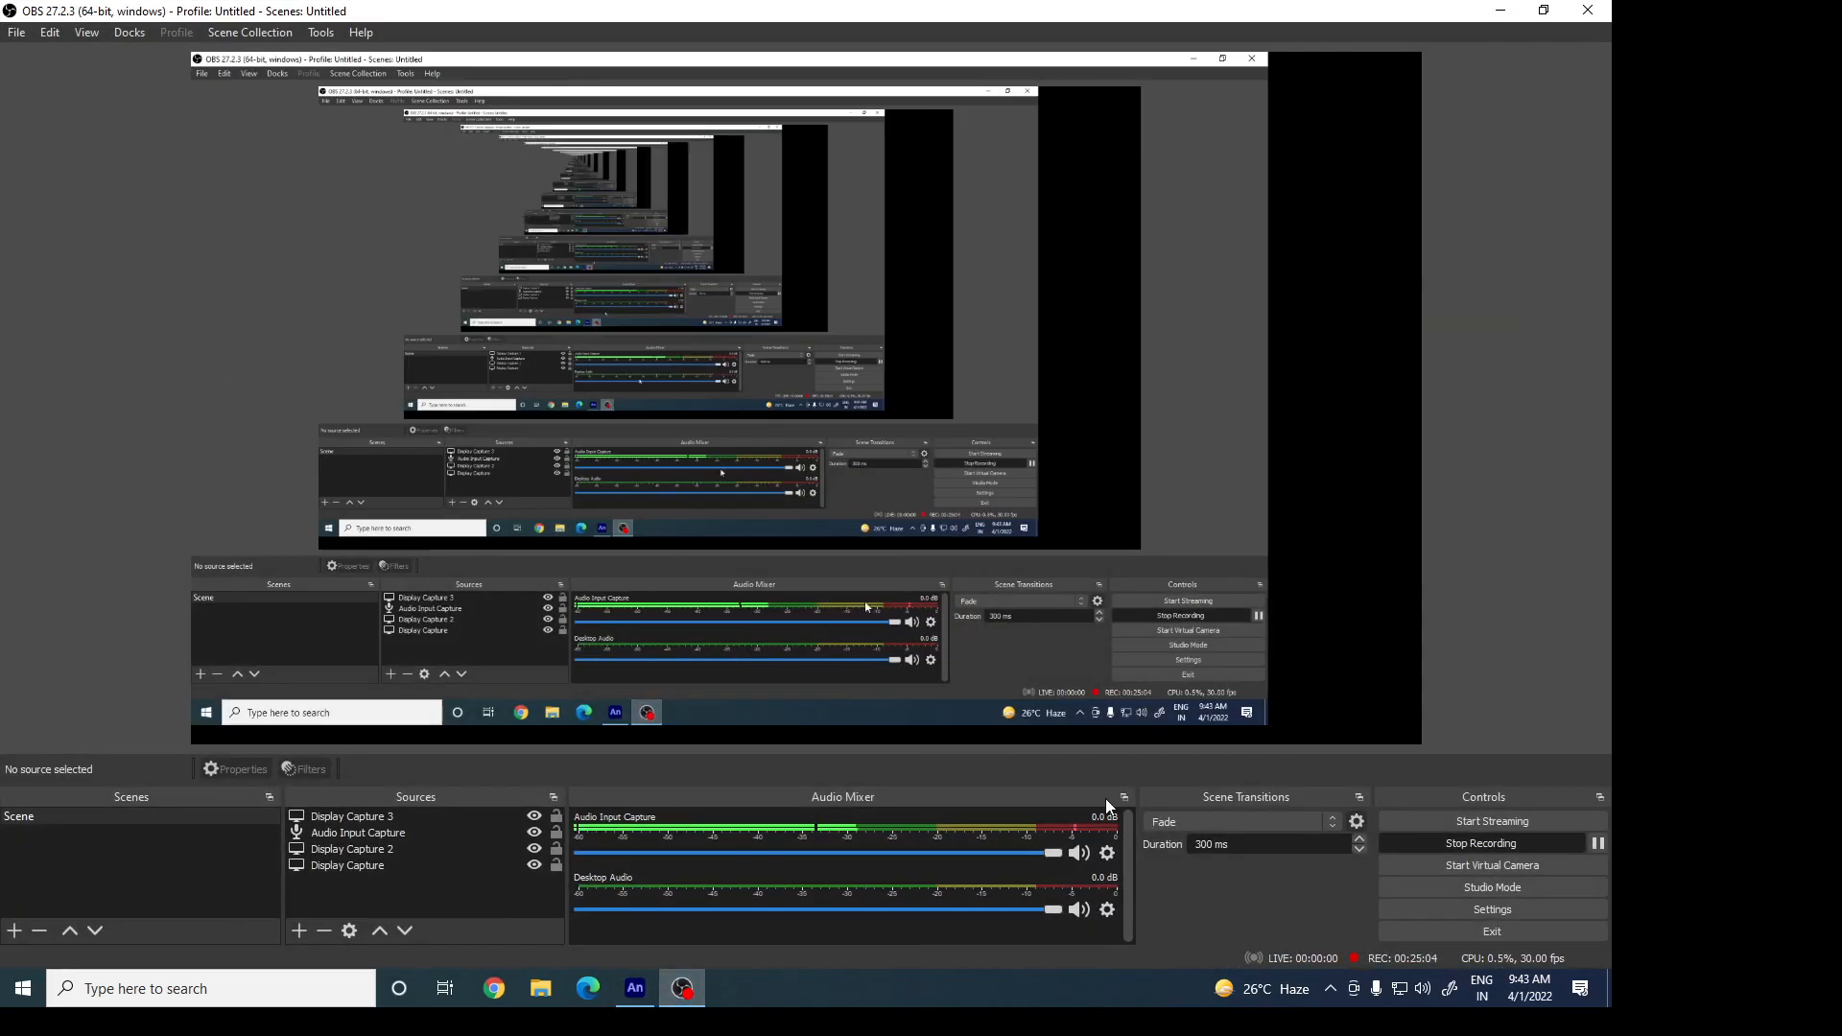